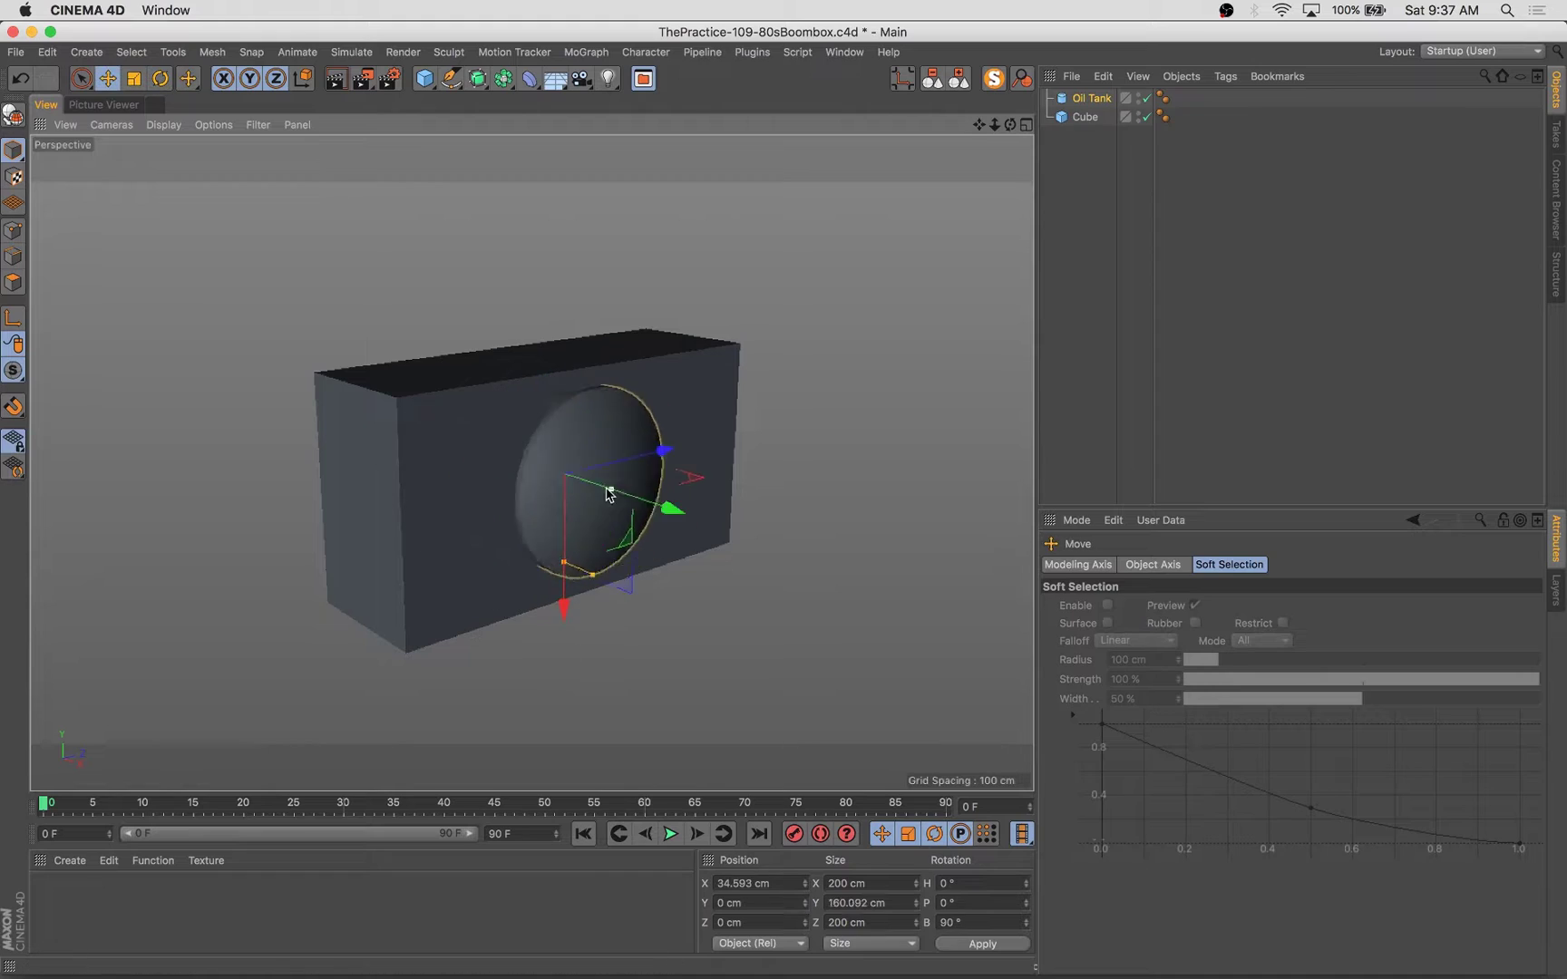
Step: Resize the small control knob cylinder on the lower part of the boombox's front
alt+drag(486, 407, 689, 304)
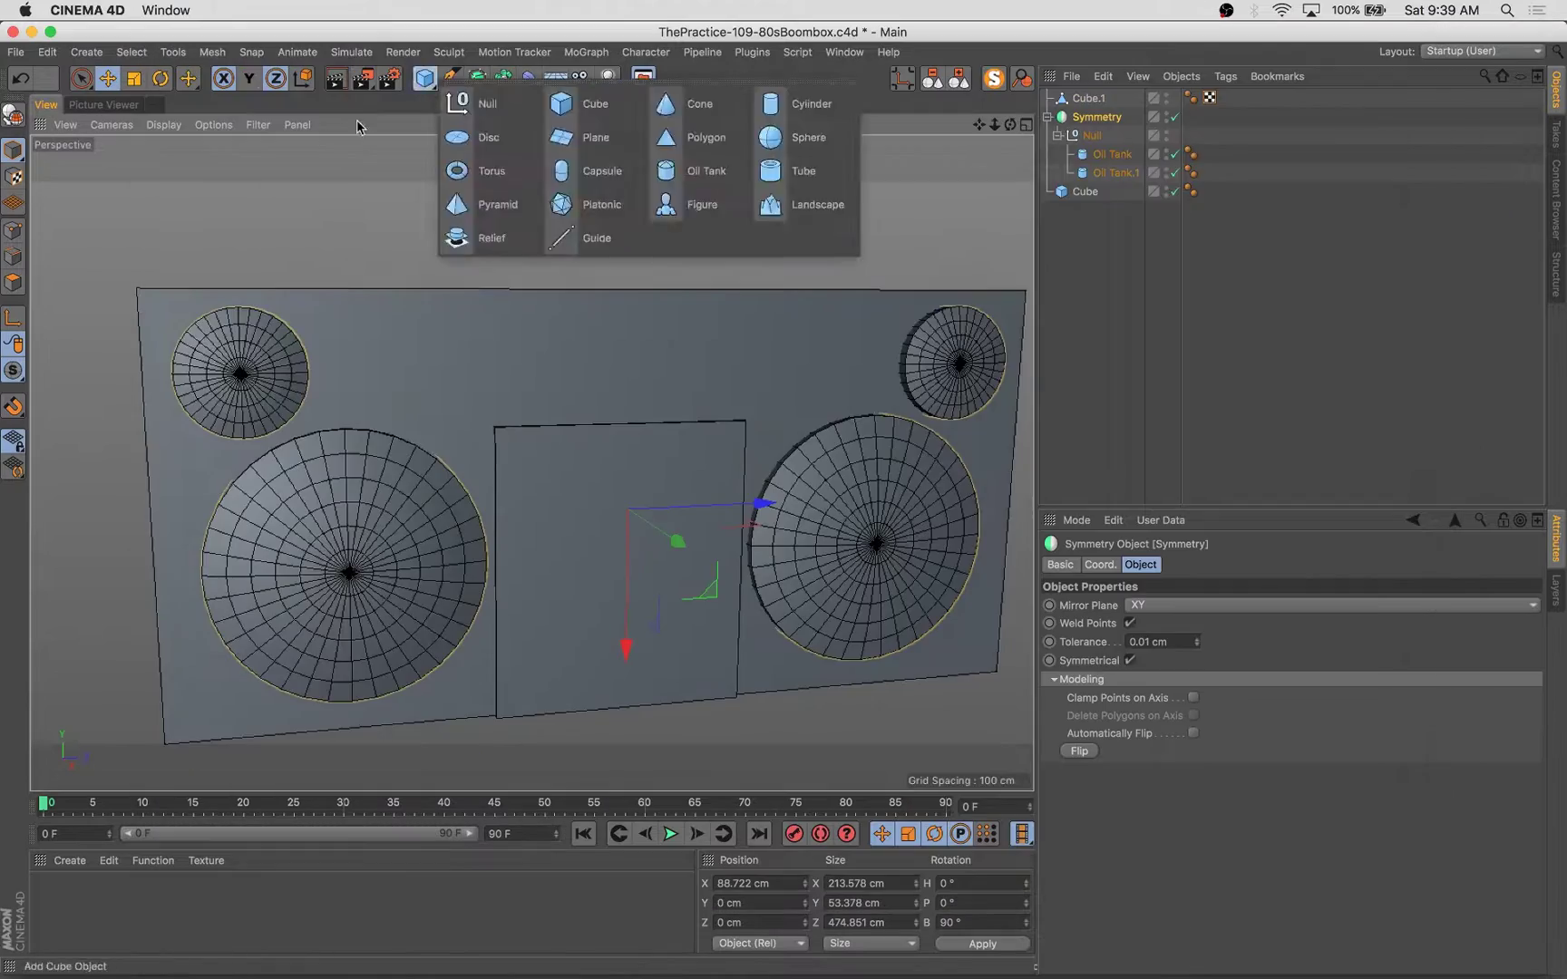
click(698, 139)
click(1097, 117)
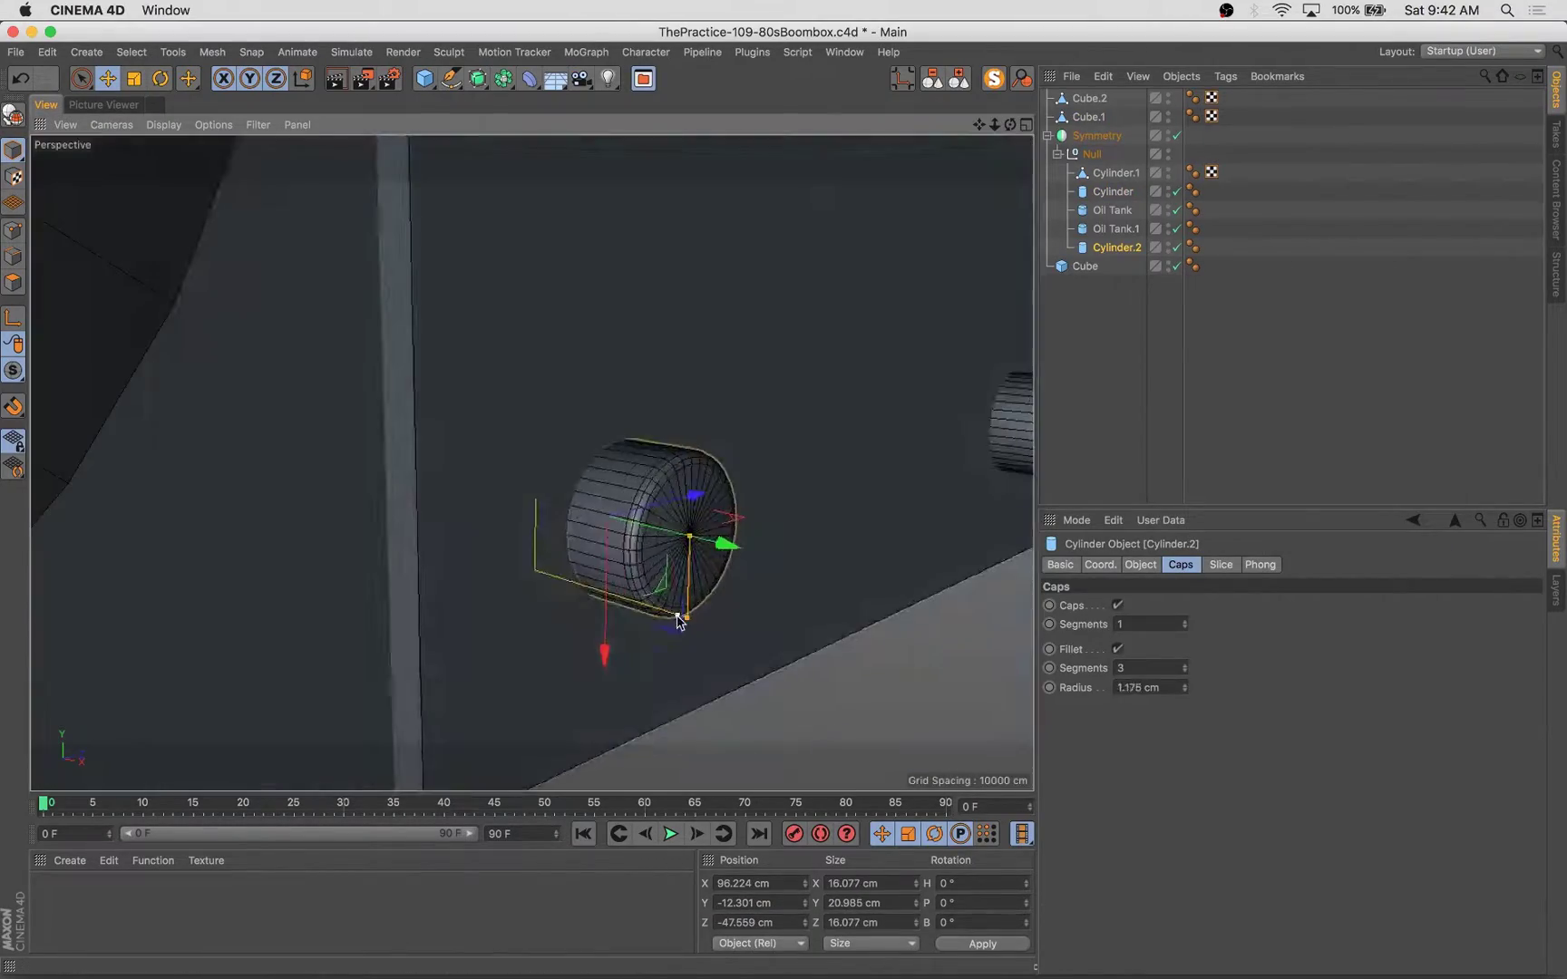
drag(679, 621, 700, 629)
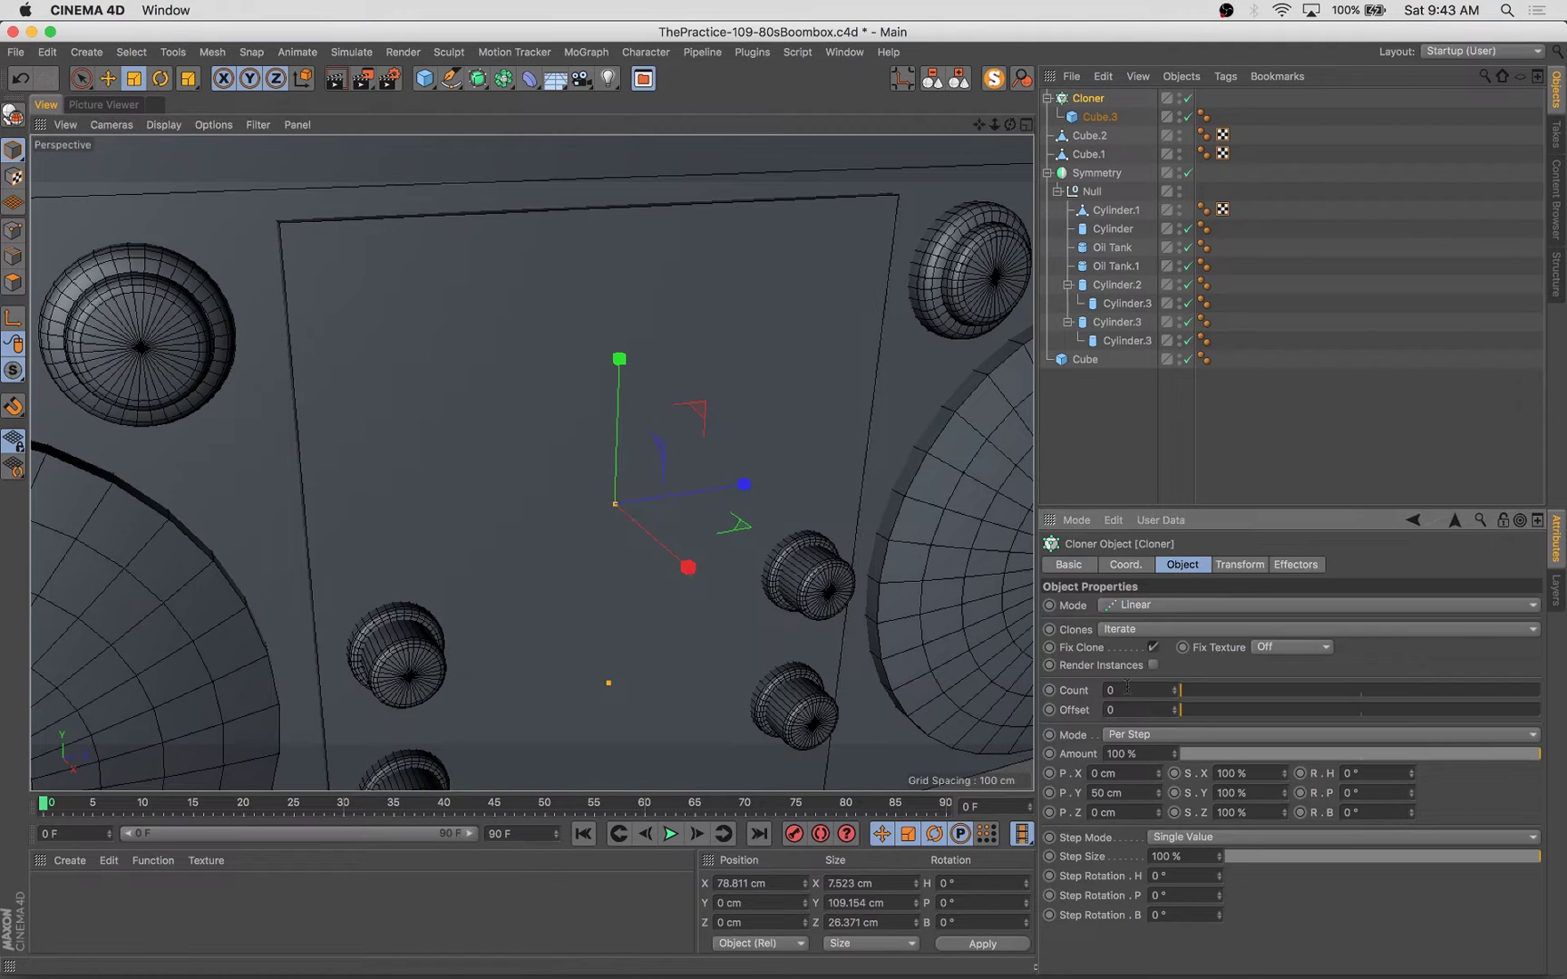
Step: Clone the rounded button five times in a horizontal row with 29 cm Z spacing and fit the row to the central panel
key(e)
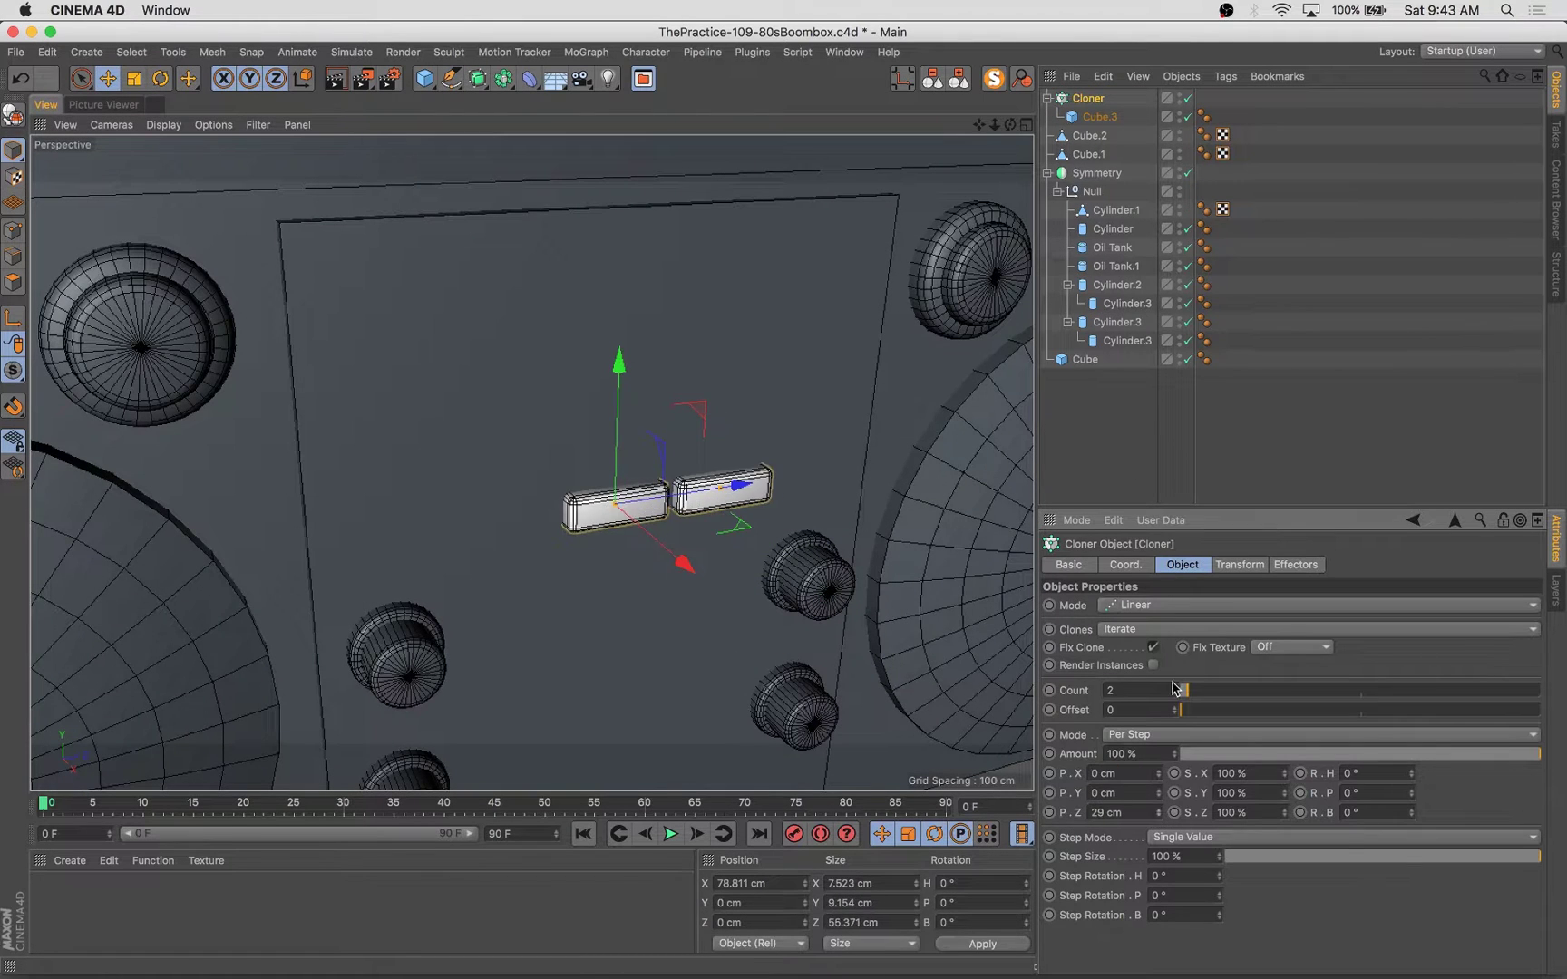
click(1173, 690)
key(t)
middle_click(675, 472)
middle_click(416, 650)
scroll(416, 651, up, 2)
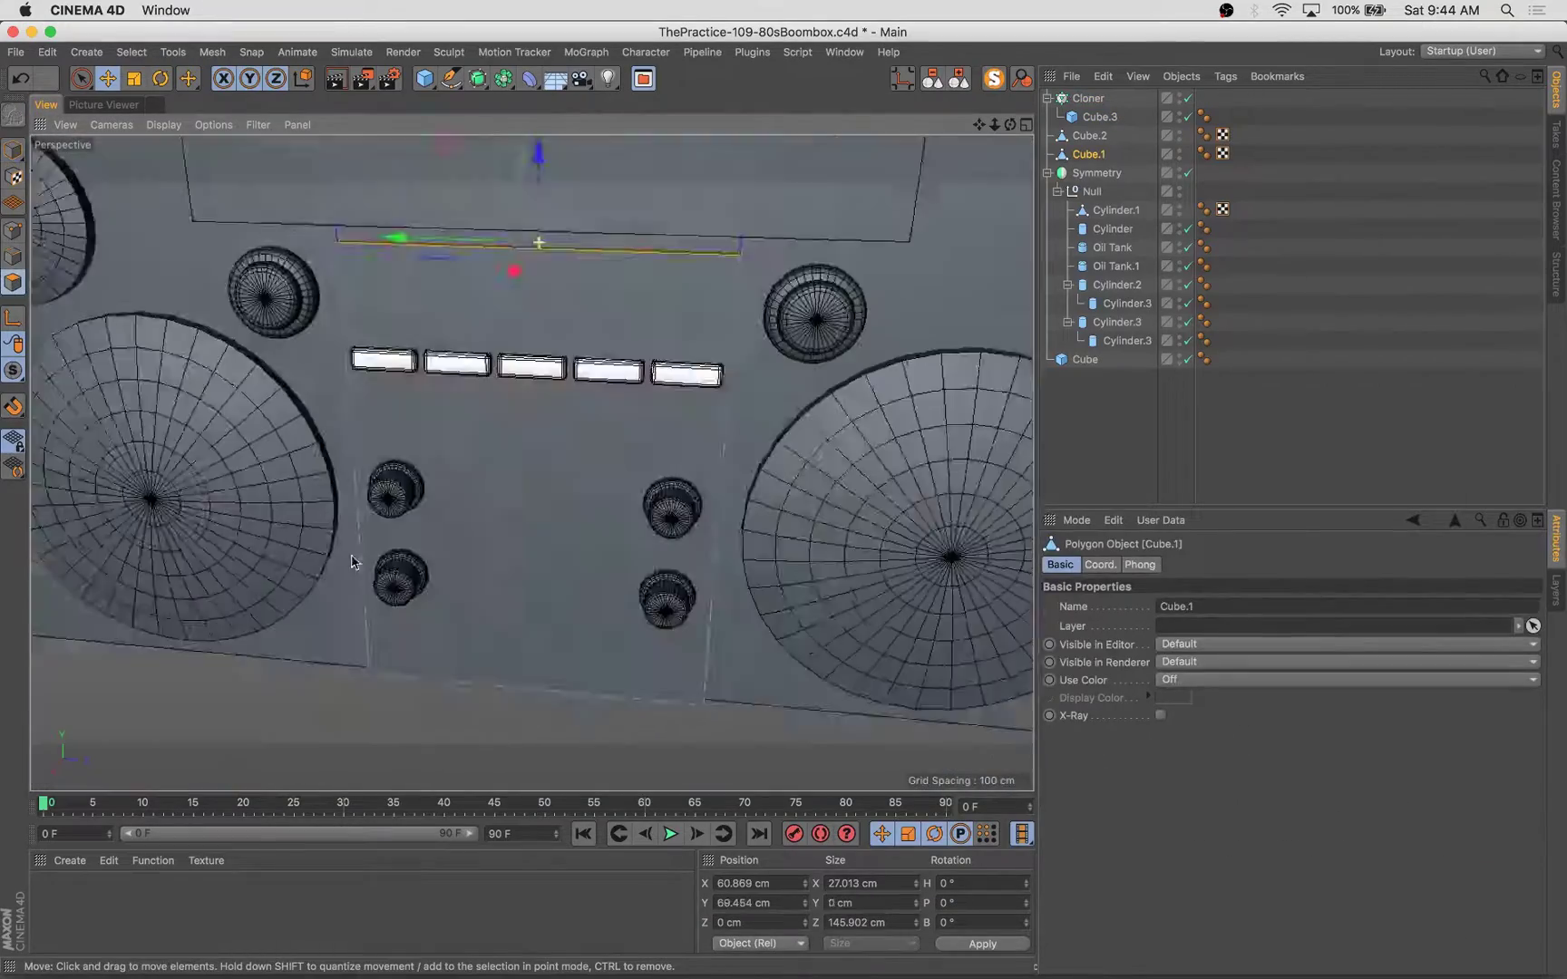
Step: Add two vertical loop cuts to the central front panel to divide it into three columns
key(super+a)
key(k)
key(l)
click(595, 247)
click(470, 255)
Step: Loop-select the central panel's middle column and scale it to about 77 cm wide
key(u)
key(l)
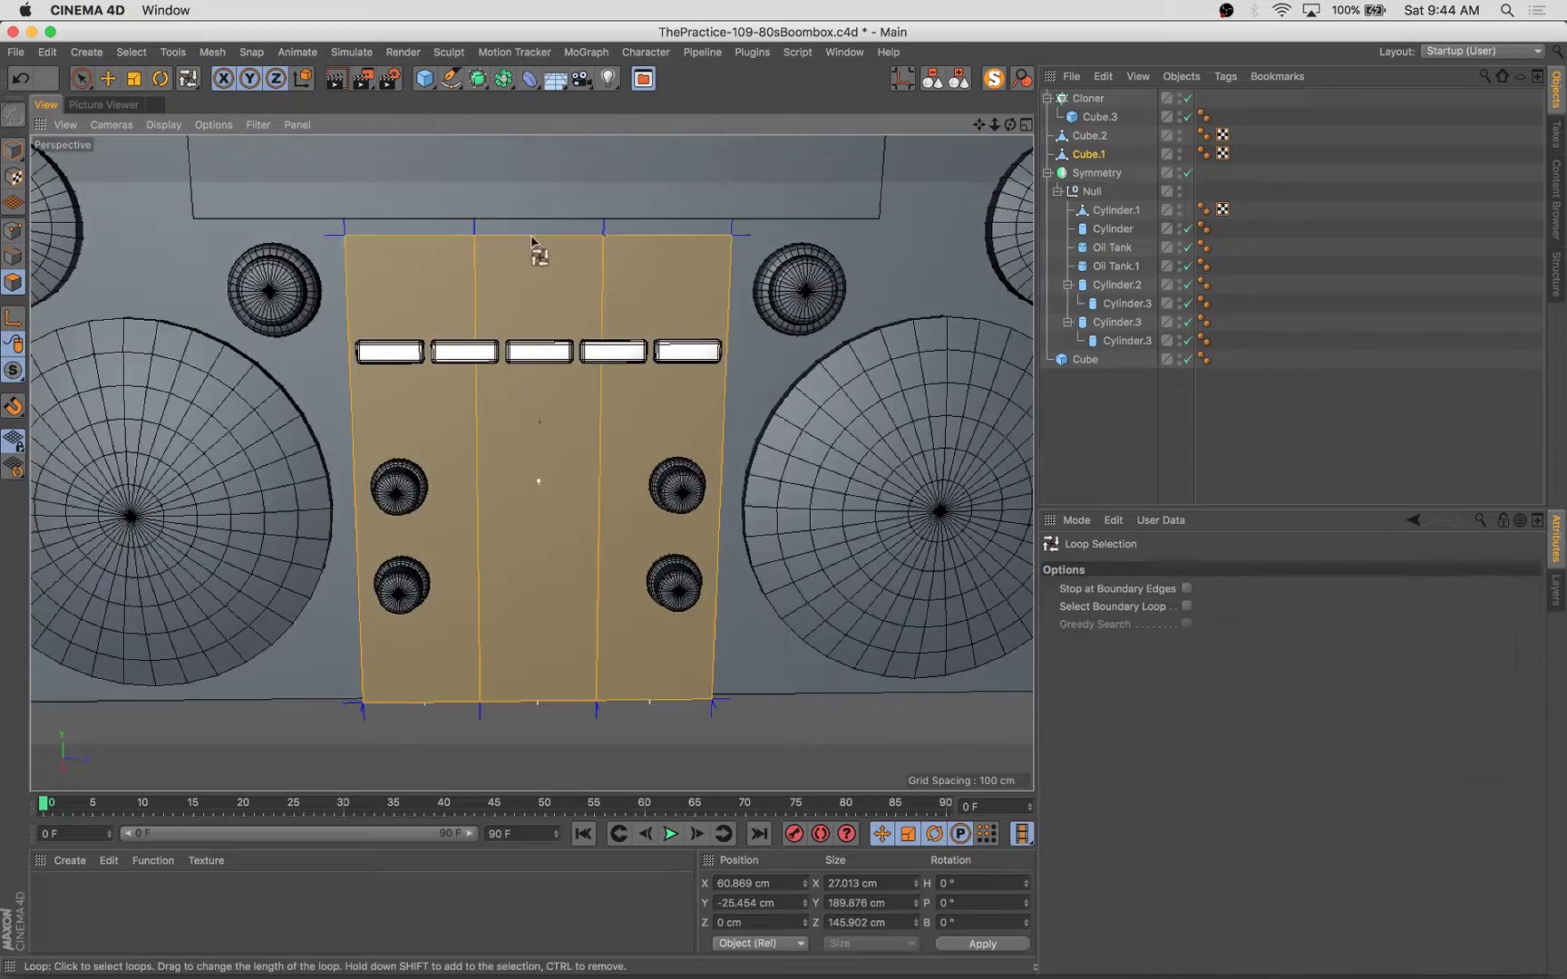
click(537, 252)
key(t)
drag(675, 465, 689, 399)
drag(676, 473, 682, 472)
key(d)
alt+drag(544, 508, 458, 563)
Step: Check the boombox reference photo in Chrome and cut a horizontal line across the panel's middle column
key(super+Tab)
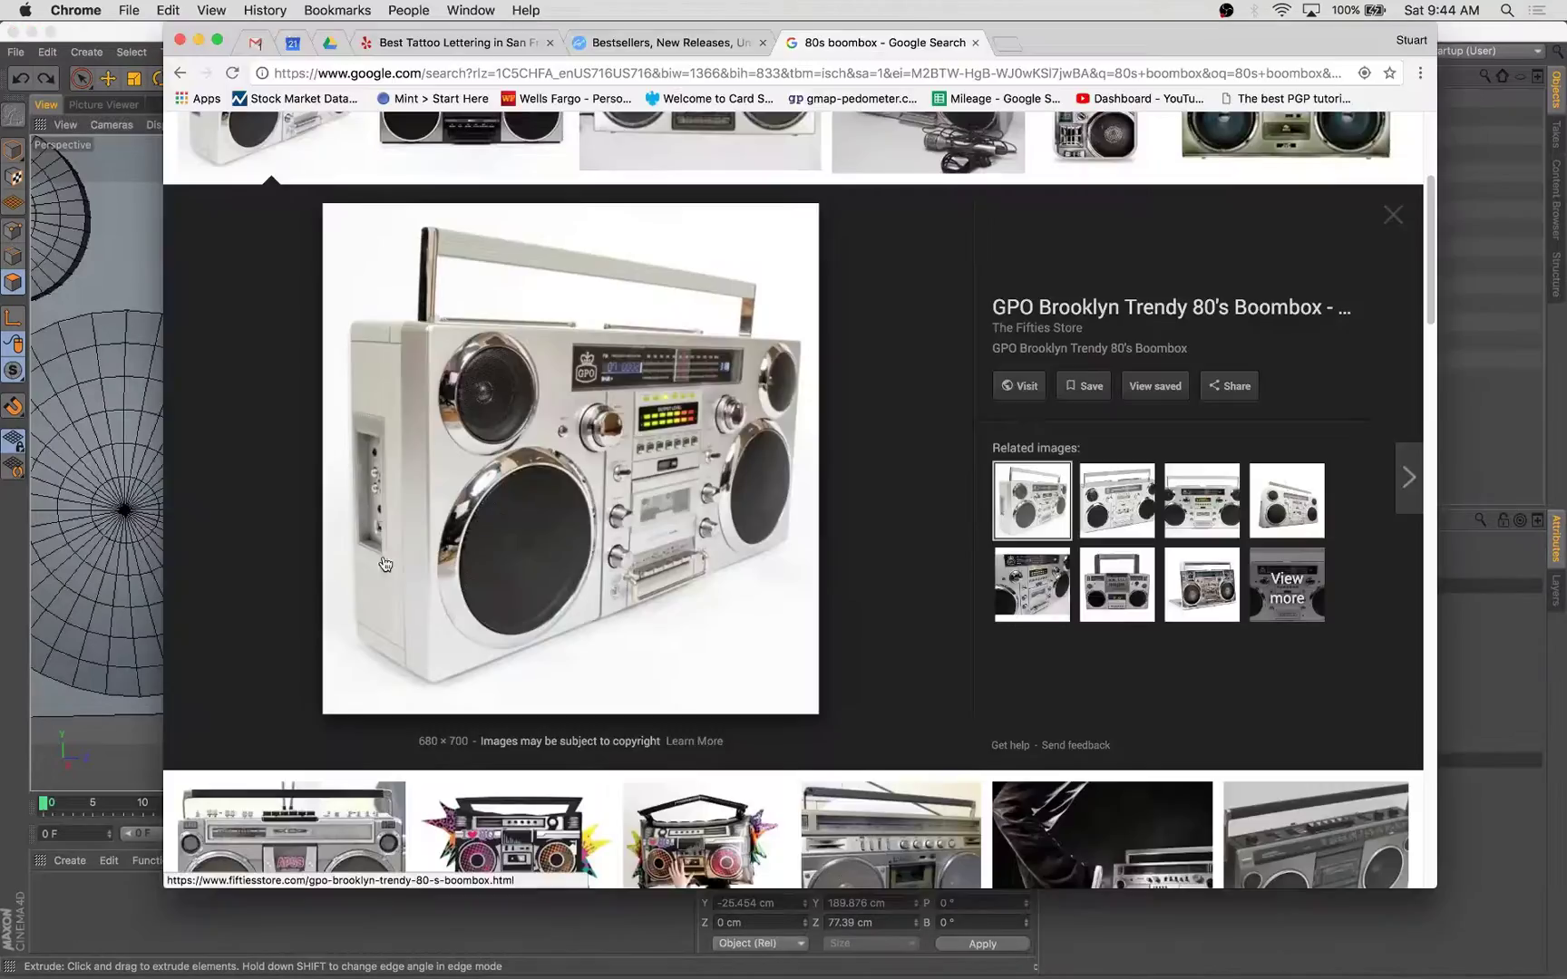
key(super+Tab)
key(k)
key(k)
key(space)
middle_click(682, 616)
key(k)
key(k)
click(219, 626)
click(342, 626)
key(space)
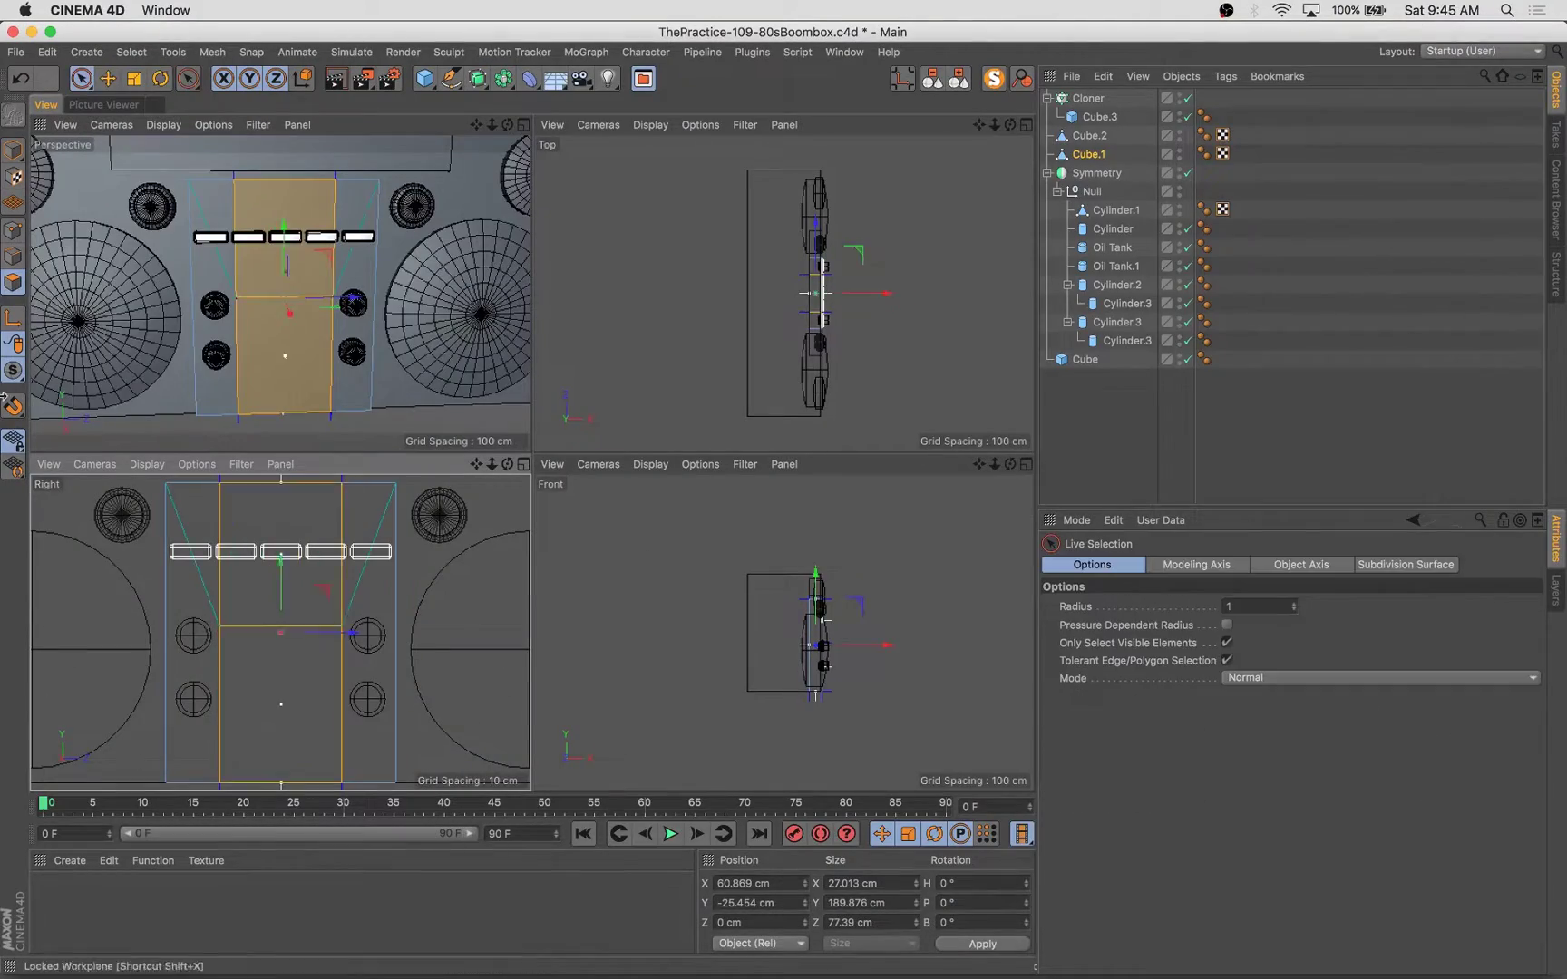
Step: Cut a second horizontal line about 2.7 cm above the first and select the thin strip between them
key(space)
click(220, 622)
click(342, 621)
key(space)
click(312, 623)
key(t)
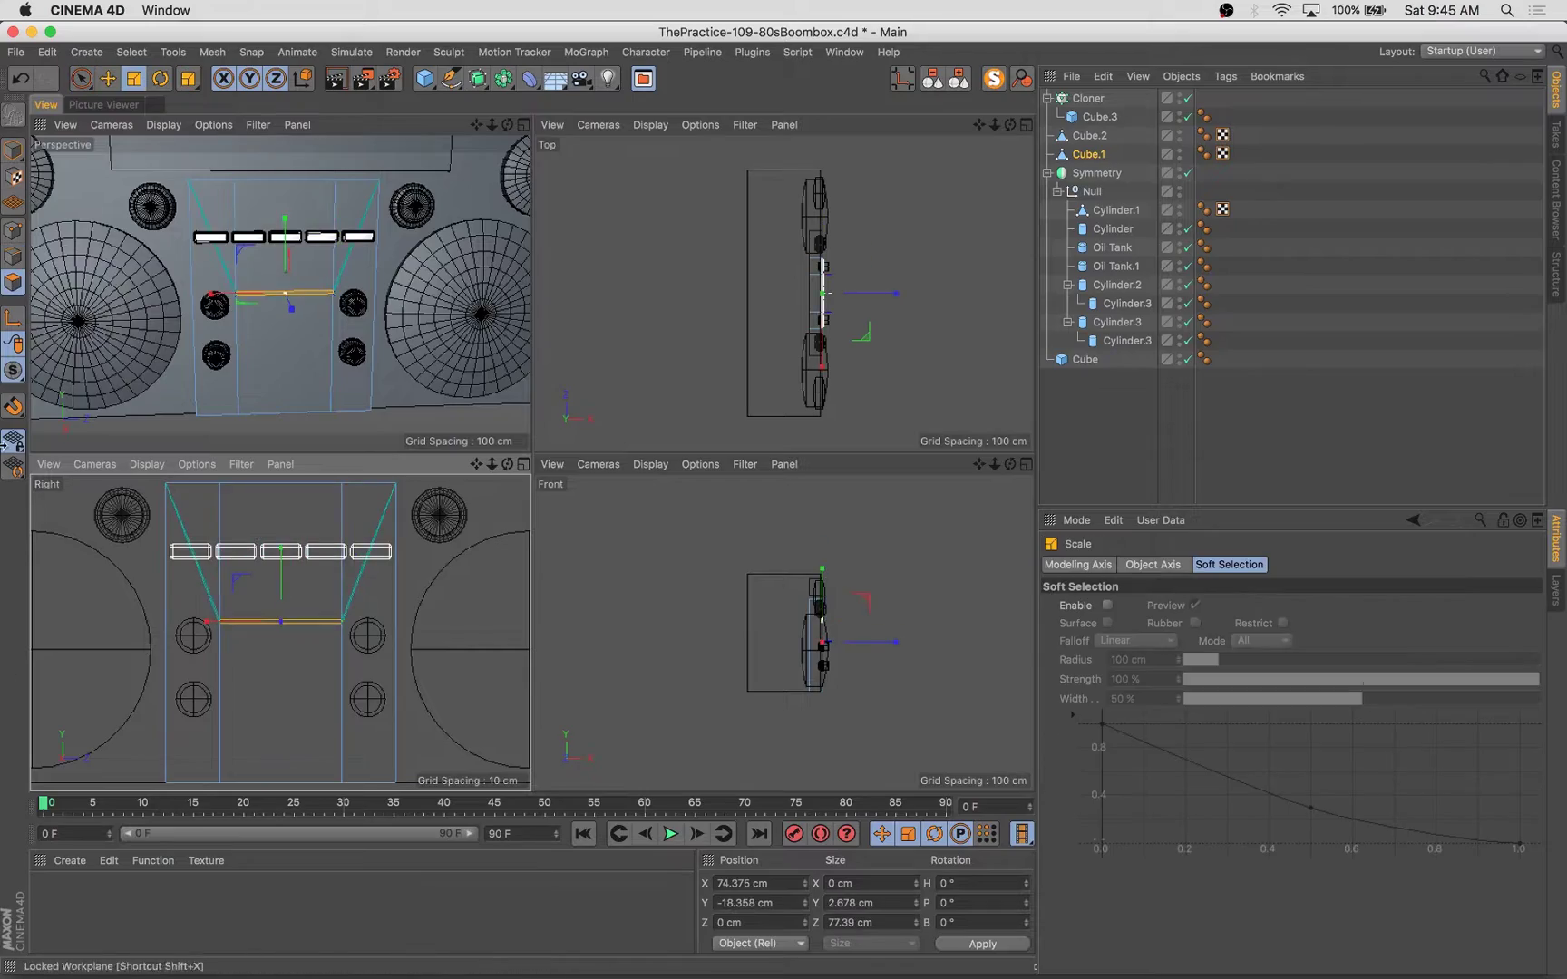
Step: Extrude the upper and lower front faces of the panel's middle column by about 2.6 cm
middle_click(180, 389)
click(475, 421)
shift+click(540, 580)
key(d)
mouse_move(542, 591)
alt+mouse_down()
mouse_move(617, 563)
mouse_move(566, 591)
alt+mouse_up()
alt+drag(455, 654, 577, 525)
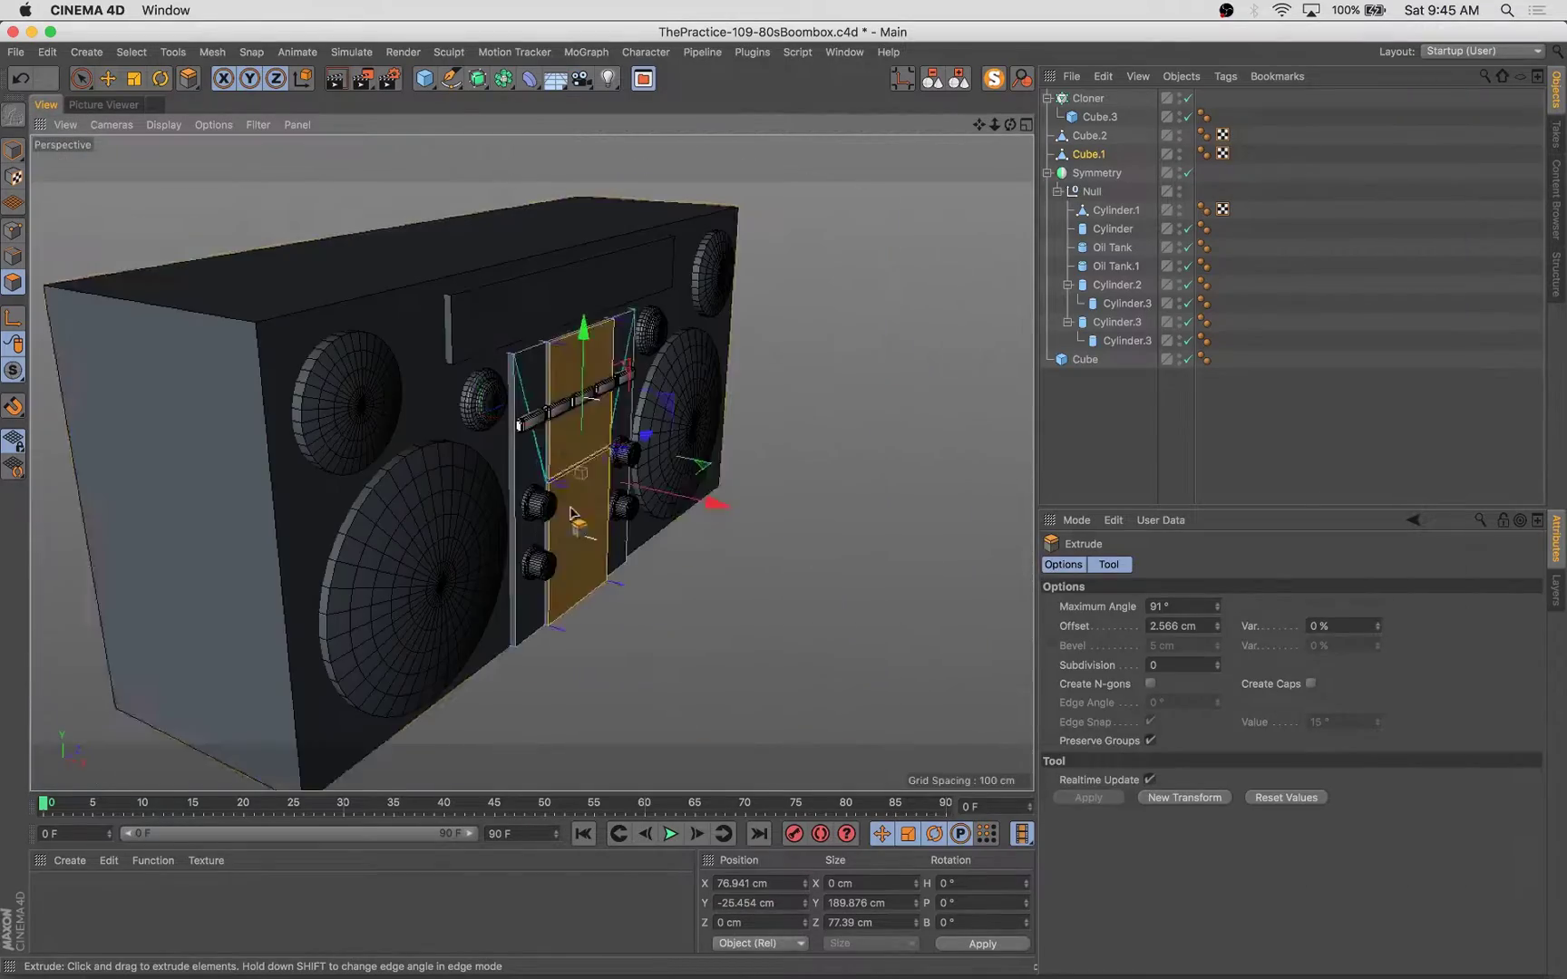
Step: Fillet the boombox body cube with a 5 cm radius and a subdivision of 1
key(e)
click(1085, 359)
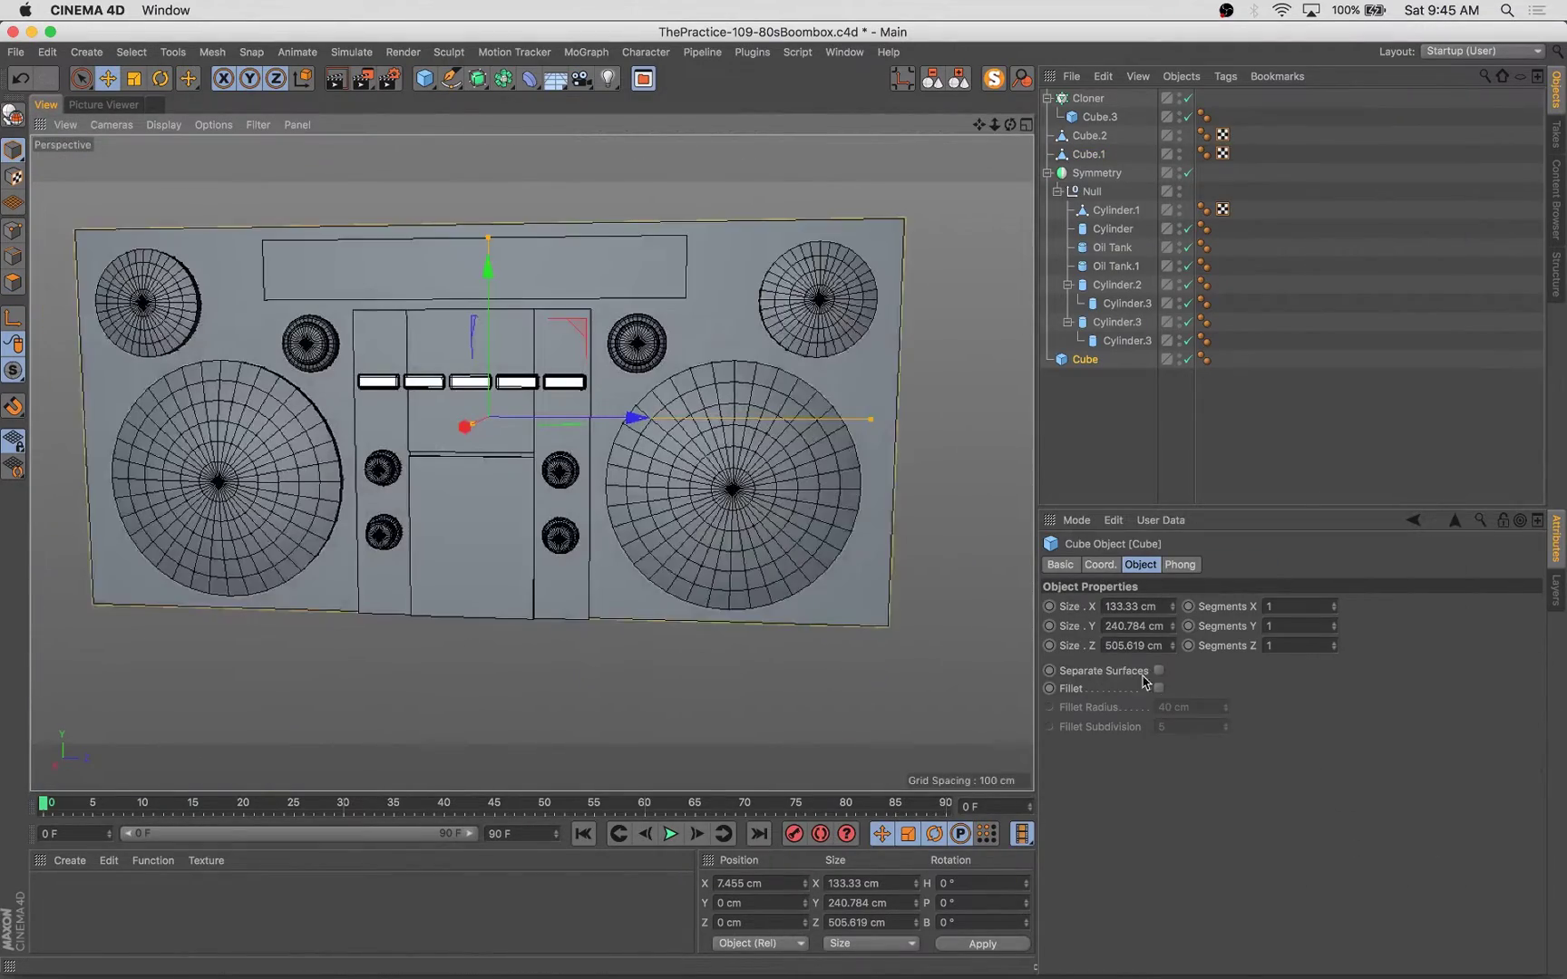
click(1225, 712)
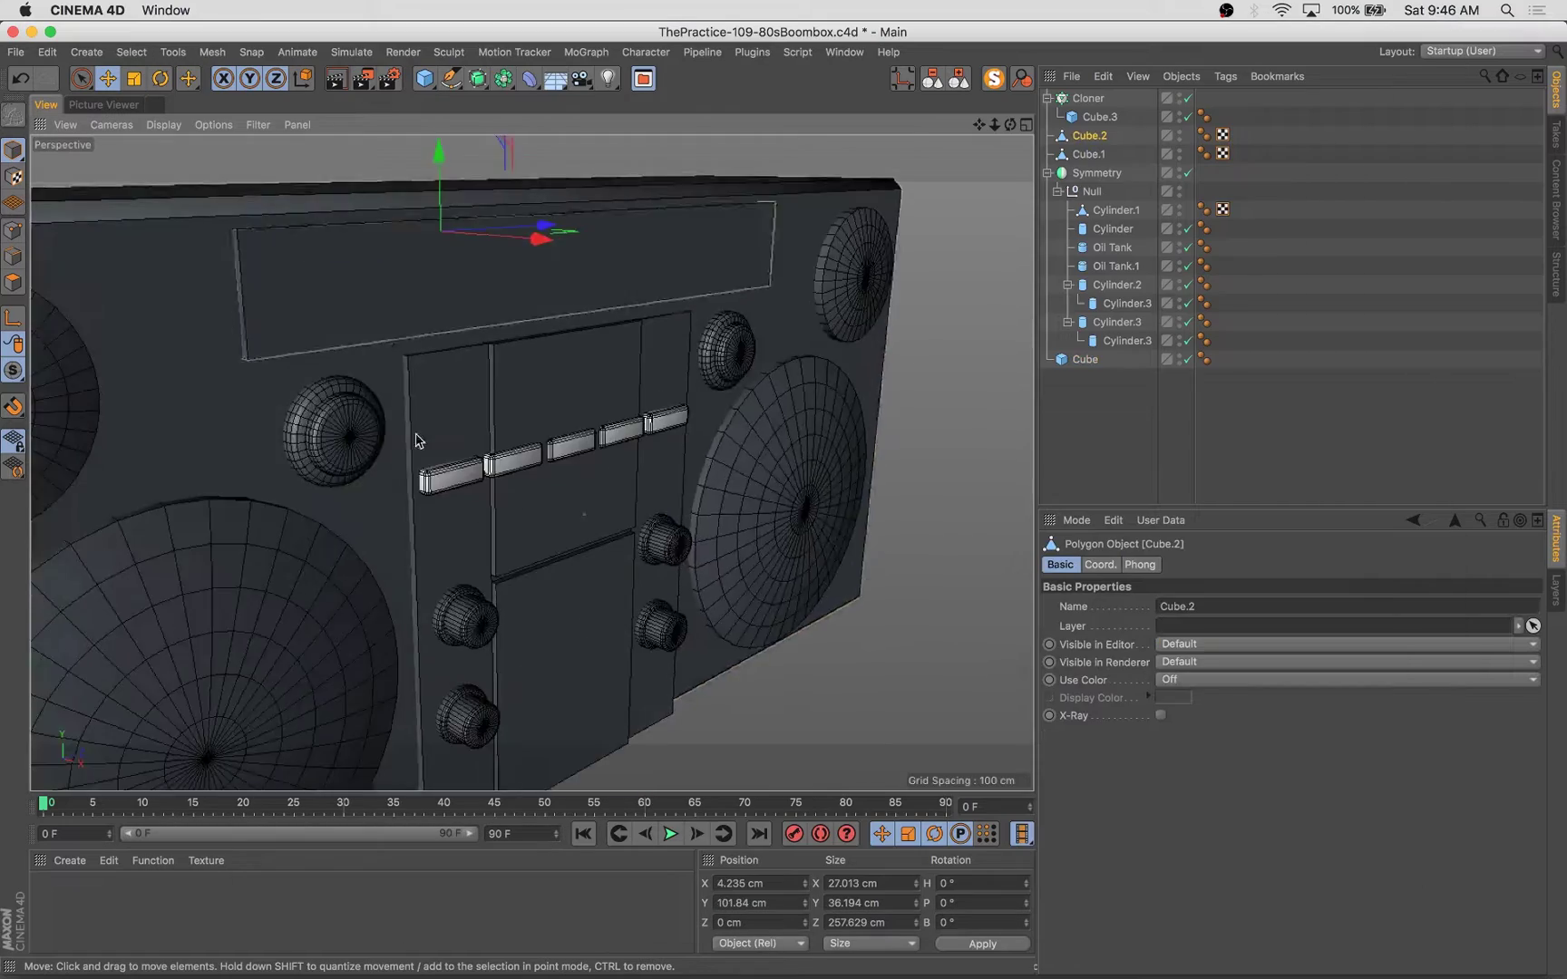
Step: Add a Boole that subtracts Cube.2 from the body cube and position Cube.2 to form the upper front recess
click(477, 78)
click(598, 171)
drag(1099, 172, 1105, 186)
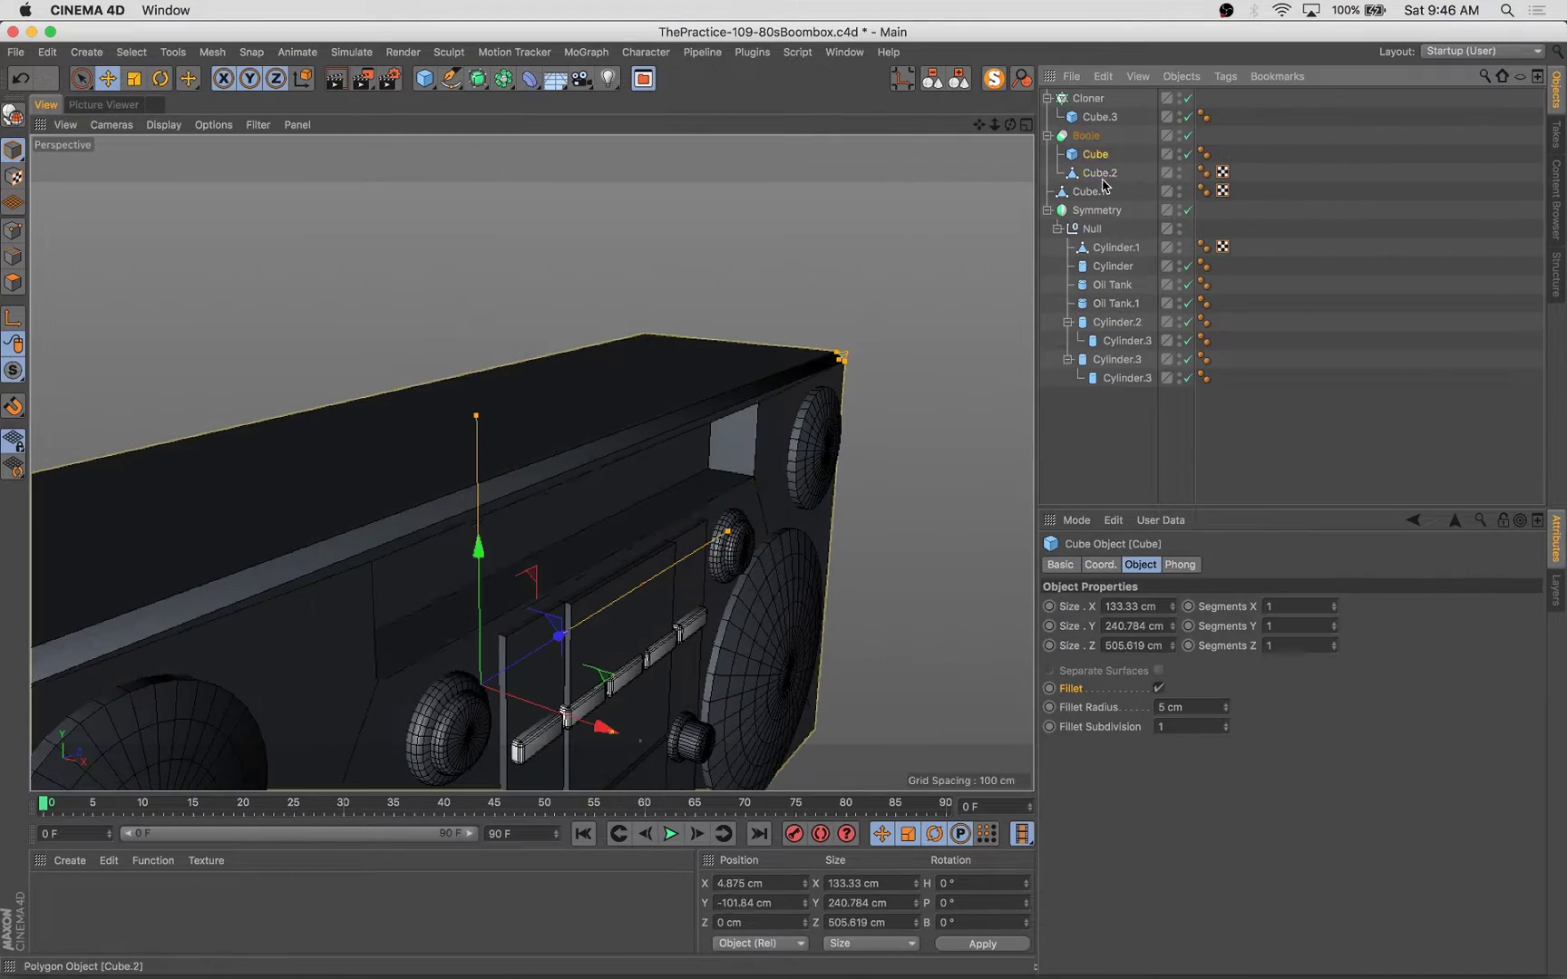
click(1100, 173)
drag(562, 489, 577, 495)
Step: Make a separate panel from a copy of the recess cutter outside the Boole, reducing its thickness to about 4.4 cm
mouse_move(1076, 131)
mouse_down()
mouse_move(1111, 156)
mouse_move(1088, 146)
mouse_up()
alt+drag(472, 471, 526, 492)
key(t)
key(e)
drag(529, 494, 678, 566)
alt+drag(678, 580, 780, 553)
drag(653, 444, 654, 468)
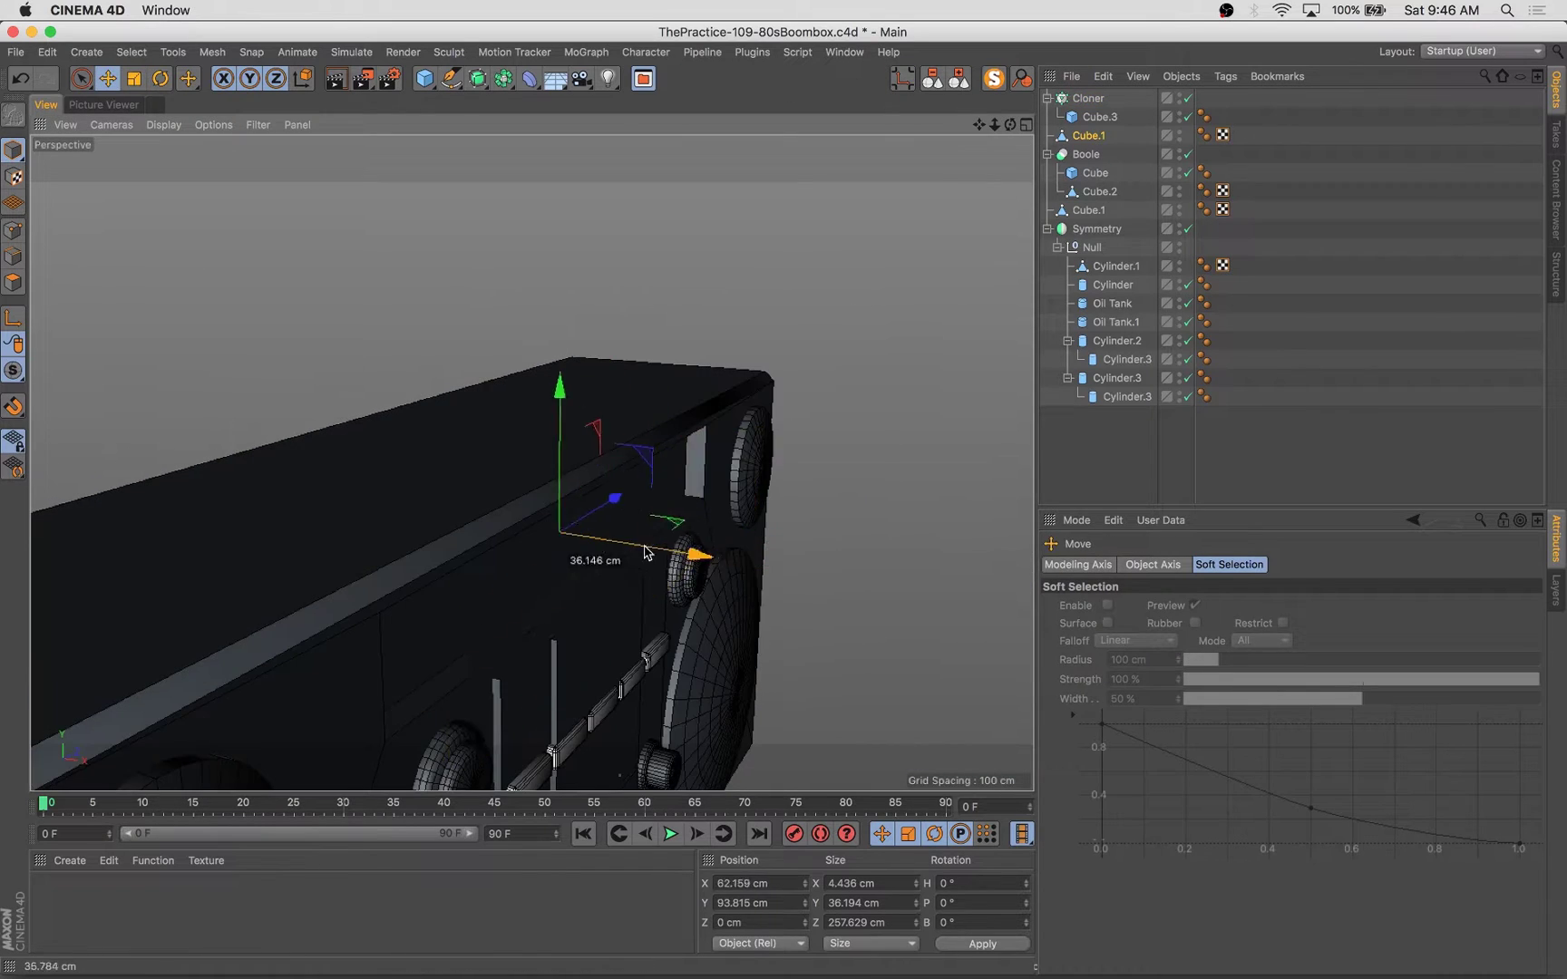
Step: Move the separate panel within the front recess and scale its thickness to about 7.4 cm
drag(645, 552, 665, 555)
alt+drag(635, 555, 562, 544)
key(t)
drag(630, 537, 668, 547)
key(e)
click(450, 79)
middle_click(623, 488)
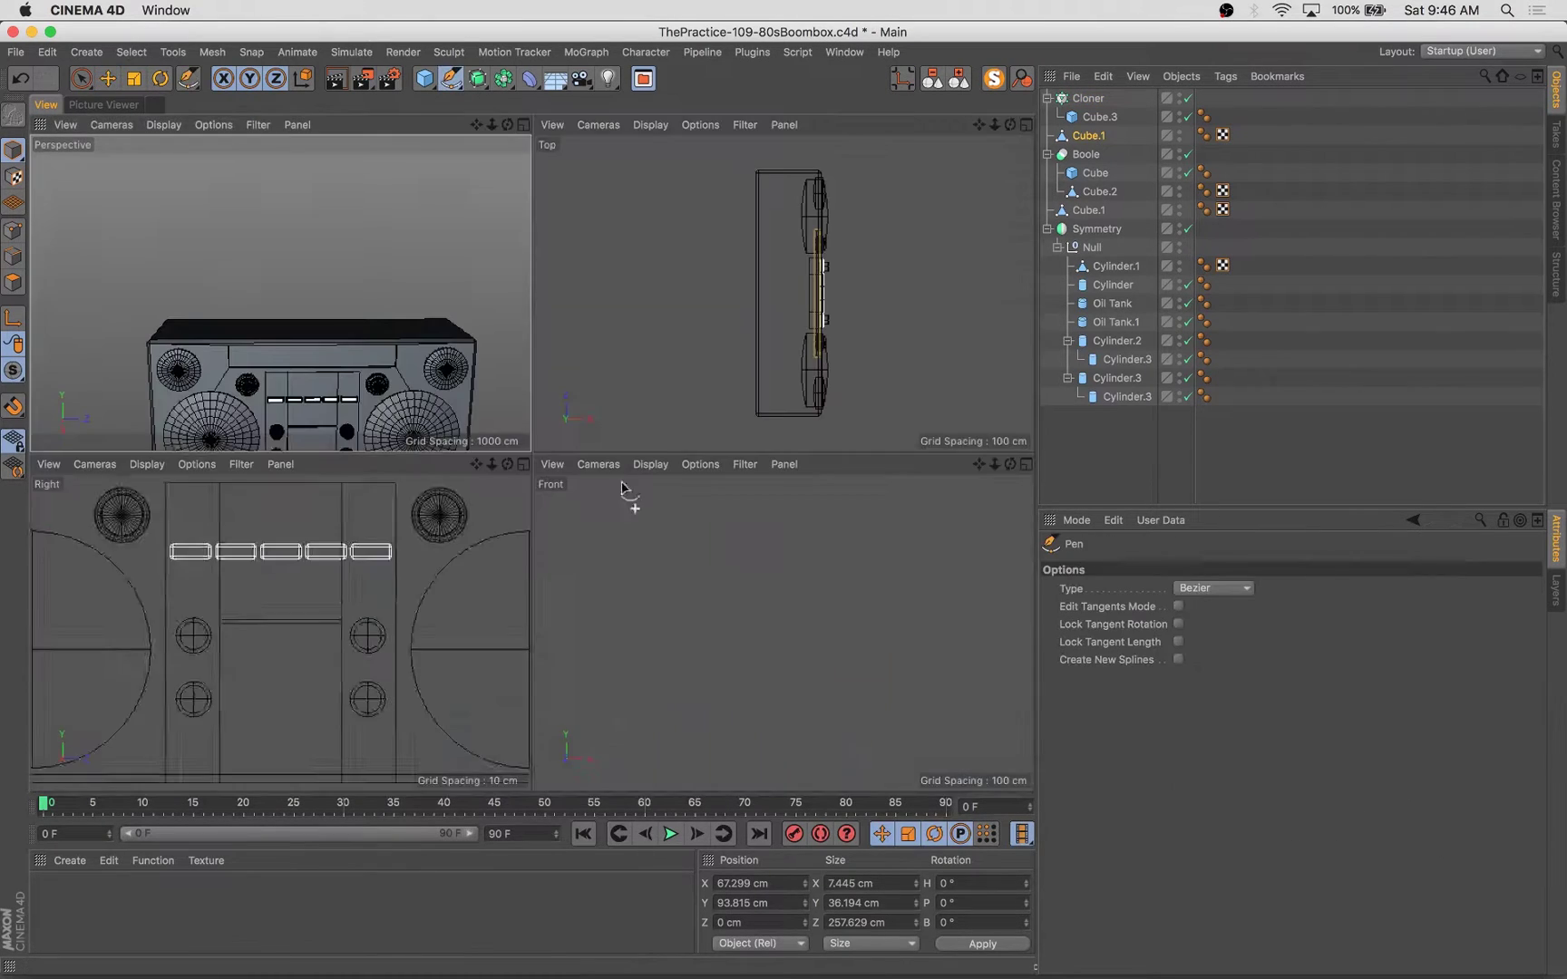
key(h)
scroll(319, 656, down, 5)
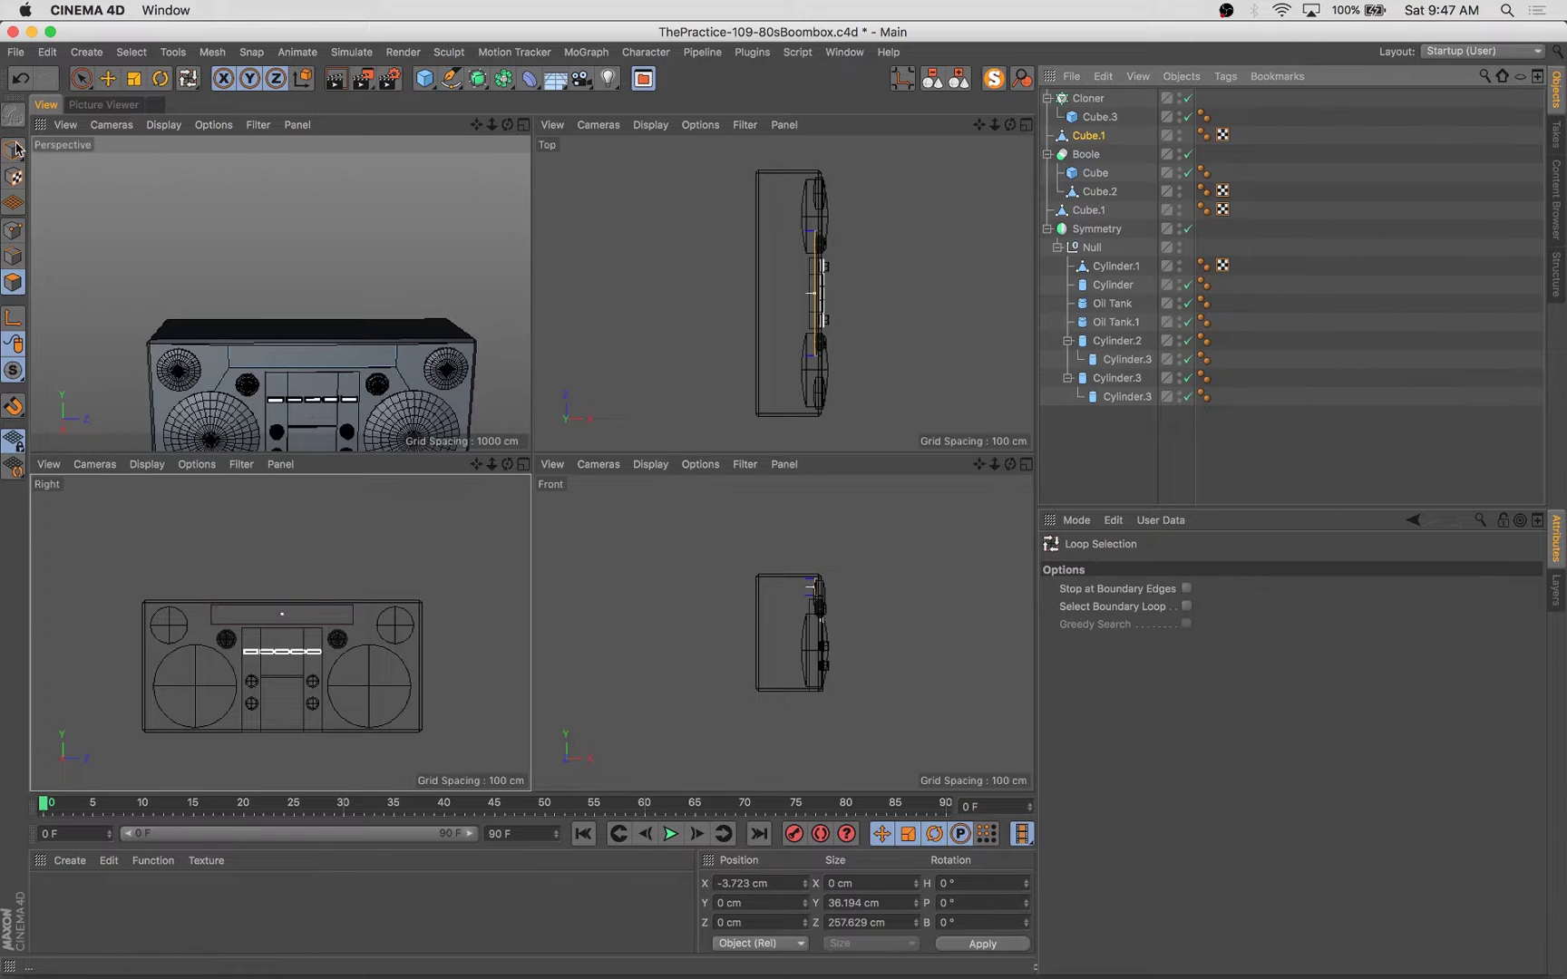
Step: Create an editable cube matching the body for the carry handle and loop-select a band of its polygons
click(424, 78)
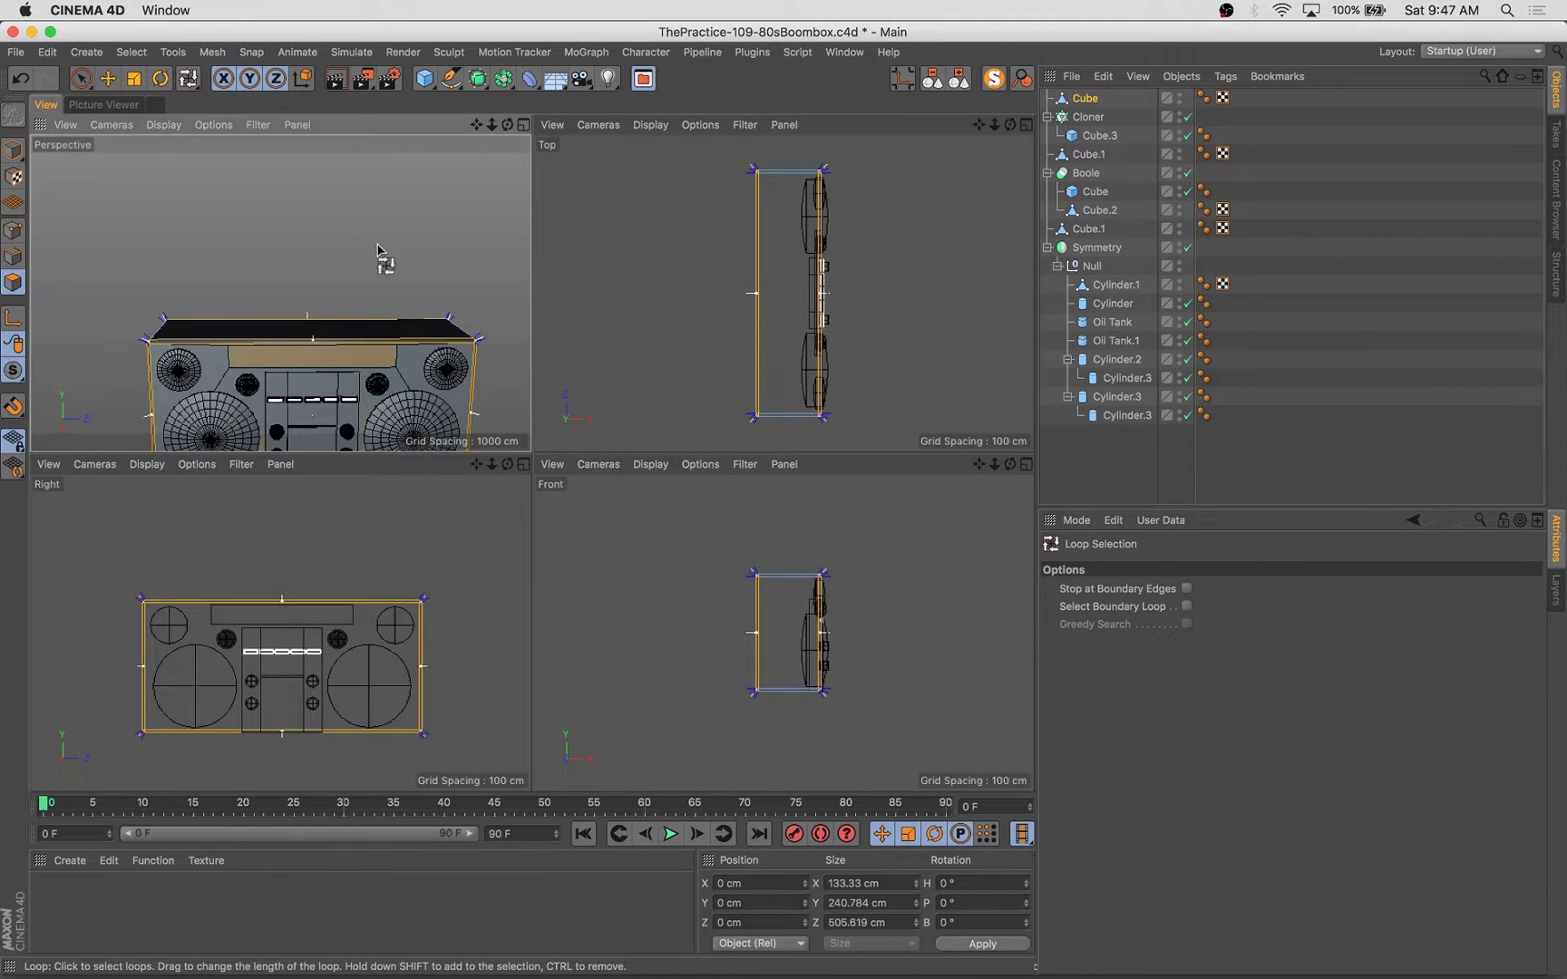
middle_click(378, 252)
alt+drag(378, 252, 873, 455)
key(u)
key(l)
click(370, 524)
key(space)
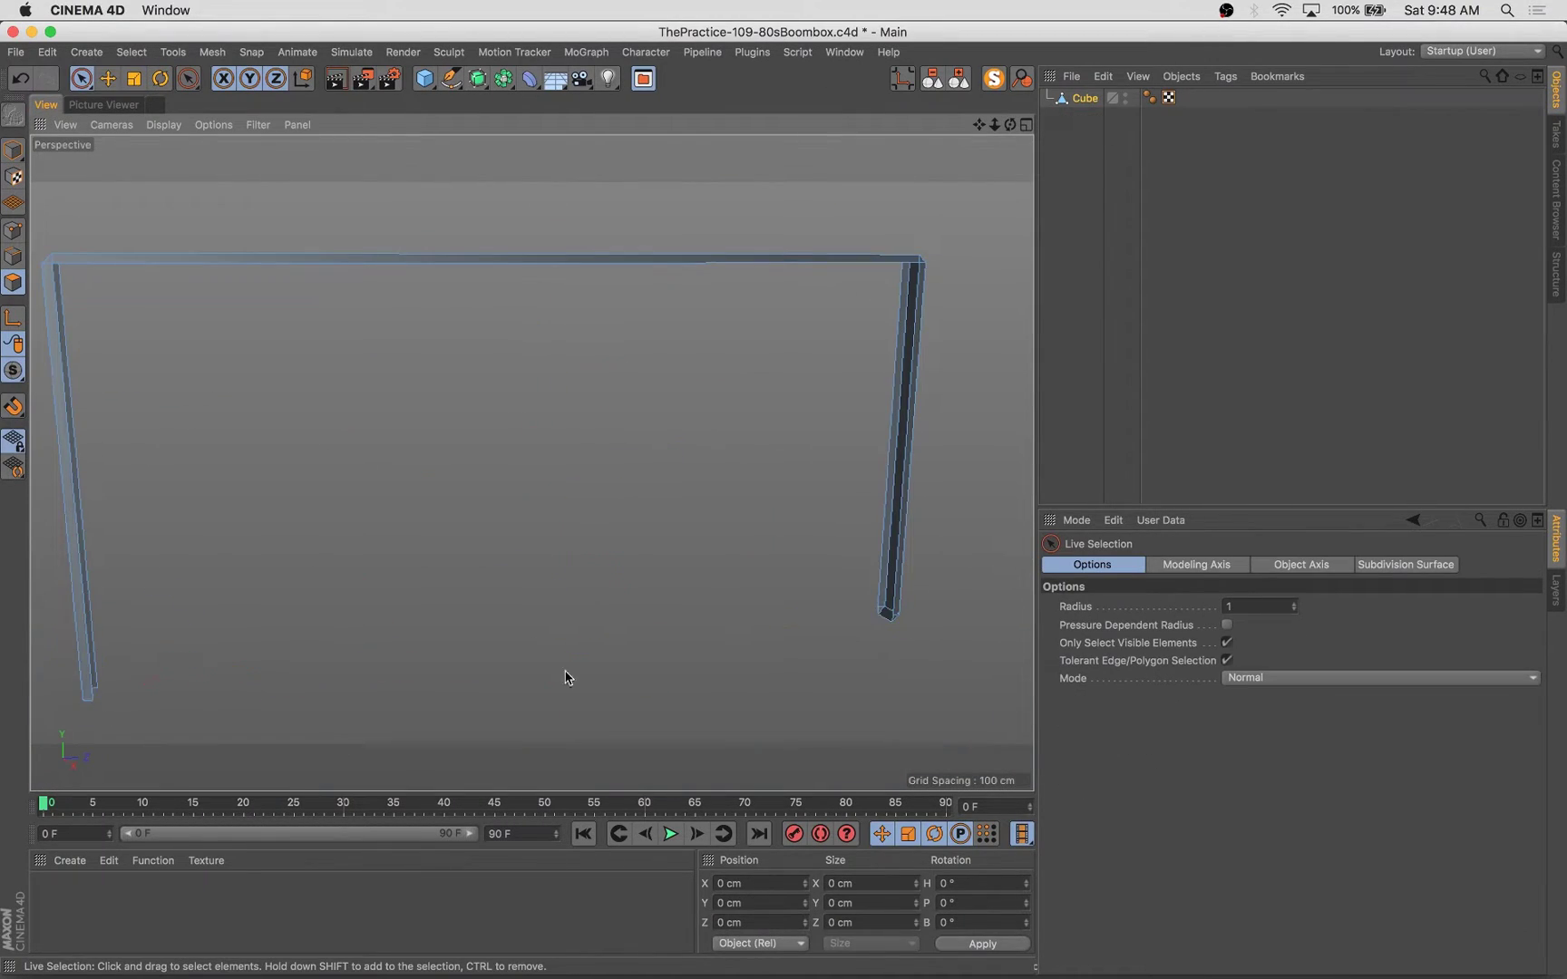
Step: Try to cut across the lower end of one handle leg with Line Cut
alt+drag(433, 646, 546, 166)
right_click(546, 166)
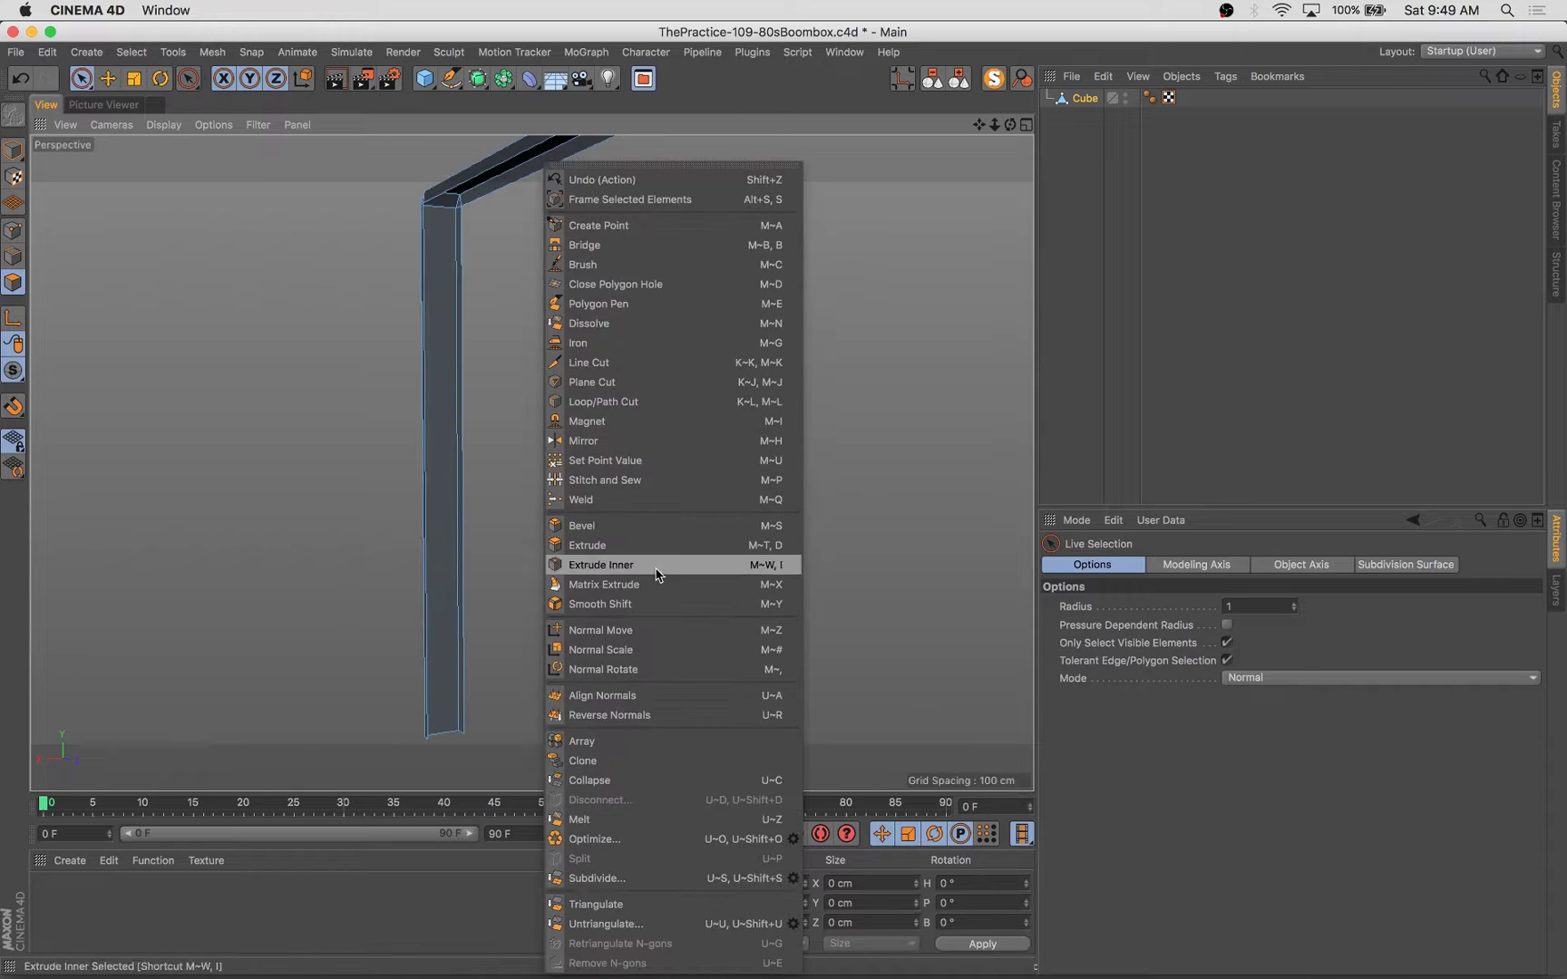
click(318, 382)
key(v)
click(178, 52)
mouse_move(241, 126)
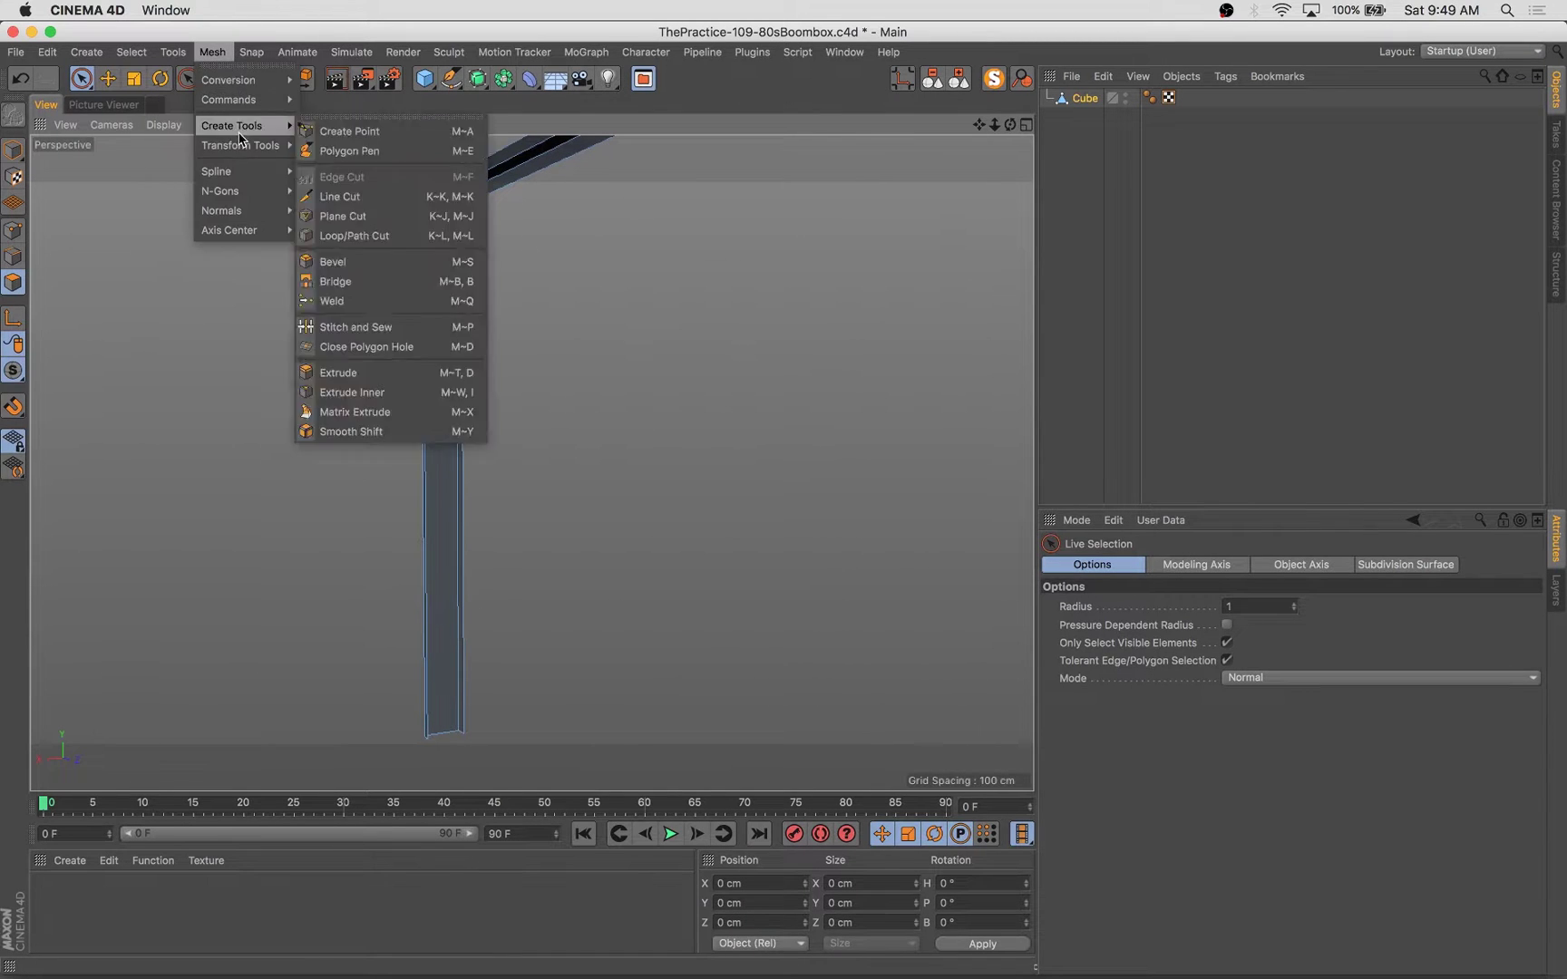
click(354, 150)
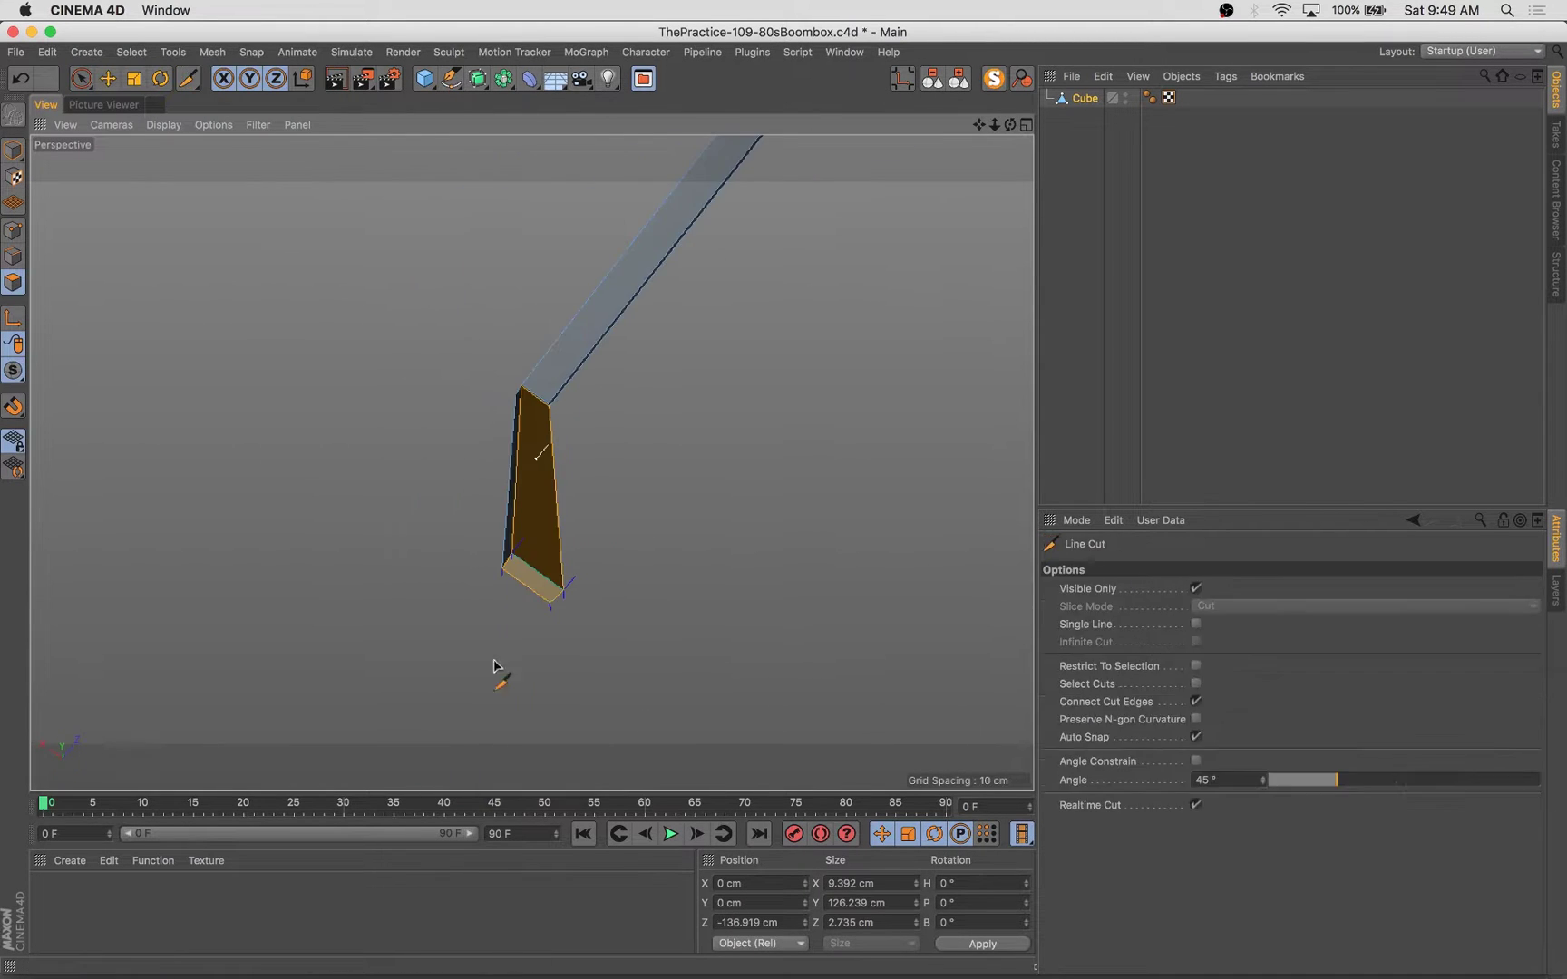
alt+drag(581, 334, 509, 559)
click(509, 560)
click(607, 560)
alt+drag(637, 667, 940, 679)
Step: Try additional line cuts on the handle frame
alt+drag(97, 408, 272, 436)
scroll(222, 410, down, 3)
click(293, 377)
click(436, 397)
key(Escape)
alt+drag(378, 400, 544, 427)
scroll(301, 418, down, 5)
click(77, 415)
alt+drag(779, 342, 821, 341)
click(820, 337)
alt+drag(702, 413, 641, 246)
Step: Loop-select the band of polygons running along the handle's legs and crossbar
key(space)
key(u)
key(l)
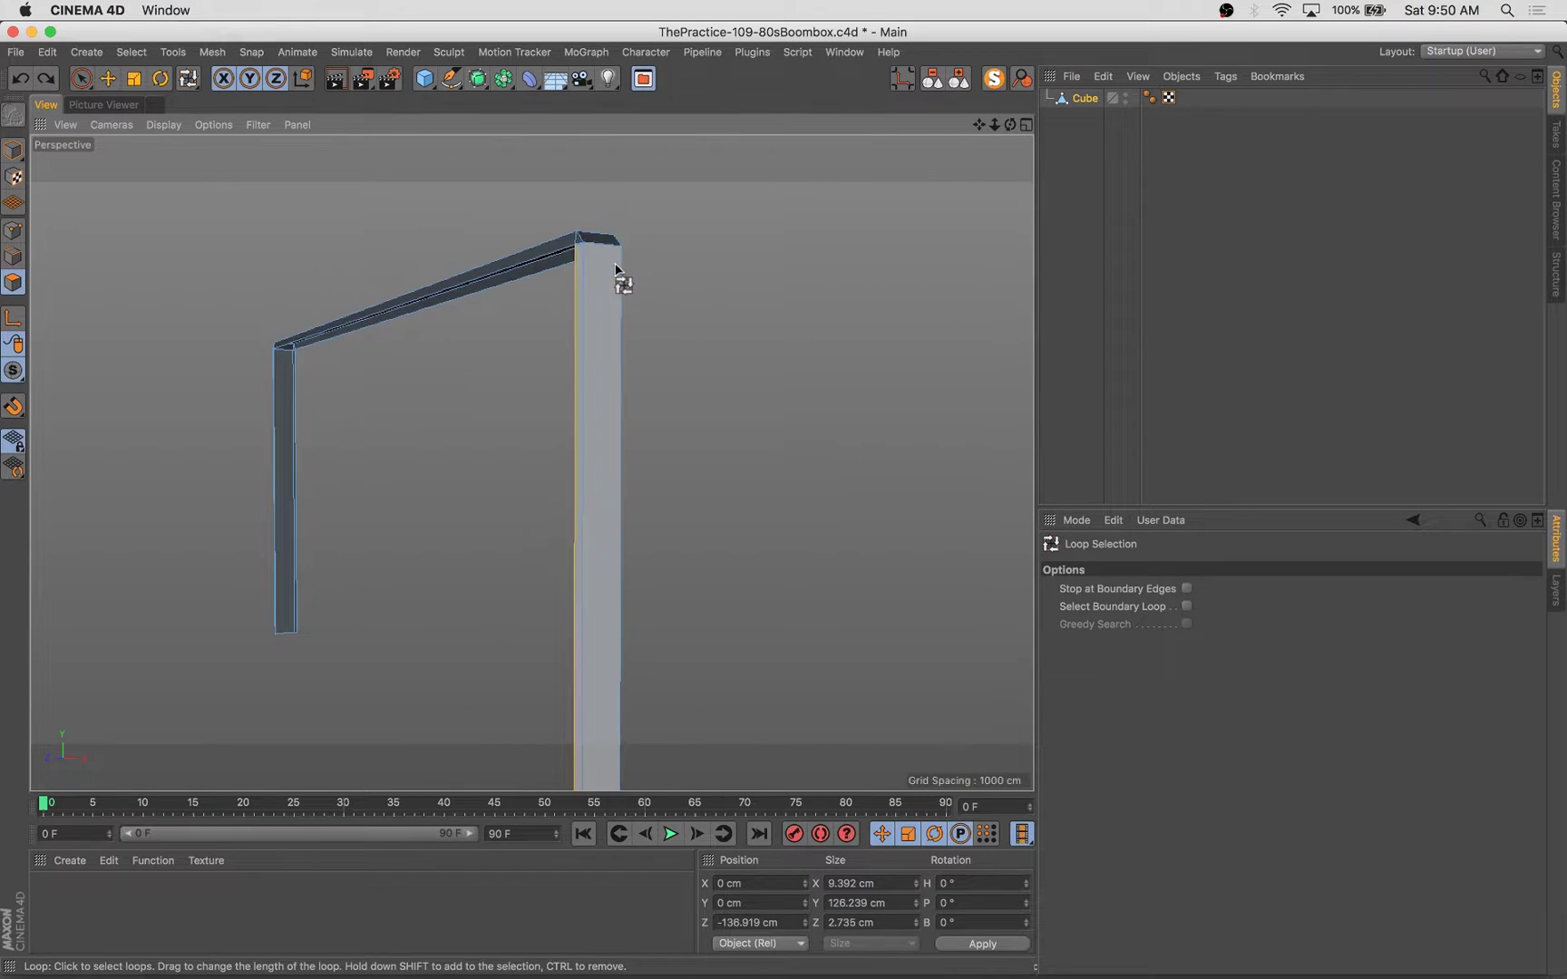
click(328, 292)
key(space)
alt+drag(329, 292, 608, 651)
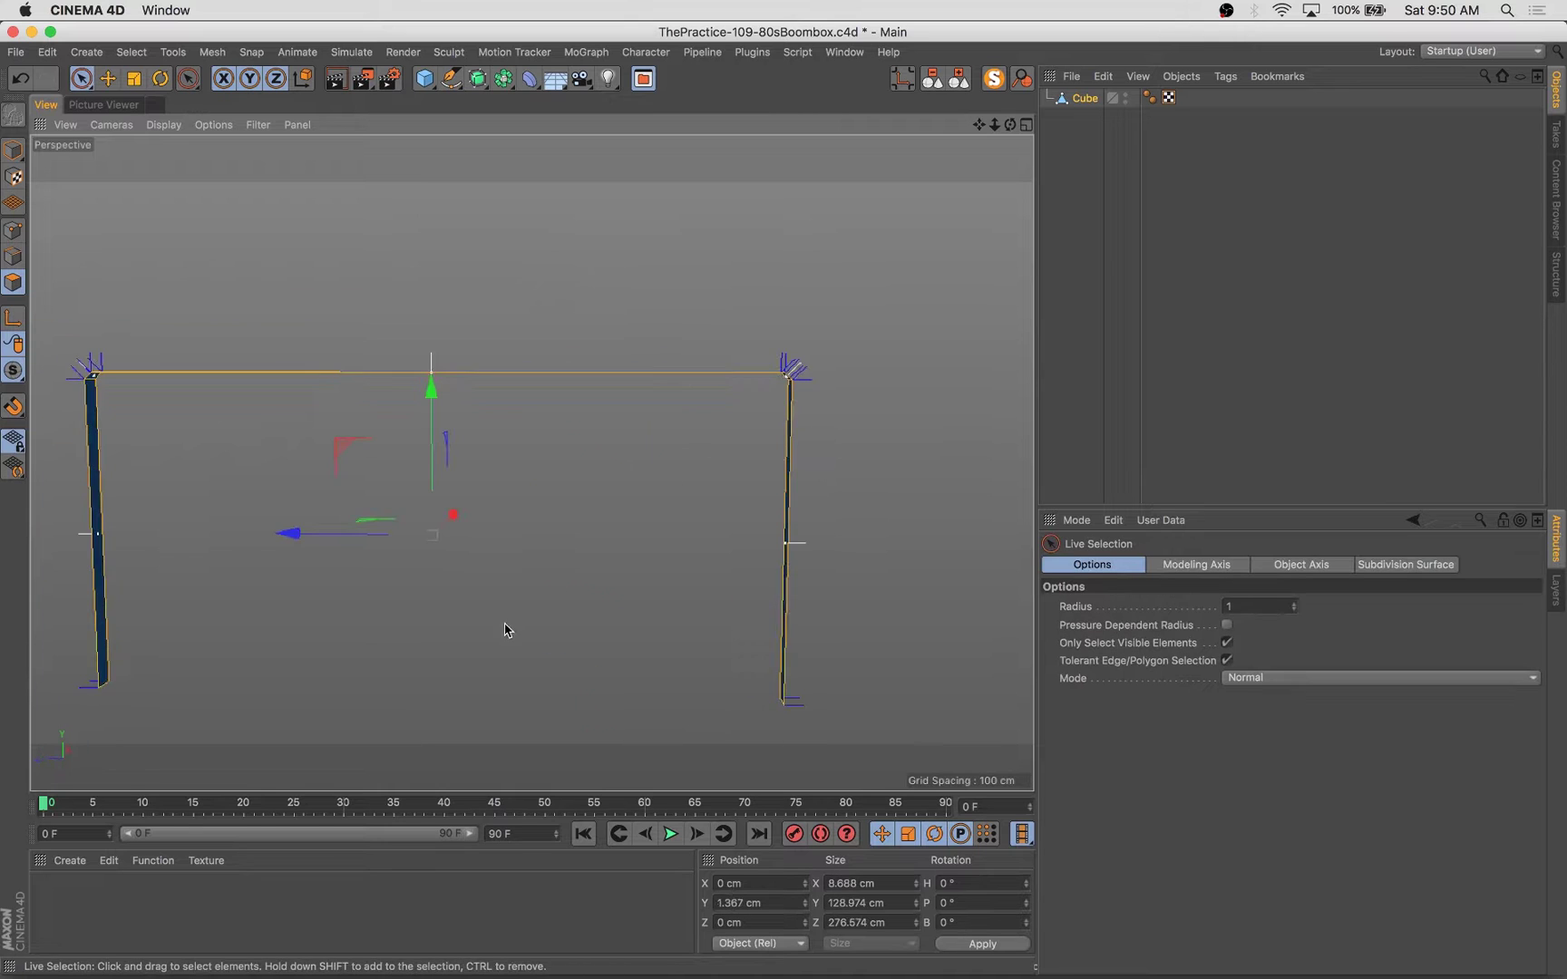
Step: Try extruding the selected handle band and bring the rest of the boombox back into view
key(d)
drag(251, 391, 583, 523)
key(t)
click(992, 78)
scroll(508, 408, up, 5)
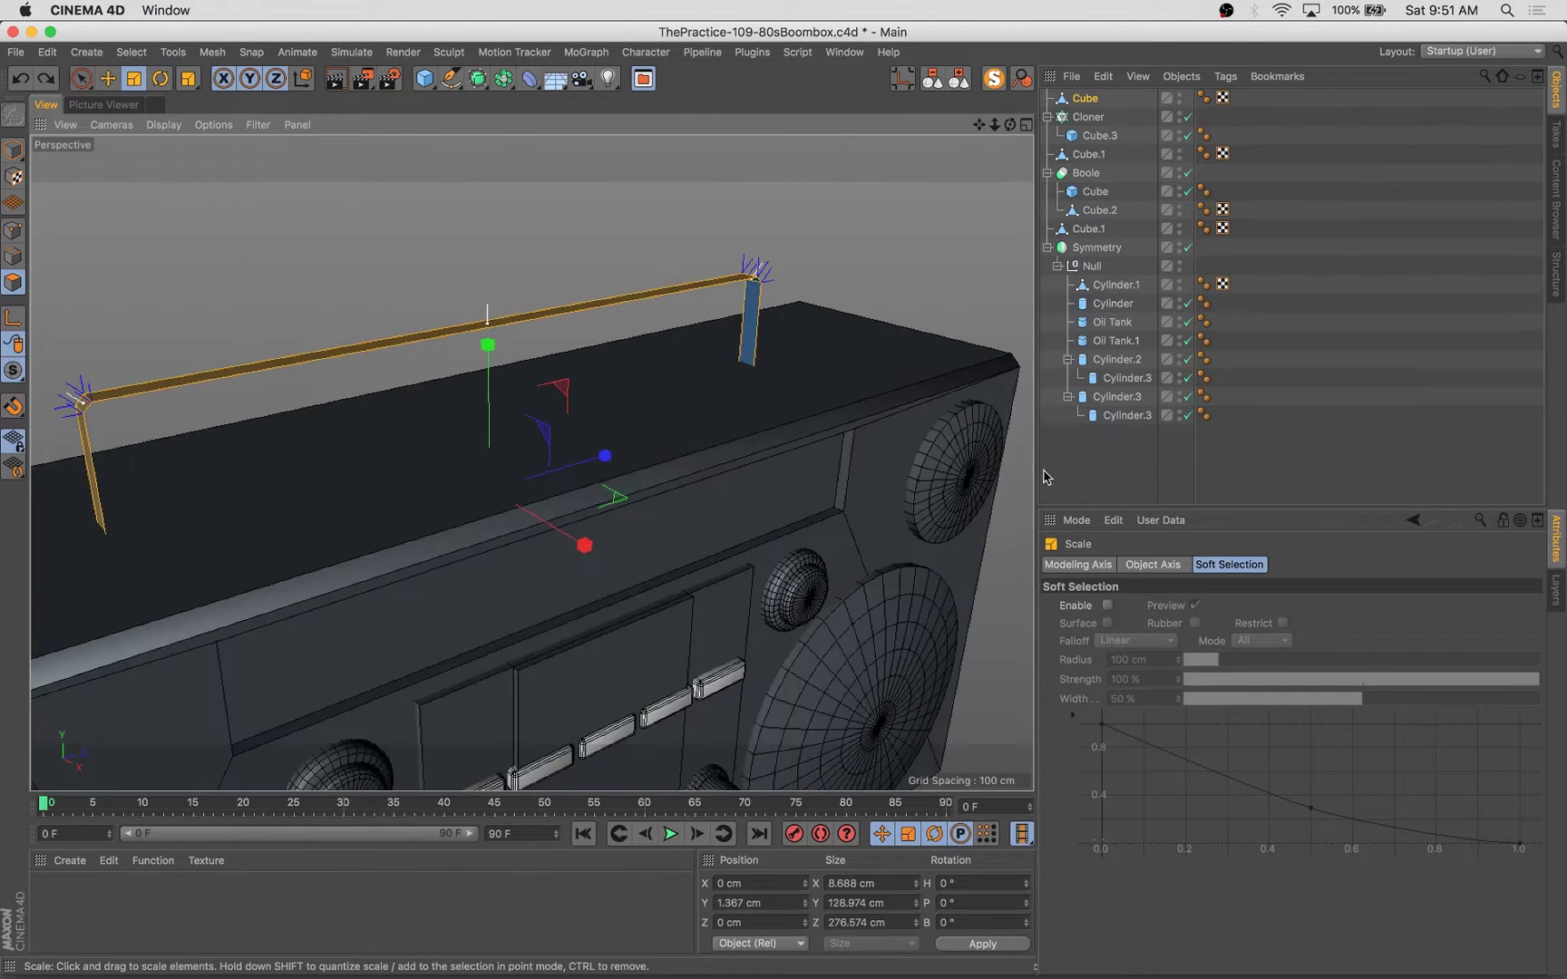
Step: Thicken the handle band and scale and place the whole handle on top of the boombox, about 294 cm wide
key(space)
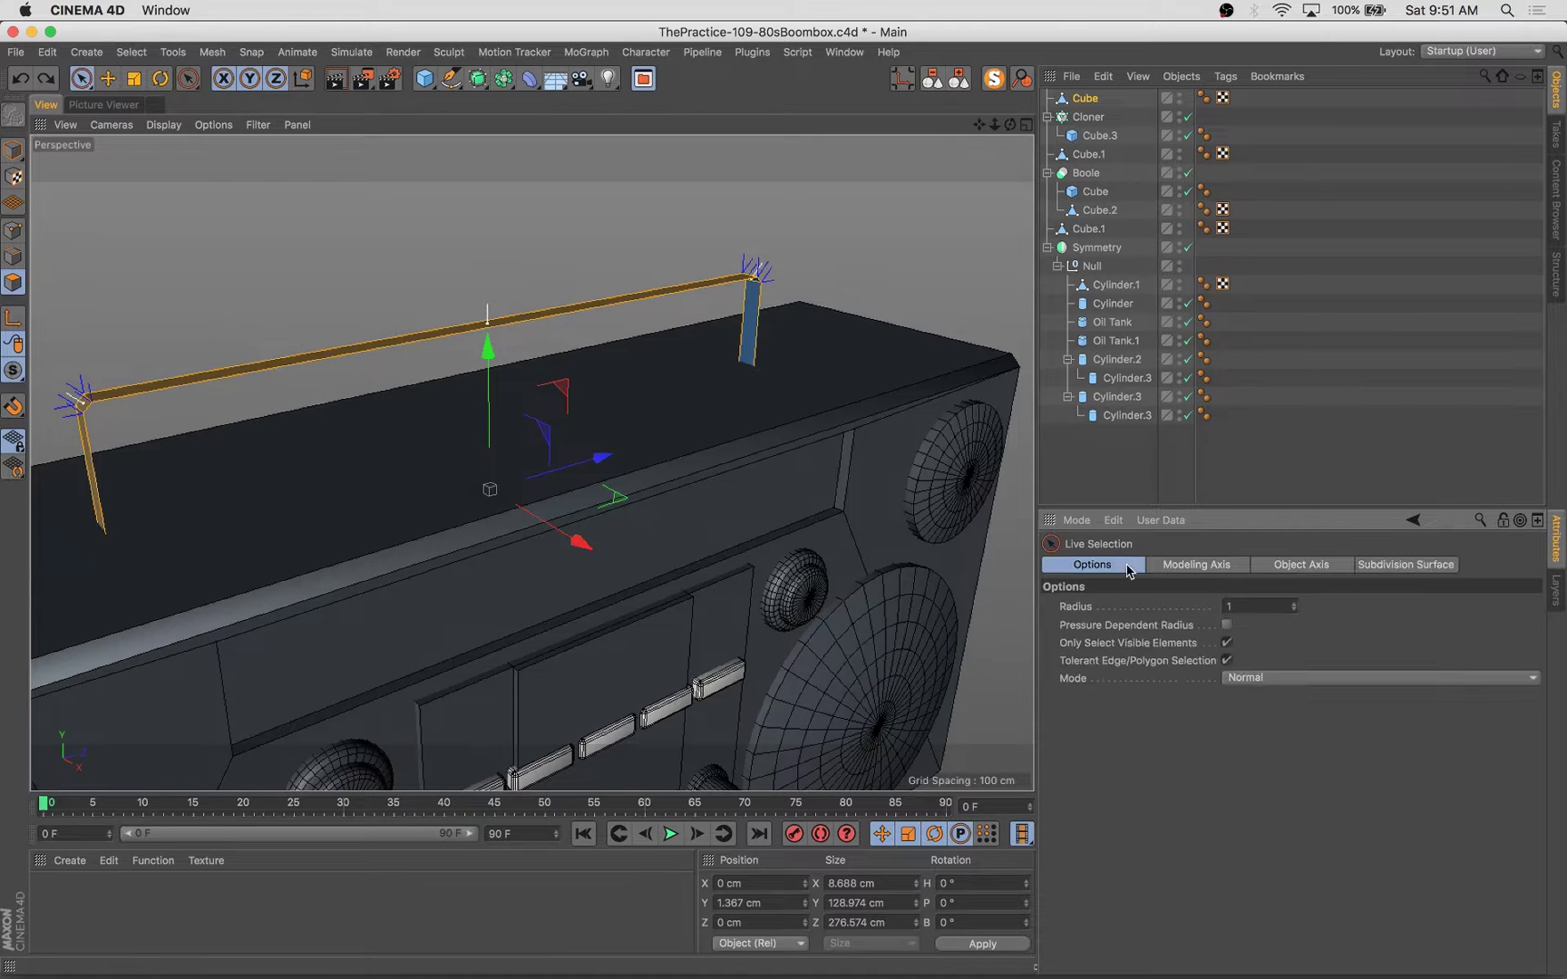
drag(435, 517, 780, 548)
alt+drag(780, 548, 508, 534)
key(t)
drag(452, 514, 676, 535)
click(4, 160)
drag(684, 537, 495, 466)
alt+drag(468, 402, 674, 310)
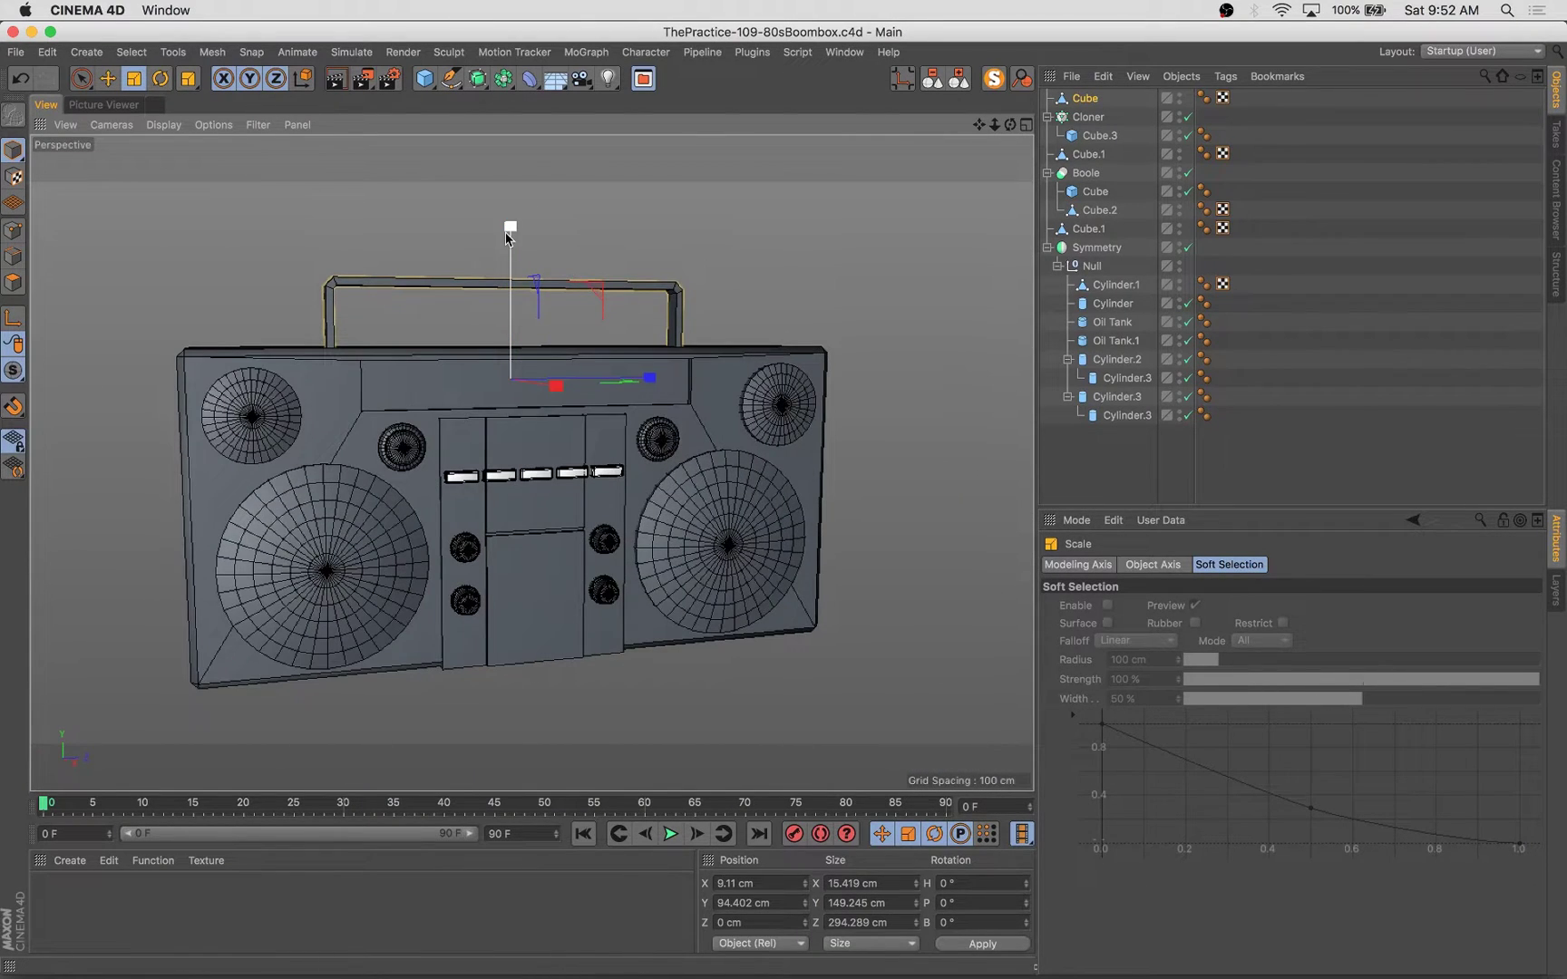
Step: Duplicate the row of five buttons and place the copy about 12 cm above the original
alt+drag(559, 457, 371, 493)
click(599, 335)
alt+drag(725, 508, 639, 645)
click(625, 570)
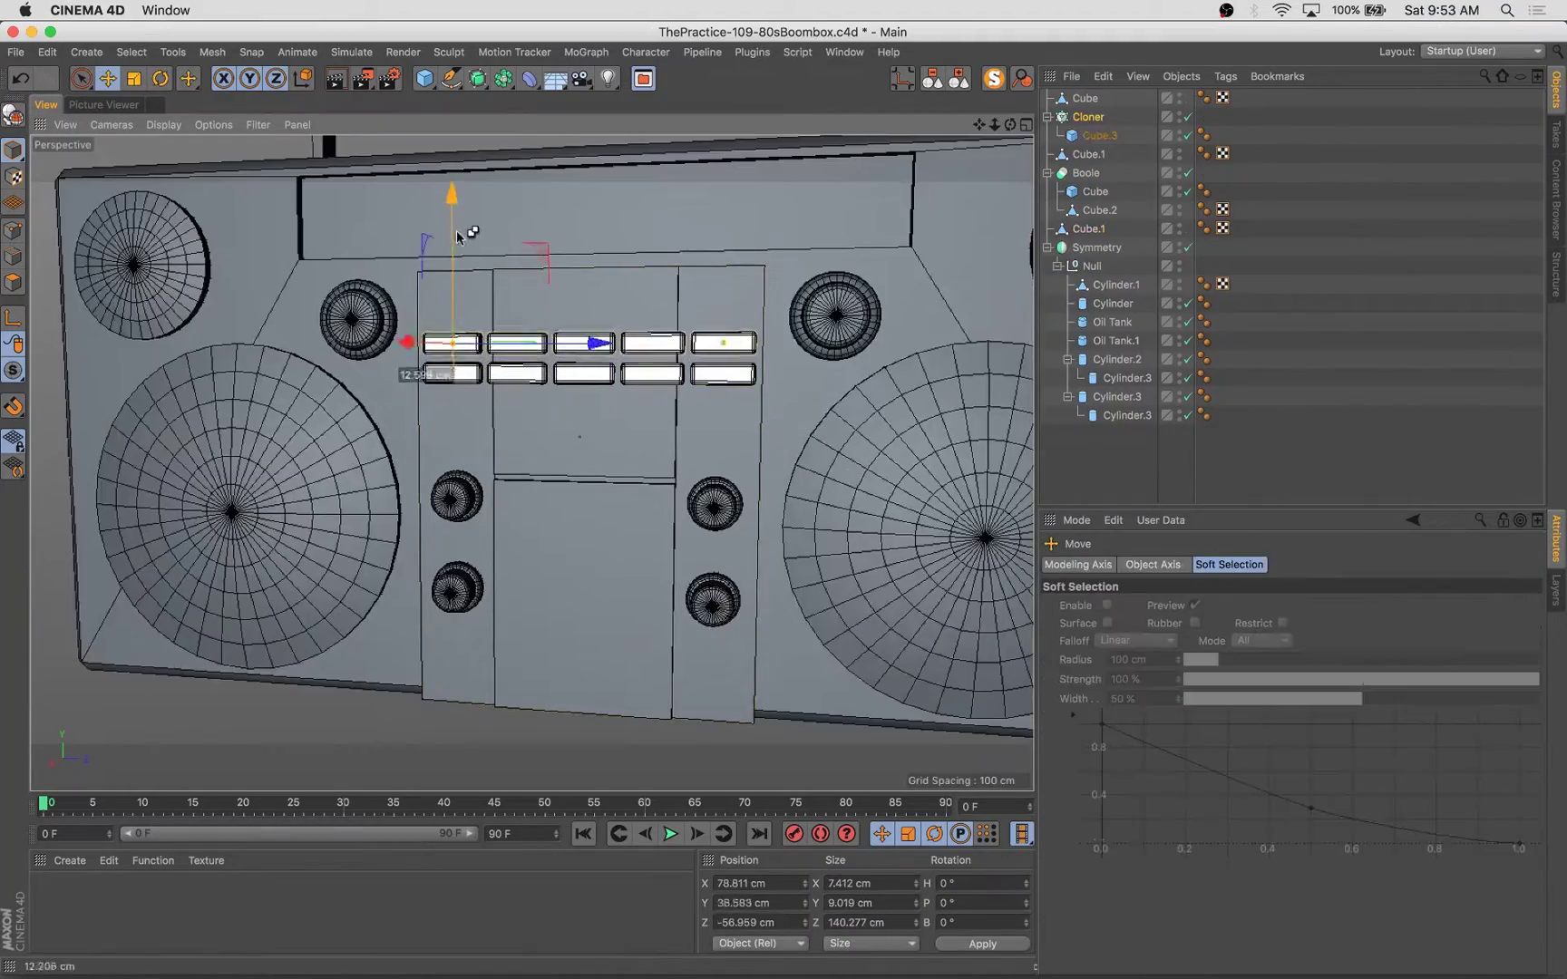
Step: Replace the cube inside the duplicated cloner with a copy of the knob cylinder
drag(1085, 155, 1094, 103)
click(1103, 155)
key(super+z)
key(super+z)
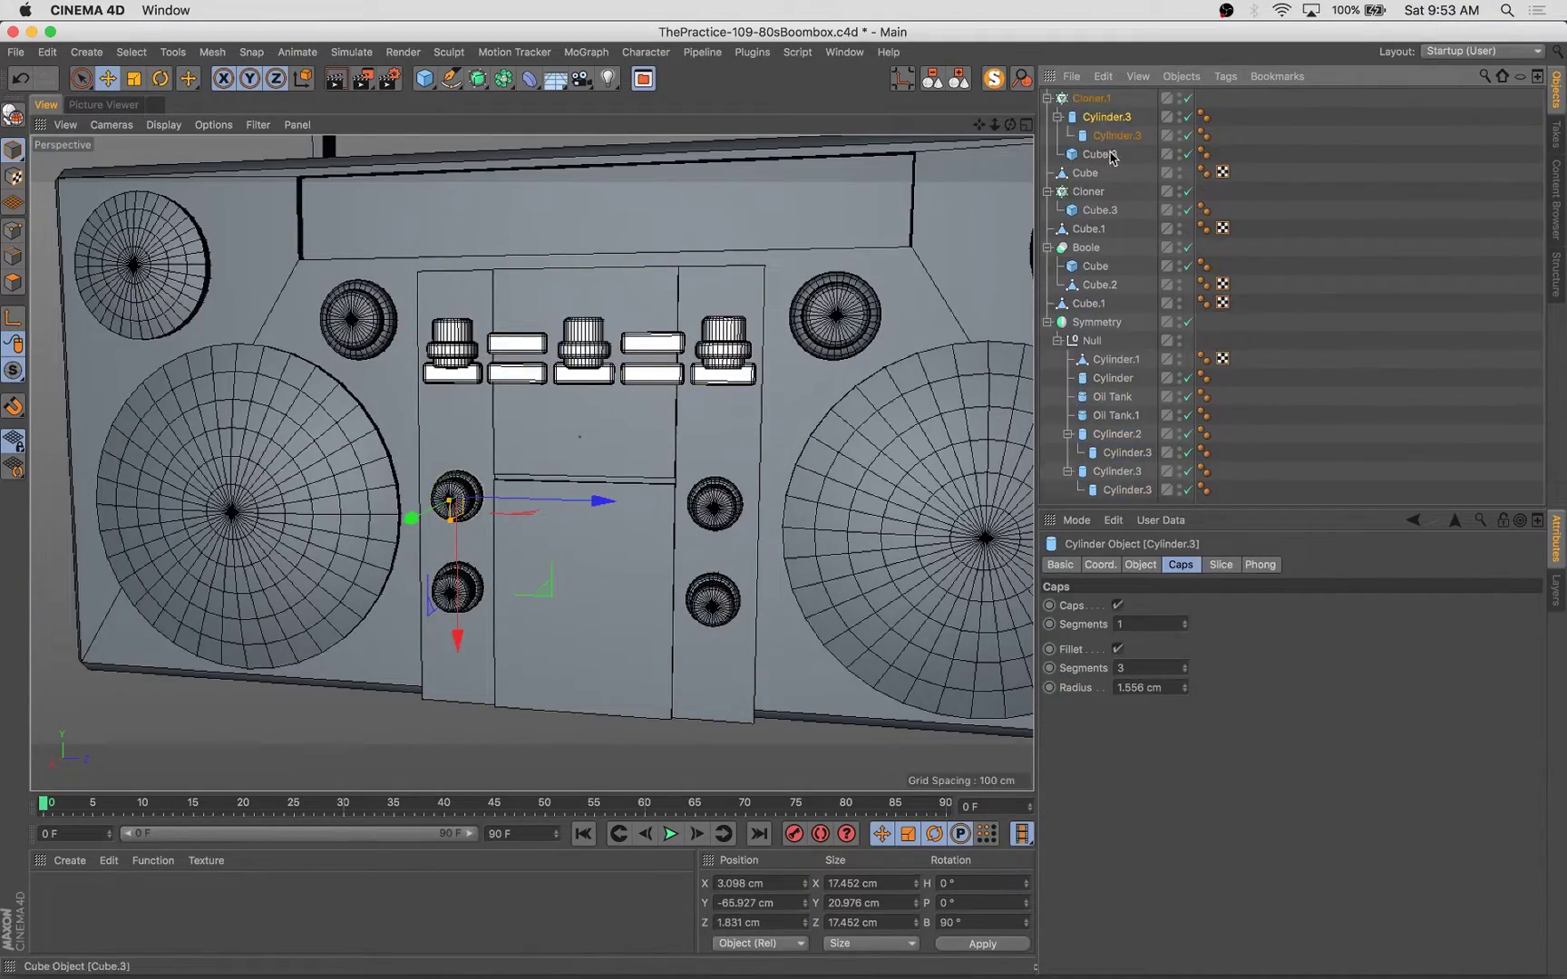
key(super+z)
Step: Set the duplicated cloner's count to 9 and its Z spacing to 14.287 cm
click(1090, 98)
click(1238, 564)
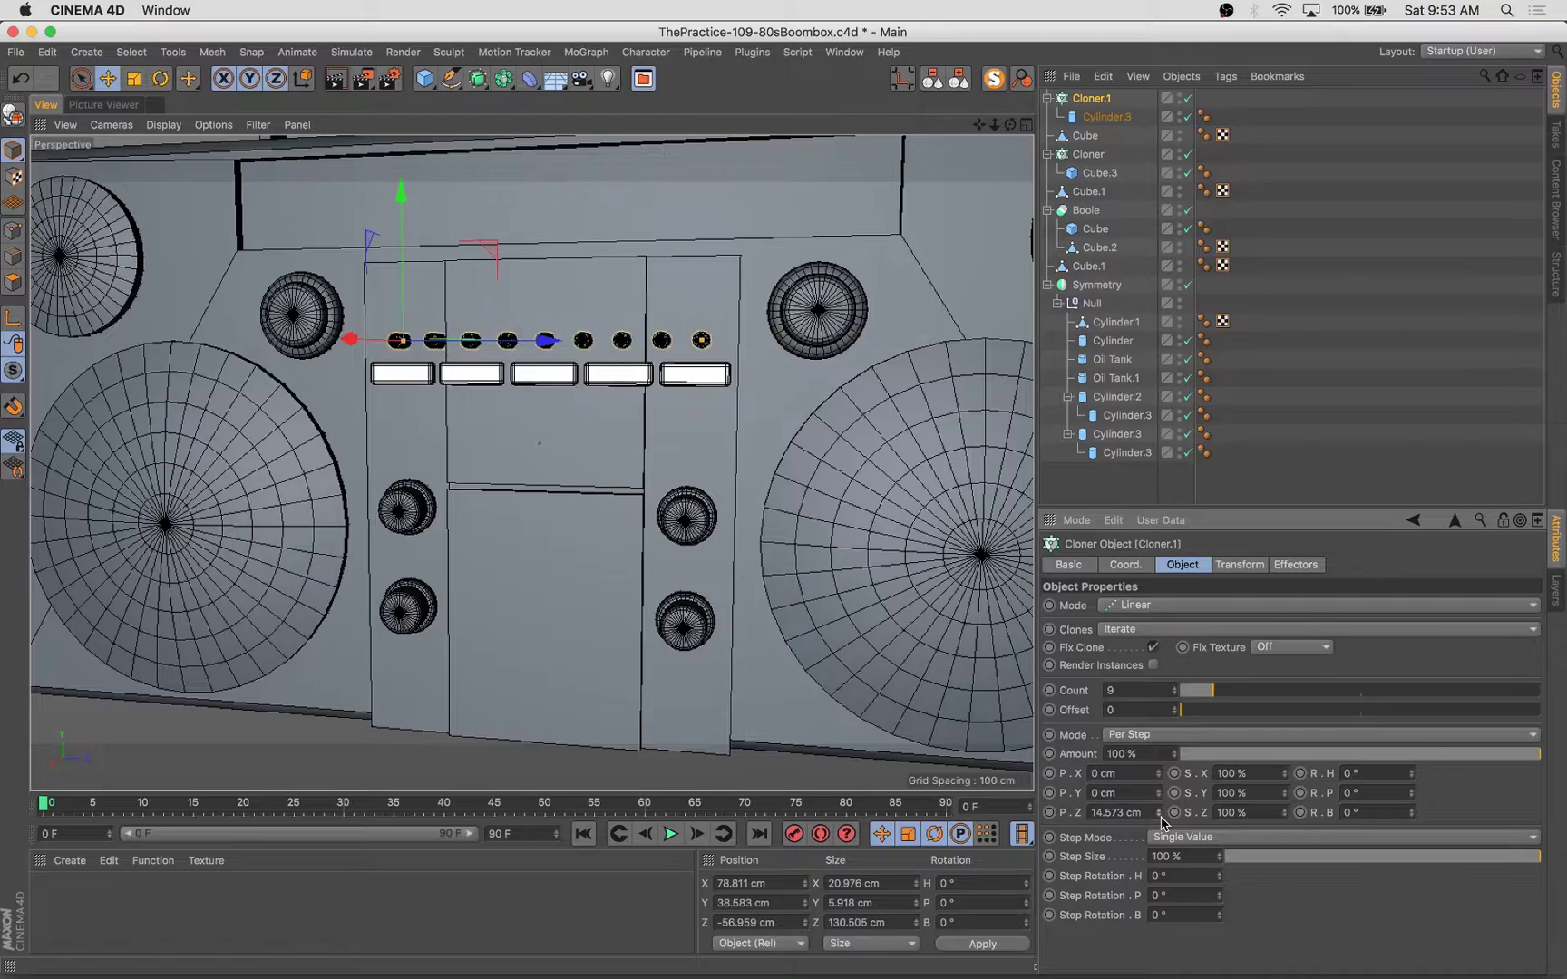
text(/2)
key(Return)
middle_click(588, 441)
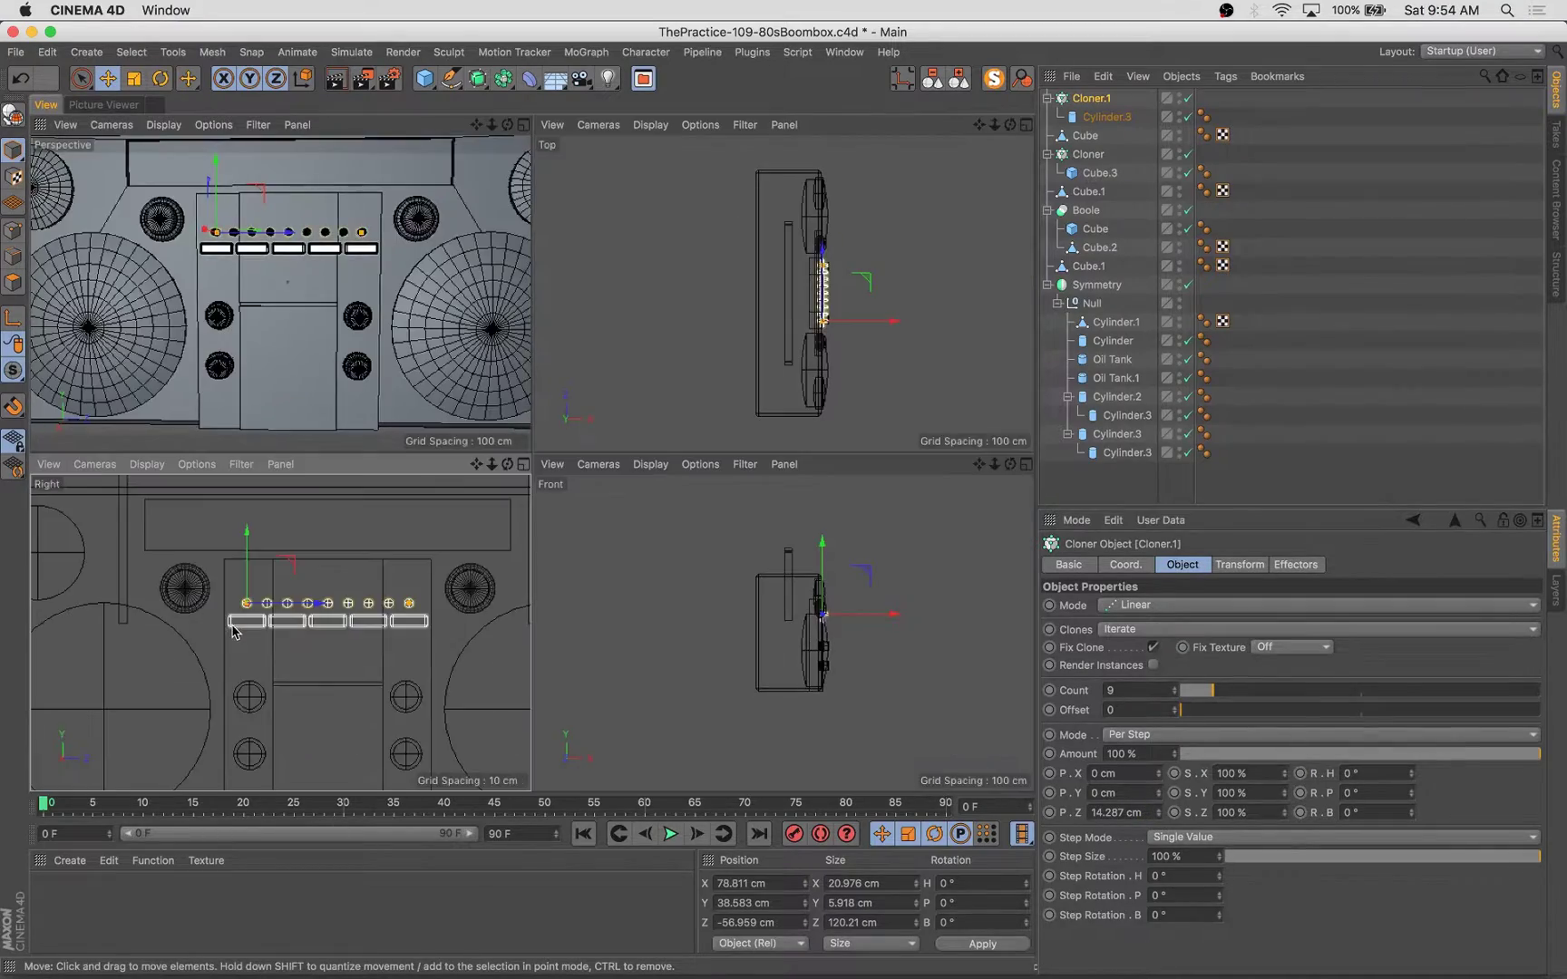
Step: Adjust the height of the small knob row above the buttons and select its cylinder
middle_click(401, 201)
shift+click(472, 384)
drag(401, 218, 401, 262)
alt+drag(402, 435, 507, 544)
mouse_move(508, 544)
alt+right_down()
mouse_move(381, 570)
mouse_move(585, 558)
alt+right_up()
click(584, 558)
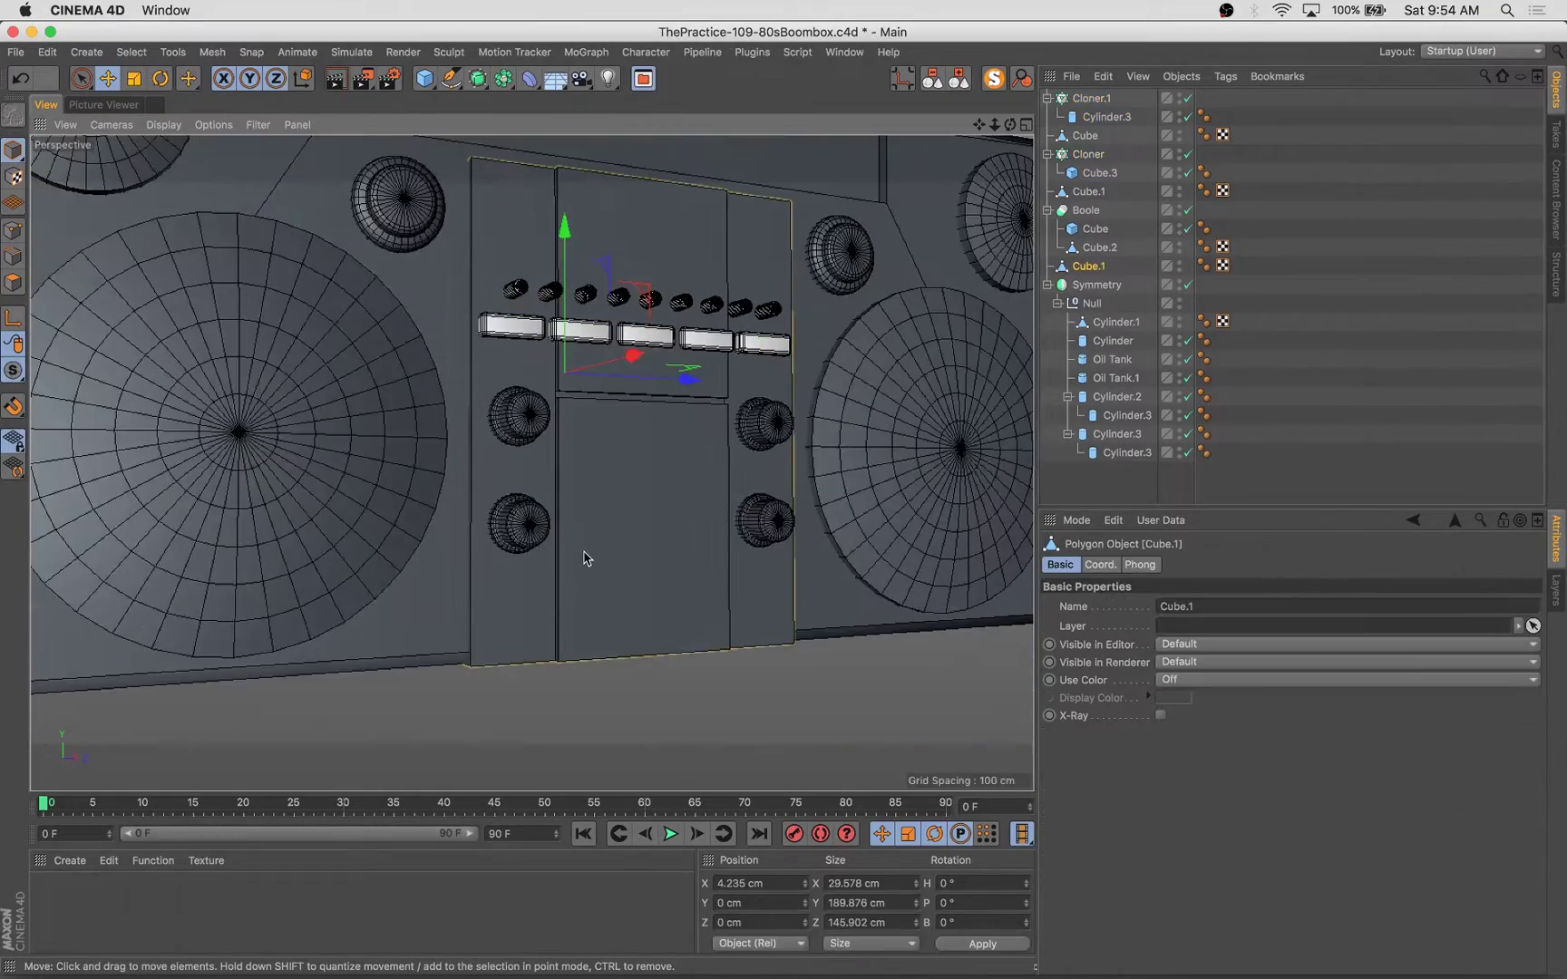
click(511, 291)
click(1106, 117)
Step: Duplicate the large speaker's Oil Tank within the Symmetry group and disable the copy
click(380, 471)
alt+drag(381, 471, 472, 495)
alt+right_drag(472, 495, 563, 508)
click(1120, 359)
ctrl+drag(1121, 360, 1115, 350)
alt+click(1179, 360)
click(625, 580)
click(1048, 285)
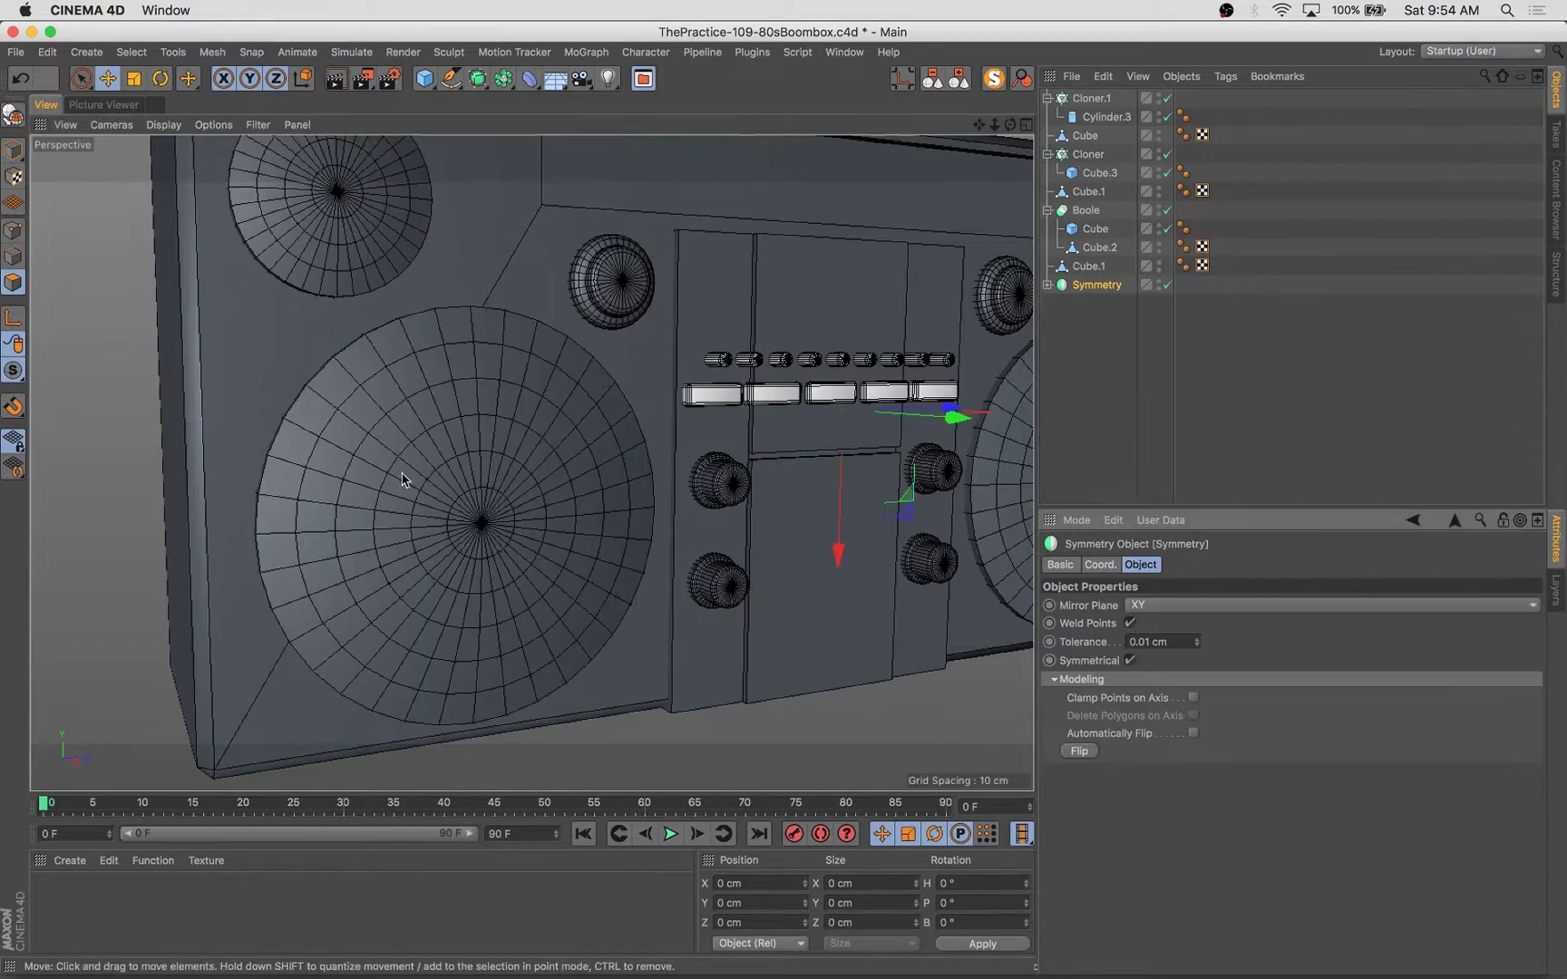
Step: Make the large speaker's Oil Tank editable and reduce it to its outer ring of polygons using Loop Selection
click(1047, 285)
click(1111, 378)
key(c)
key(u)
key(l)
click(481, 417)
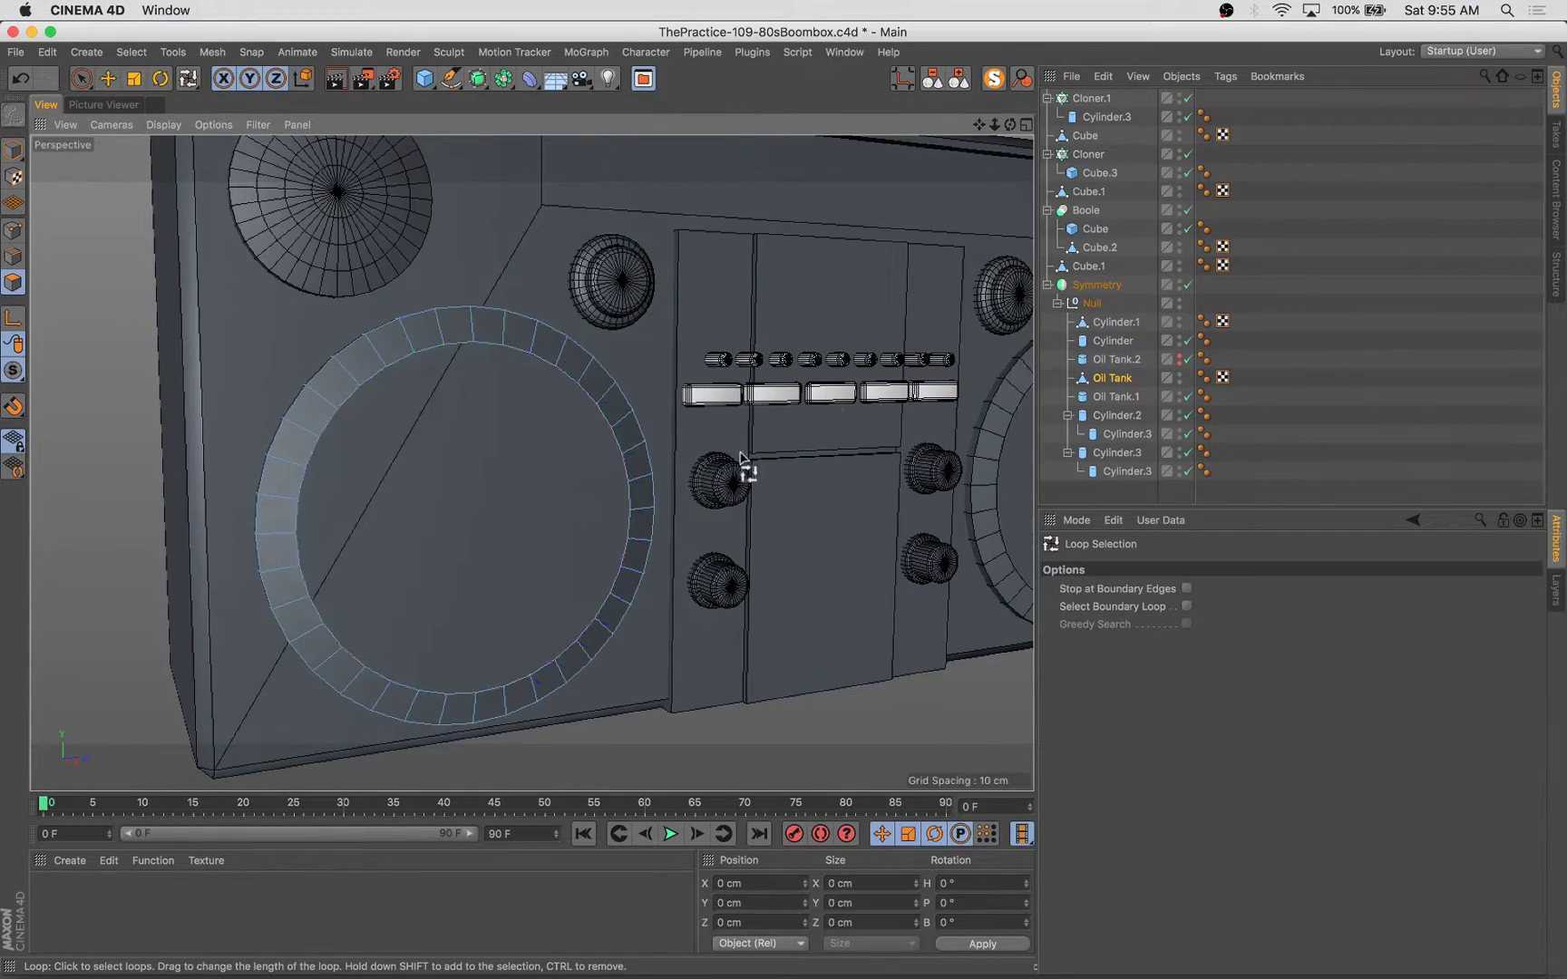
Step: Try extruding the large speaker's outer ring with caps and an adjusted maximum angle, and undo the extrusion
key(d)
alt+drag(742, 457, 452, 511)
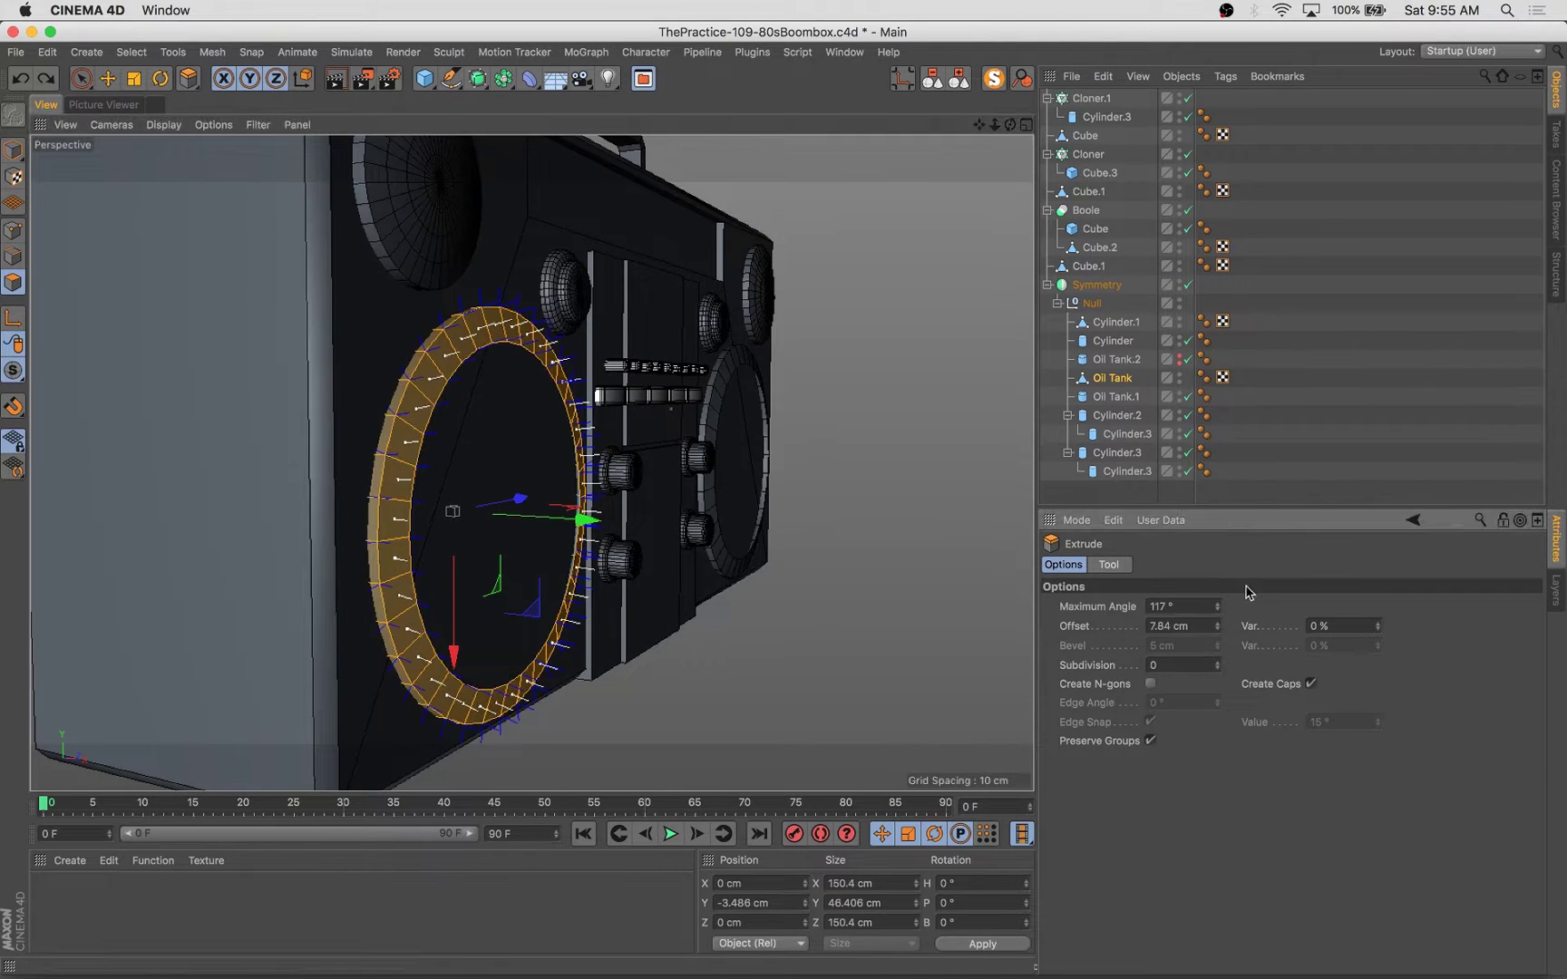
drag(1217, 606, 1216, 526)
drag(816, 525, 871, 526)
key(super+z)
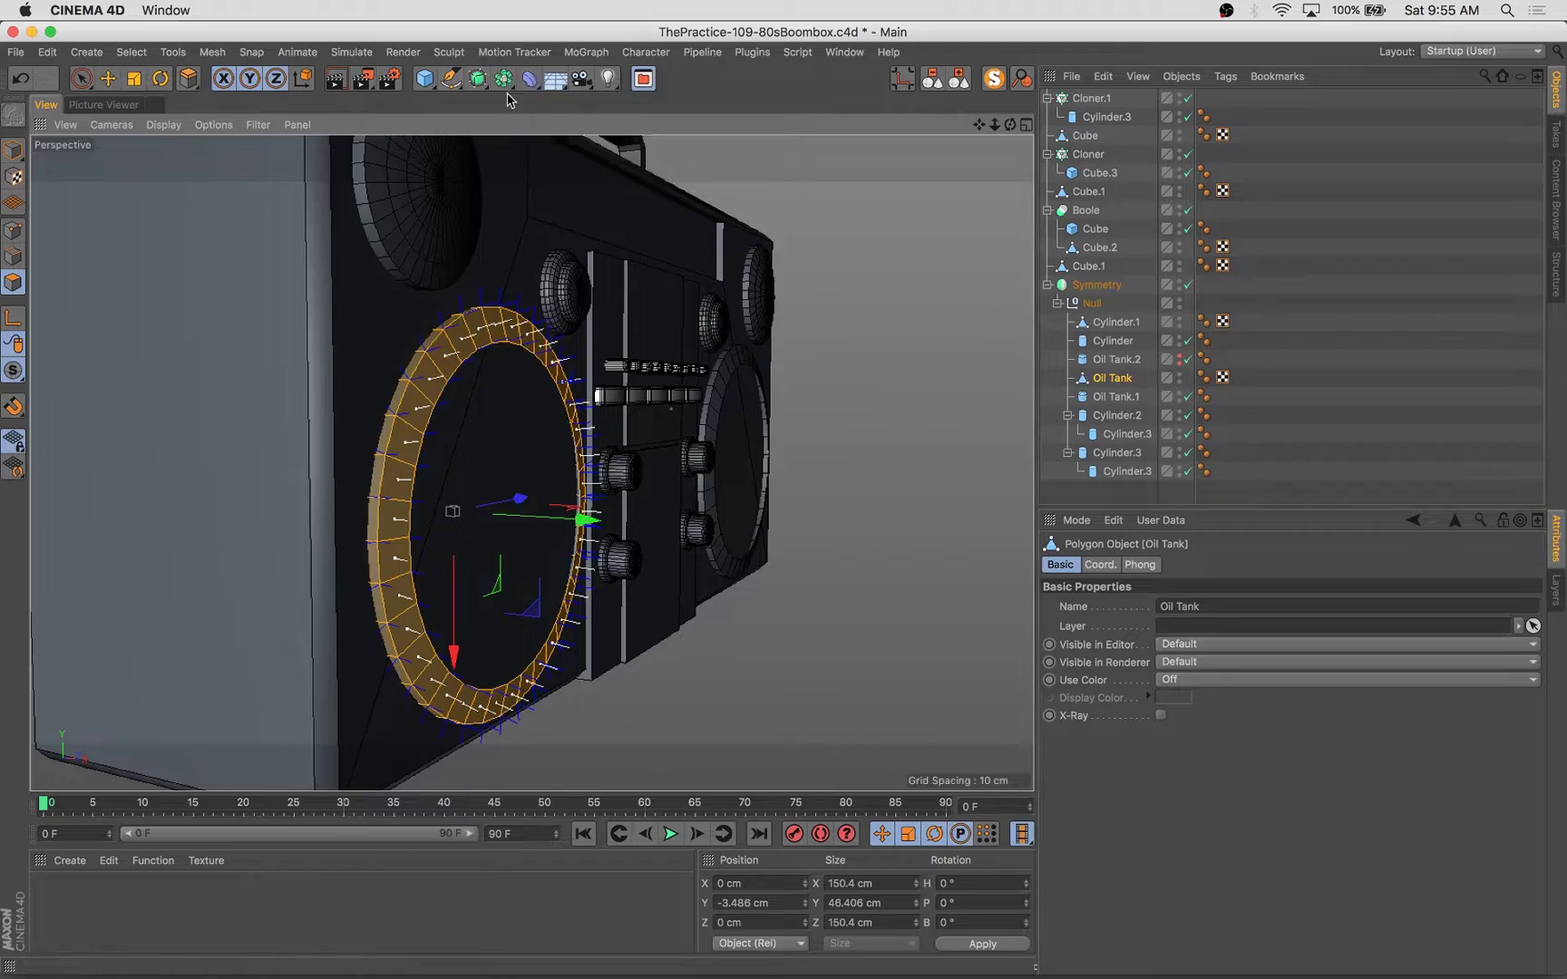
Step: Merge the large speaker's outer ring with a Connect object, make it editable, extrude it into a rim and set its Phong angle to 40°
alt+drag(503, 79, 562, 145)
key(c)
click(1204, 377)
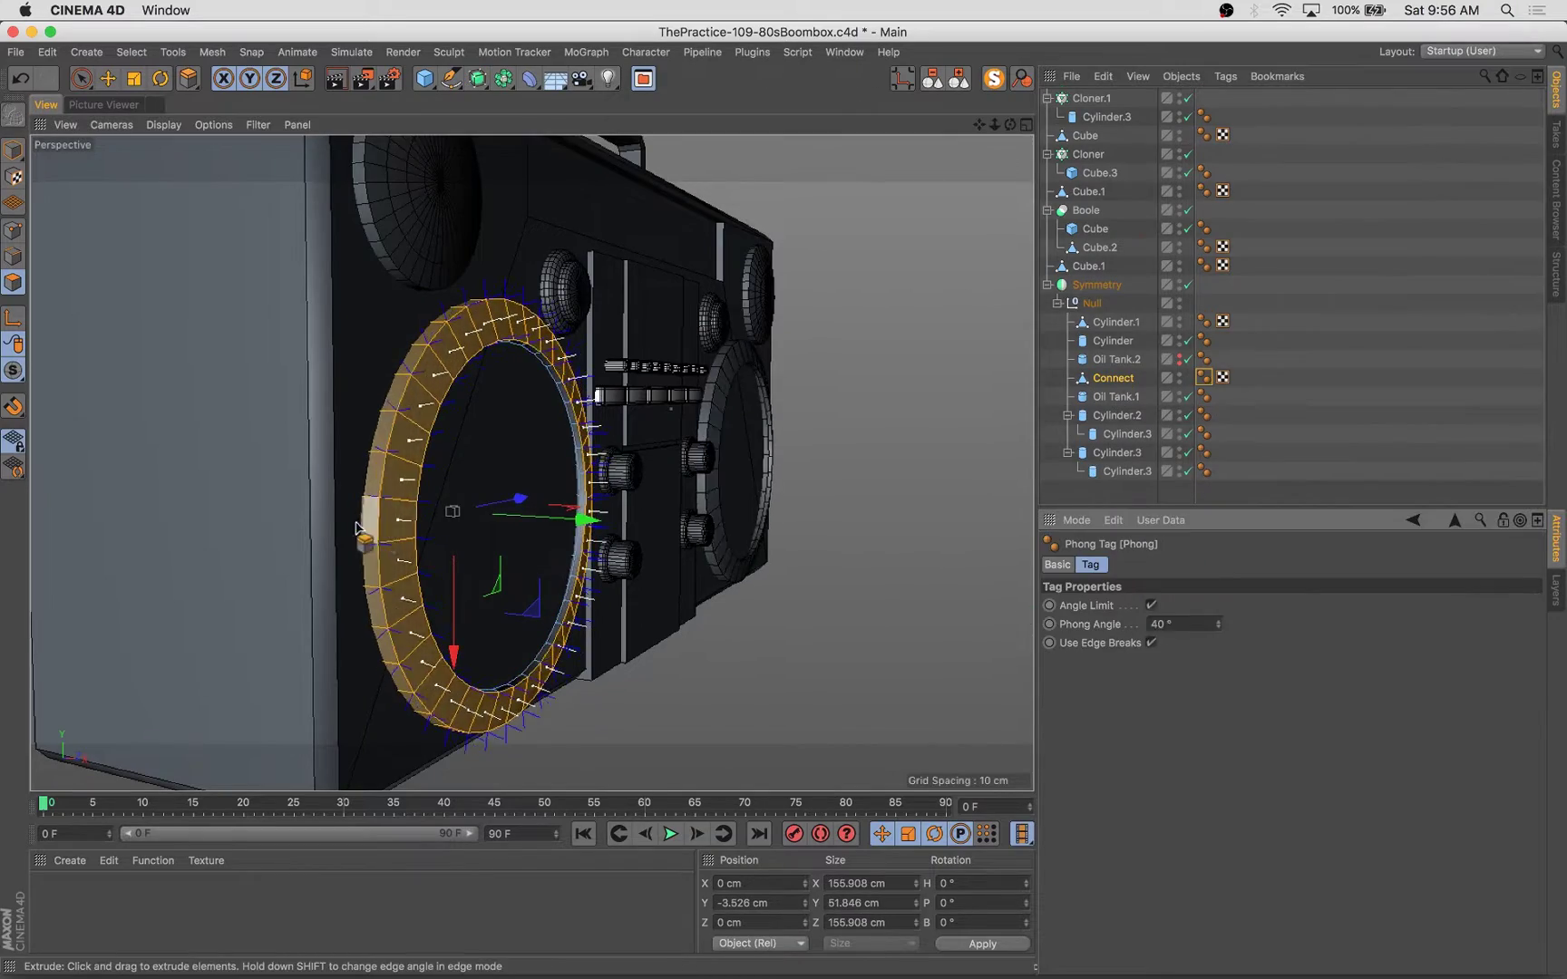
Step: Copy the large speaker's Oil Tank, make it editable, delete the surplus polygons using Loop and Fill Selection, and position the remaining dish inside the rim
click(1118, 363)
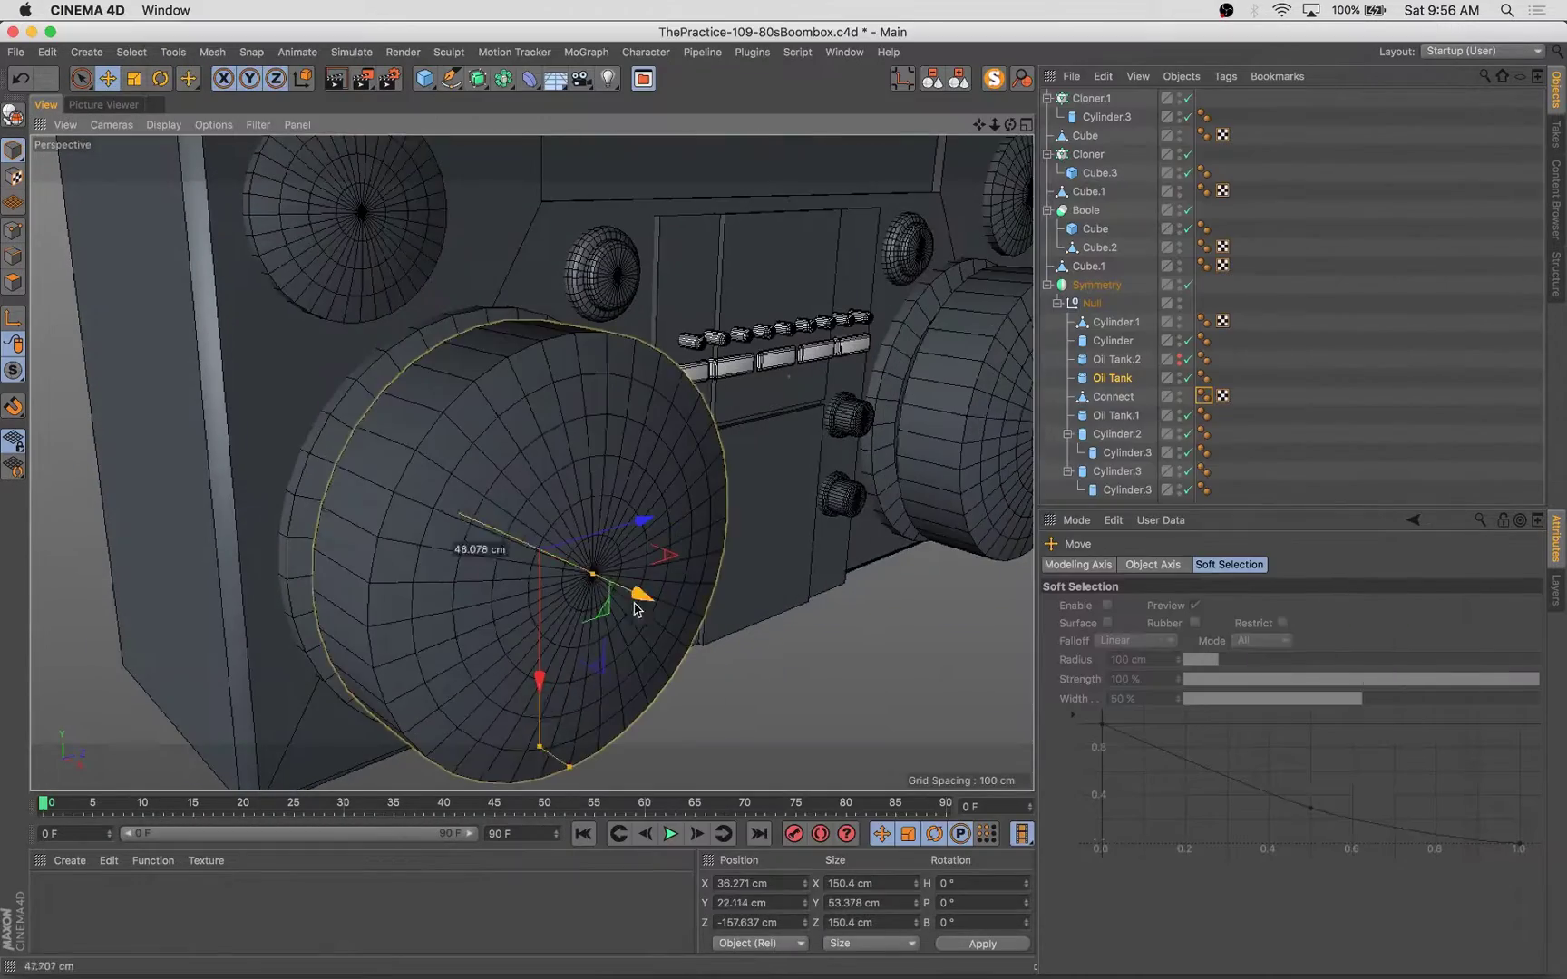
key(u)
key(l)
key(u)
key(f)
click(508, 472)
key(Delete)
click(12, 150)
key(e)
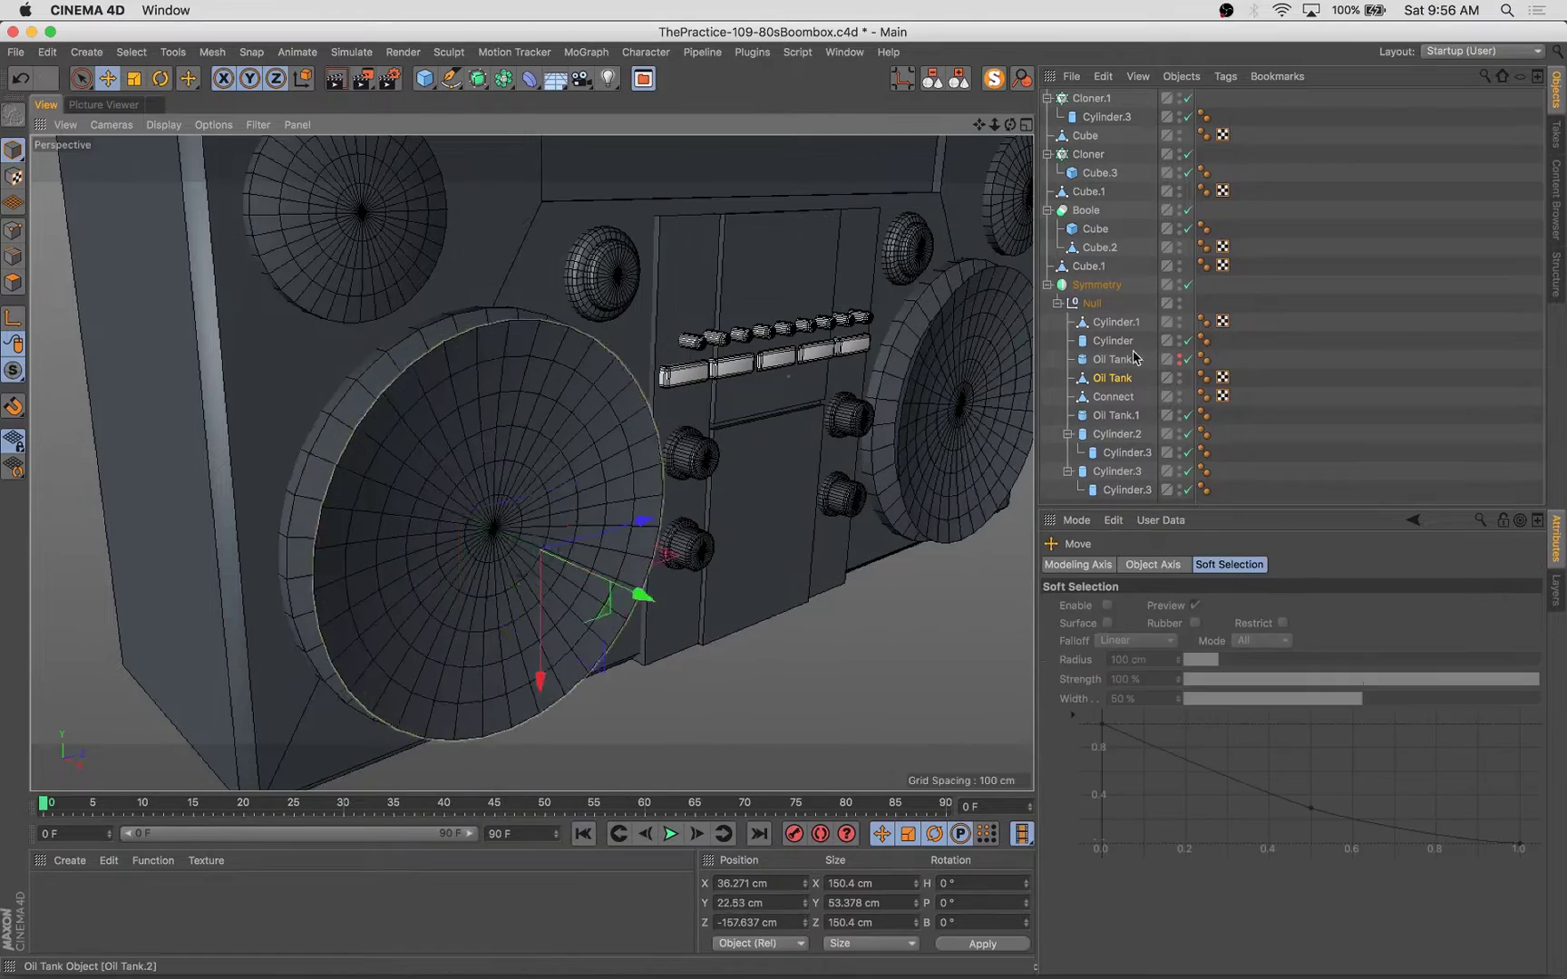
Step: Move the disabled large-speaker Oil Tank into the Boole and group it with Cube.2 as a cutter
click(1121, 360)
drag(1119, 359, 1099, 239)
shift+click(1108, 265)
key(alt+g)
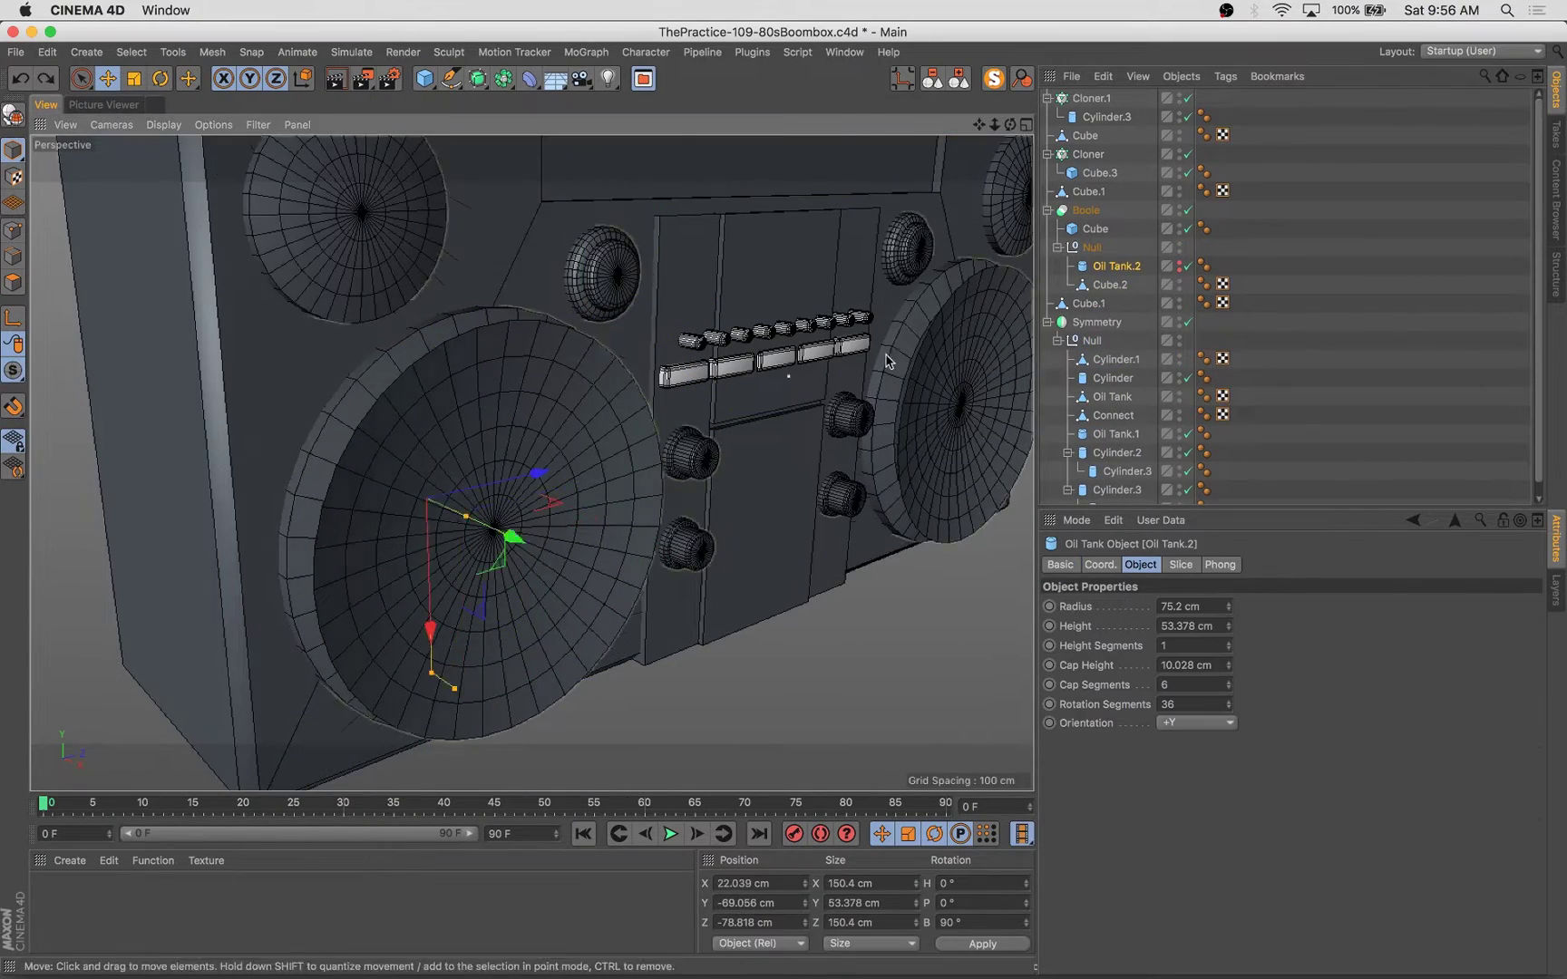
Step: Scale the large speaker's inner dish and add a smaller Oil Tank about 77 cm wide at its center
alt+drag(886, 361, 542, 384)
key(t)
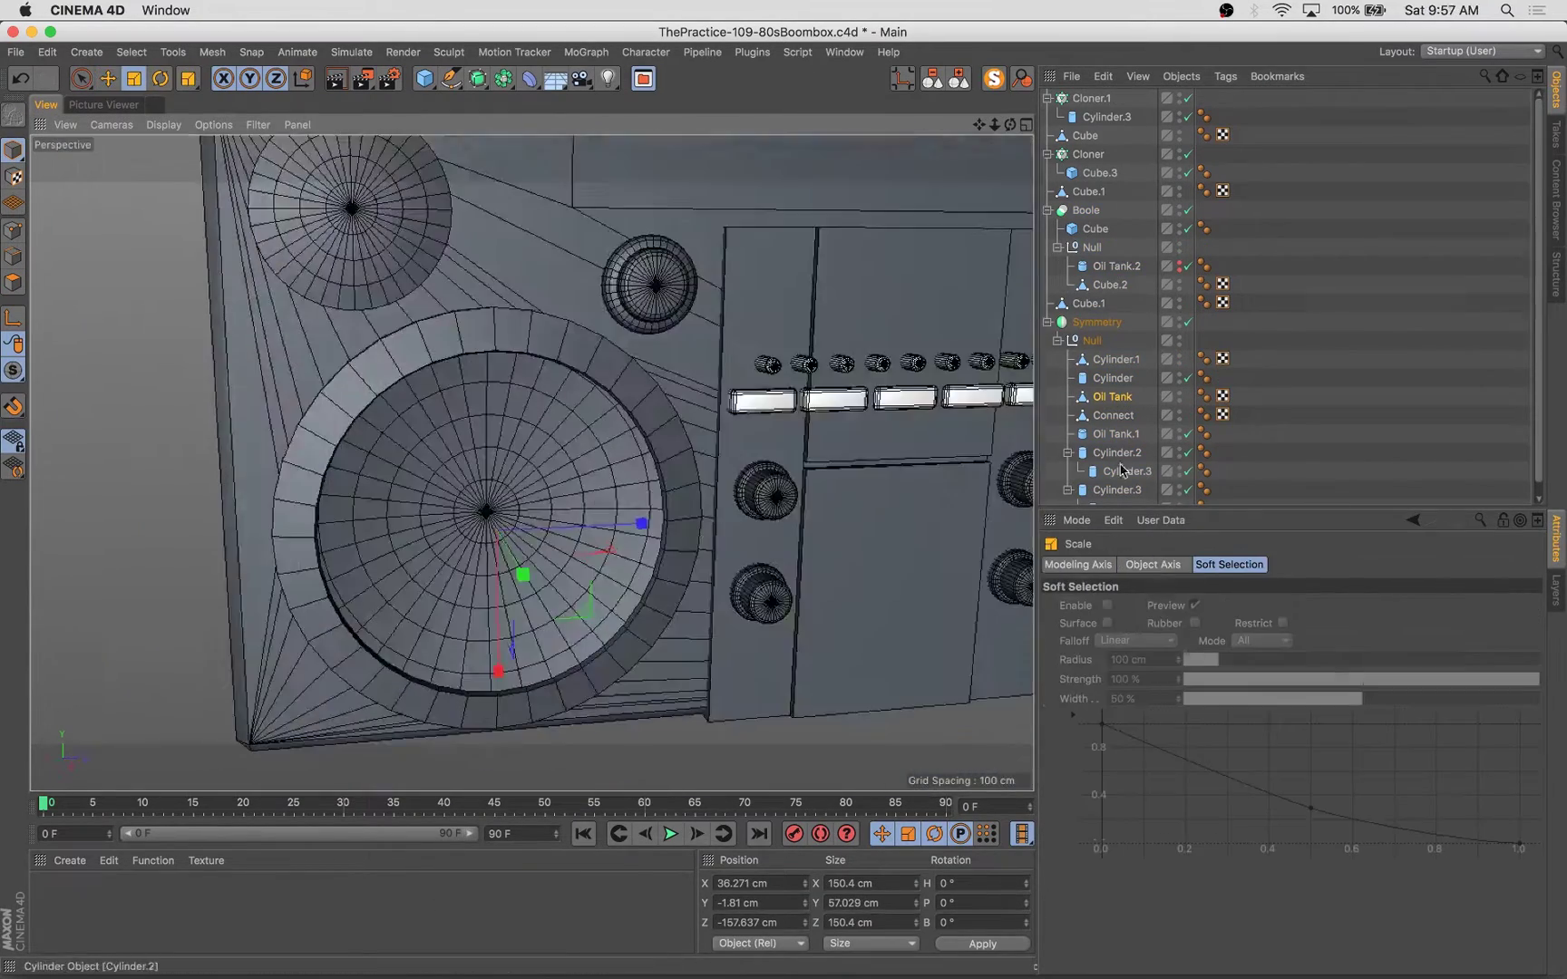
click(1121, 469)
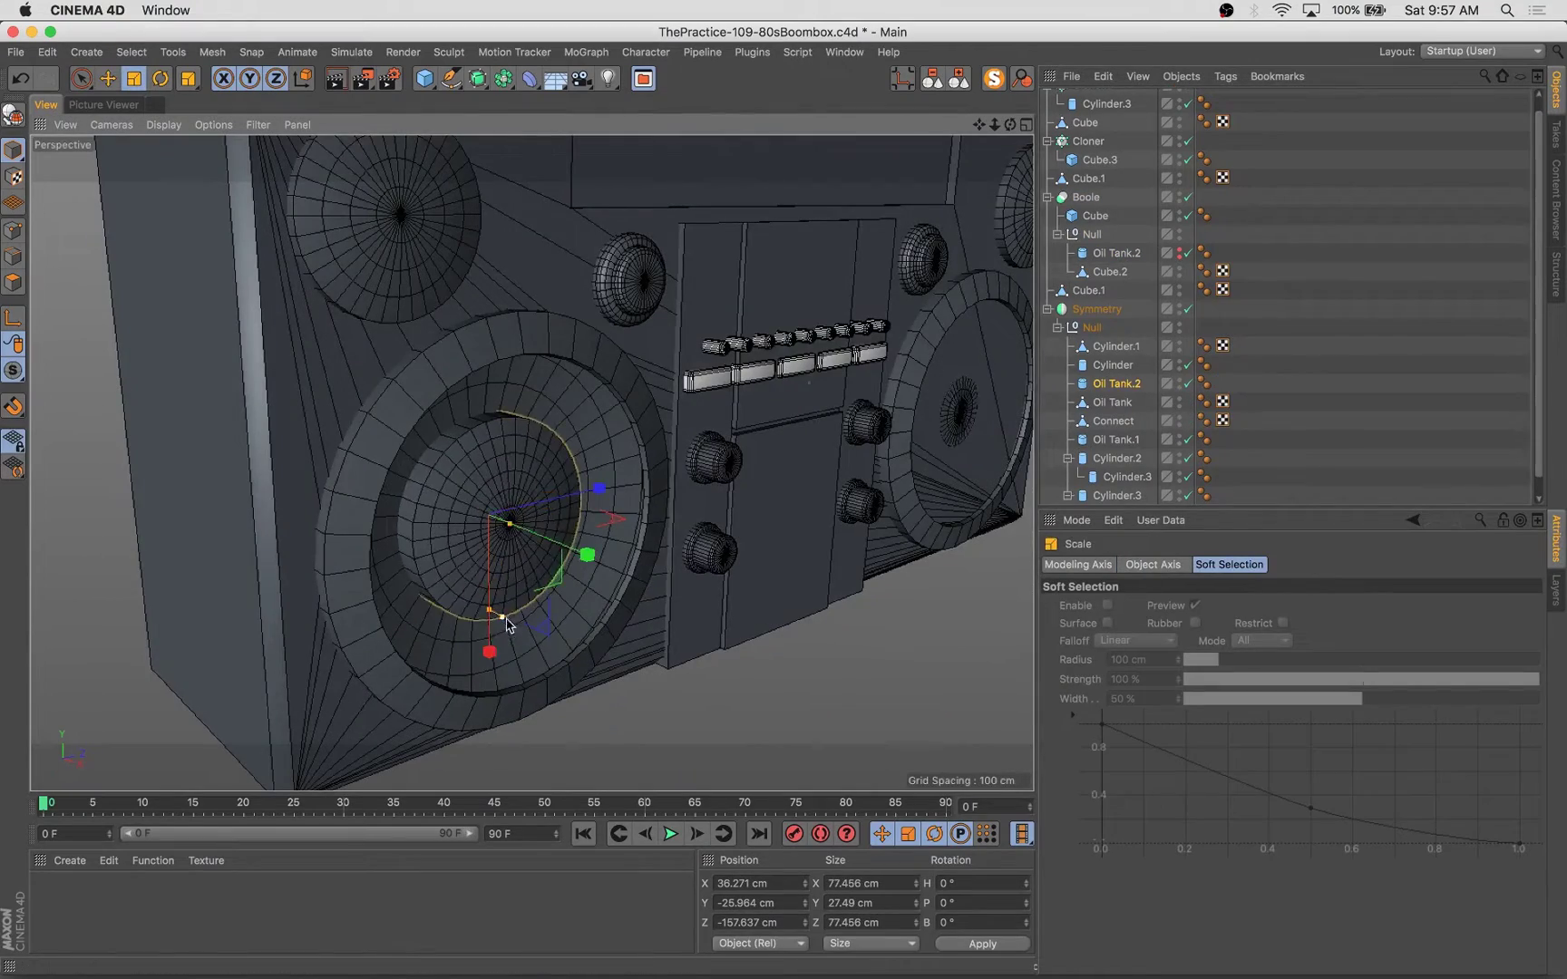
Step: Mirror the large speaker's cutting Oil Tank to the opposite side within the Boole group
click(1117, 255)
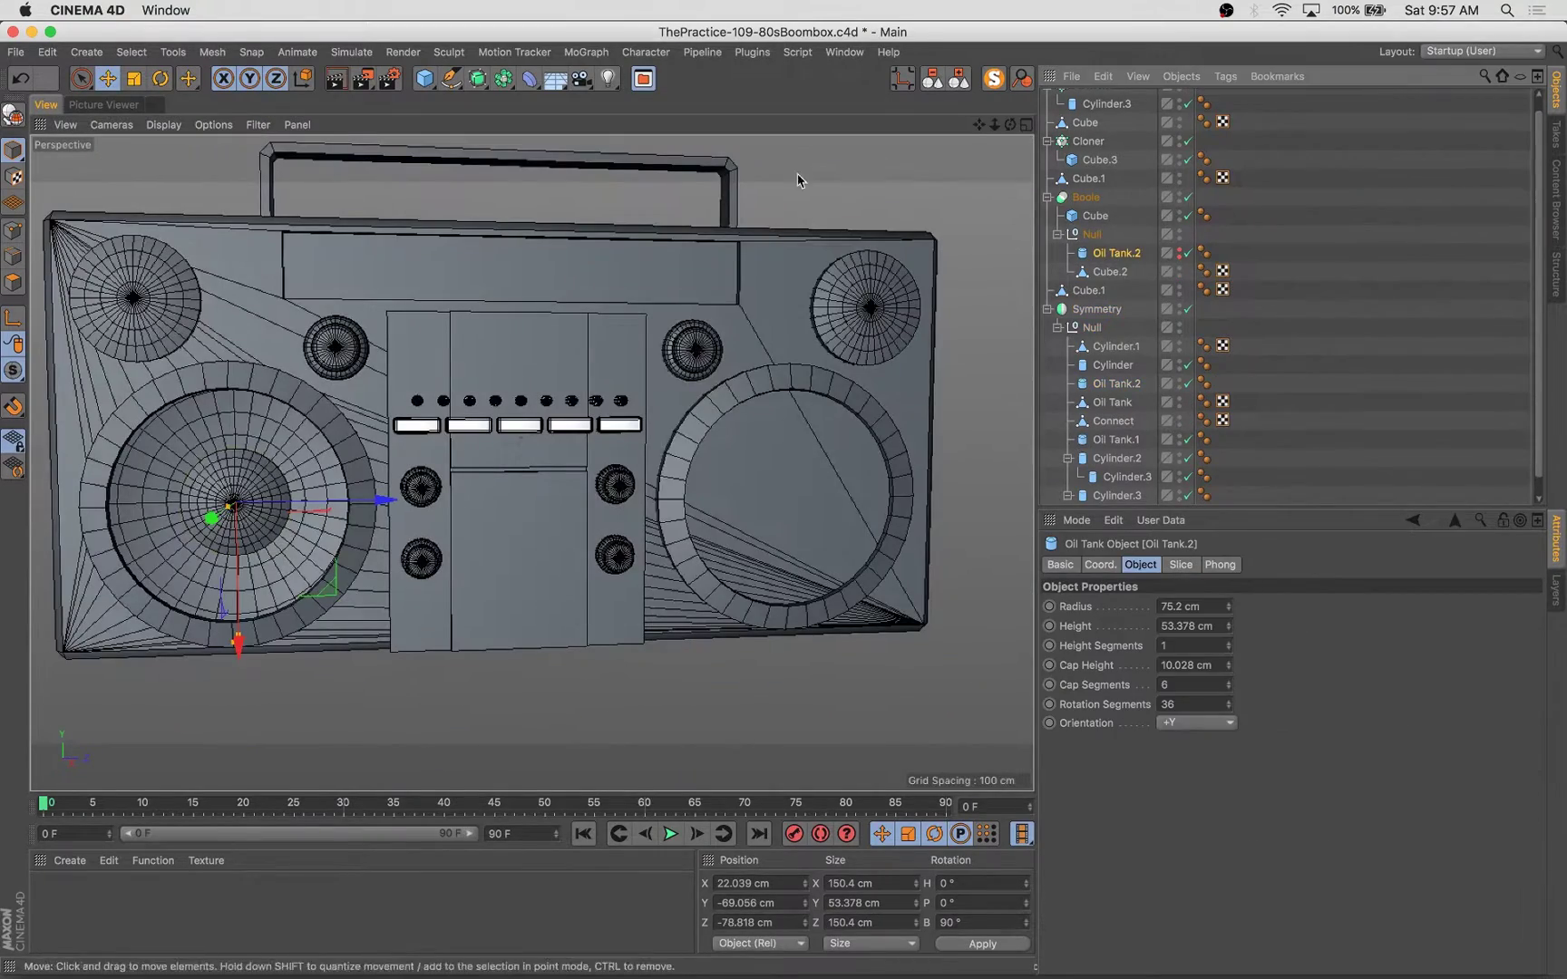
click(670, 270)
alt+drag(738, 682, 580, 671)
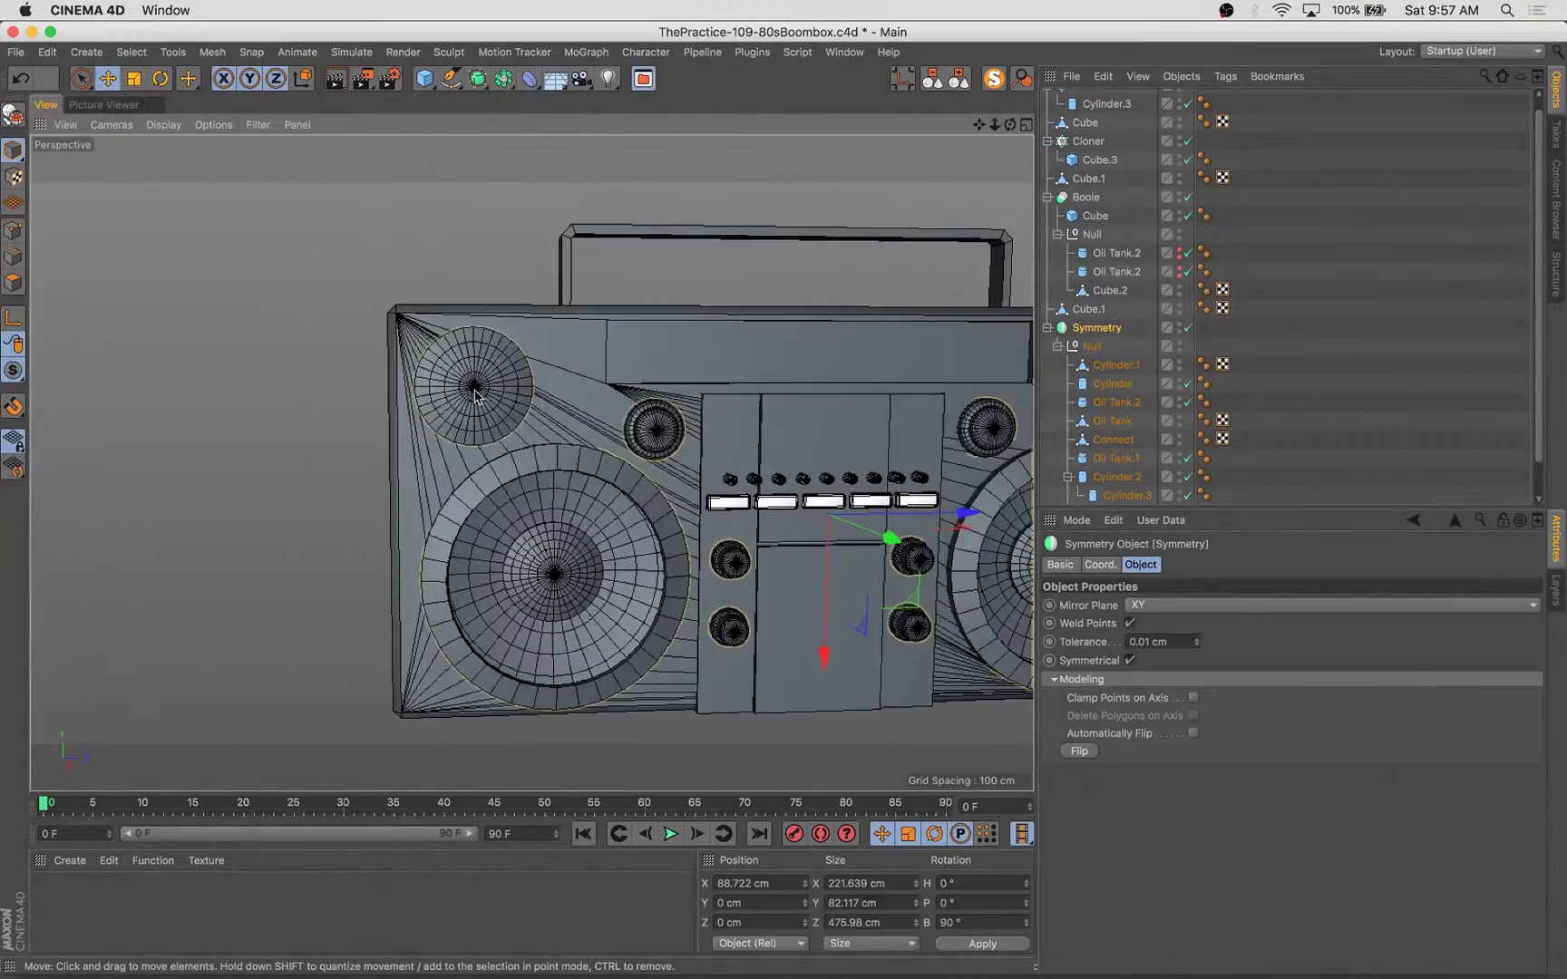
Step: Duplicate and disable the upper speaker's Oil Tank, and reduce the original to its outer polygon ring with Loop Selection inside a Connect object
click(475, 396)
key(s)
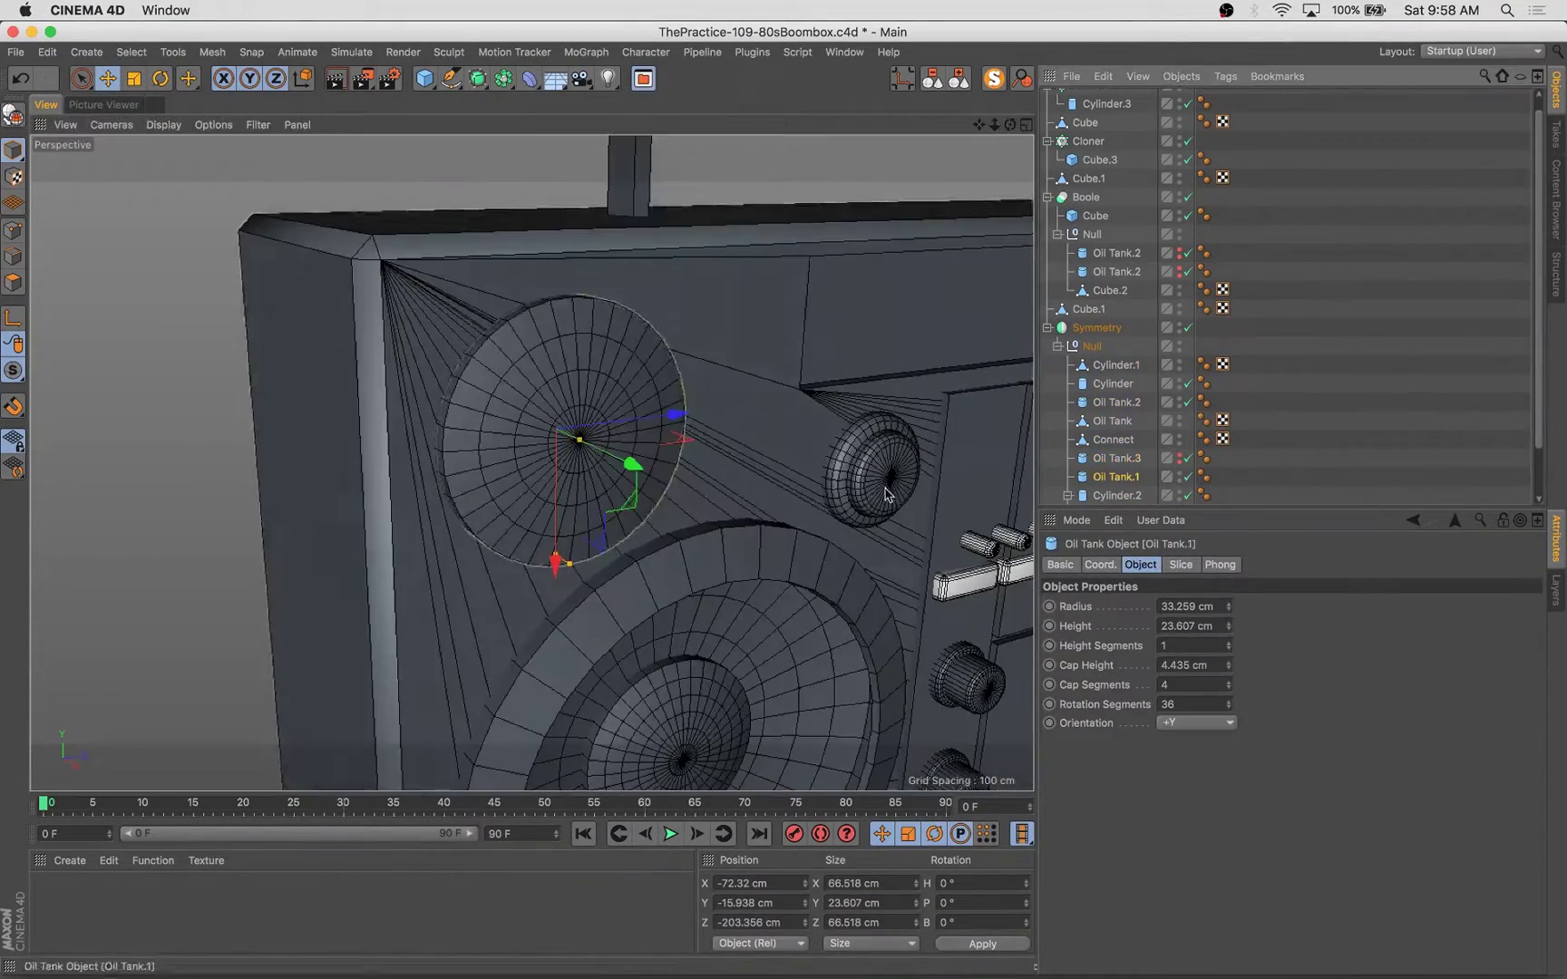
key(u)
key(l)
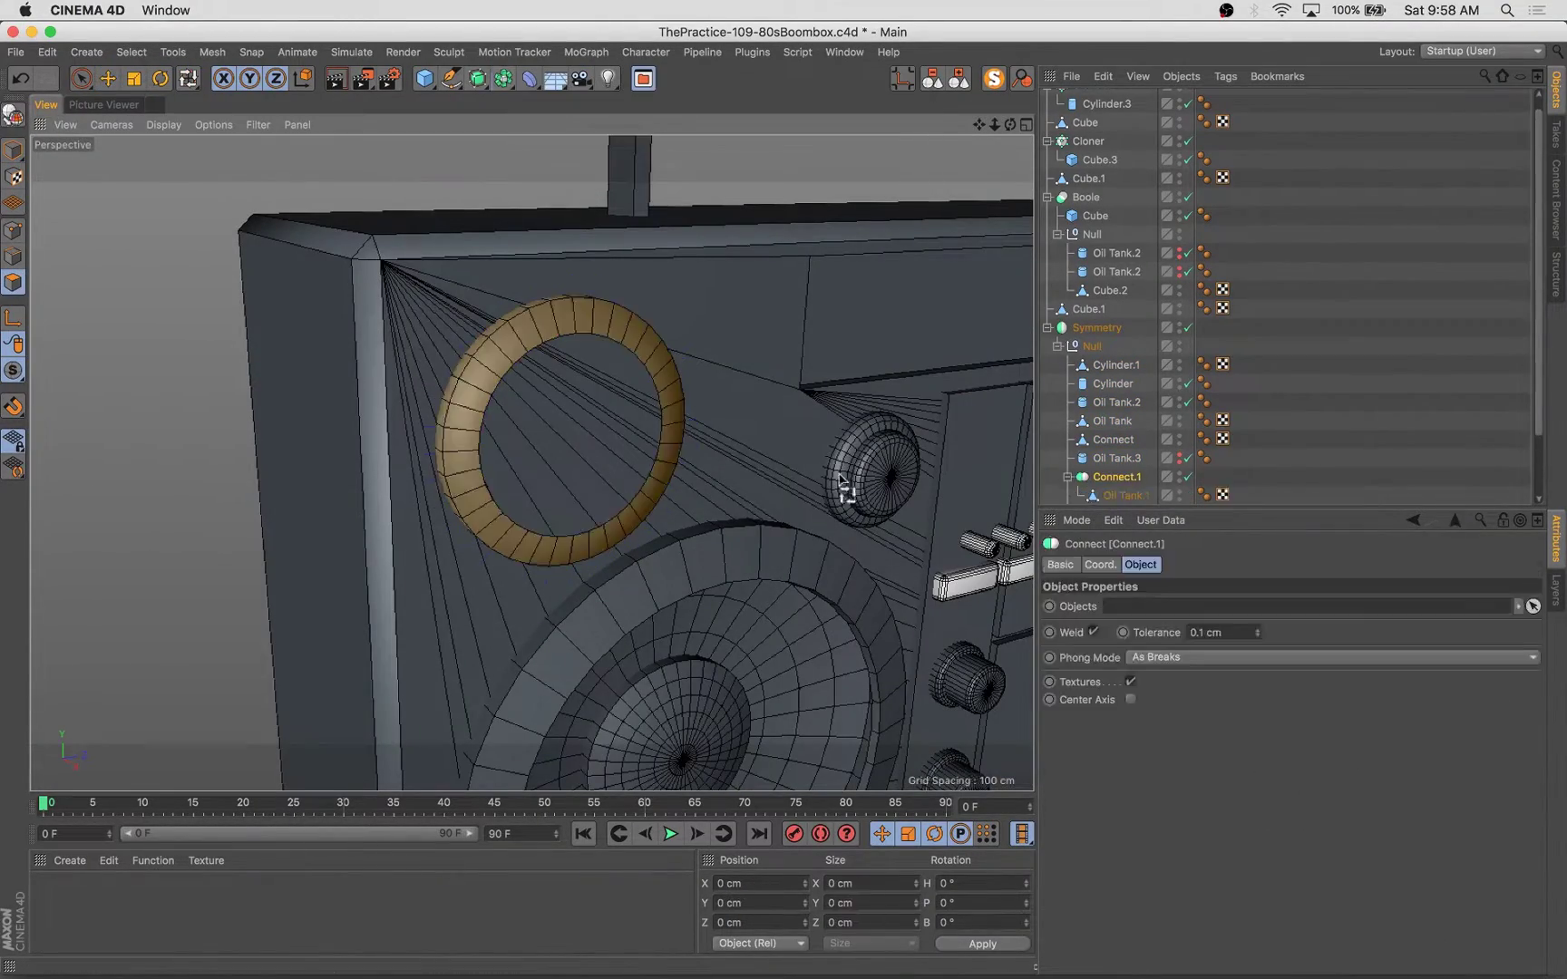
Step: Make the upper speaker ring's Connect object editable, extrude its polygons into a thick rim and set its Phong angle to 40°
key(c)
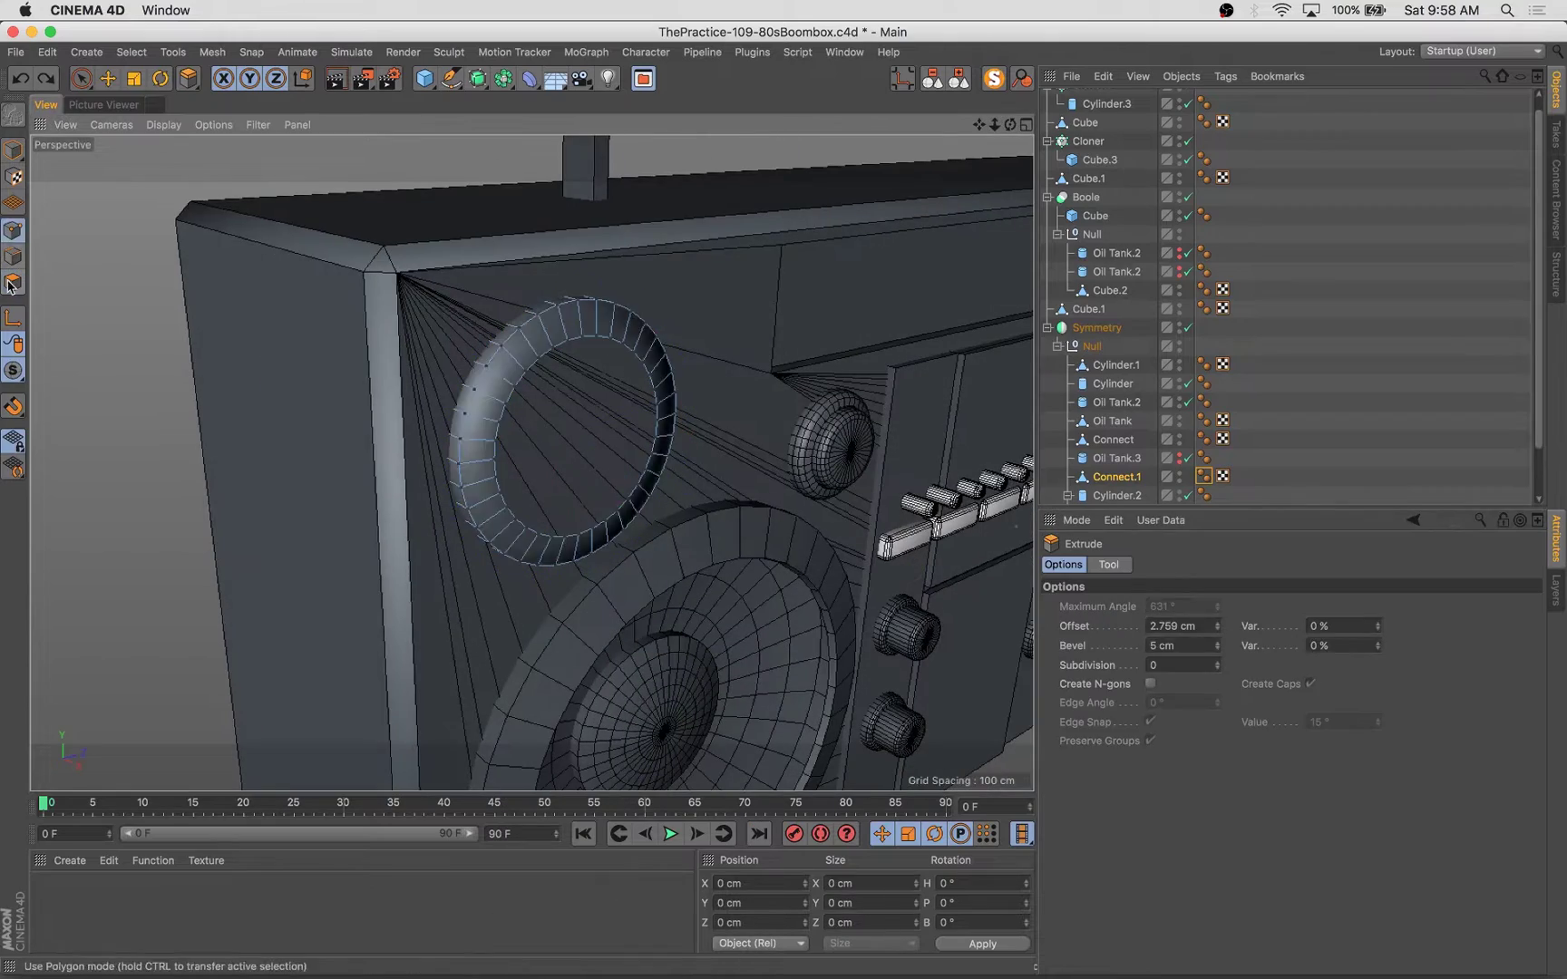
click(10, 286)
click(1108, 563)
click(1077, 625)
click(1204, 476)
drag(1190, 623, 1052, 624)
text(40)
alt+drag(390, 589, 482, 608)
Step: Copy the upper speaker's Oil Tank into the Boole group as a hidden cutter and pull the original forward out of the ring
ctrl+drag(1116, 458, 1122, 473)
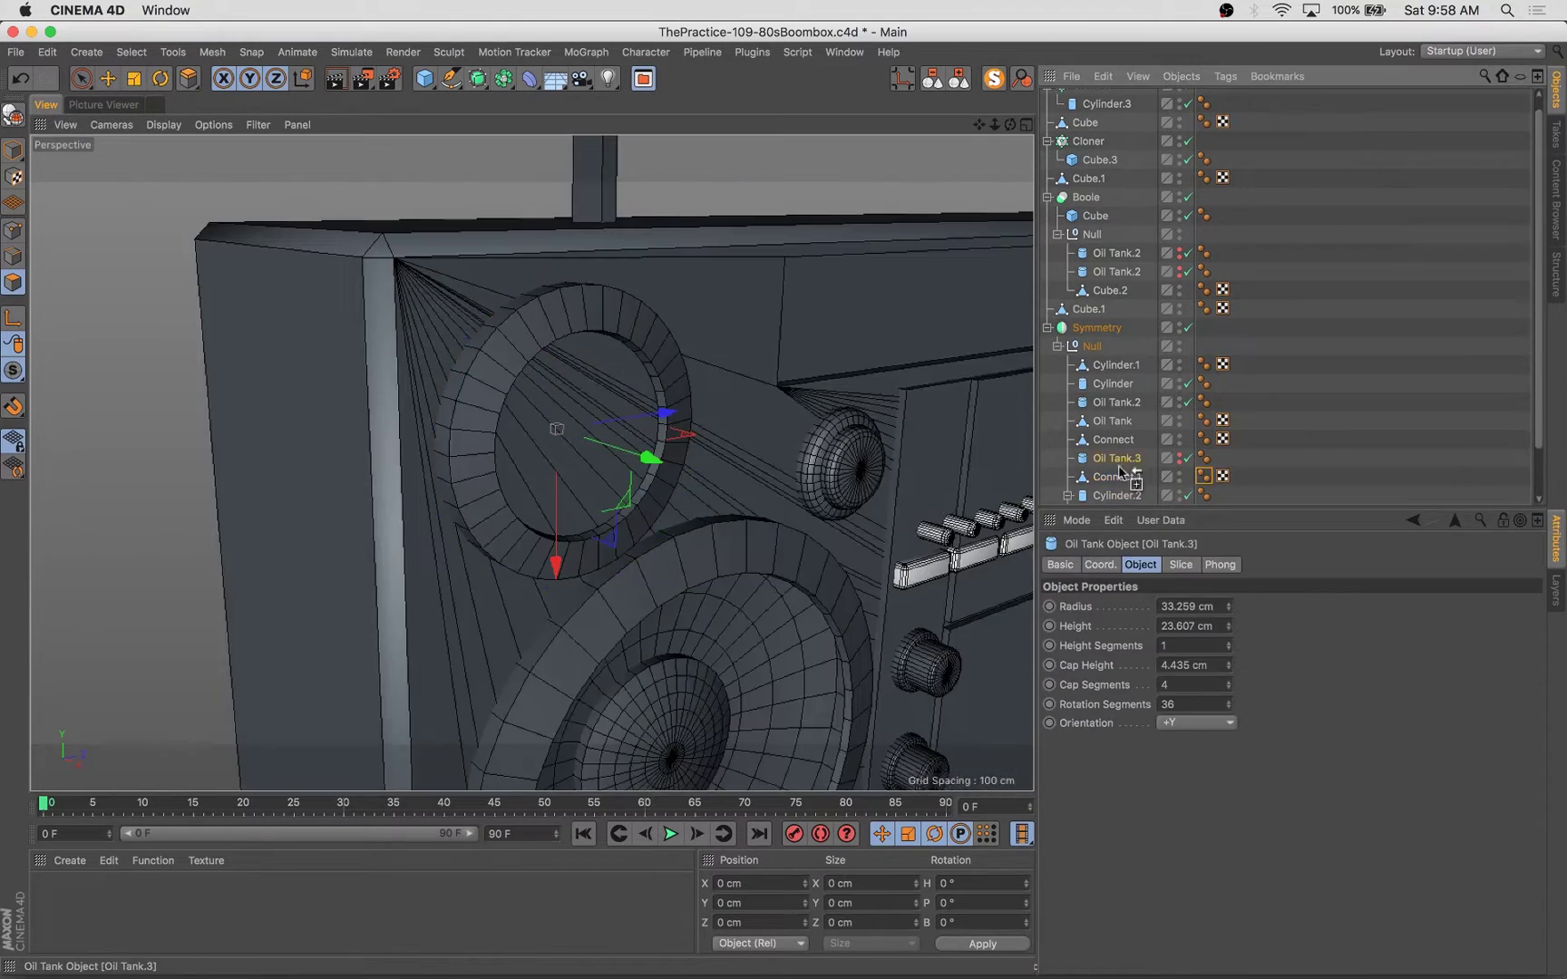
ctrl+drag(1122, 473, 1121, 467)
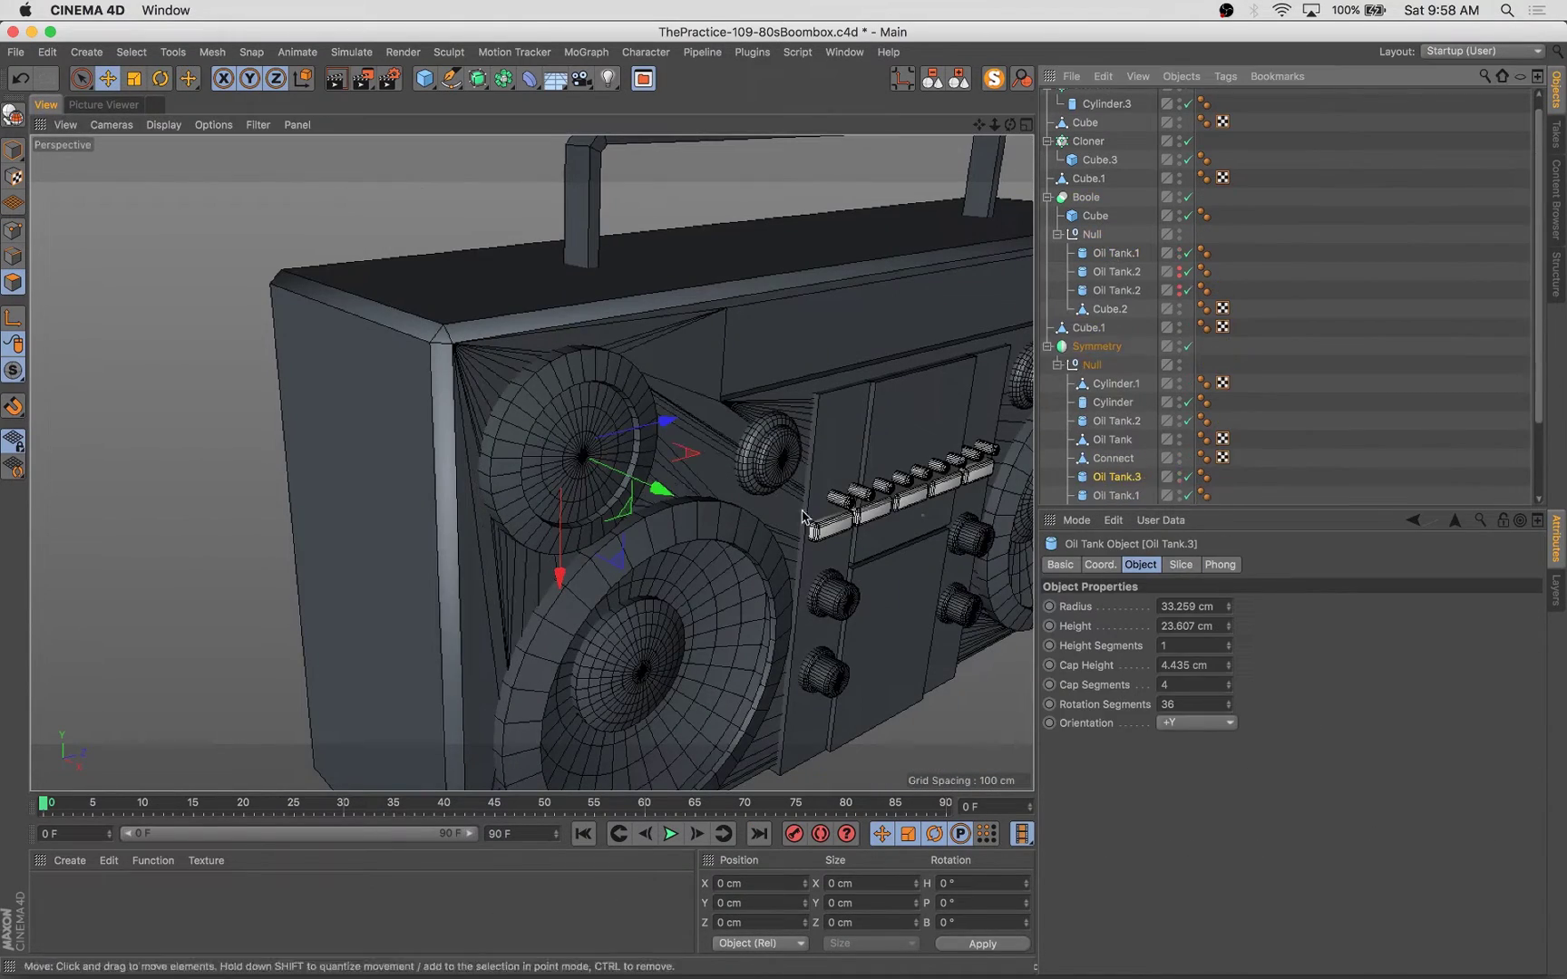
click(13, 150)
drag(660, 489, 838, 560)
alt+drag(689, 526, 726, 562)
click(1115, 253)
alt+click(1178, 253)
Step: Try mirroring the upper speaker's Oil Tank and delete the extra copy from the Symmetry group
click(1116, 495)
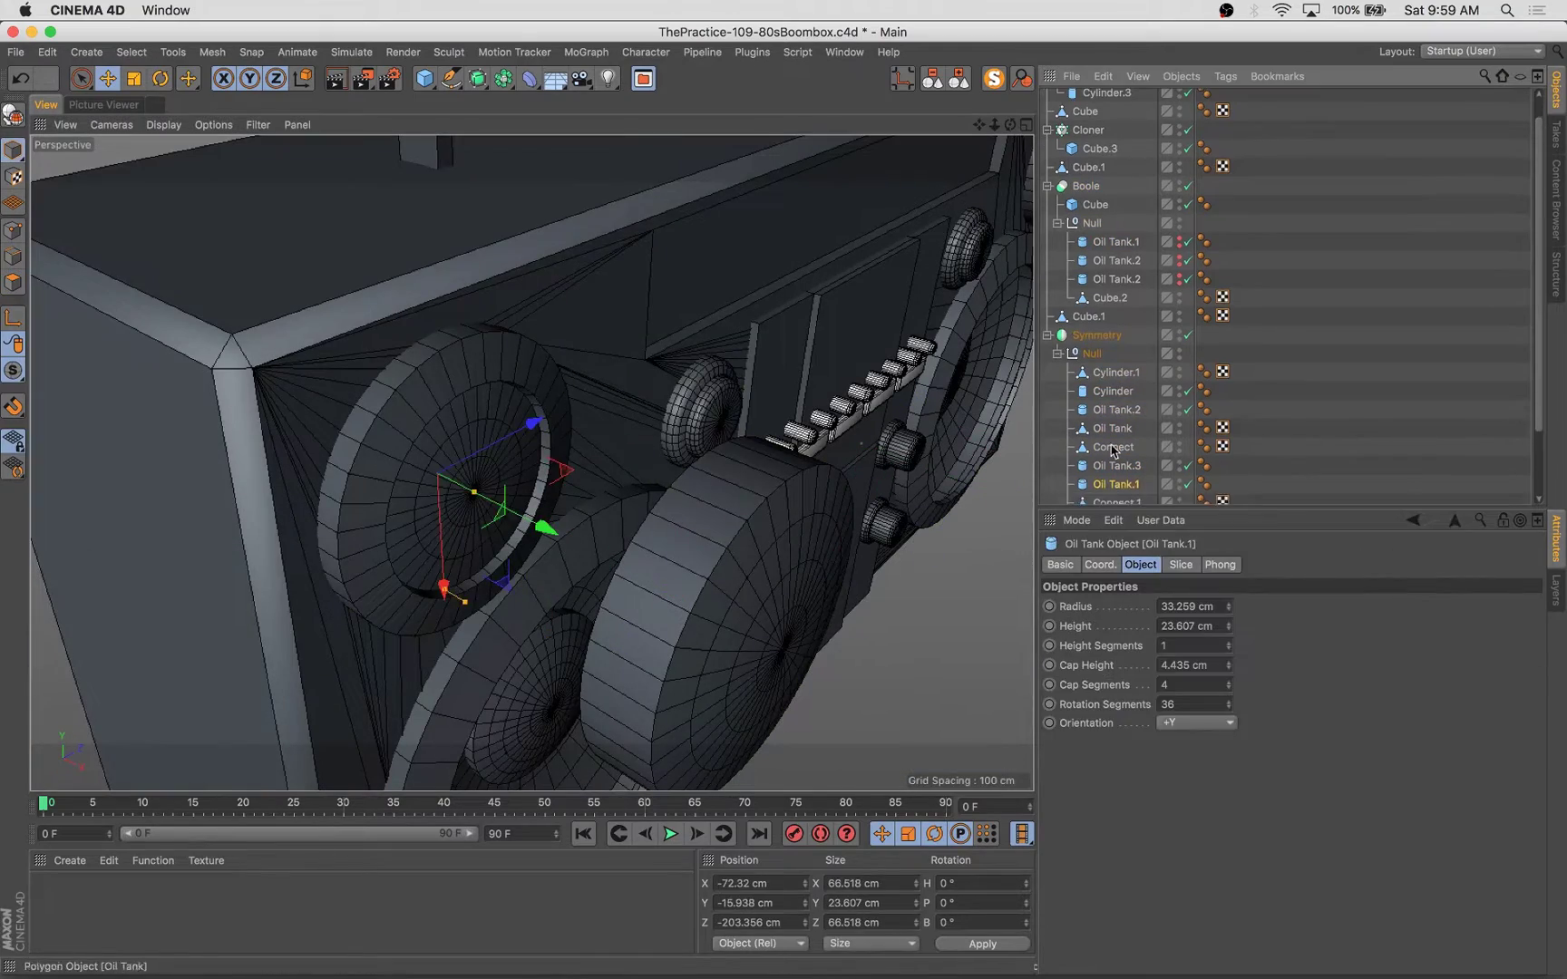
click(693, 268)
click(1294, 678)
alt+drag(381, 508, 562, 435)
click(1115, 242)
drag(372, 518, 841, 501)
alt+drag(583, 456, 966, 314)
key(Delete)
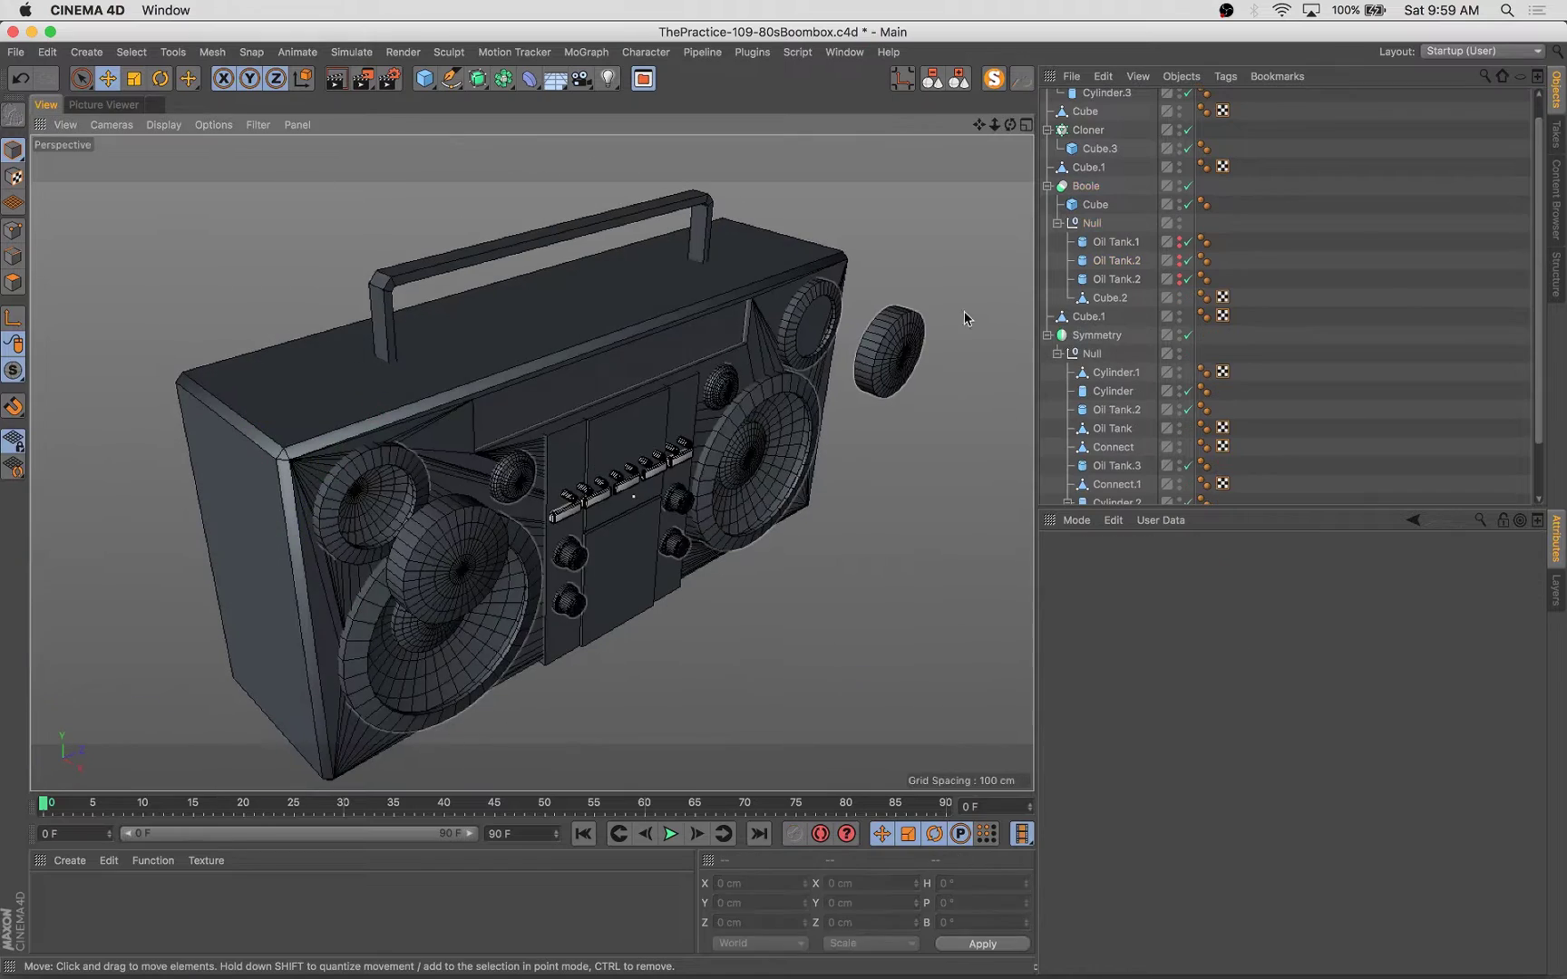
Step: Mirror the upper speaker's cutting Oil Tank to the opposite side and move both cutters together to about 84.5 cm in X
click(1115, 242)
click(645, 52)
click(671, 268)
click(1293, 678)
scroll(365, 544, up, 3)
key(e)
ctrl+click(1128, 259)
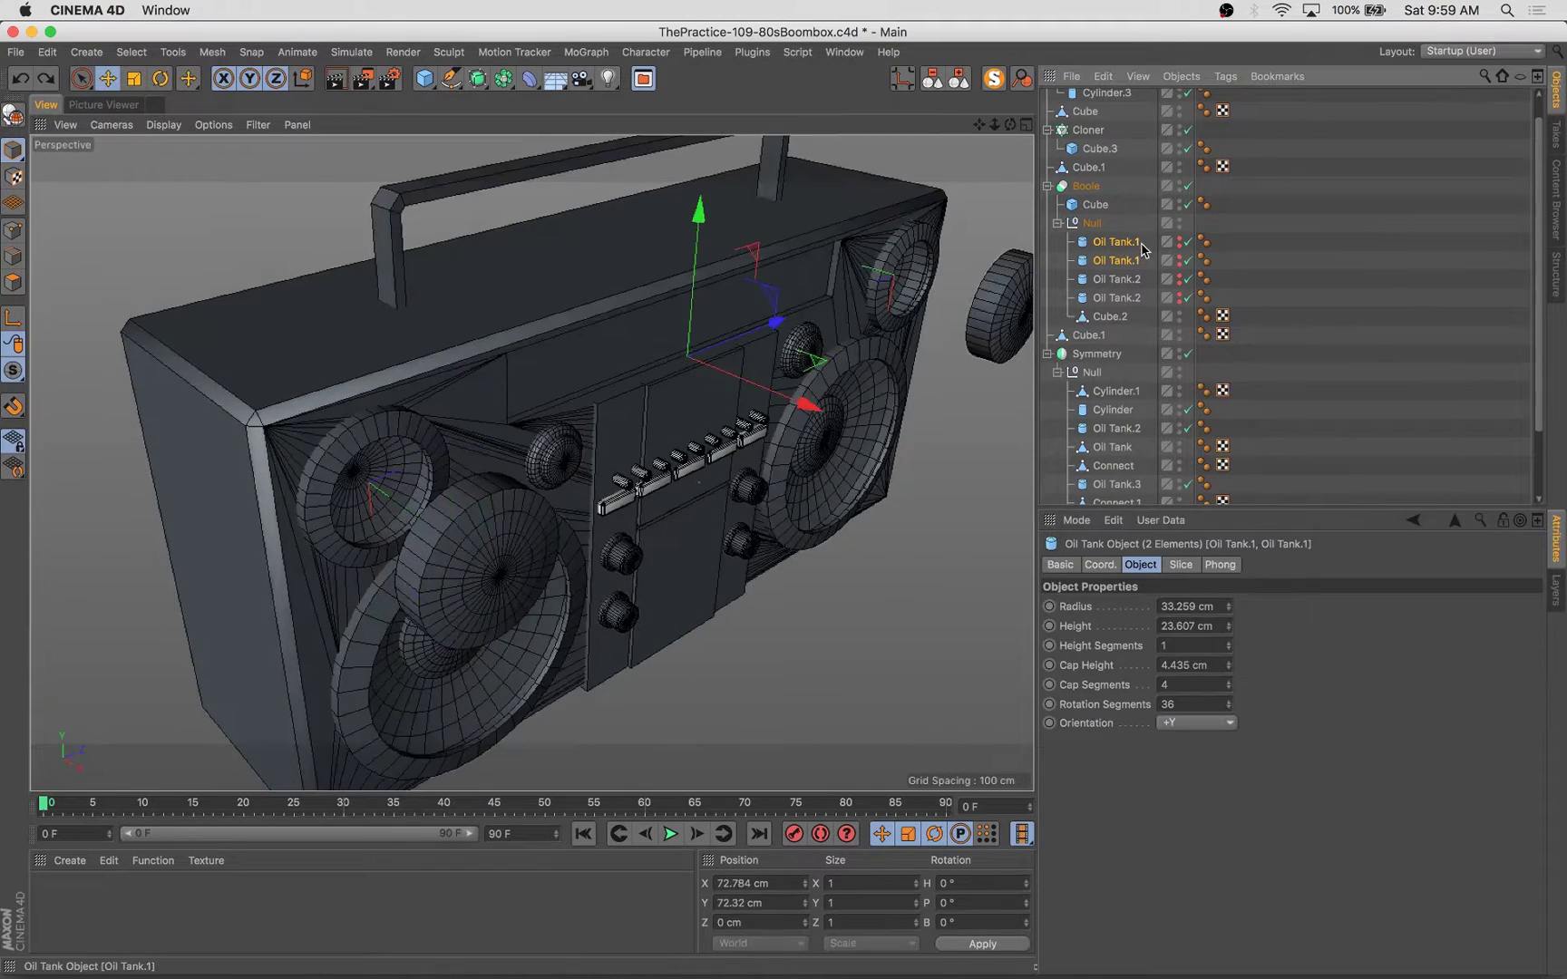
drag(783, 411, 788, 405)
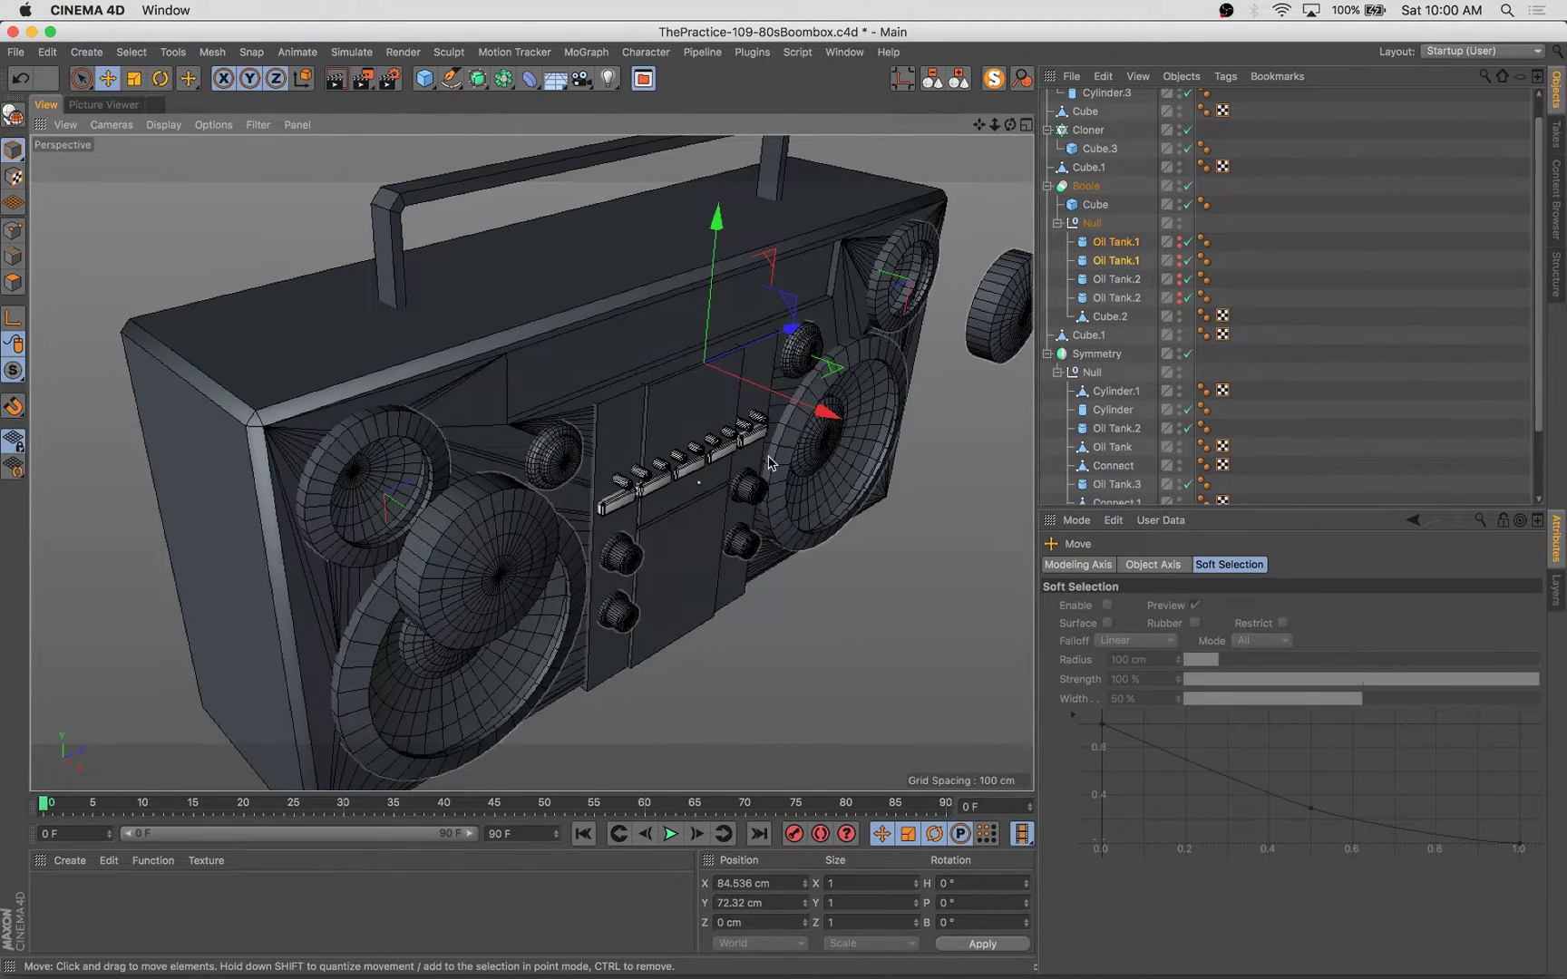
Step: Fit the upper speaker's Oil Tank inside its ring as a smaller center piece and extend the ring's inner edge inward
alt+drag(507, 480, 716, 408)
drag(930, 325, 938, 326)
alt+drag(634, 417, 381, 489)
click(237, 437)
scroll(1116, 389, down, 5)
alt+drag(272, 490, 544, 435)
mouse_move(393, 478)
mouse_down()
mouse_move(406, 482)
mouse_move(376, 469)
mouse_up()
alt+drag(543, 436, 299, 499)
drag(288, 497, 292, 499)
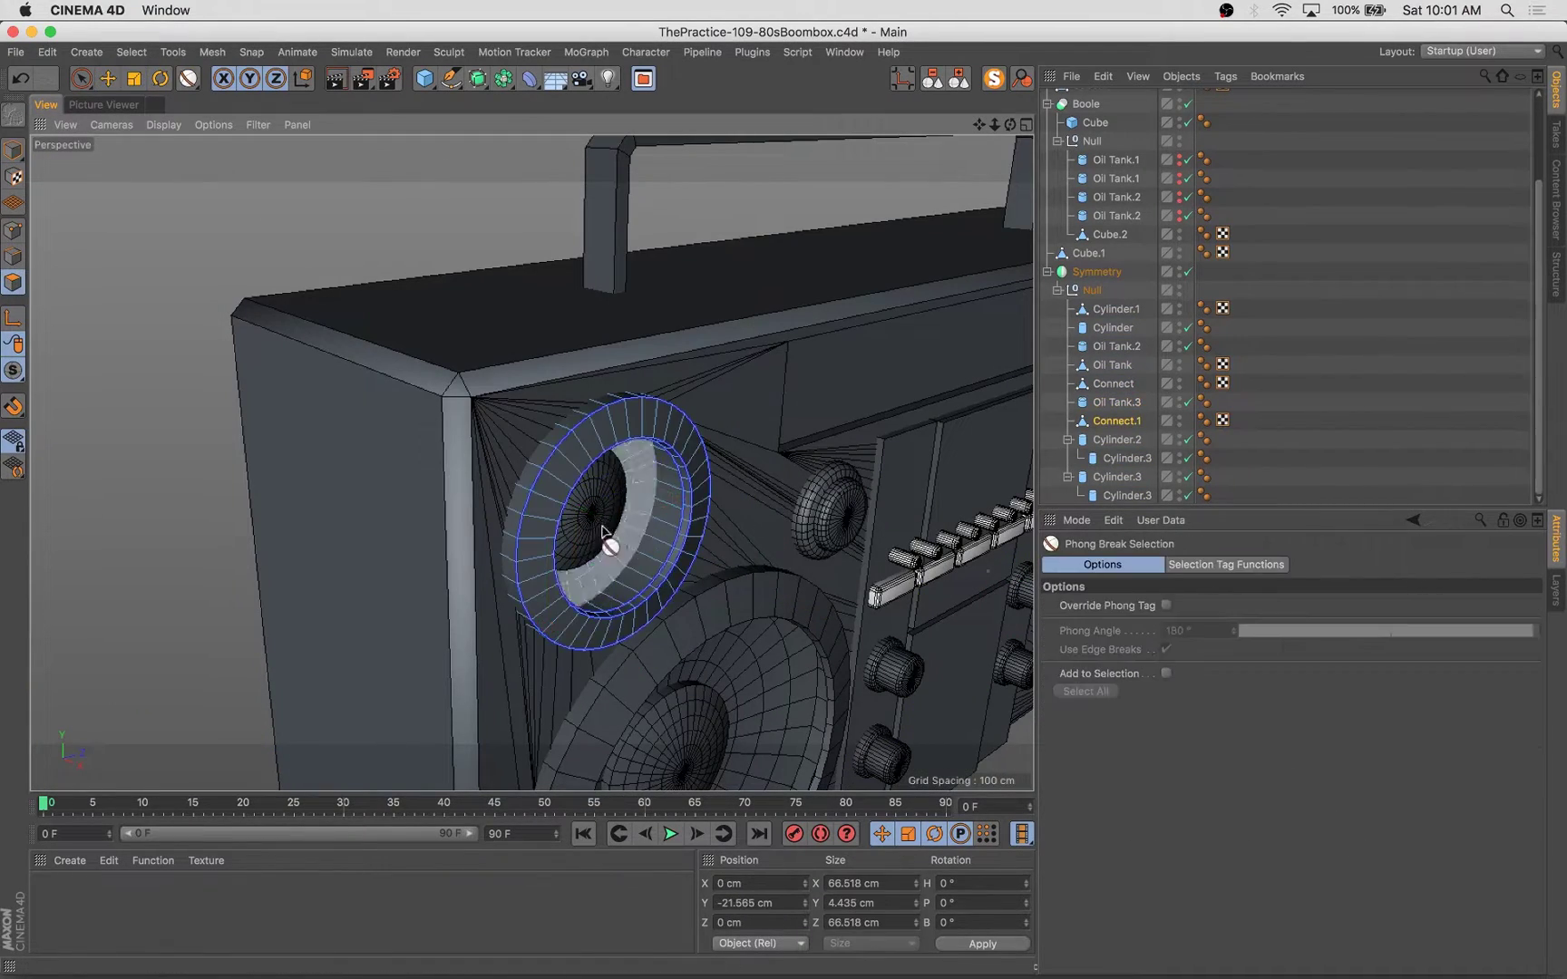
drag(652, 555, 664, 552)
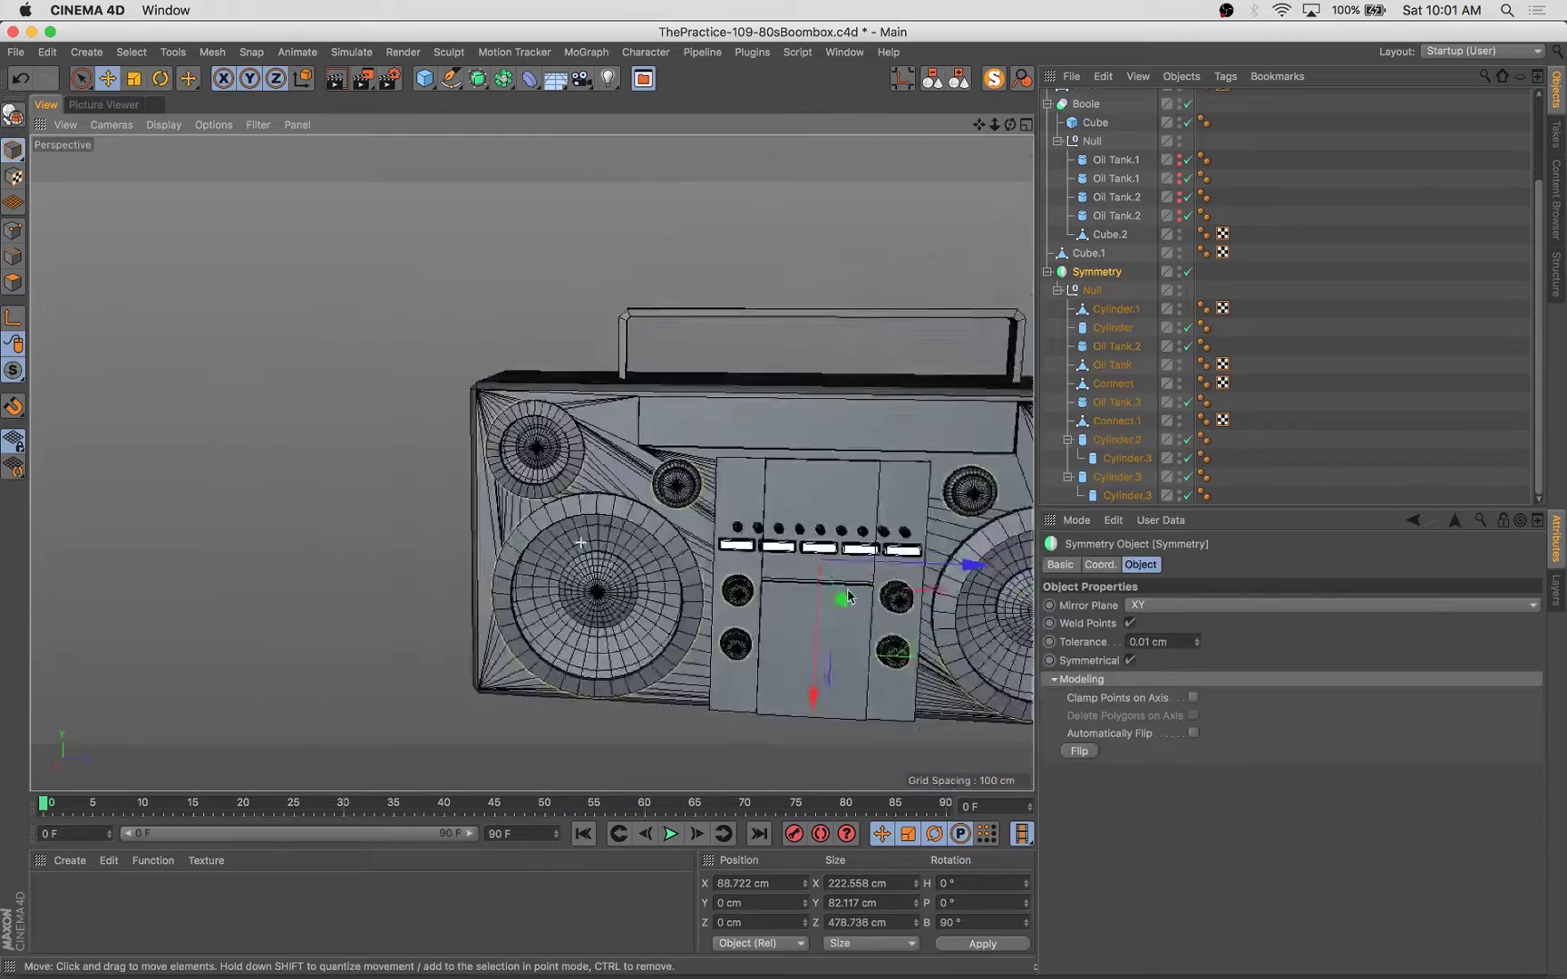
Step: Divide the lower center panel of Cube.1 with two horizontal Line Cuts to outline the cassette window
key(super+Tab)
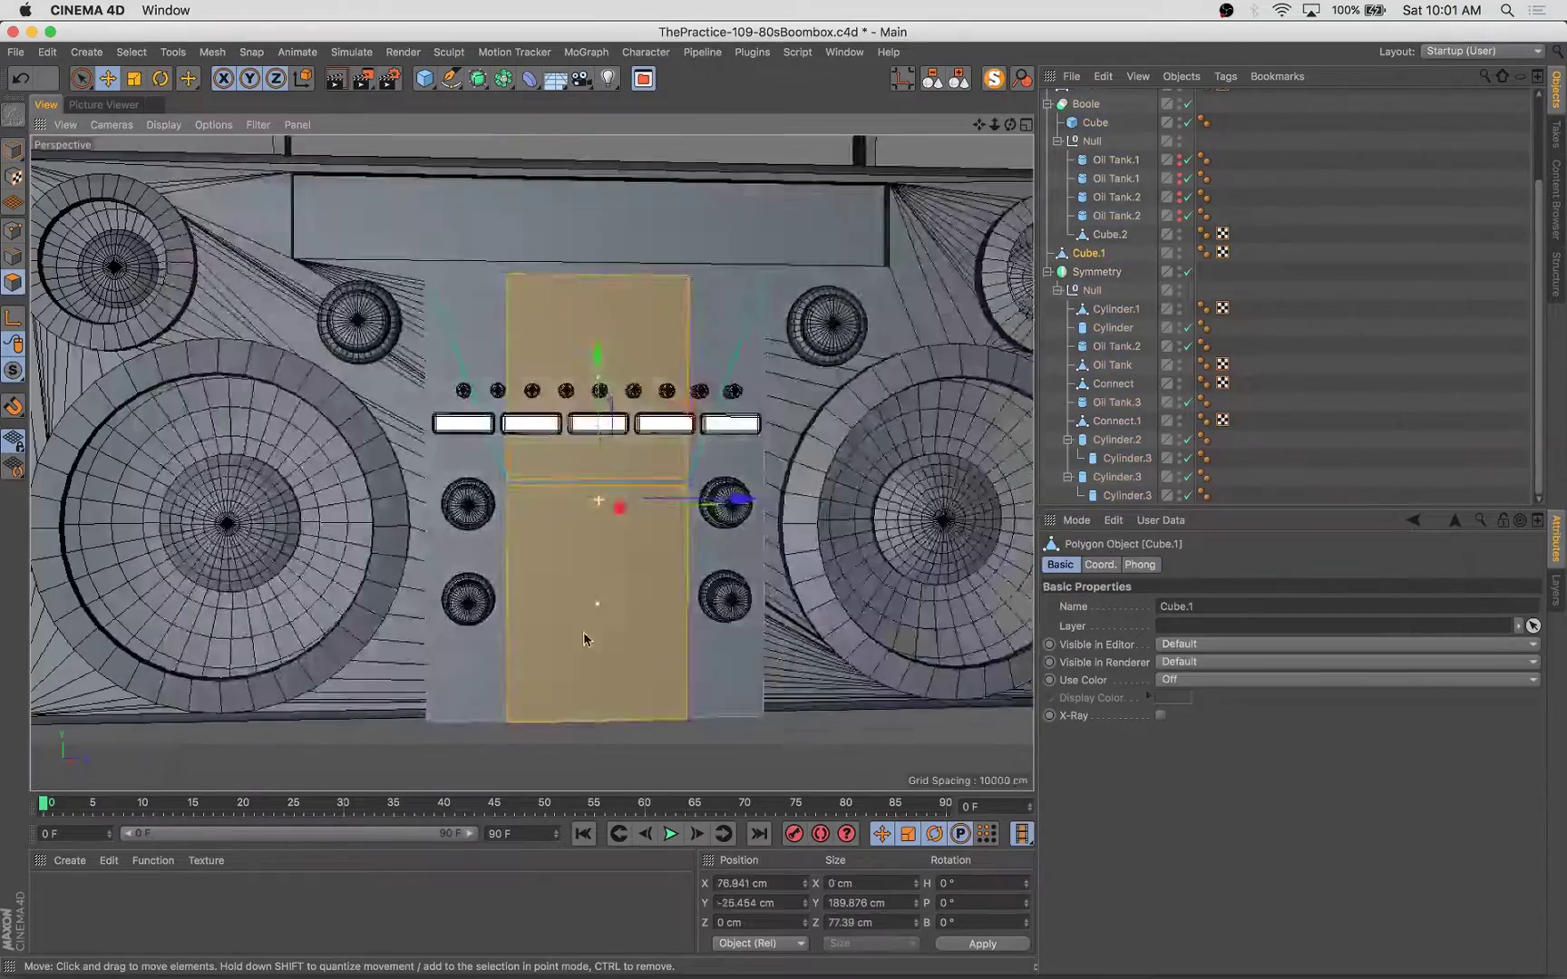
key(k)
key(k)
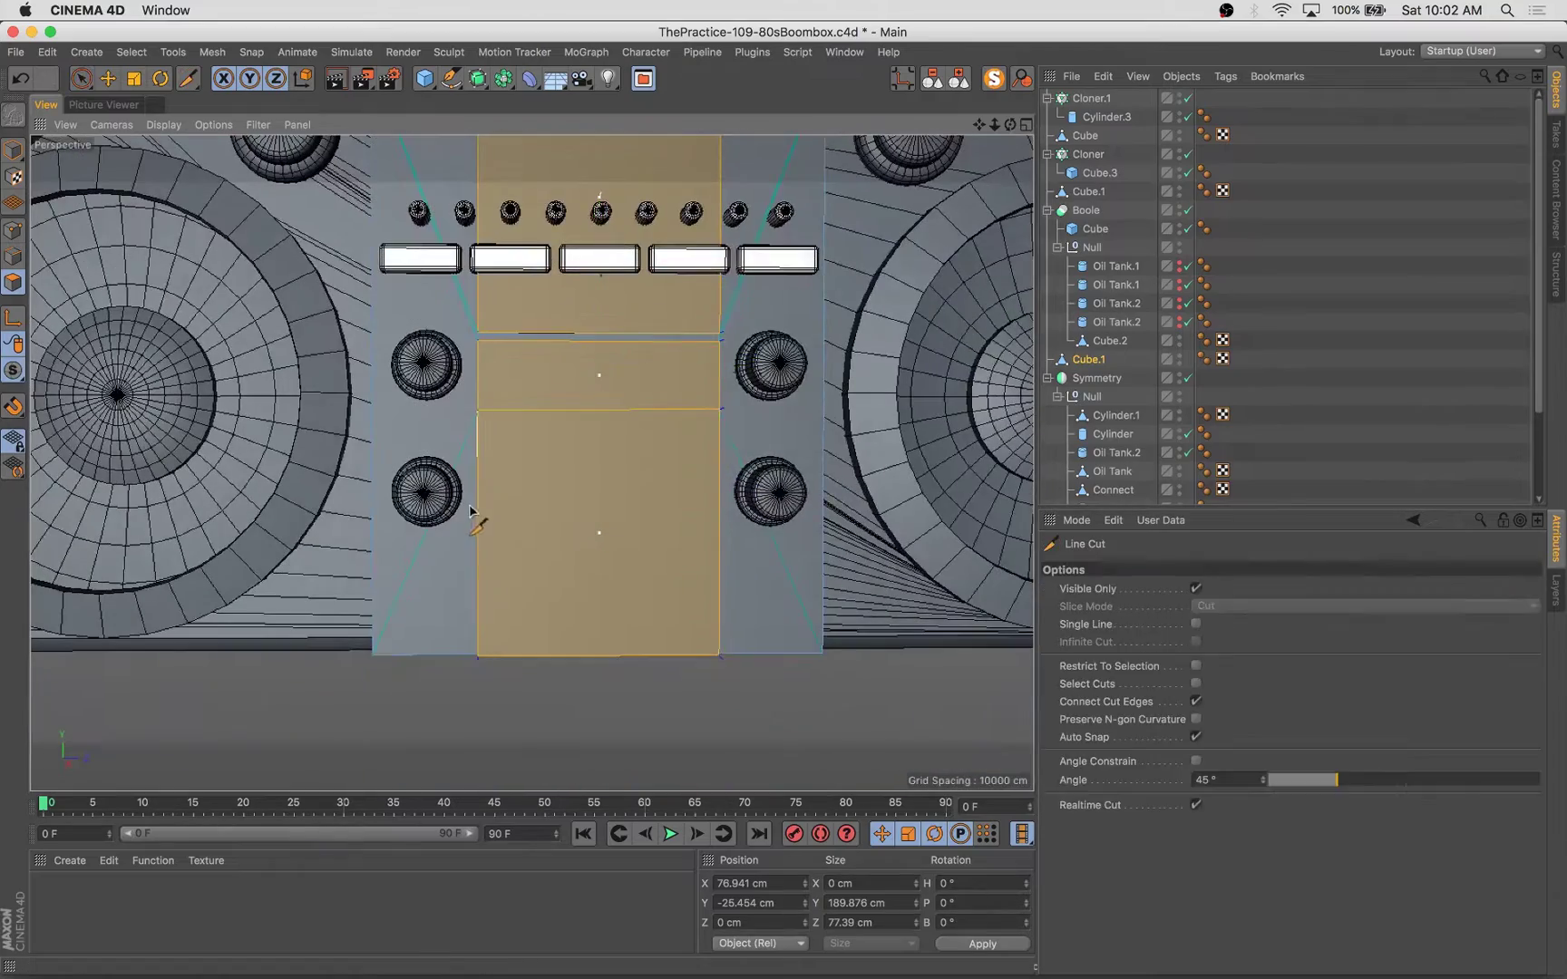
middle_click(702, 584)
key(ctrl+z)
key(k)
key(k)
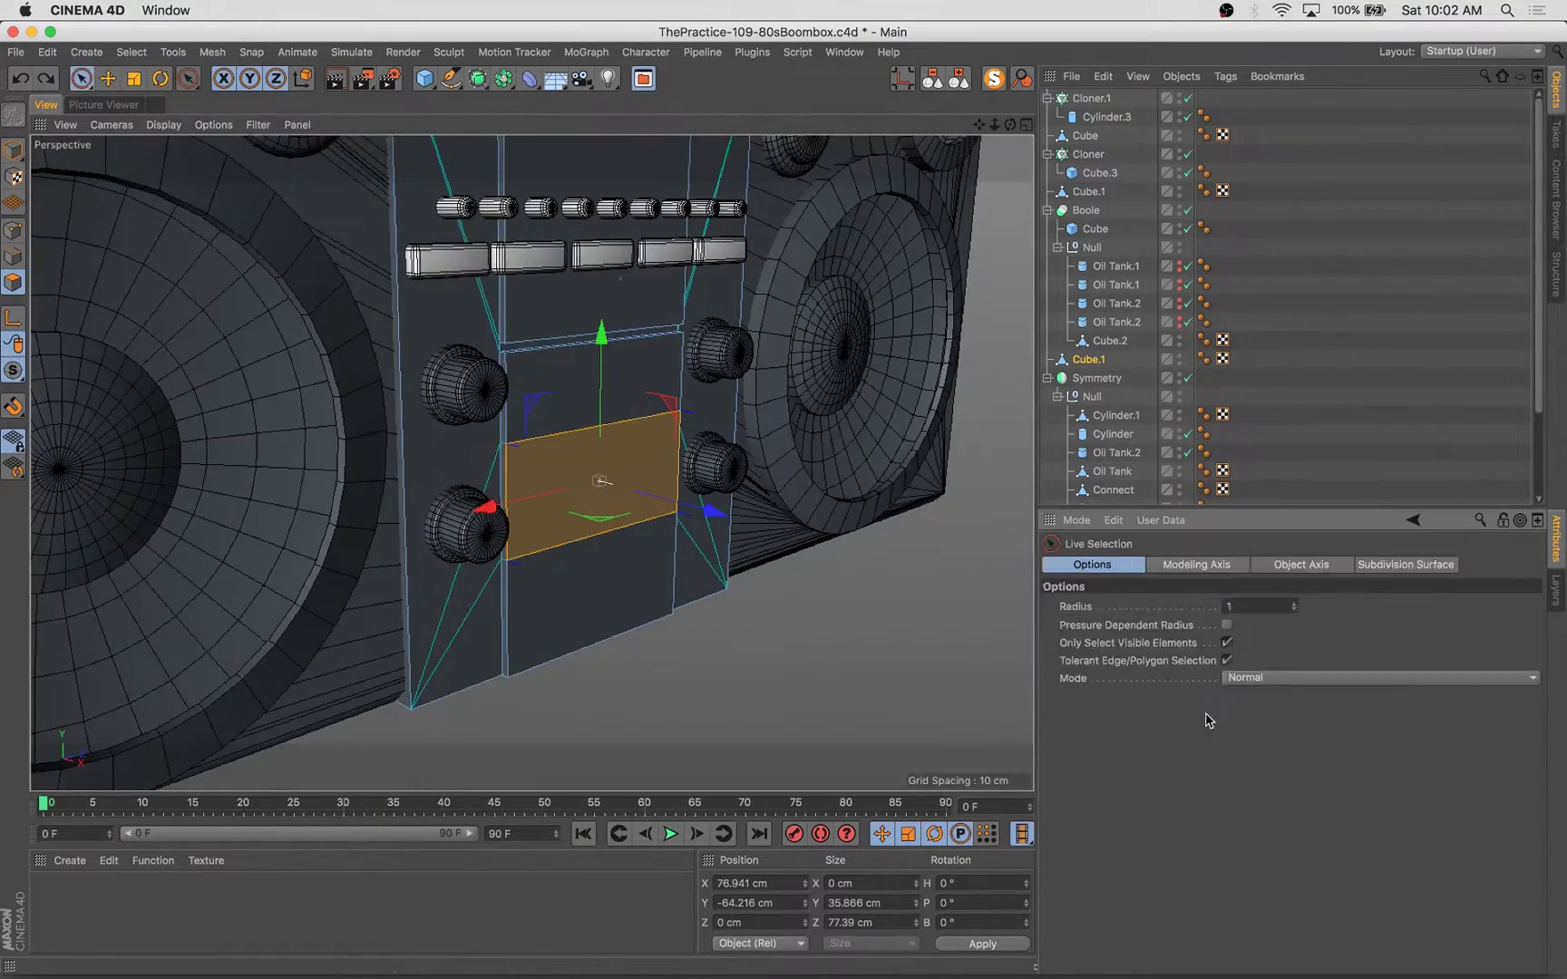
Step: Open the cassette window in the center panel, and split off a copy of the polygon below it and move it up over the opening
key(d)
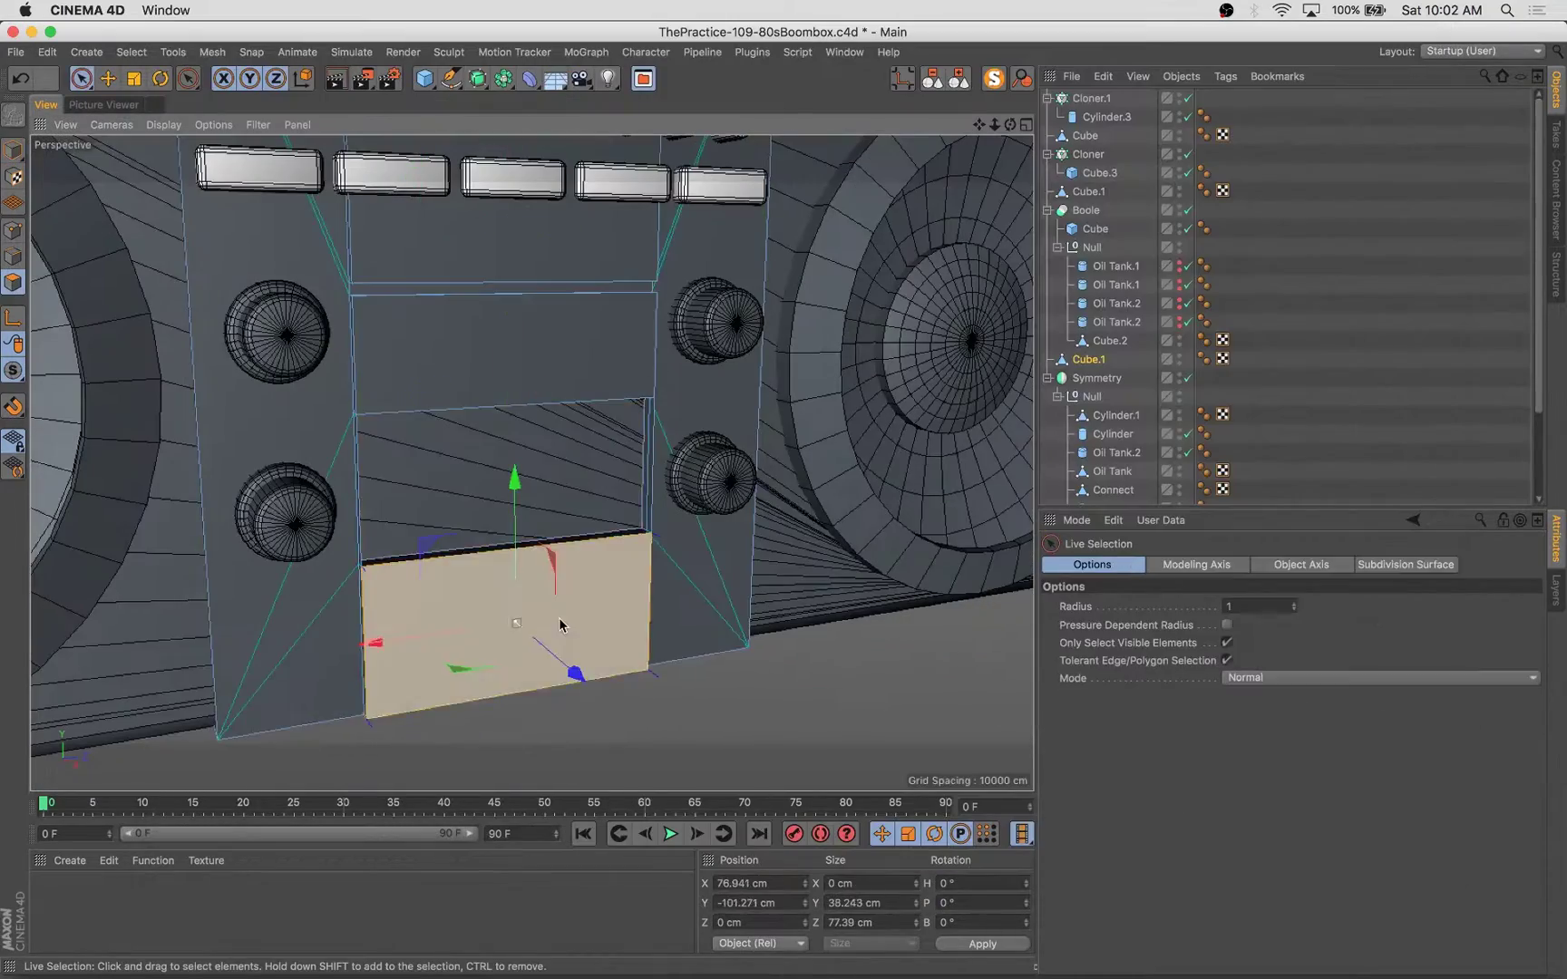
key(e)
drag(514, 489, 555, 359)
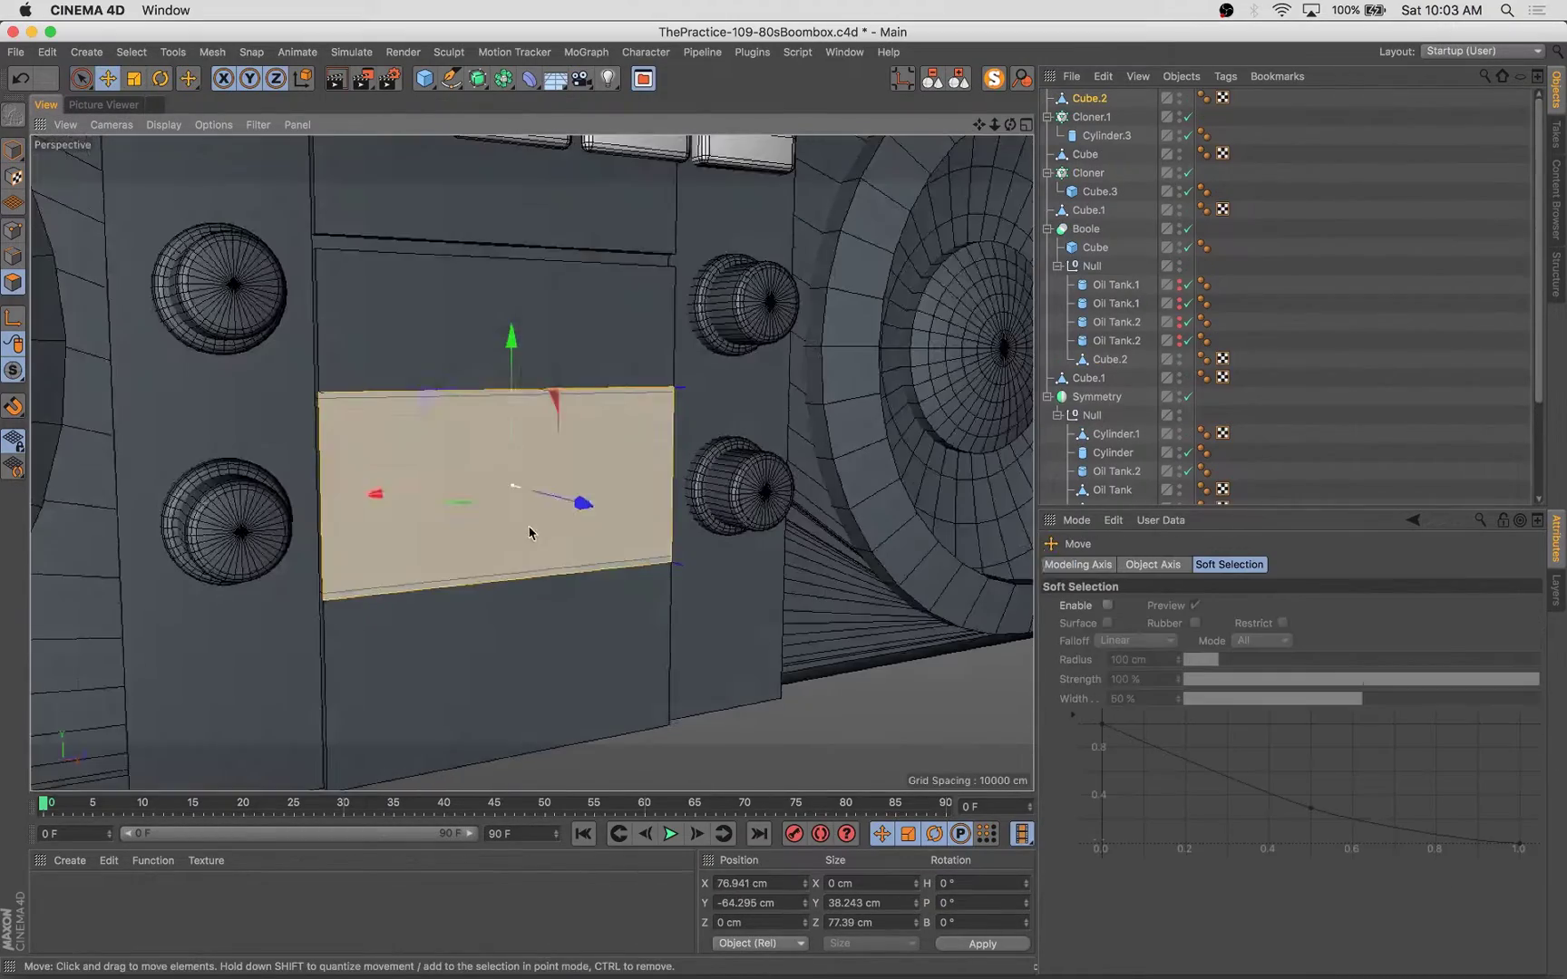
Step: Divide the cassette door panel Cube.2 into horizontal strips with Loop/Path Cut
key(k)
key(l)
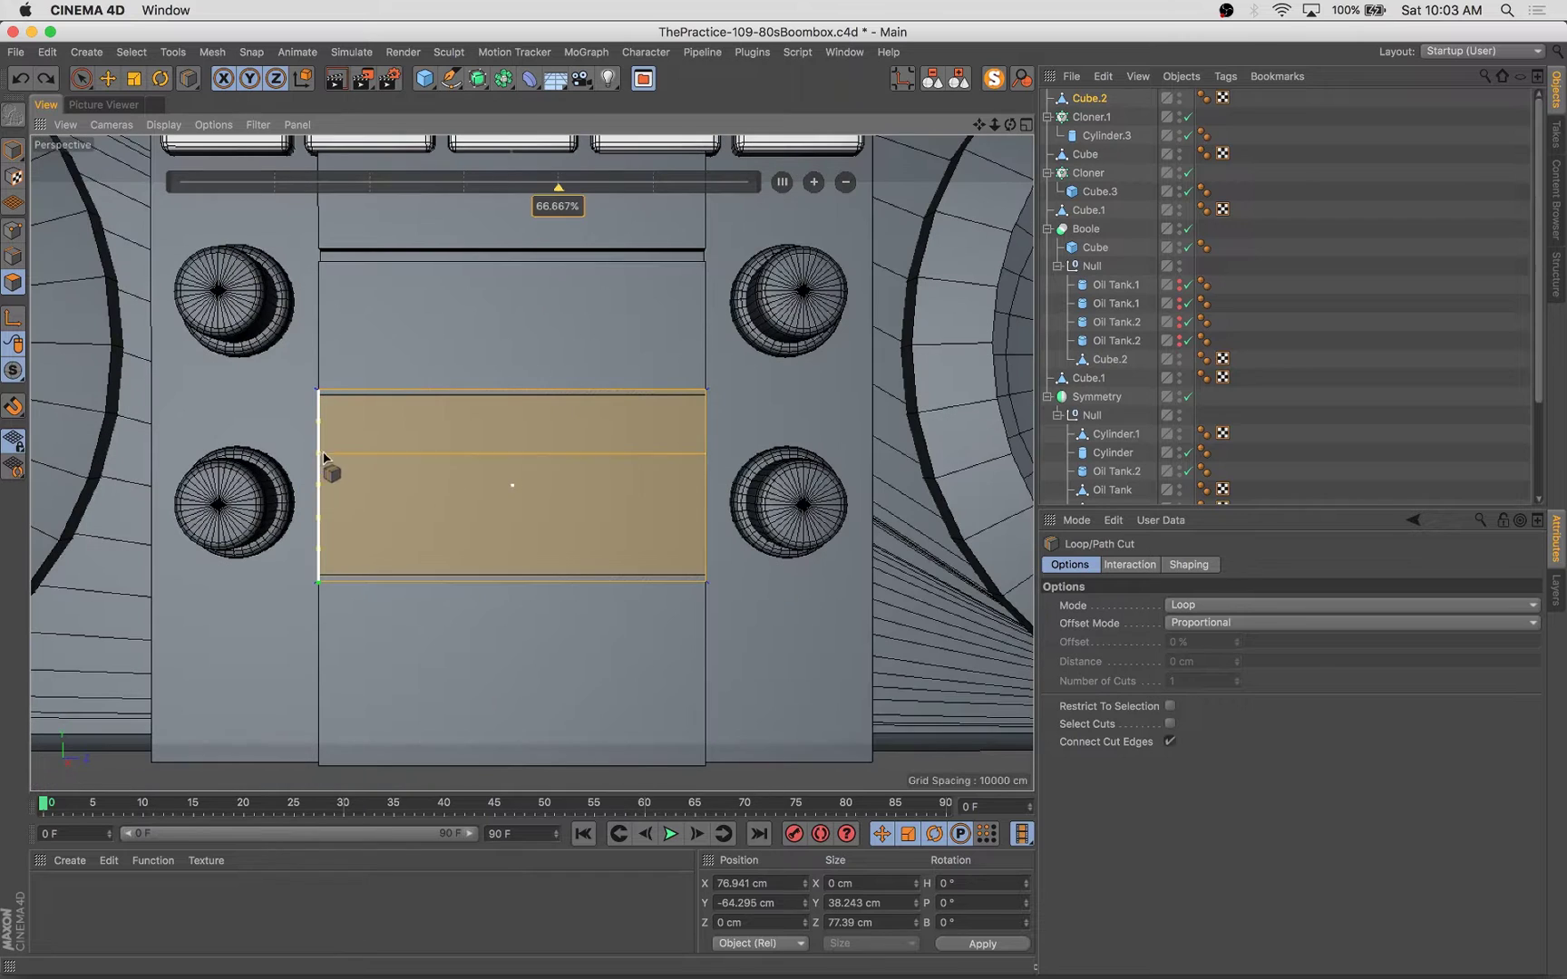
click(328, 533)
key(space)
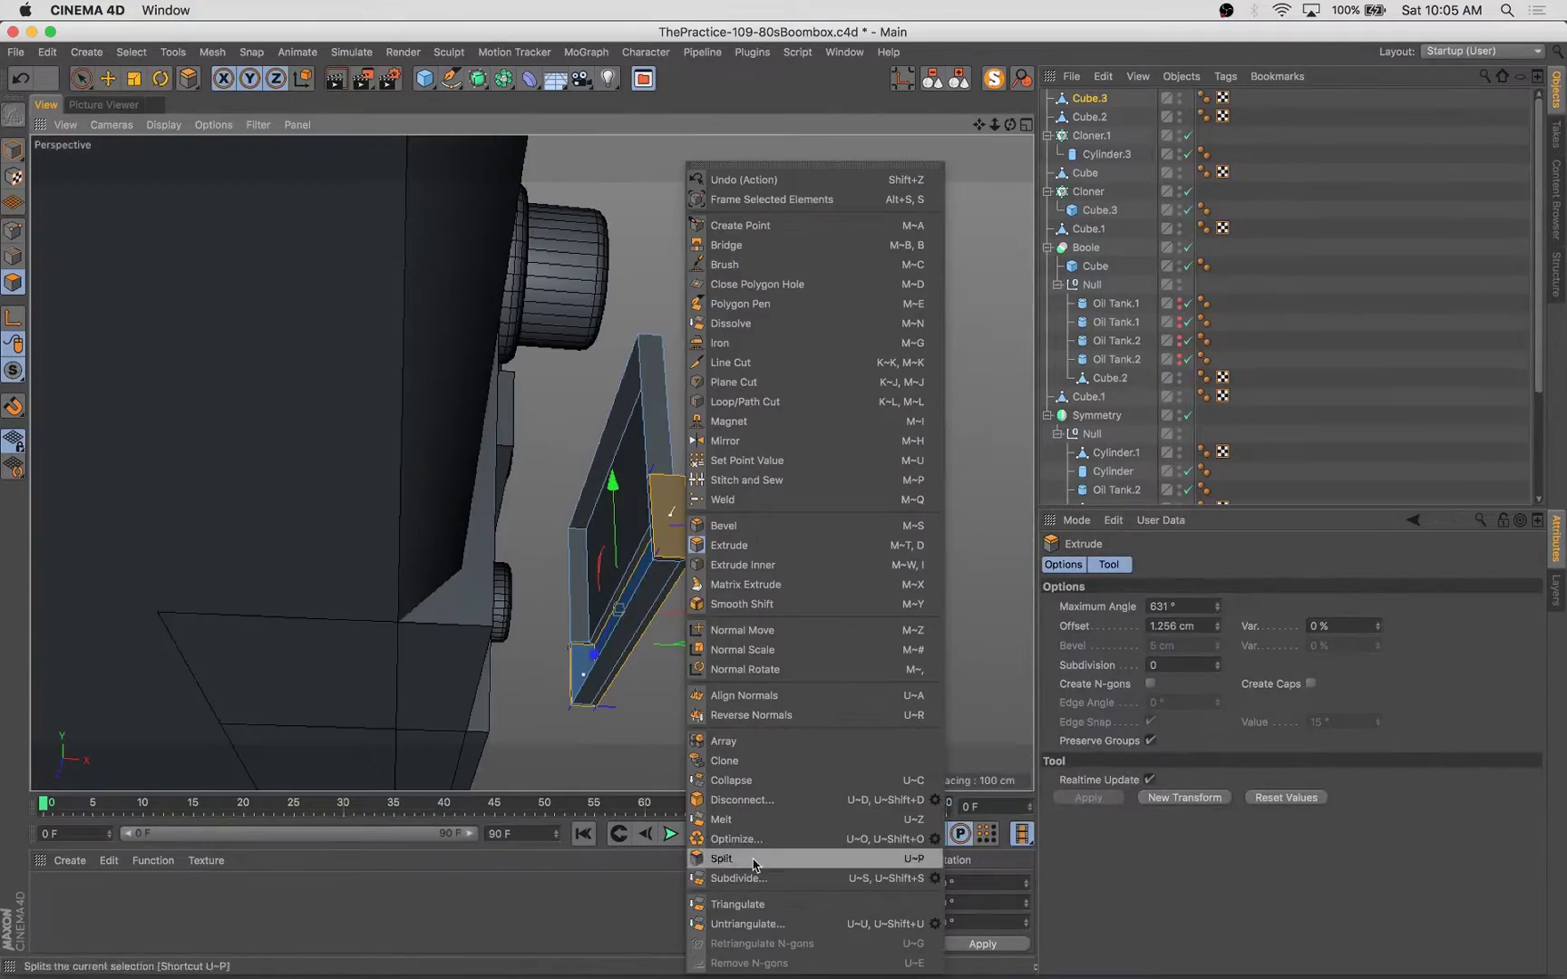
Step: Cap the open back of the cassette body Cube.3 with Close Polygon Hole and return to moving the whole object
click(734, 633)
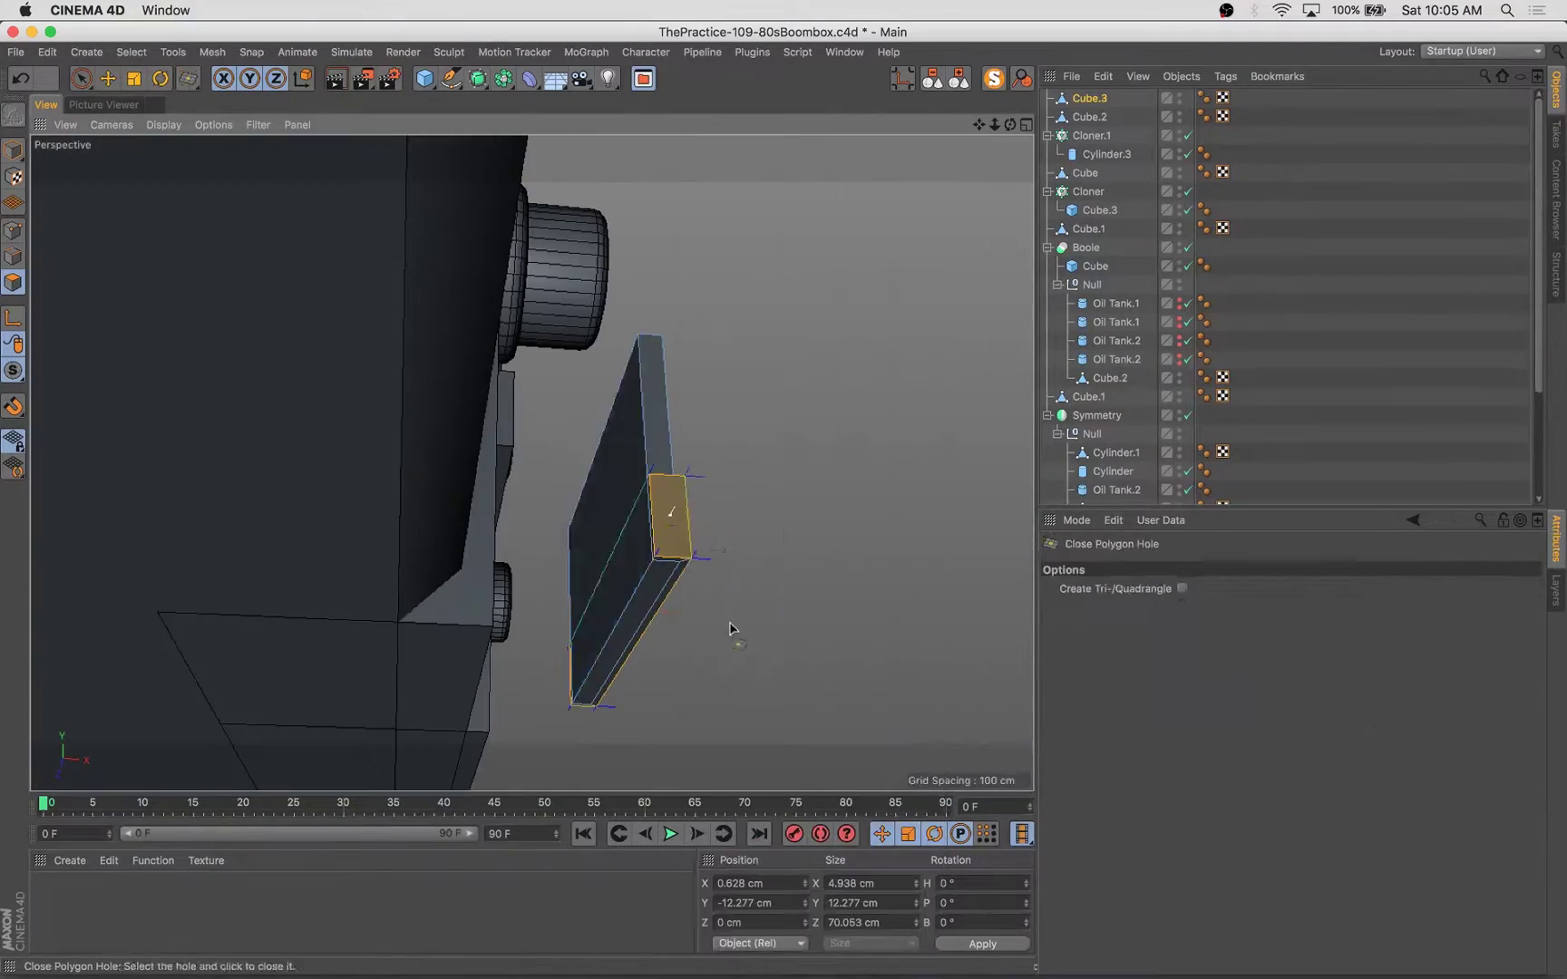
click(13, 156)
key(e)
Step: Add a mirrored pair of cylinders through the cassette with Symmetry and subtract them with a Boole to cut the reel holes
drag(477, 78, 614, 88)
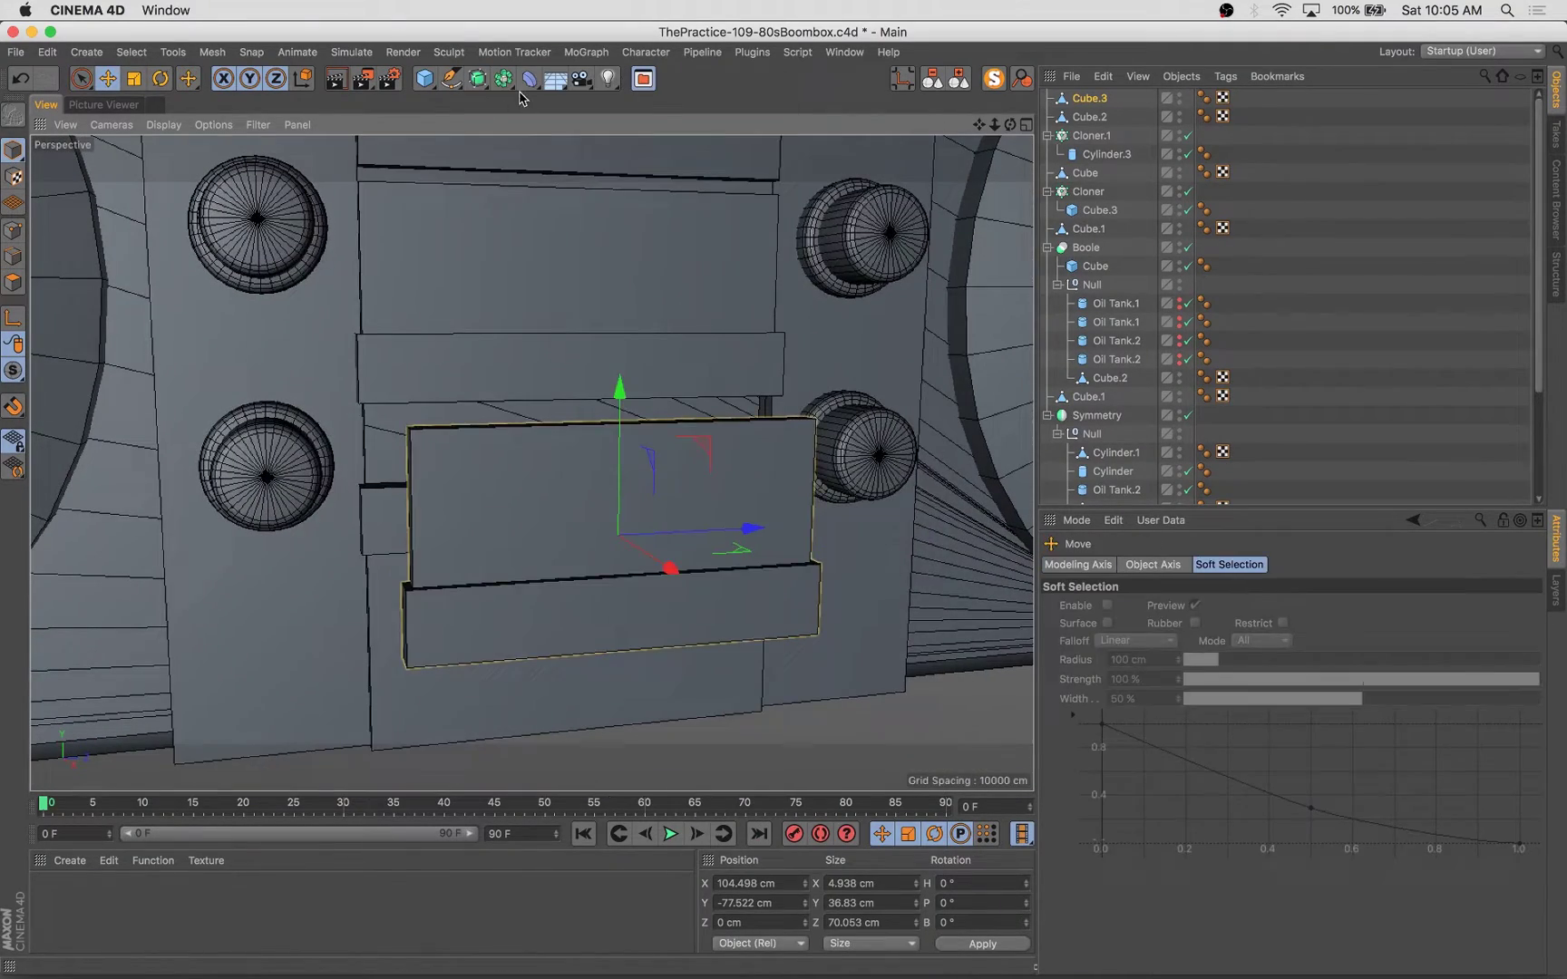
click(521, 98)
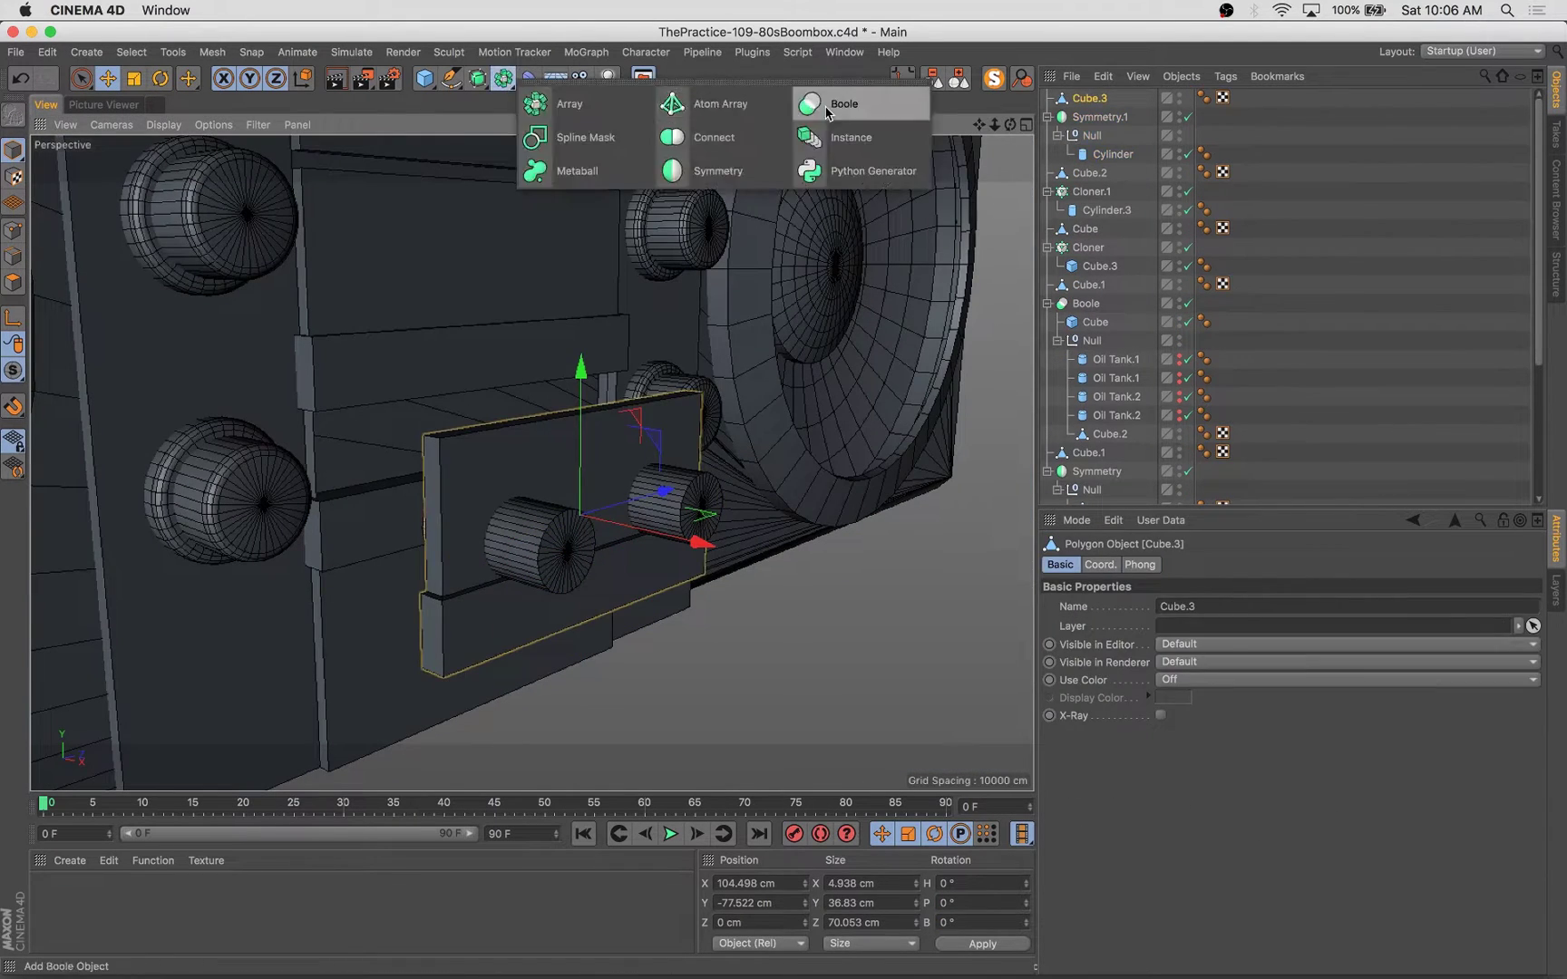
click(827, 106)
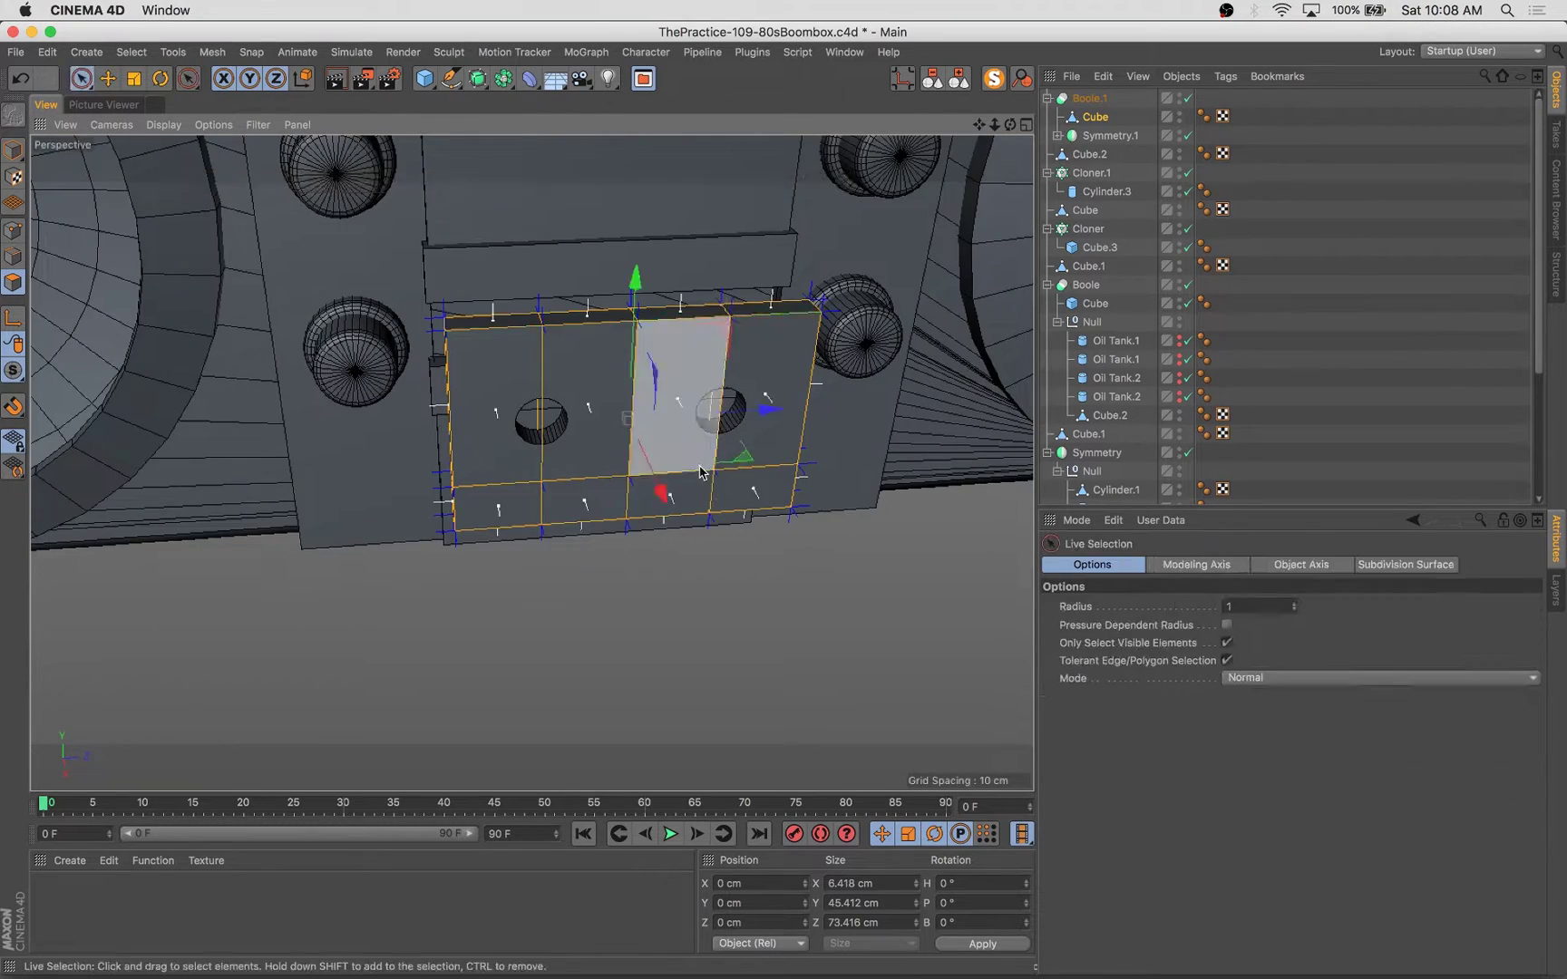
click(509, 349)
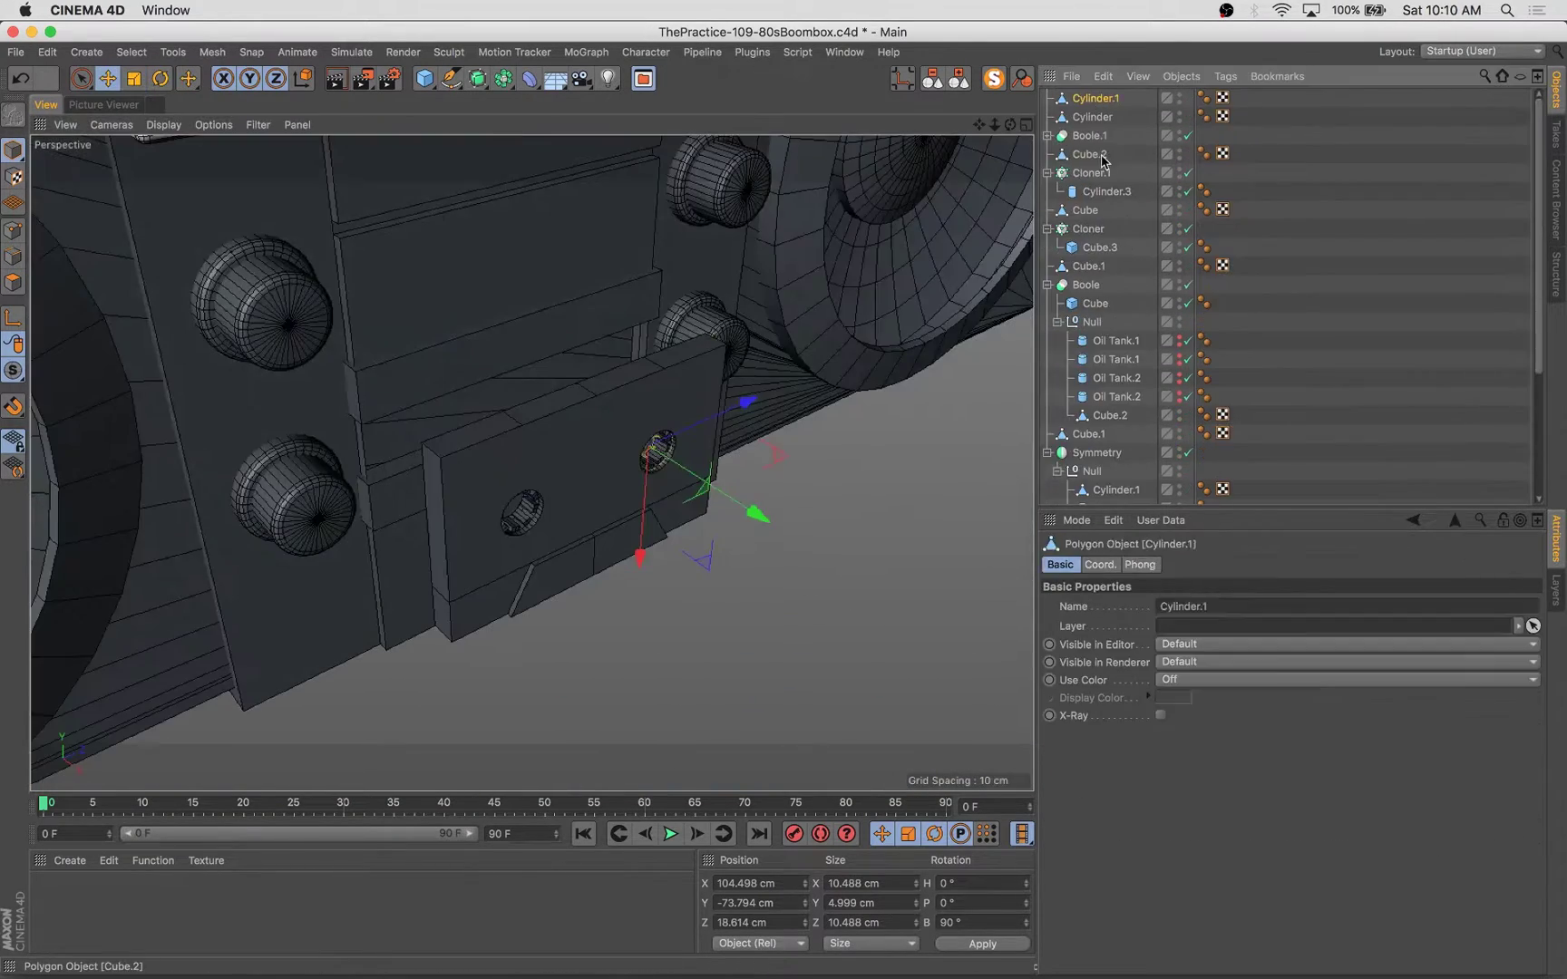
Step: Group both reel cylinders and the cassette Boole into a null named Tape and place it behind the cassette window
shift+click(1095, 137)
key(alt+g)
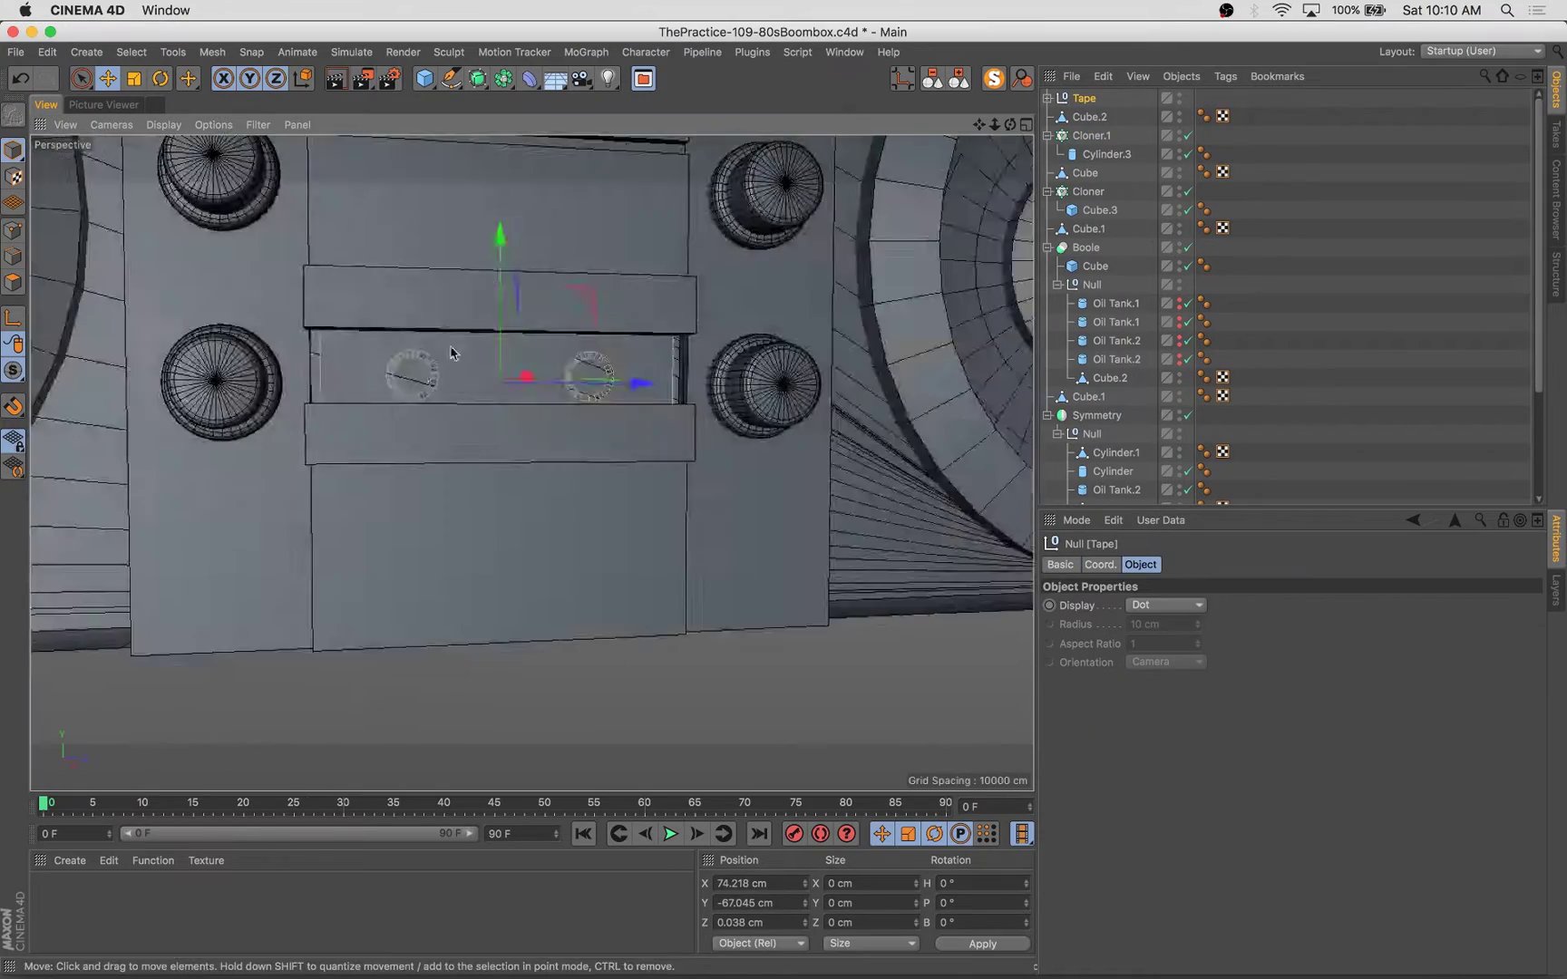
Step: End the MagicSolo isolation of the Boole's cutter group and reposition the cassette compartment cutter Cube.3 in the boombox body
click(1099, 173)
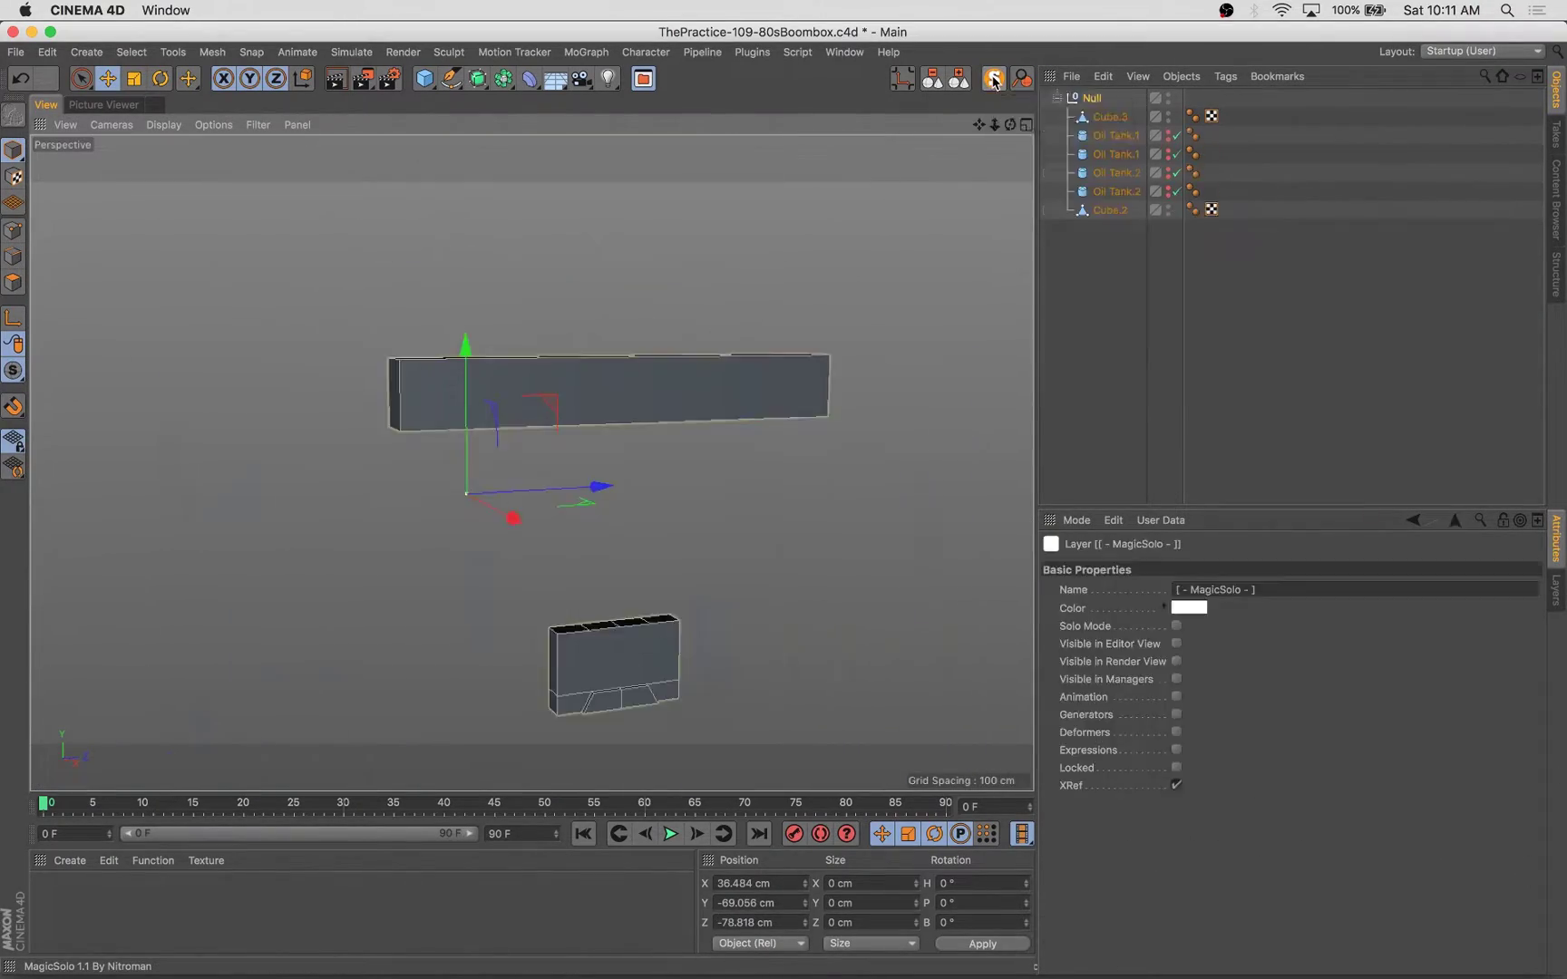
click(994, 79)
click(1093, 267)
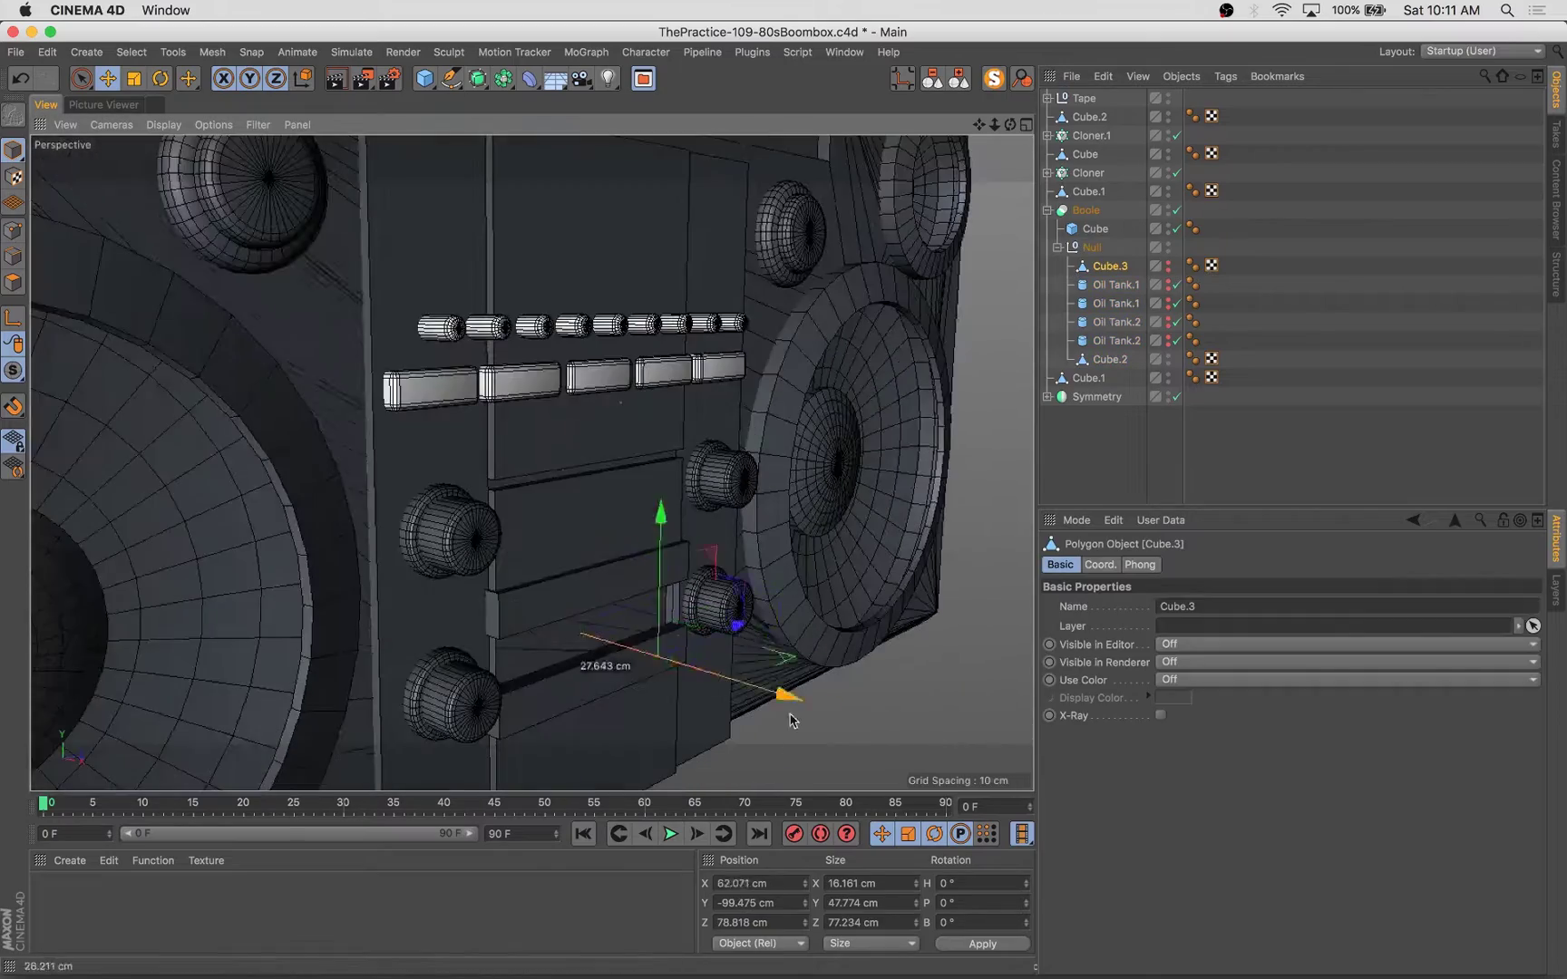
drag(410, 314, 408, 339)
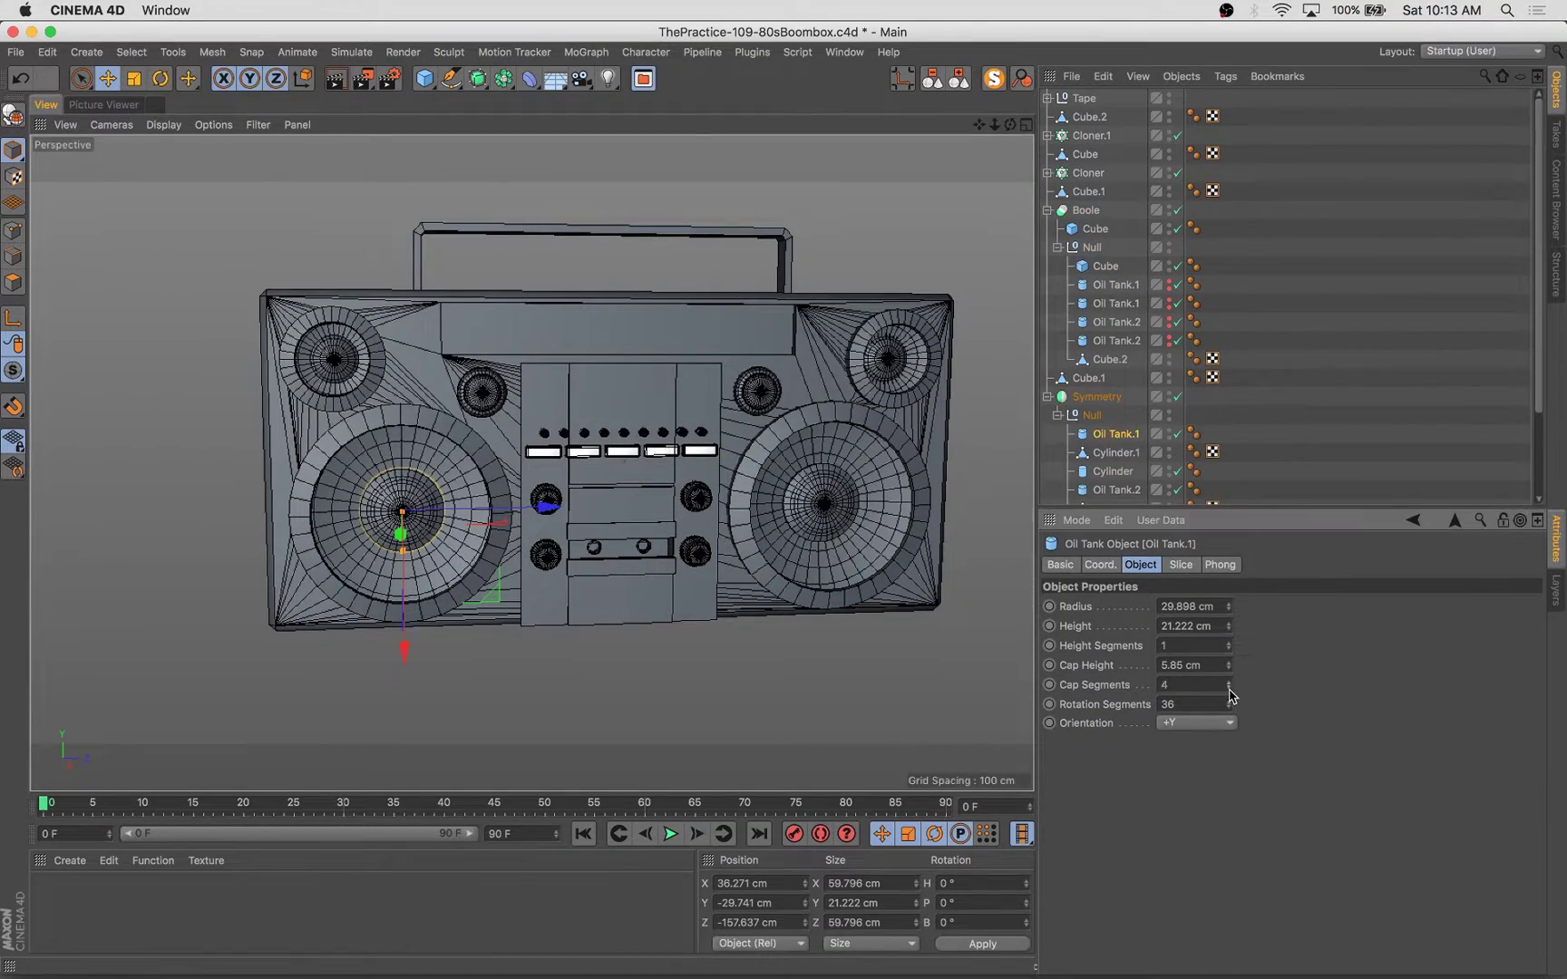
Step: Clone the small oil tank radially around the large speaker's ring on the XZ plane, with count 6 and radius about 70.6 cm
alt+drag(585, 591, 442, 573)
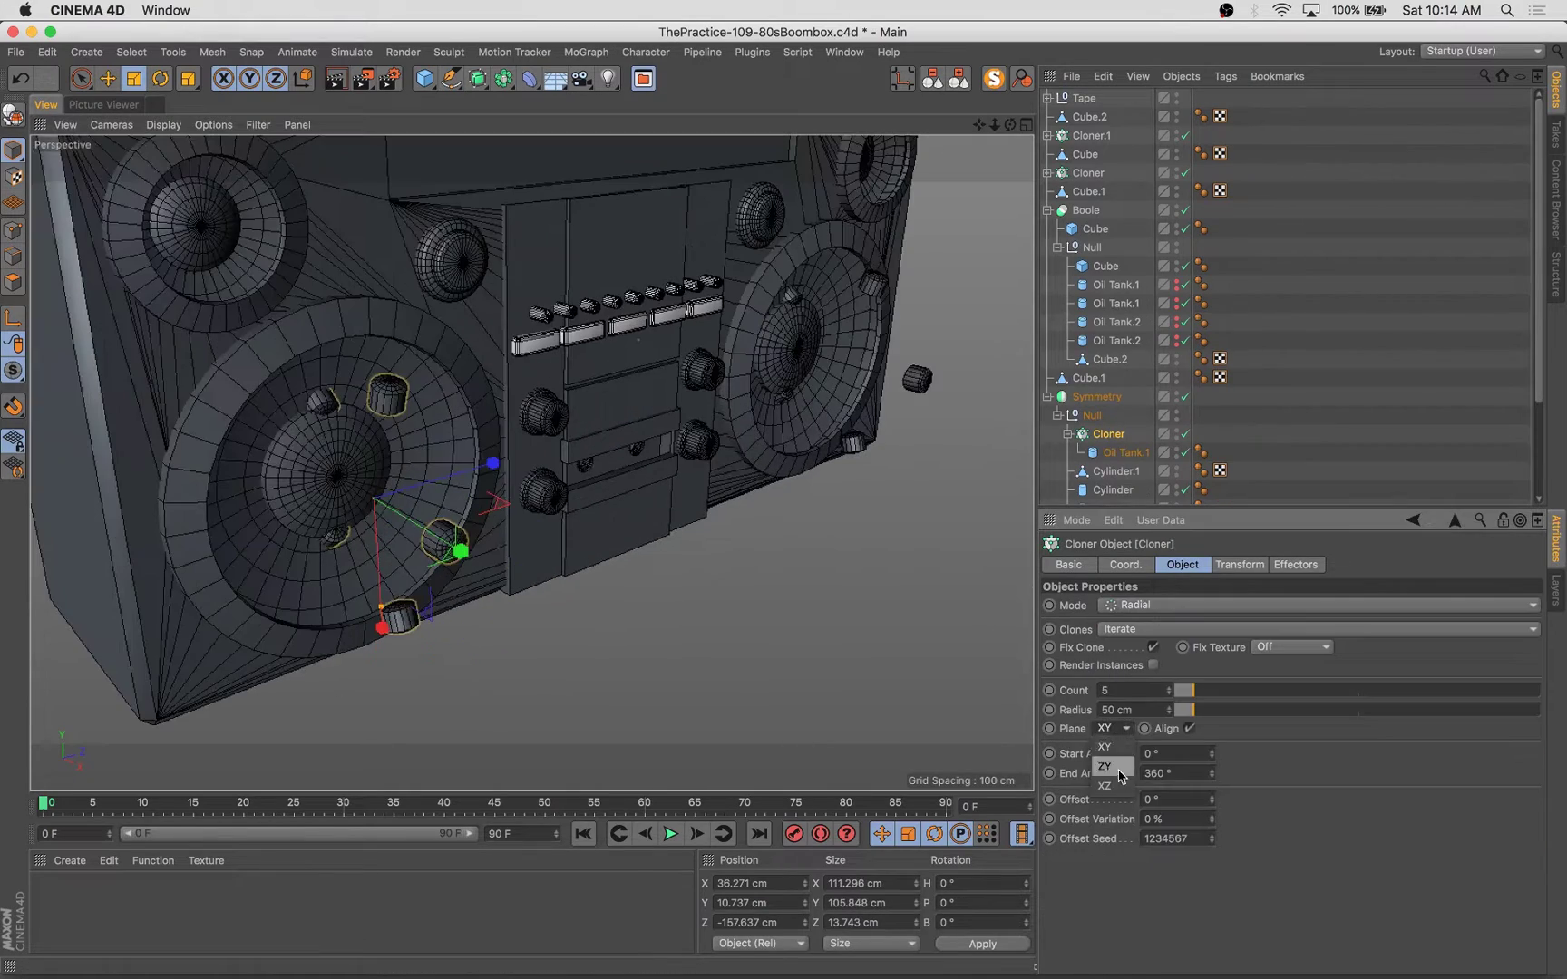
mouse_move(426, 544)
mouse_down()
mouse_move(438, 539)
mouse_move(423, 527)
mouse_up()
alt+drag(544, 553, 435, 535)
drag(342, 583, 345, 647)
alt+drag(535, 562, 494, 553)
click(1108, 434)
click(1170, 688)
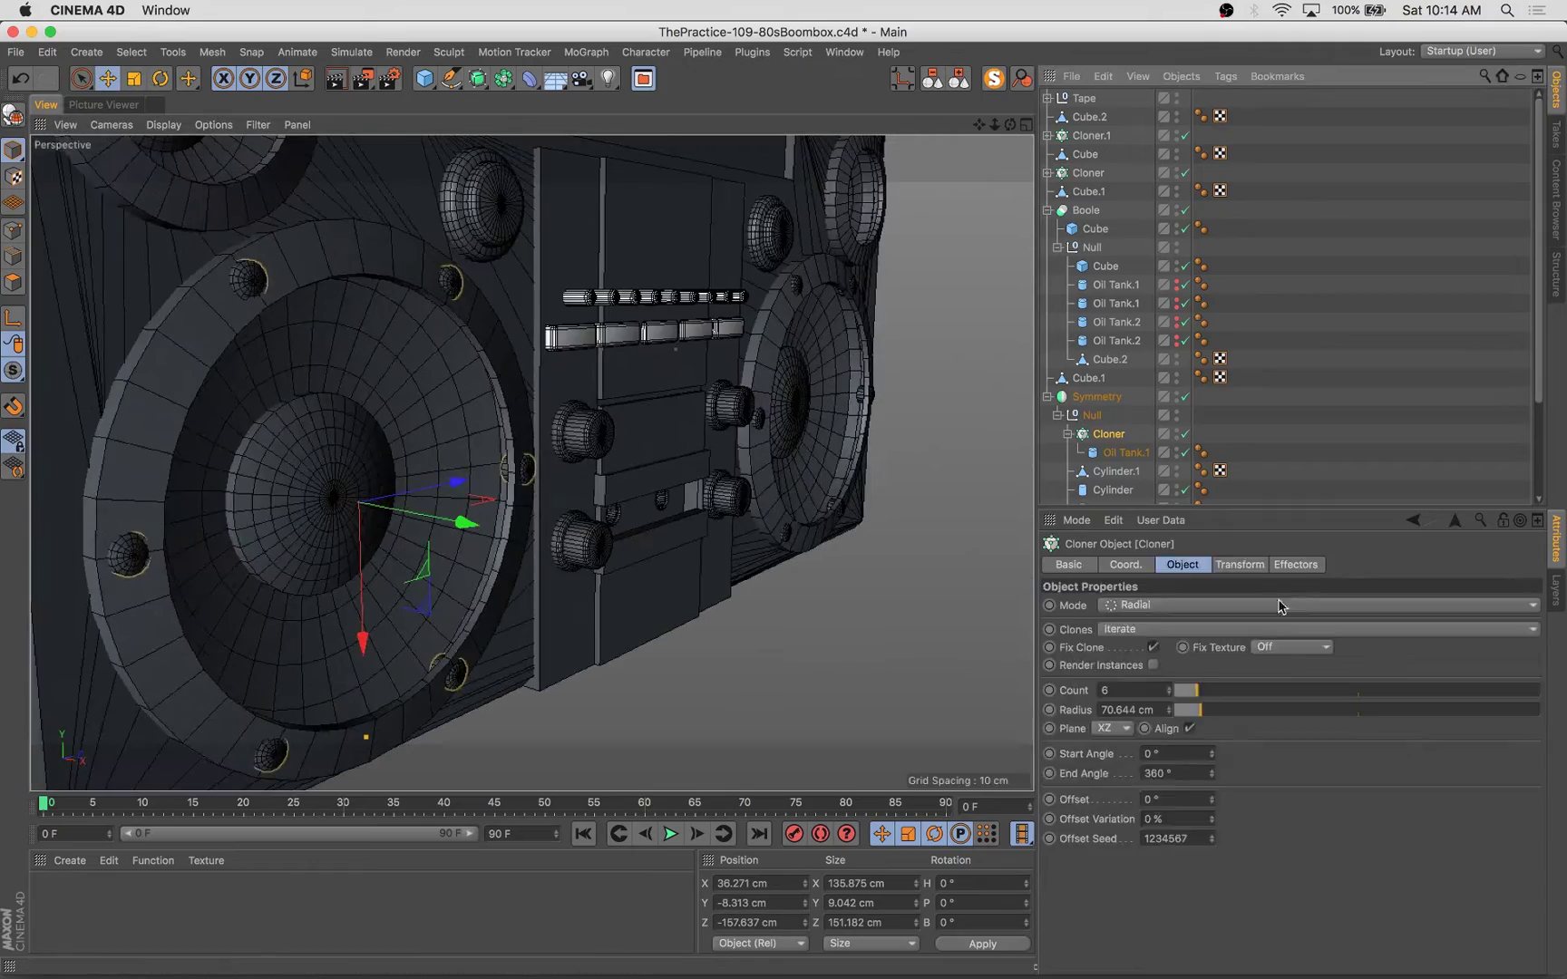
Step: Pitch the cloned screws by -11° and reduce their oil tank to radius 3.78 cm, height 6.908 cm and 16 rotation segments
click(1239, 564)
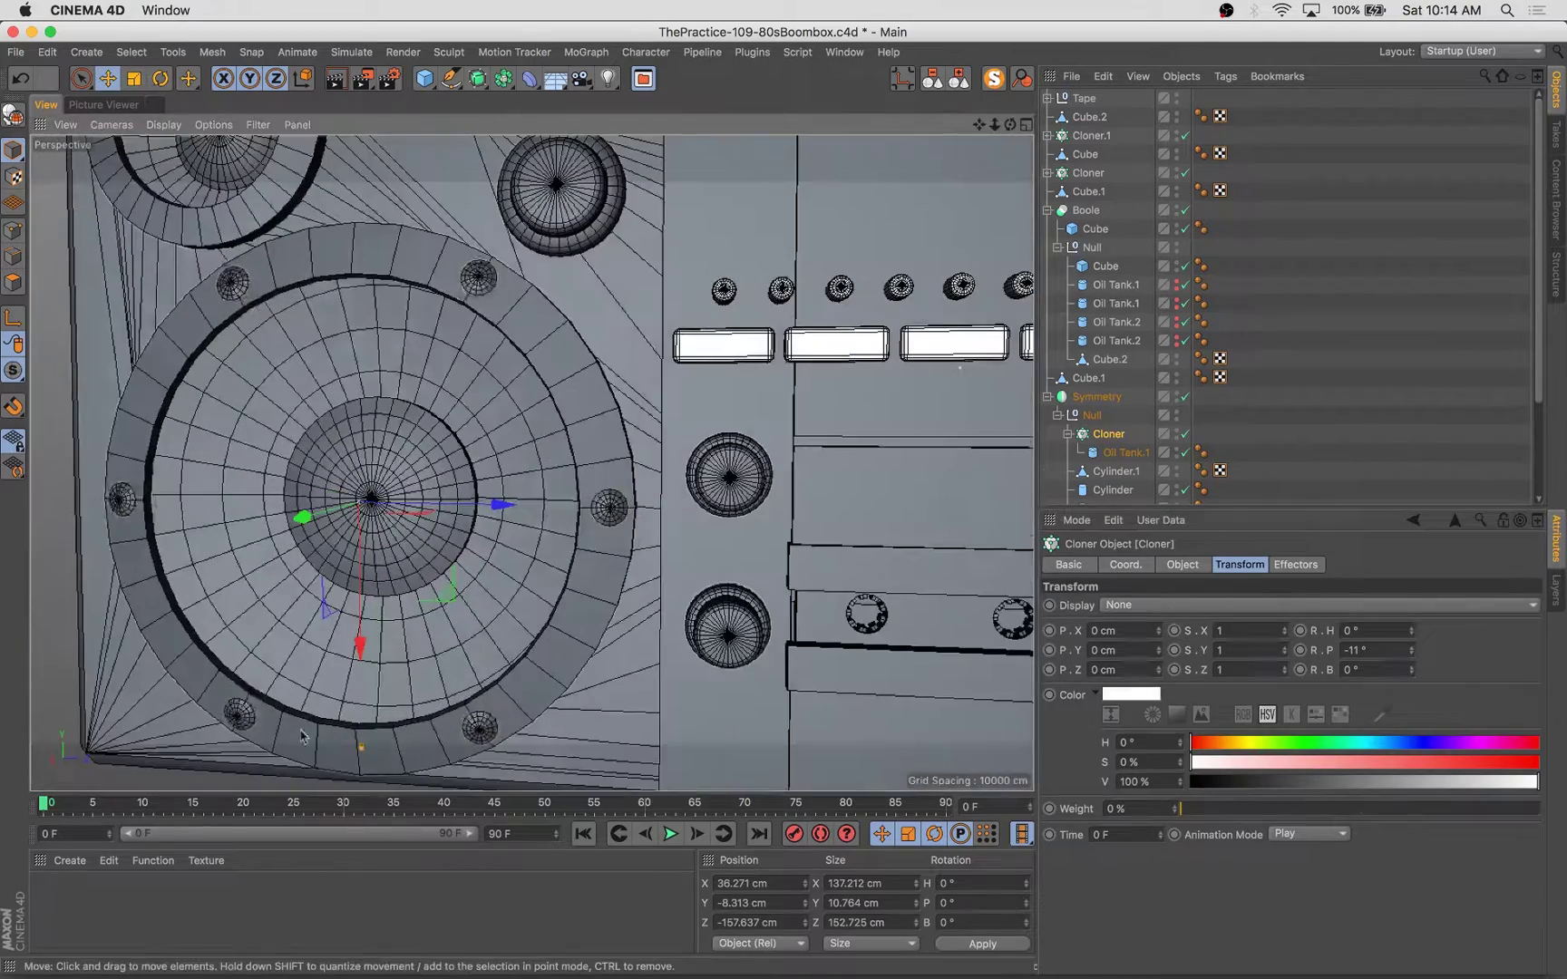
click(1125, 452)
key(t)
alt+drag(508, 508, 689, 507)
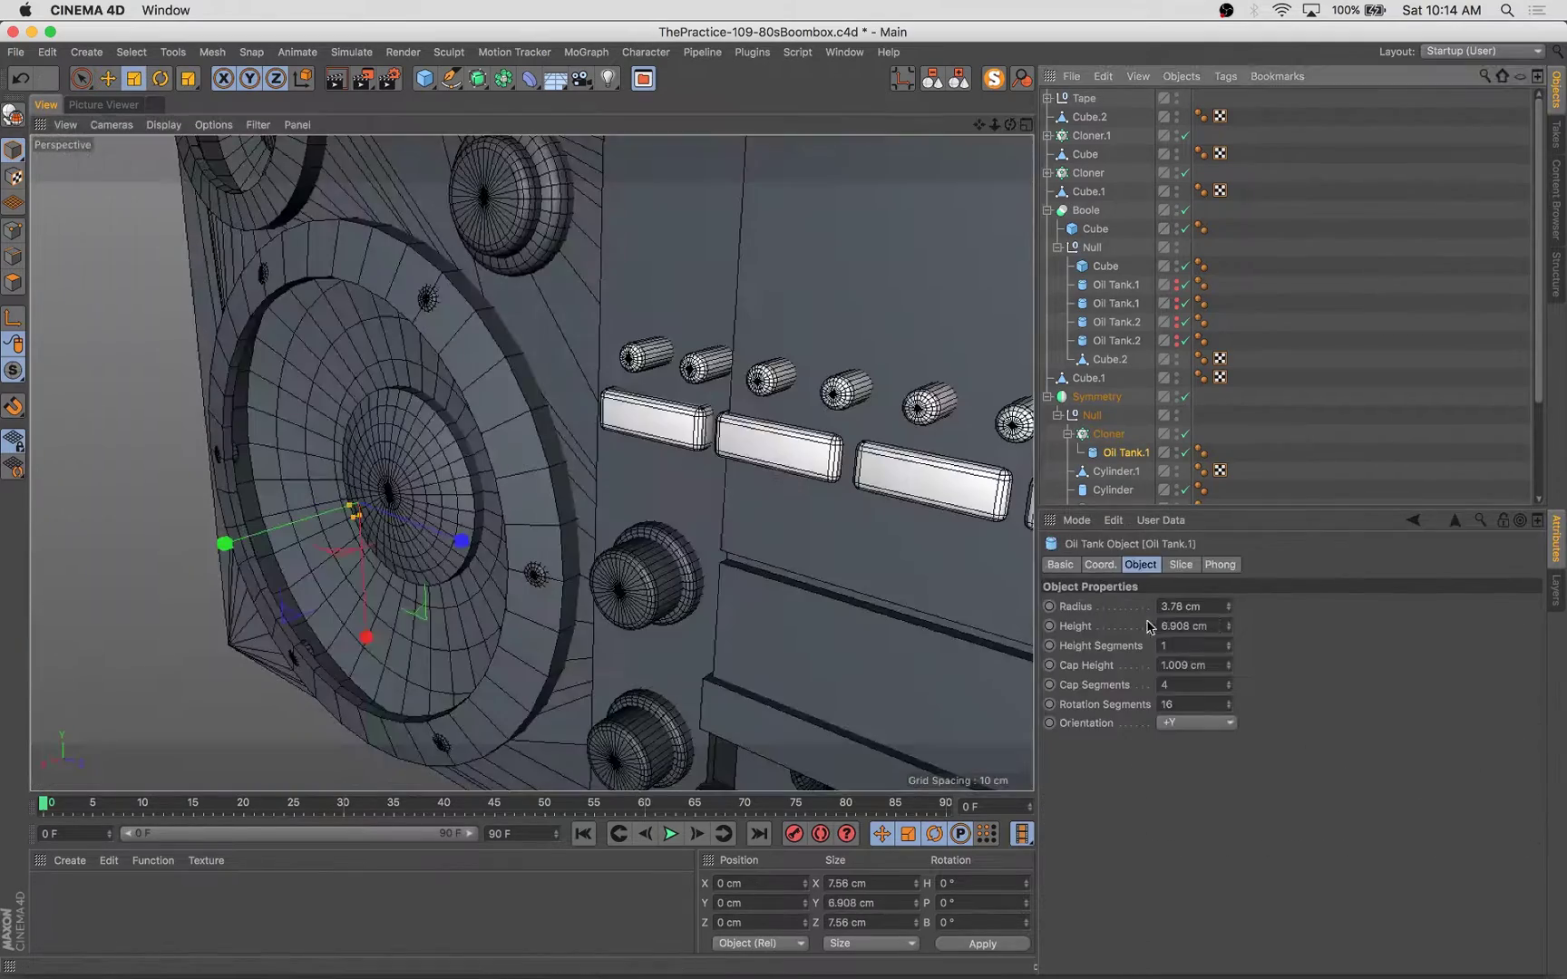
Step: Duplicate the screw cloner and place the copy on the small upper speaker
click(1107, 435)
alt+drag(800, 478, 533, 463)
middle_click(532, 462)
key(e)
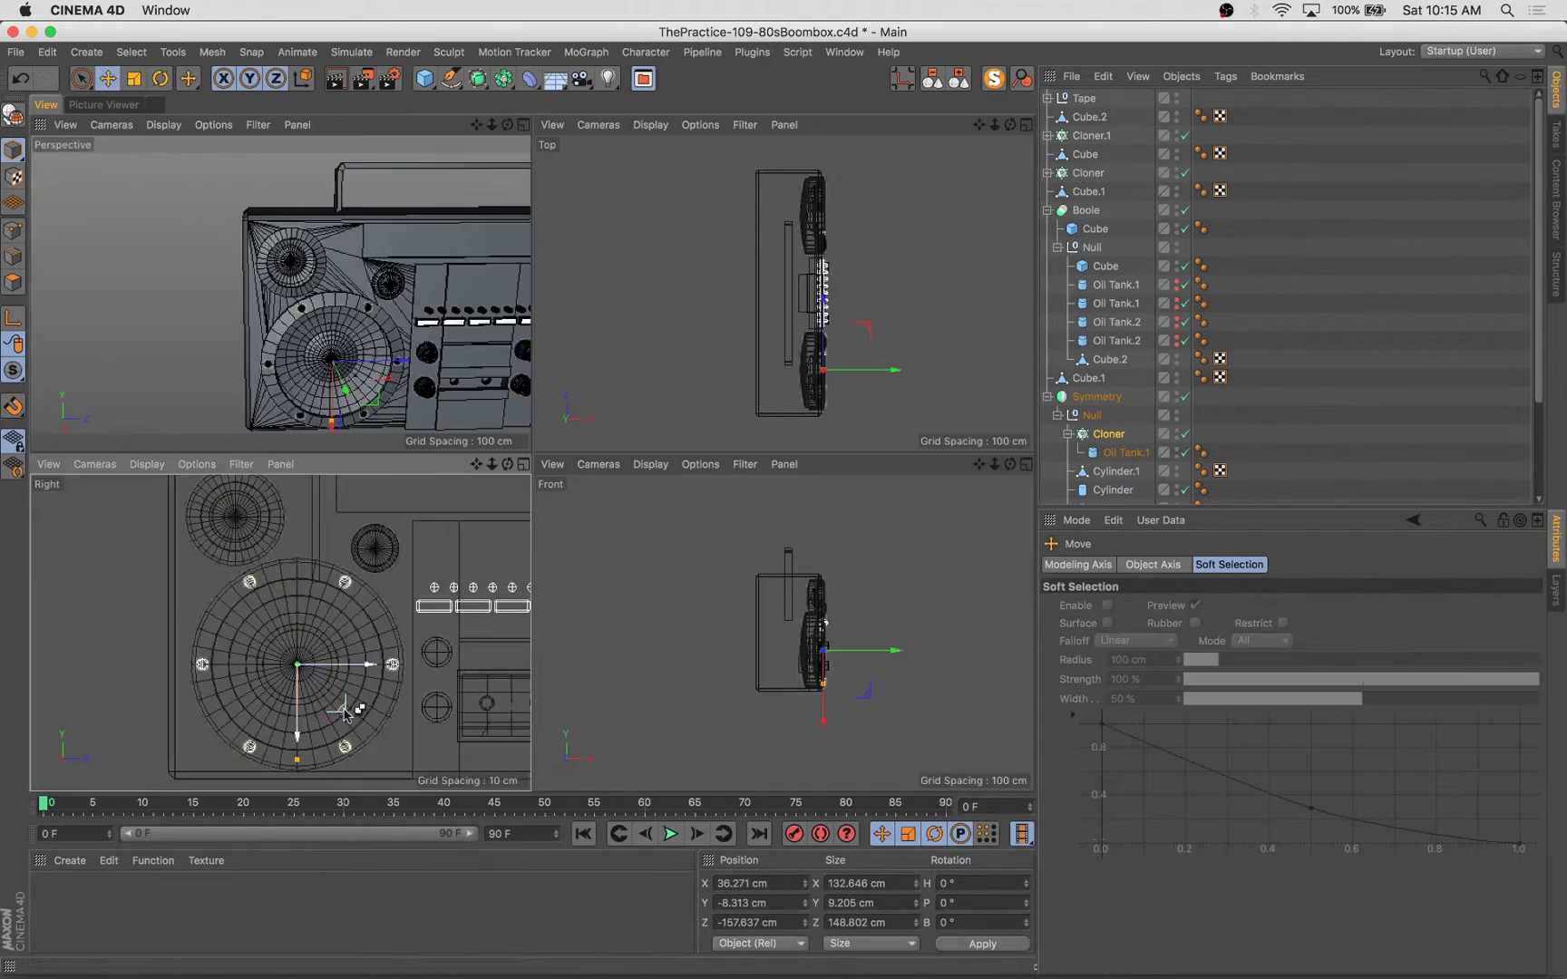
middle_click(385, 363)
click(1112, 434)
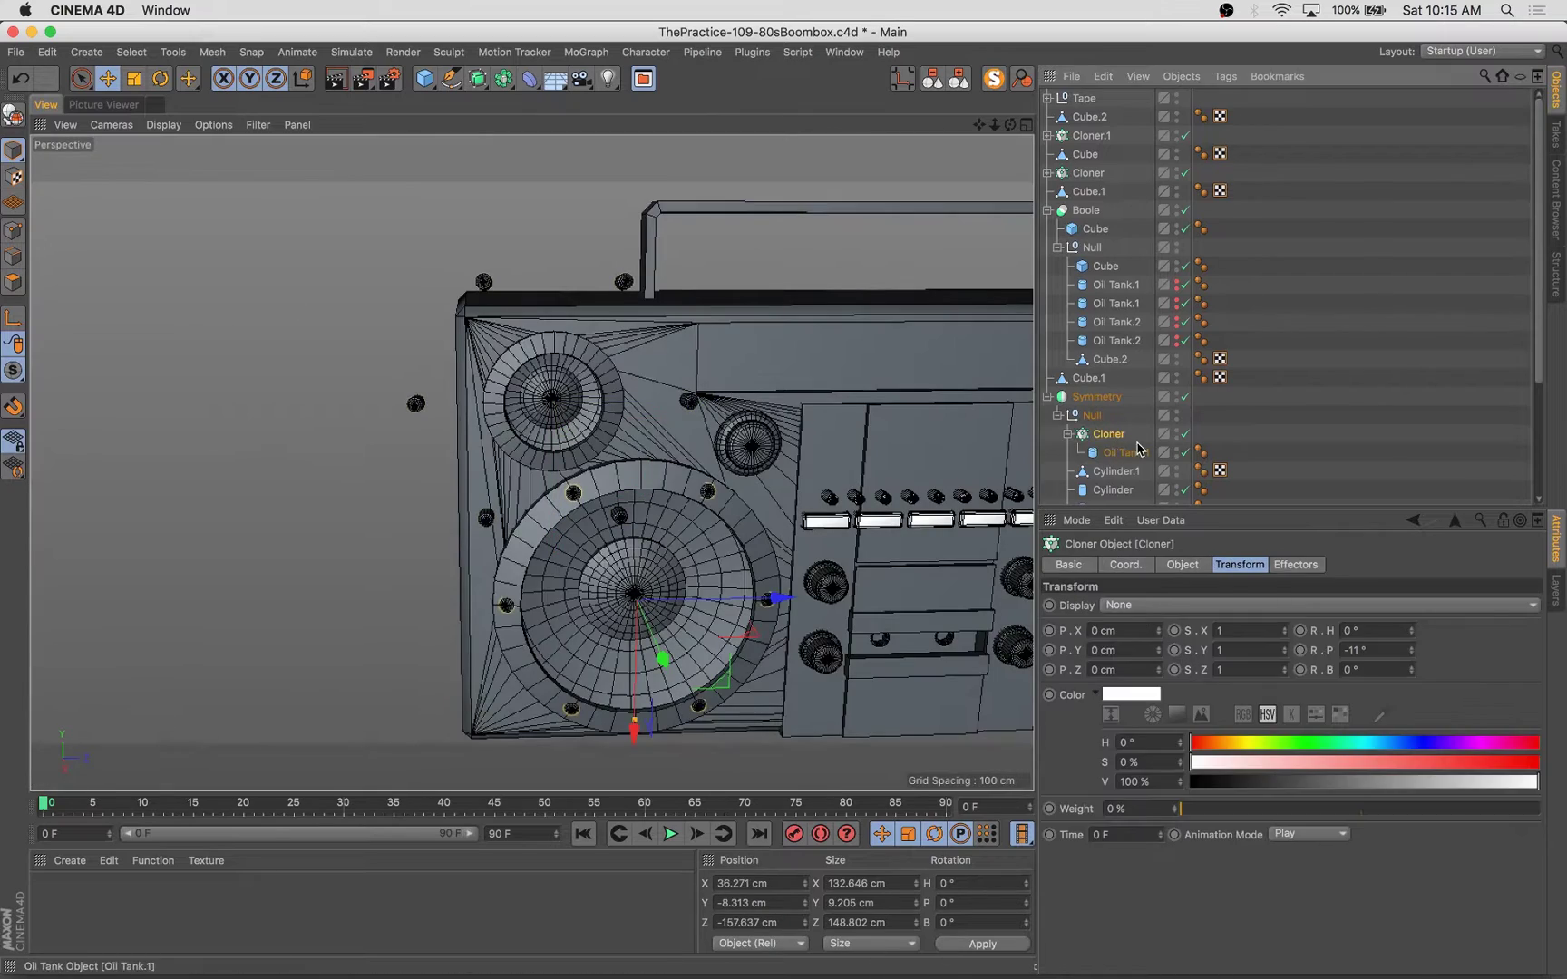
click(691, 401)
Step: Put the copied cloner into the Symmetry's Null and set its count to 4 and radius to 29.936 cm
scroll(1116, 435, down, 5)
drag(1114, 477, 1113, 263)
click(1181, 565)
click(1169, 693)
click(1169, 693)
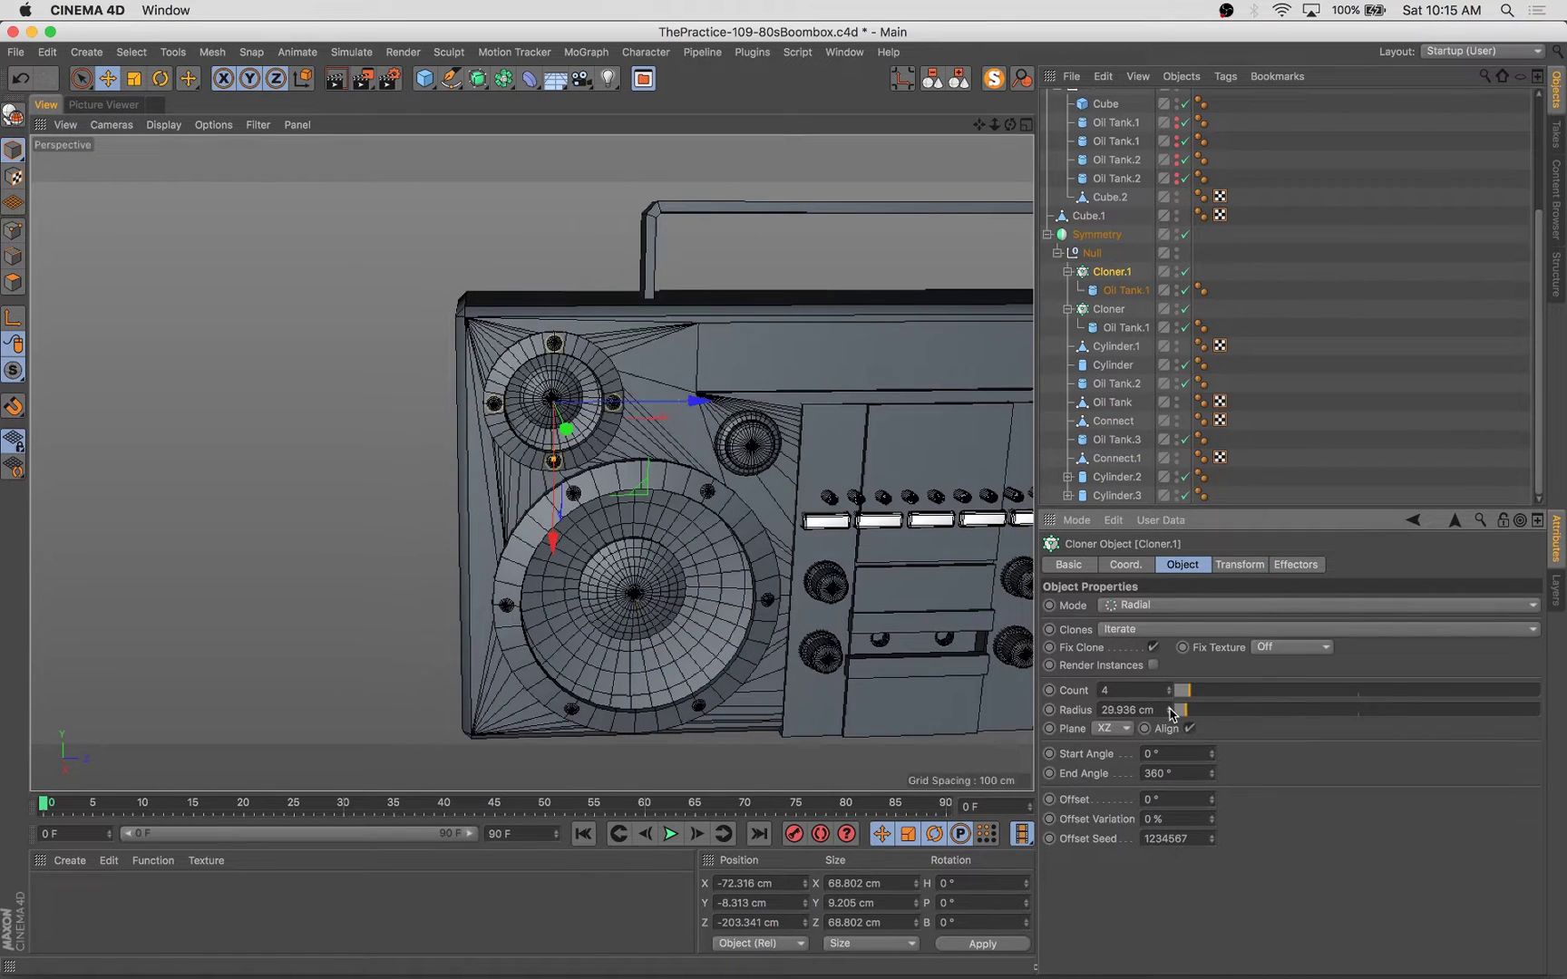
Step: Loop-select a band of polygons on the small speaker's ring and move it along the ring's depth axis
alt+drag(508, 504, 601, 462)
alt+middle_drag(601, 462, 532, 351)
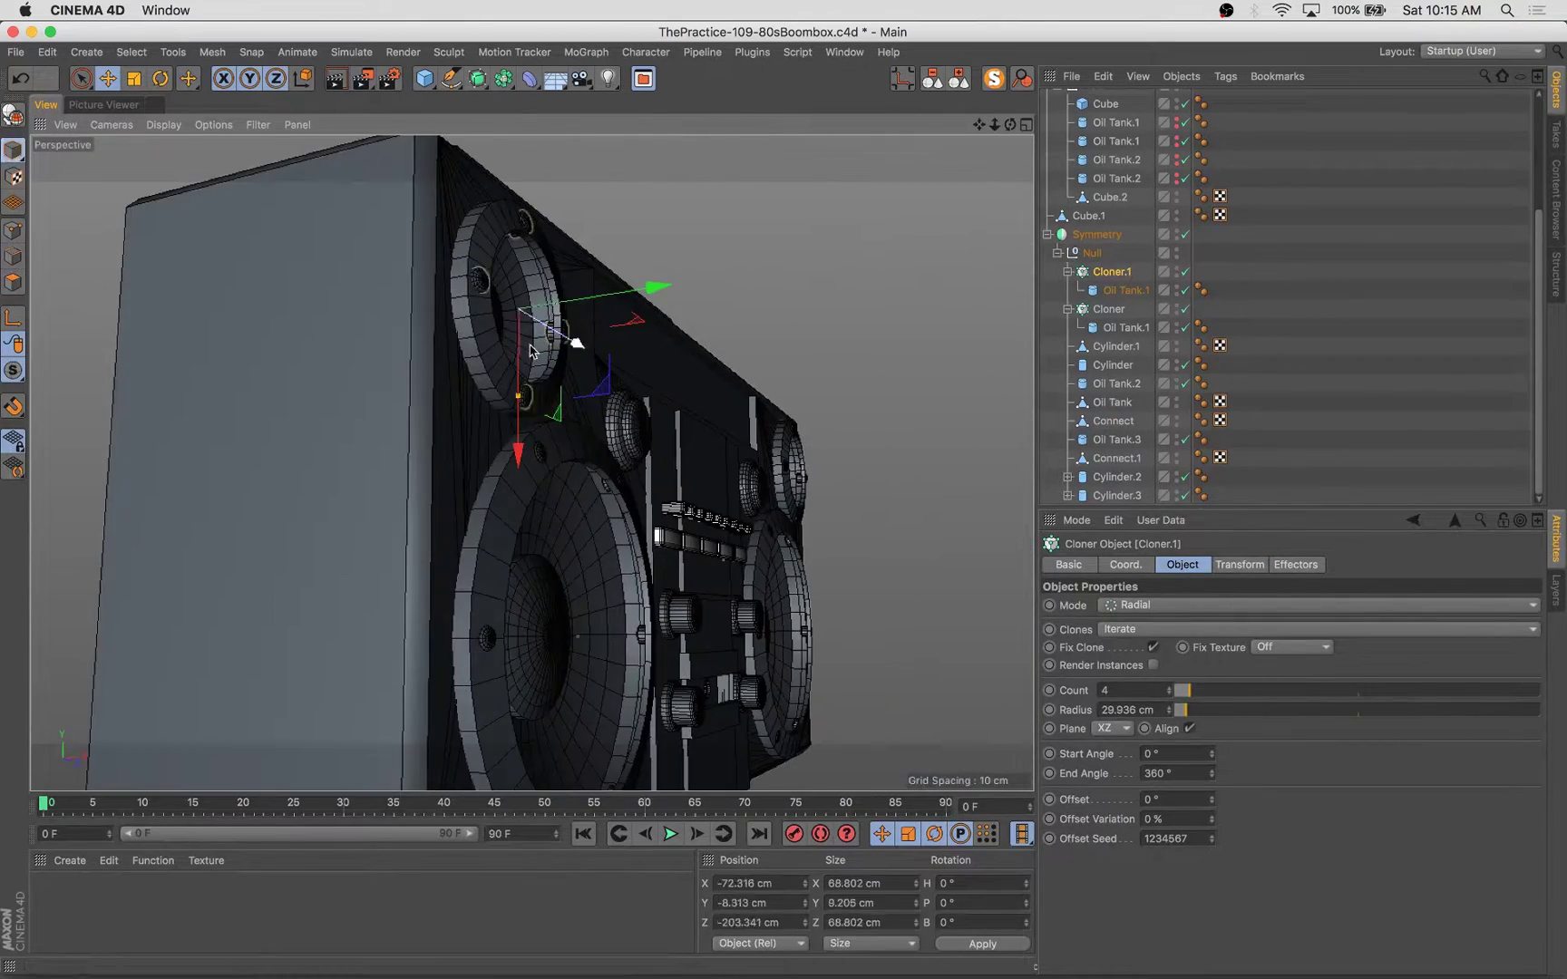
click(532, 352)
click(14, 282)
alt+drag(521, 408, 344, 362)
click(450, 330)
key(u)
key(l)
click(453, 342)
key(e)
drag(408, 306, 380, 301)
click(14, 151)
Step: Loop-select the matching band of polygons on the large speaker's ring Connect and move it in depth
alt+drag(508, 544, 988, 359)
click(460, 524)
click(14, 282)
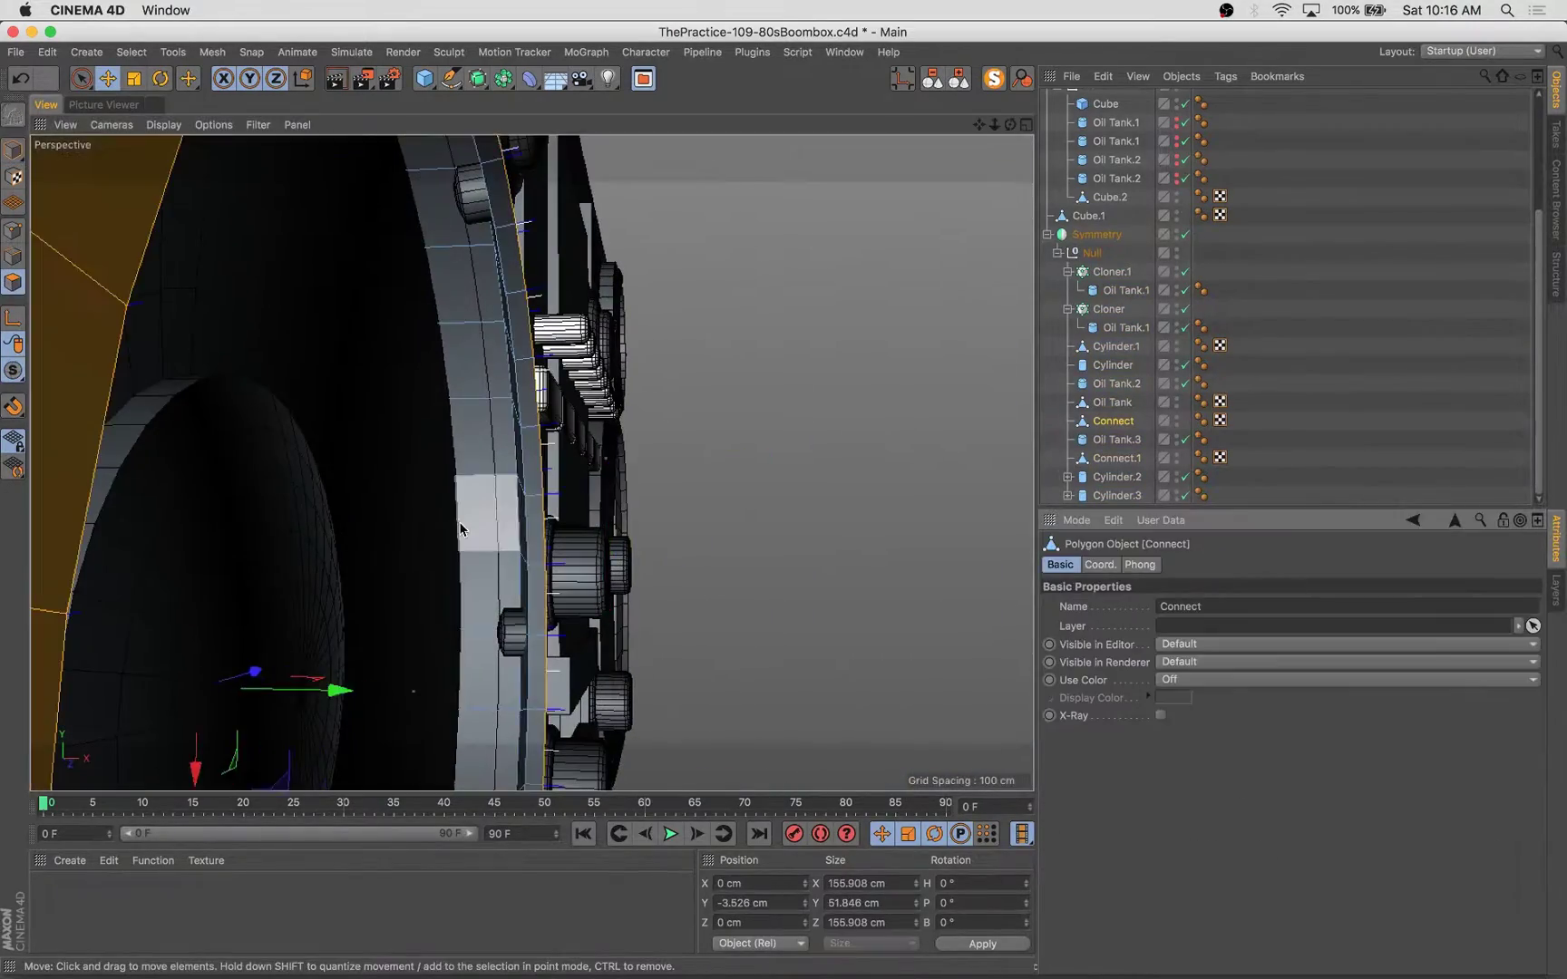
key(u)
key(l)
click(462, 530)
key(e)
alt+drag(562, 544, 381, 453)
click(14, 151)
Step: Fine-tune the radius of Cloner.1 so the four screws sit centred on the small speaker's ring
click(342, 331)
click(1112, 272)
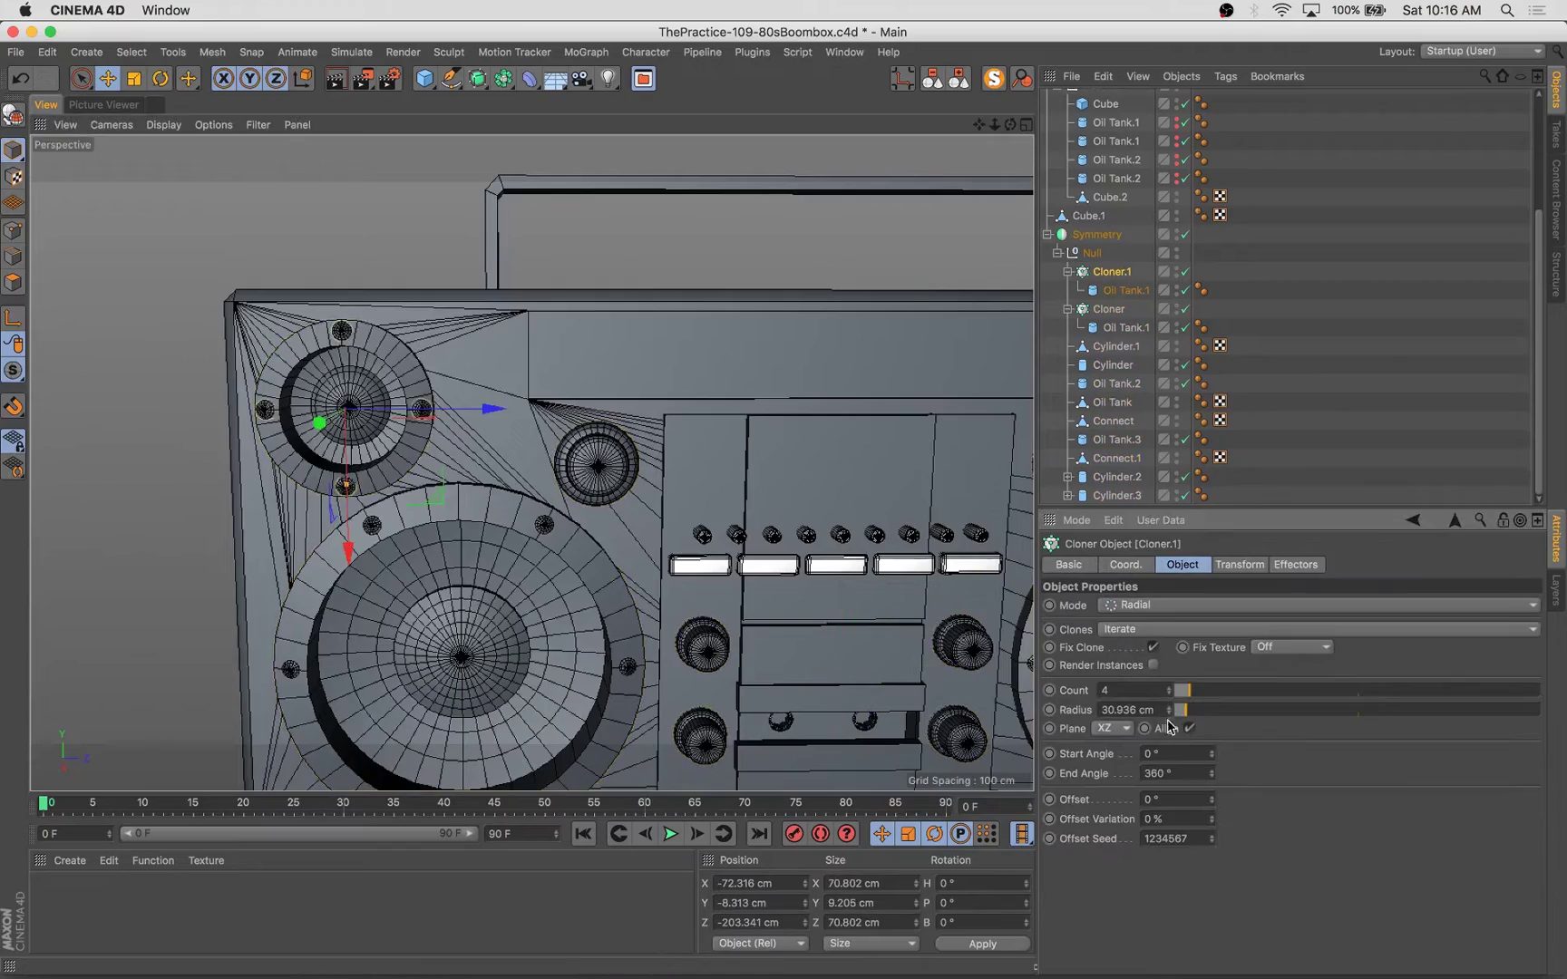
click(1169, 712)
scroll(598, 480, down, 5)
mouse_move(562, 426)
alt+mouse_down()
mouse_move(730, 403)
mouse_move(535, 435)
alt+mouse_up()
scroll(535, 435, up, 5)
Step: Check the boombox photos in Chrome and copy the five-button row below the cassette deck in Cinema 4D
key(super+Tab)
scroll(1020, 453, down, 4)
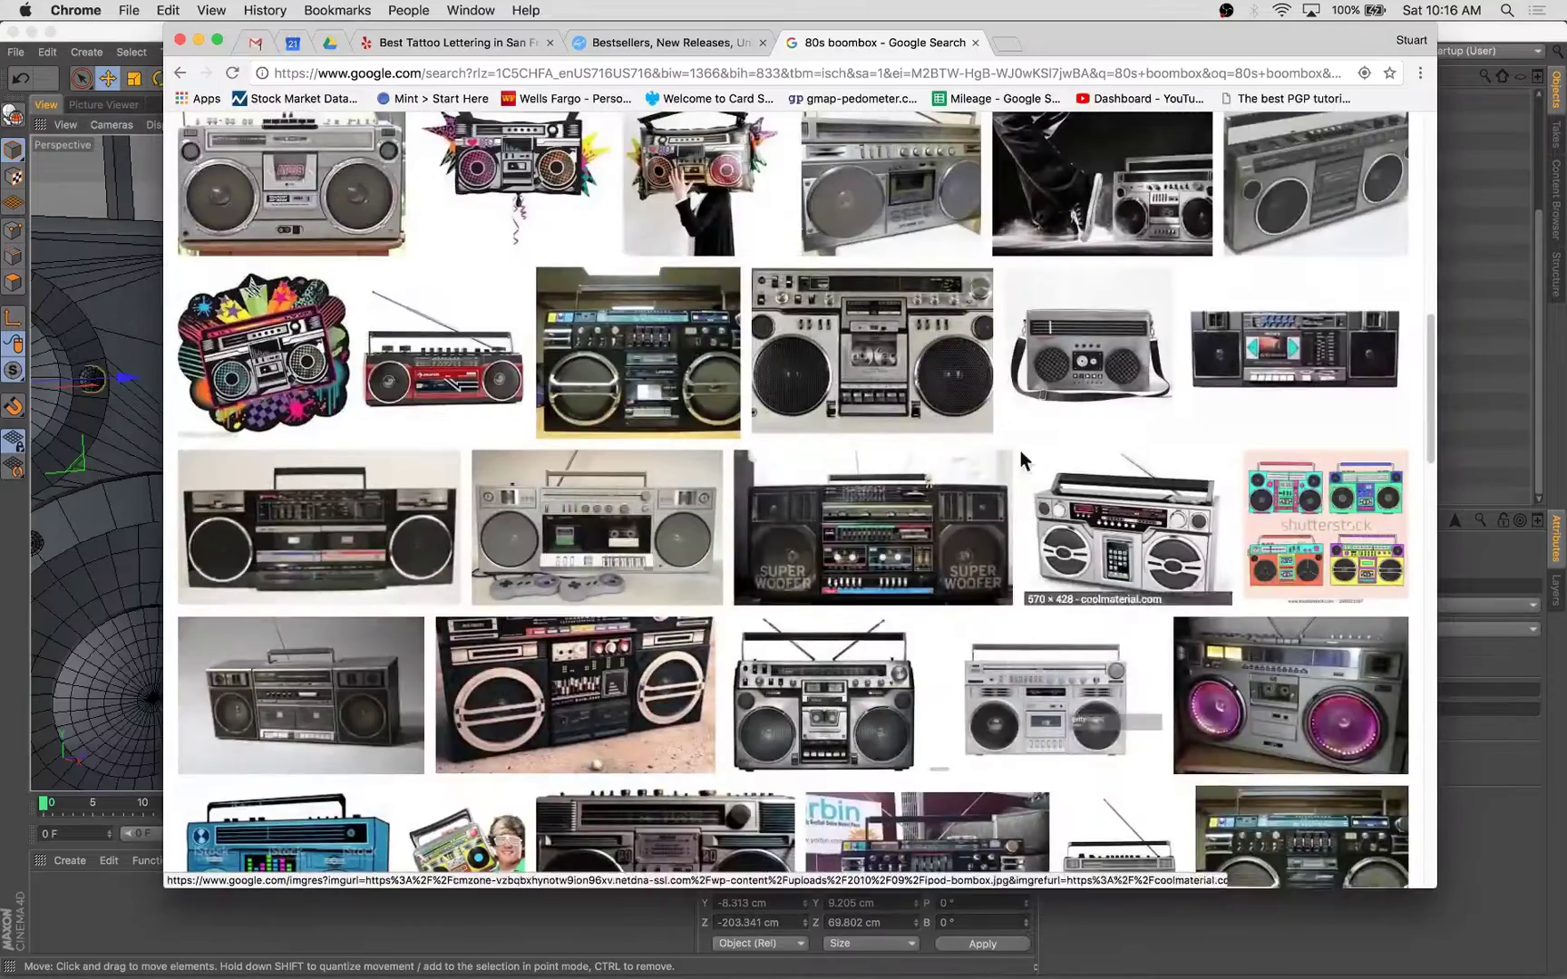
key(super+Tab)
alt+drag(635, 408, 479, 307)
scroll(719, 598, up, 3)
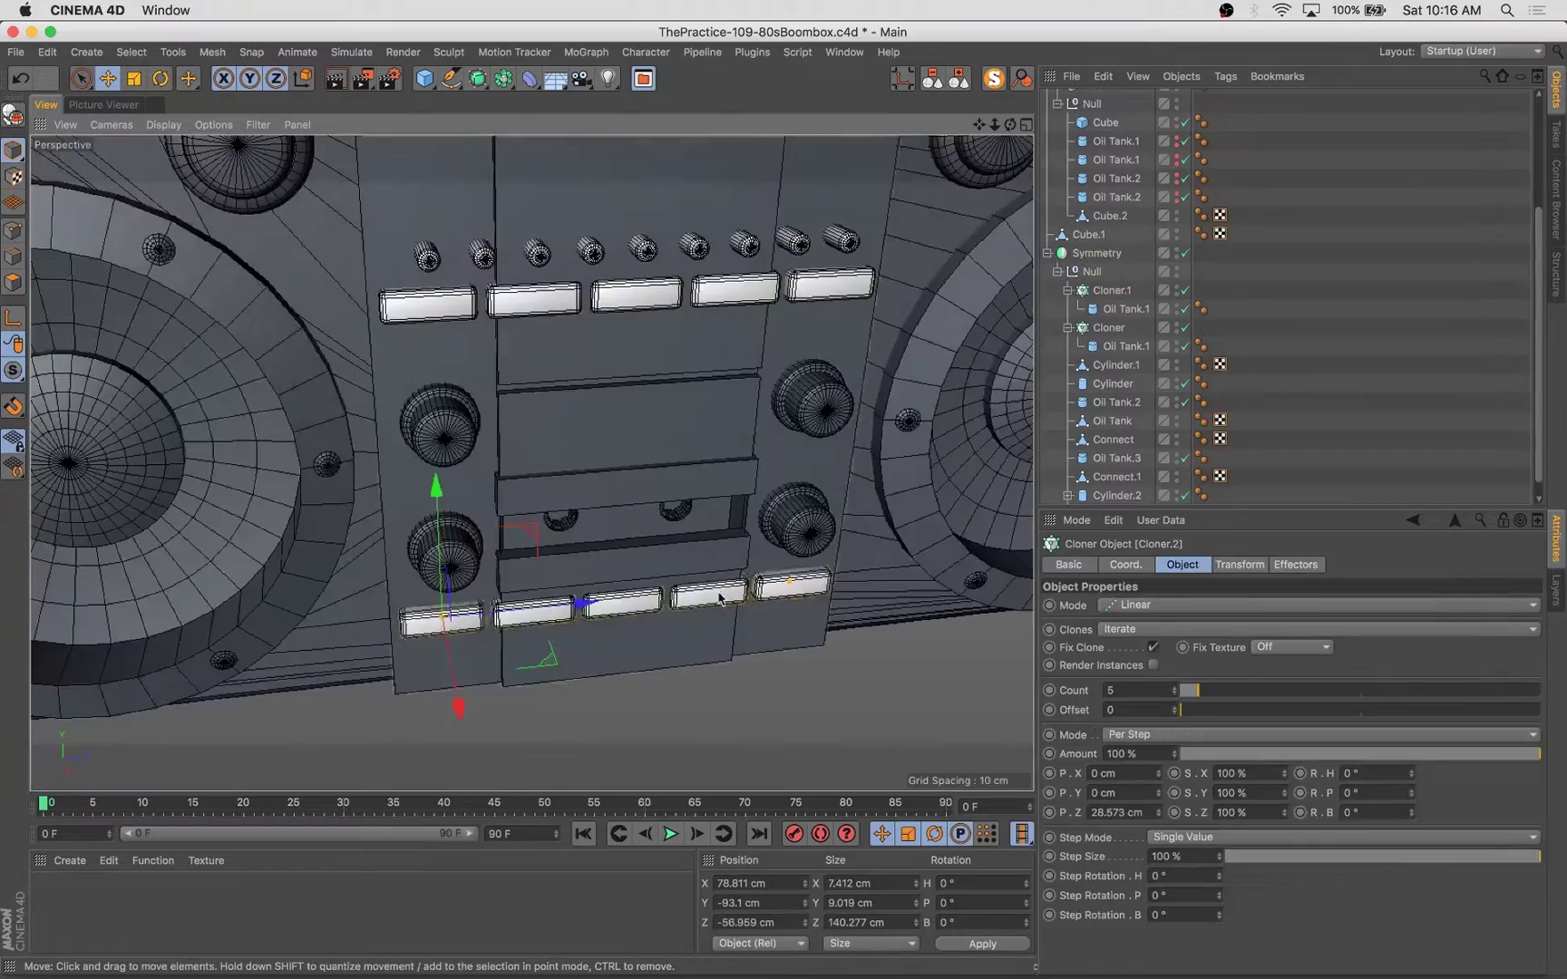
mouse_move(718, 599)
mouse_down()
mouse_move(615, 613)
mouse_move(570, 647)
mouse_up()
Step: Shrink the copied button row to about 76 cm wide below the cassette window and compare it with the GPO Brooklyn photo in Chrome
key(super+Tab)
key(super+Tab)
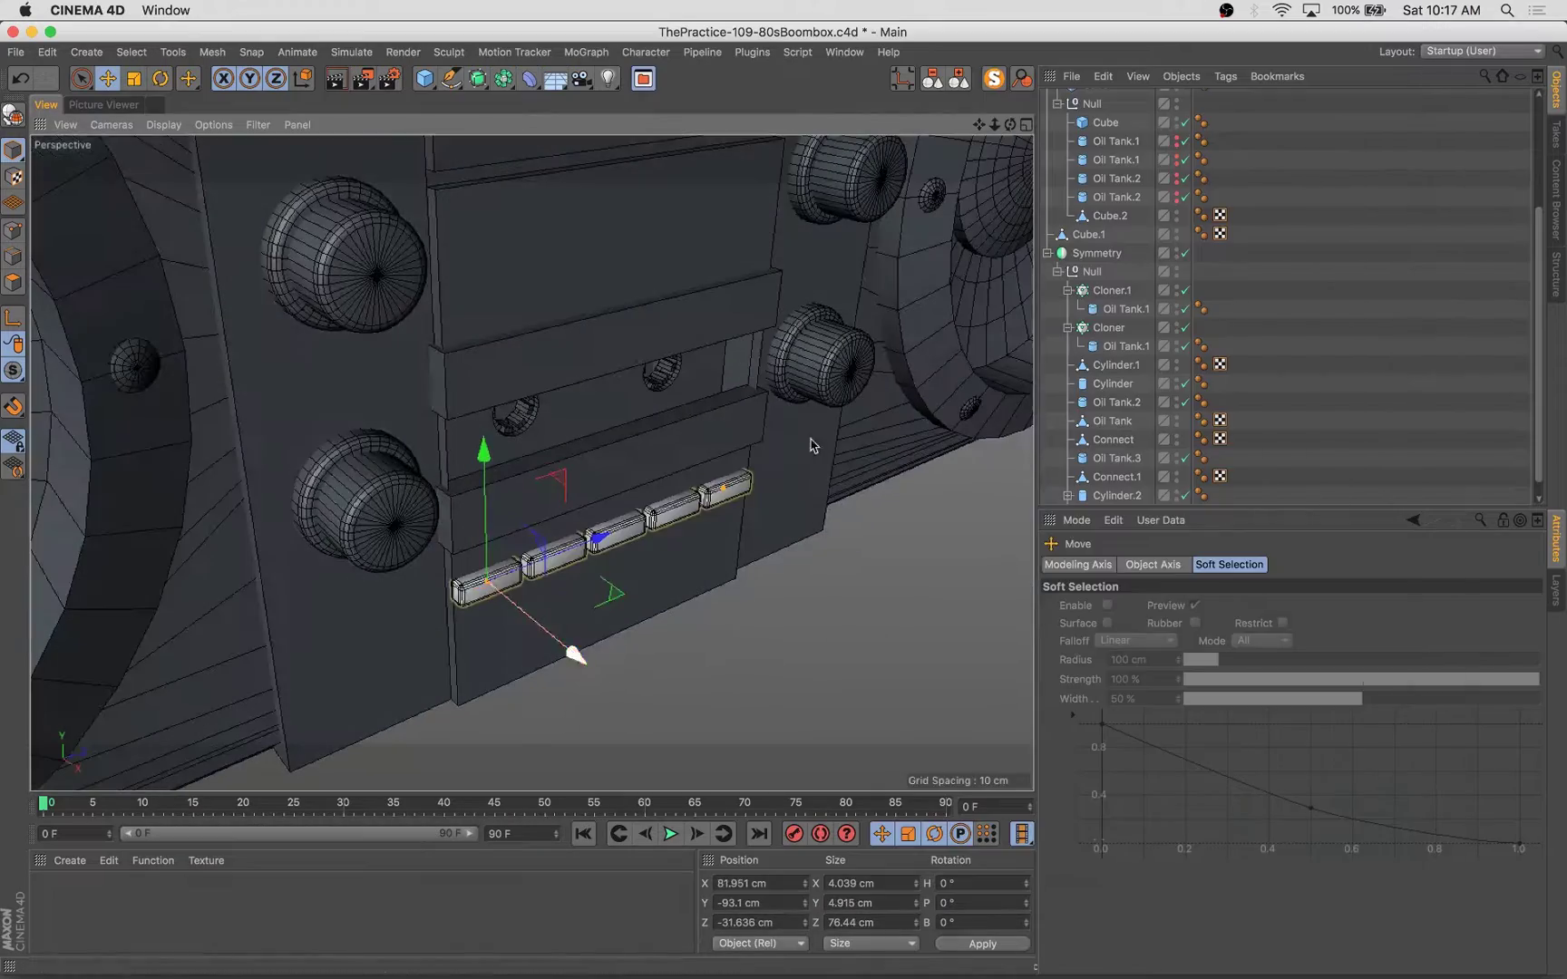
click(508, 608)
click(1092, 98)
key(super+Tab)
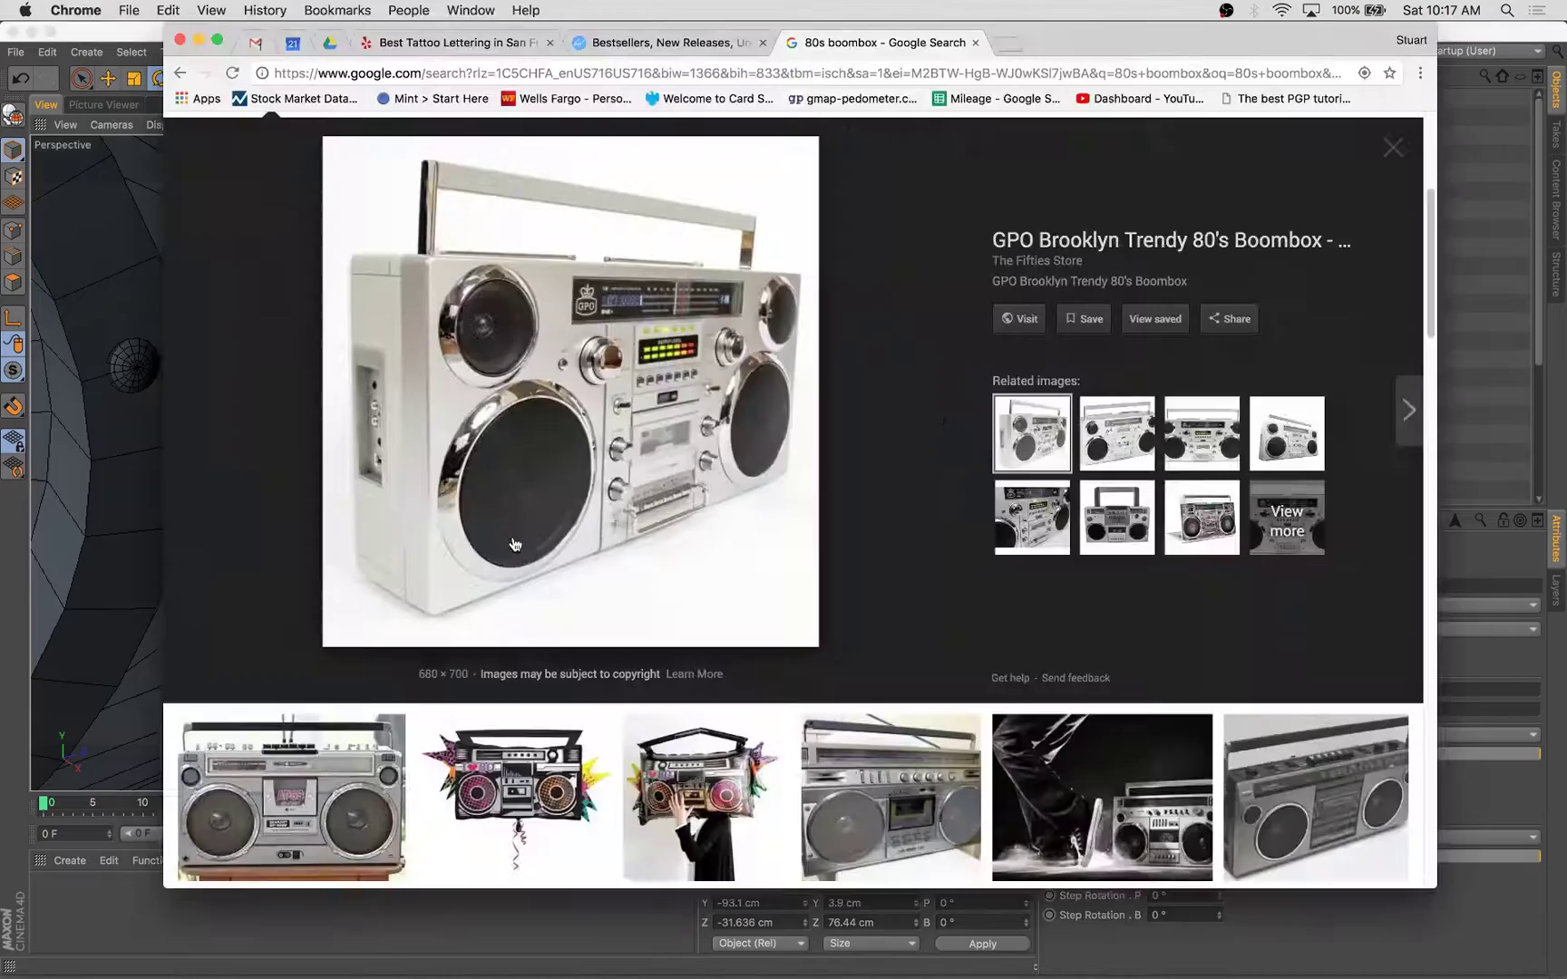
key(super+Tab)
Step: Reposition the cassette key row and duplicate the key's cube inside its cloner, offsetting it vertically to form a second tier
alt+drag(580, 580, 535, 507)
drag(518, 536, 507, 514)
key(e)
ctrl+drag(1099, 117, 1111, 124)
drag(438, 390, 441, 414)
Step: Resize and place the two stacked cubes as stepped cassette keys, with Cube.3 about 15.1 cm deep
alt+drag(562, 562, 508, 490)
drag(567, 510, 508, 526)
drag(521, 554, 504, 548)
drag(430, 403, 432, 420)
drag(451, 494, 451, 503)
alt+drag(508, 635, 377, 721)
Step: Refine the placement of the upper key cube Cube.3 over the lower tier
click(1091, 98)
click(1100, 117)
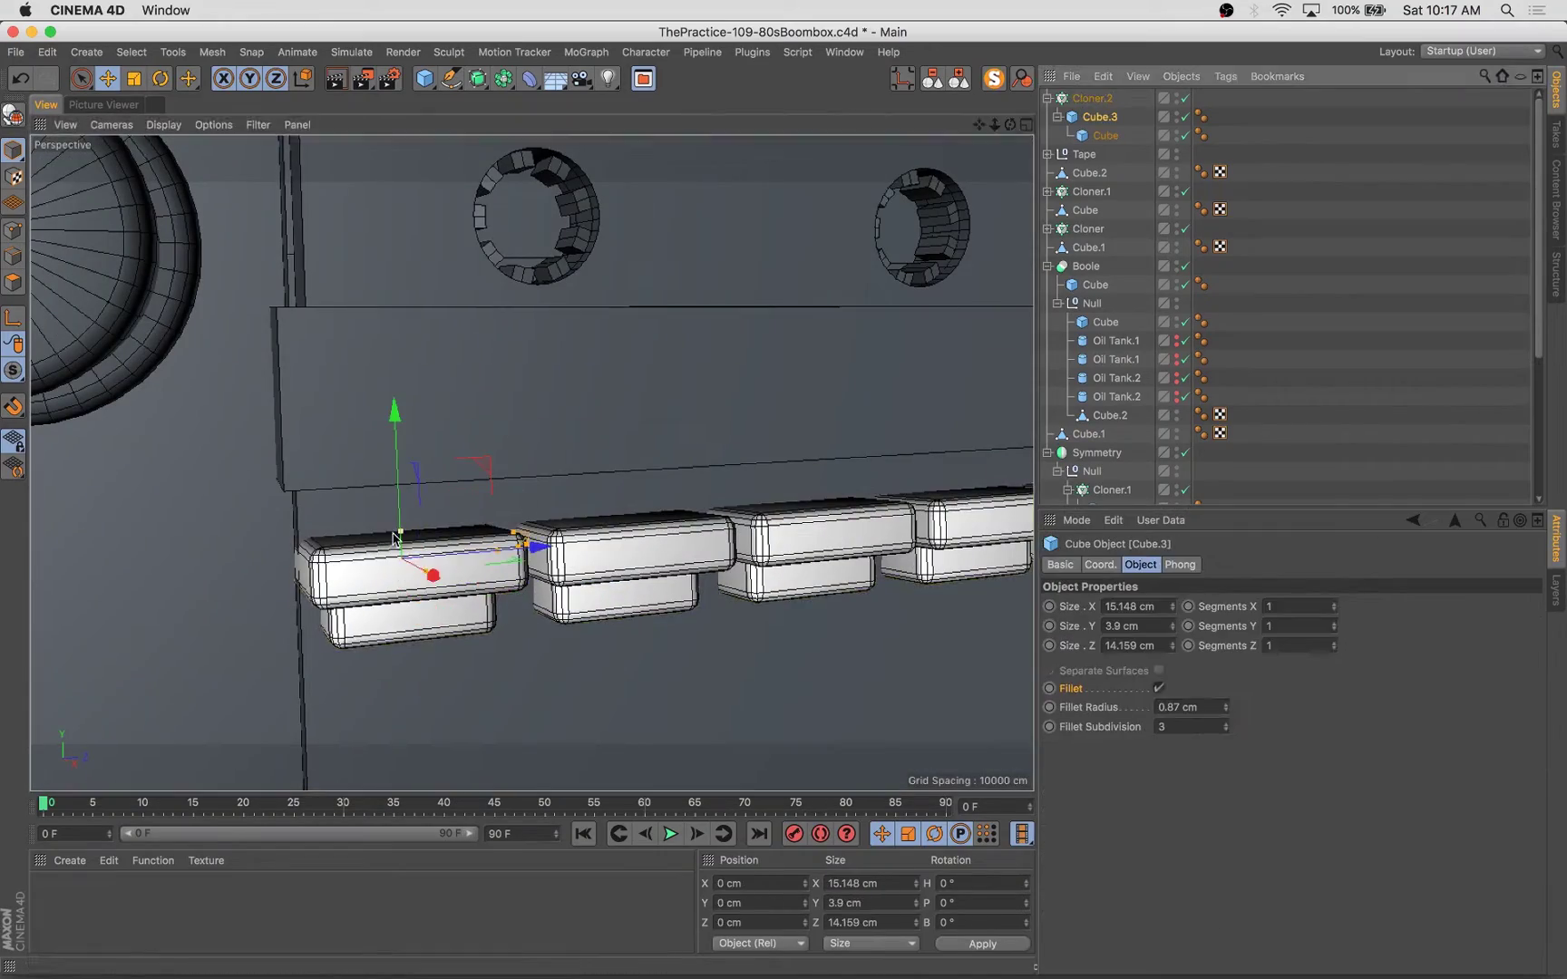
click(408, 675)
drag(399, 533, 634, 480)
click(1106, 135)
Step: Tilt the cassette key cloner to a bank of about -7.6° and save the scene
click(1091, 98)
alt+drag(871, 508, 843, 562)
alt+right_drag(843, 562, 678, 567)
key(super+s)
alt+drag(678, 566, 671, 389)
alt+right_drag(671, 390, 745, 350)
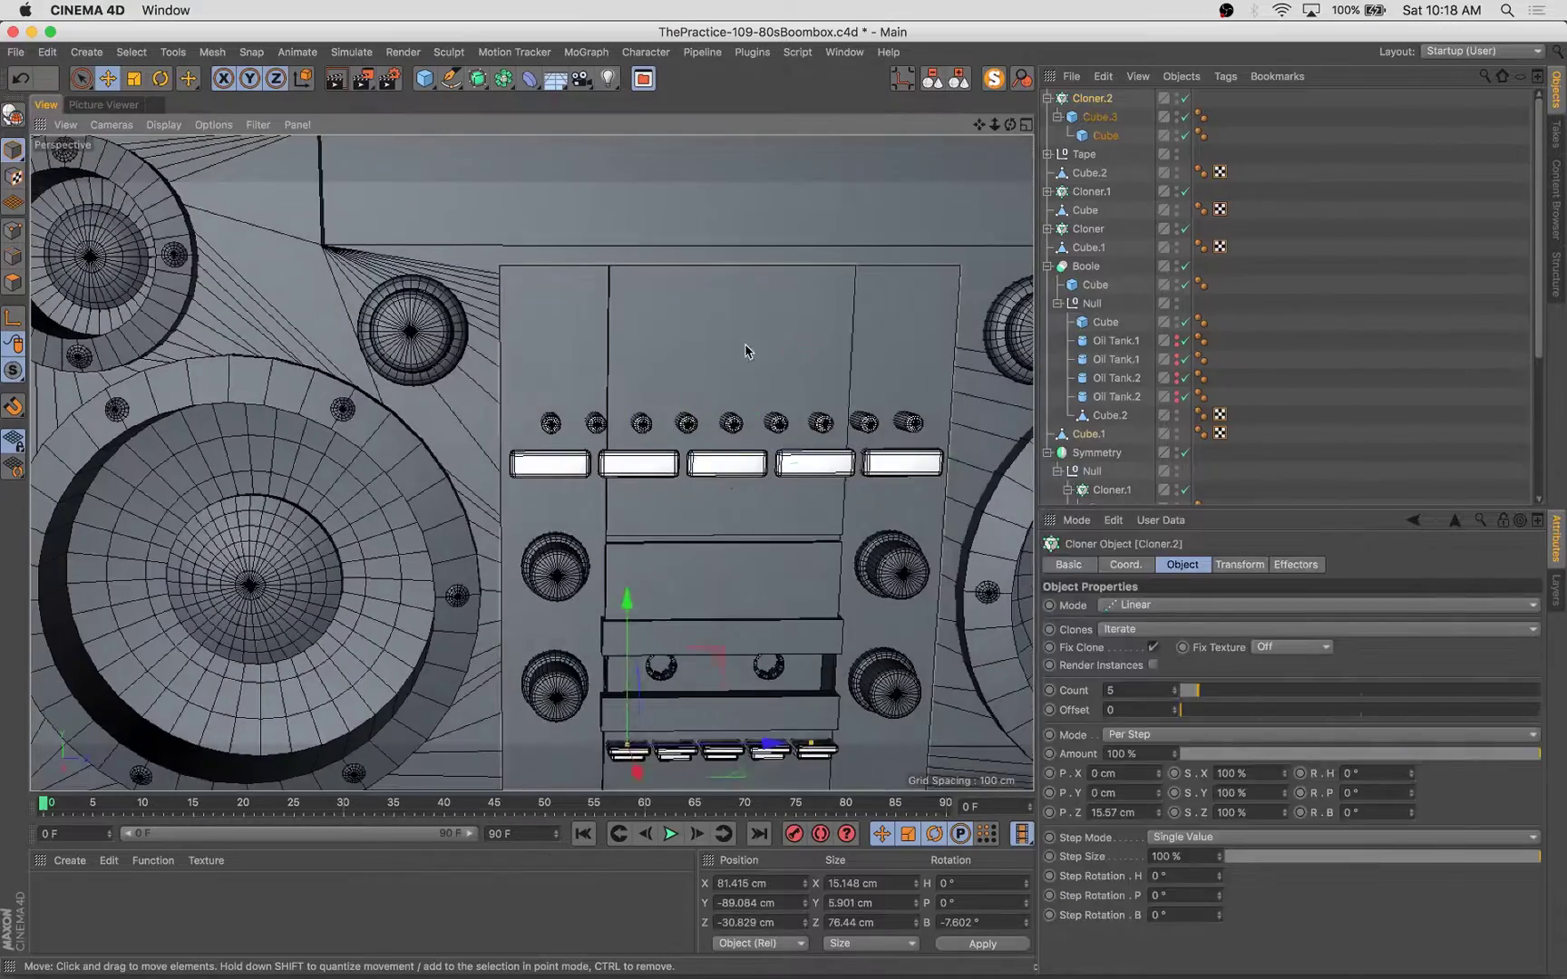
Step: Select the centre front polygon of panel Cube.1 above the cassette deck and split it into a separate object
click(1086, 265)
click(1088, 433)
click(13, 283)
click(736, 415)
right_click(707, 428)
click(757, 789)
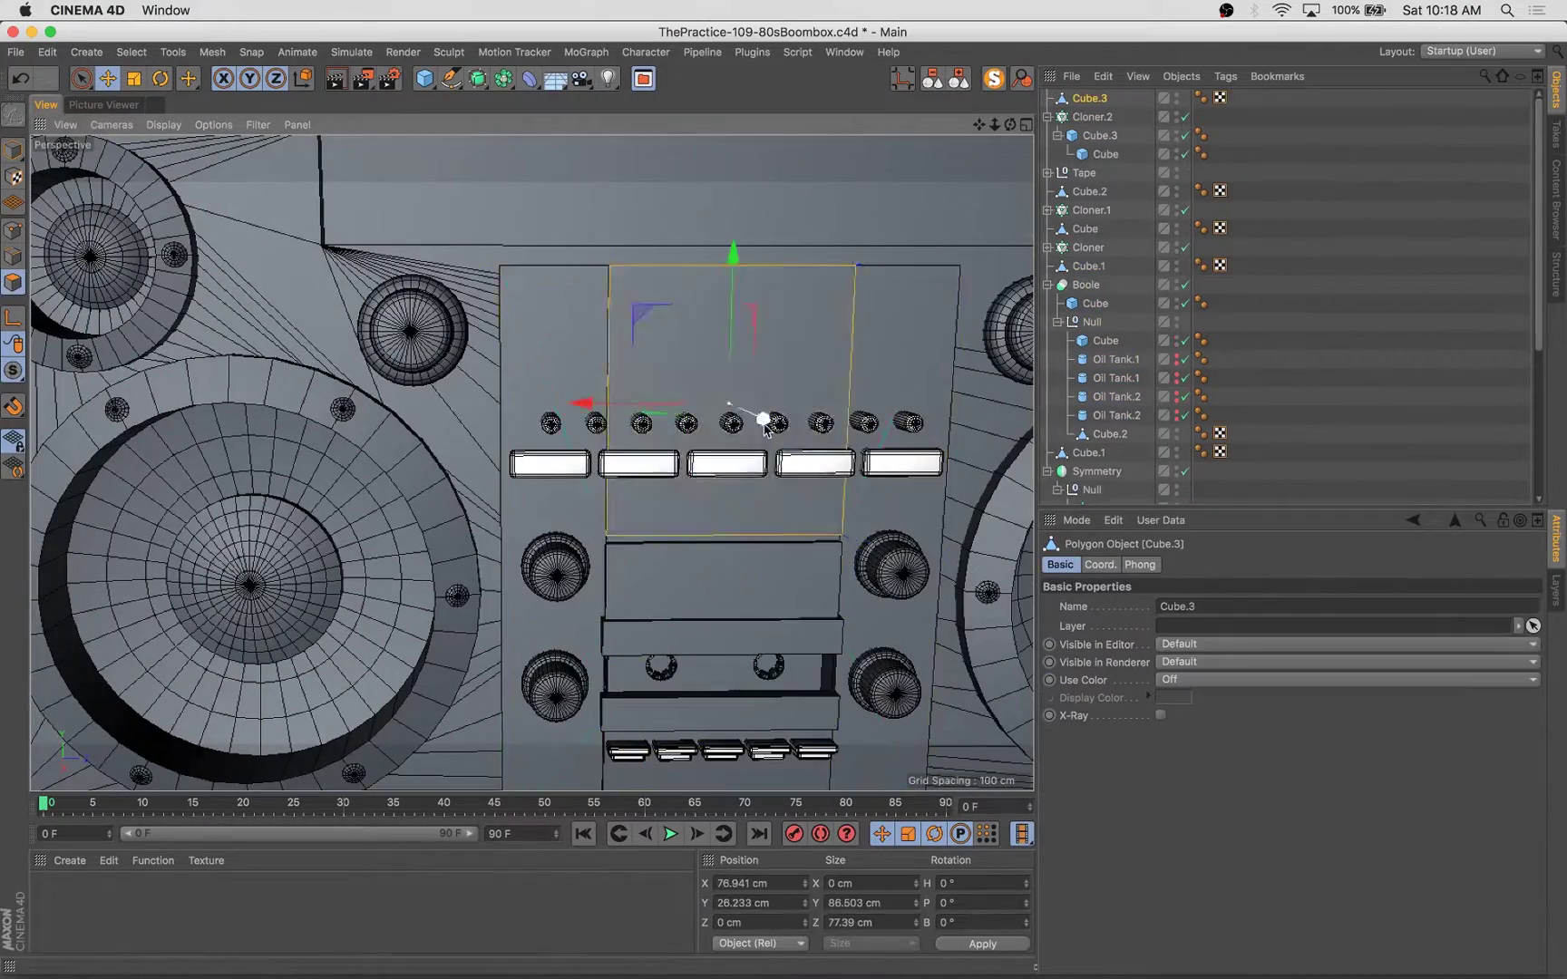
Step: Scale and move the split panel into a display about 33 cm high and 75 cm wide above the small knobs
alt+drag(762, 420, 843, 426)
key(t)
drag(736, 250, 739, 204)
Step: Extrude the display panel into a slab about 2 cm thick and return to moving the whole object
key(d)
click(1311, 684)
drag(195, 213, 231, 210)
click(12, 150)
key(e)
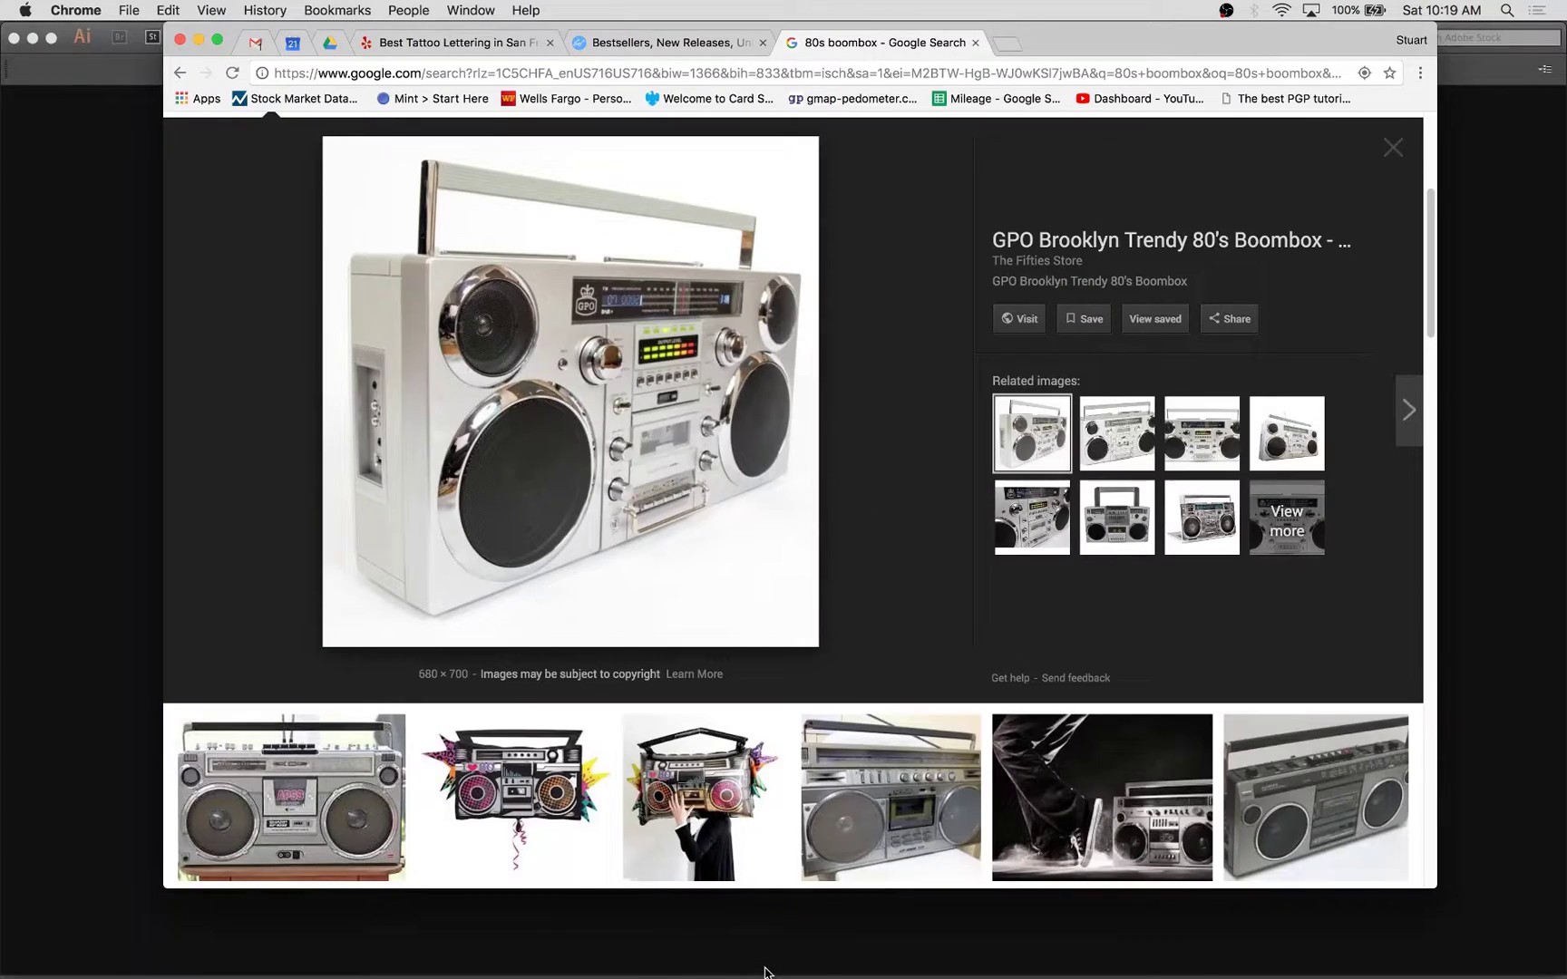
Step: Switch to Adobe Illustrator and create a new document
key(super+Tab)
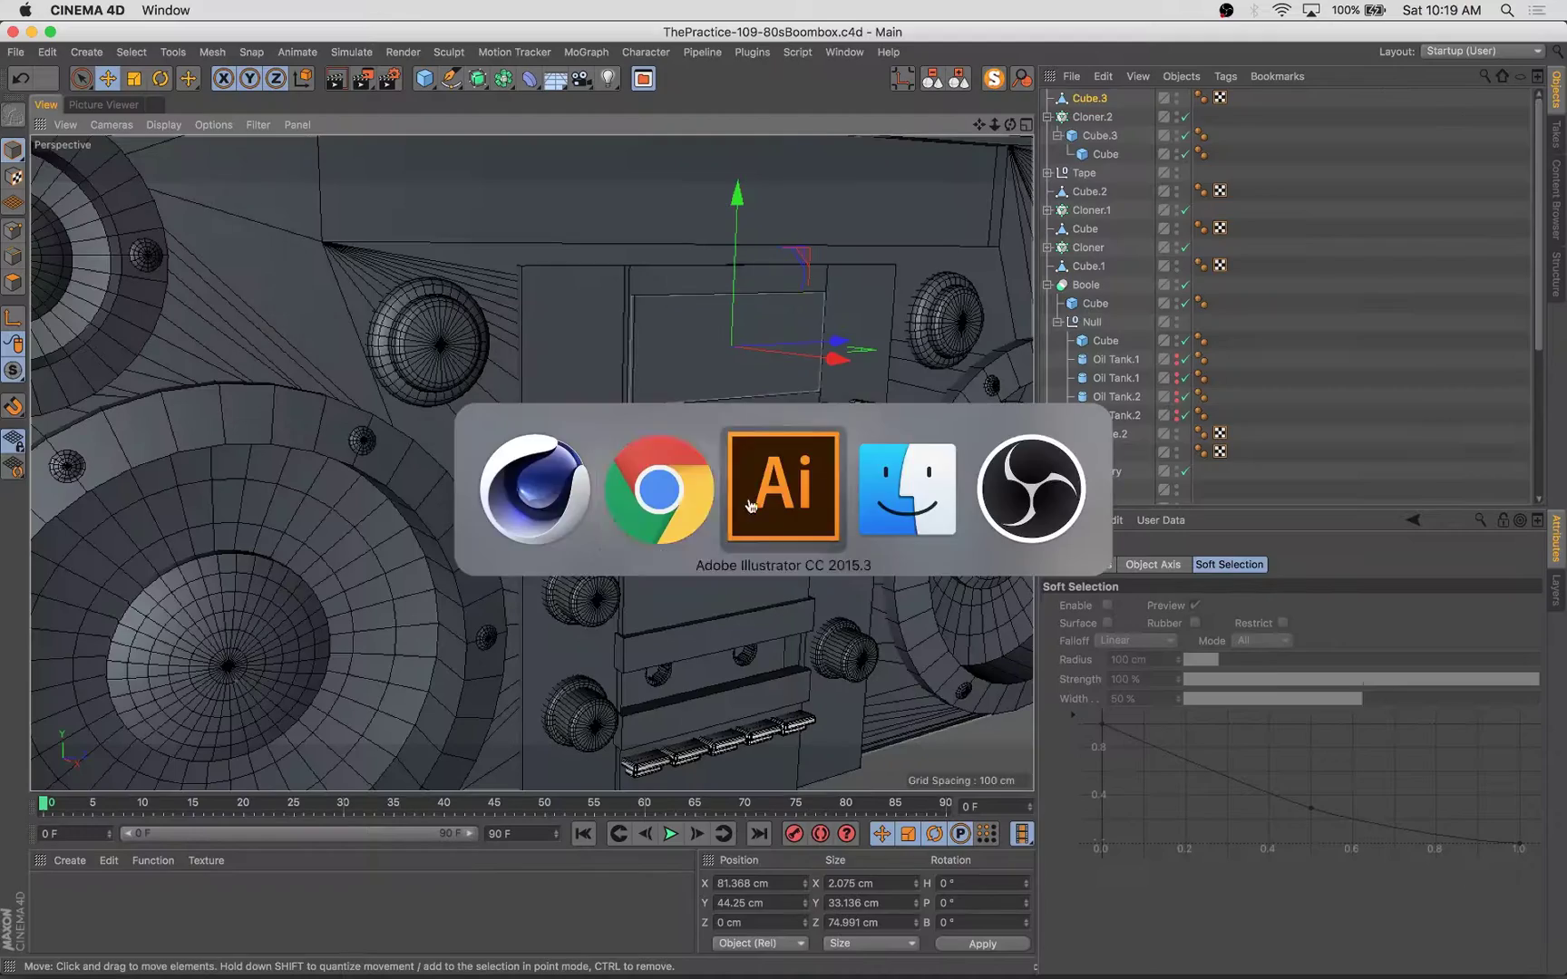
click(750, 506)
key(super+n)
click(525, 498)
Step: Resize the artboard to 3 × 6 in and flip it to landscape
key(shift+o)
double_click(979, 72)
text(3)
key(Tab)
text(6)
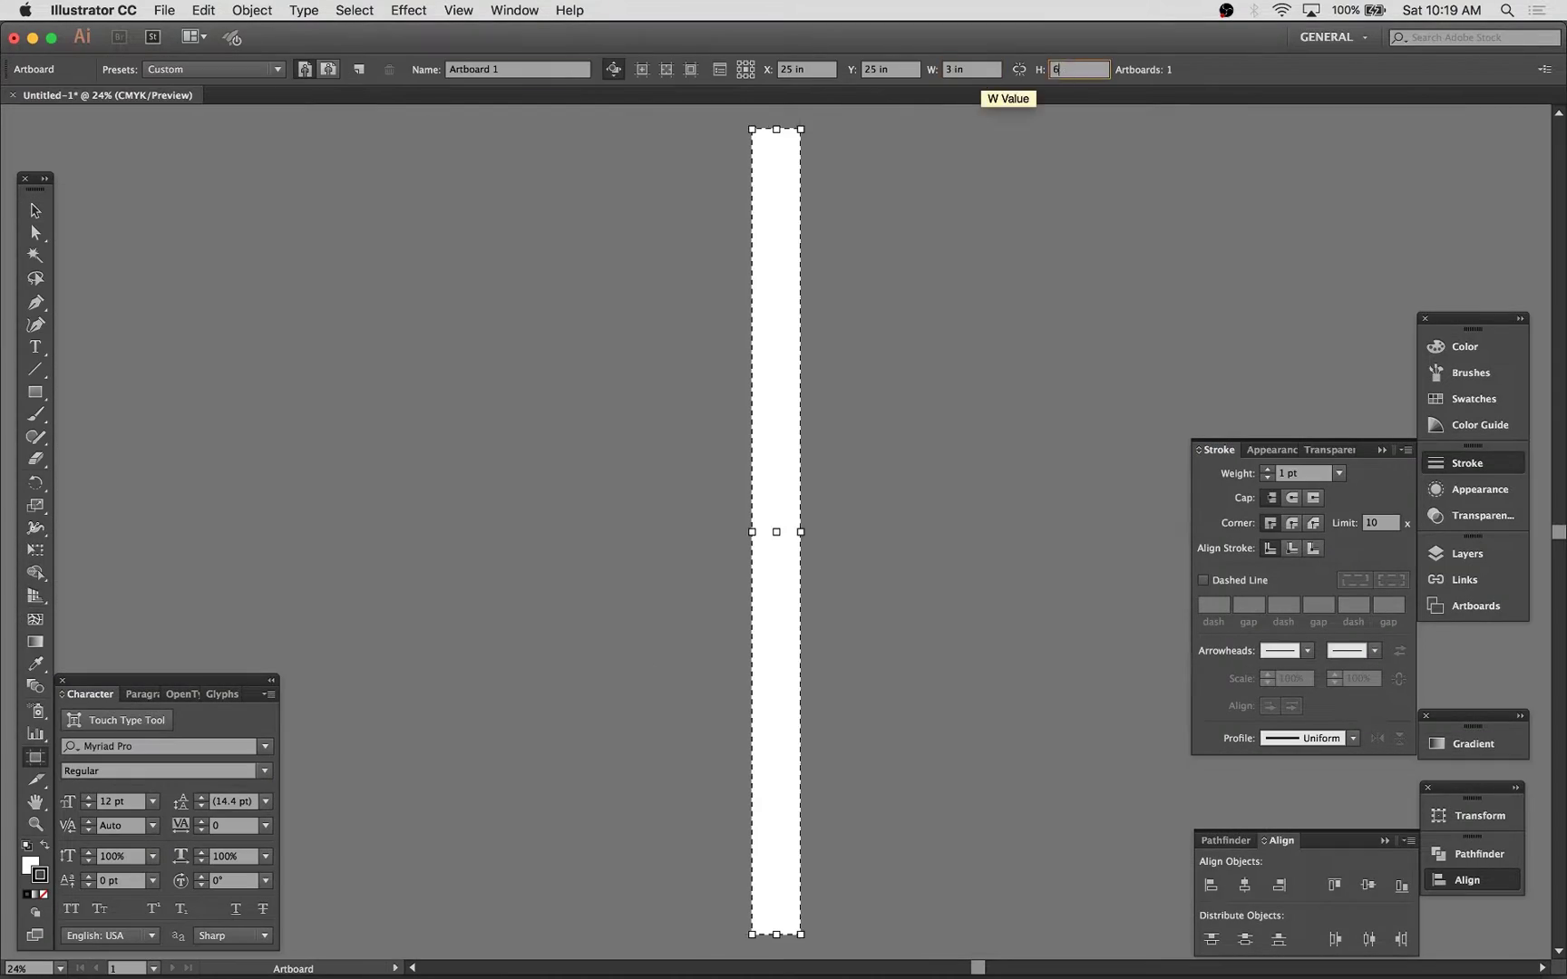
click(328, 69)
key(s)
key(super+0)
key(super+minus)
Step: Draw an even zigzag across the artboard with the Pen tool, extend it with a copy and remove the surplus anchor at the joint
key(p)
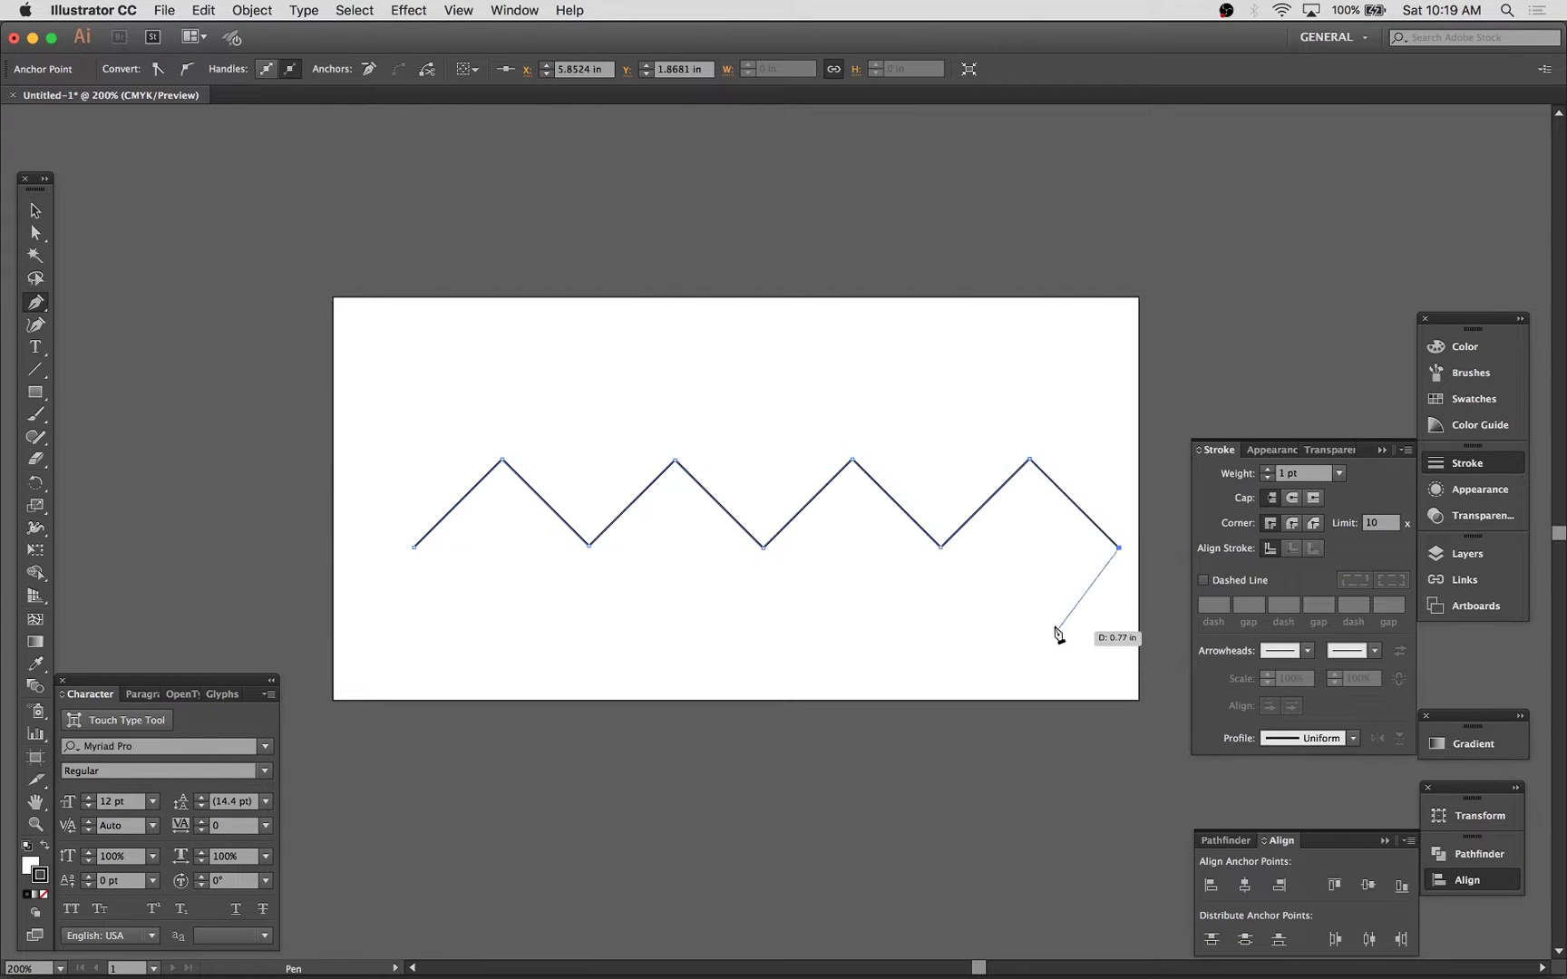
drag(858, 547, 795, 581)
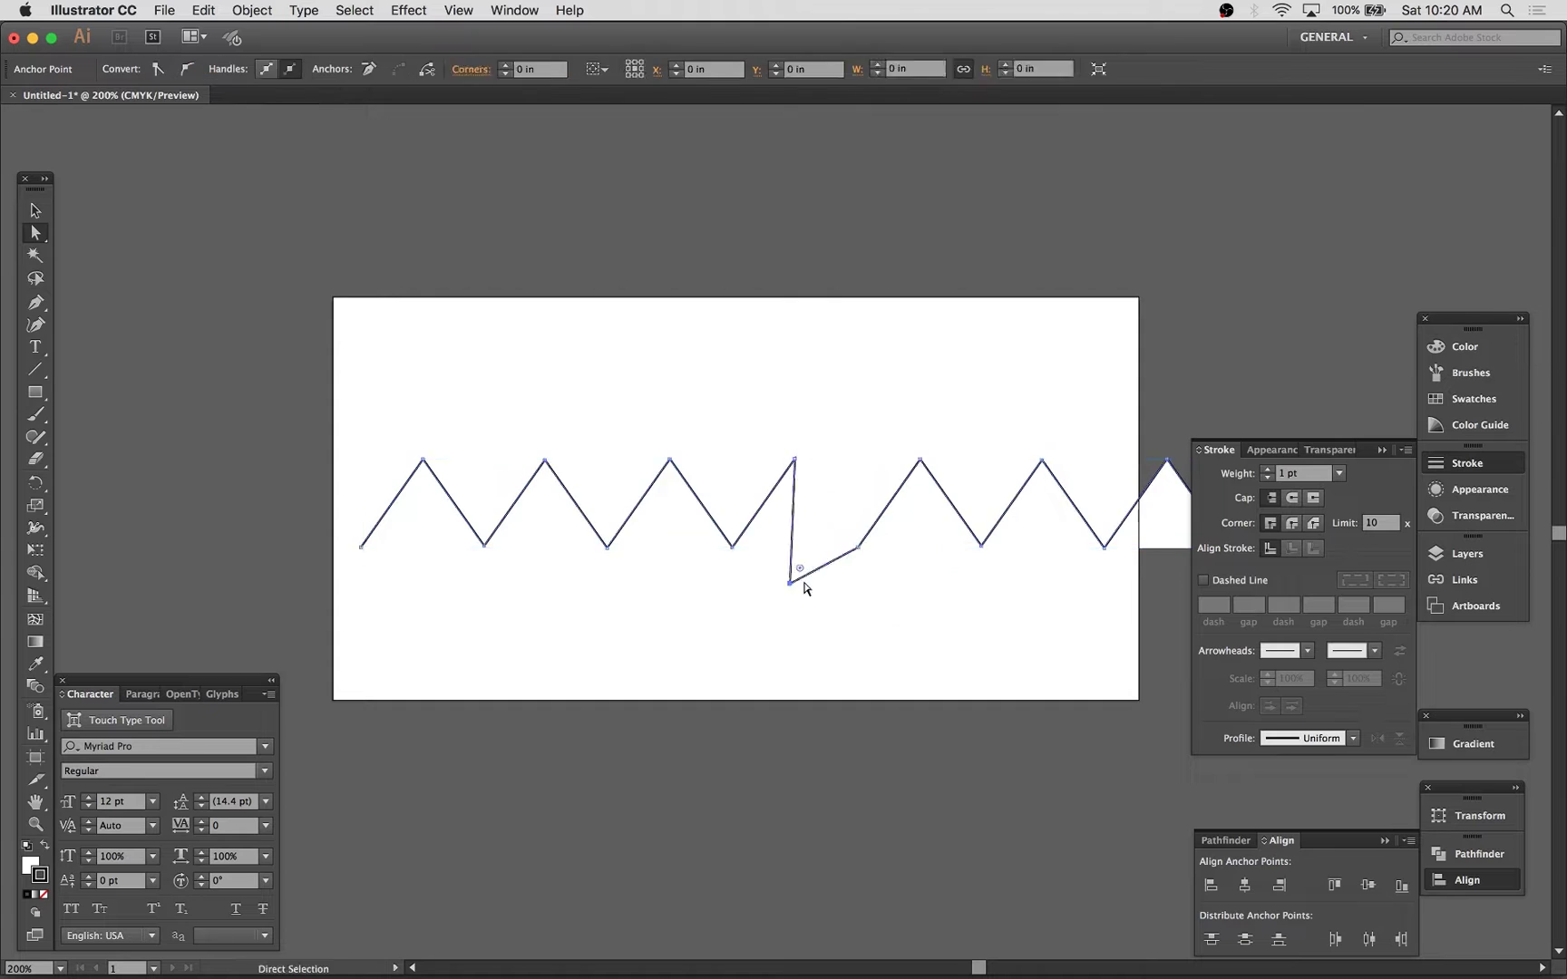
key(super+z)
alt+scroll(849, 552, up, 5)
key(minus)
click(902, 522)
Step: Trim the zigzag to seven peaks and centre it horizontally on the artboard
key(a)
alt+scroll(877, 567, down, 5)
drag(984, 358, 1208, 613)
key(v)
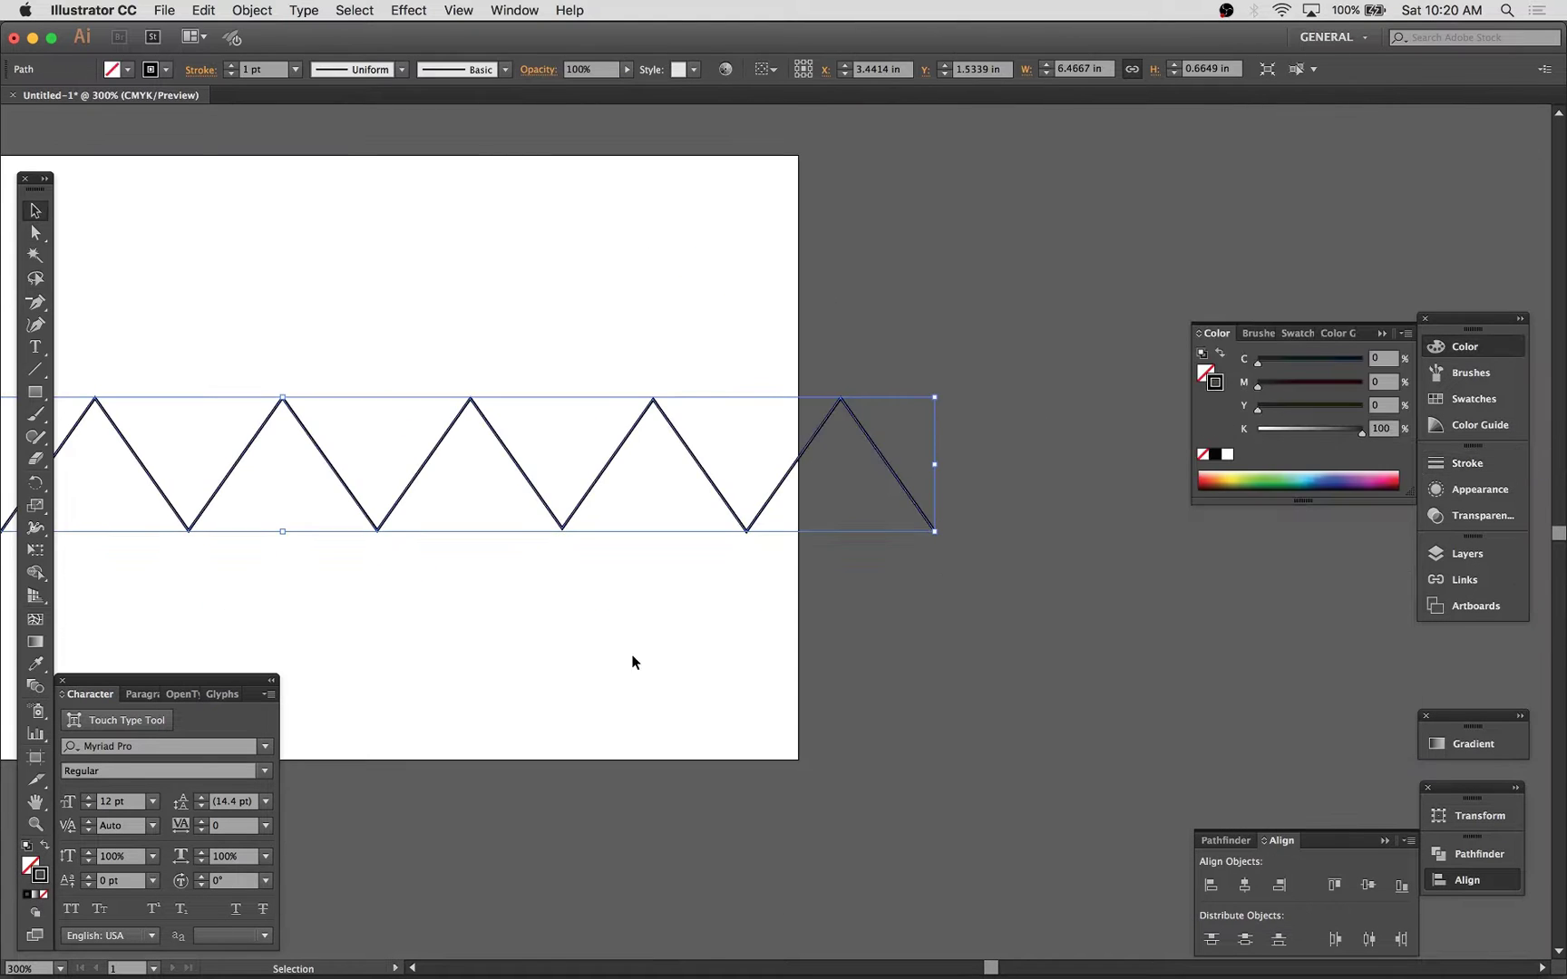
key(super+1)
click(1389, 950)
click(1450, 929)
click(1245, 842)
scroll(651, 647, up, 3)
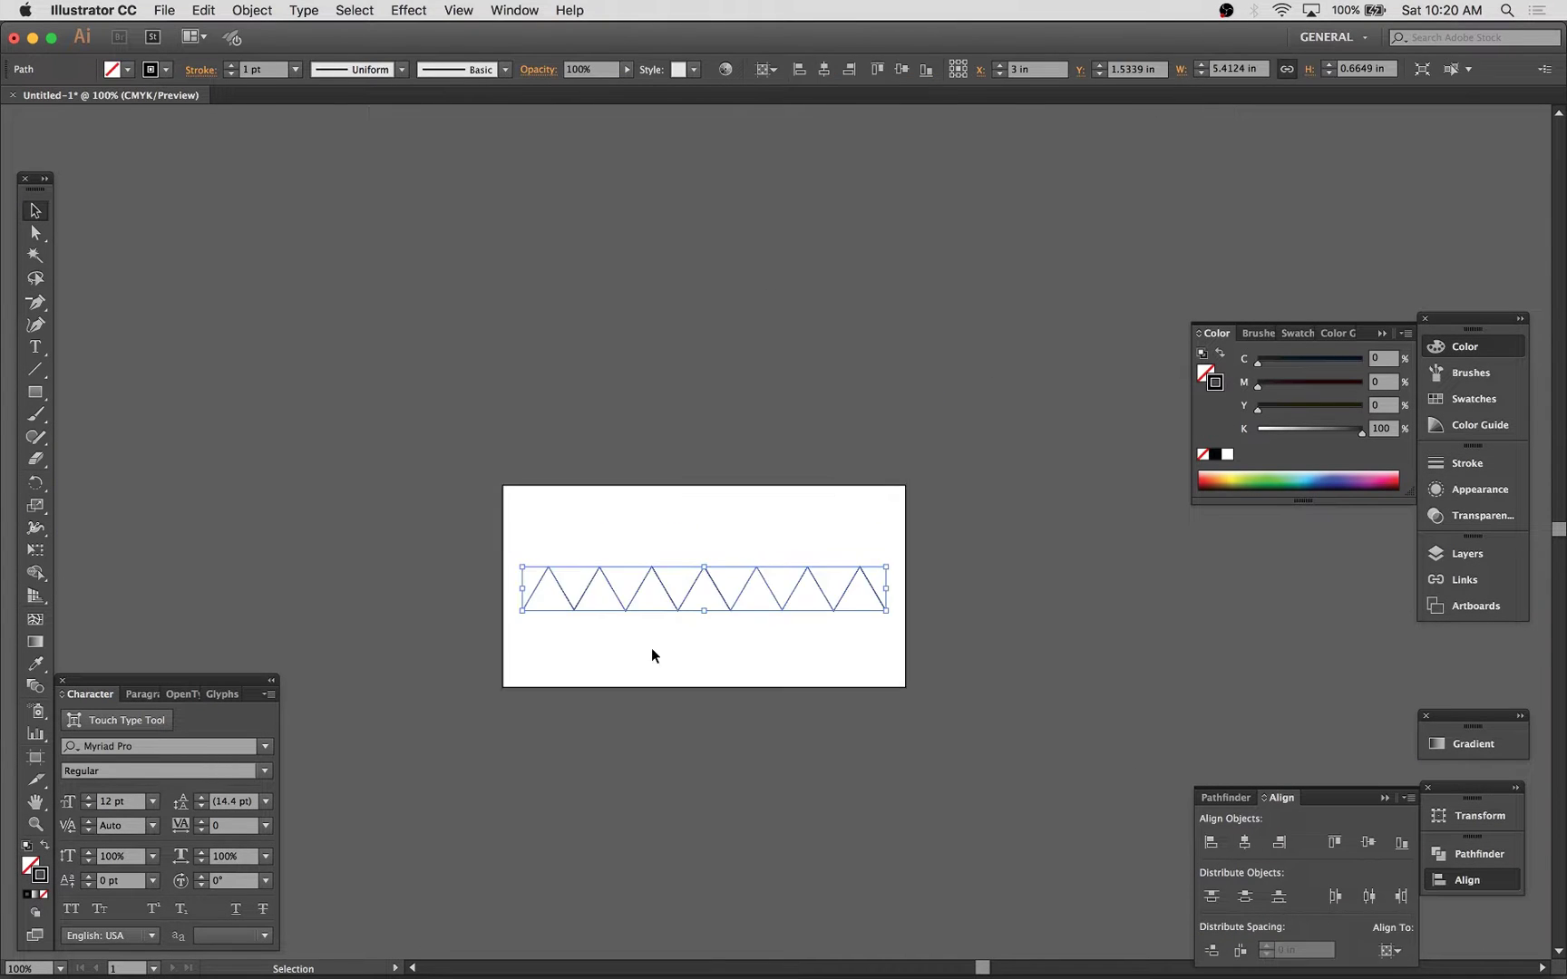
Step: Round all peaks and valleys of the zigzag into a smooth wave
alt+scroll(653, 648, up, 1)
key(a)
drag(712, 501, 711, 524)
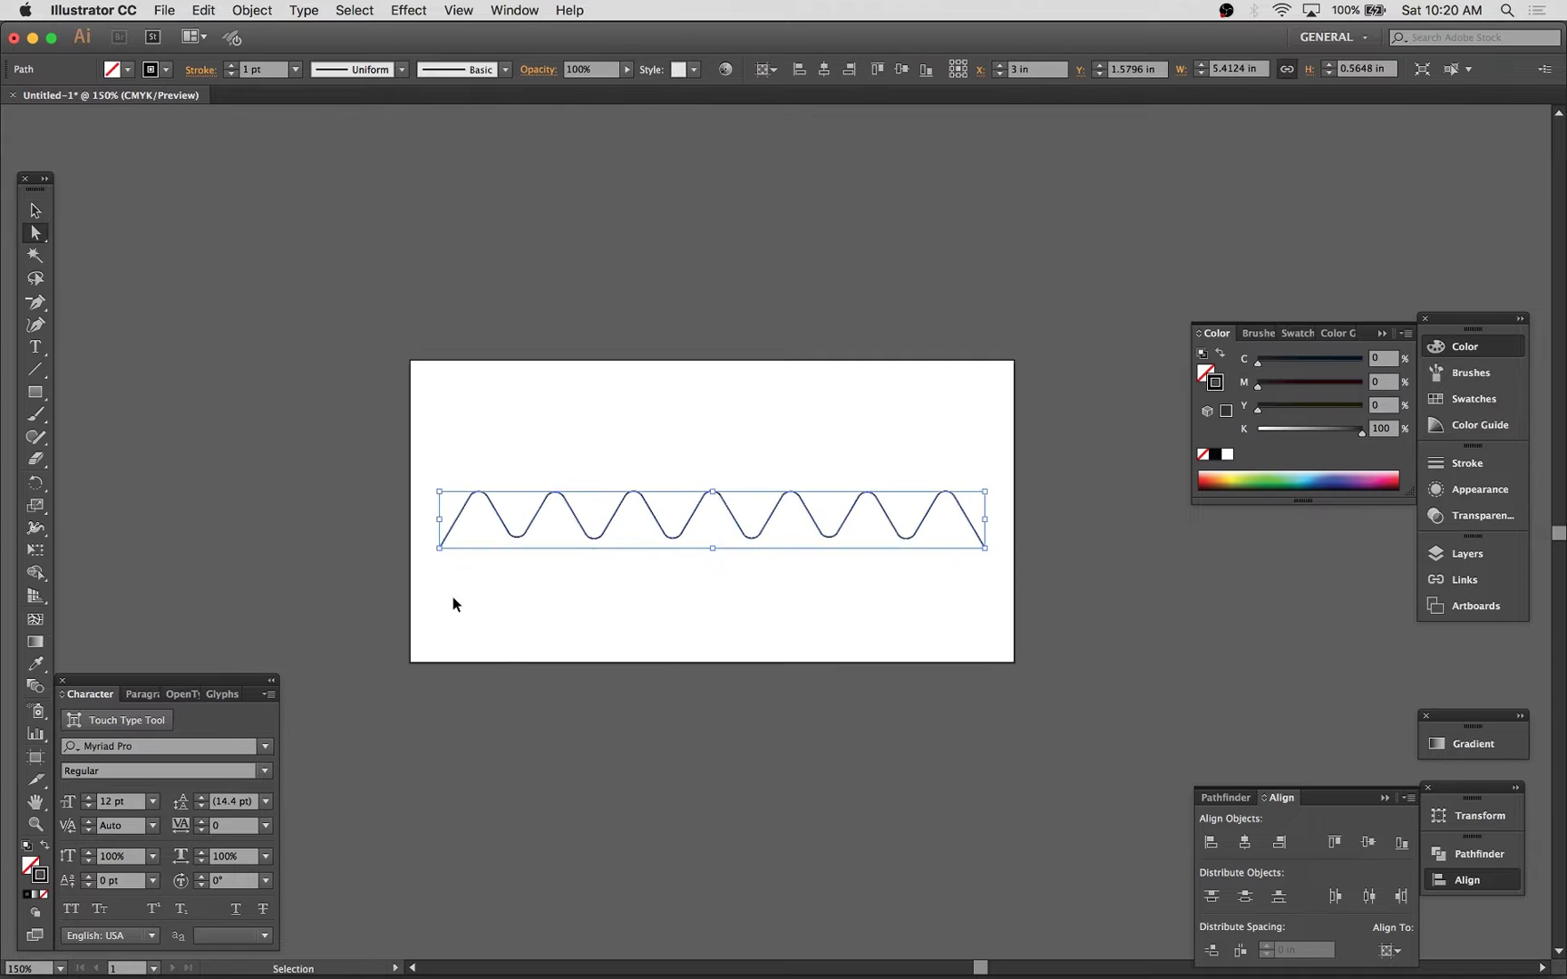
Step: Vary the heights of the wave's peaks and valleys and set its stroke weight to 5 pt
key(v)
click(609, 530)
click(1466, 463)
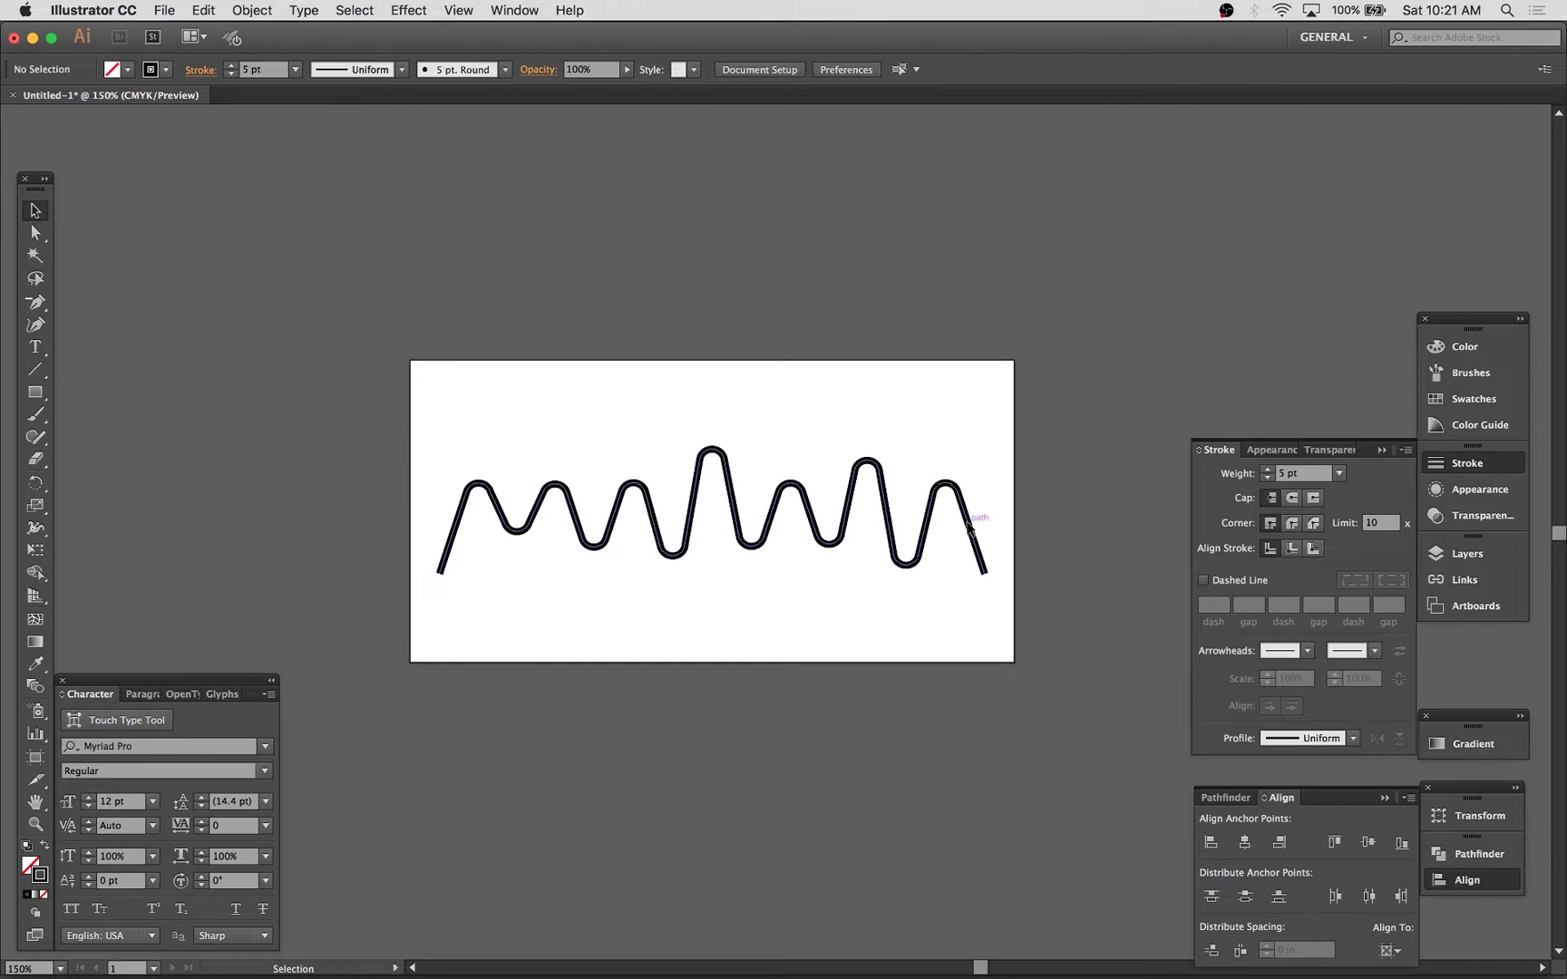
Step: Give the enlarged wave a 9 pt stroke in 100% cyan with round ends and save as ThePractice-109-80sBoombox-DIALS.ai
click(1443, 348)
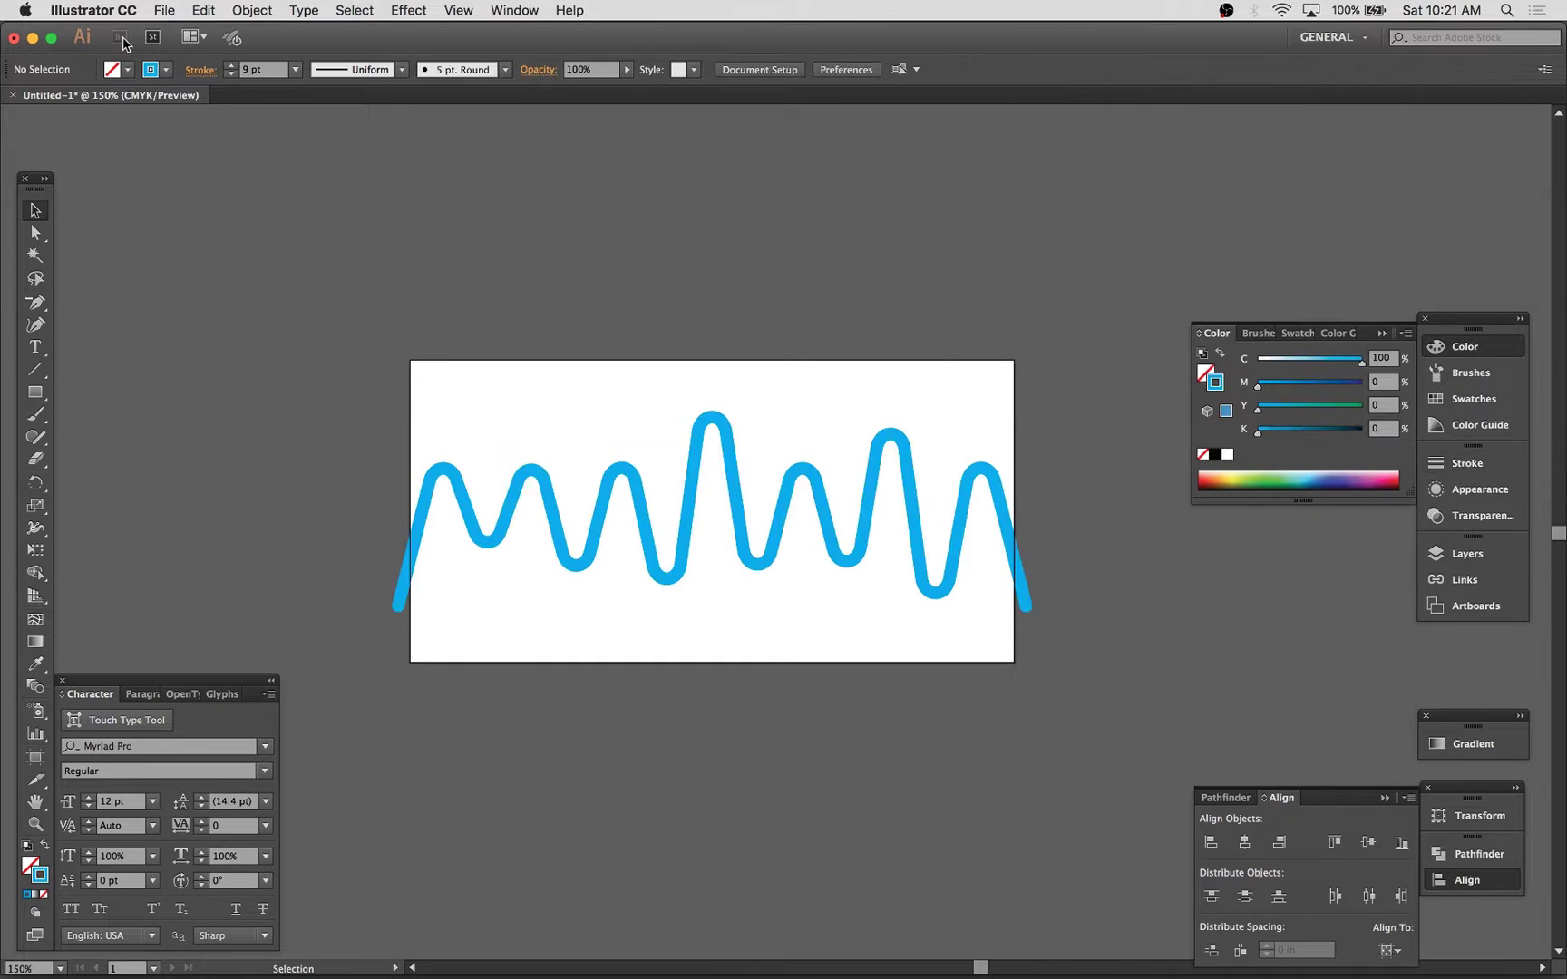
key(super+s)
key(Return)
key(Return)
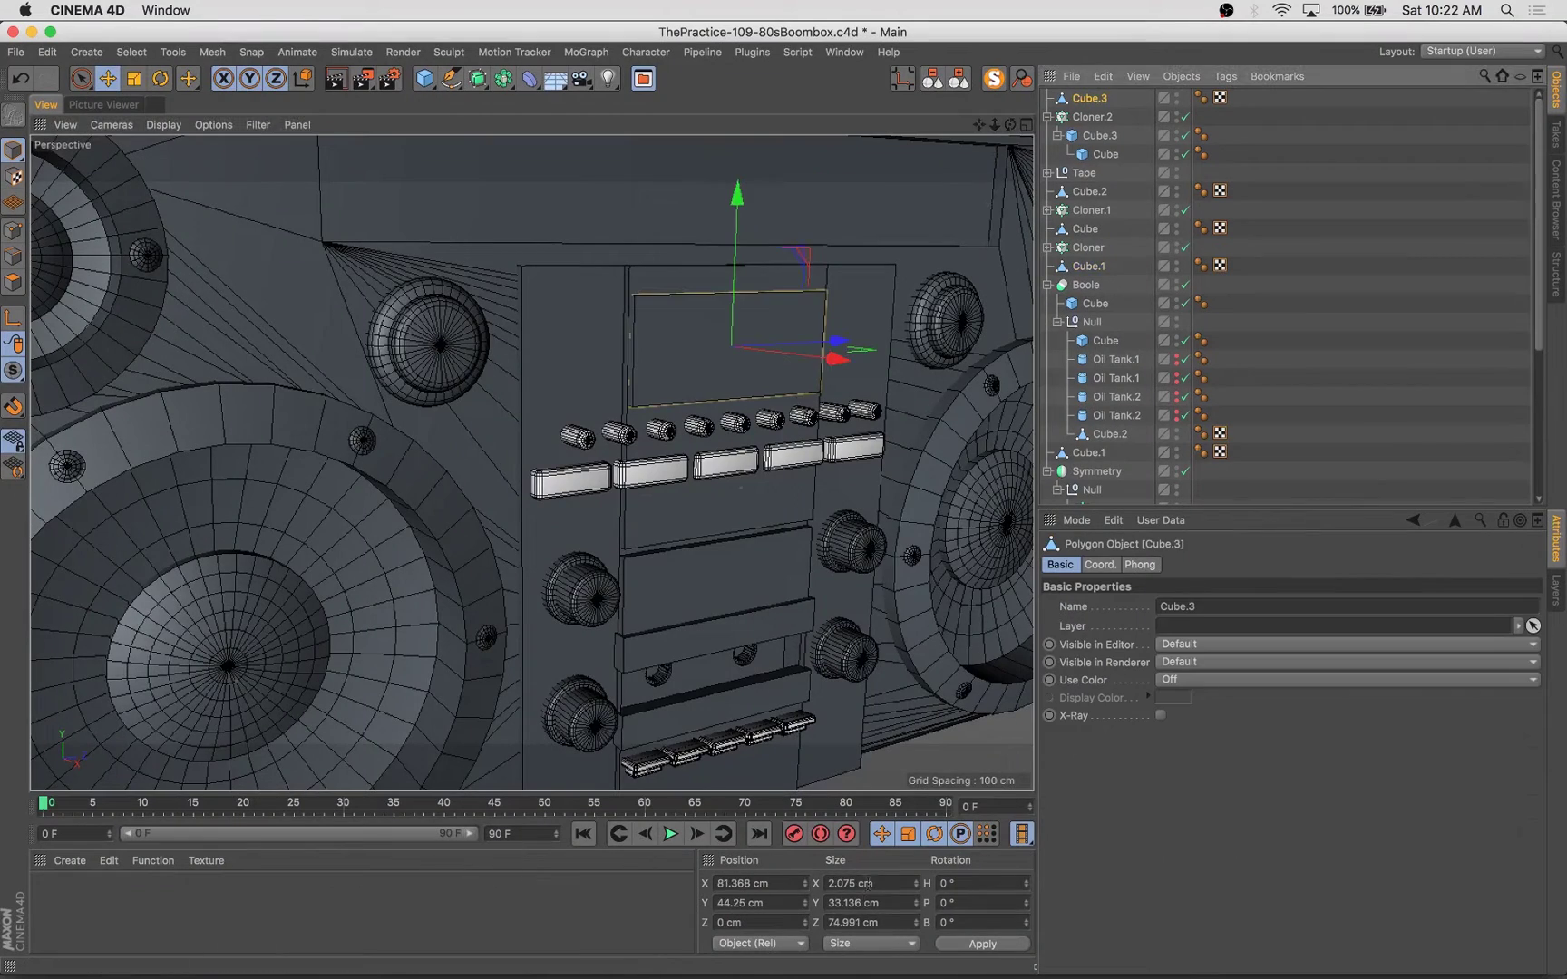
Step: Adjust the display panel's scale in Cinema 4D and resize the Illustrator artboard to 7.4 × 3.3 in
key(t)
drag(735, 262, 735, 254)
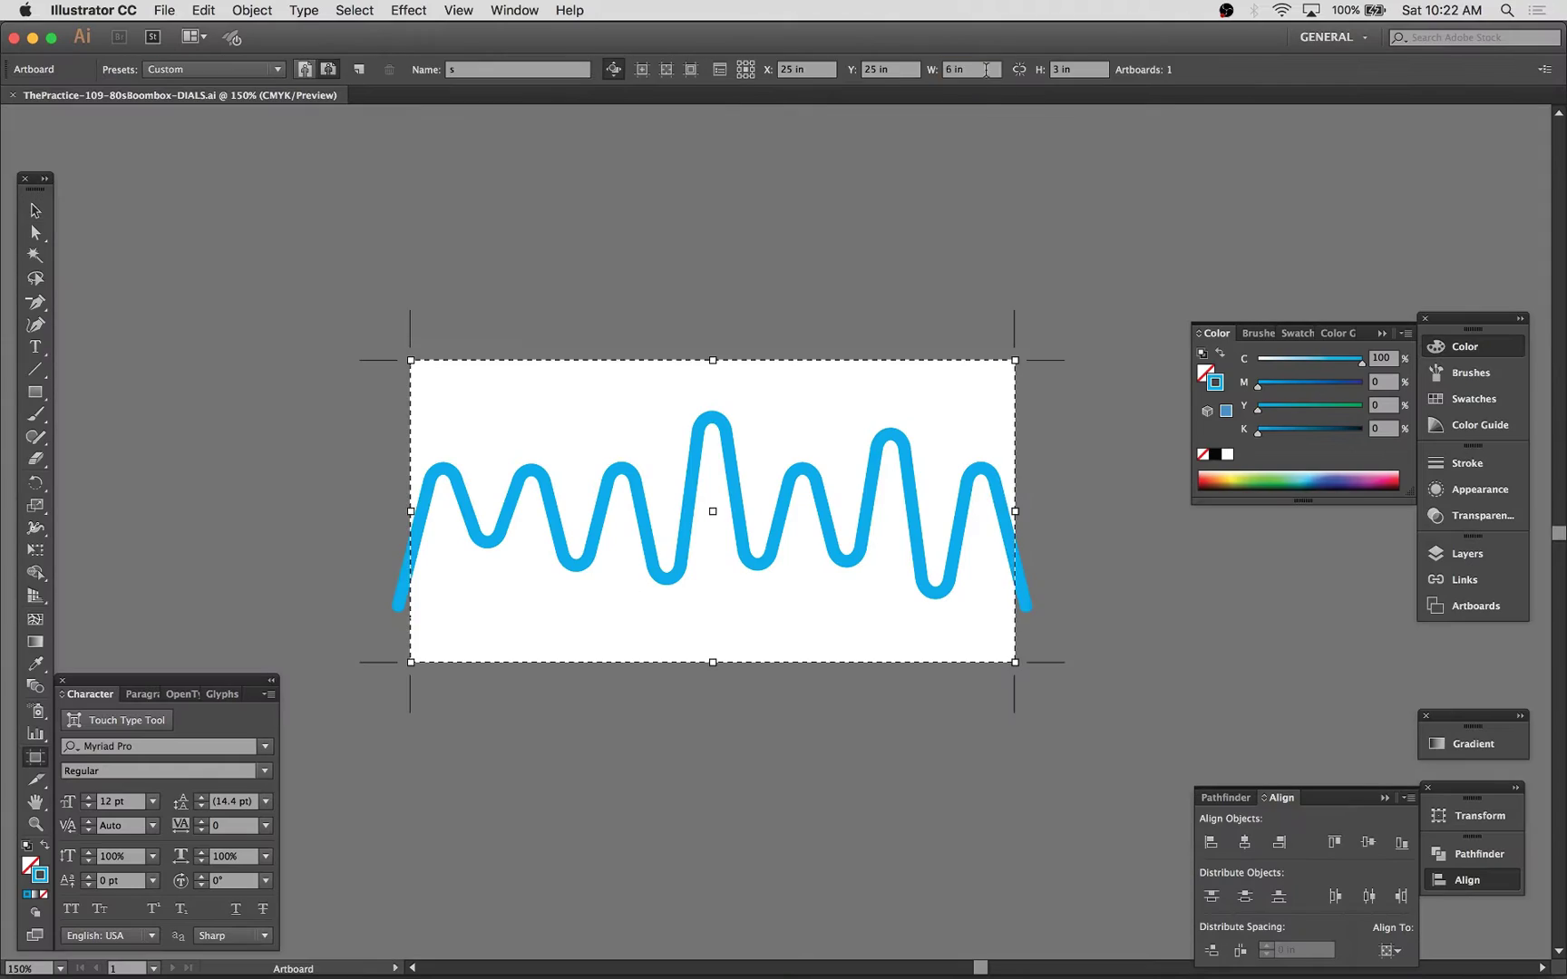
key(Tab)
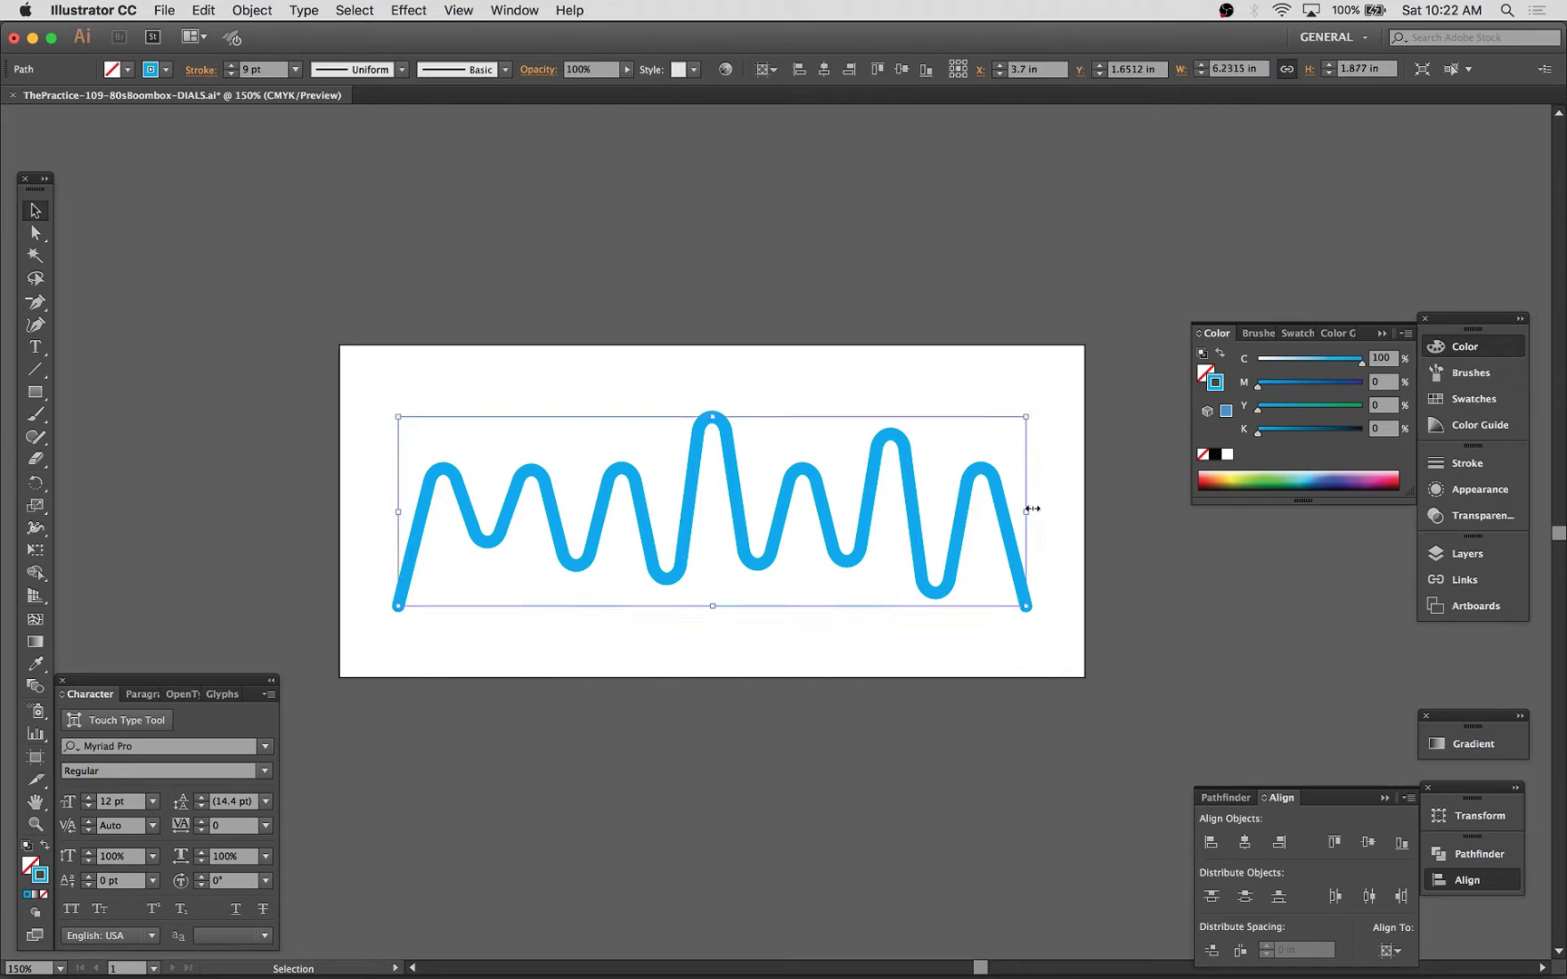
Step: Draw a 7.4 × 3.3 in rectangle over the artboard and offset its path inward to 7.15 × 3.05 in
key(m)
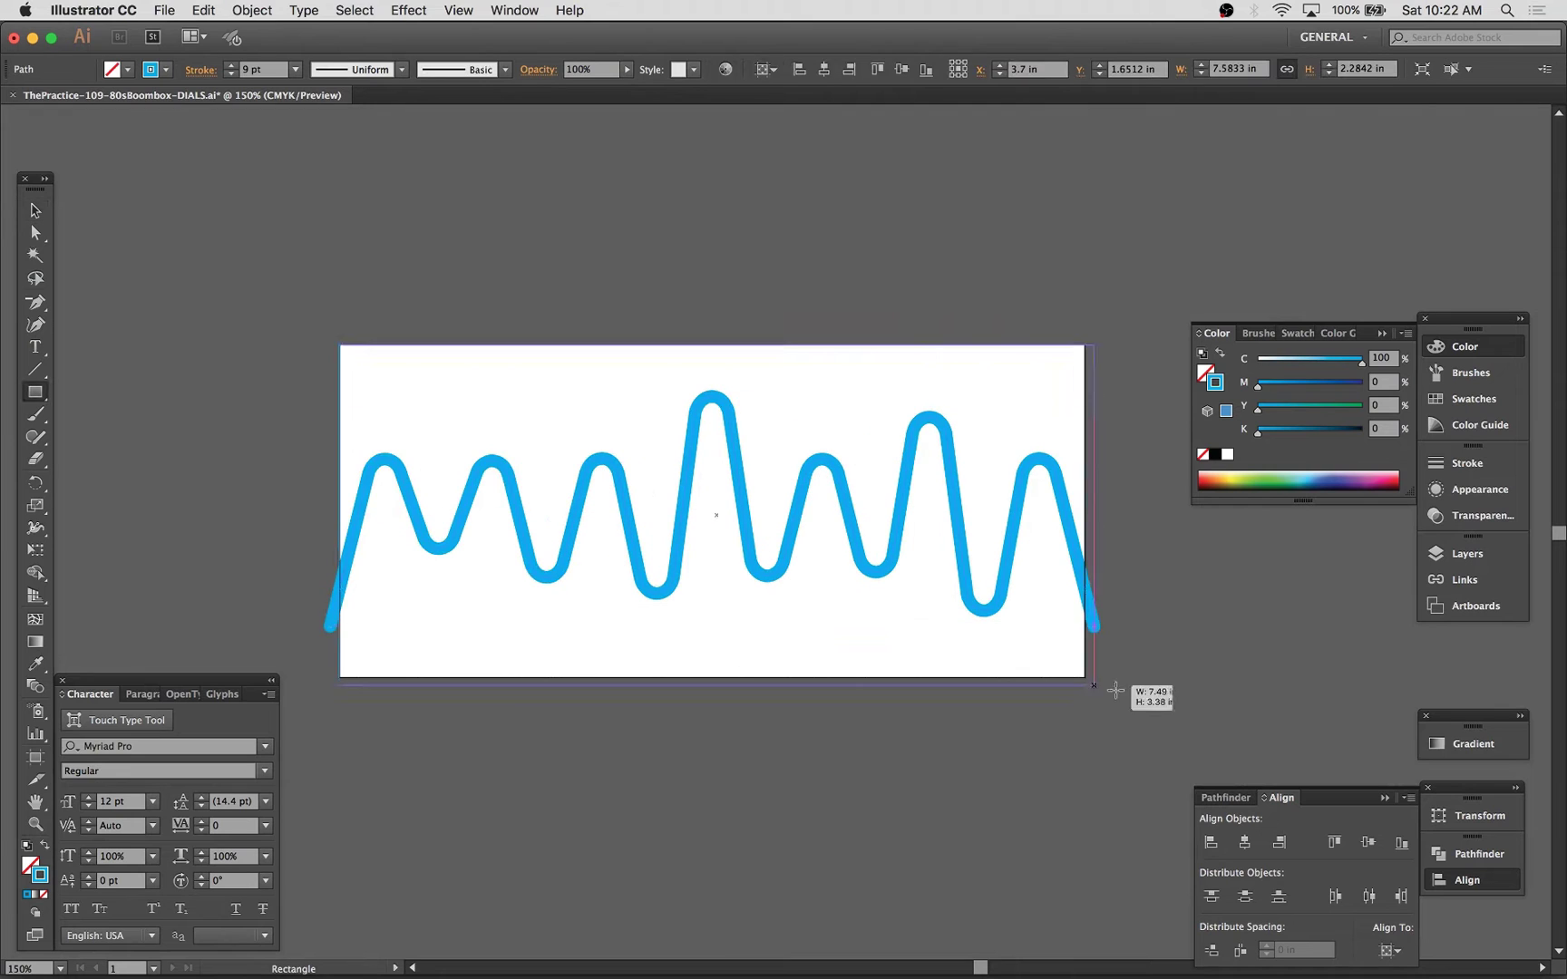
drag(1115, 691, 1085, 676)
click(259, 10)
mouse_move(350, 354)
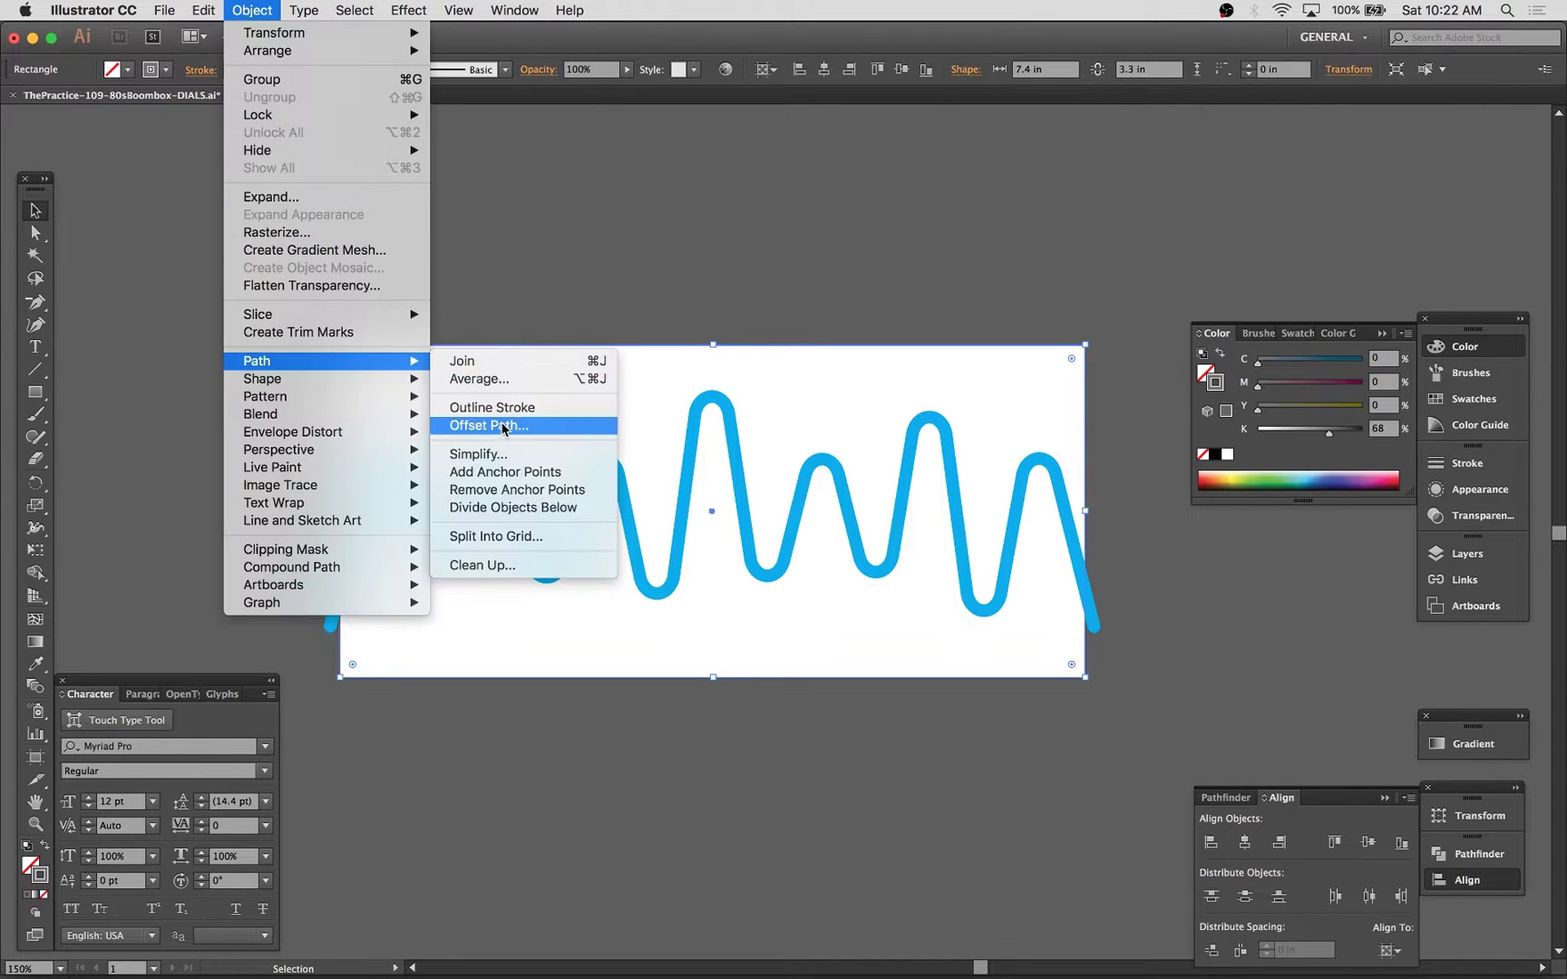
click(560, 426)
click(216, 255)
click(469, 281)
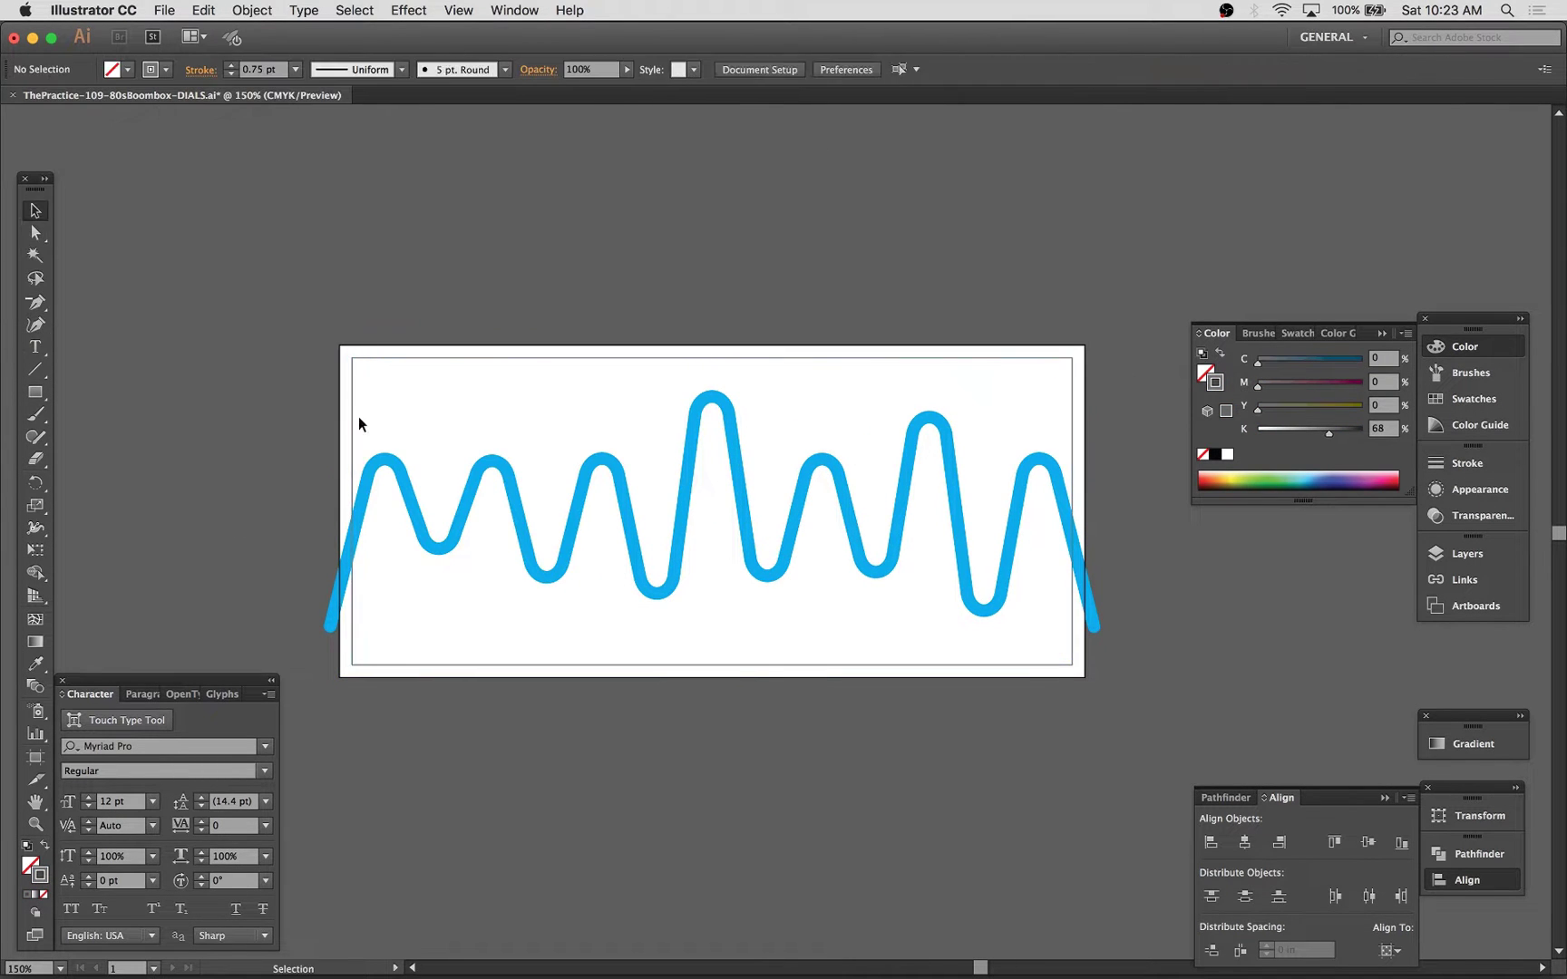
Step: Blend the inner rectangle's two vertical edges into a row of vertical lines spaced 0.2 in apart
click(1072, 393)
double_click(35, 686)
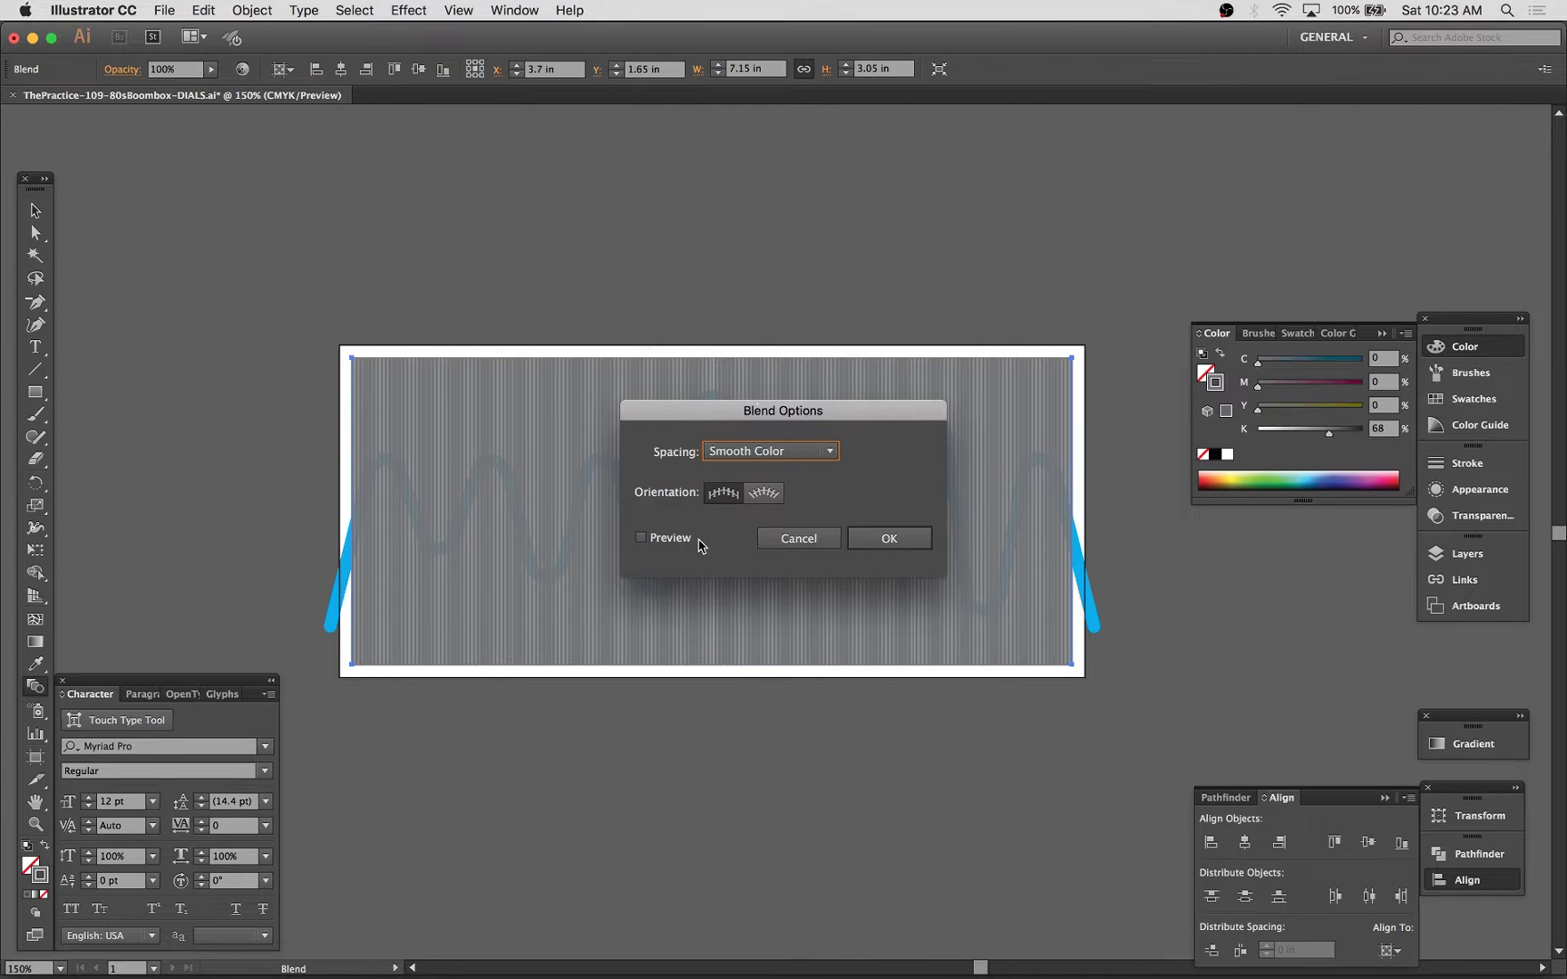
click(694, 541)
drag(780, 412, 1064, 507)
click(1056, 546)
click(1085, 609)
text(0.2)
key(Return)
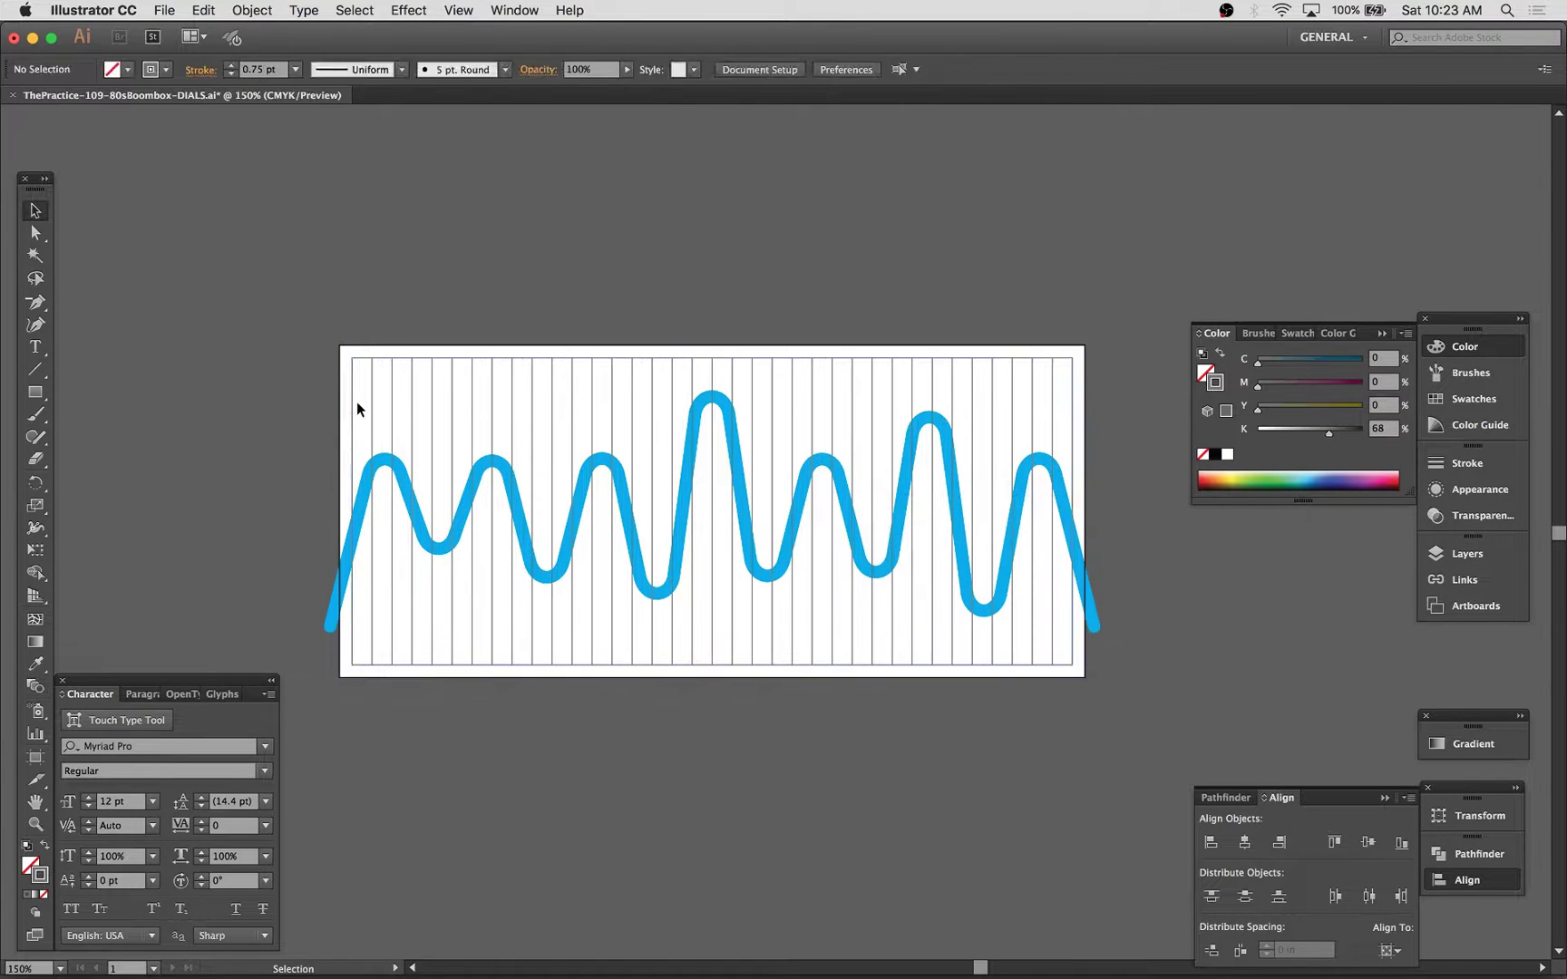
Step: Add evenly spaced horizontal lines across the inner rectangle to complete the grid behind the wave
shift+drag(1011, 713, 1012, 713)
key(a)
drag(770, 872, 770, 664)
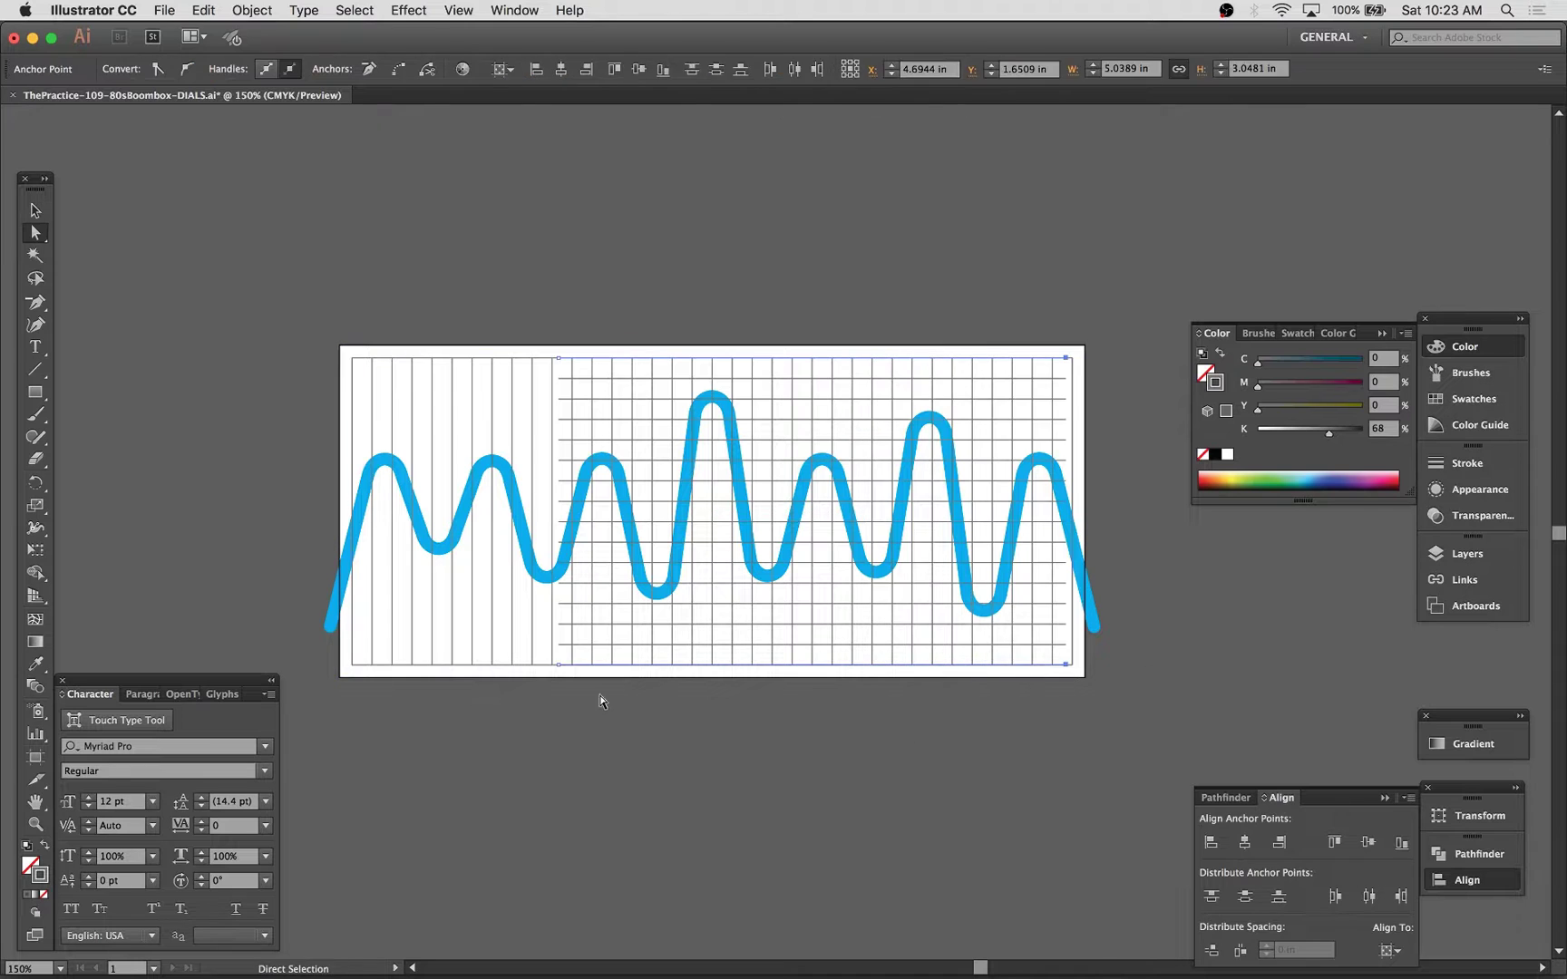
Step: Set the wave's blending mode to Normal
key(super+a)
click(1093, 628)
click(1481, 516)
click(1243, 473)
click(1225, 435)
click(494, 249)
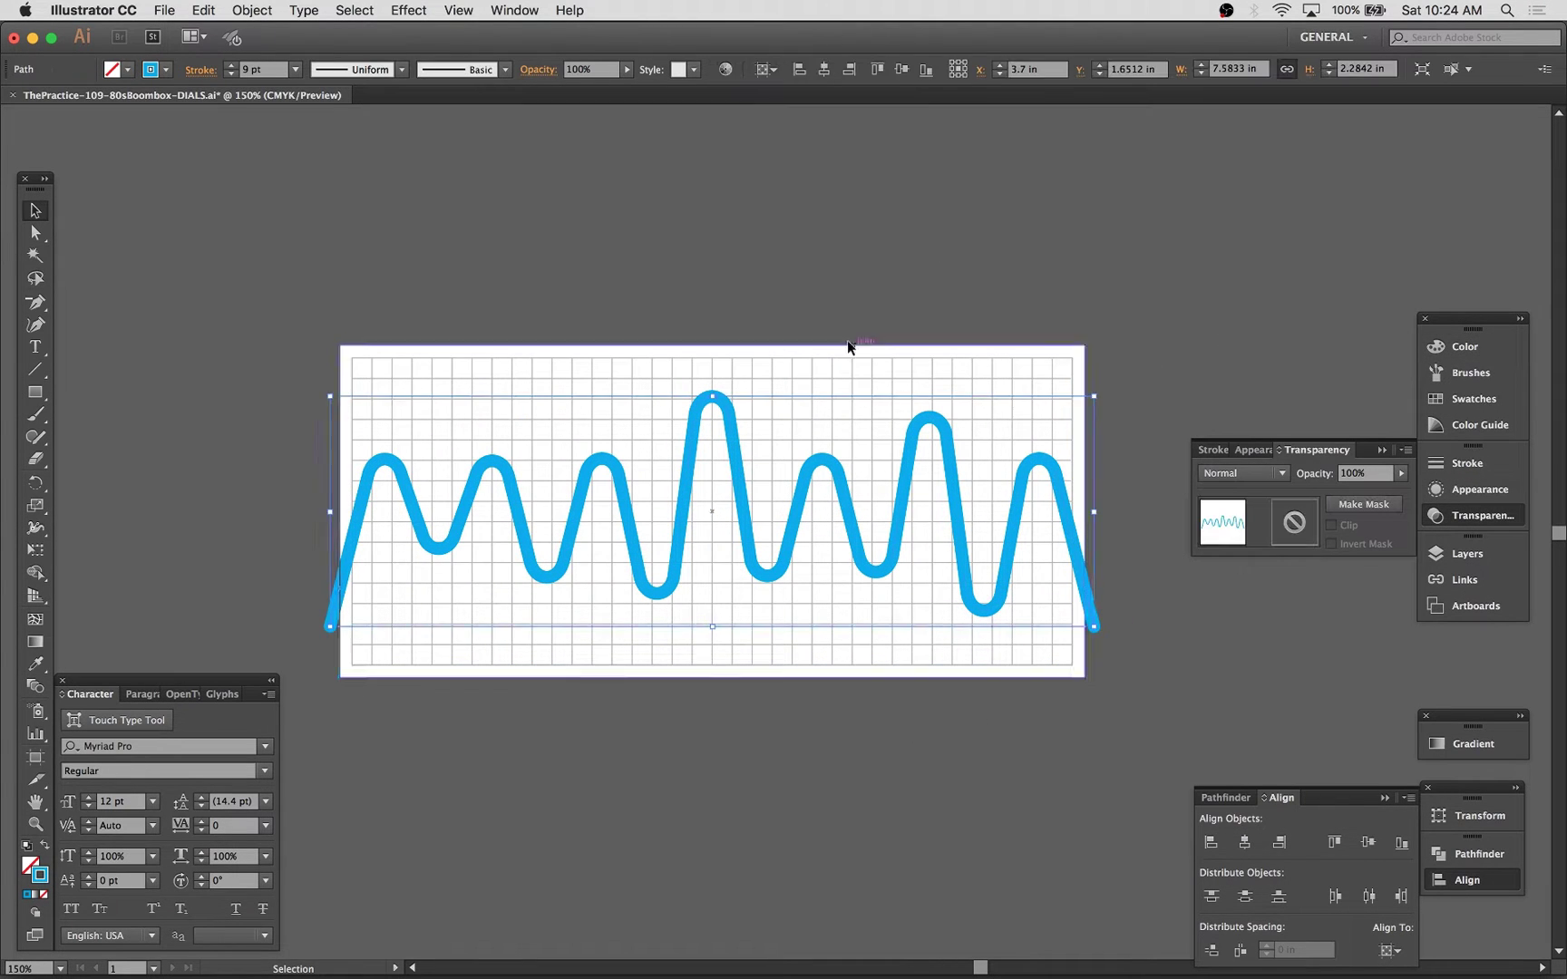
Step: Fill the background rectangle with C 63, M 14, Y 0, K 86 and set the grid lines to a 0.5 pt stroke
click(357, 348)
click(1464, 346)
drag(1257, 434, 1334, 434)
drag(1257, 363, 1286, 363)
drag(1334, 434, 1346, 435)
drag(1286, 363, 1323, 364)
drag(1258, 387, 1274, 386)
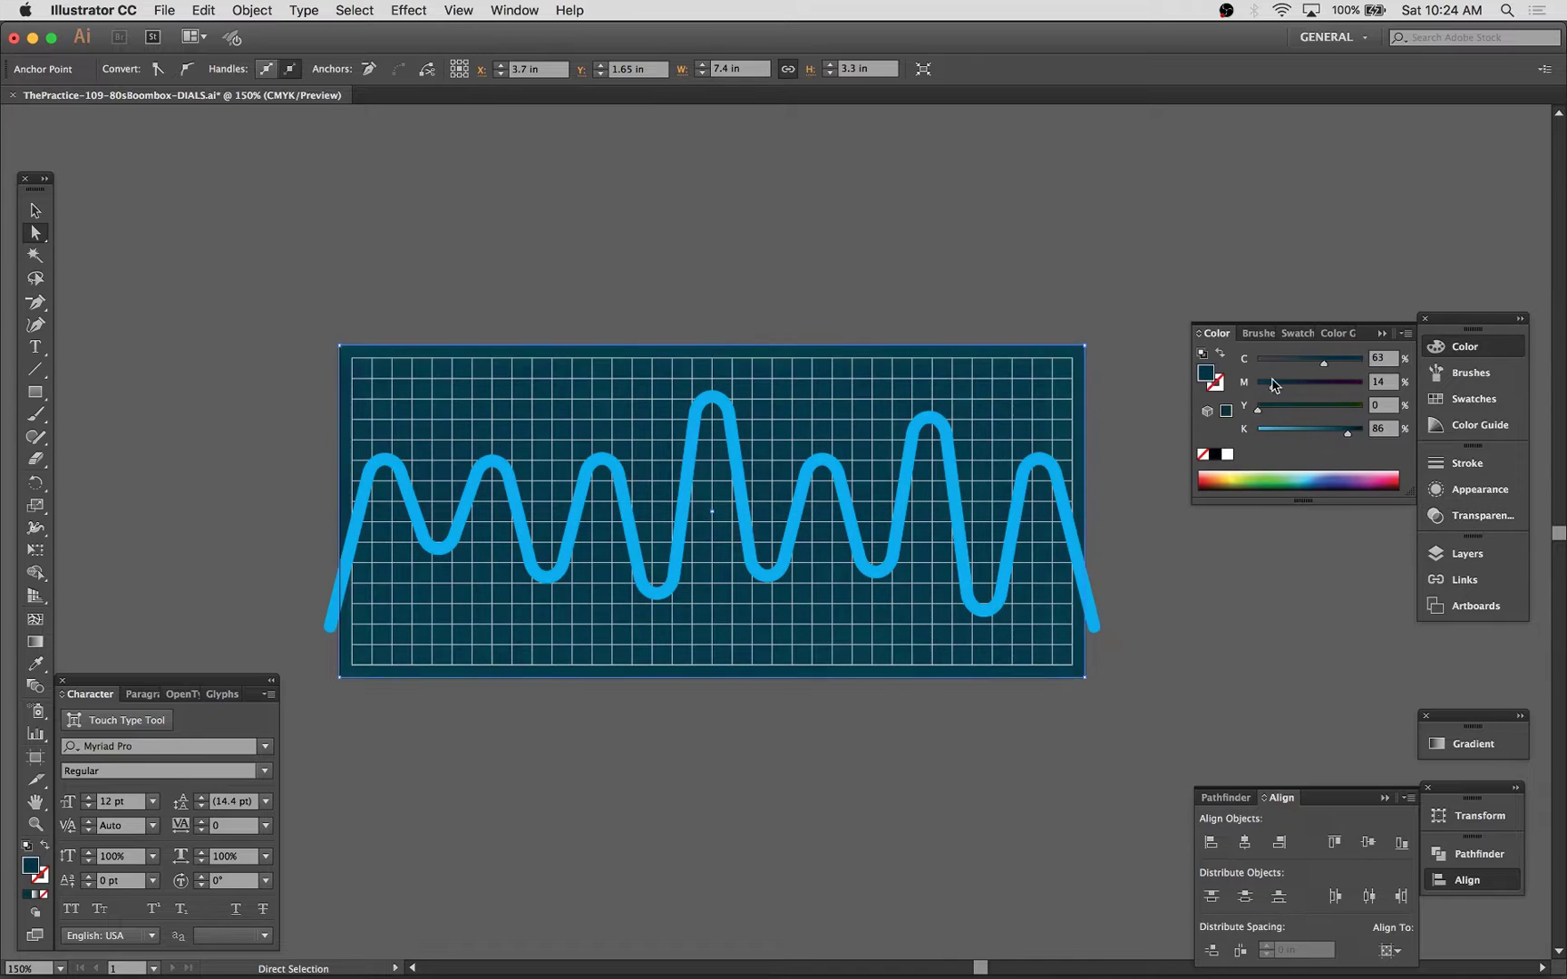
click(1466, 462)
Step: Export the display artwork and apply it as a texture material to the display panel in Cinema 4D
click(164, 10)
mouse_move(190, 311)
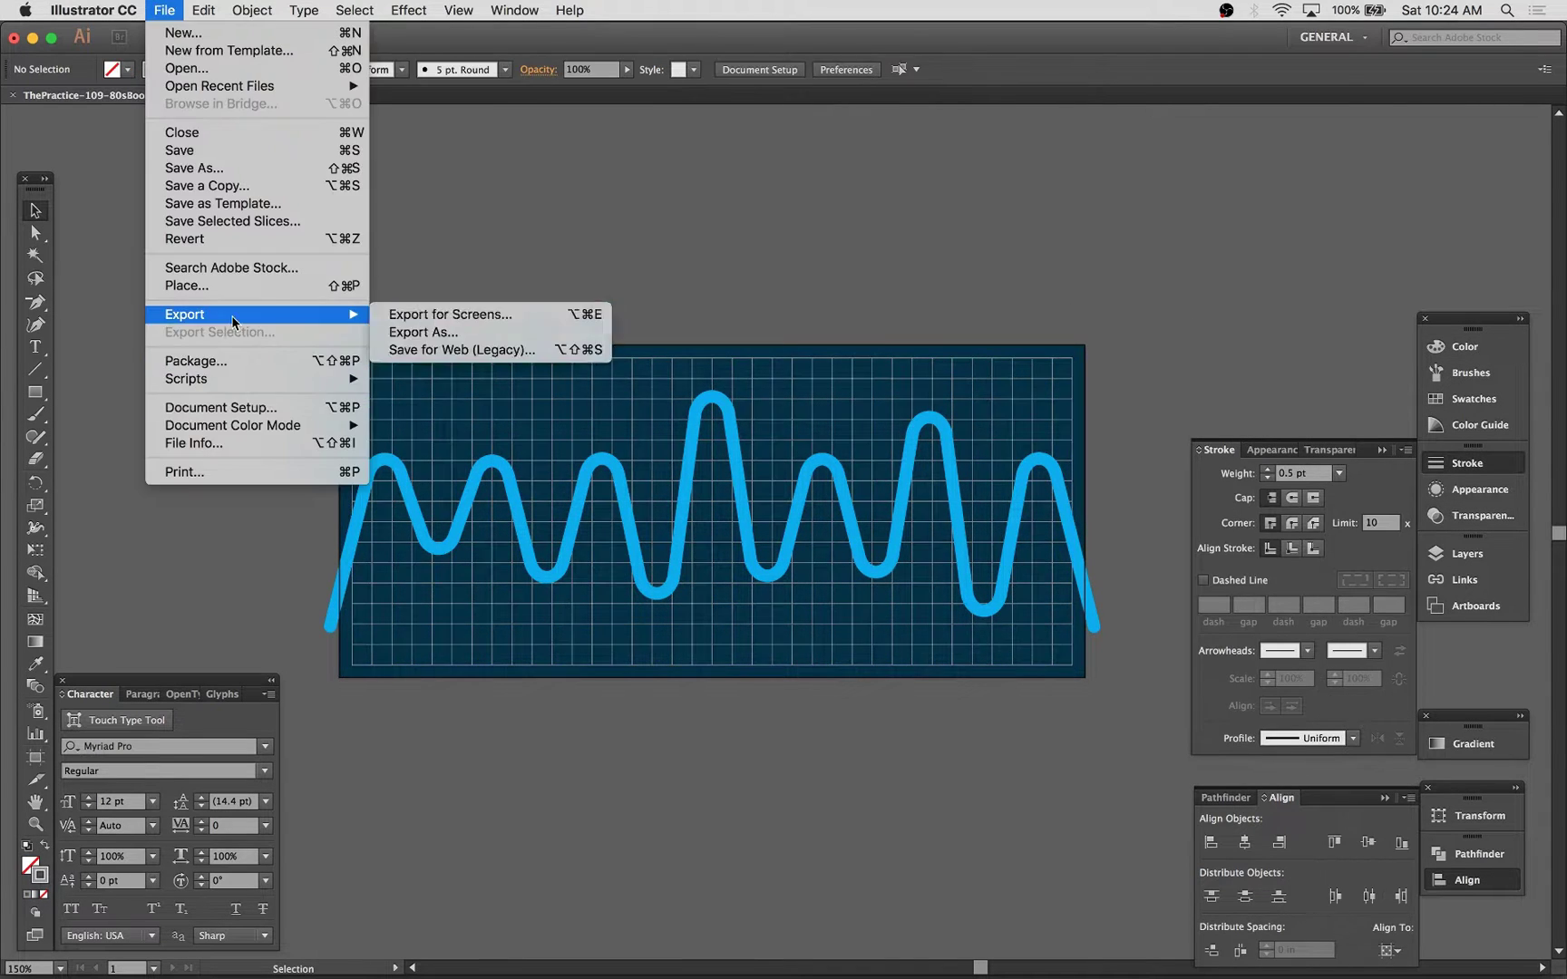
click(445, 332)
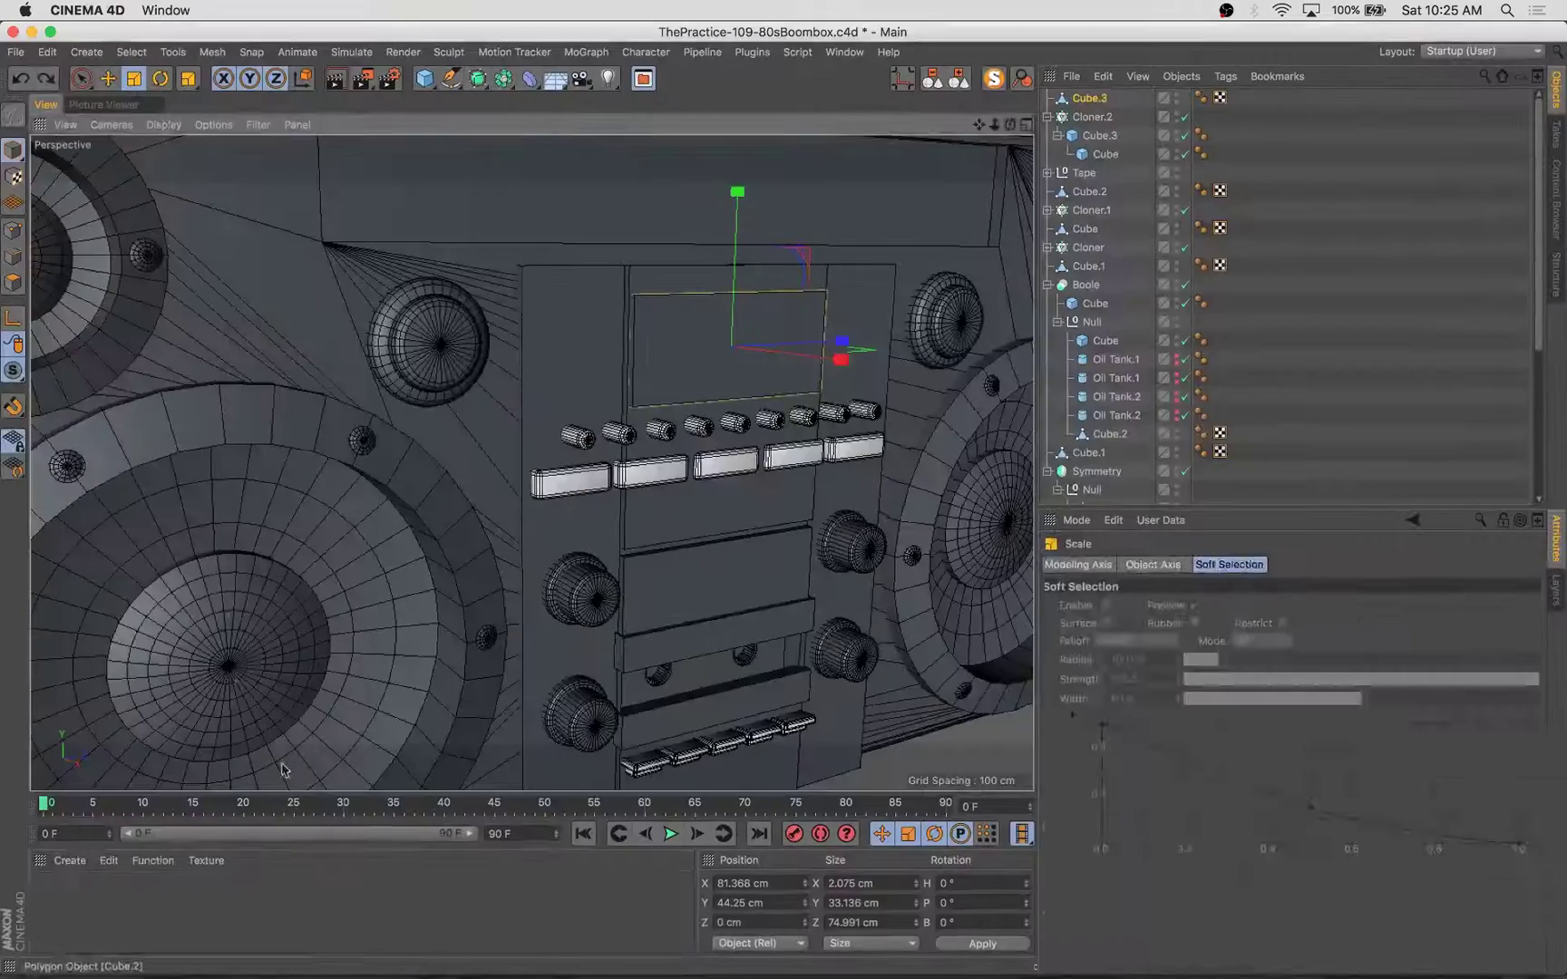
click(885, 324)
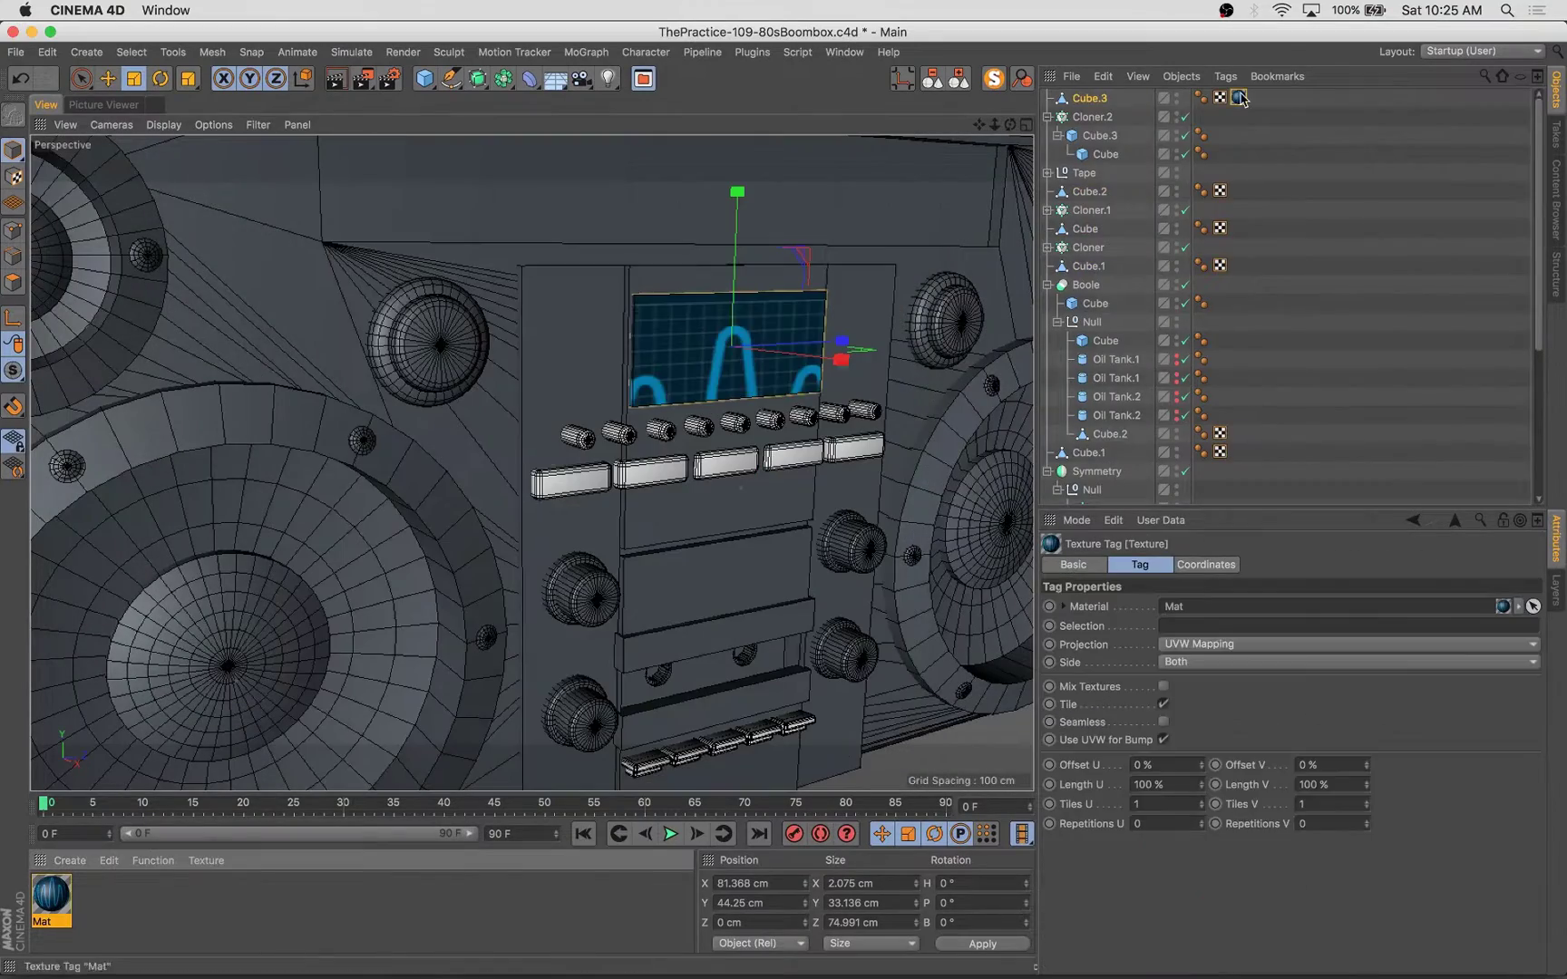
Step: Scale and reposition the display panel's cubic texture to fit the wave artwork on its face, using lengths of 37.8% U and 16.6% V
click(13, 177)
middle_click(299, 544)
key(s)
drag(314, 571, 315, 617)
key(e)
drag(378, 674, 378, 657)
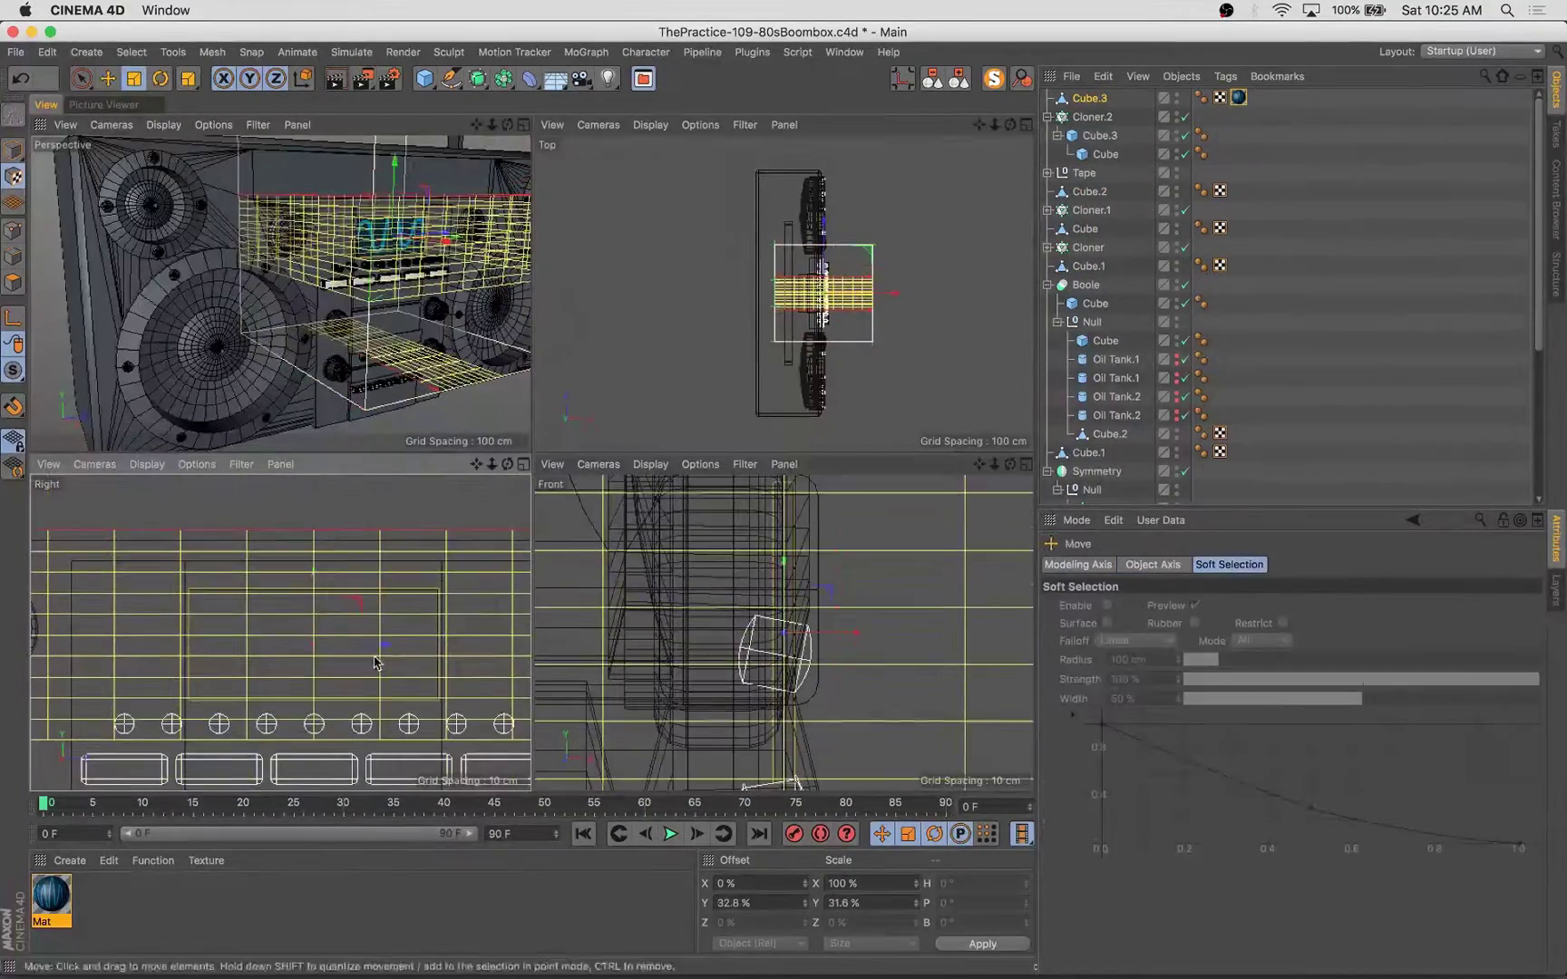
key(t)
drag(314, 563, 313, 591)
drag(892, 291, 598, 323)
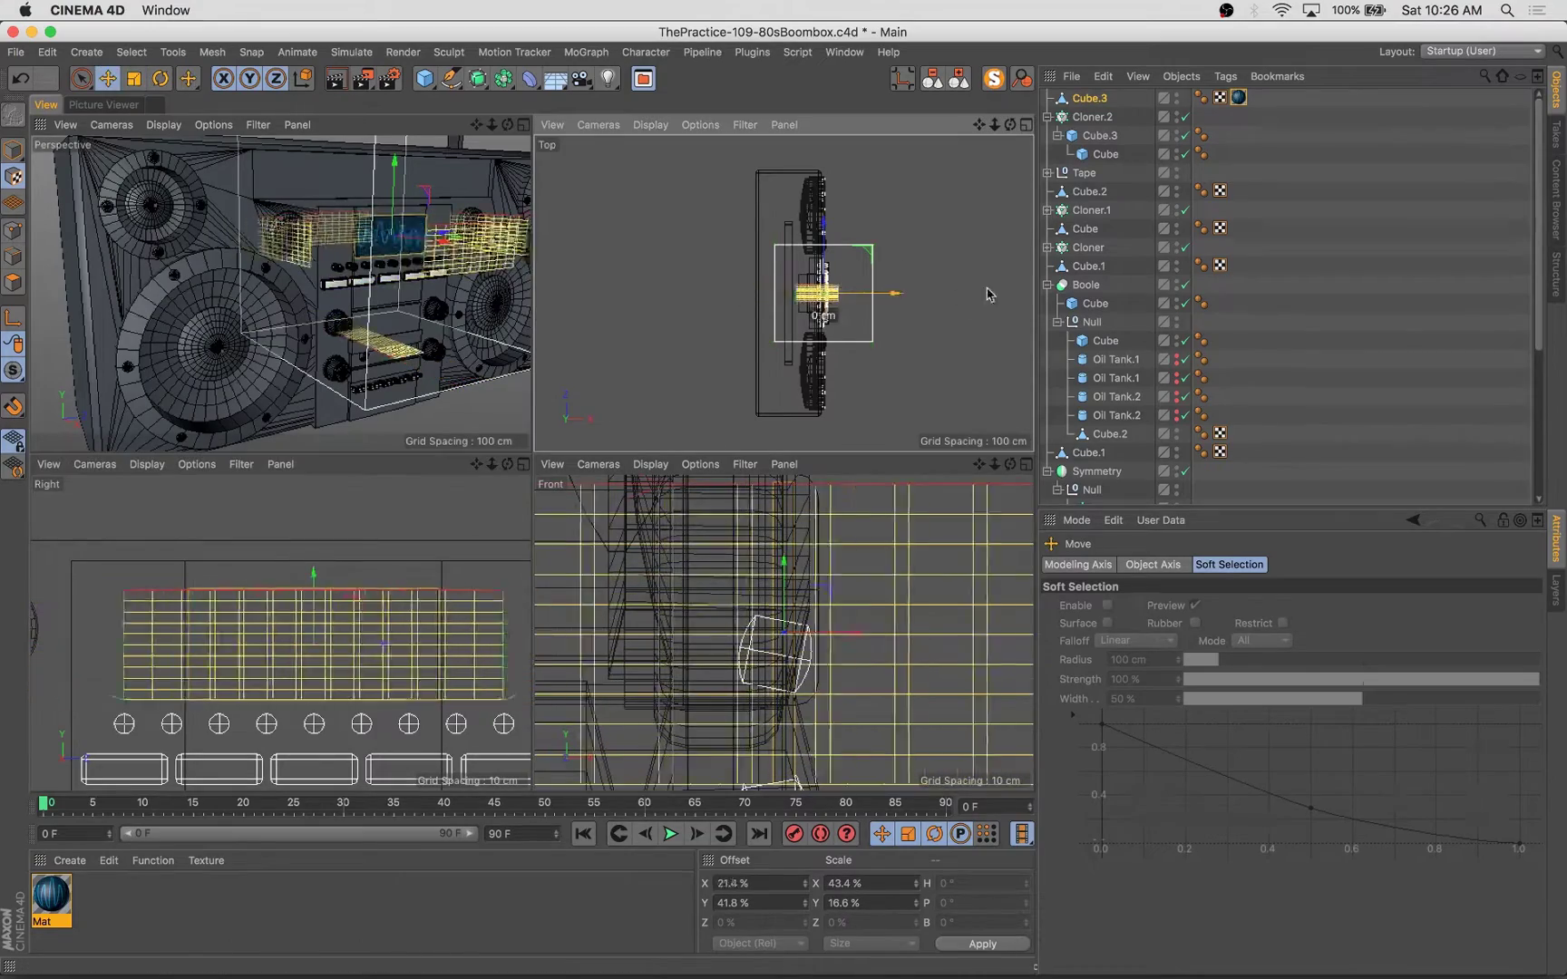
middle_click(417, 300)
alt+drag(417, 299, 580, 380)
alt+right_drag(581, 381, 707, 363)
Step: Apply the artwork material directly to the display panel's front polygon
click(1238, 98)
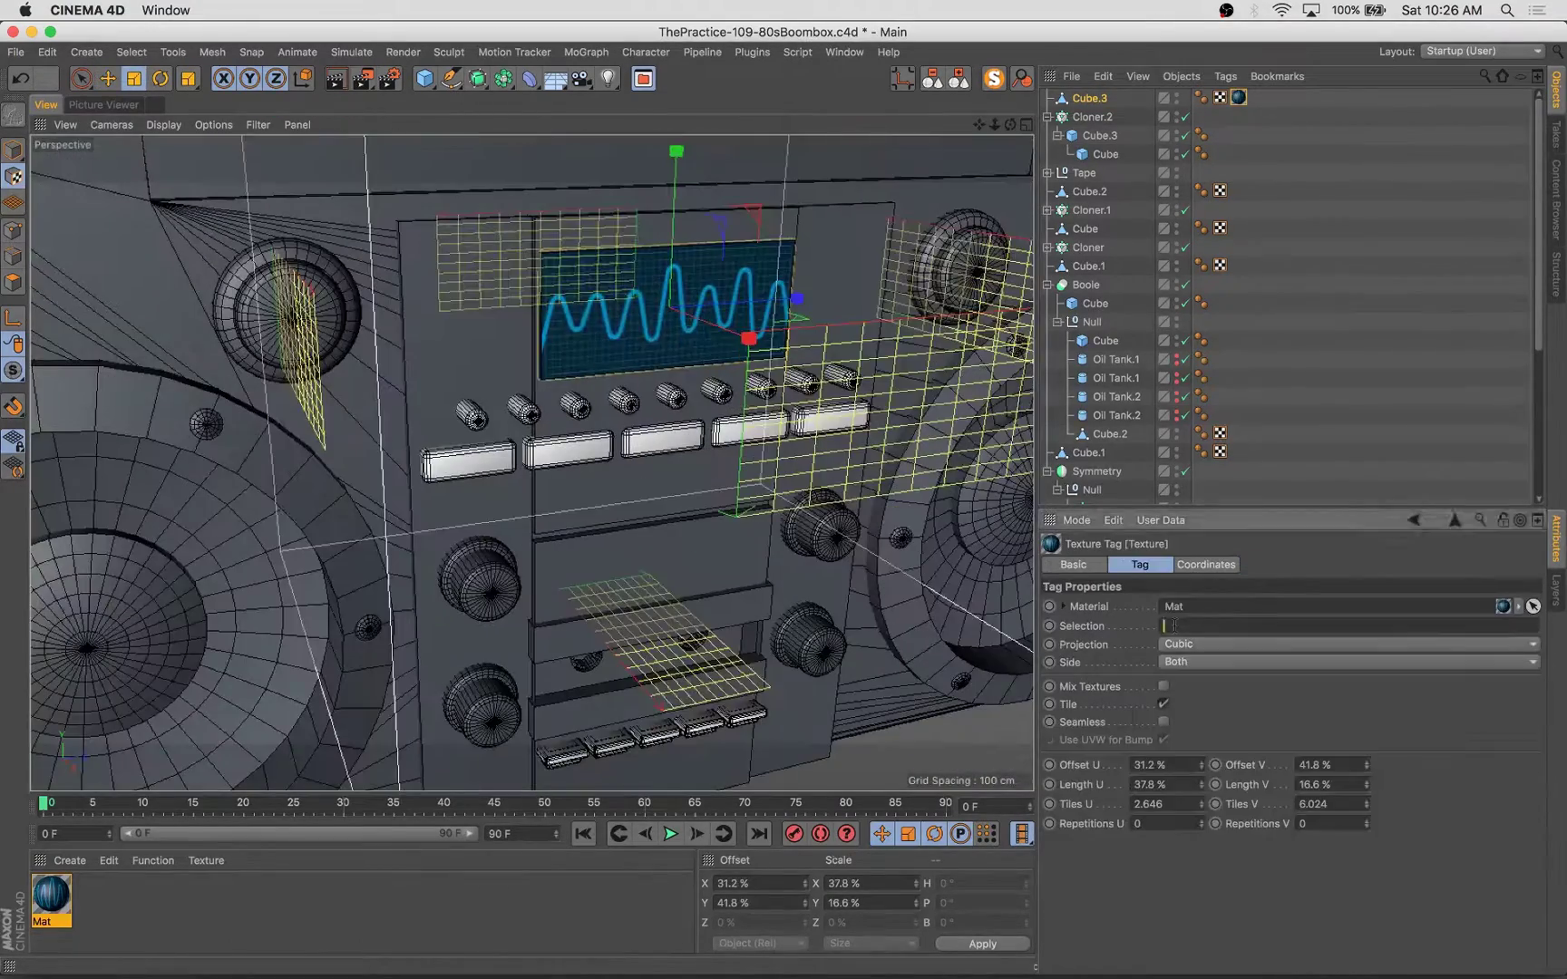
click(14, 283)
drag(51, 895, 666, 313)
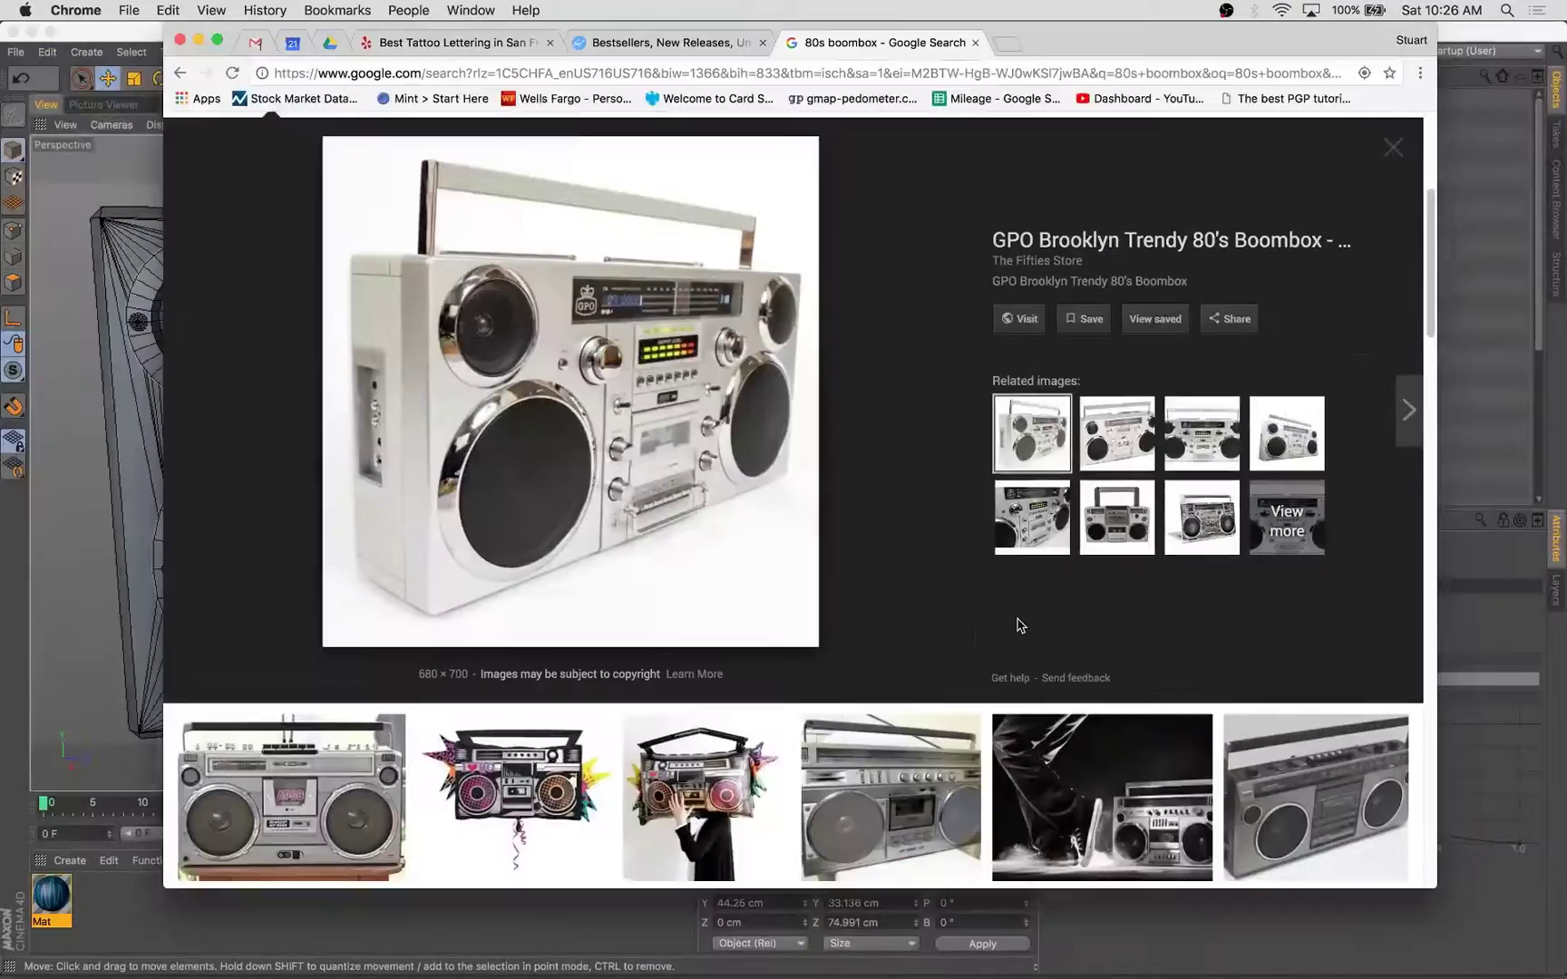
Step: Switch to Illustrator and add cyan "BOOM BOX™" text in 22 pt Knockout-HTF49-Liteweight to the display's upper-left corner
key(ctrl+Up)
click(298, 266)
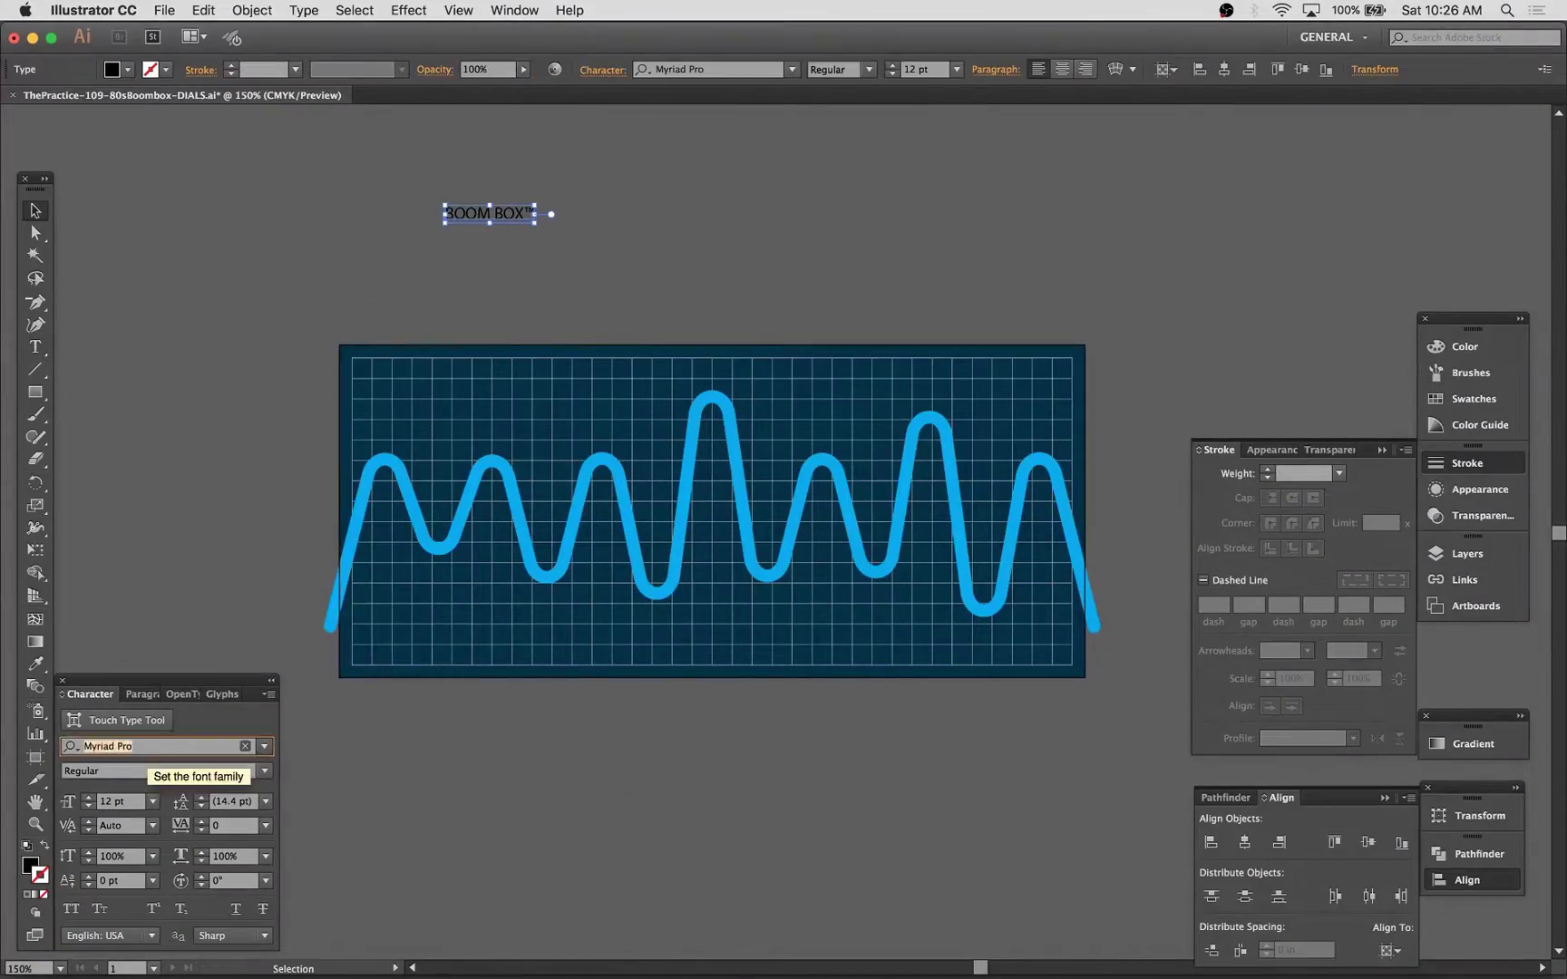
drag(535, 222, 566, 248)
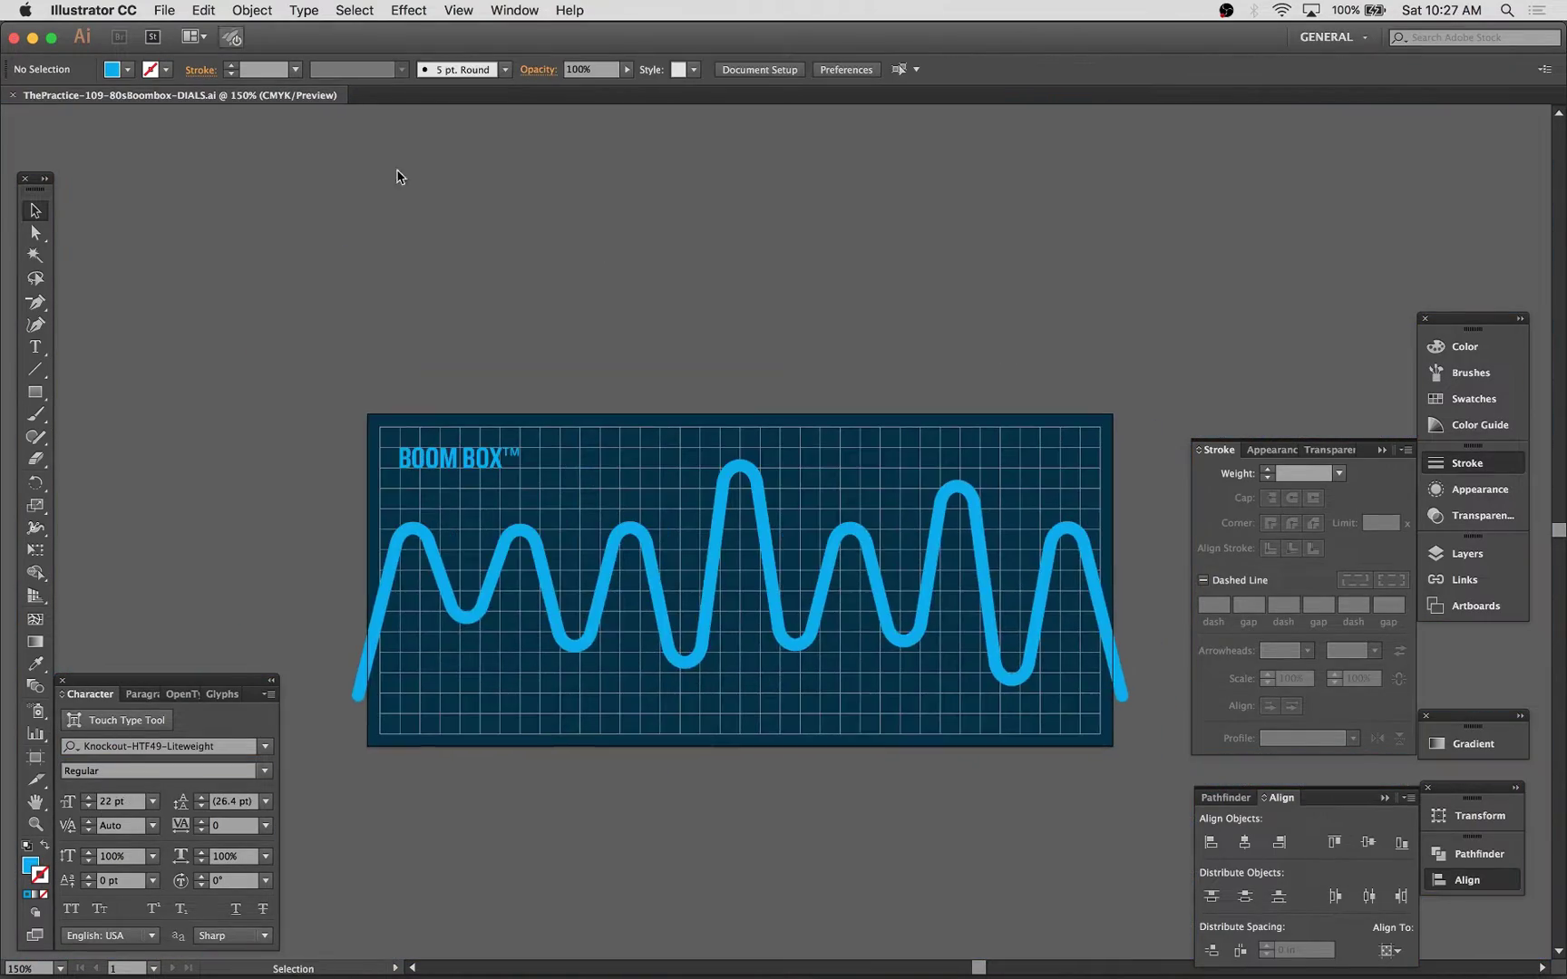
Step: Consult the boombox reference photo and create a second artboard 25.7 in wide above the display artwork for the tuning dial
key(ctrl+Up)
click(1363, 664)
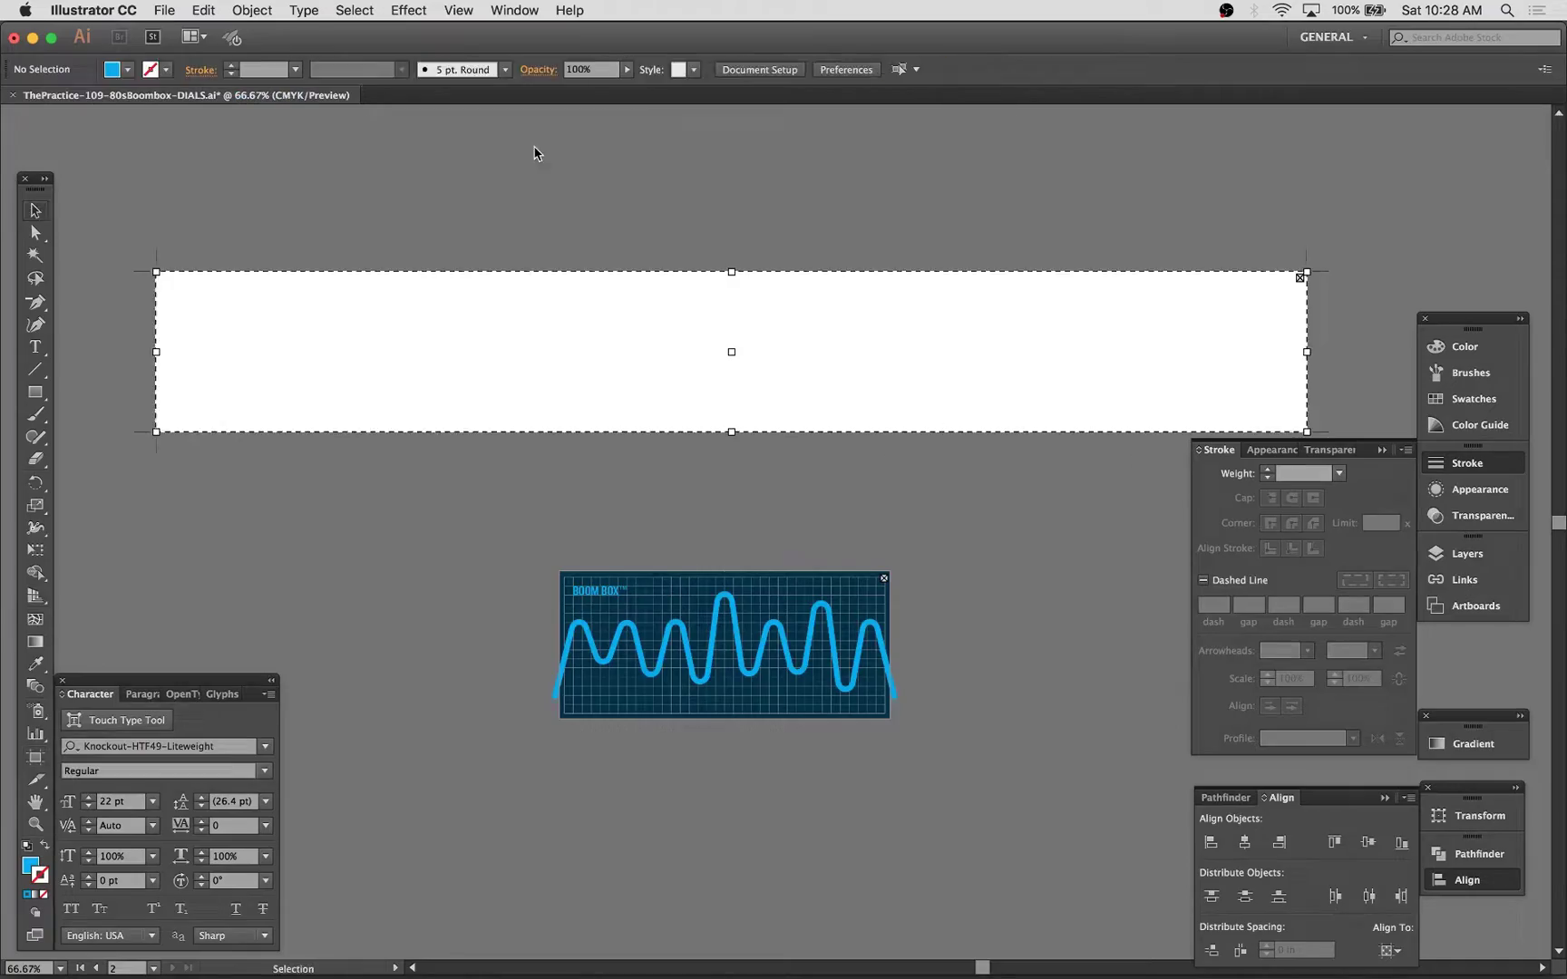
key(ctrl+Up)
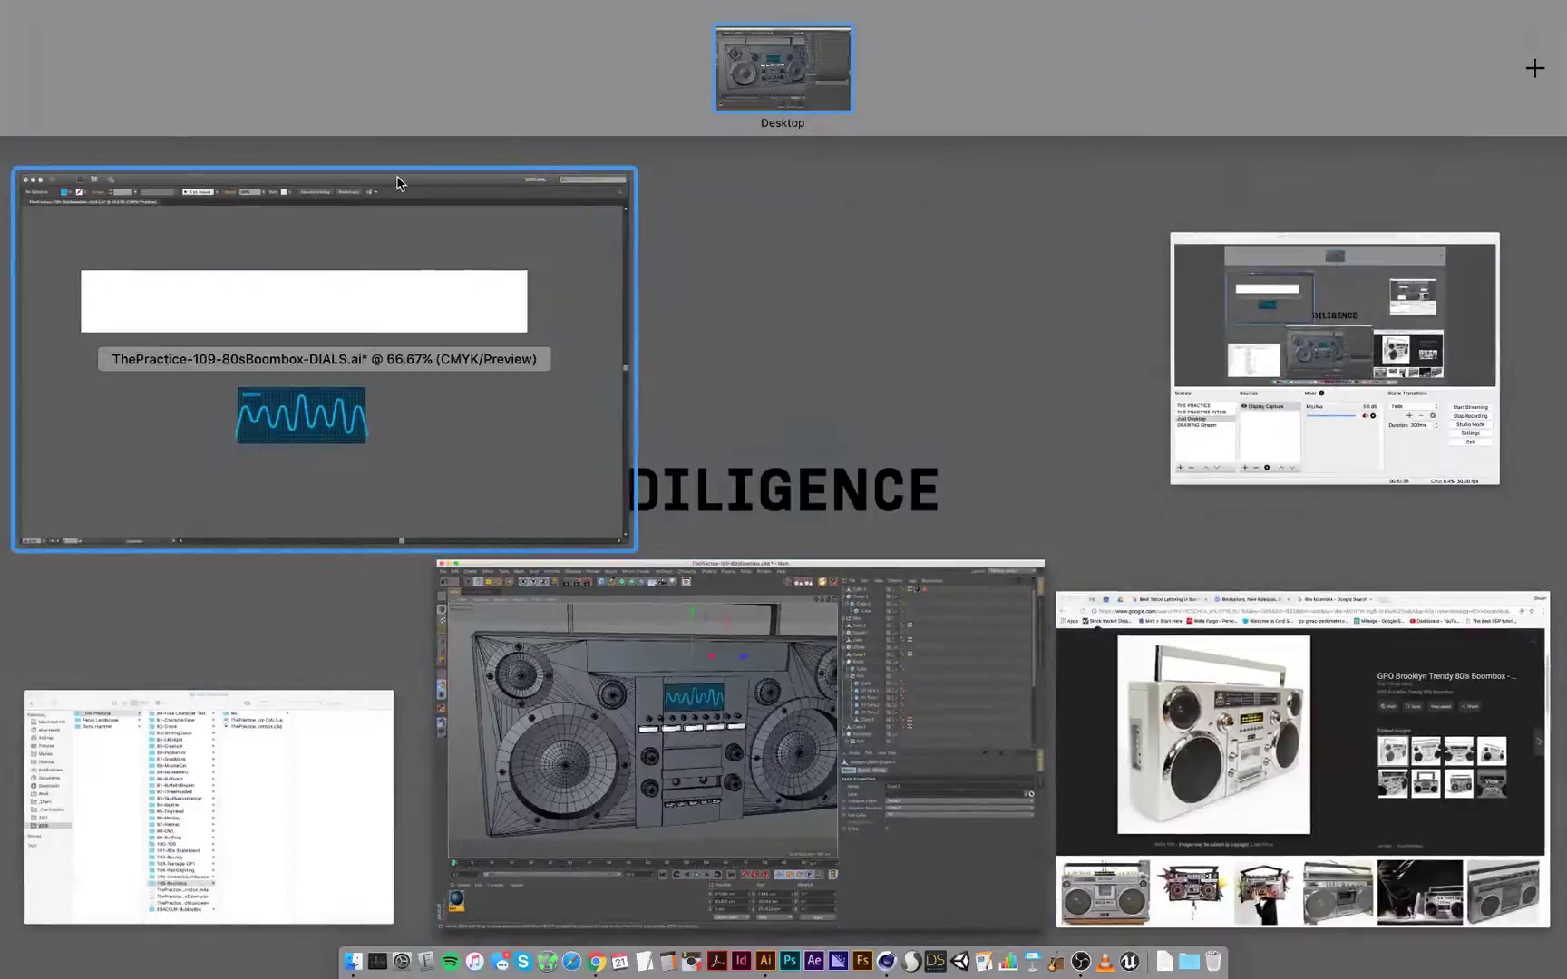
click(396, 184)
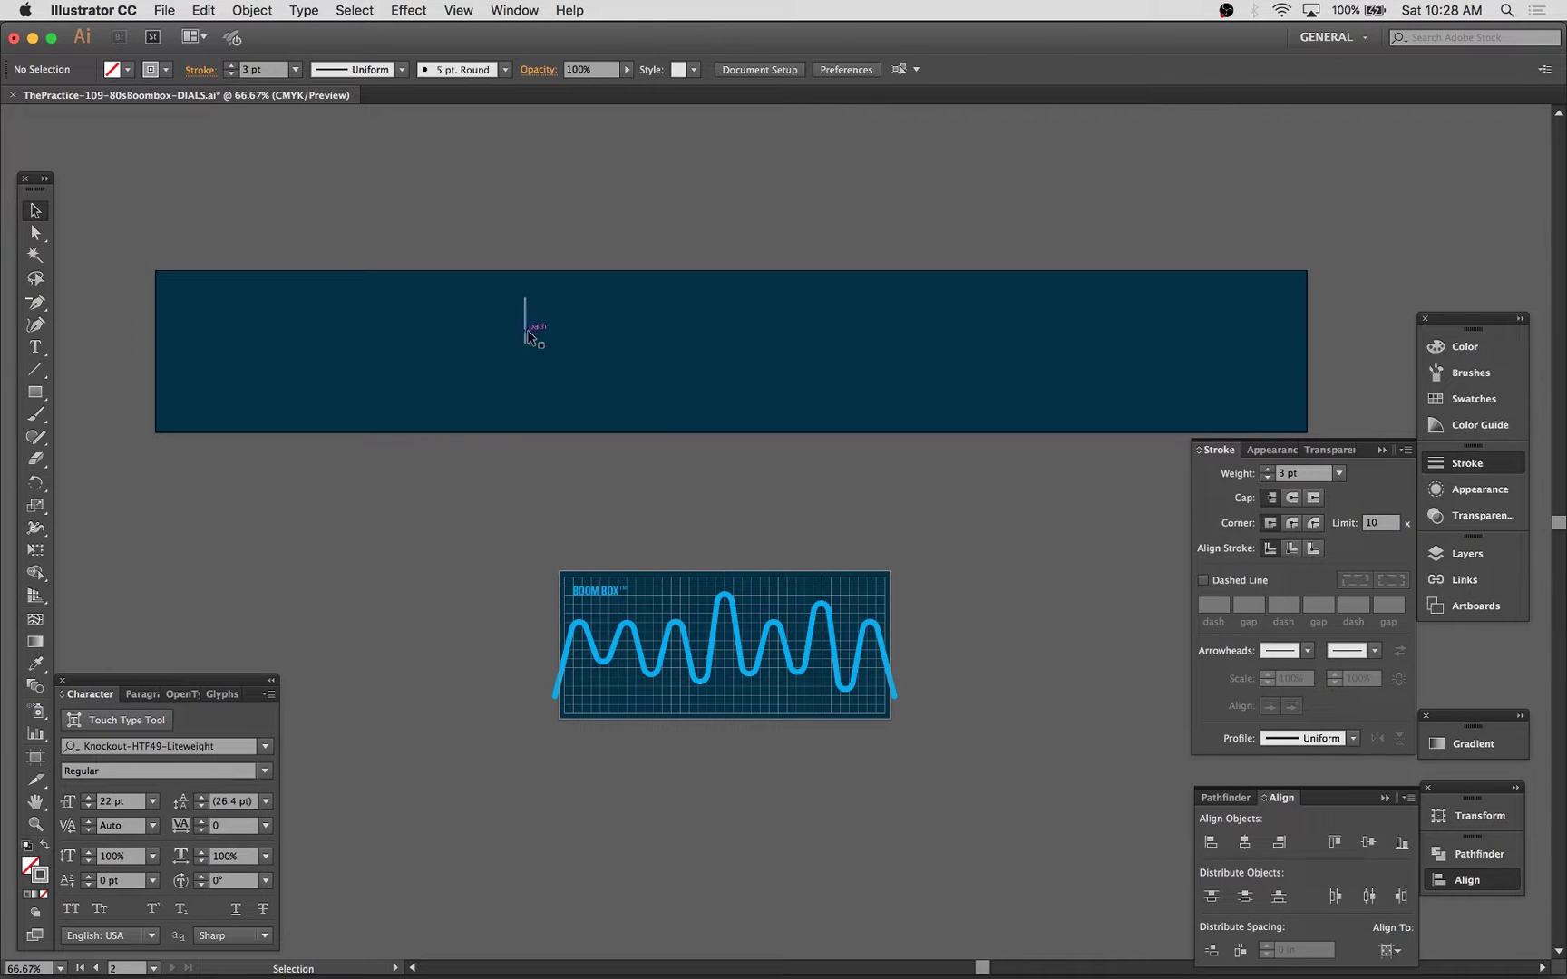
Step: Blend the short 3 pt vertical lines at both ends of the dial into a row of ticks spaced 0.3 in apart
shift+click(405, 375)
key(alt+super+b)
double_click(35, 686)
click(1077, 549)
click(1069, 594)
click(923, 634)
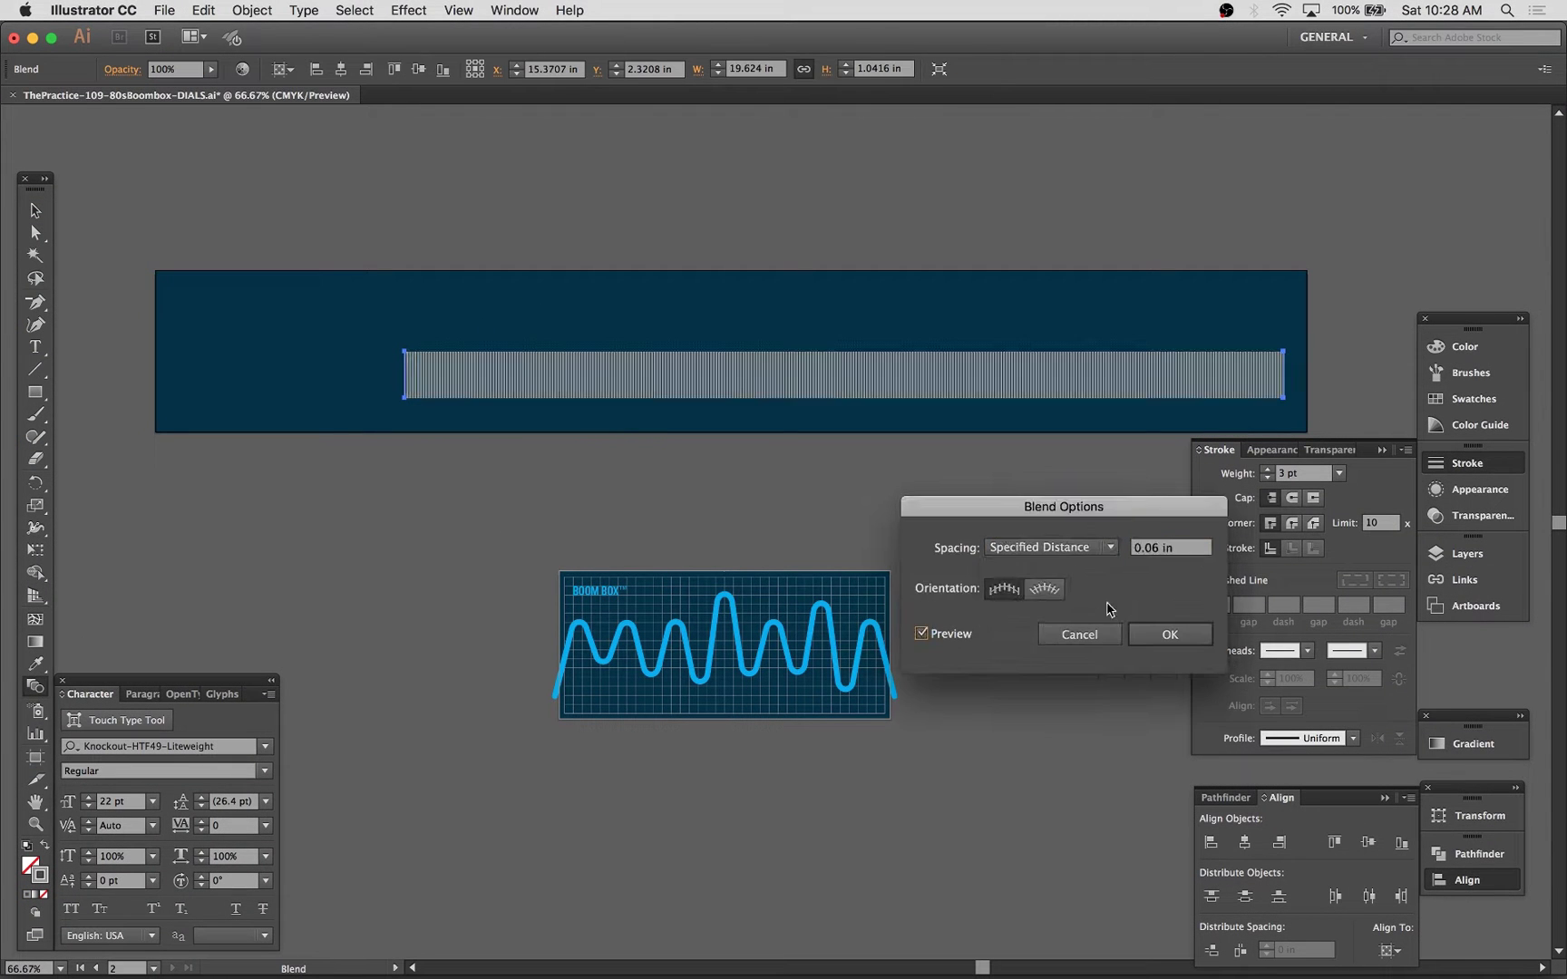
text(.3)
key(Tab)
click(1171, 634)
key(a)
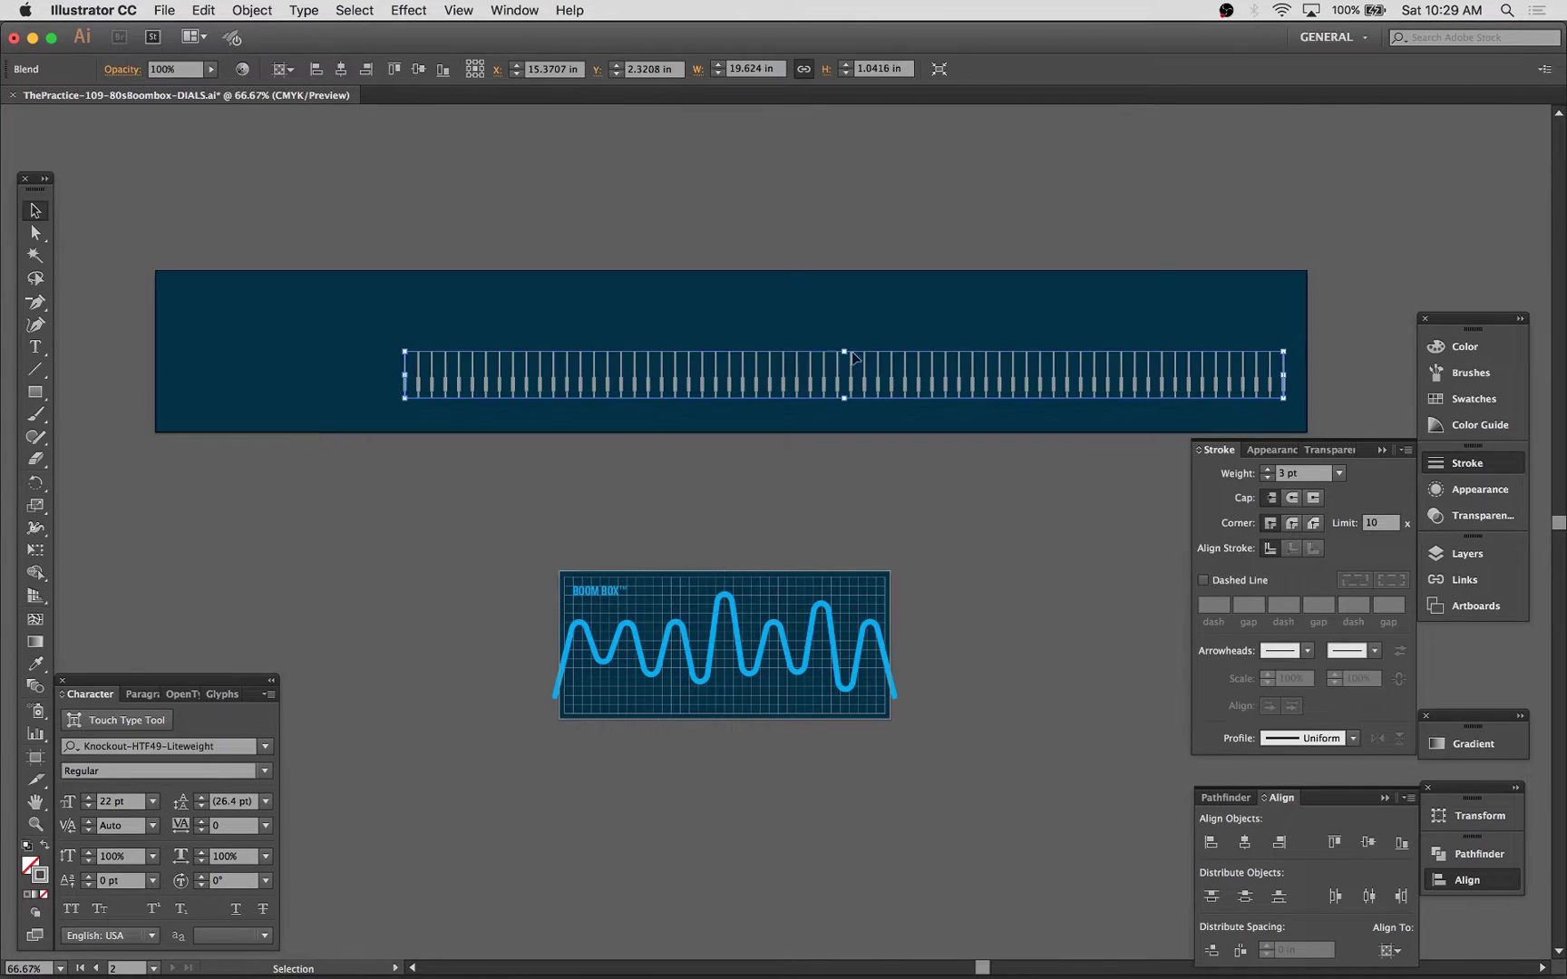
Step: Stretch the tick row to 1.83 in tall and center it vertically on the dial
drag(844, 352, 844, 314)
drag(838, 442, 798, 747)
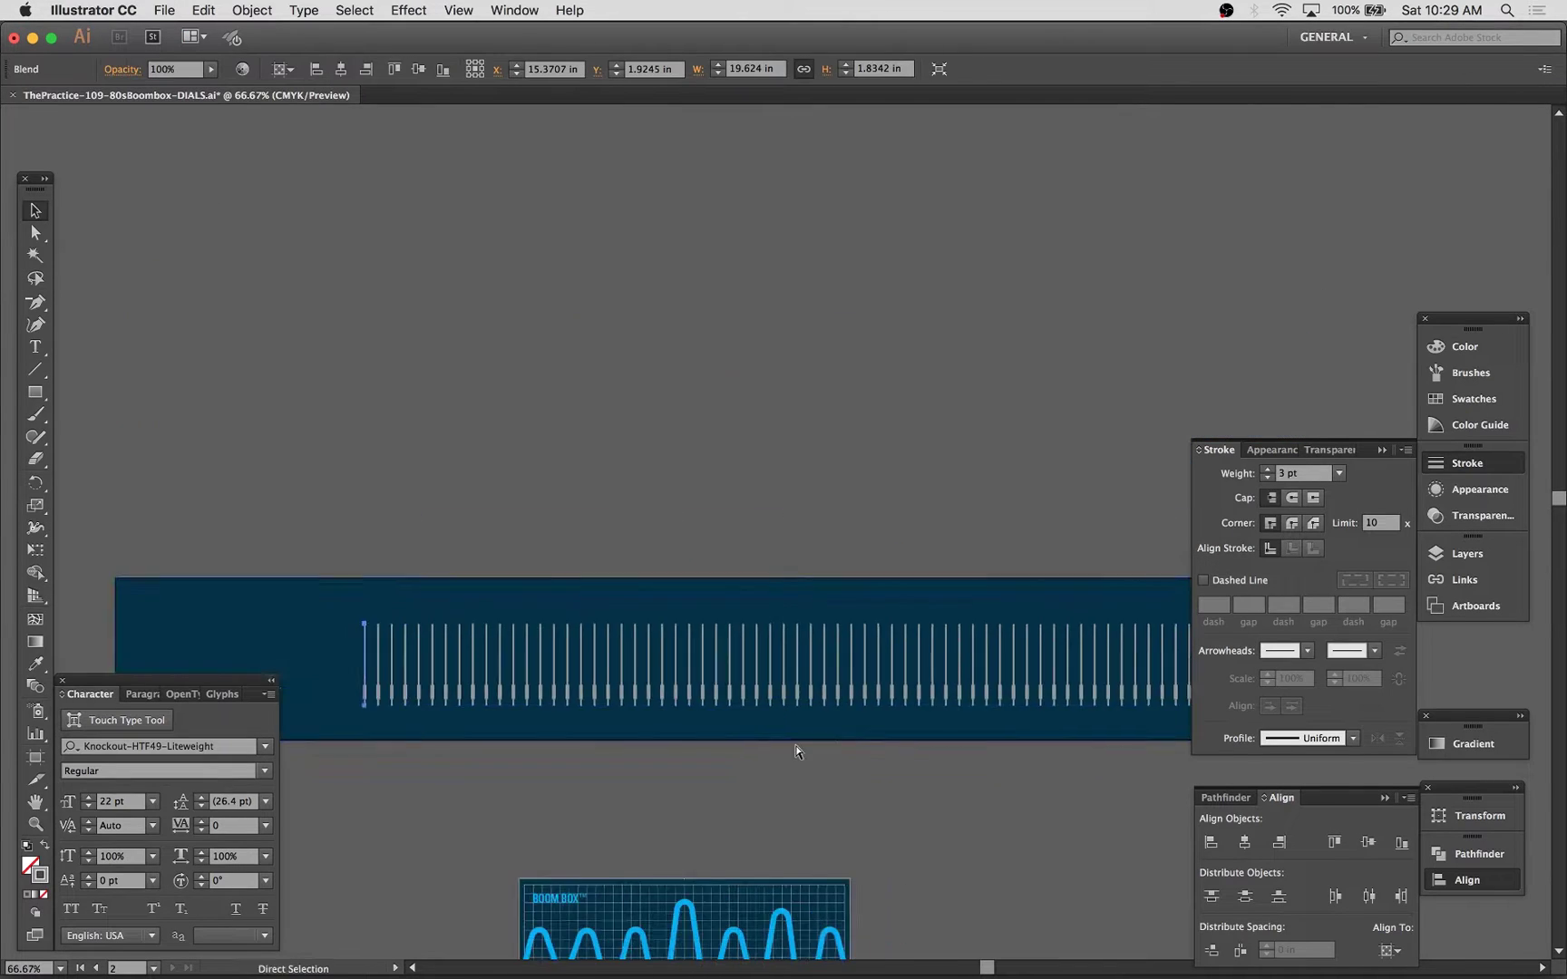
alt+scroll(798, 748, up, 1)
drag(811, 648, 812, 620)
drag(716, 698, 781, 216)
click(418, 69)
key(super+shift+a)
key(super+Tab)
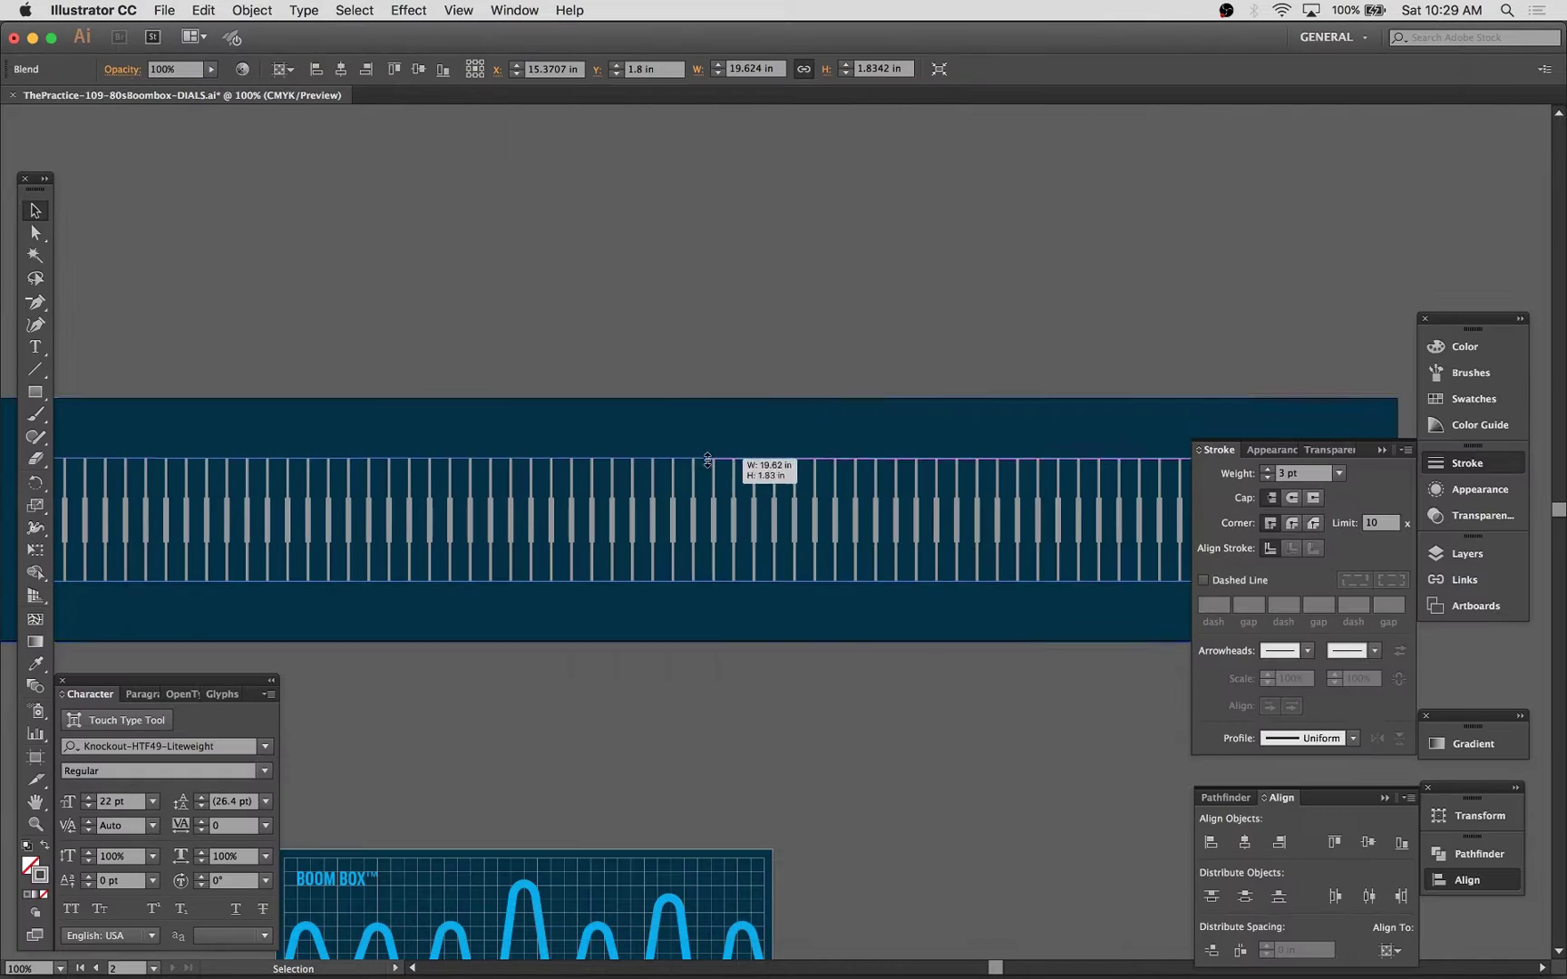
Step: Move the taller tick row lower on the dial and set its blend spacing to 0.6 in
double_click(35, 686)
drag(1153, 548, 1147, 550)
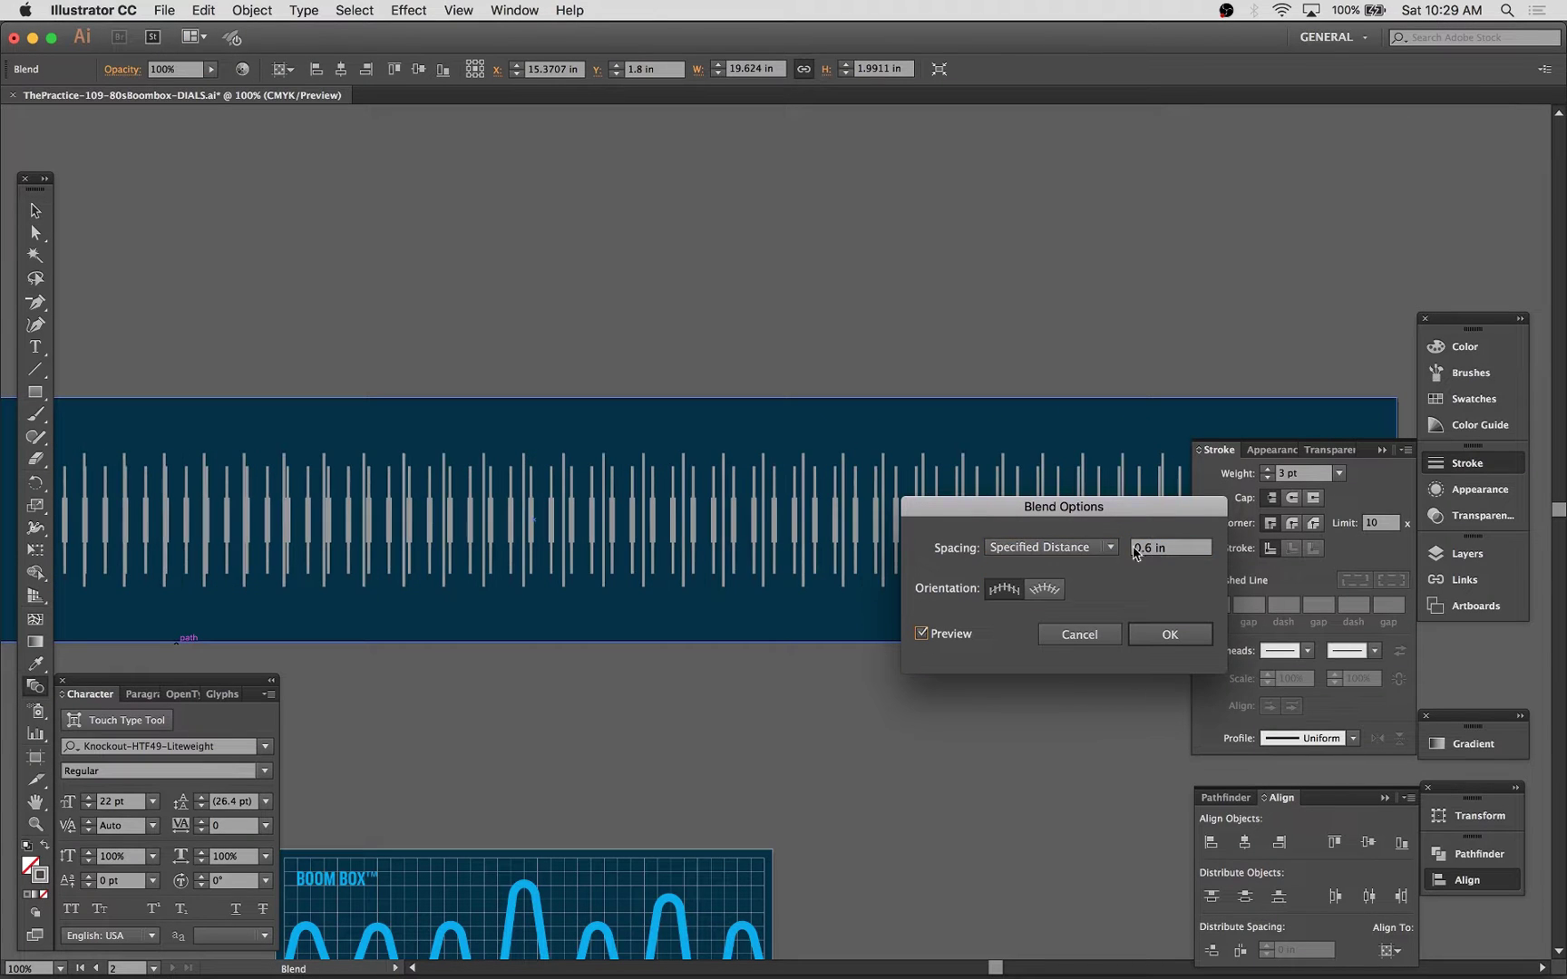
key(Return)
drag(772, 577, 791, 630)
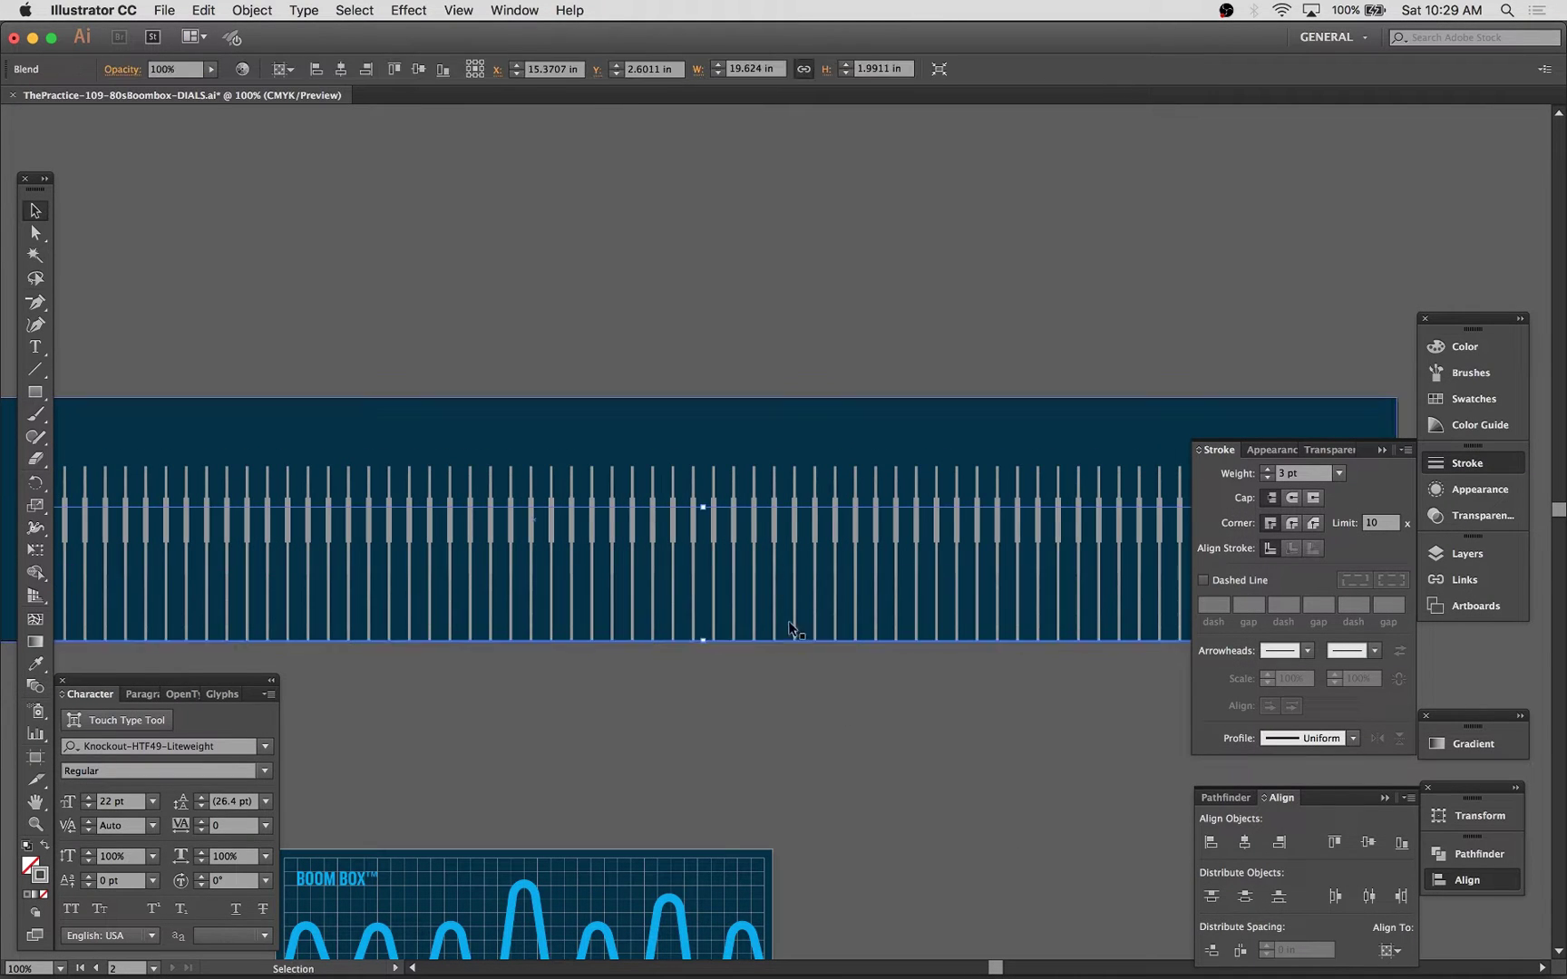
double_click(35, 687)
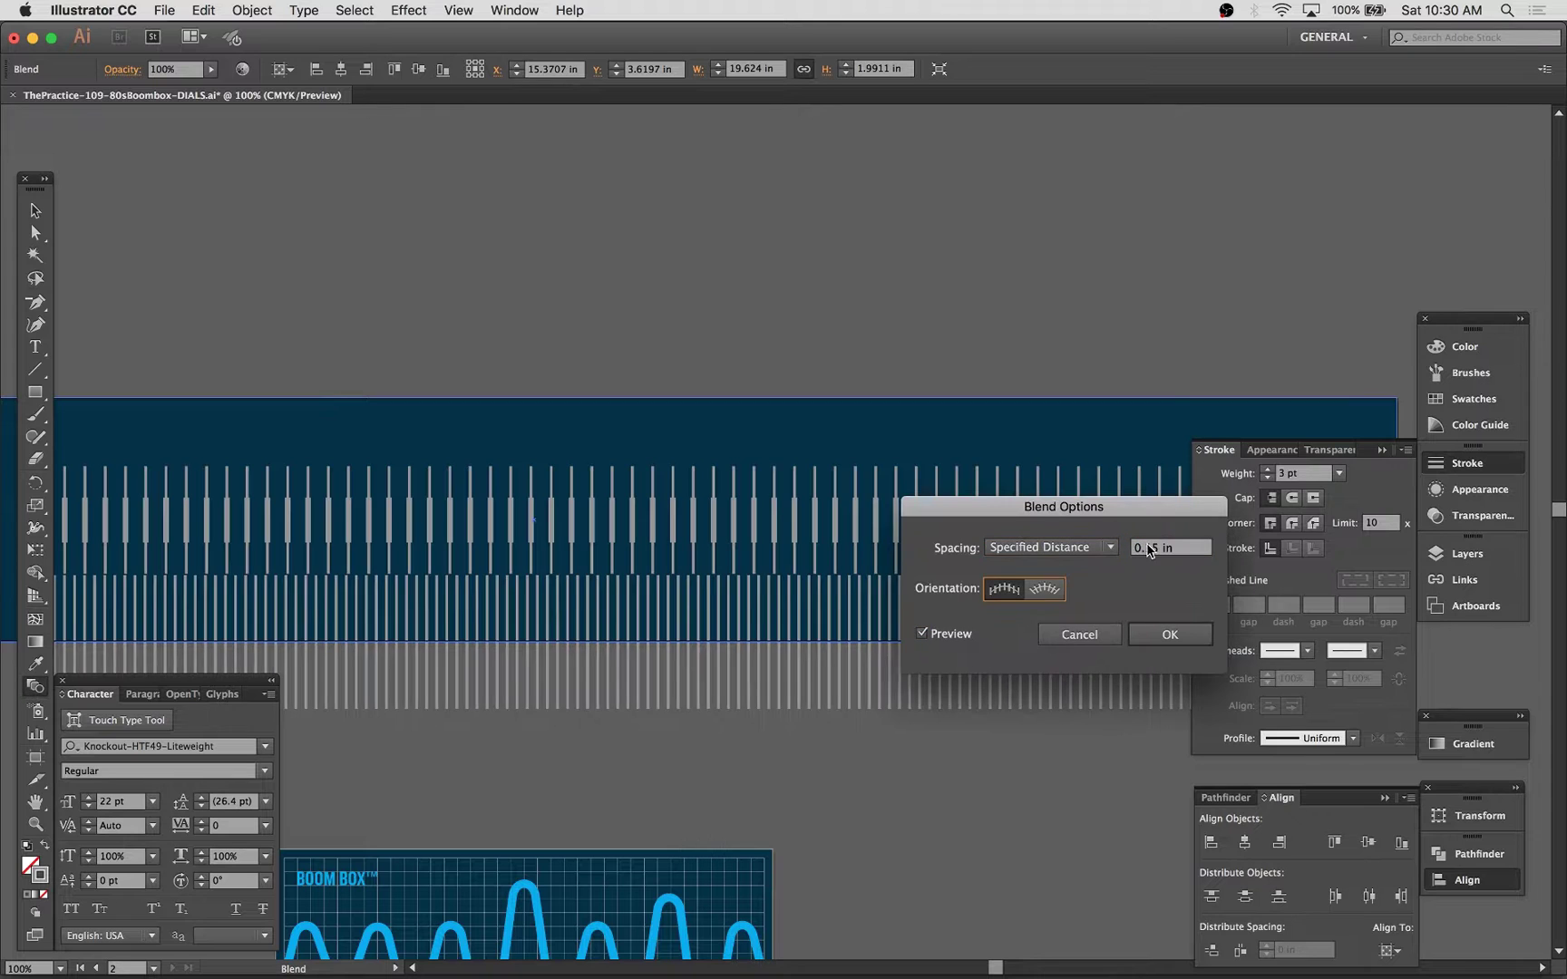
key(Tab)
key(Return)
Step: Align the tall tick row over the short ticks and stretch it symmetrically about its center
key(Tab)
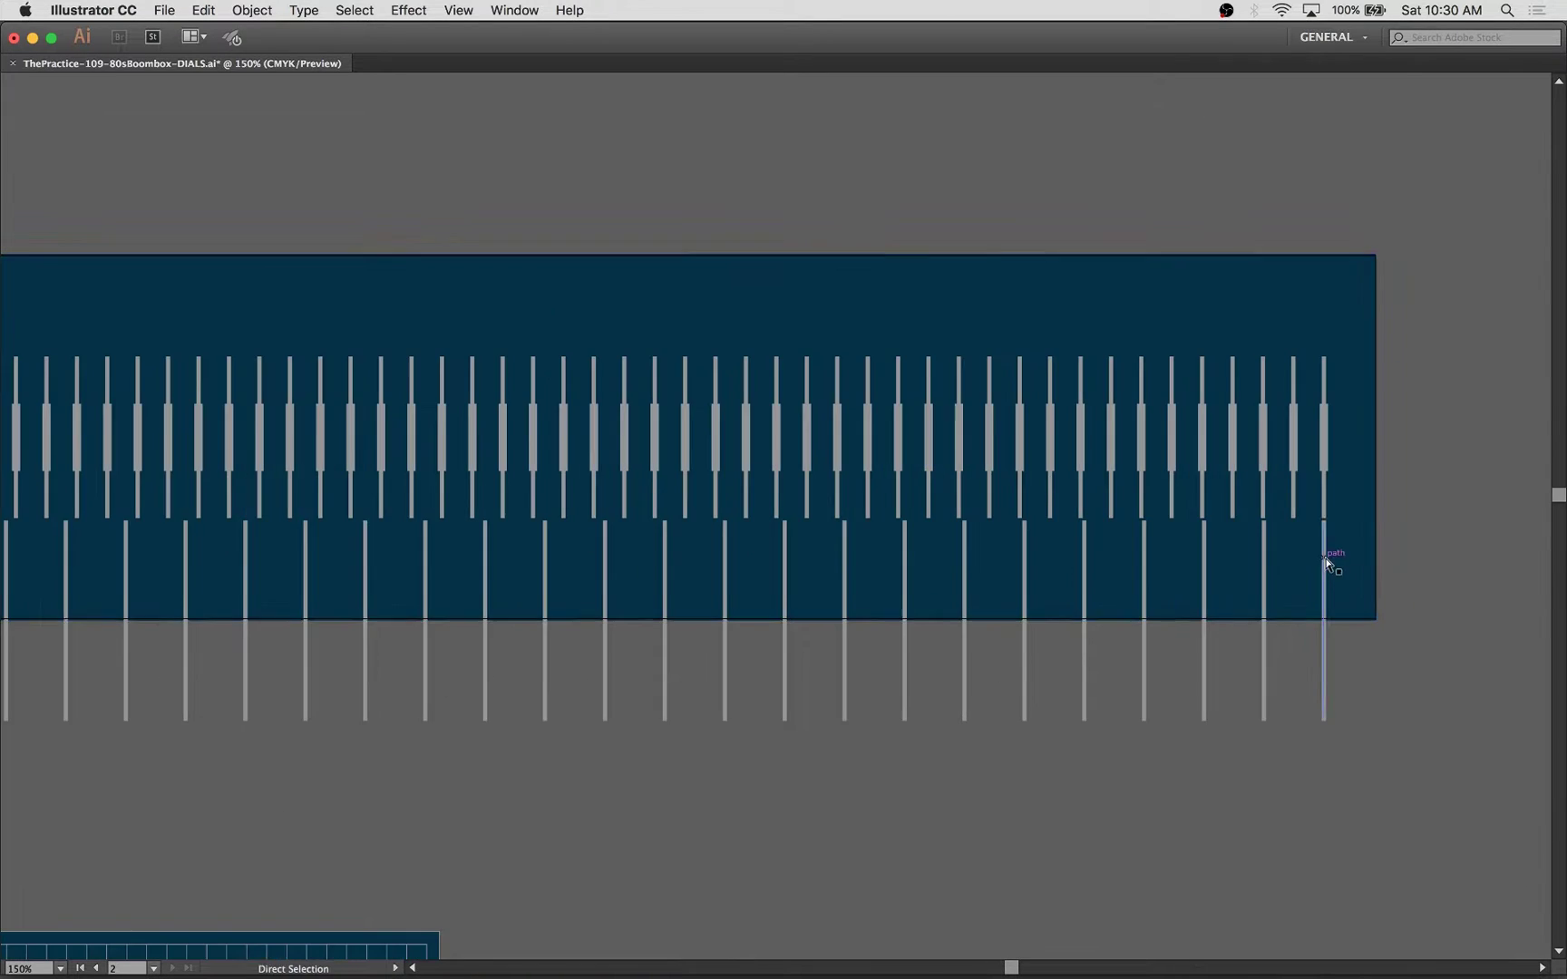
key(v)
key(super+equal)
key(Tab)
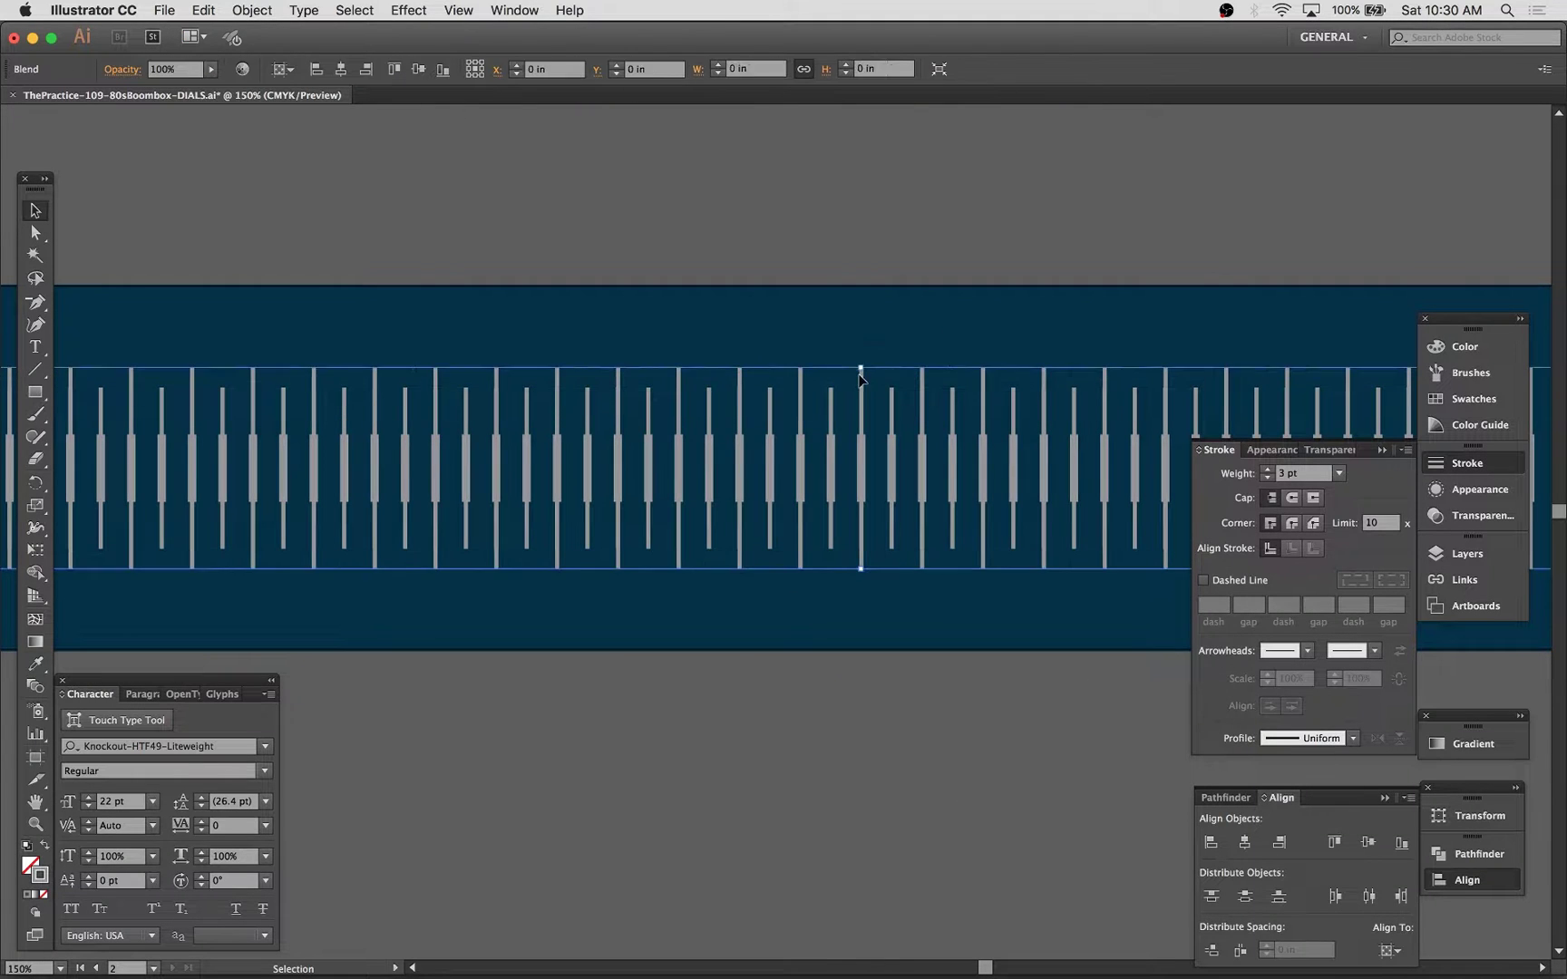
alt+drag(860, 375, 860, 361)
Step: Try spacing the short tick marks 0.15 in apart
key(super+minus)
key(super+minus)
drag(899, 562, 787, 612)
click(786, 485)
double_click(35, 687)
double_click(1145, 546)
text(.15)
click(930, 632)
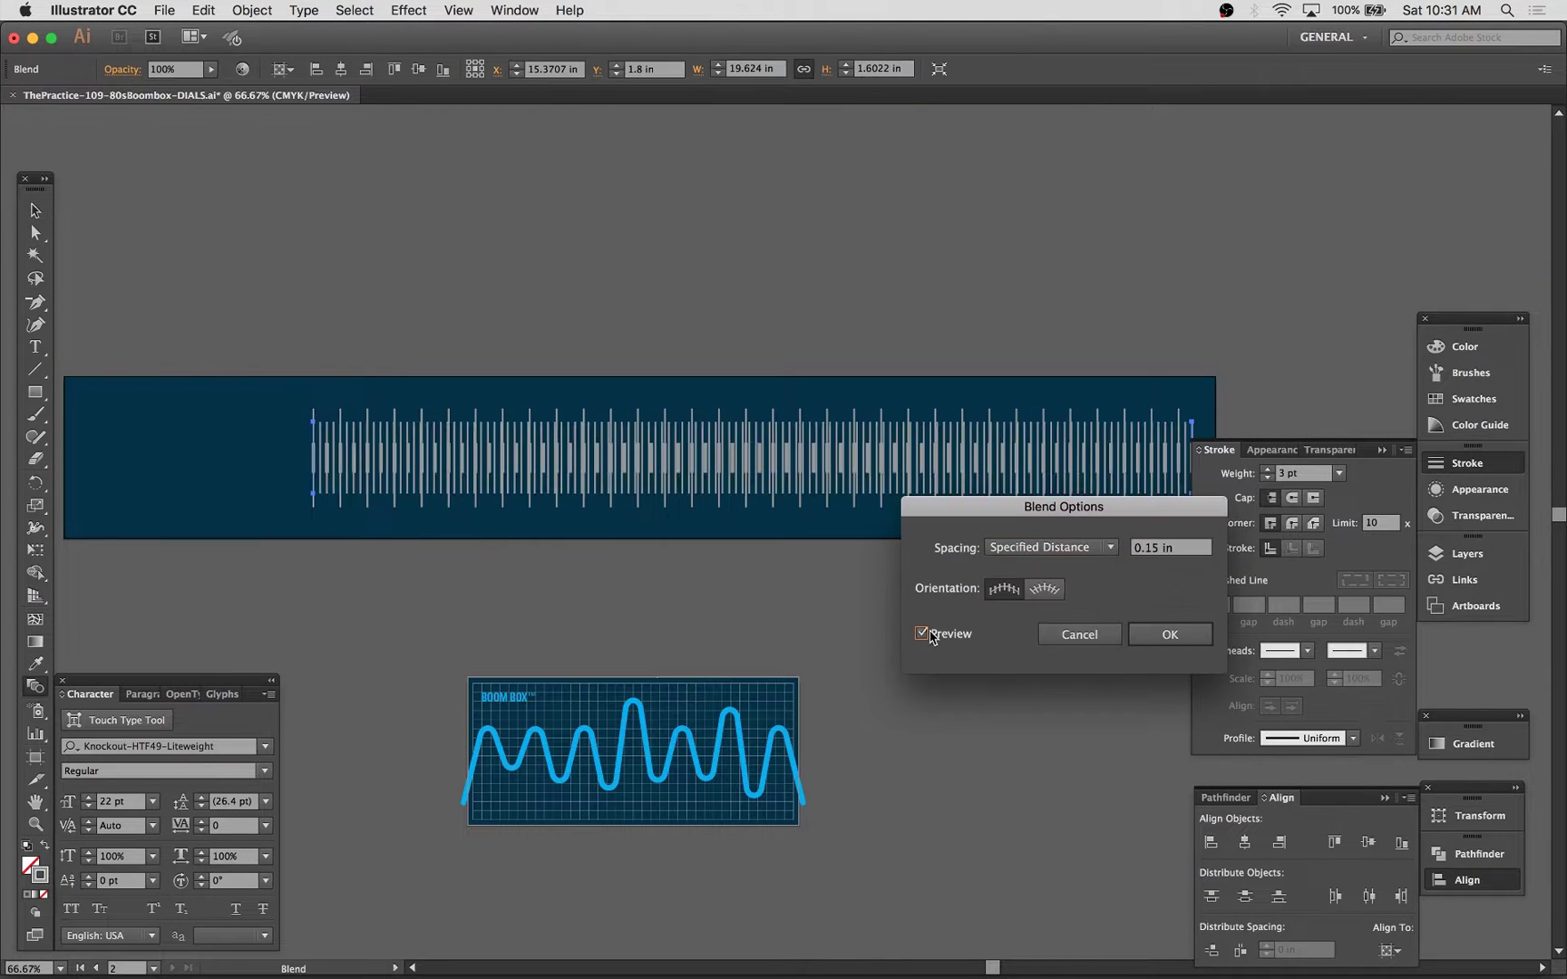
click(1169, 635)
key(a)
drag(1170, 489, 917, 512)
key(super+z)
Step: Try moving the short tick row along the dial
key(super+equal)
drag(1179, 603, 961, 611)
key(super+minus)
key(super+minus)
drag(625, 498, 732, 510)
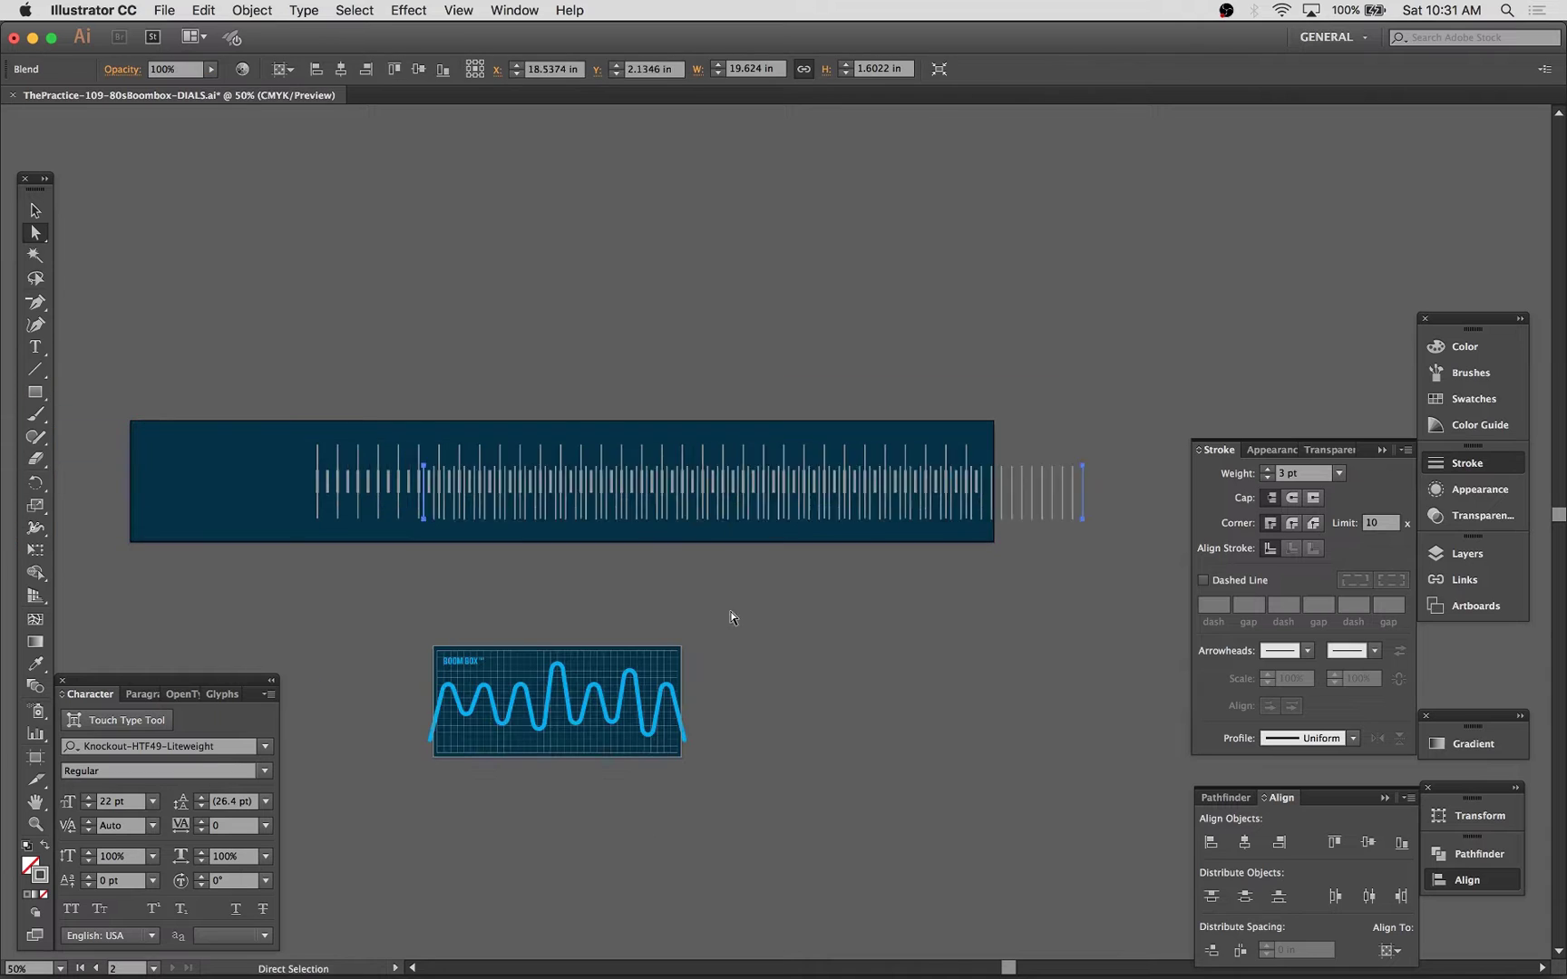
key(super+z)
Step: Widen the tall tick row's blend spacing so that a tall mark falls on every fourth short mark
drag(731, 617, 905, 624)
key(super+equal)
double_click(35, 686)
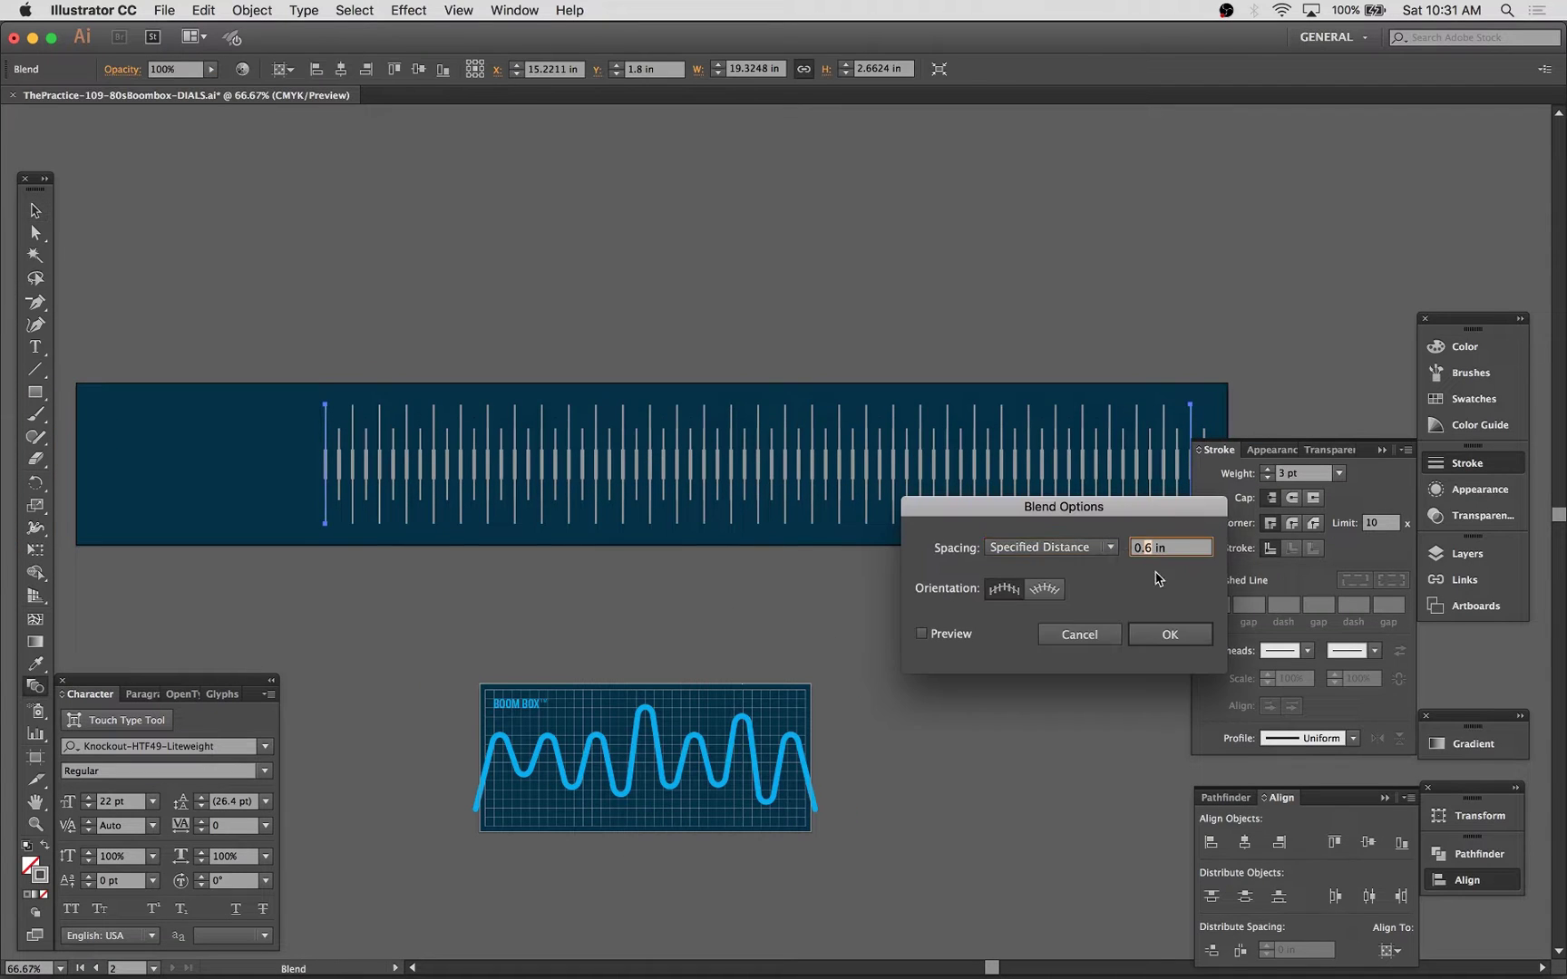
click(1172, 634)
key(v)
Step: Place and size the "BOOM BOX™" text in the tuning dial's upper-left corner
click(281, 497)
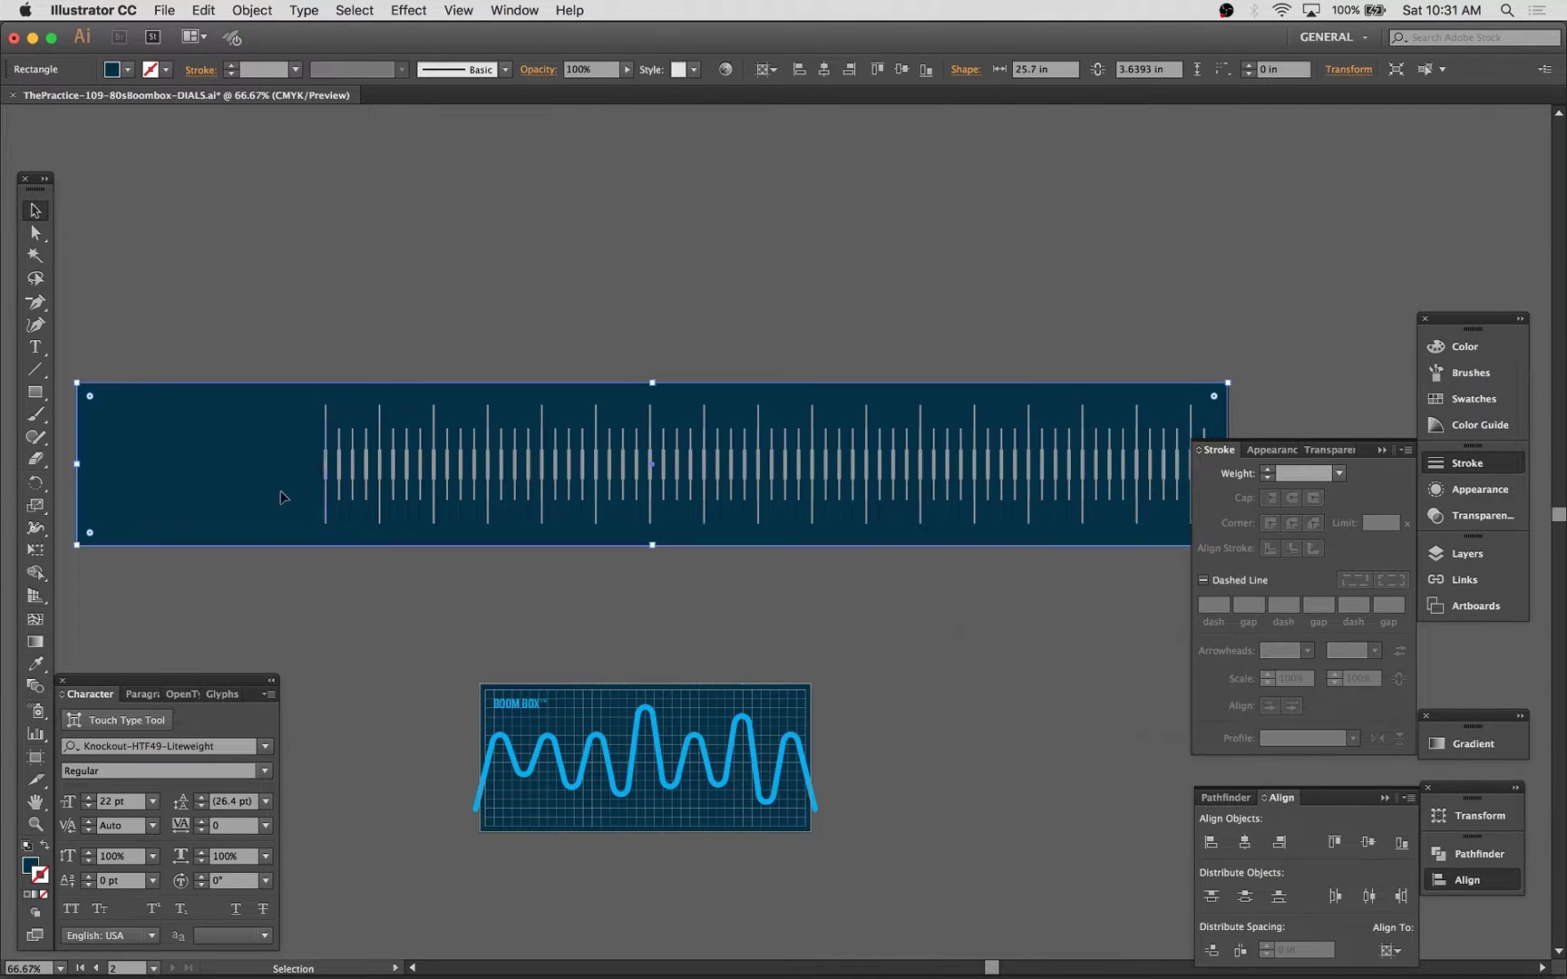
shift+drag(143, 411, 165, 417)
click(349, 590)
drag(349, 589, 545, 583)
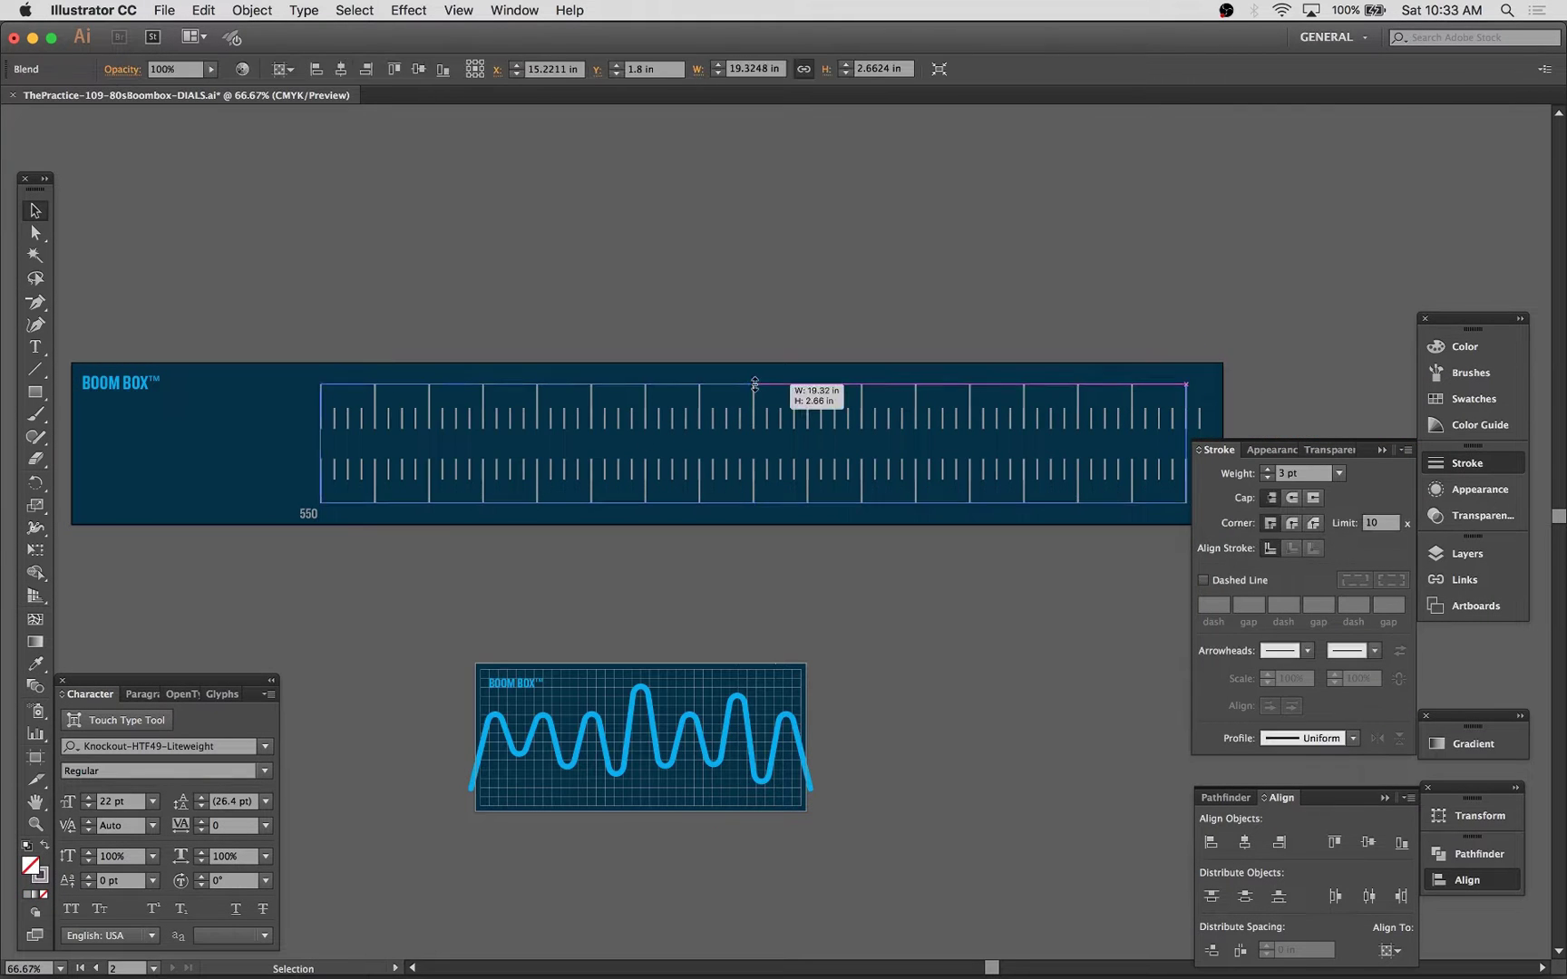
Step: Adjust the 550 label below the first tall tick and copy it to the last tall tick
click(644, 436)
shift+drag(322, 512, 321, 509)
drag(636, 570, 566, 560)
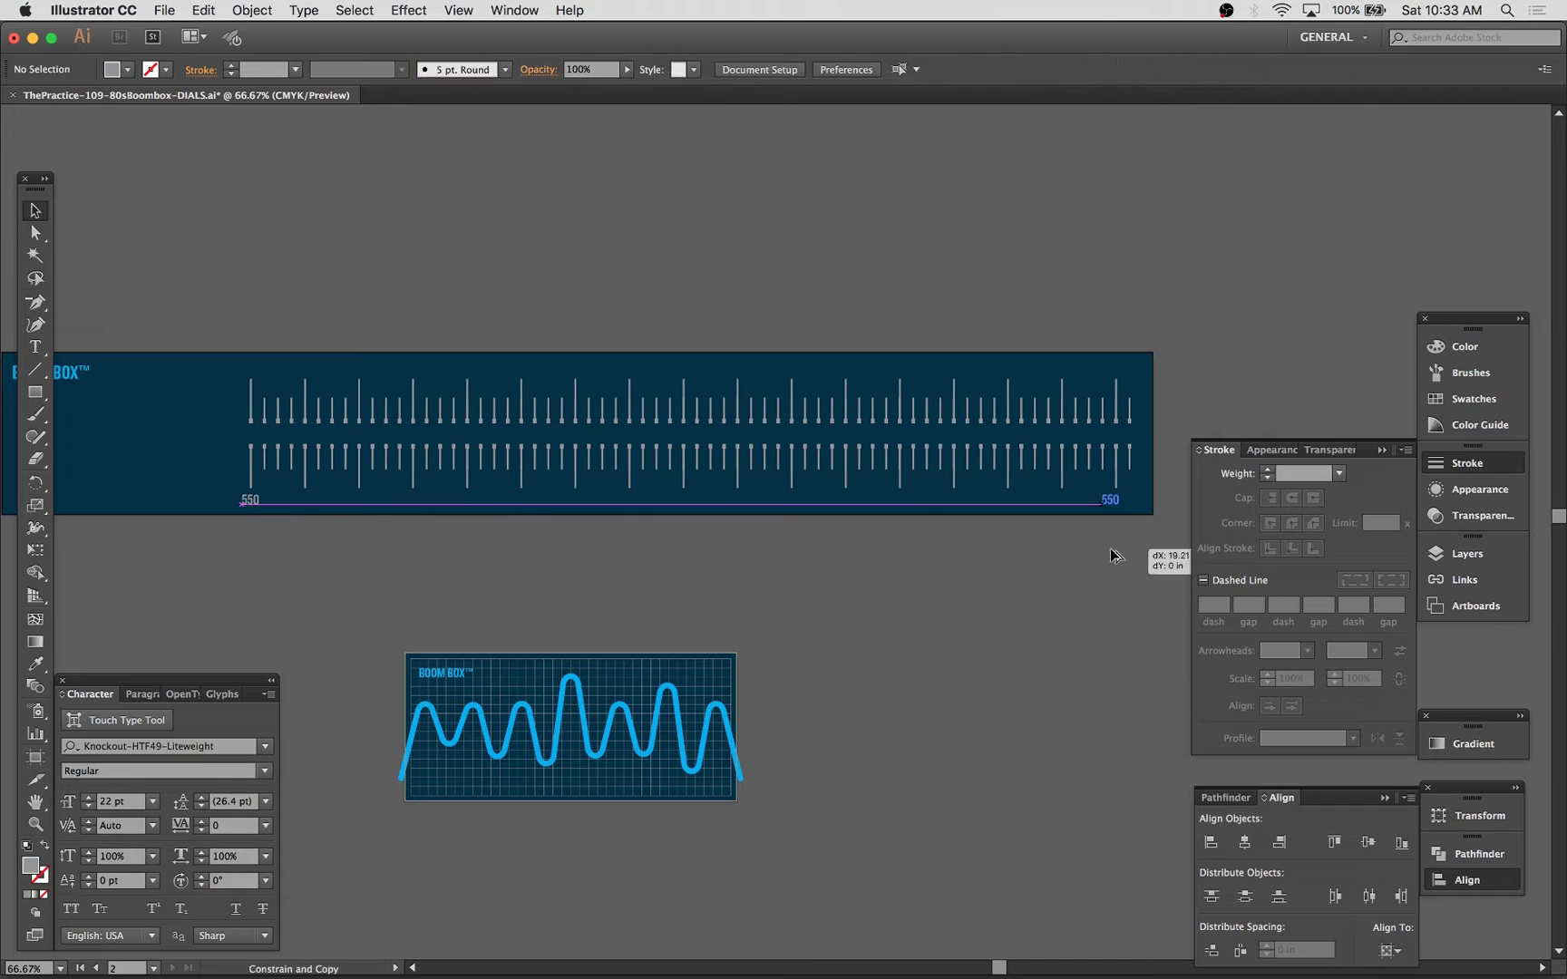
Step: Blend the two 550 labels at 1.2 in spacing and expand the blend into separate labels
double_click(35, 686)
click(1103, 547)
click(1100, 588)
text(1.2)
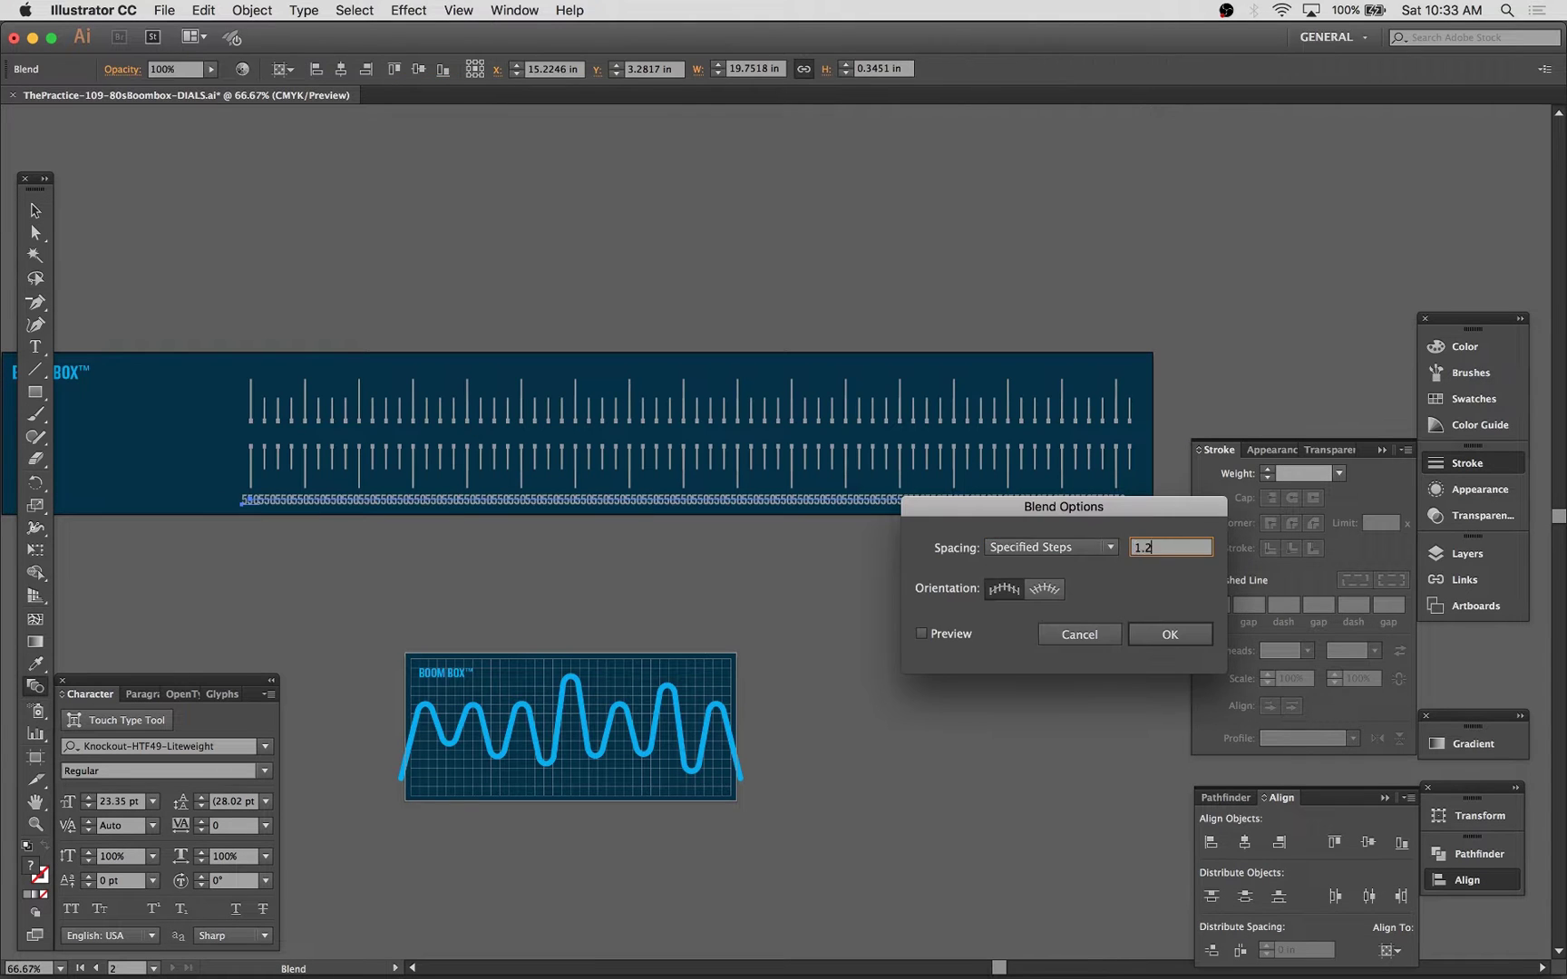
text(1.2)
click(1169, 634)
click(252, 11)
click(278, 193)
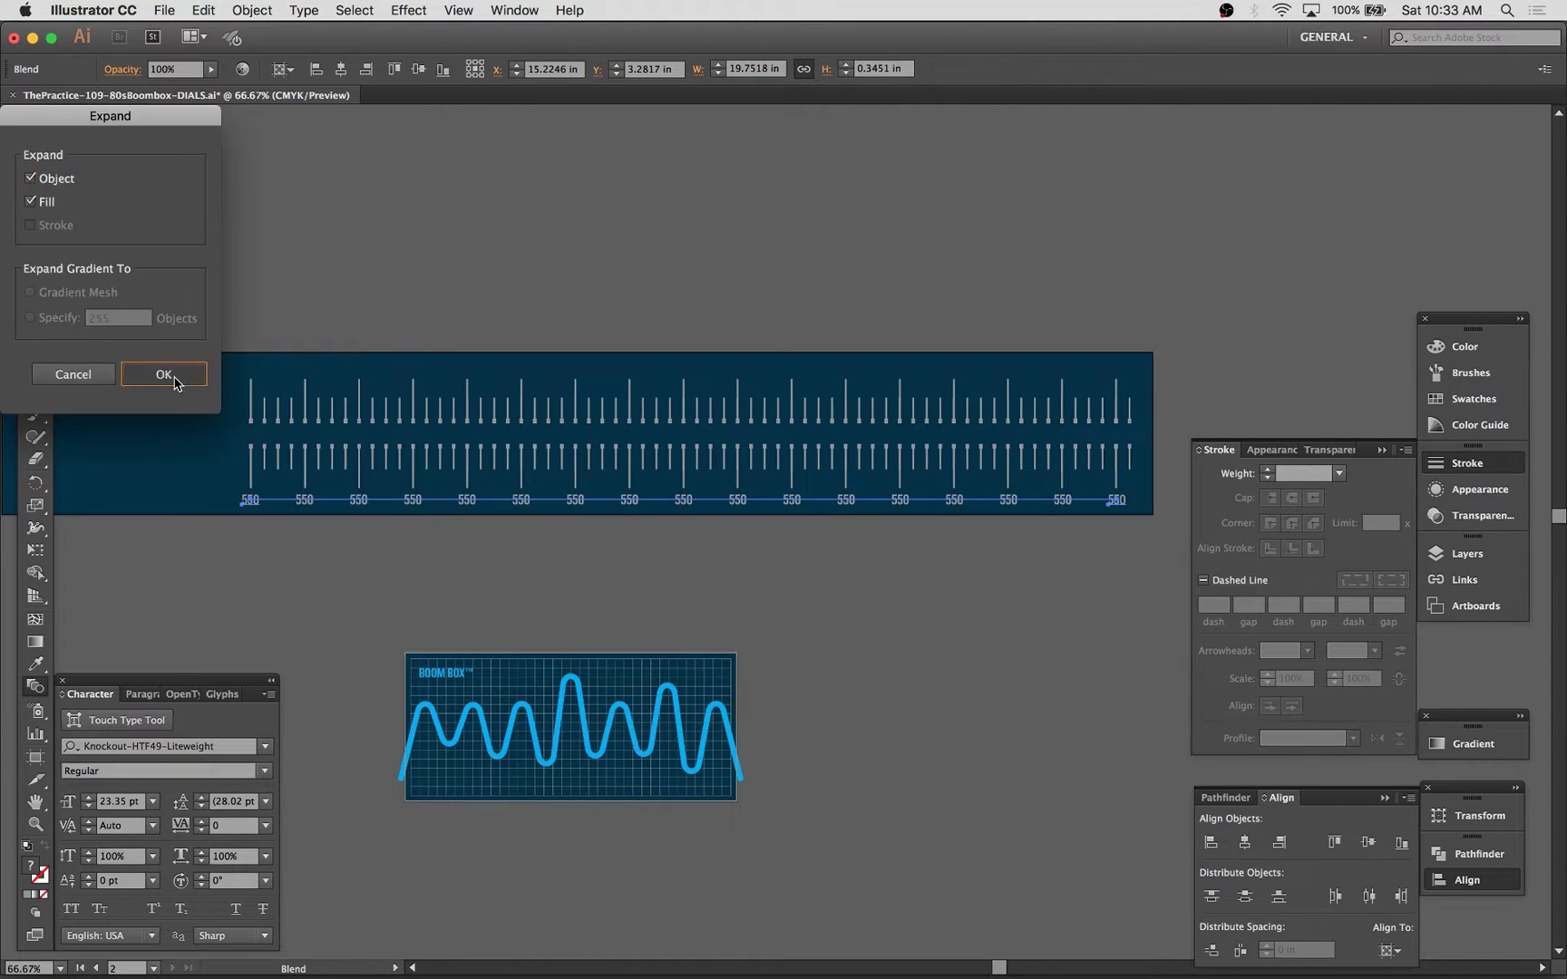
click(174, 379)
Step: Delete the expanded 550 labels between the first and last tall ticks
key(a)
click(292, 533)
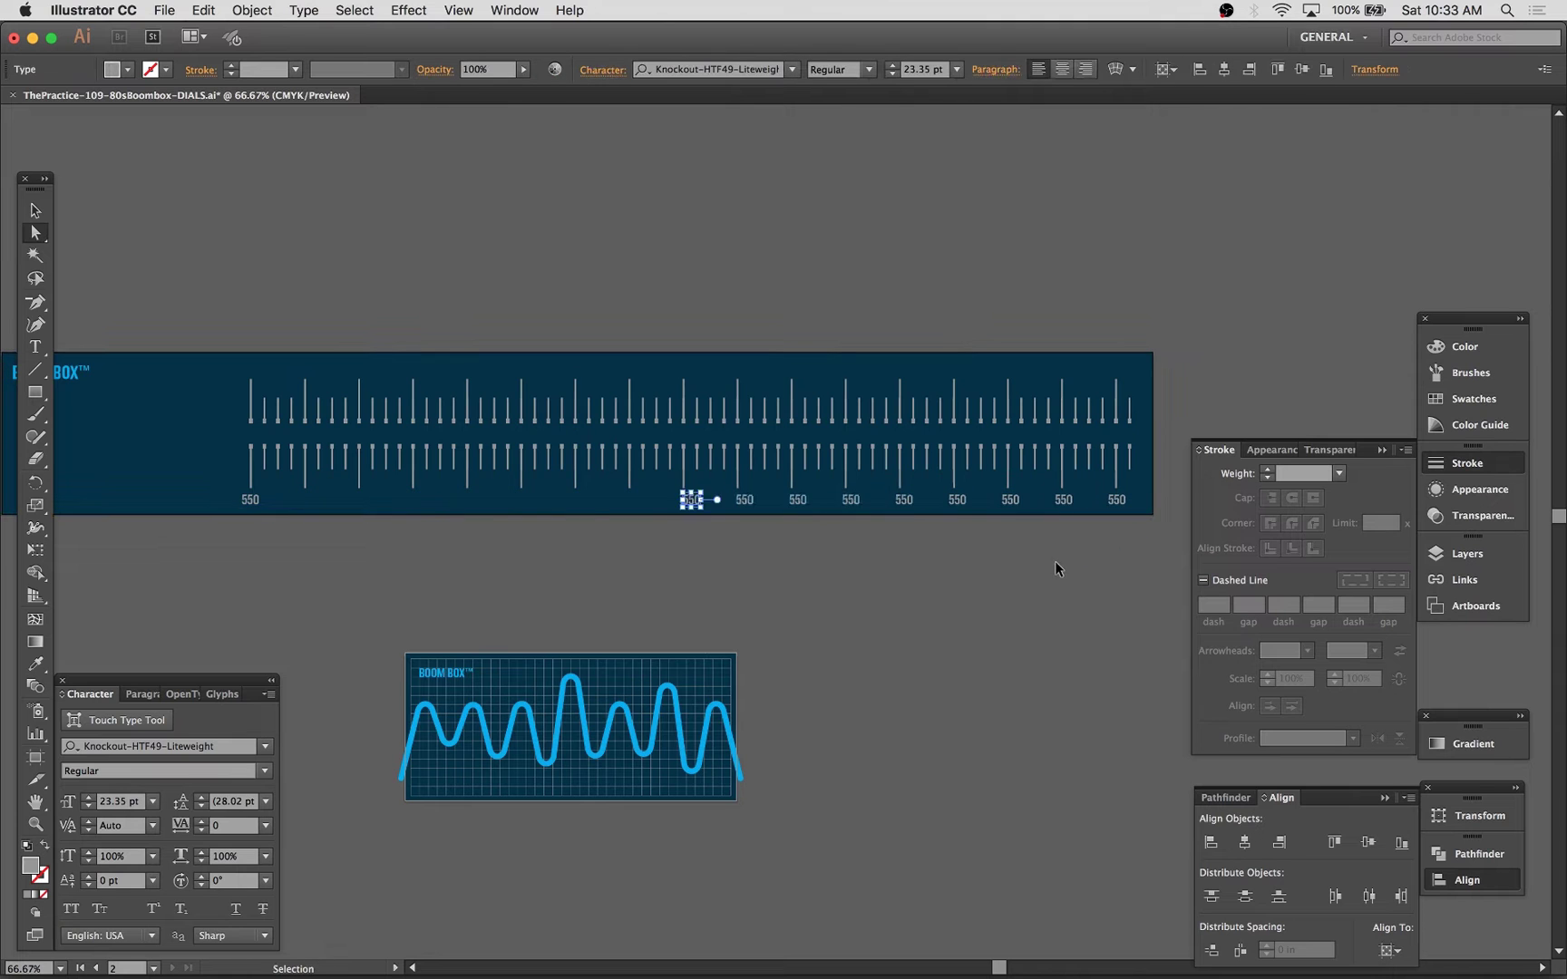
alt+scroll(1083, 522, up, 2)
key(super+z)
alt+scroll(1137, 520, down, 2)
click(280, 500)
key(Delete)
Step: Copy the 550 label from the last tall tick to the preceding tall ticks along the dial
alt+scroll(1179, 470, up, 2)
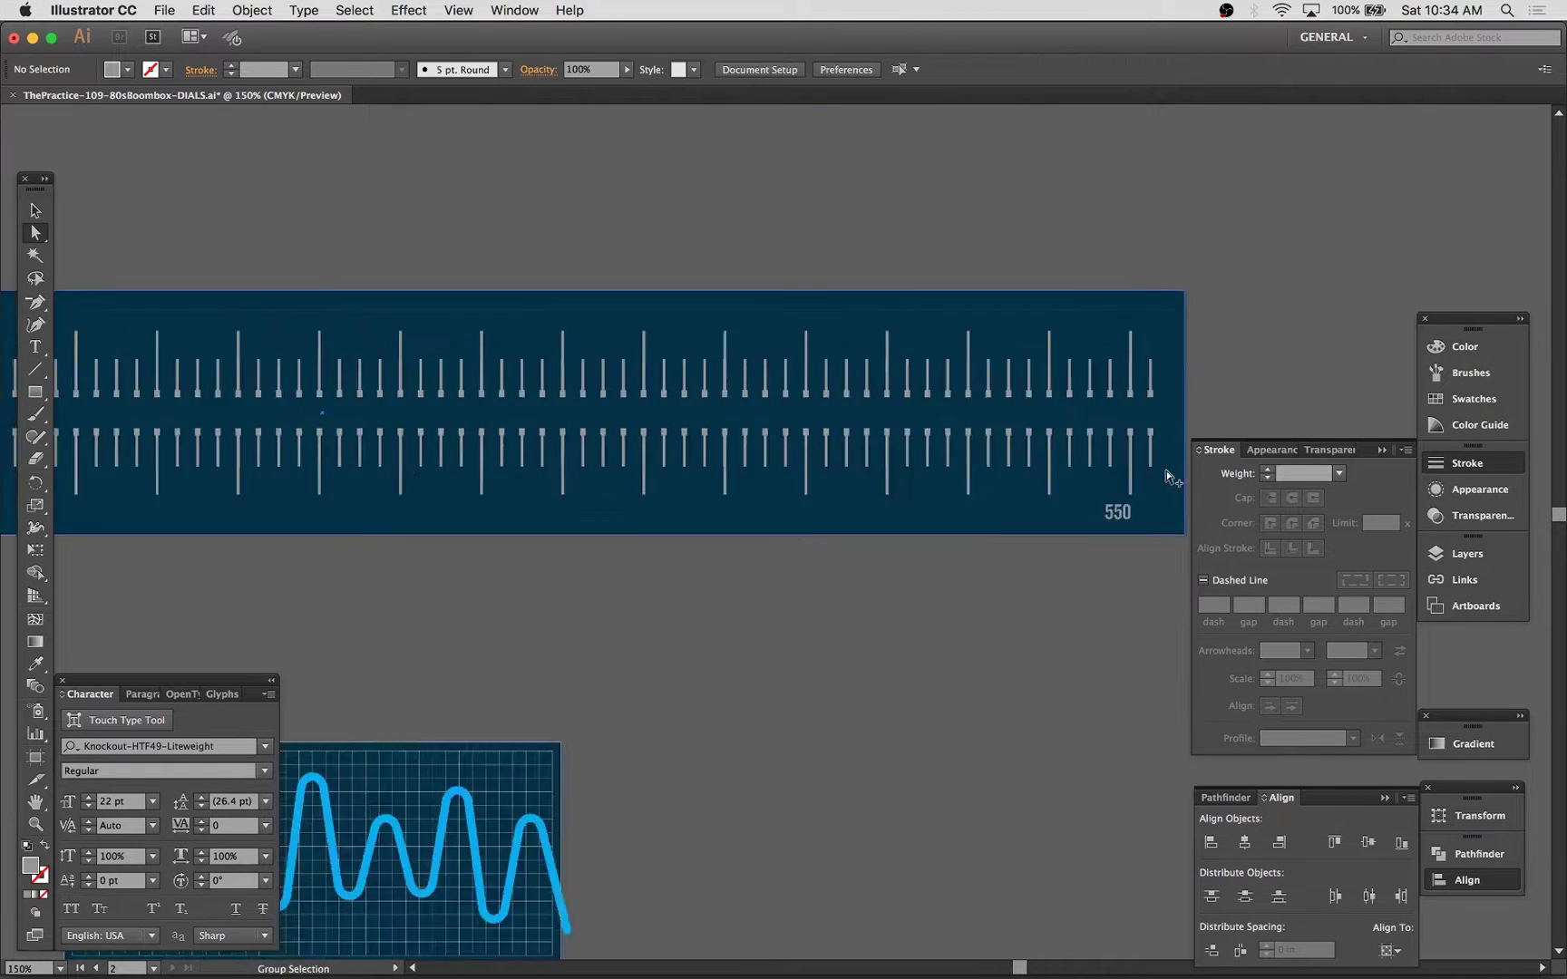
alt+scroll(1204, 510, down, 1)
drag(1142, 524, 1069, 524)
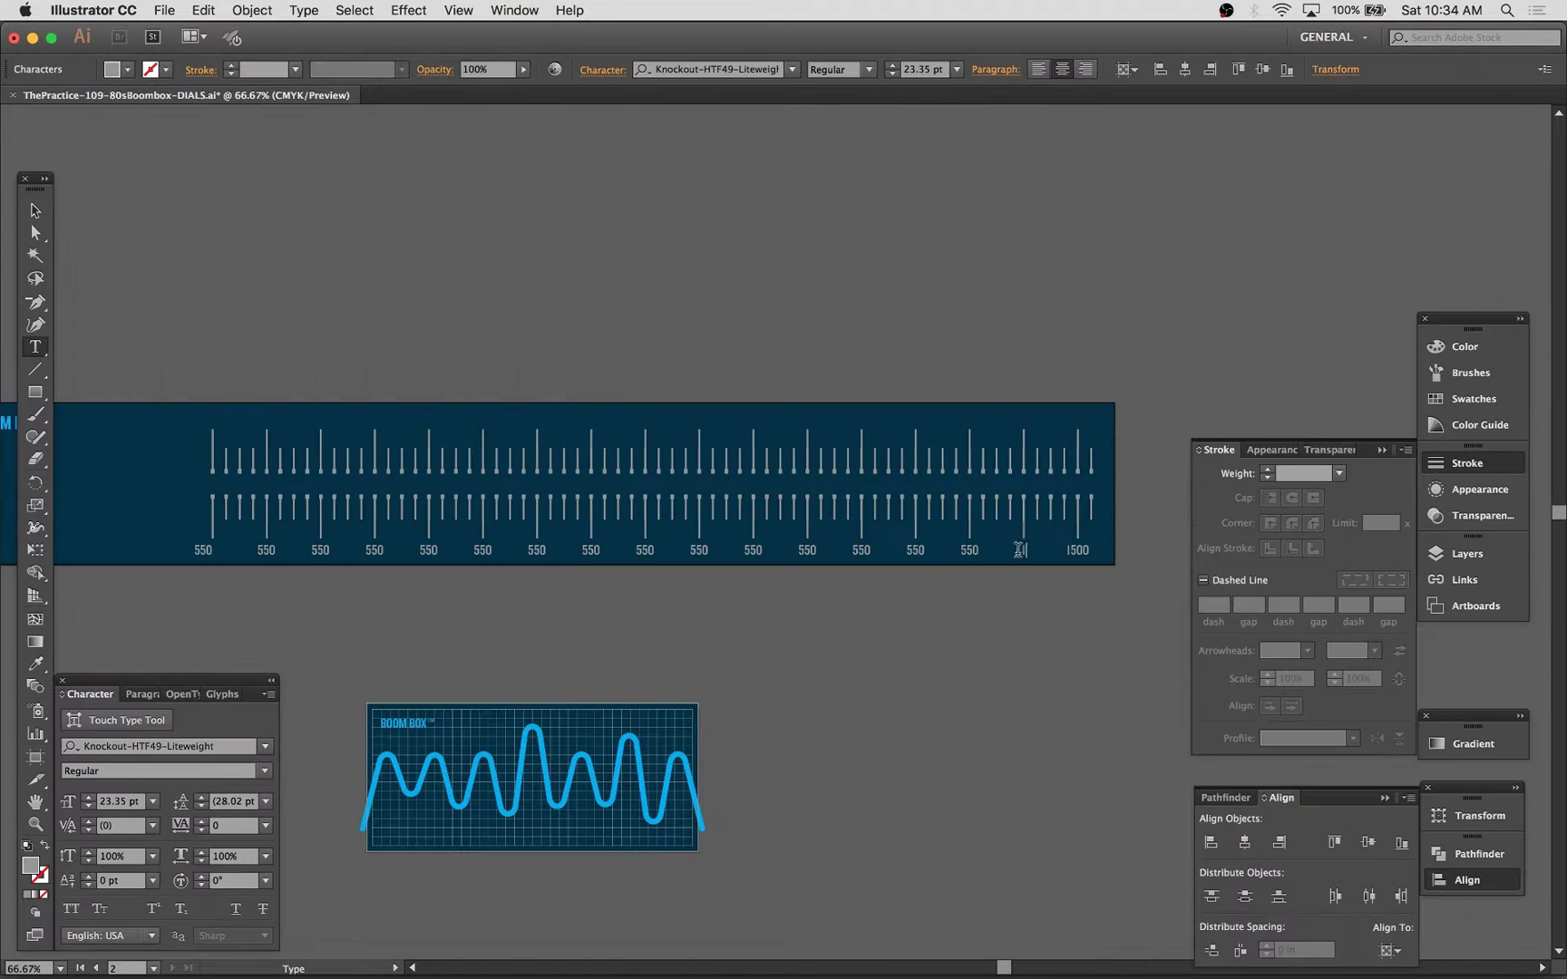
Step: Renumber the lower dial labels as 600, 650, 700, 800, 1000, 1200 and 1400 at every second tall tick
text(00)
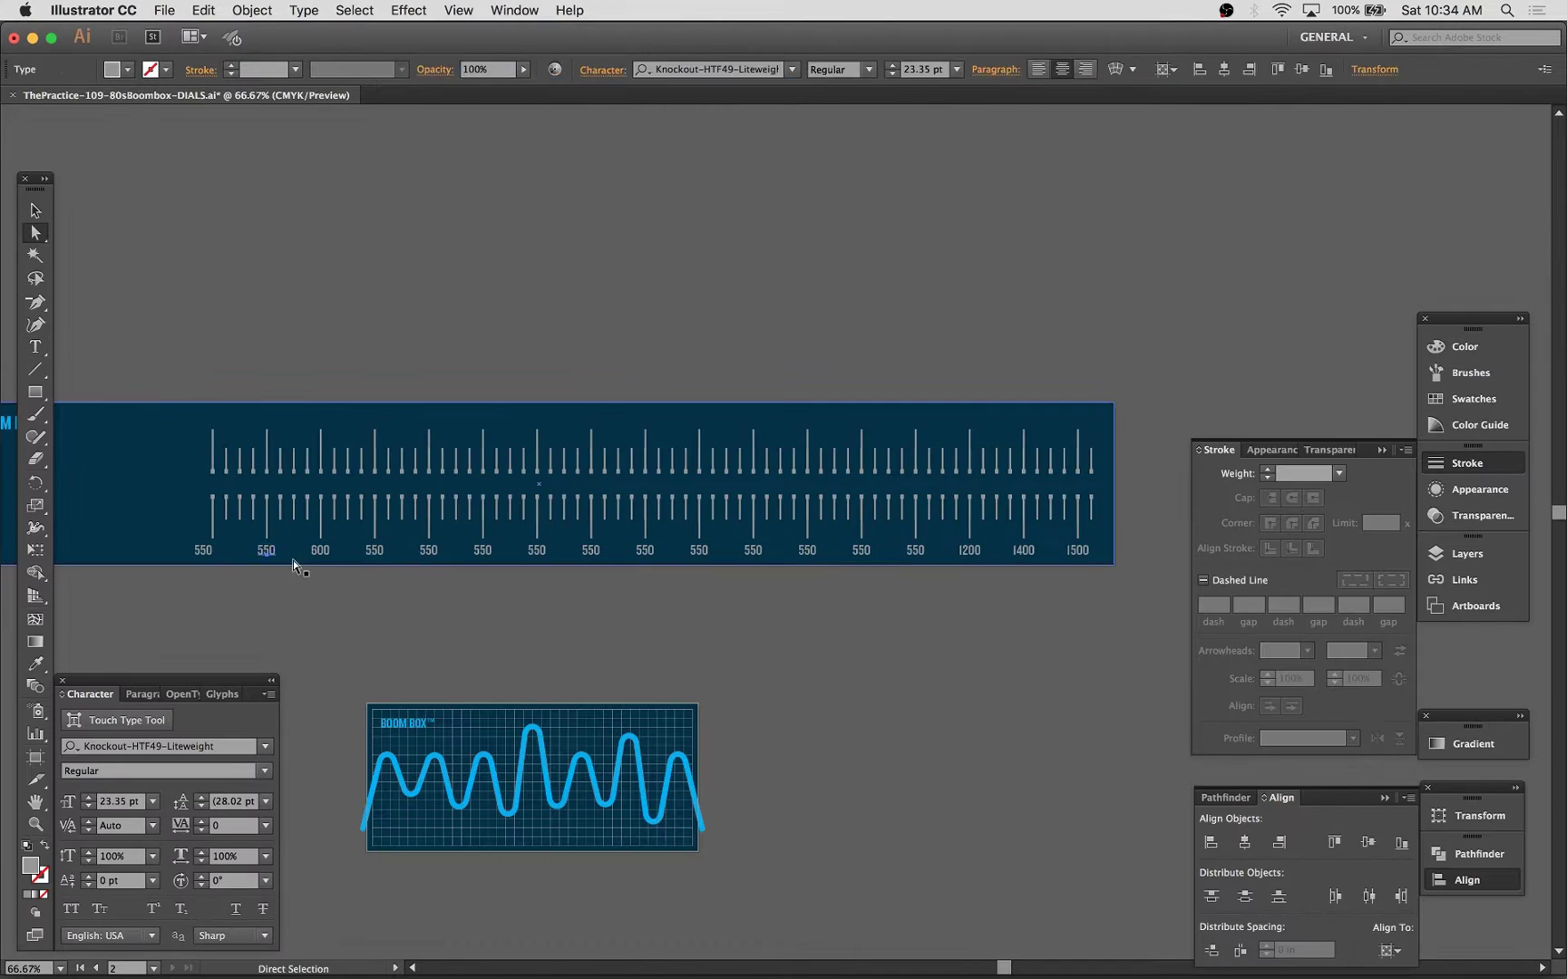
double_click(752, 549)
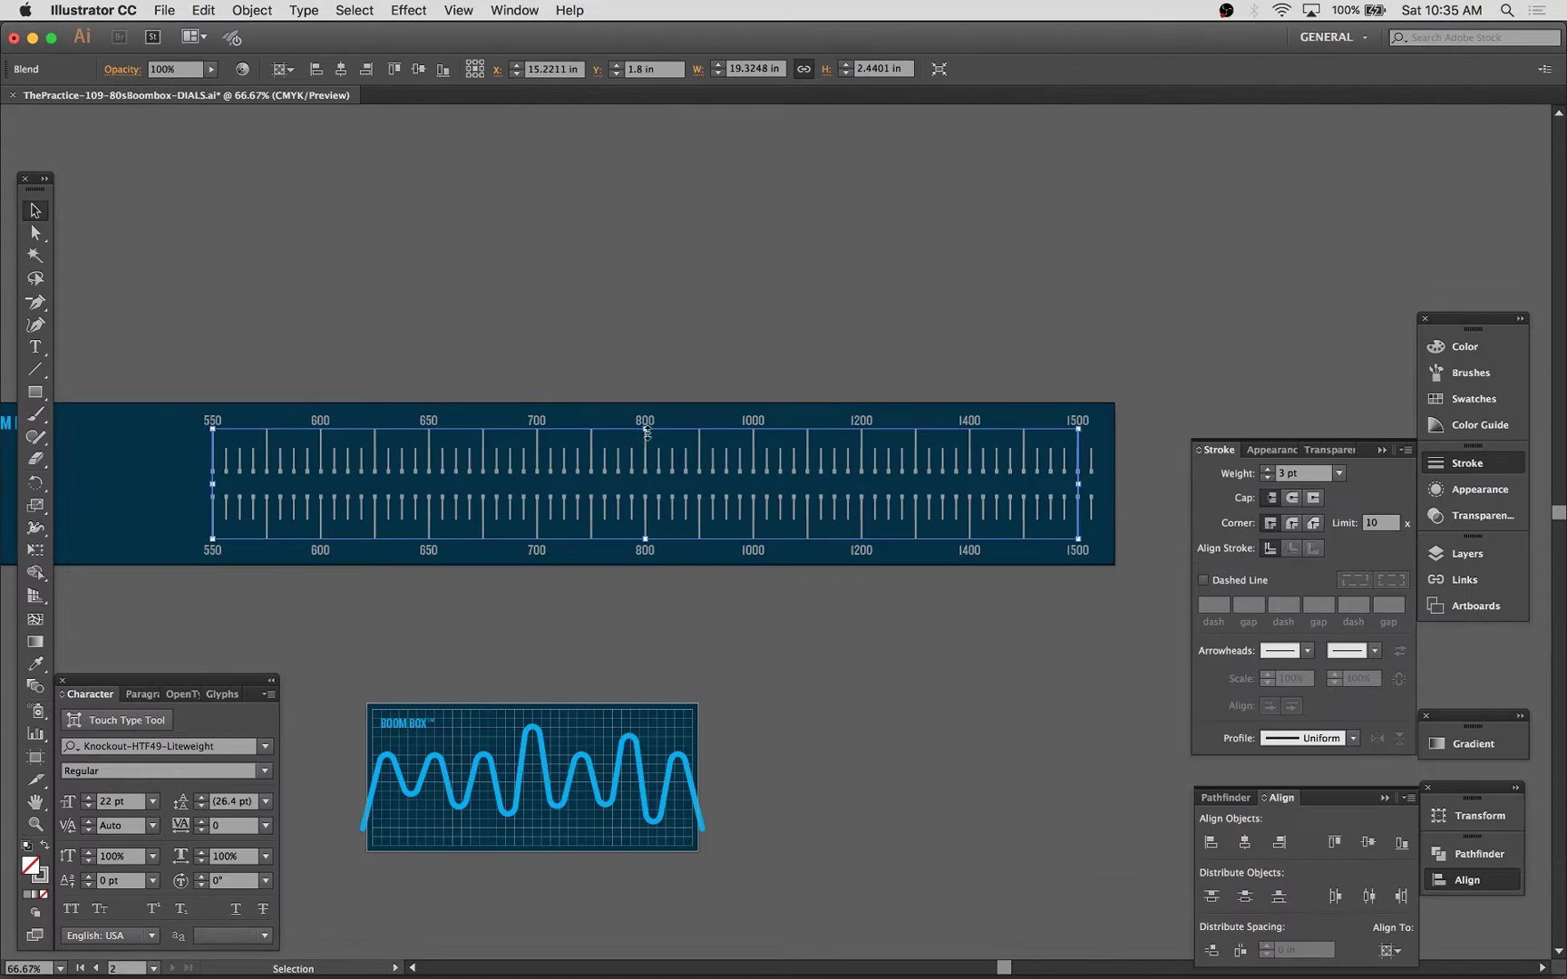
Step: Replace the upper dial labels with 88, 86, 96, 98, 100, 102, 104, 106 and 108
double_click(212, 420)
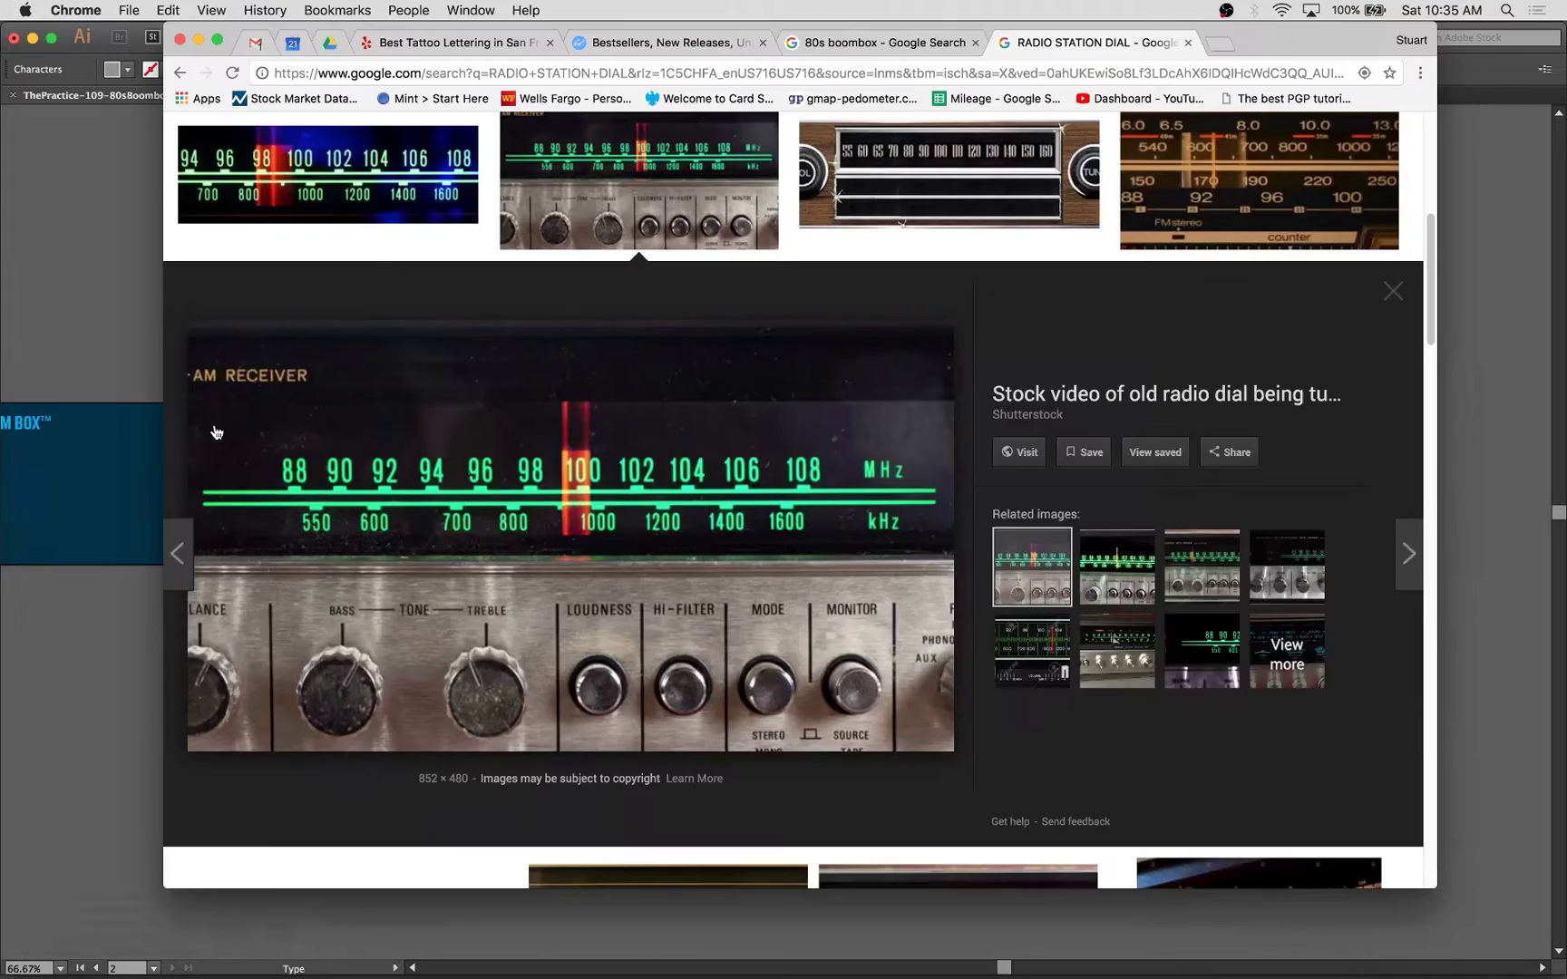
text(88)
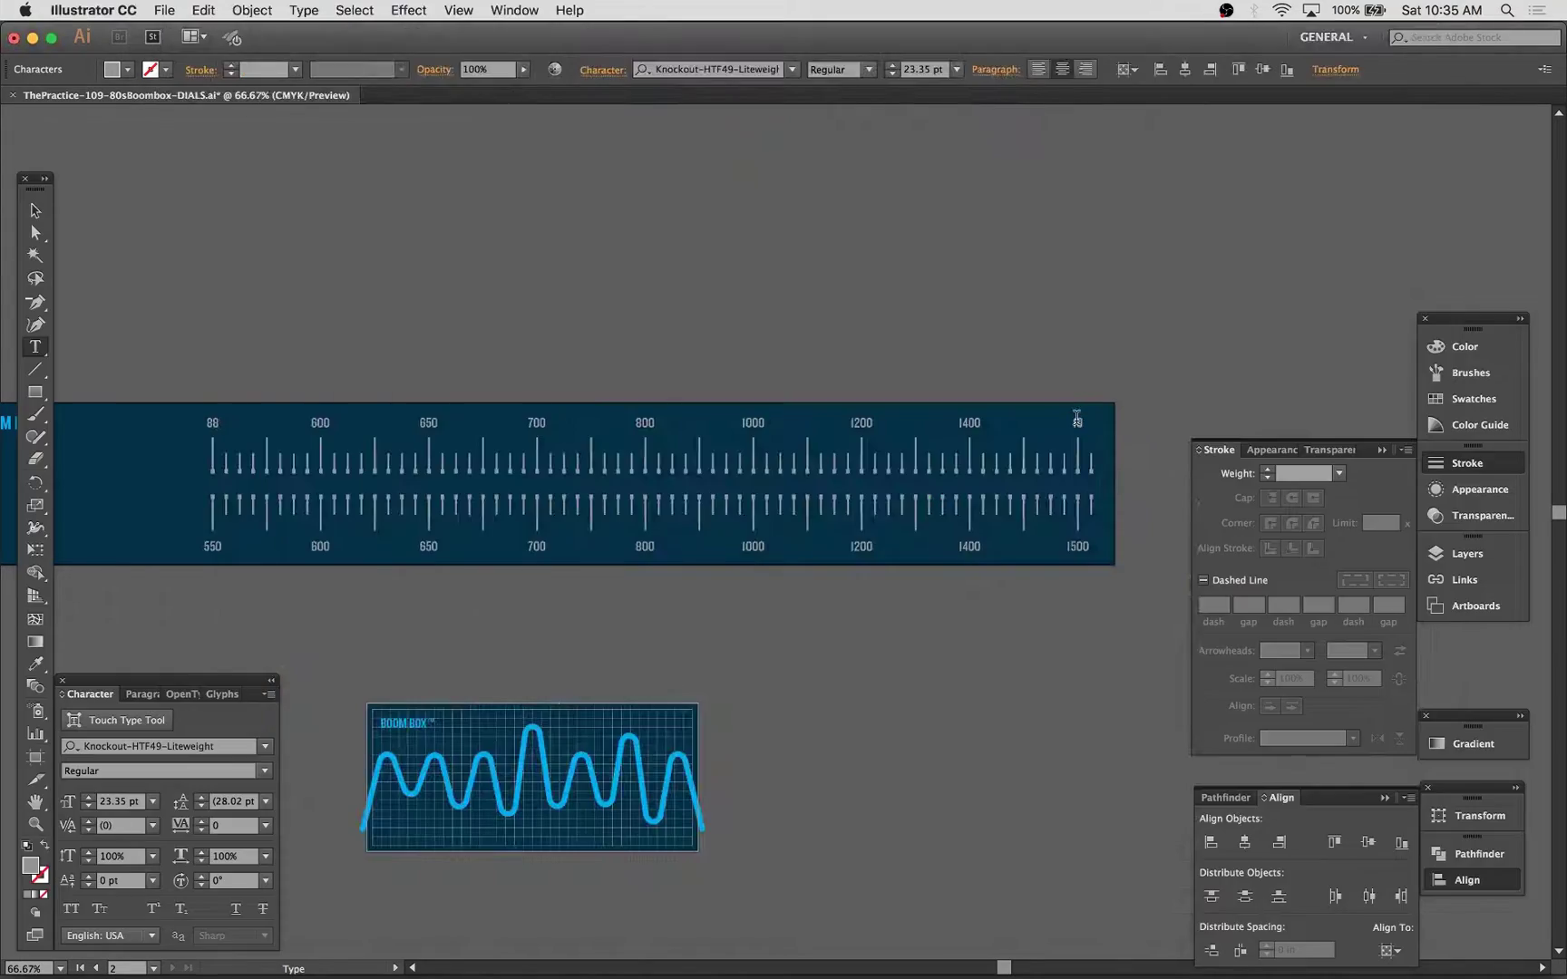
double_click(969, 422)
text(106)
text(2)
text(98)
double_click(427, 422)
text(96)
Step: Fill the circle beside the dial with the BOOM BOX title's blue and copy it below in green with C 100 and Y 100
key(super+minus)
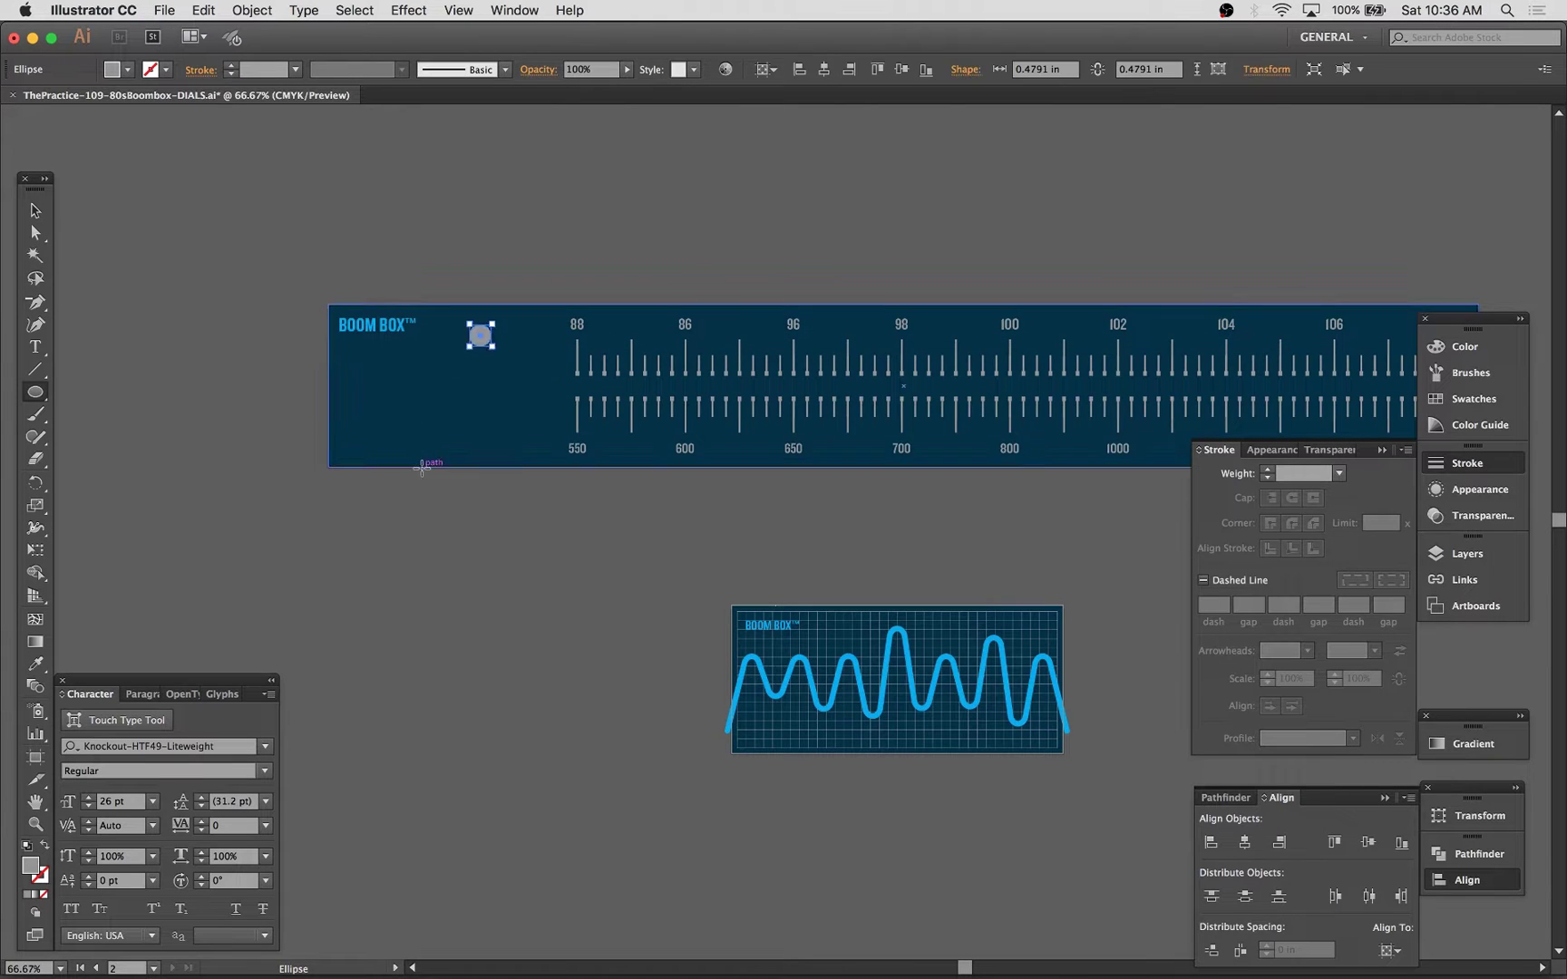
key(i)
click(394, 323)
alt+scroll(393, 324, up, 1)
key(v)
drag(521, 343, 573, 417)
click(1464, 346)
drag(1258, 410, 1361, 411)
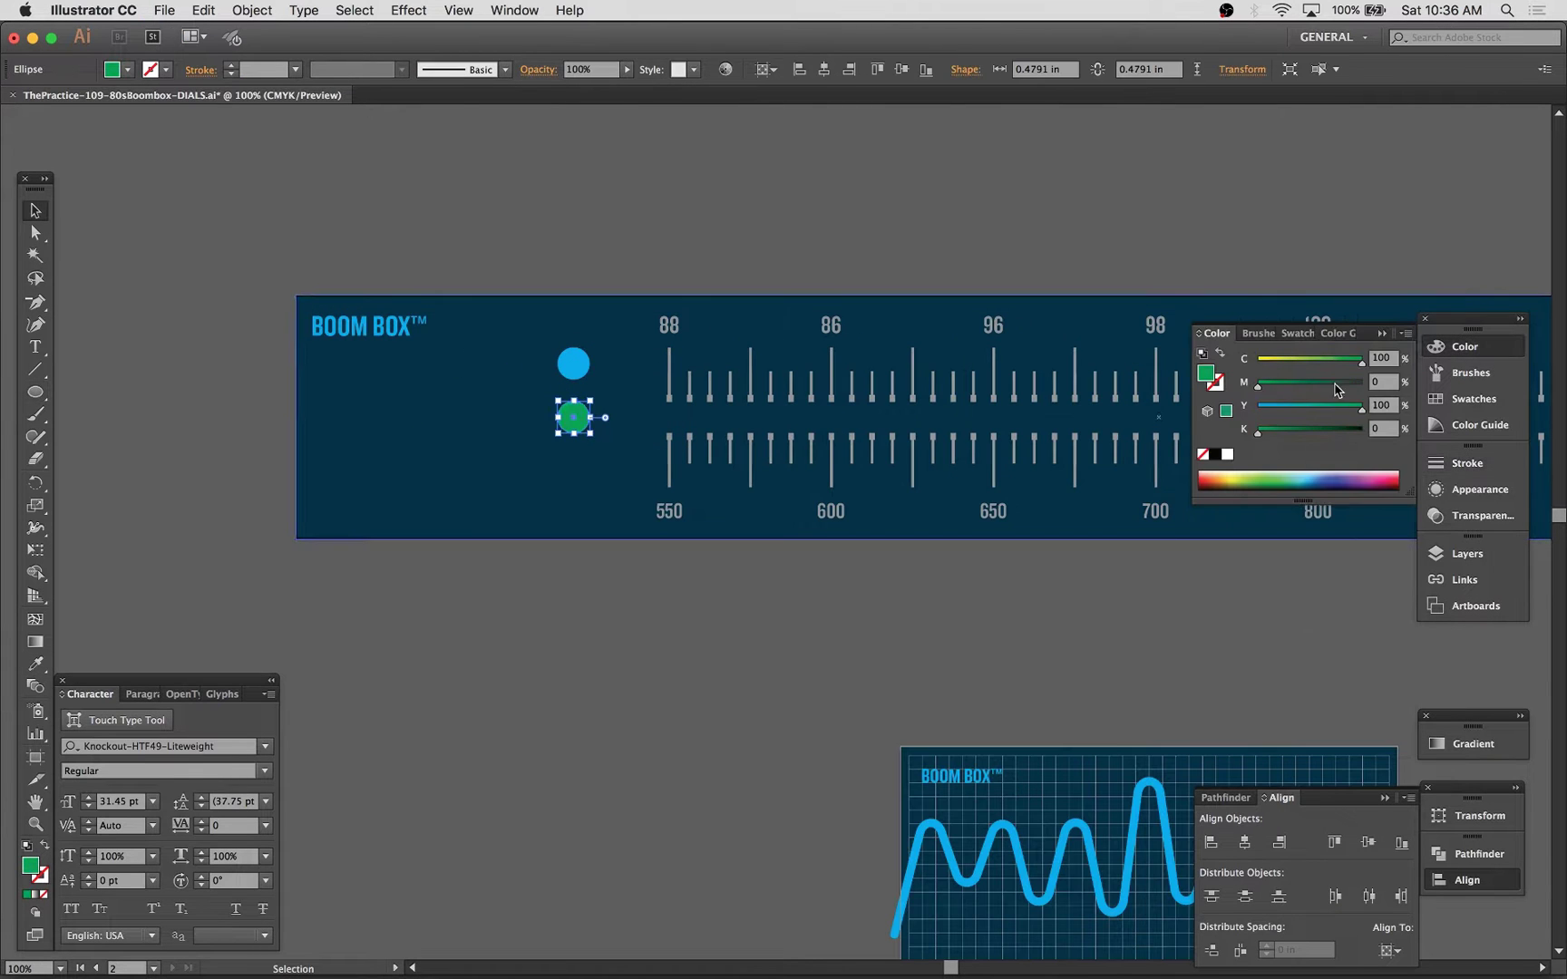
Step: Color the third circle red with 100% magenta and scale down the three indicator circles
drag(1351, 388, 1362, 382)
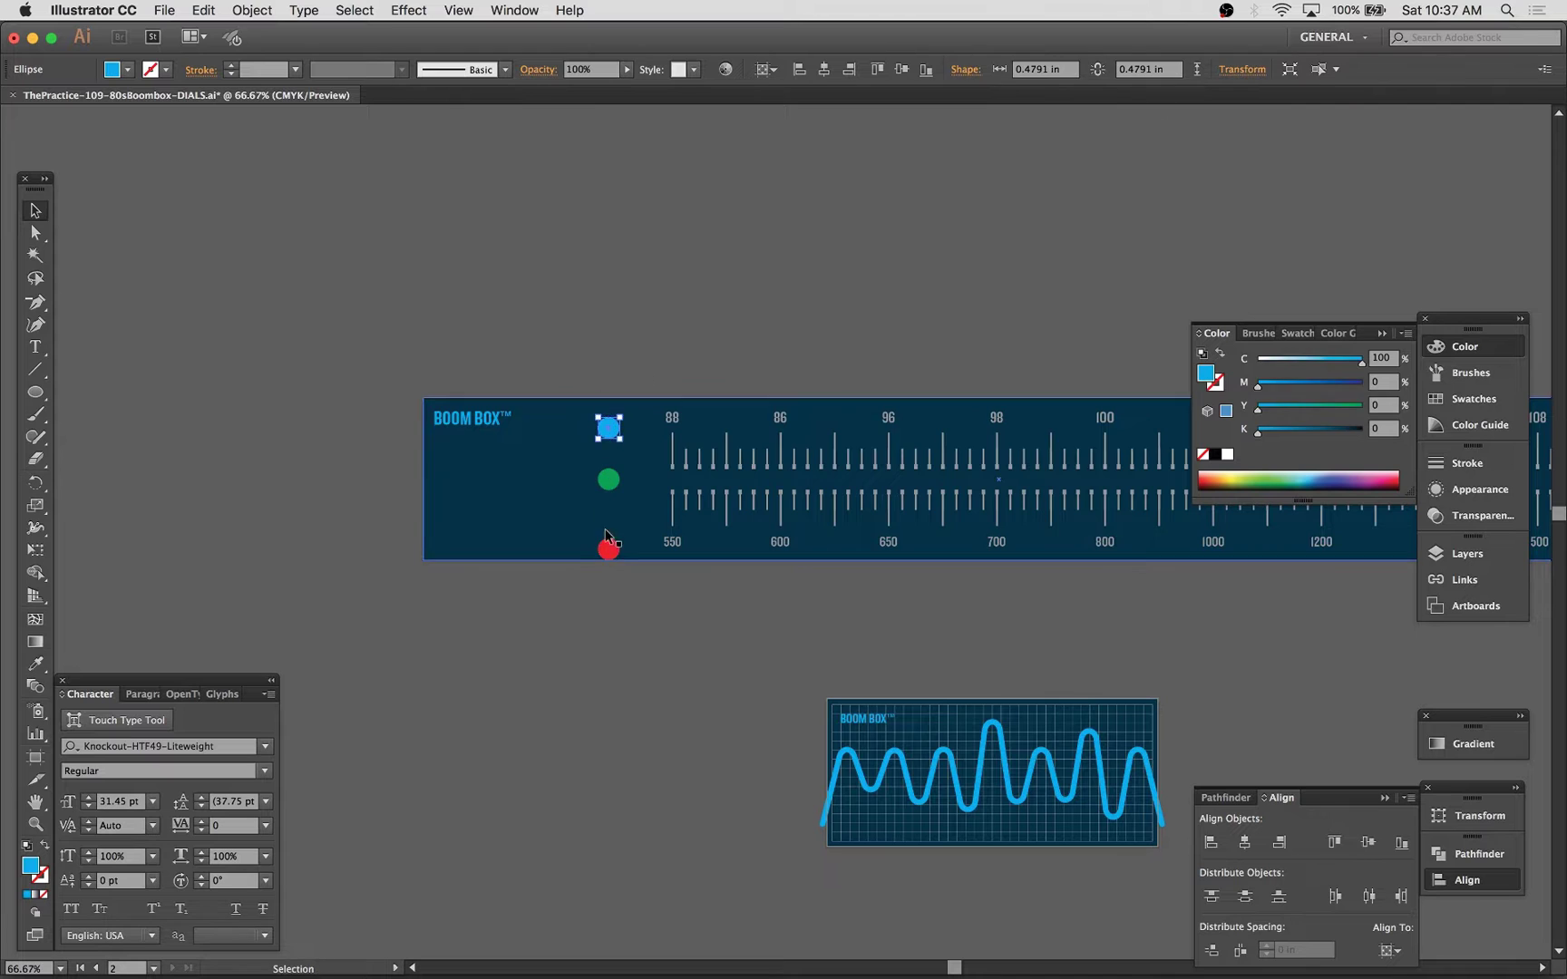
shift+click(607, 423)
alt+shift+drag(619, 416, 617, 427)
click(486, 518)
drag(486, 518, 376, 502)
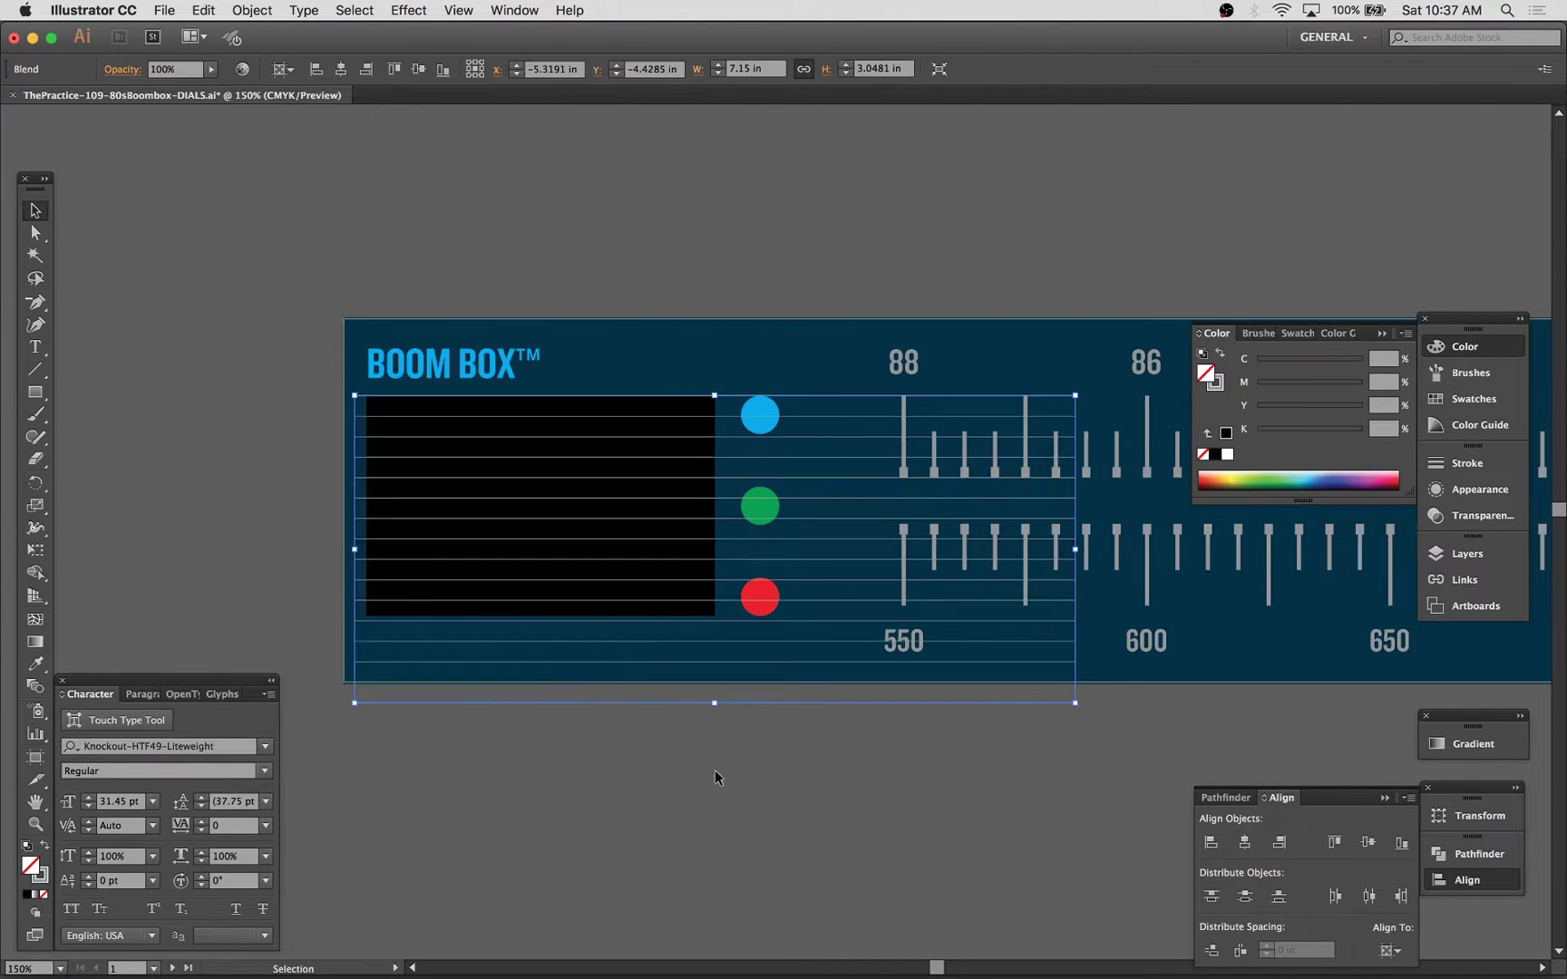
Step: Fit the blended horizontal grid lines to the edges of the black rectangle and set their stroke to 0.75 pt
key(a)
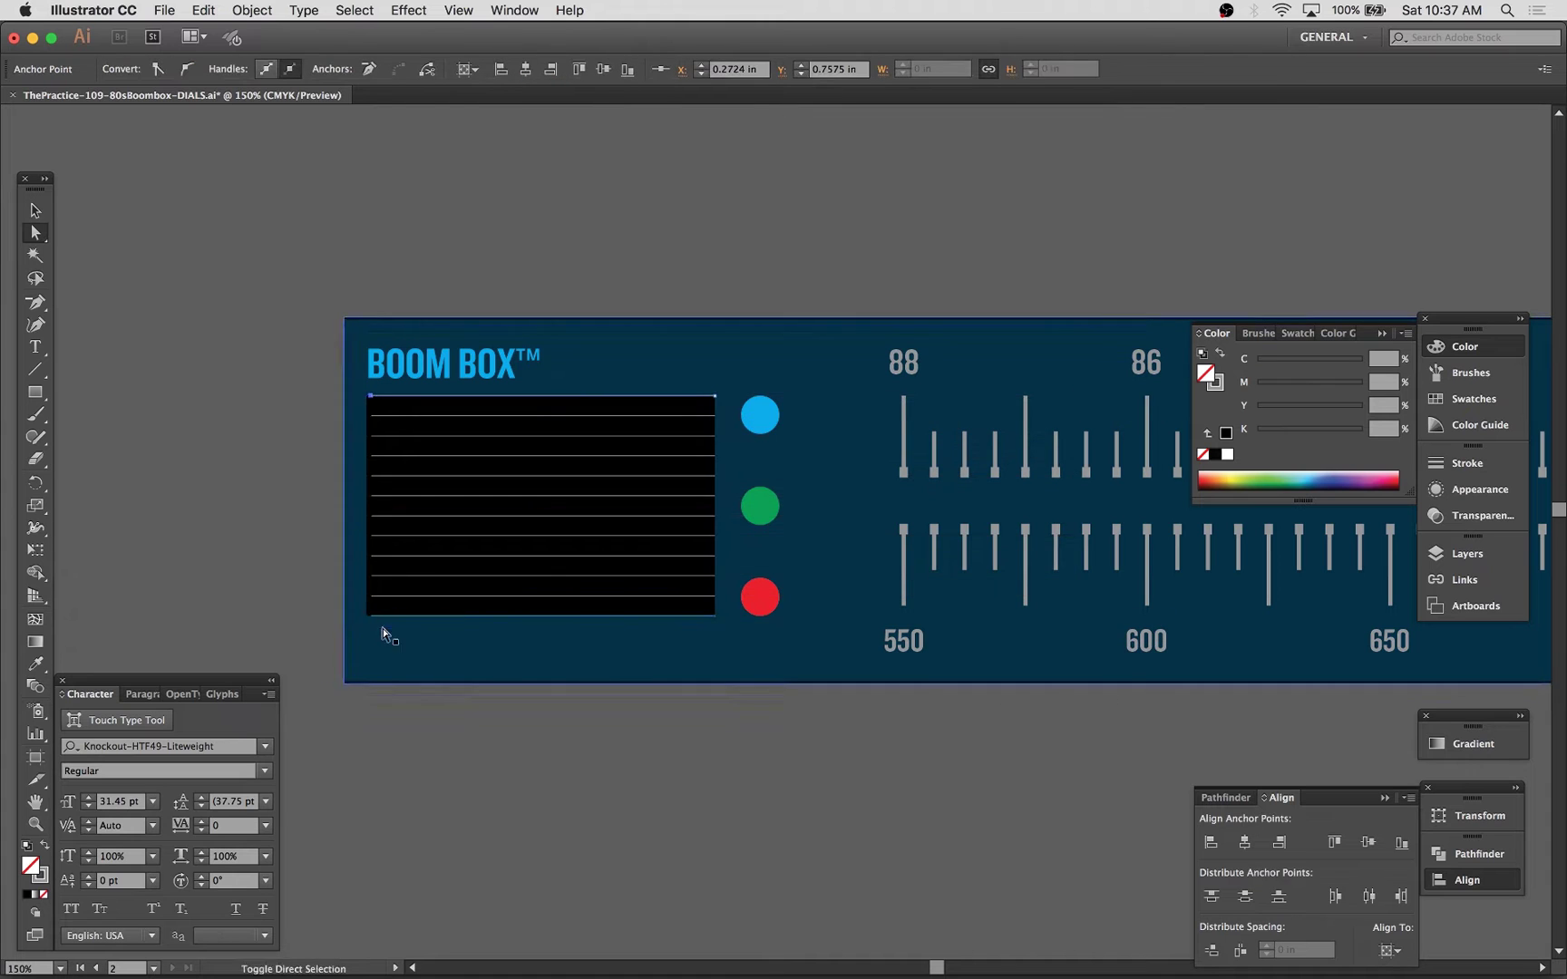
click(371, 616)
key(super+equal)
key(super+equal)
key(super+equal)
key(super+equal)
key(super+minus)
drag(759, 193, 748, 437)
key(super+minus)
key(super+minus)
key(super+minus)
key(v)
click(1466, 463)
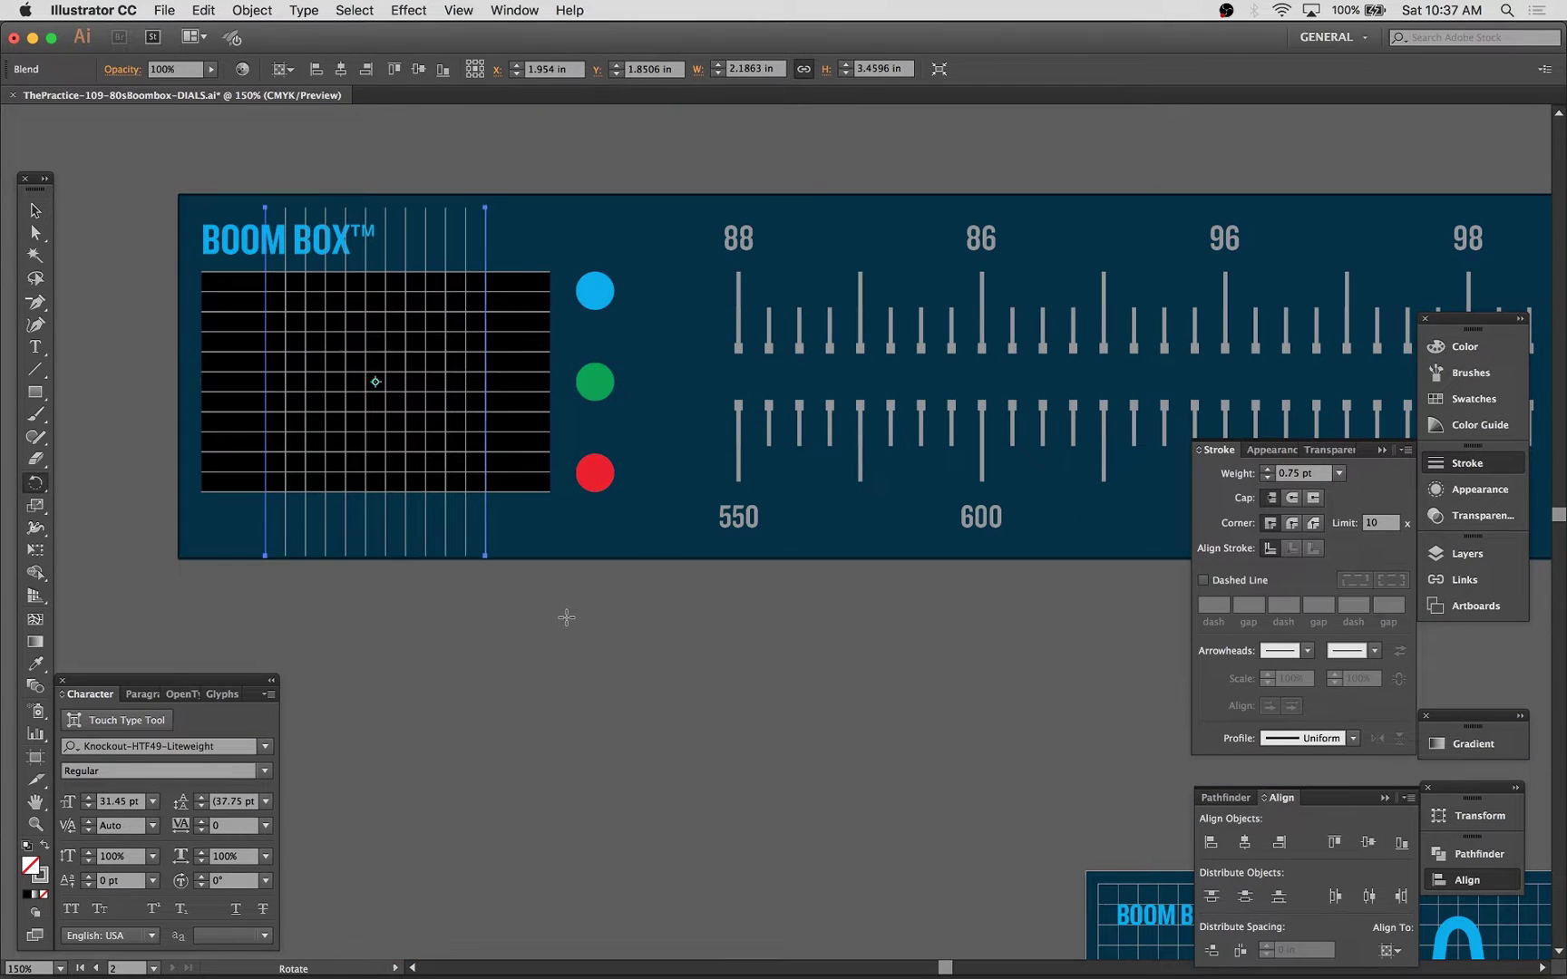
Step: Align the rotated copy of the grid lines with the black rectangle to complete the vertical lines of its grid
drag(202, 273, 202, 274)
key(v)
key(super+shift+a)
key(super+minus)
drag(575, 431, 315, 325)
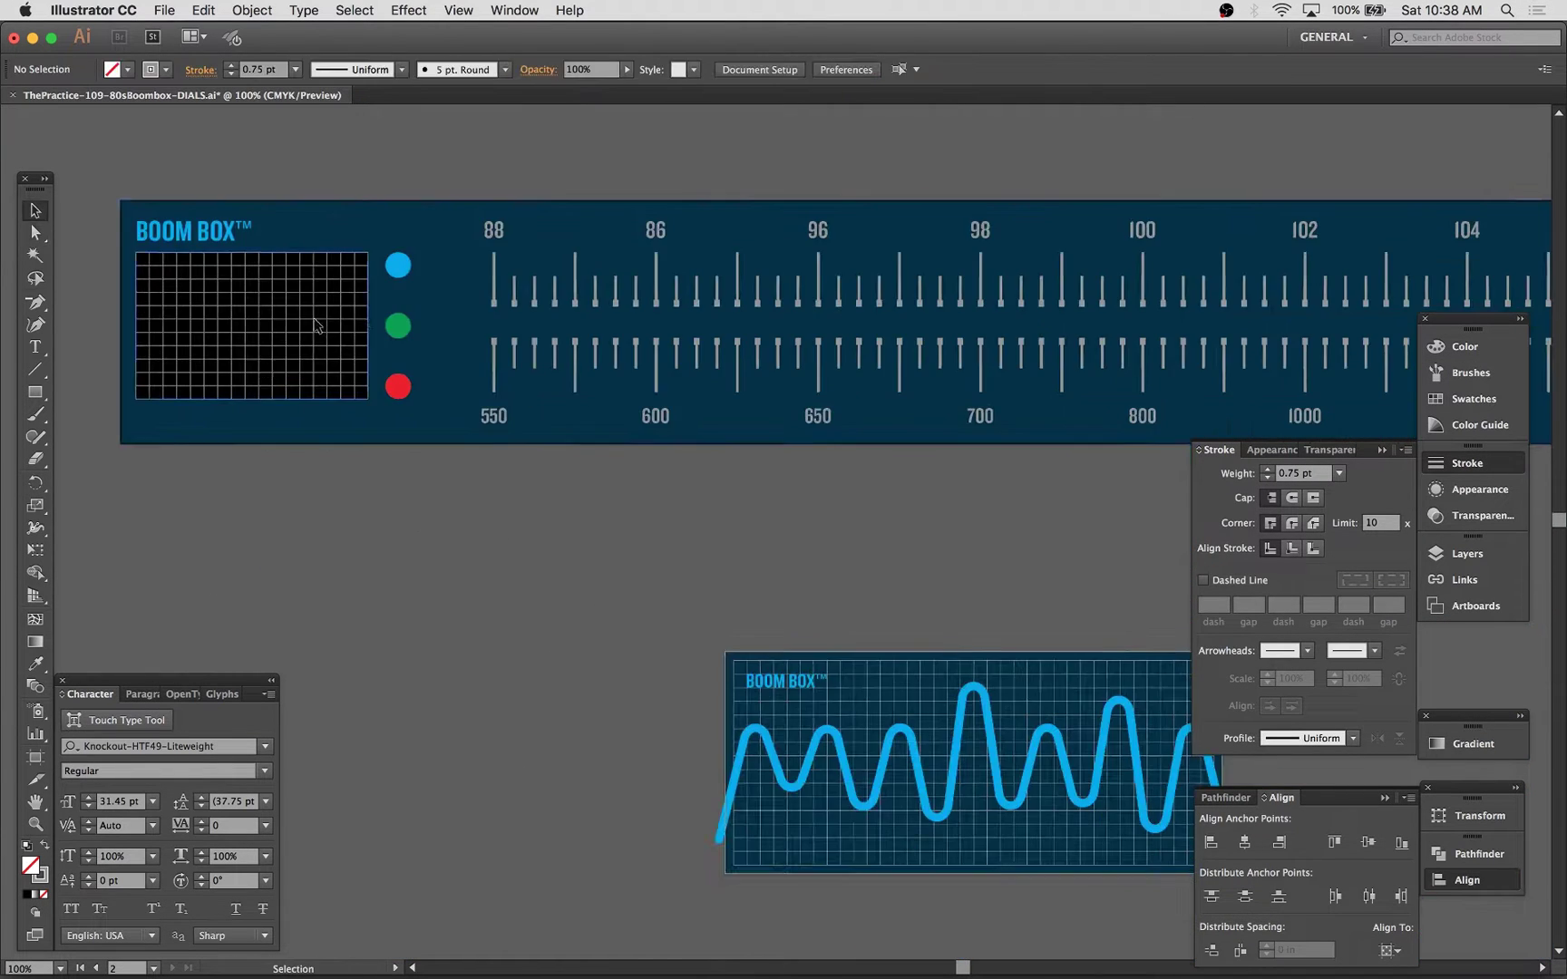
Step: Export the dial and wave display artboards as PNG images
key(super+a)
key(super+shift+a)
key(super+minus)
drag(1189, 569, 1007, 580)
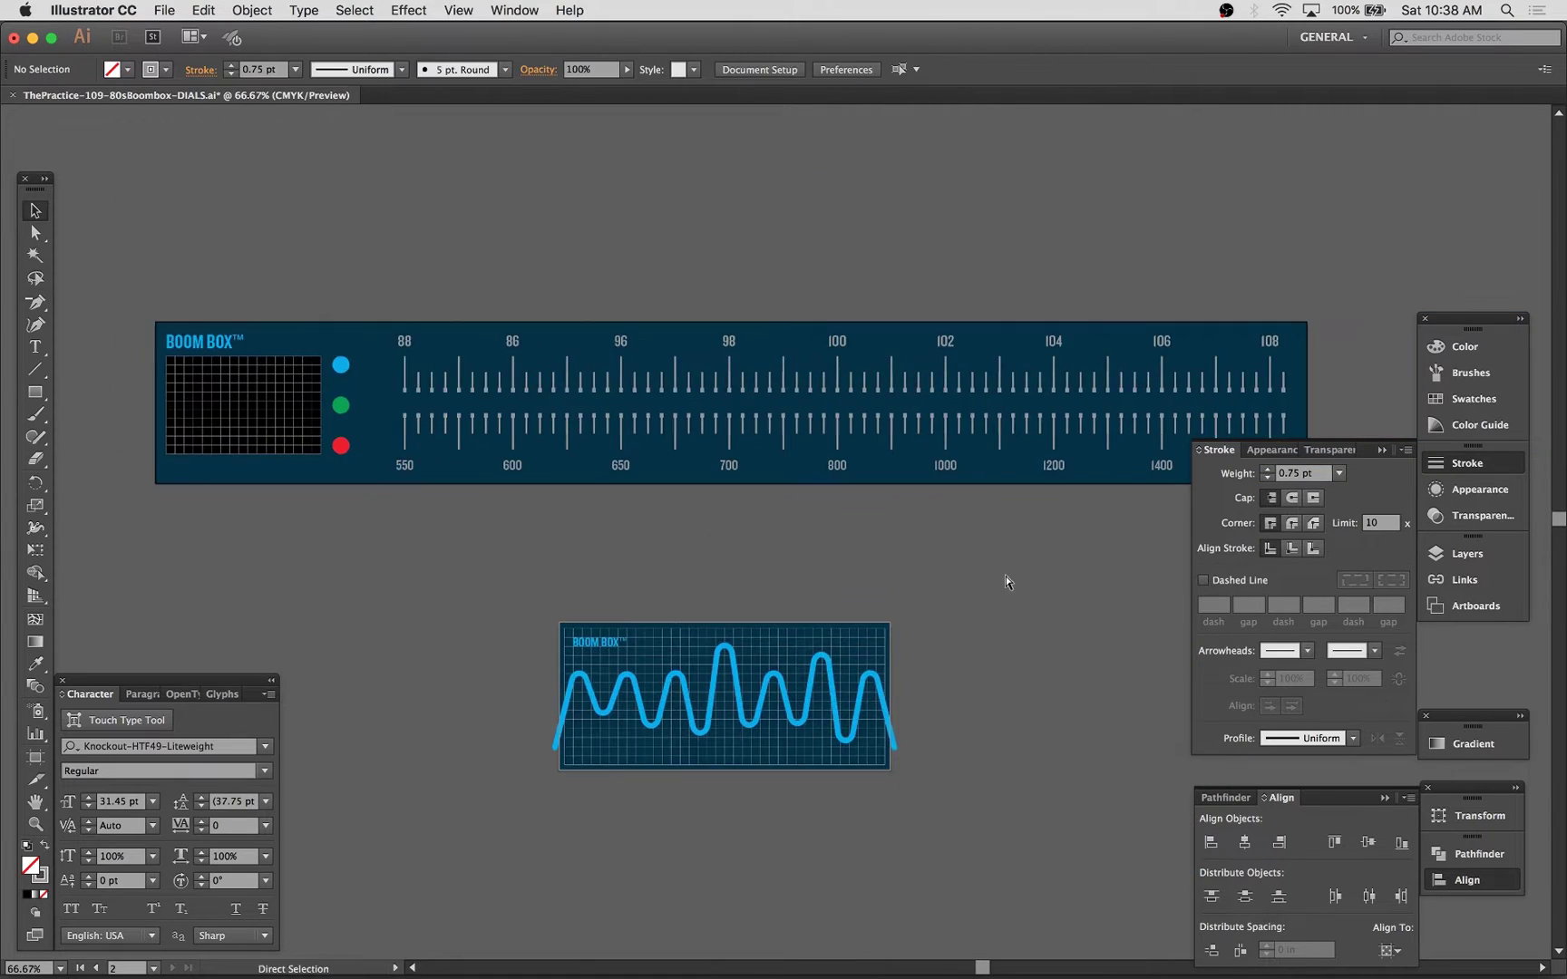
key(super+minus)
click(164, 10)
click(515, 332)
click(732, 841)
click(1286, 874)
click(296, 515)
Step: Switch to Cinema 4D, duplicate the wave display material and load ThePractice-109-80sBoombox-DIALS-02.png as the copy's color texture
key(super+Tab)
key(super+Tab)
key(super+Tab)
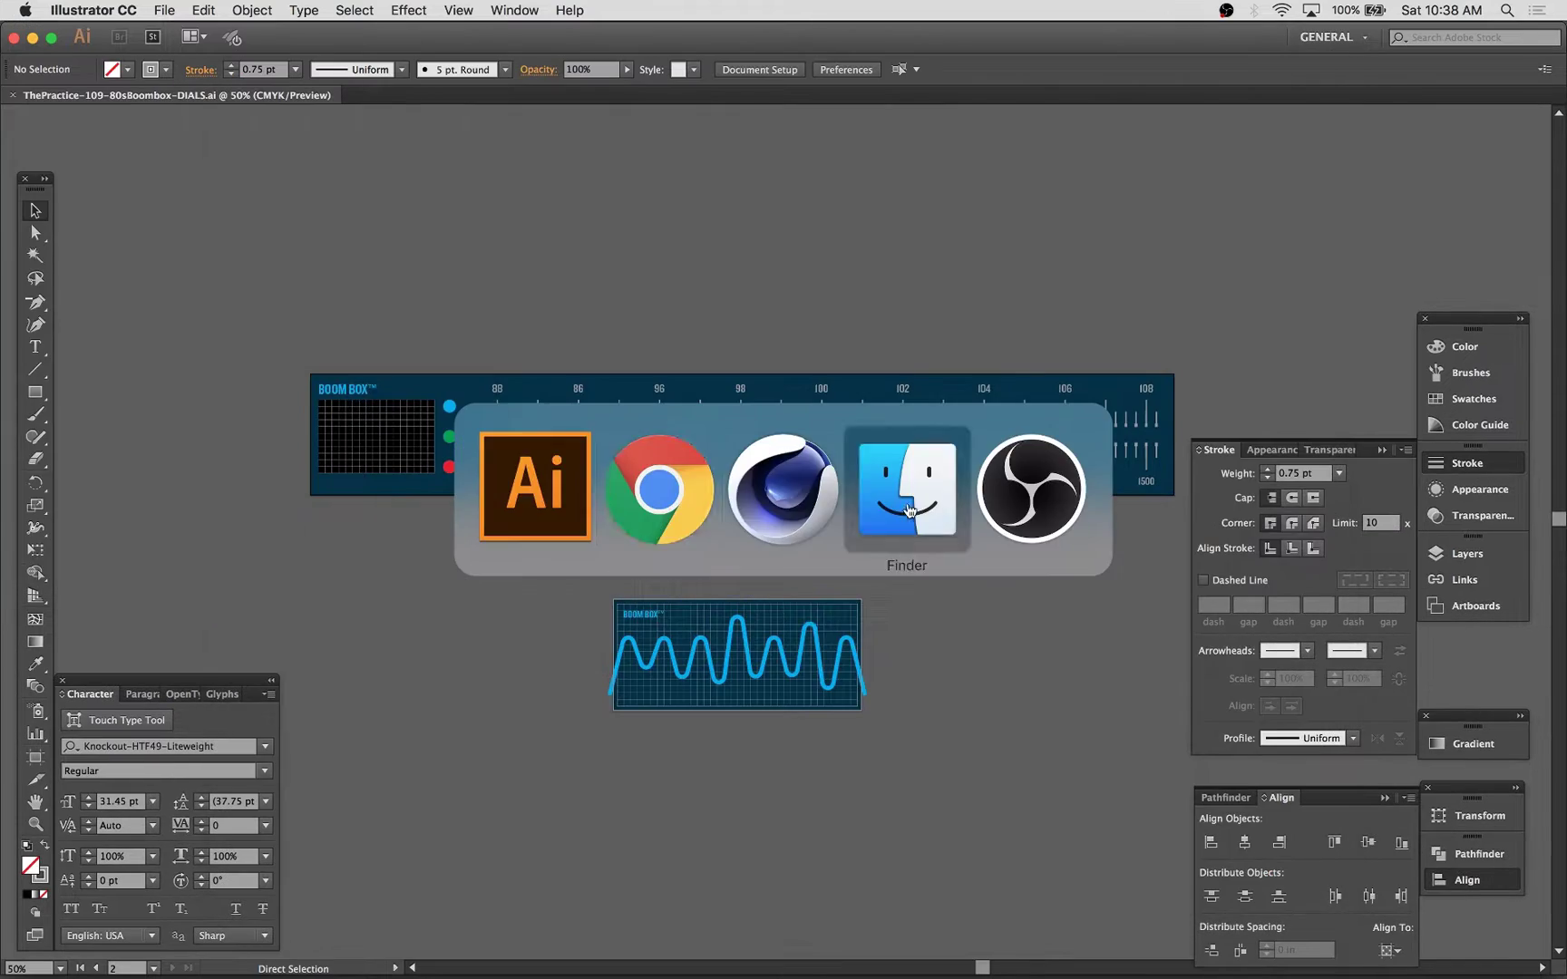
click(634, 373)
click(622, 390)
key(ctrl+Up)
click(313, 535)
ctrl+drag(51, 896, 72, 916)
double_click(73, 912)
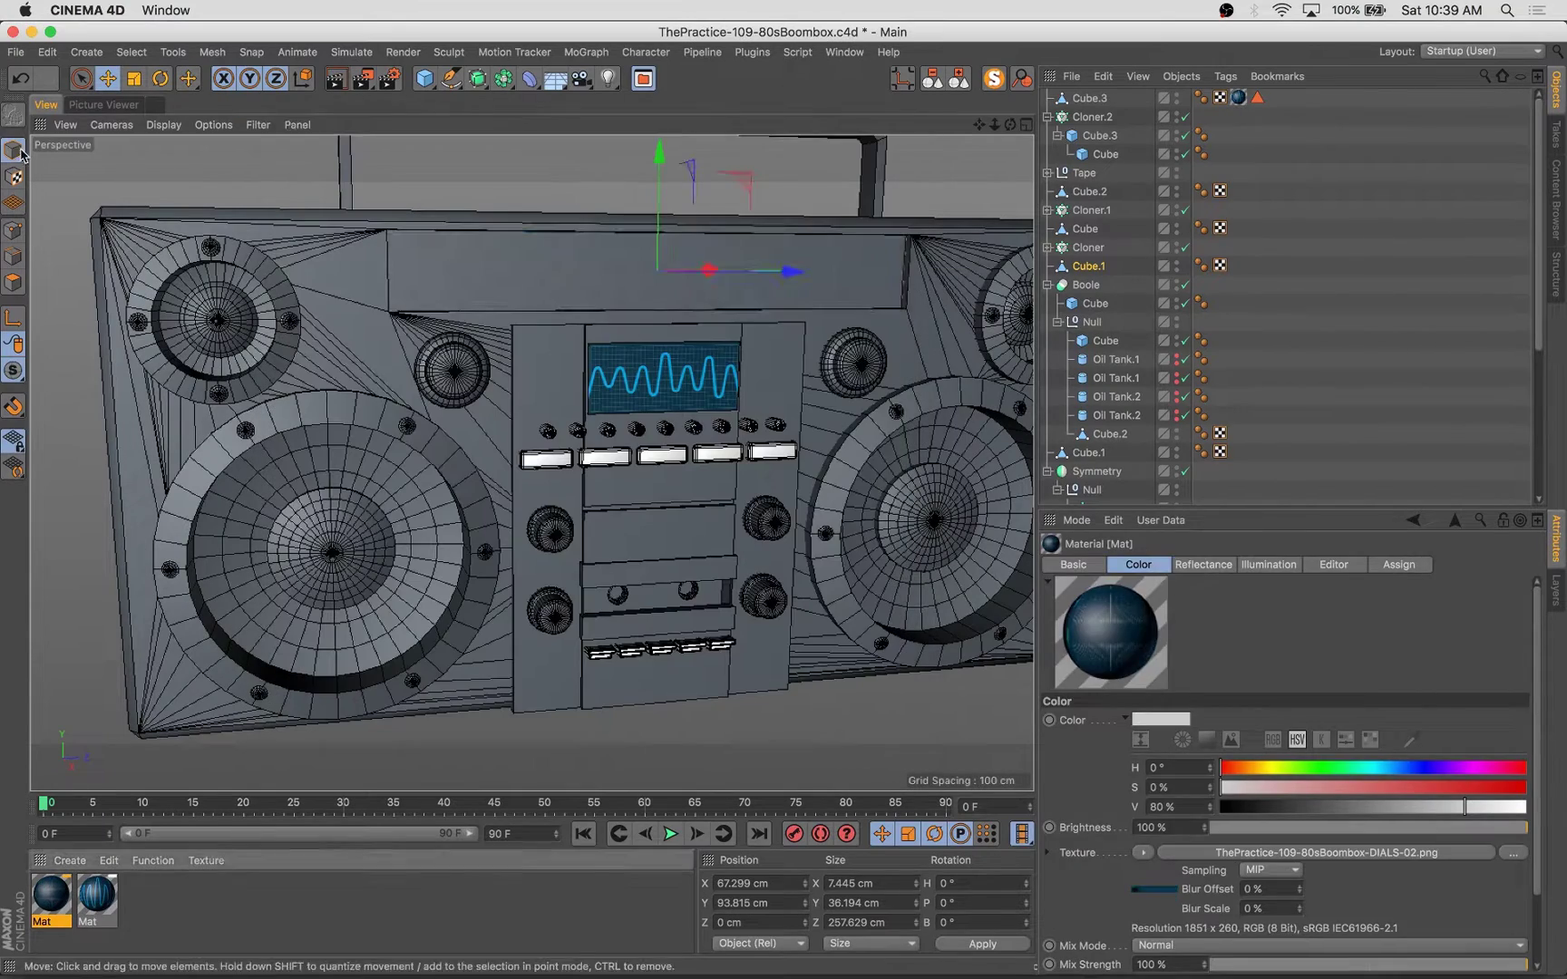
Step: Apply the dial material to the long recessed panel across the boombox's upper front and check its texture tag
drag(51, 897, 634, 272)
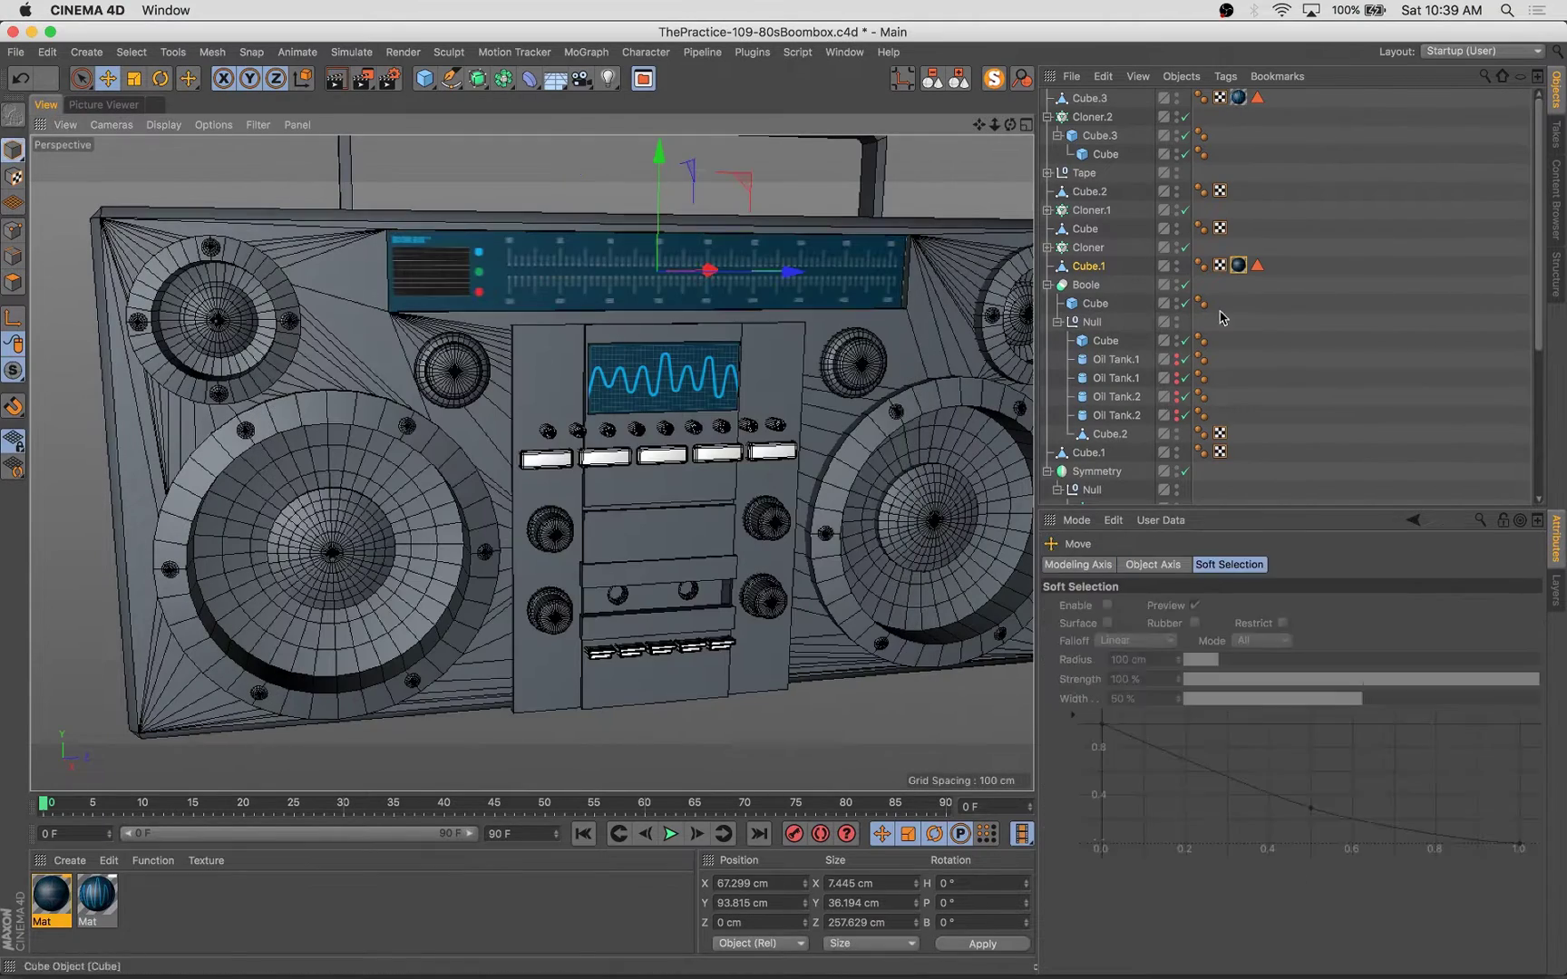
click(1239, 266)
double_click(1238, 265)
click(267, 127)
Step: Create a new material with a Beckmann reflection layer and the color H 198°, S 21%, V 72%
alt+right_drag(562, 494, 277, 587)
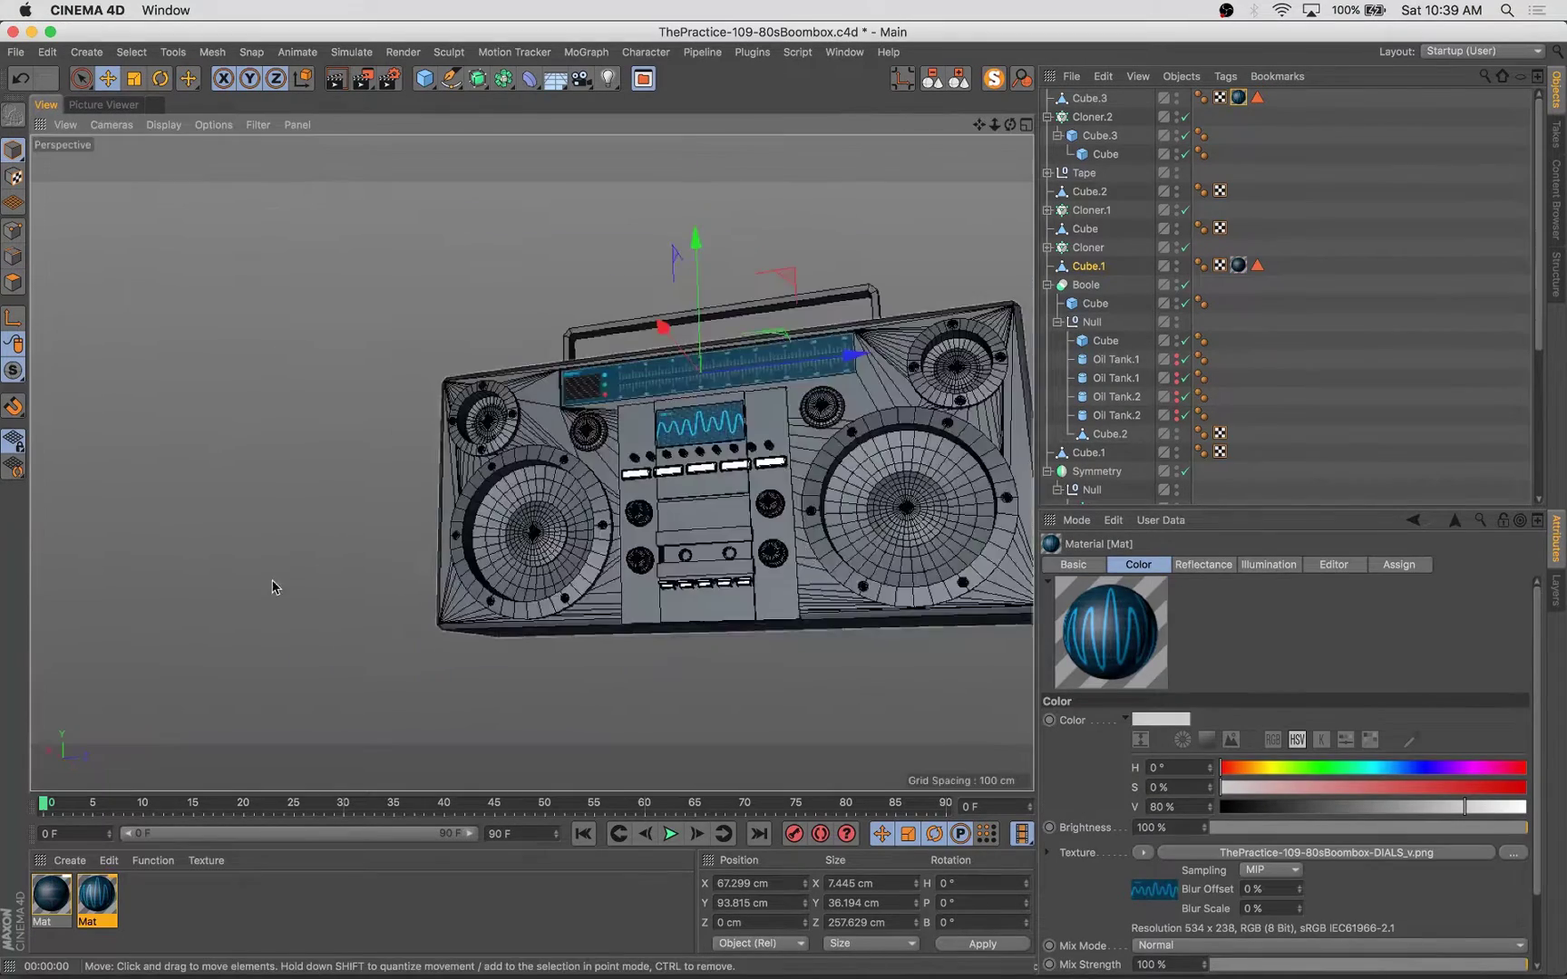
double_click(263, 898)
double_click(51, 895)
click(327, 395)
click(465, 232)
click(494, 251)
drag(834, 254, 744, 254)
click(311, 324)
click(774, 240)
click(670, 261)
click(293, 130)
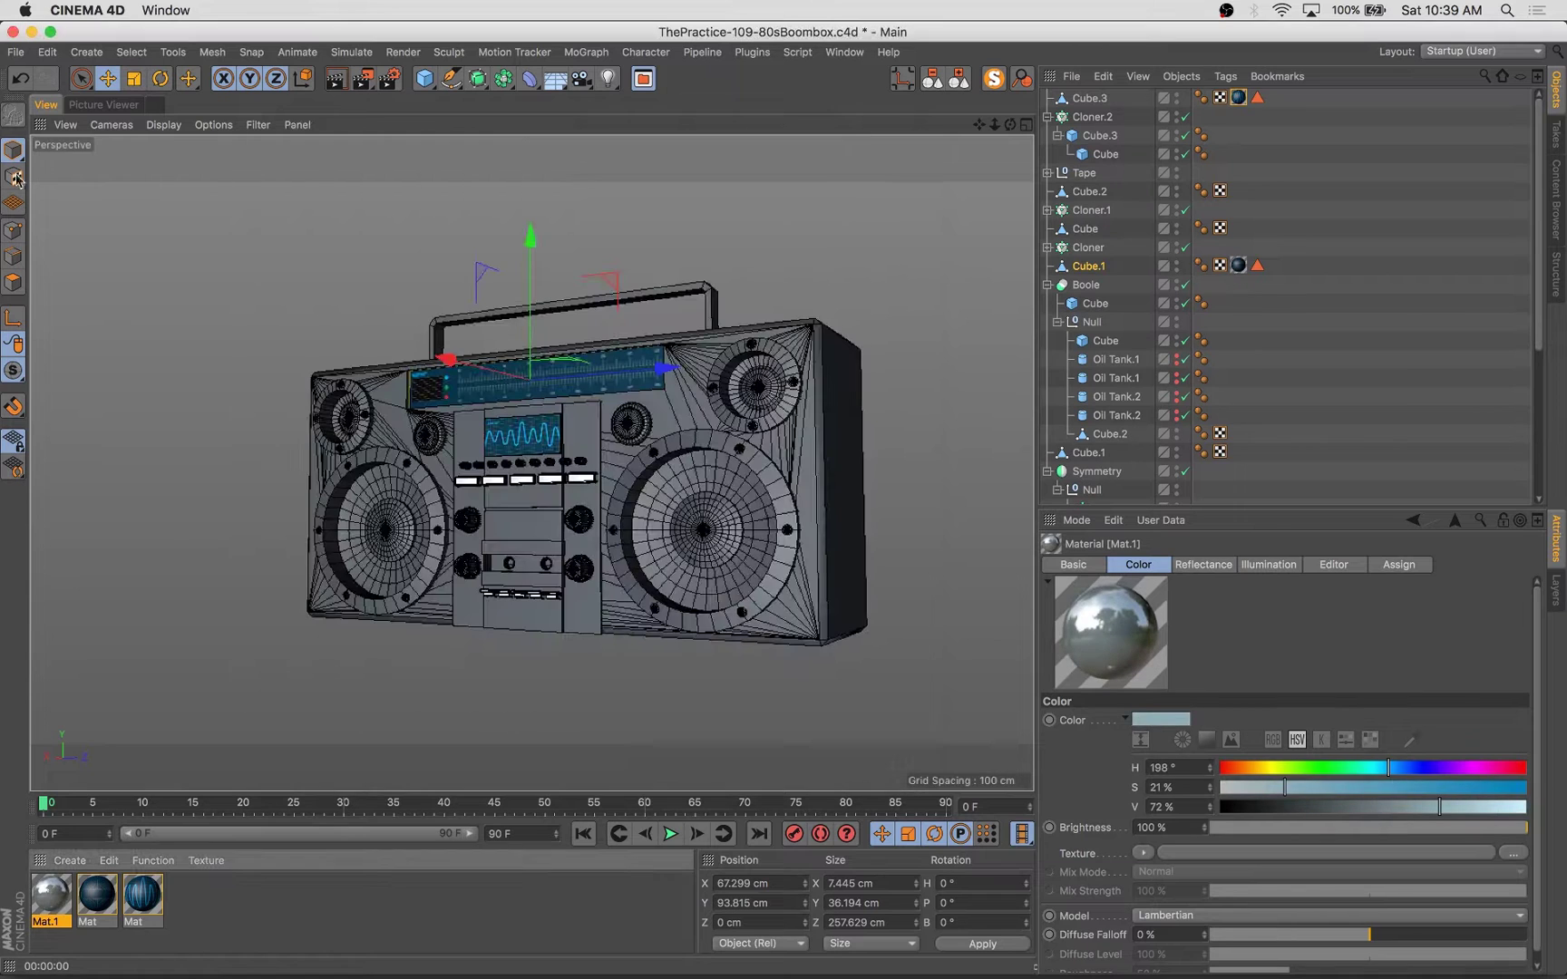
Step: Apply the reflective Mat.1 material to the speaker rings and their screws
drag(51, 896, 444, 612)
click(336, 572)
key(super+z)
key(super+shift+z)
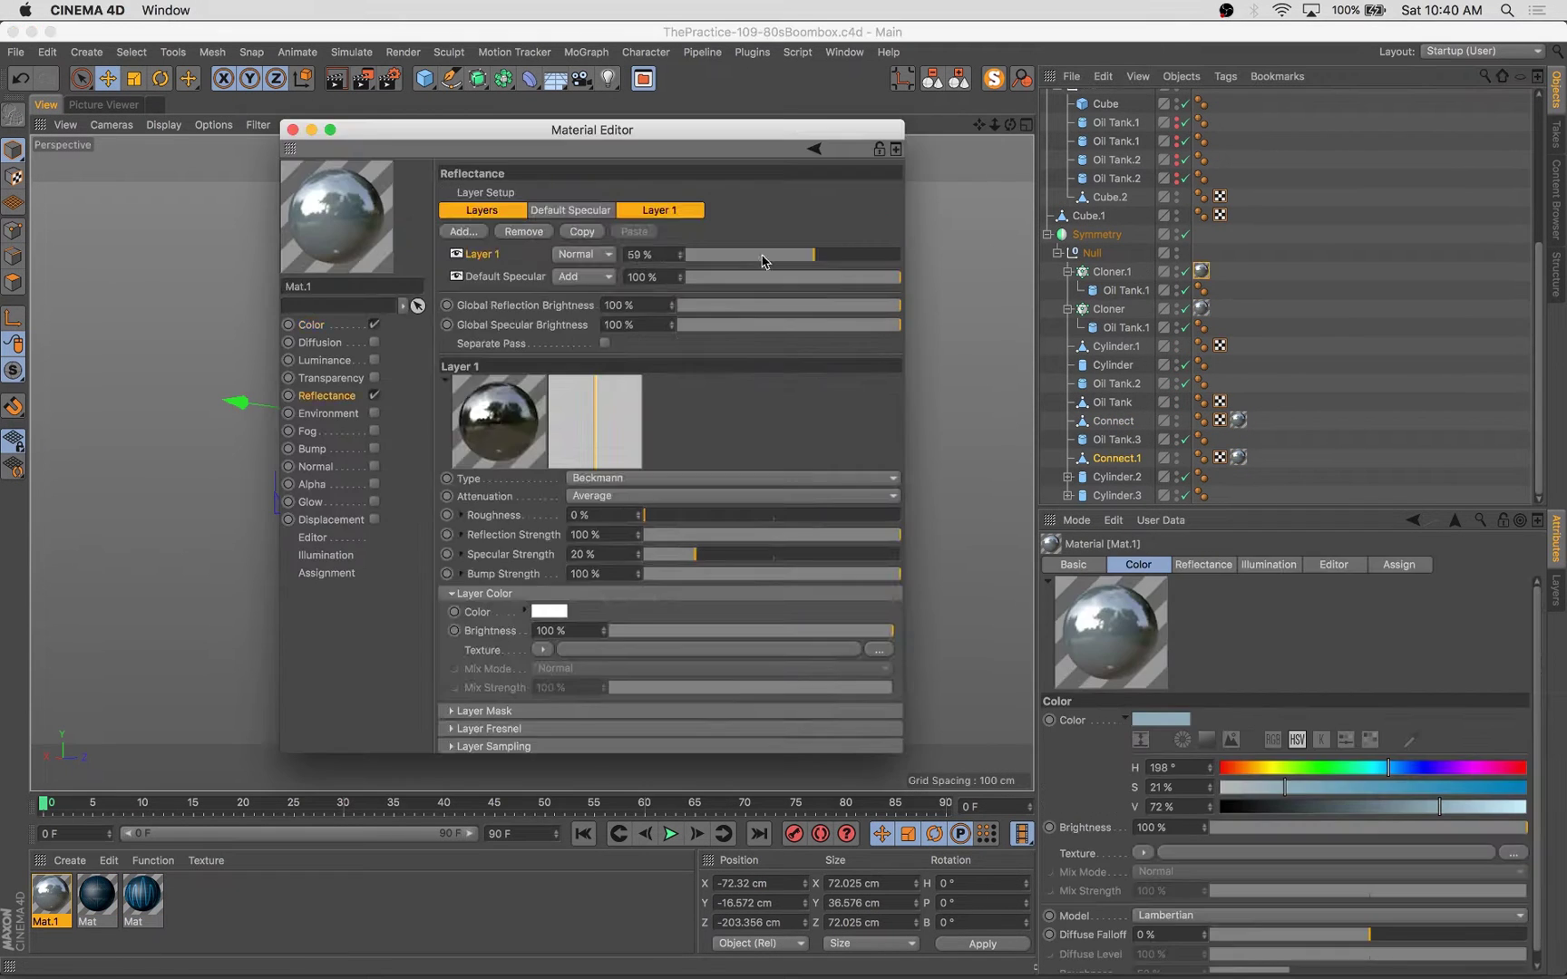
Step: Adjust Mat.1's specular layer and set up a matte Mat.2 material with the color H 198°, S 16%, V 72%
click(585, 278)
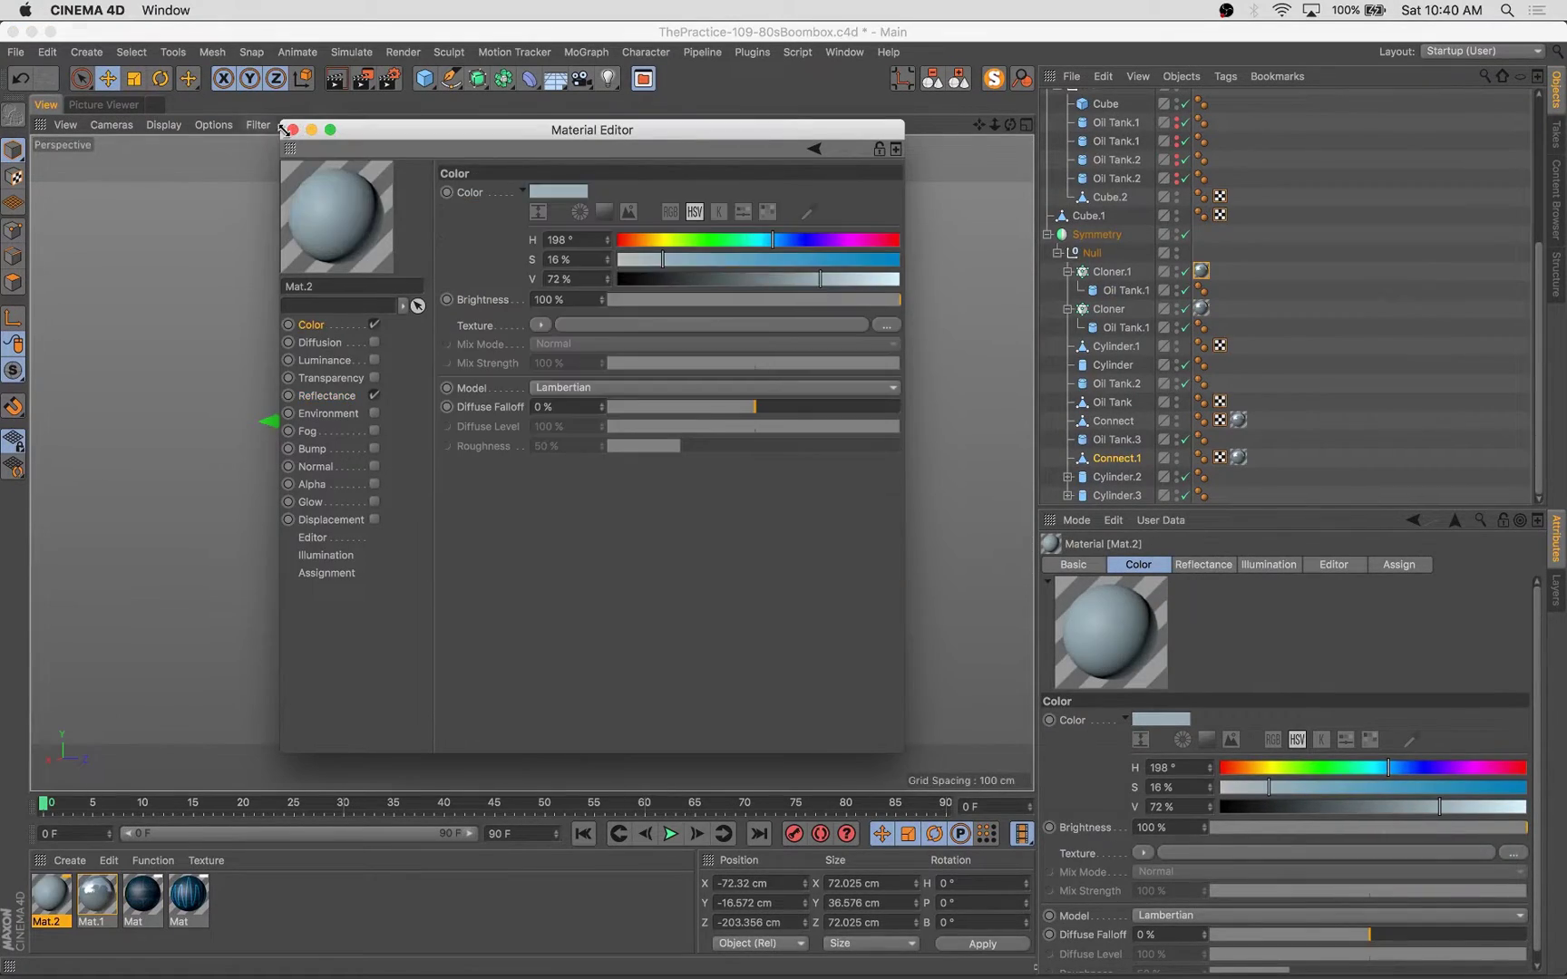
click(284, 130)
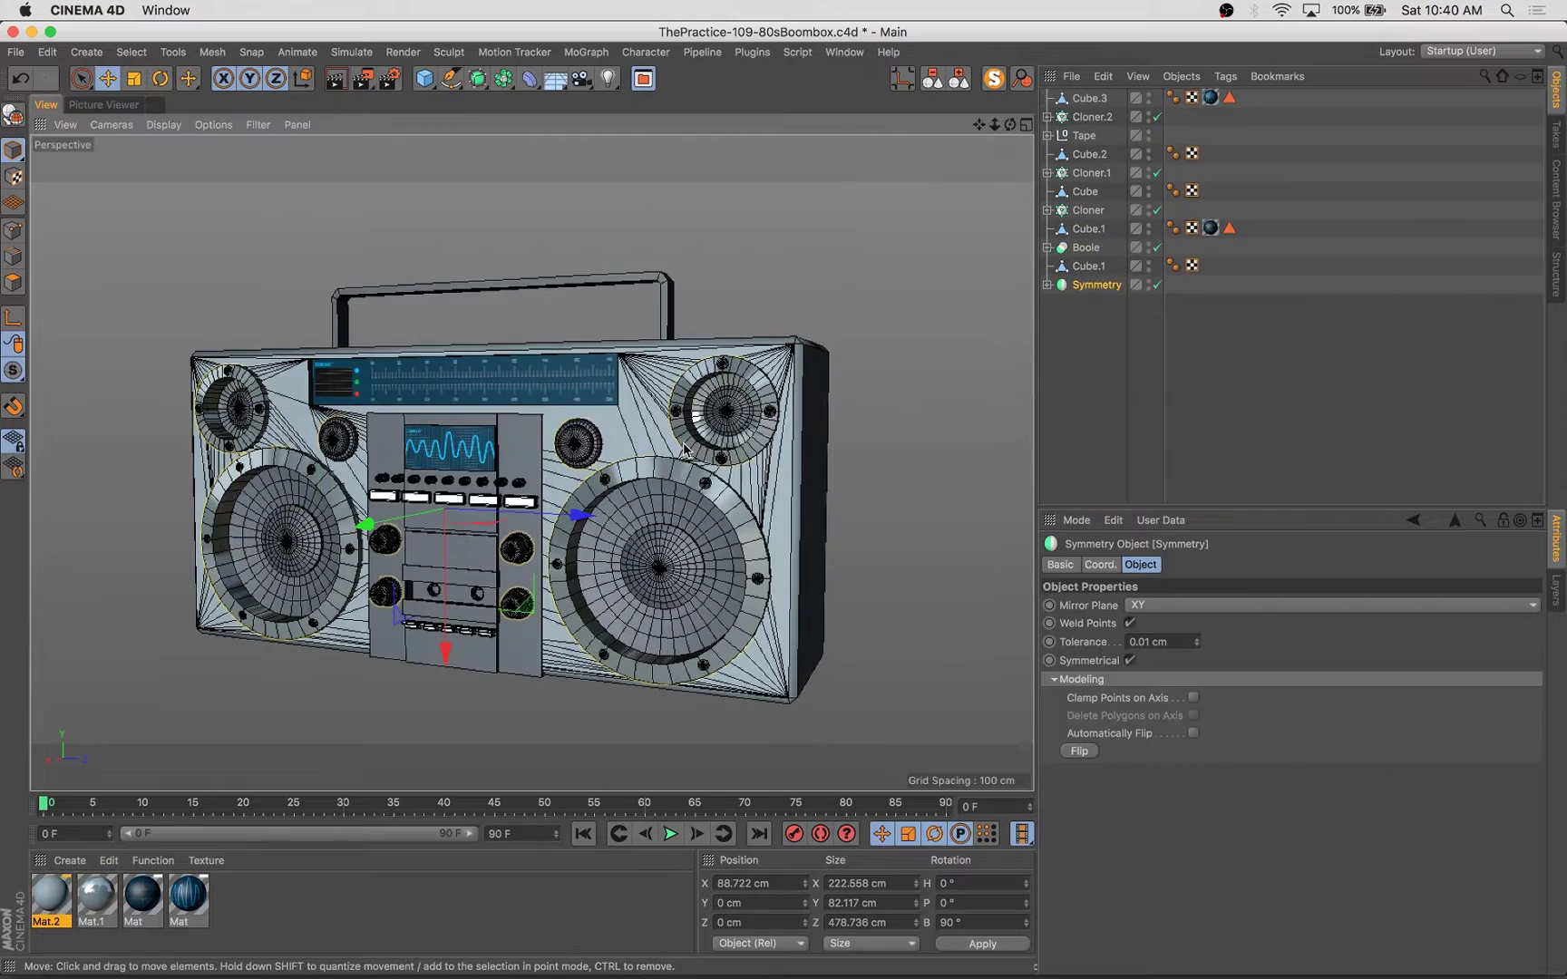
Step: Apply Mat.2 to the center front panel and Mat.1 to the row of small knobs
click(40, 893)
drag(41, 893, 449, 580)
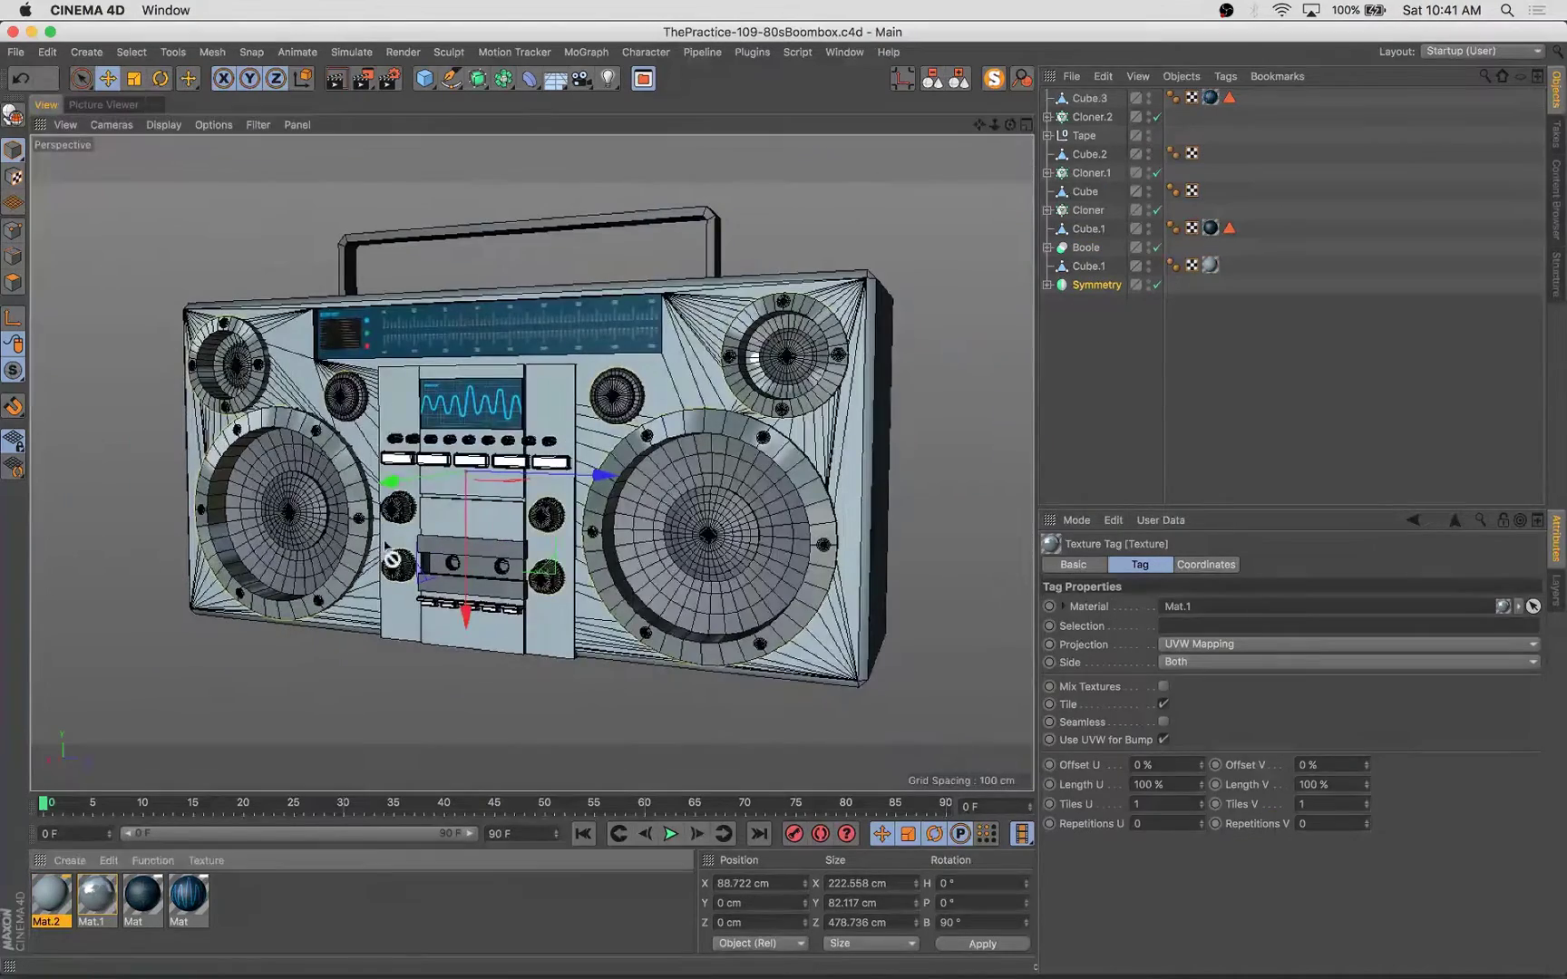
click(472, 440)
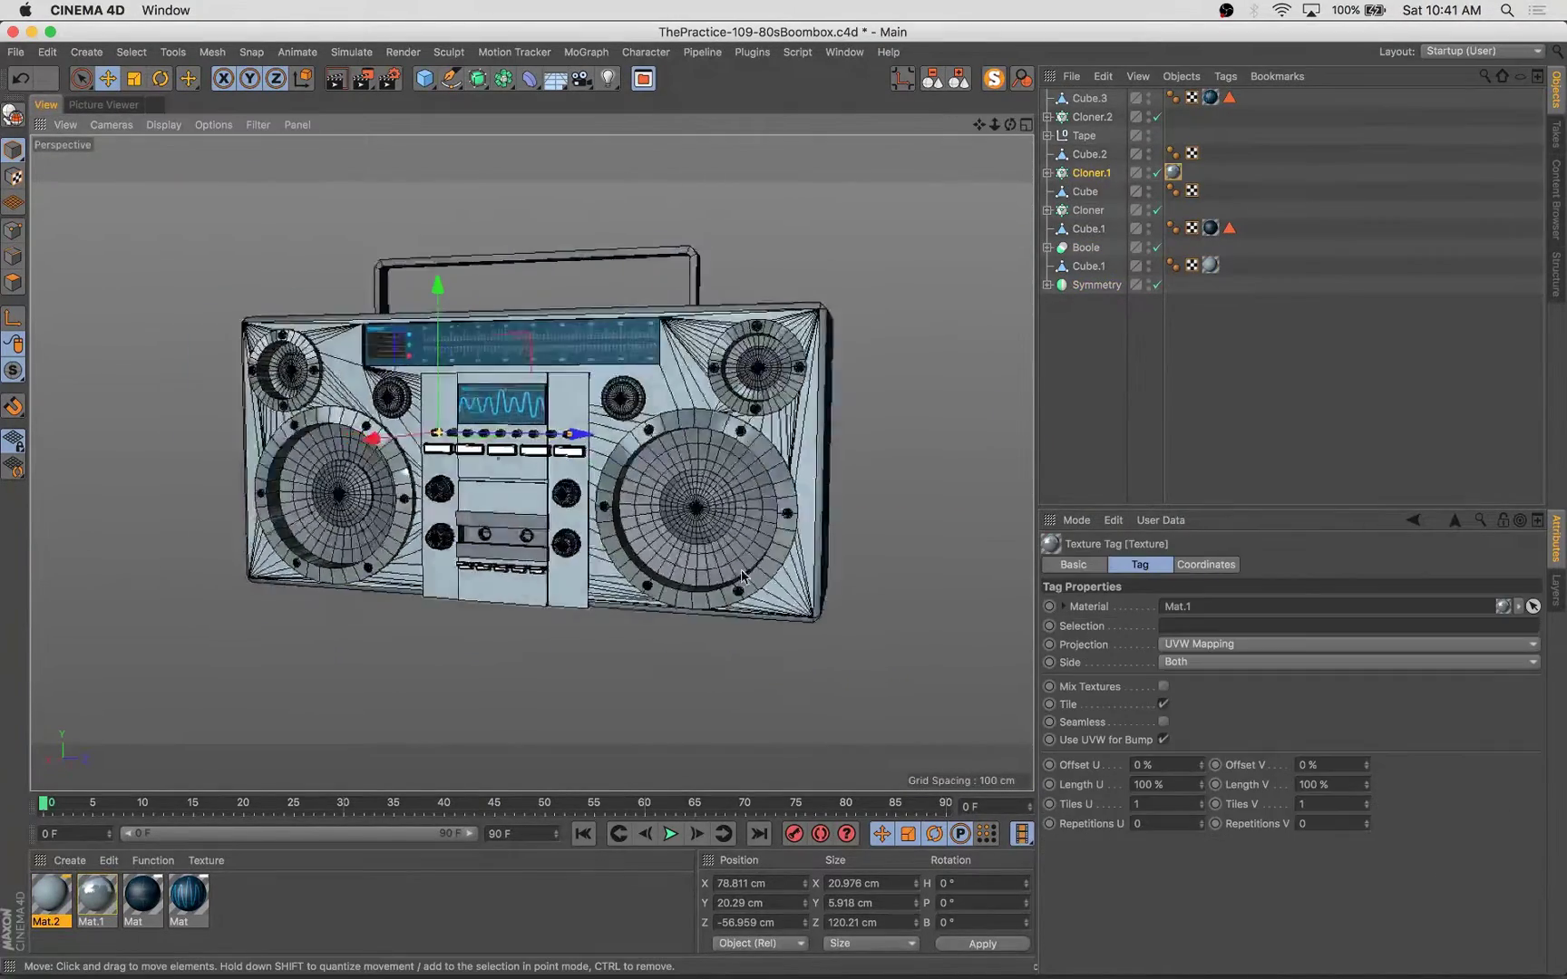
Step: Add the Ambient Occlusion effect to the render settings
alt+drag(635, 453, 689, 456)
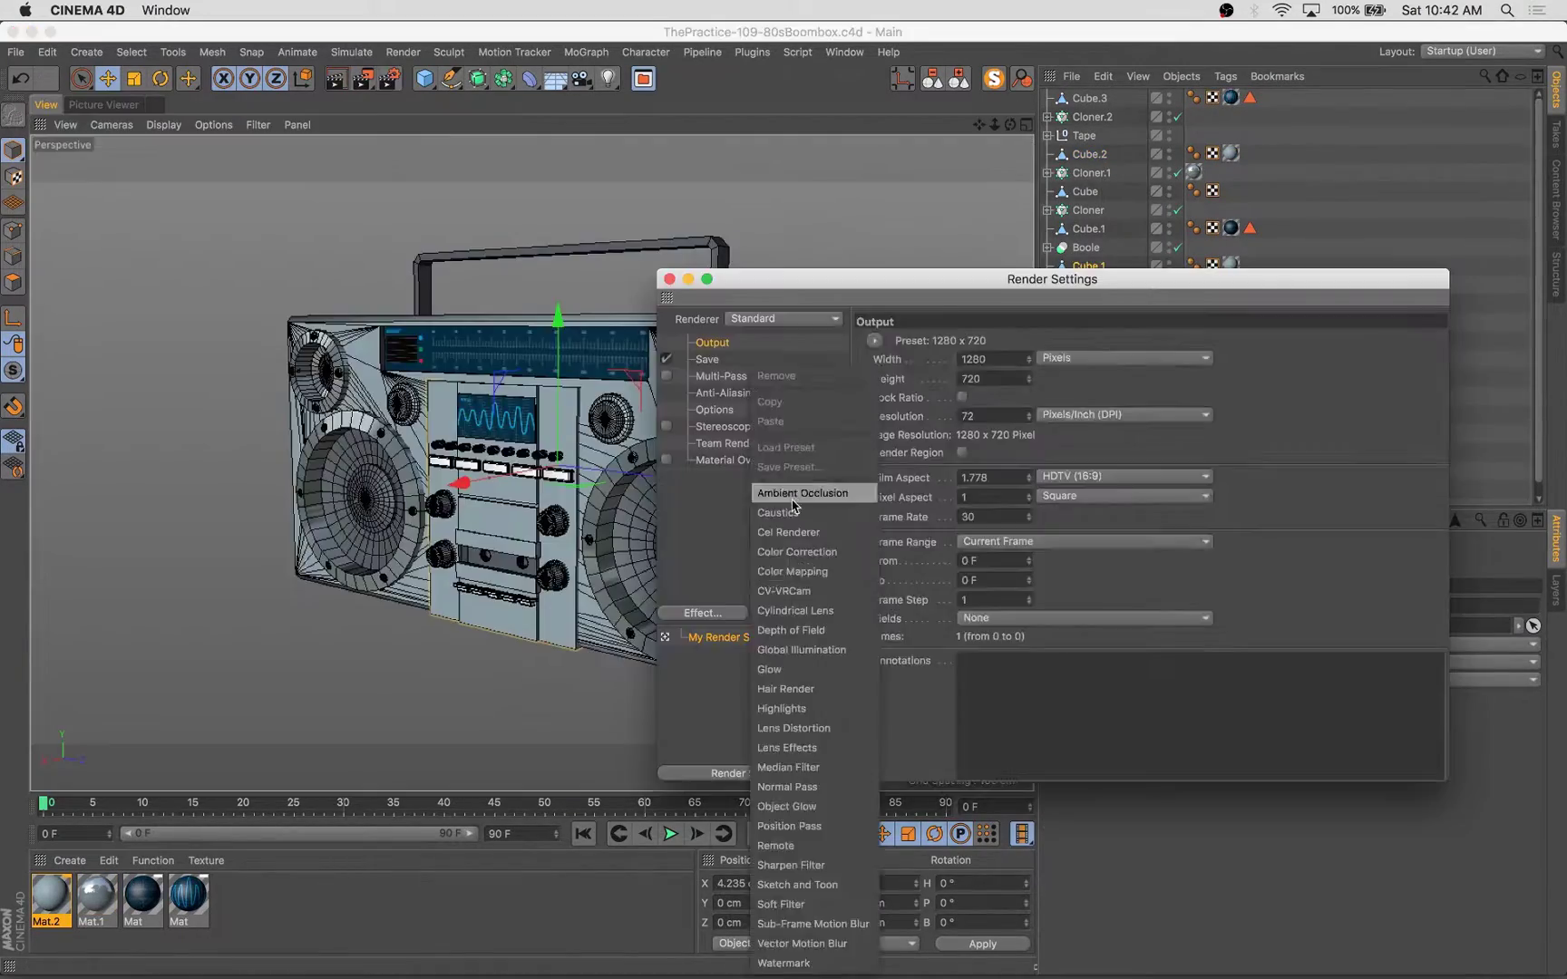
click(798, 493)
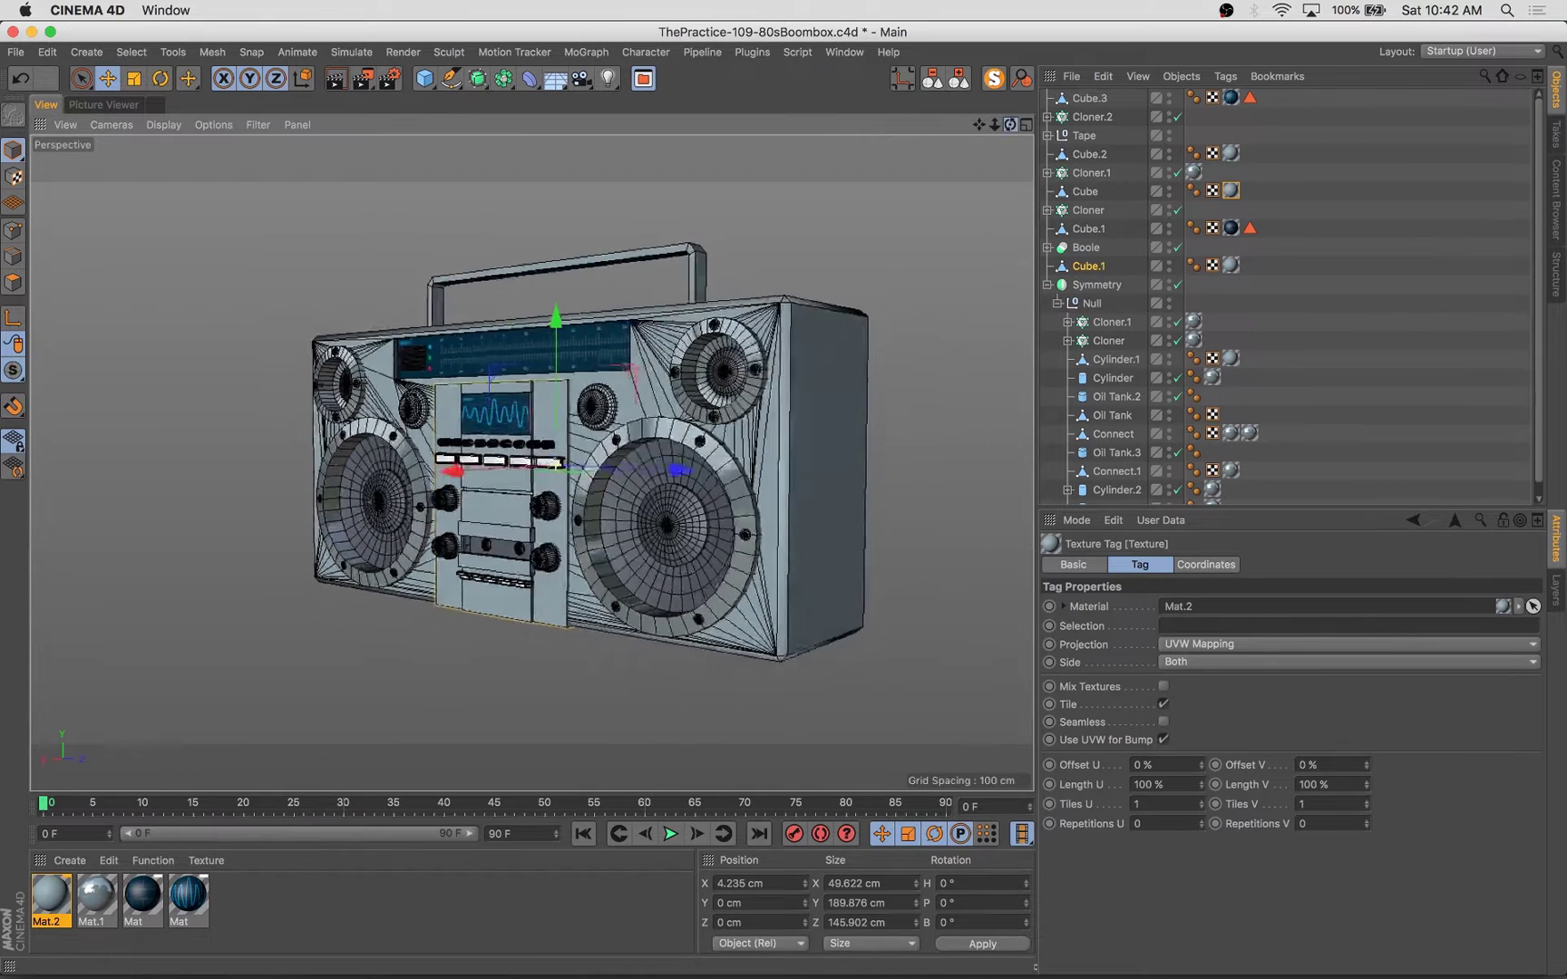
Step: Select the carrying handle's polygons and reshape them to make the handle thicker
alt+drag(580, 435, 599, 381)
click(622, 252)
key(t)
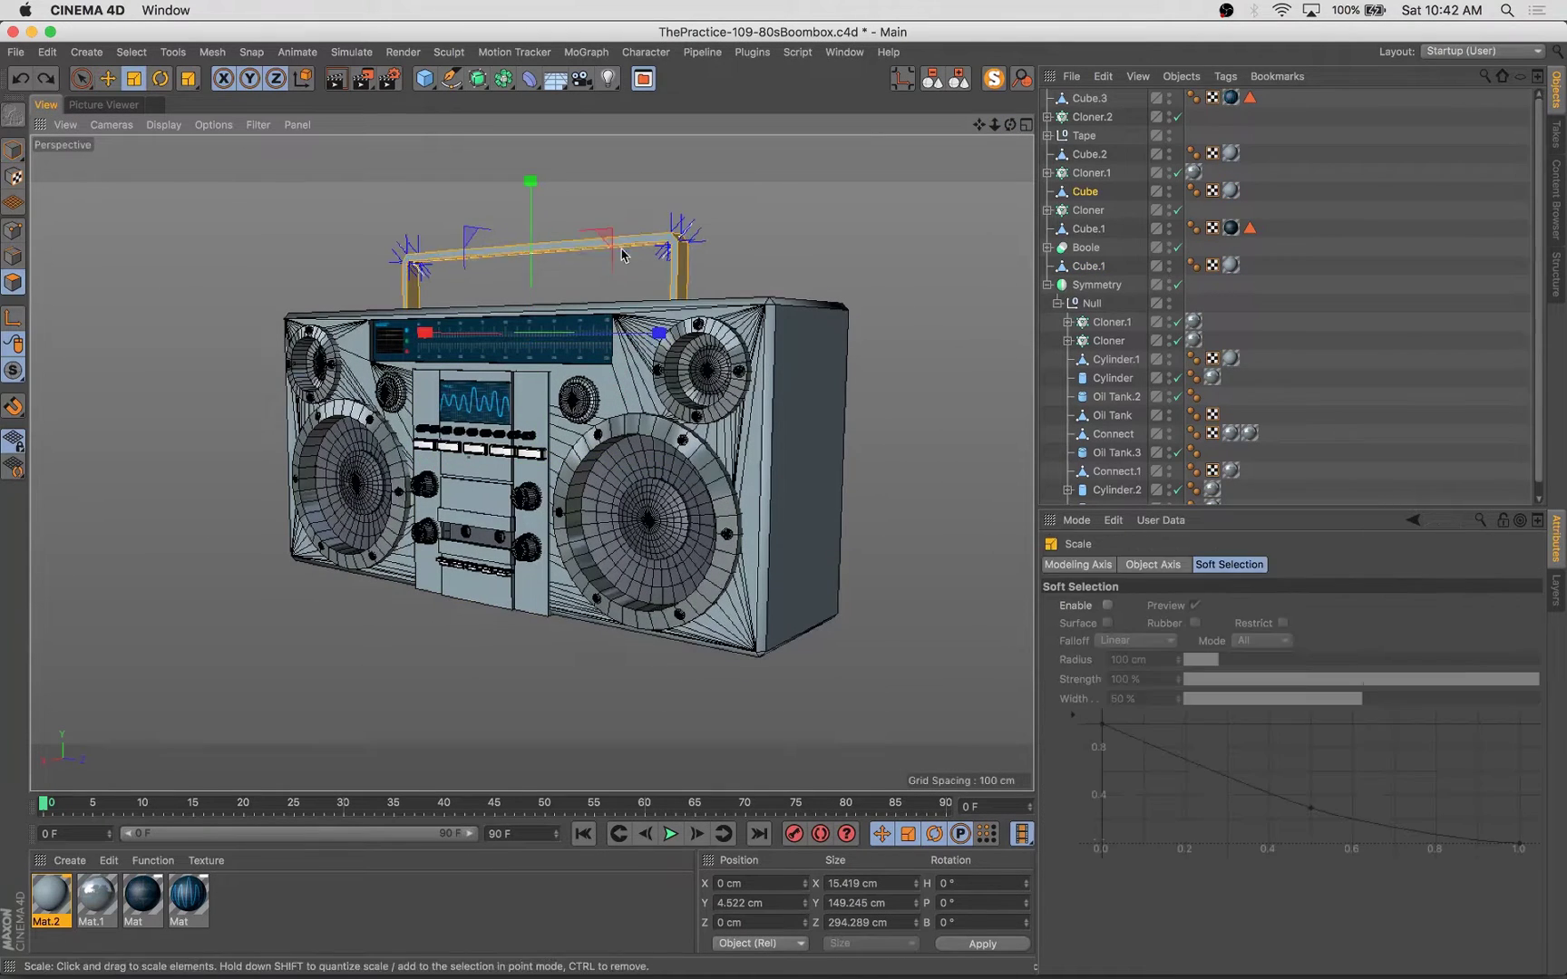
key(u)
key(l)
key(u)
key(n)
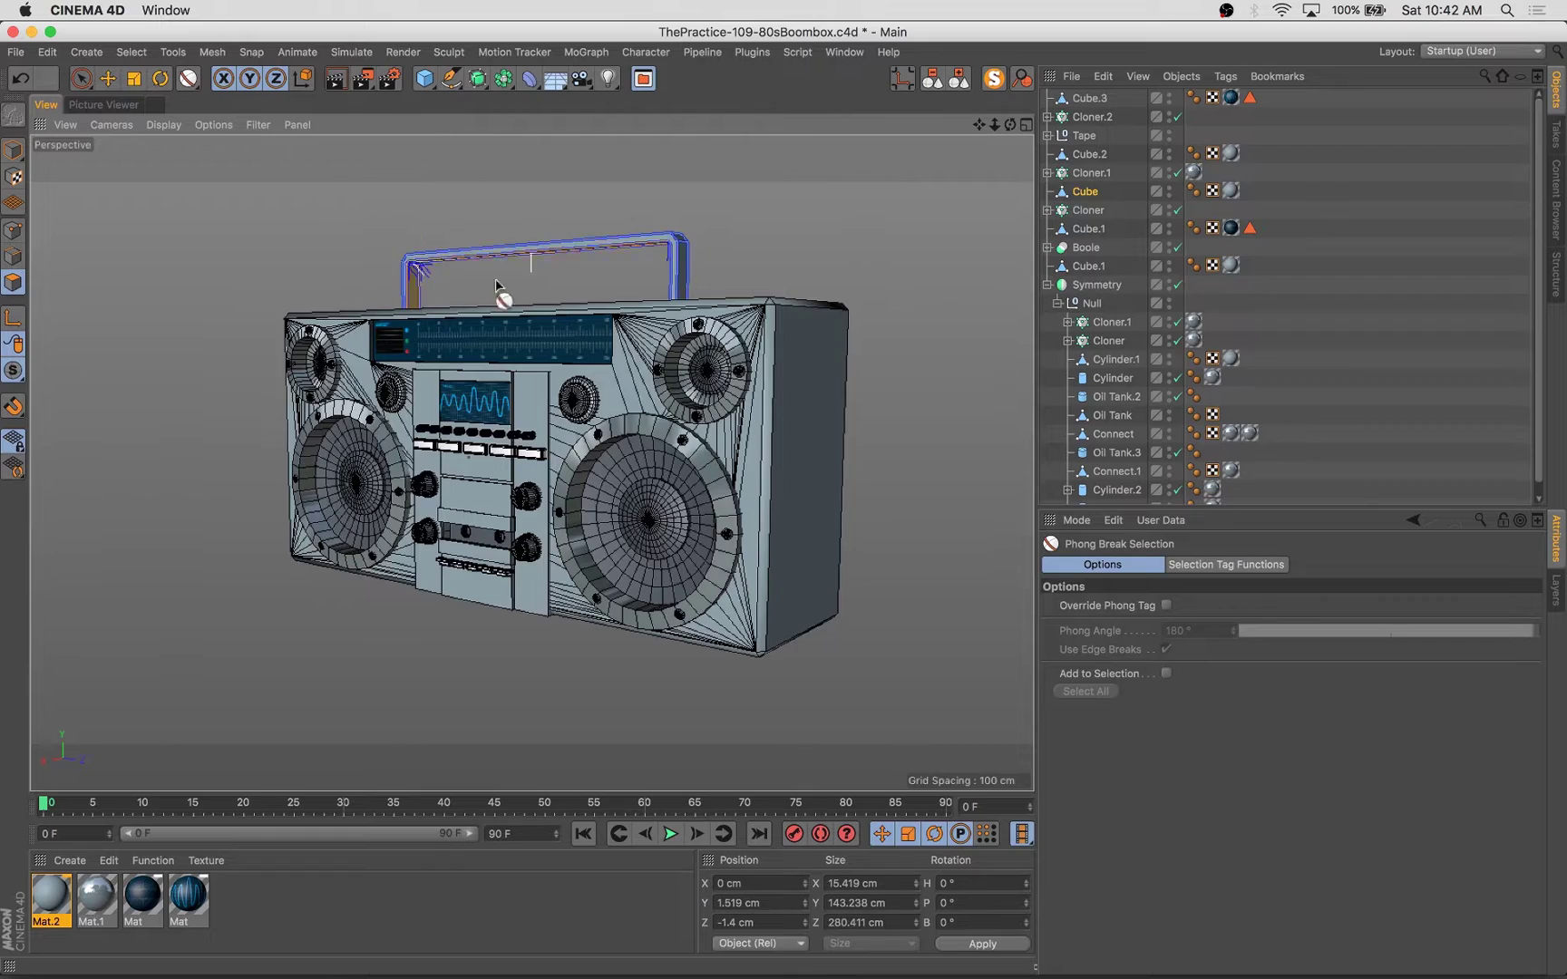
alt+drag(498, 288, 517, 337)
drag(531, 197, 531, 201)
Step: Save the project and render the boombox to the Picture Viewer
alt+drag(531, 201, 715, 345)
key(super+s)
key(shift+r)
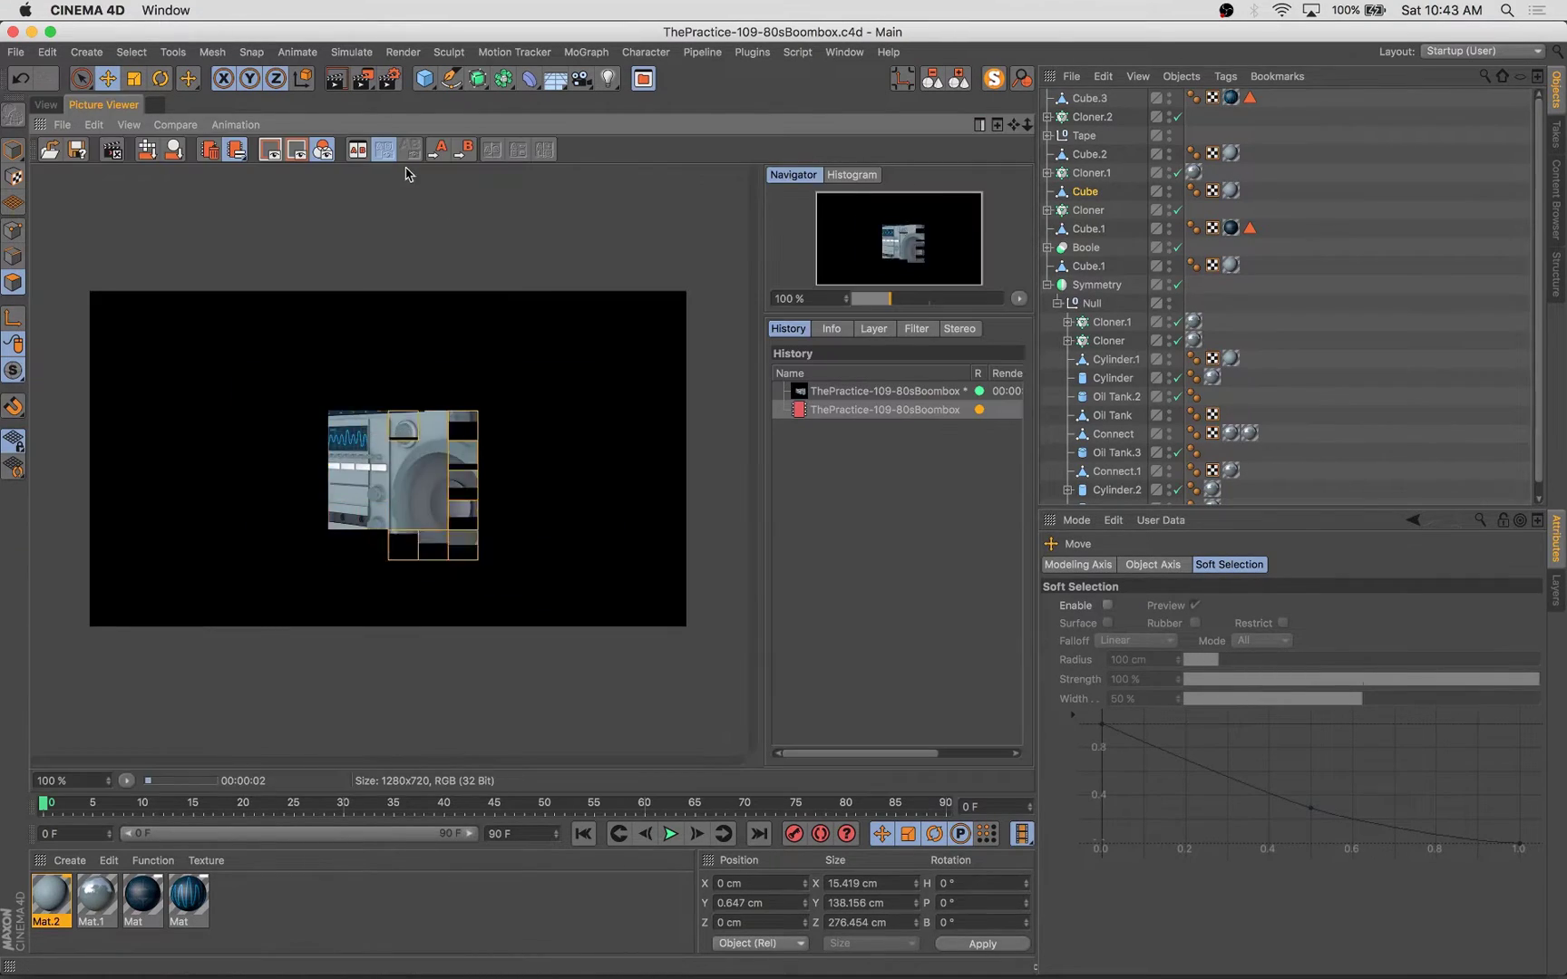
Step: Add a cube, scale it into a flat slab 2321 cm square and 57.361 cm high, and lower it beneath the boombox as a floor
click(45, 104)
click(424, 79)
drag(531, 391, 531, 480)
key(t)
drag(580, 544, 906, 544)
key(e)
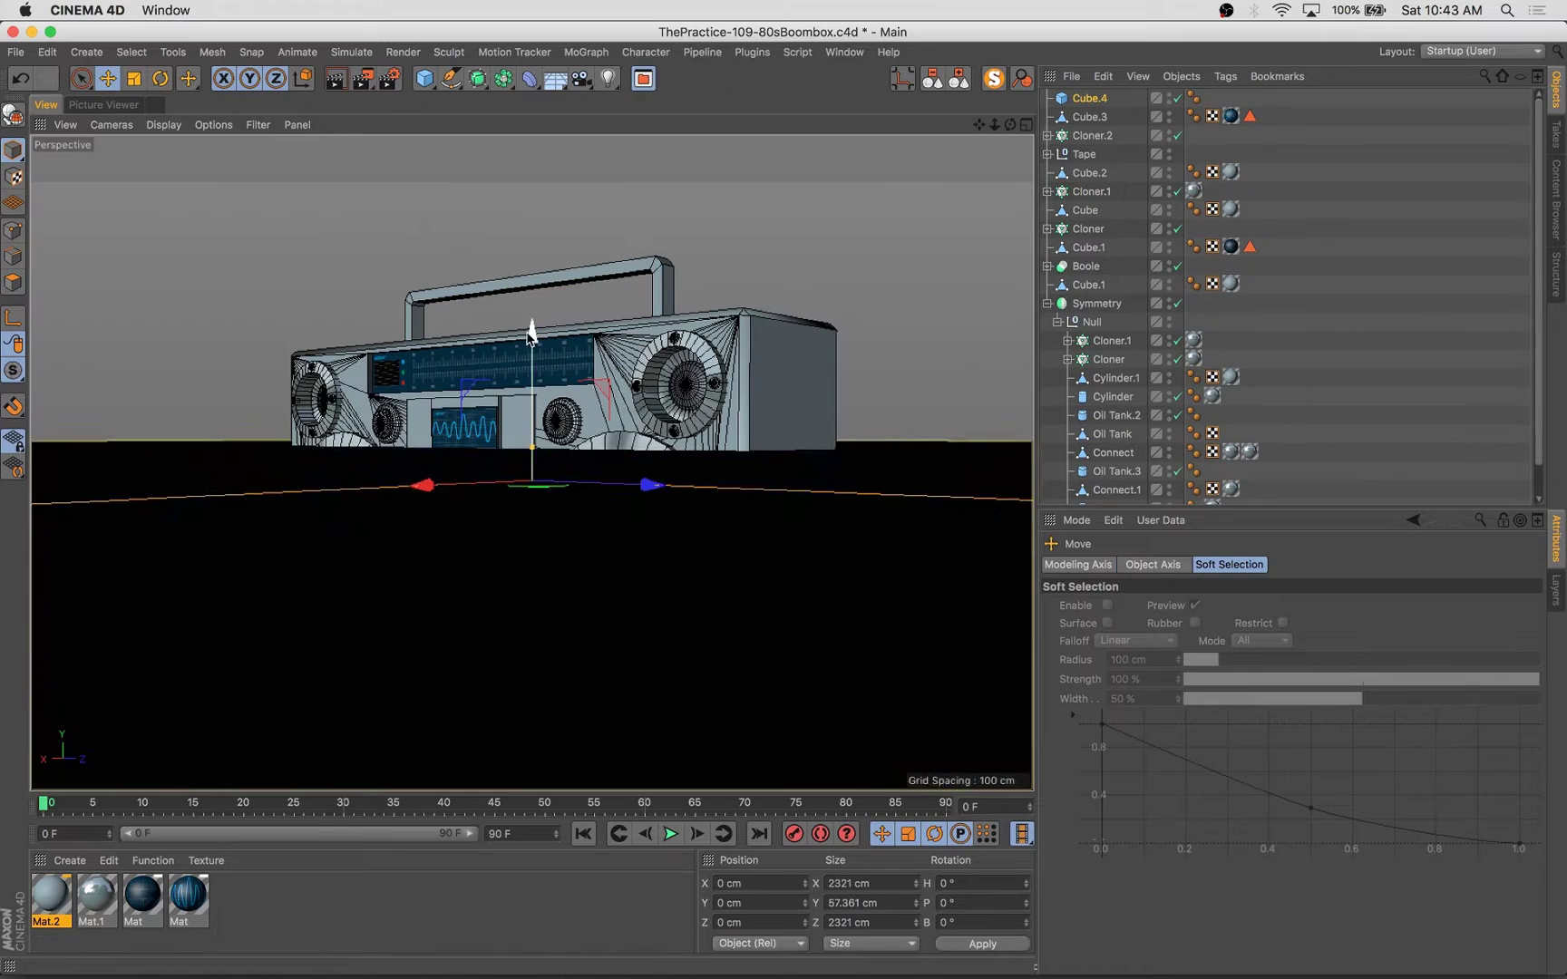
drag(531, 336, 532, 619)
key(super+Tab)
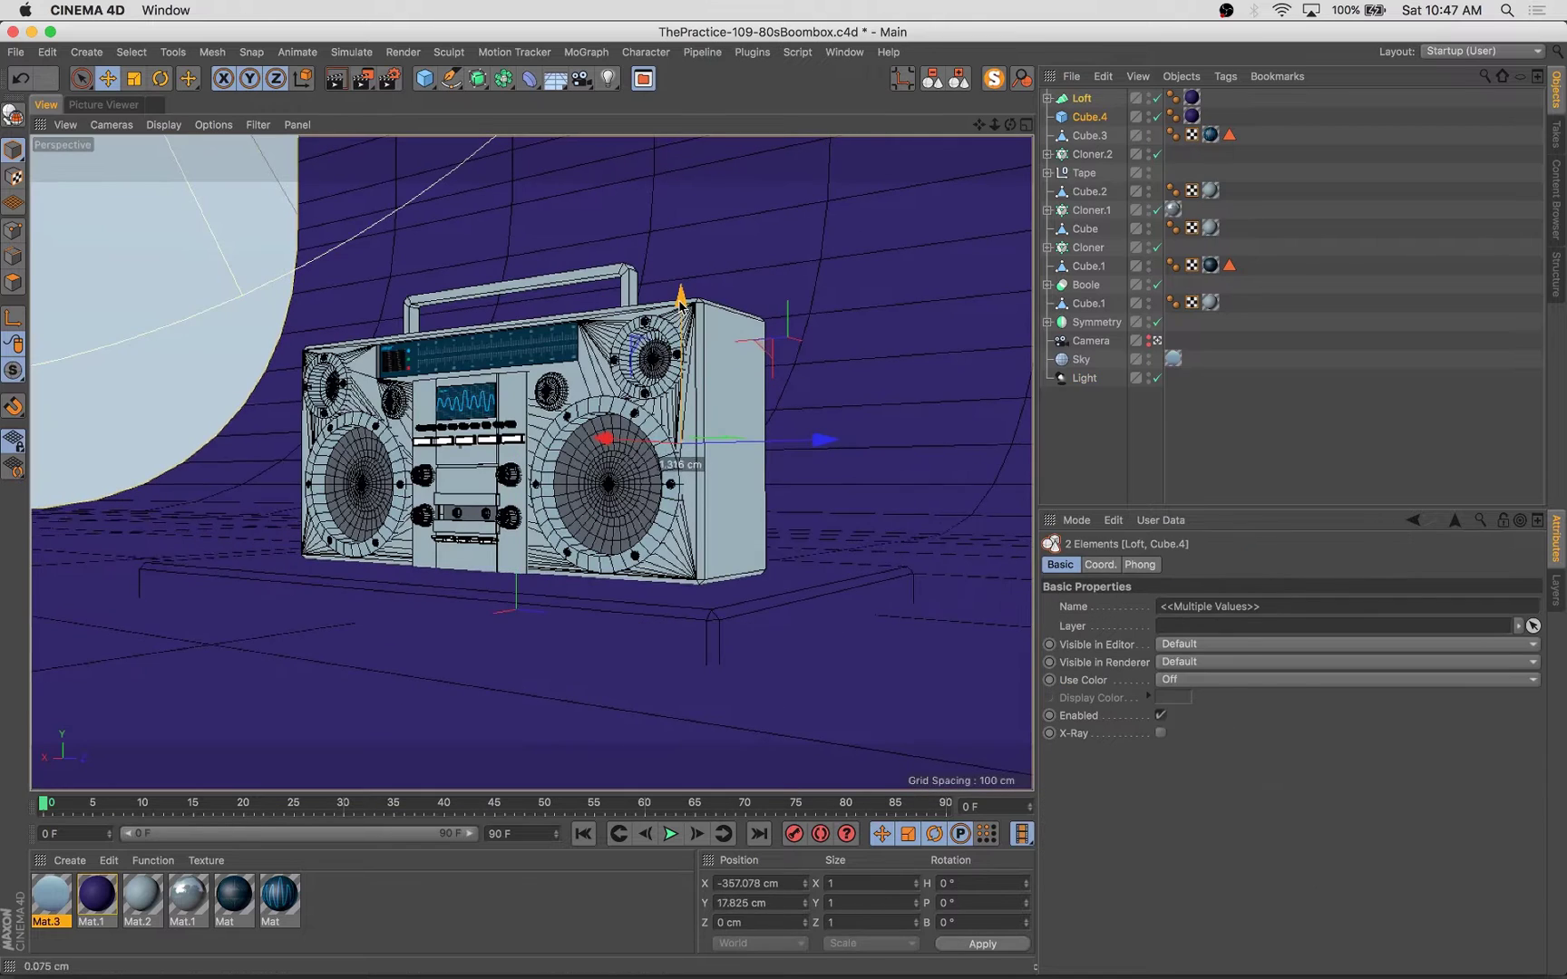
Step: Nudge the backdrop and platform vertically and scale both of the Loft's splines to extend the backdrop
drag(680, 307, 679, 309)
click(1080, 98)
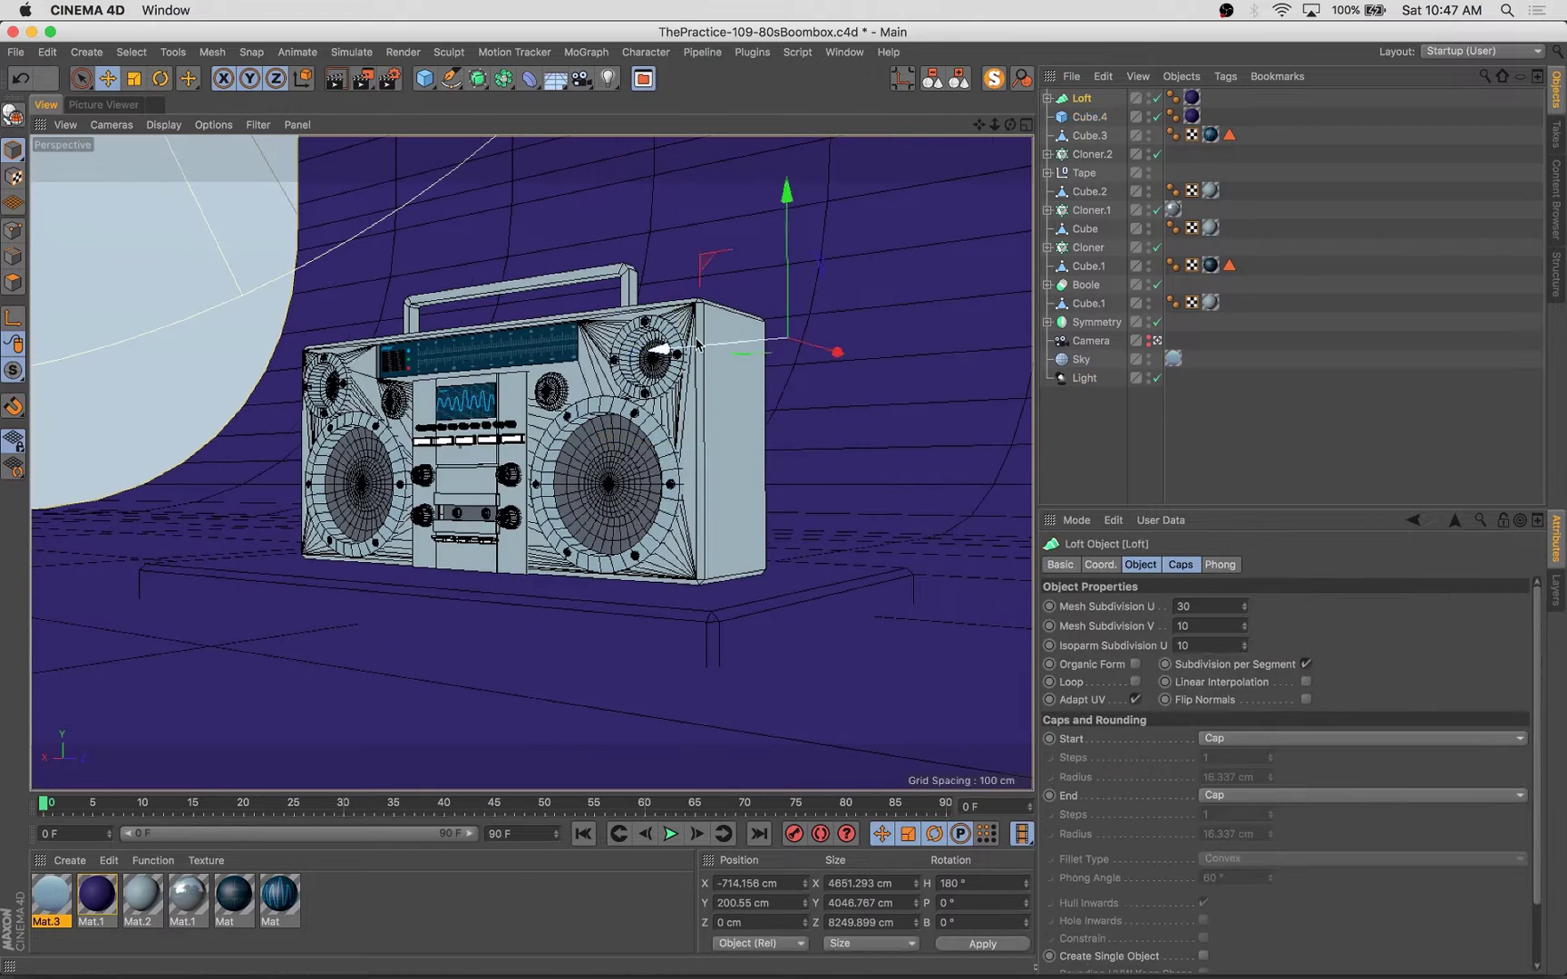
click(1096, 117)
shift+click(1099, 135)
key(t)
Step: Check the latest render in the Picture Viewer and review the Global Illumination render settings
click(102, 105)
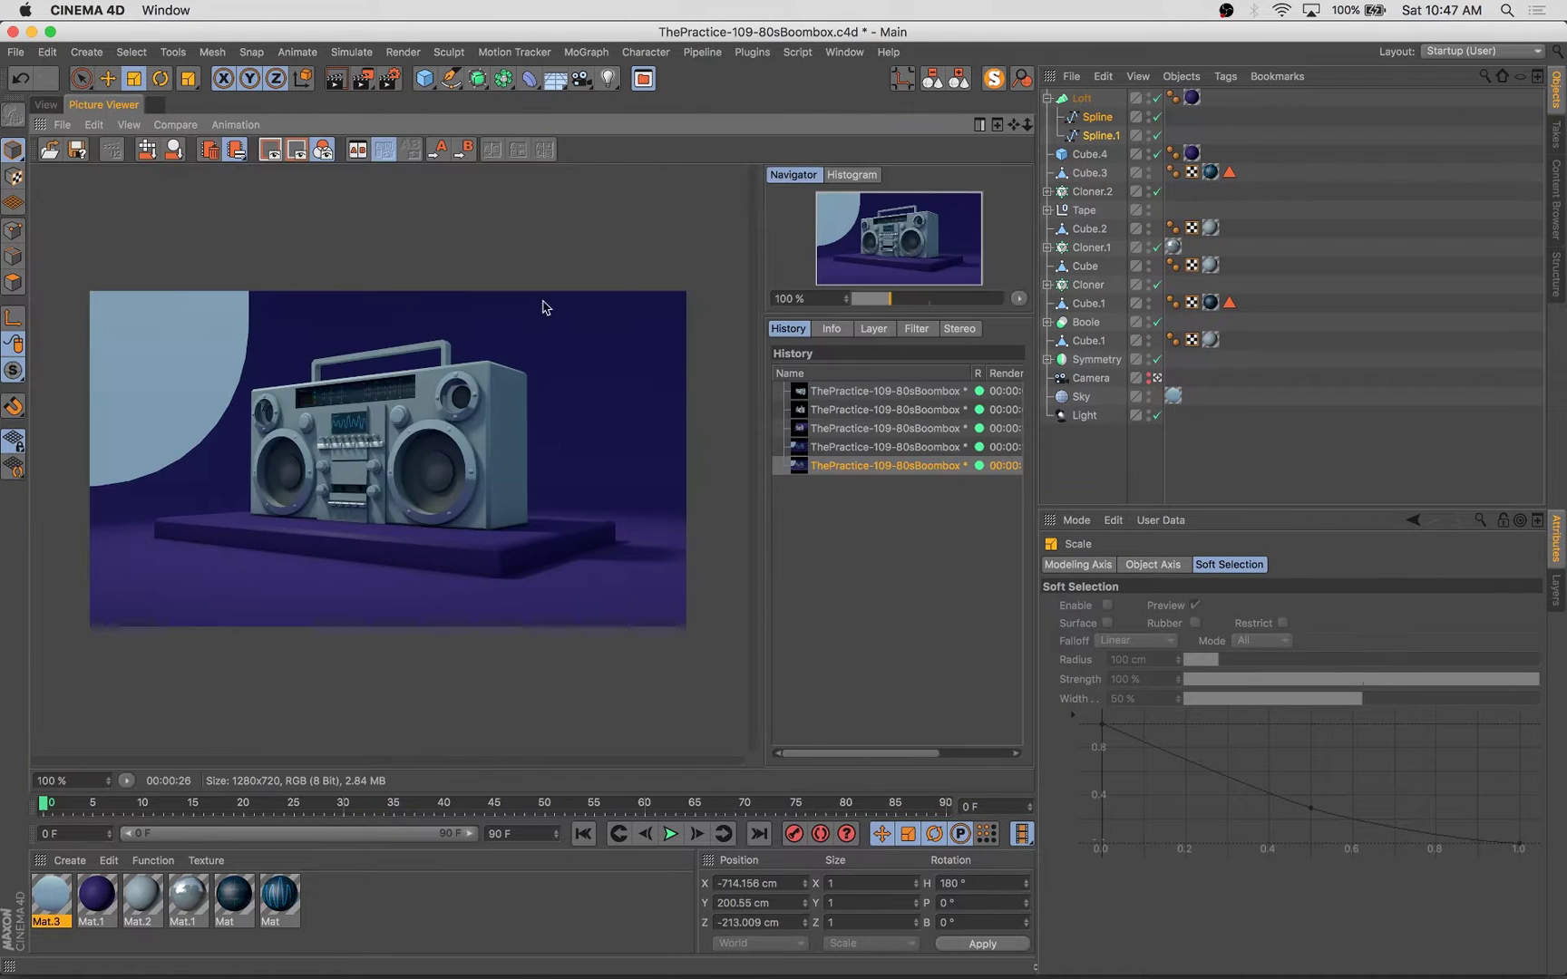
click(390, 80)
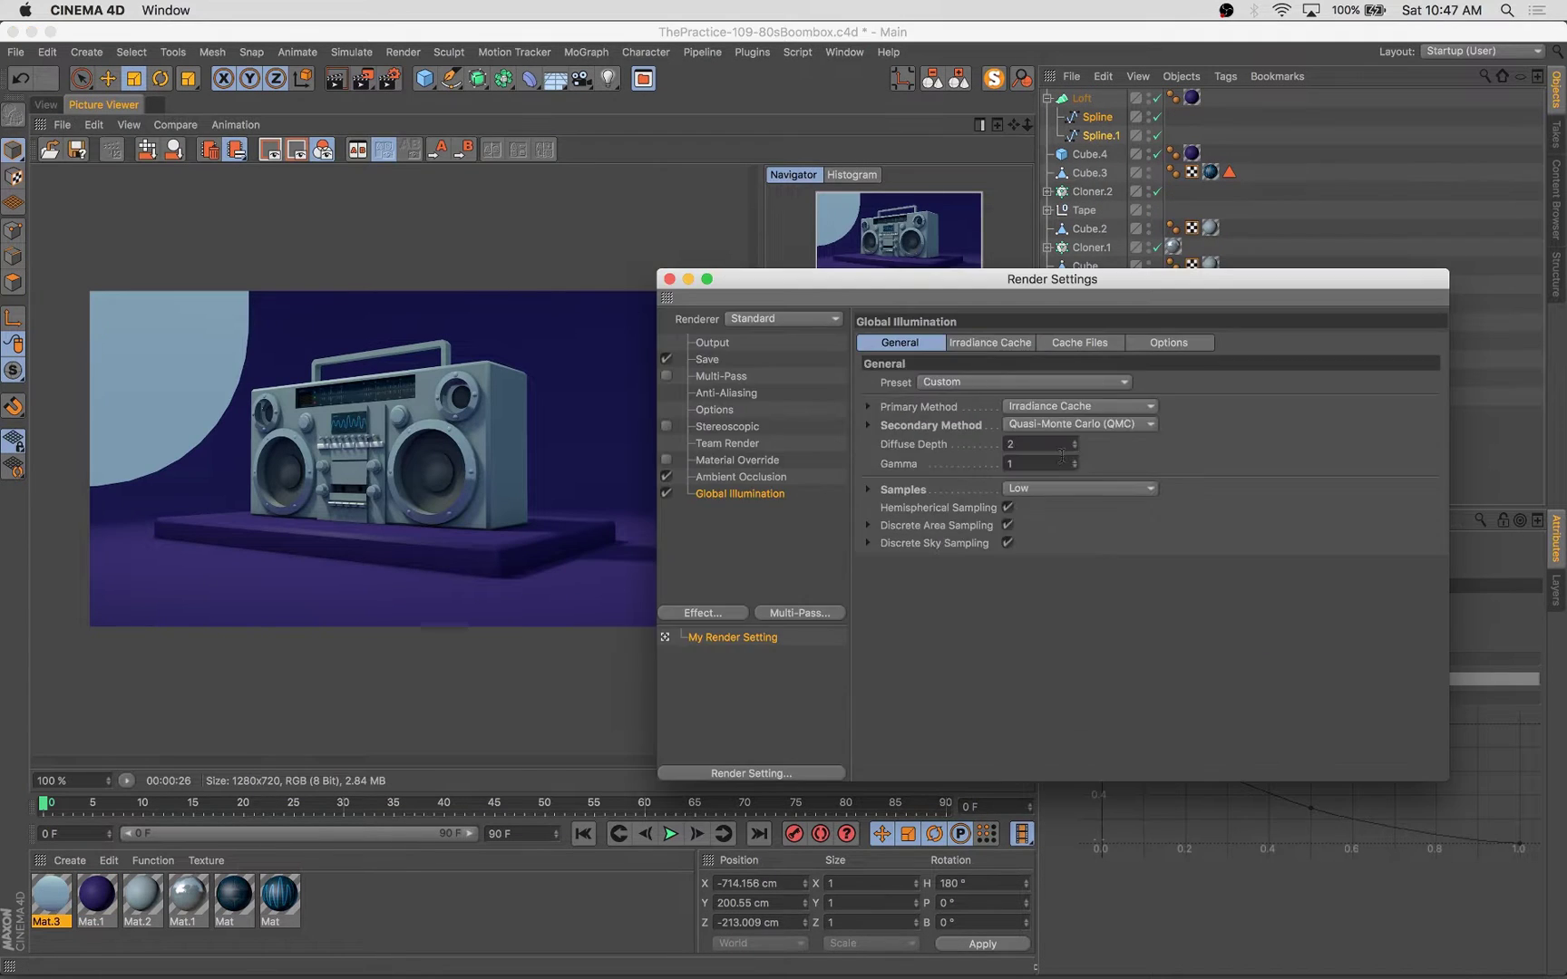
click(673, 278)
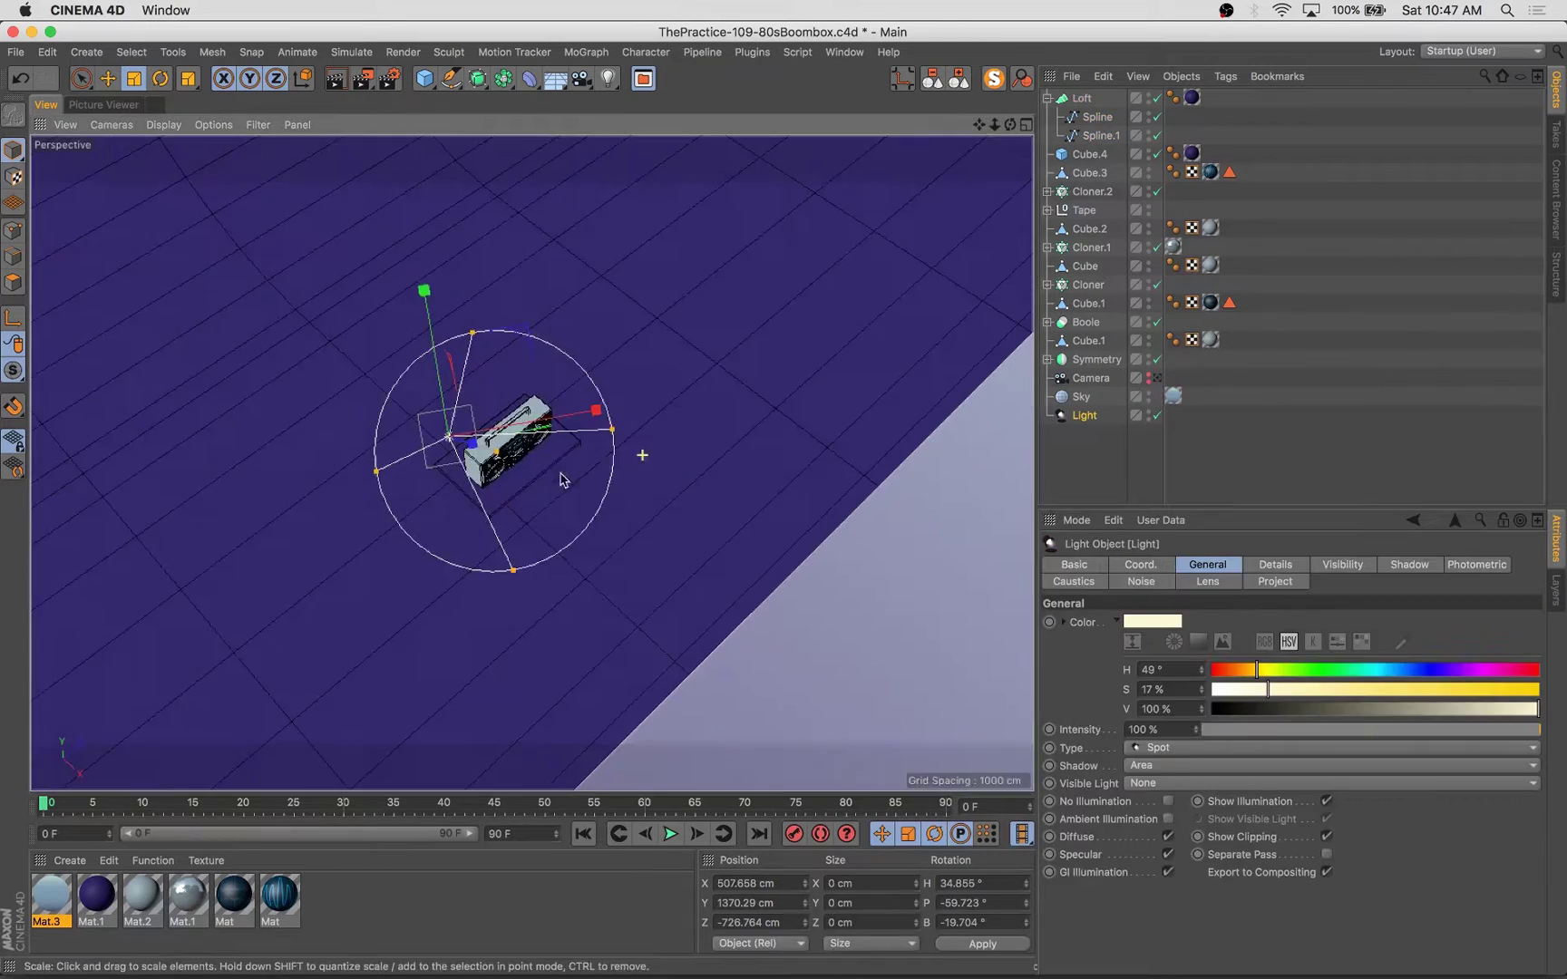
Step: Reposition and rotate the spot light above the boombox and open its shadow colour for editing
drag(563, 478, 517, 314)
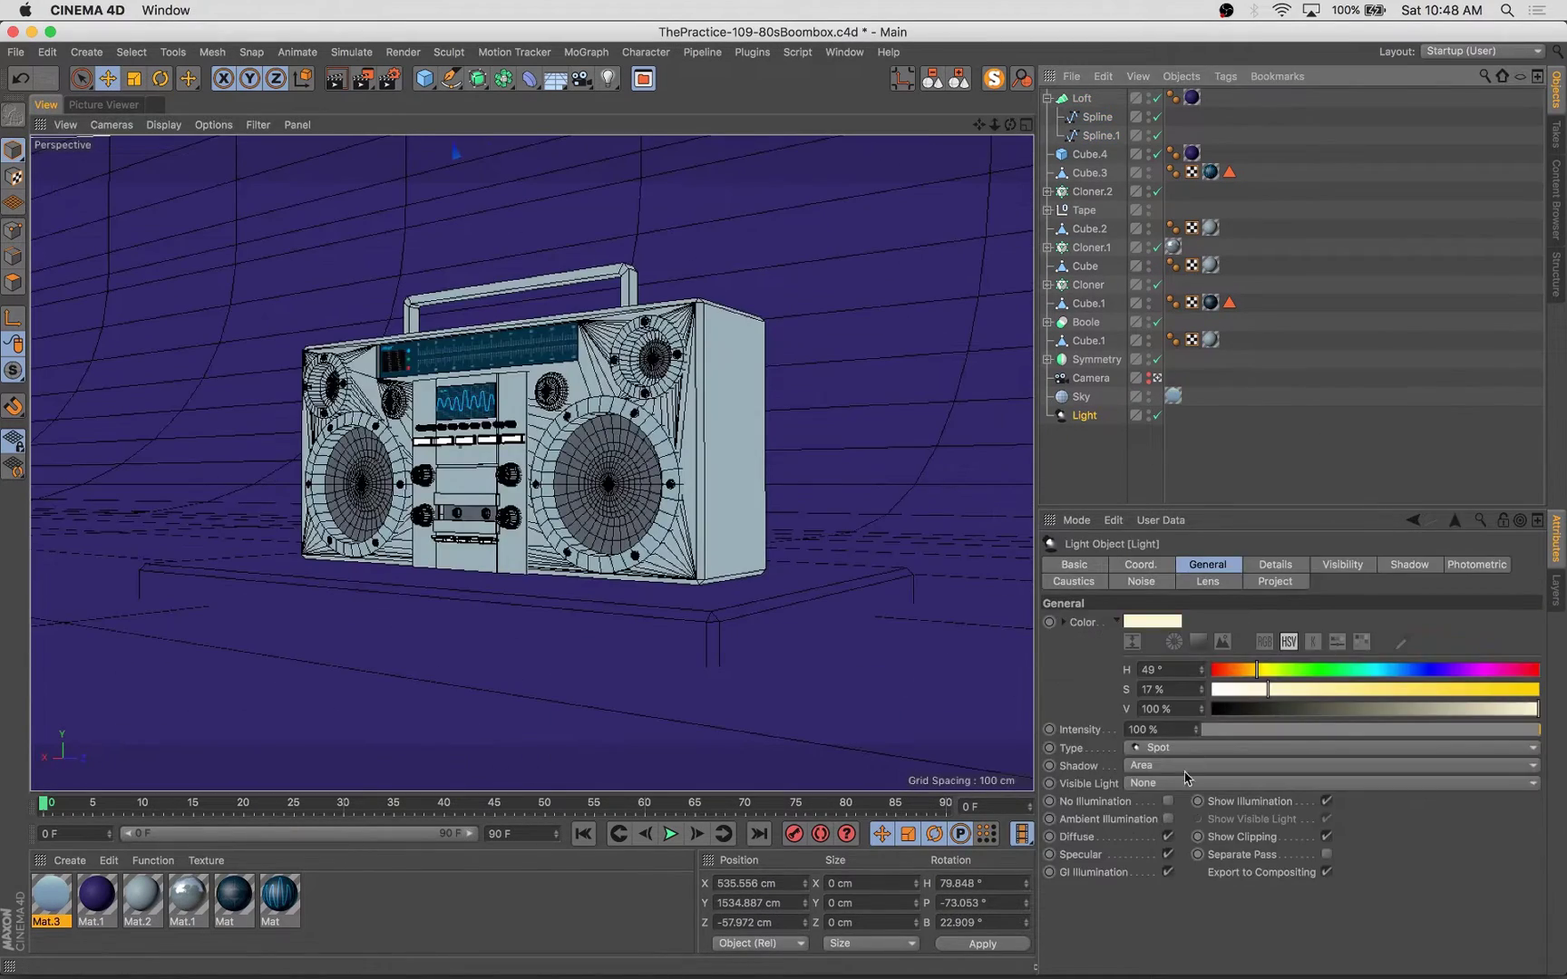
click(1409, 564)
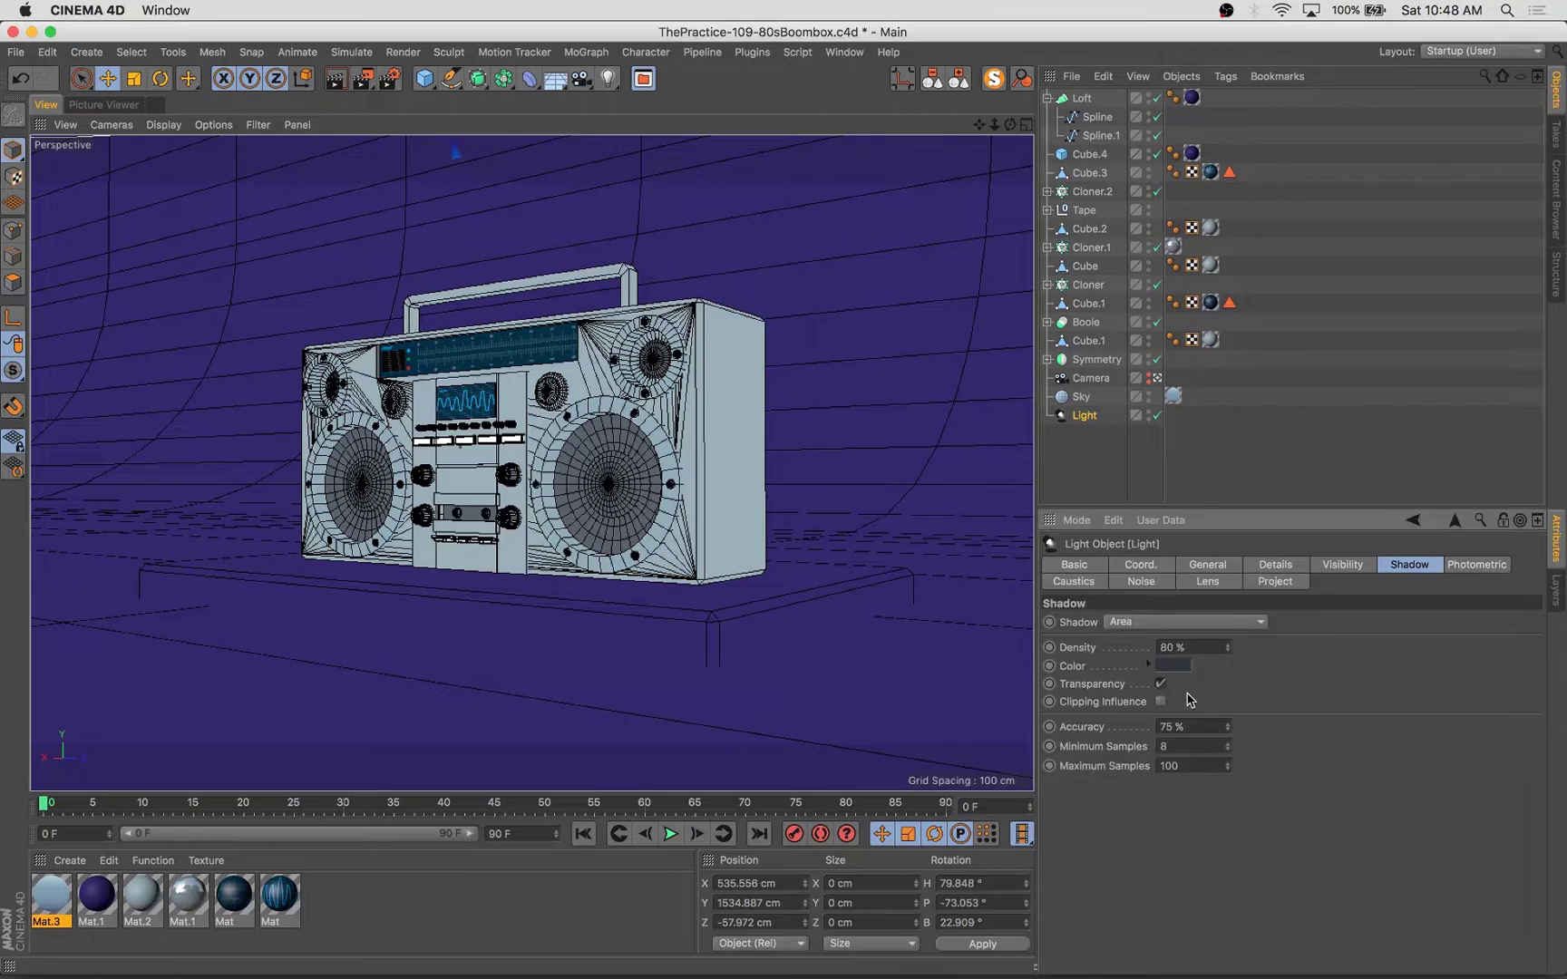
click(1172, 665)
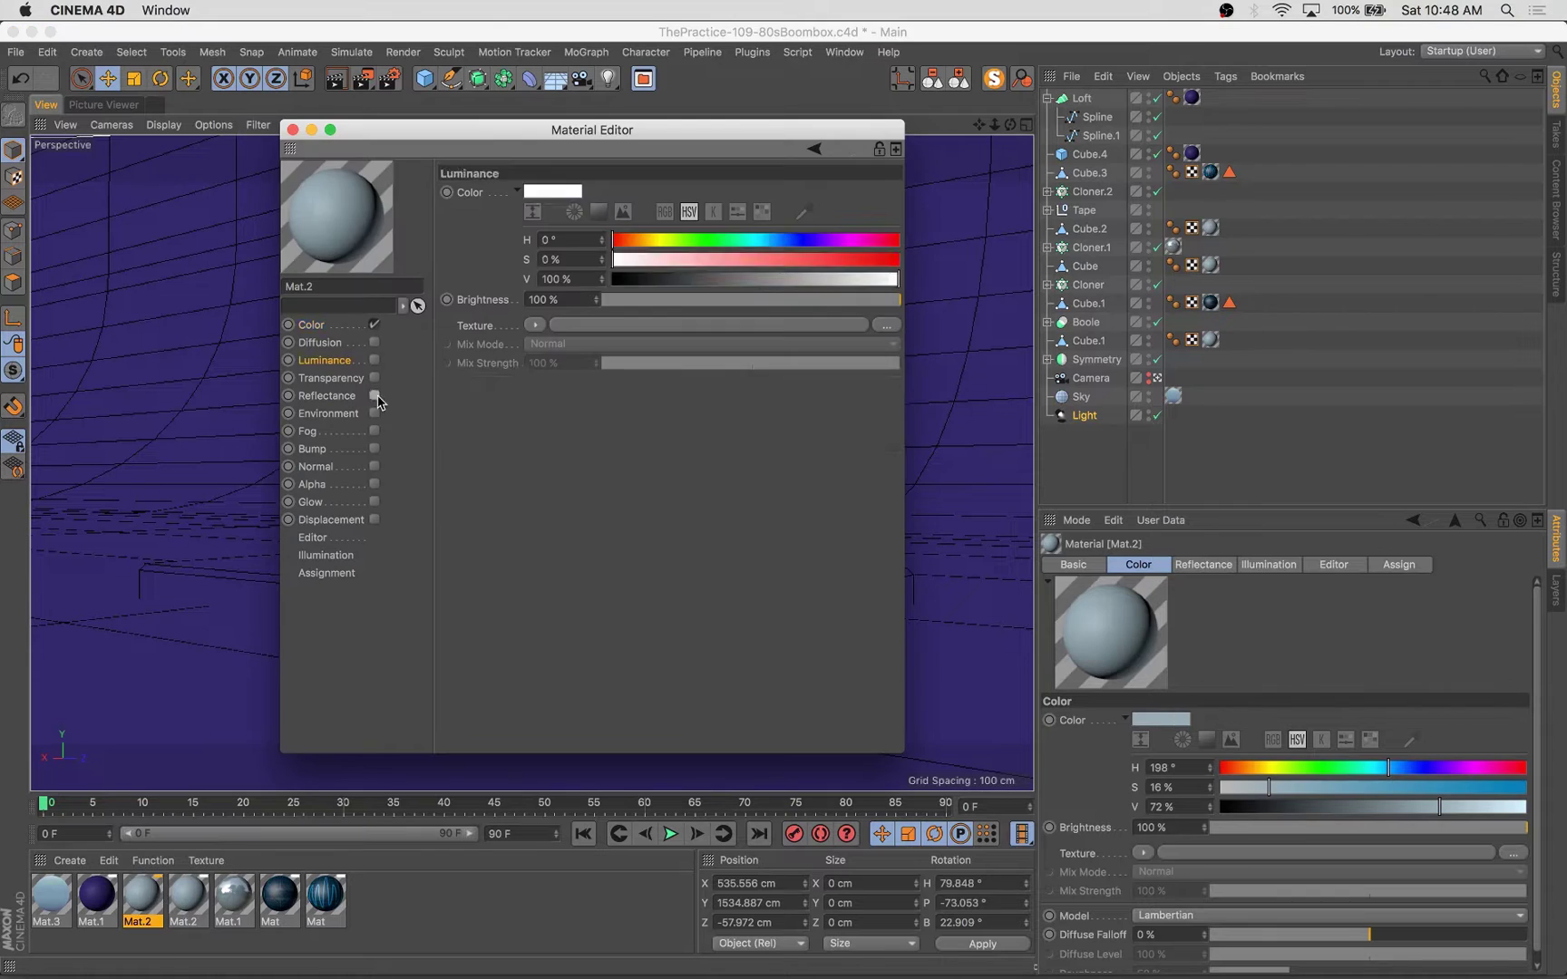
Step: Darken the duplicated Mat.2 material's colour to H 198°, S 25%, V 43%
click(311, 325)
drag(659, 260, 684, 259)
drag(819, 279, 739, 281)
Step: Enable Bump on the dark Mat.2 material and load the Brick surface shader as its texture
click(375, 449)
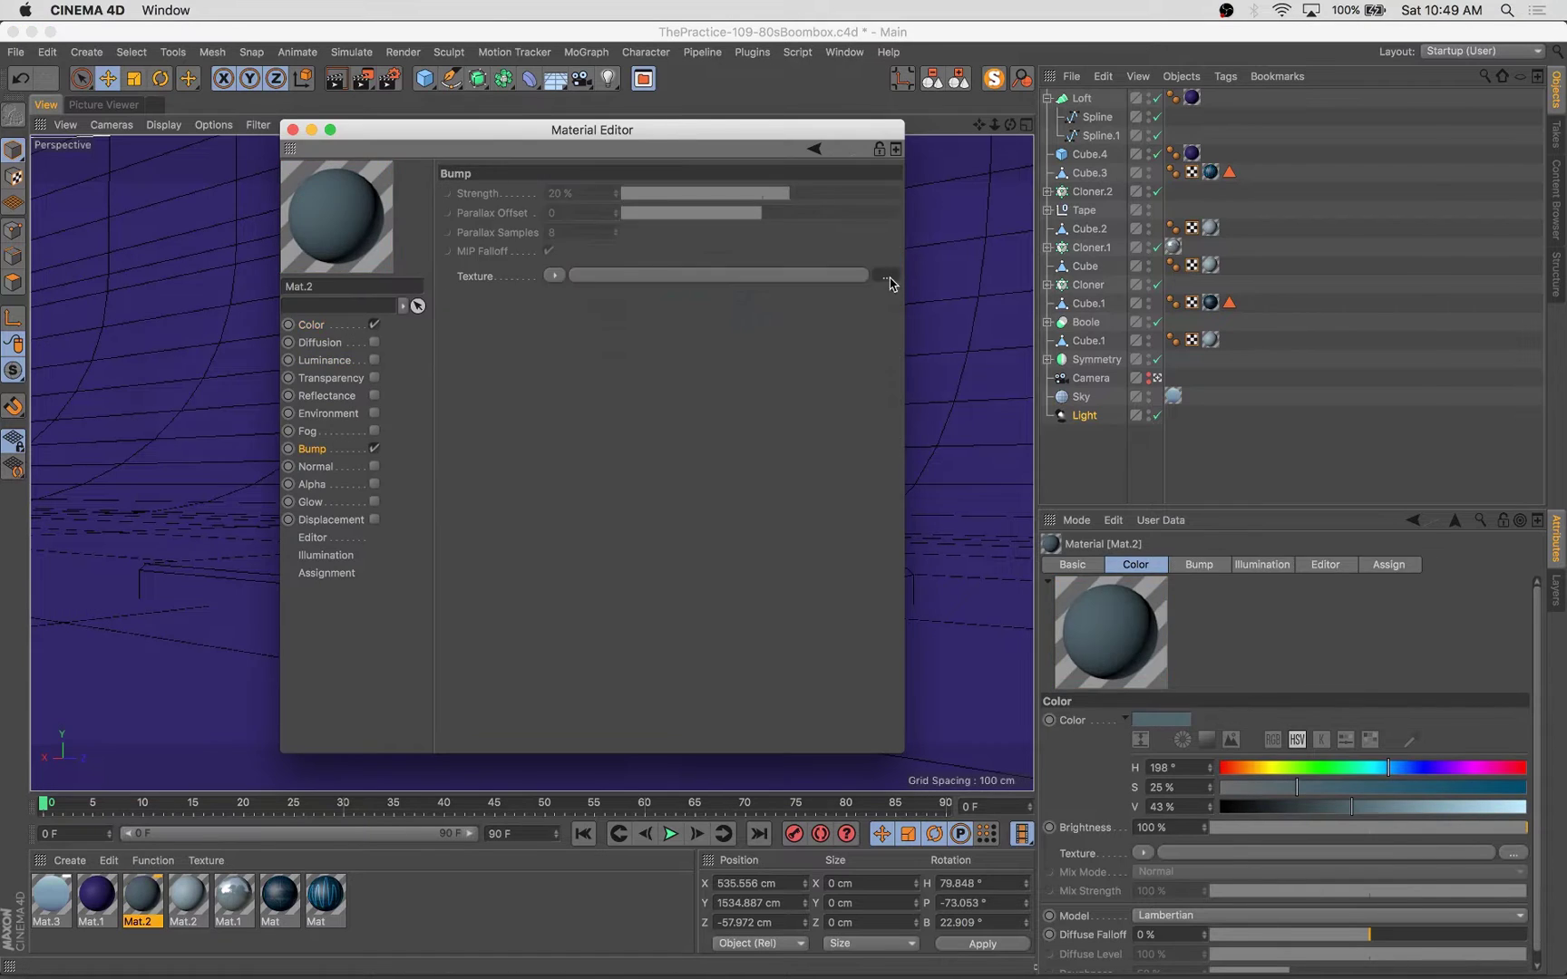
click(887, 275)
key(Escape)
click(554, 276)
click(595, 528)
mouse_move(635, 717)
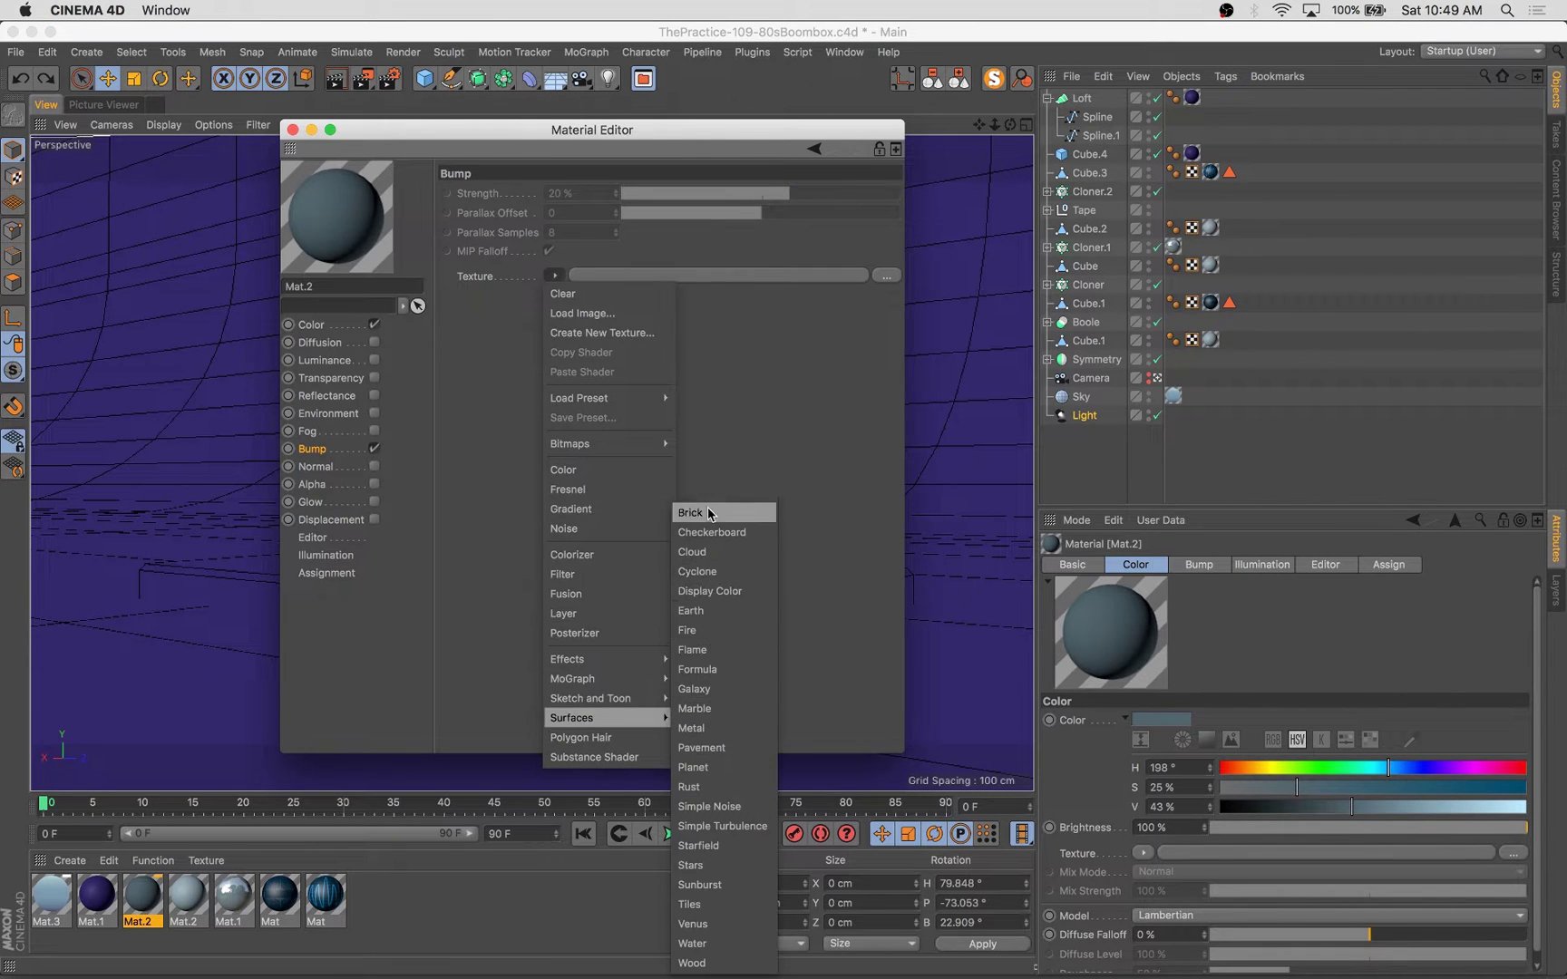
click(717, 513)
key(Return)
click(312, 448)
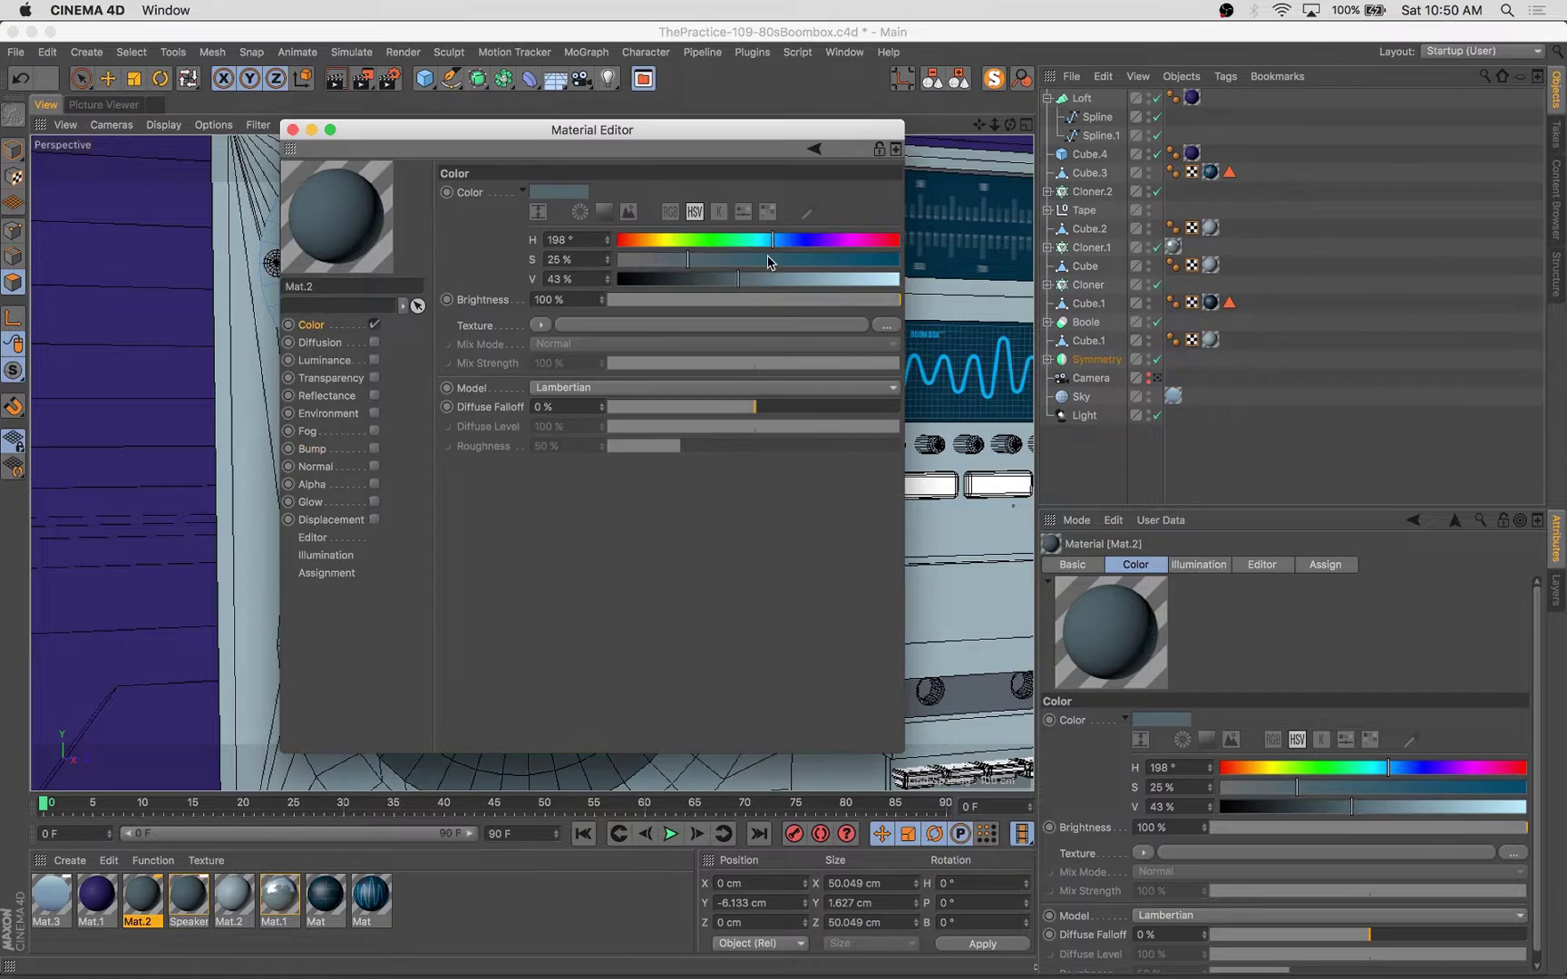
Step: Enable Reflectance on the dark Mat.2 material without bump, save the project and render to the Picture Viewer
click(374, 396)
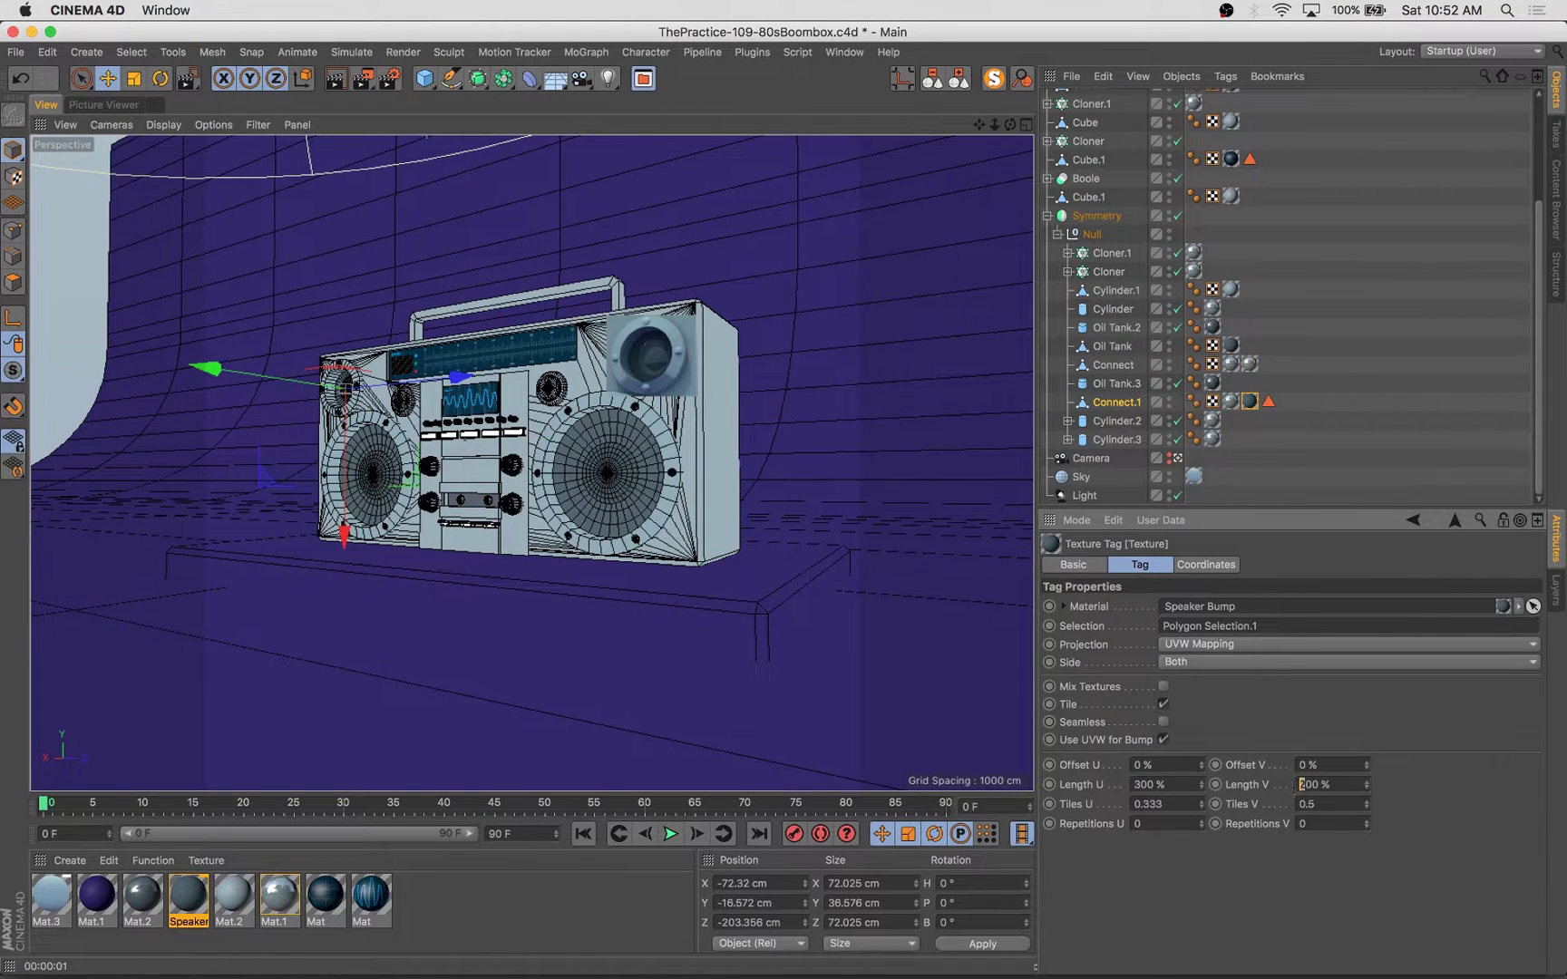
key(super+s)
key(shift+r)
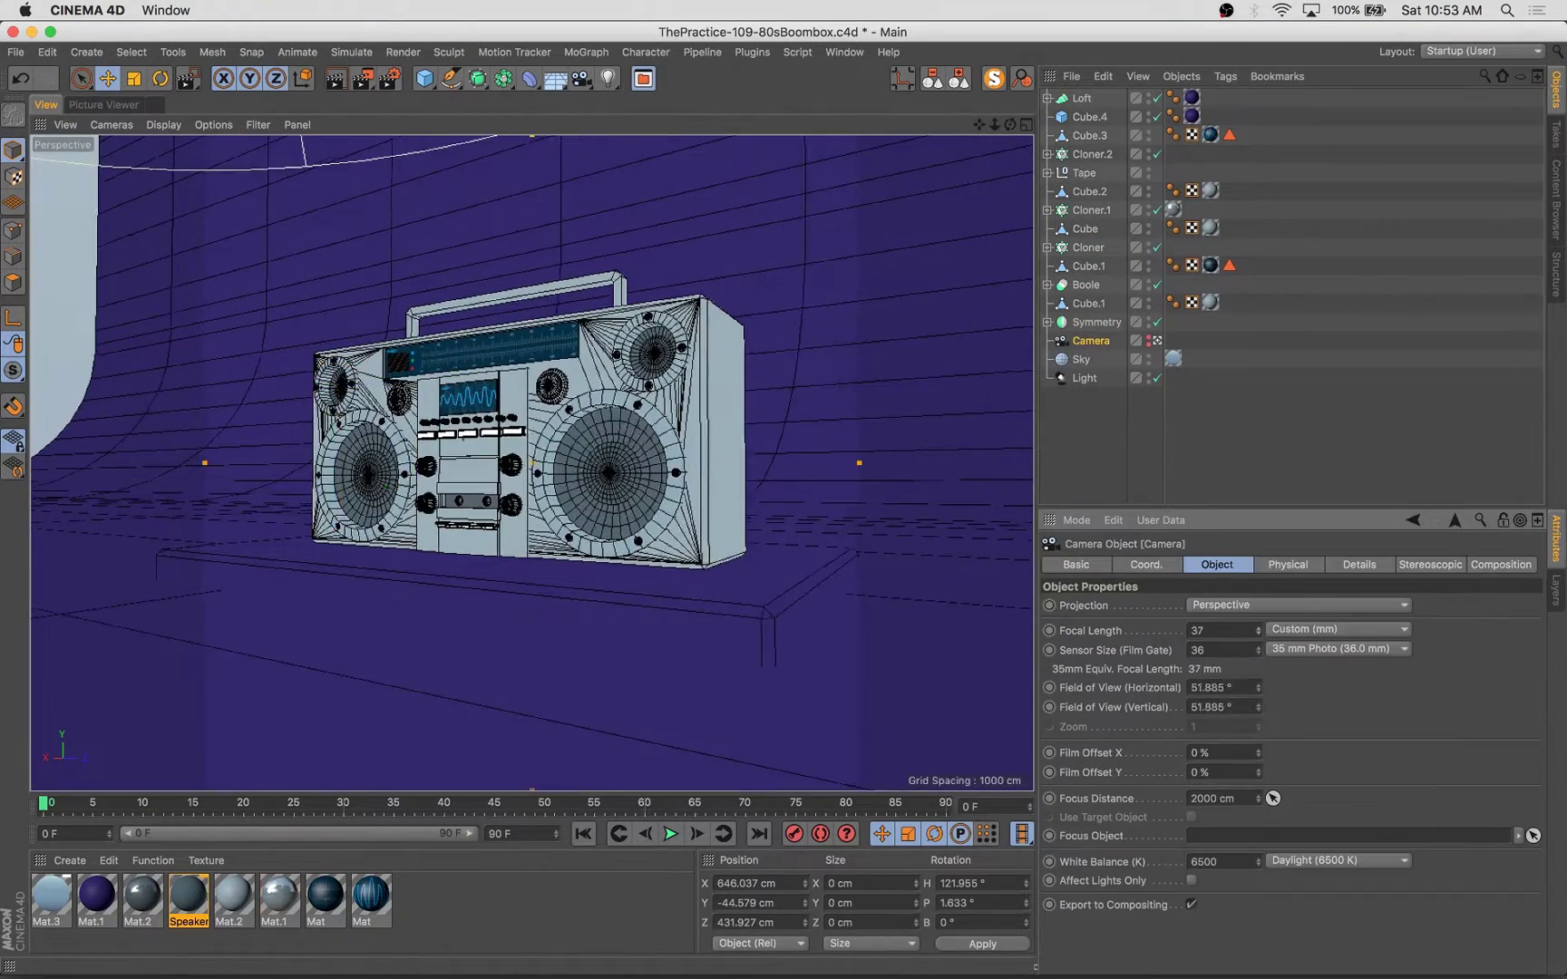
Step: Try a different sensor size in the Camera's object properties and undo the changes
click(1202, 606)
click(1216, 564)
drag(1258, 650, 1258, 678)
key(super+z)
key(super+z)
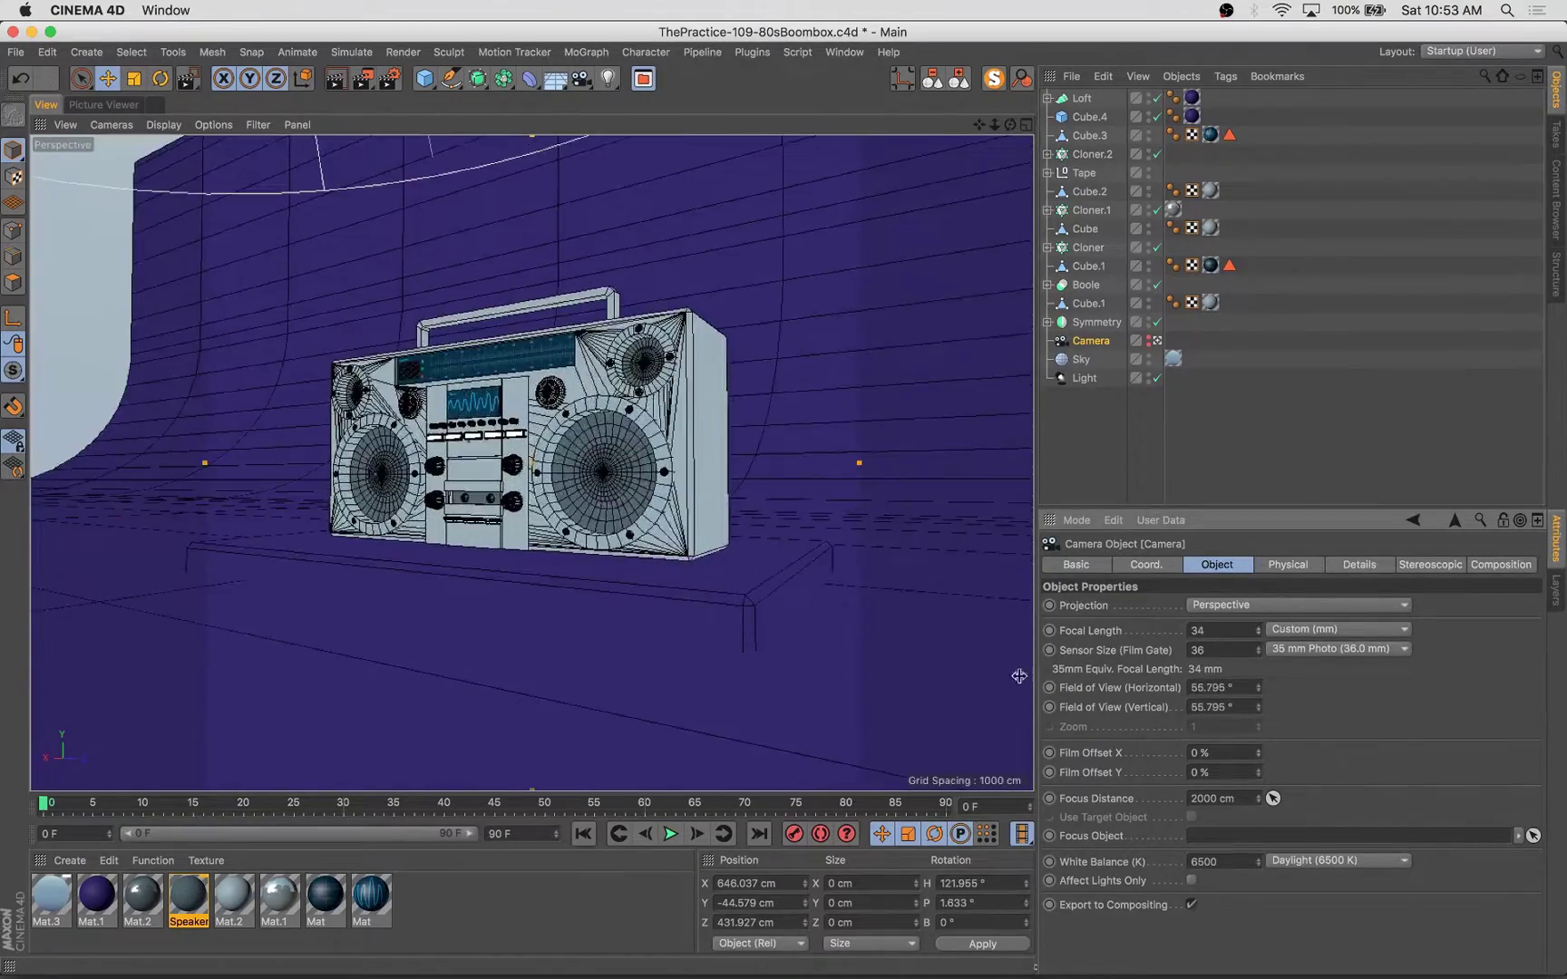
Step: Animate the Camera's zoom by keyframing a changed focal length at frame 6 and another key at frame 10
click(1096, 322)
click(1091, 340)
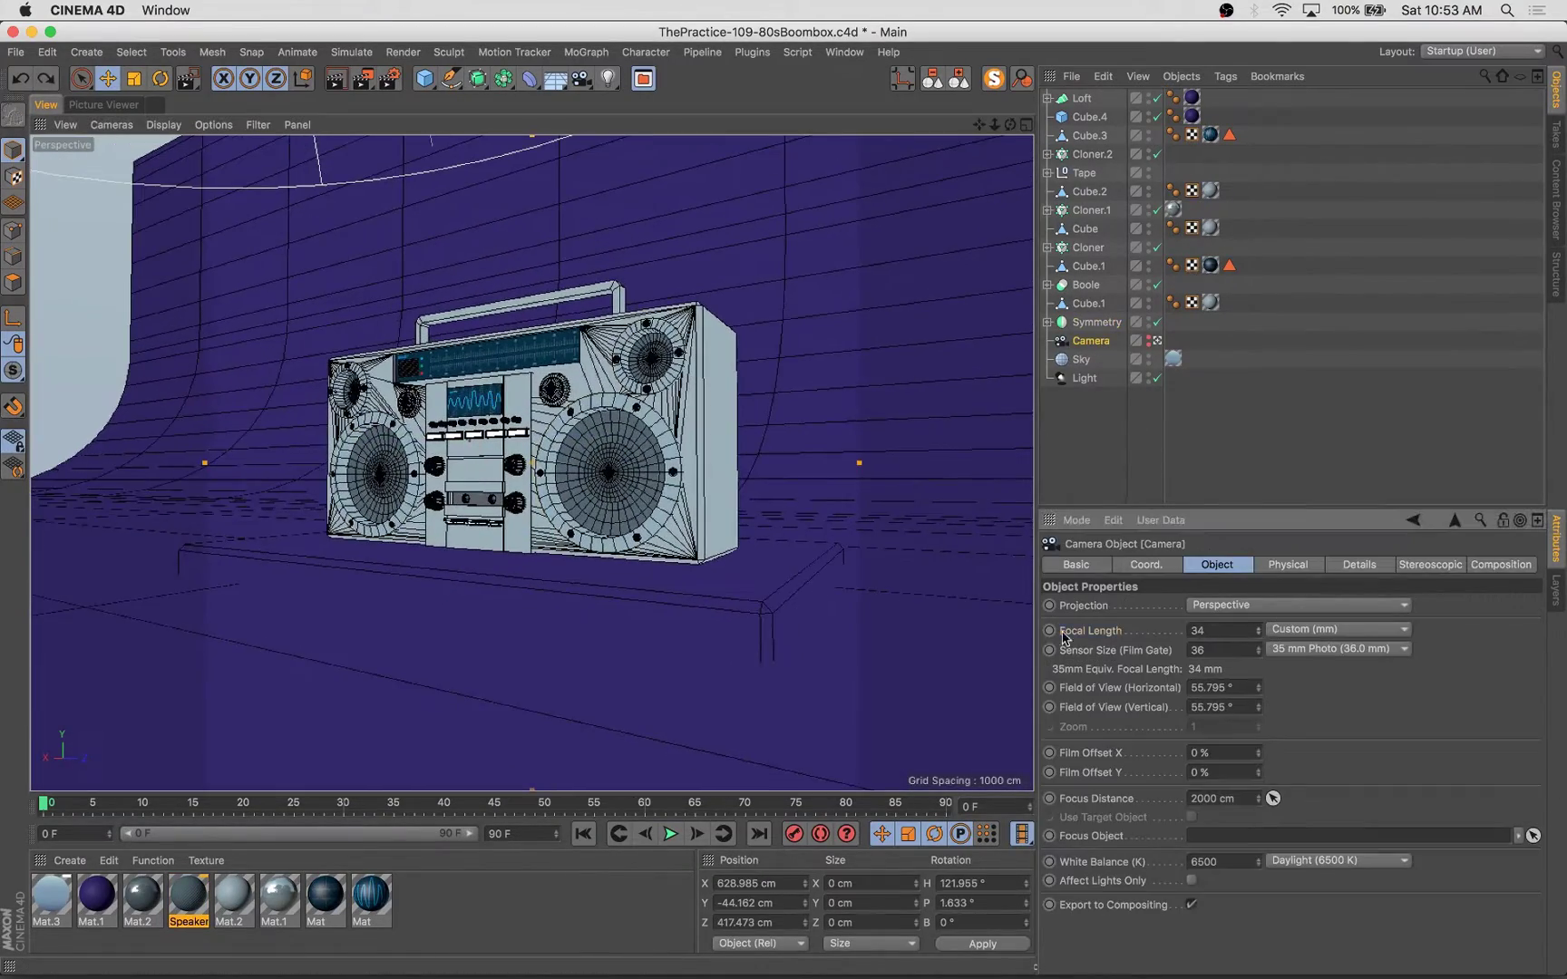
click(380, 804)
drag(1259, 630, 1258, 642)
ctrl+click(1049, 630)
click(607, 804)
ctrl+click(1049, 630)
click(61, 813)
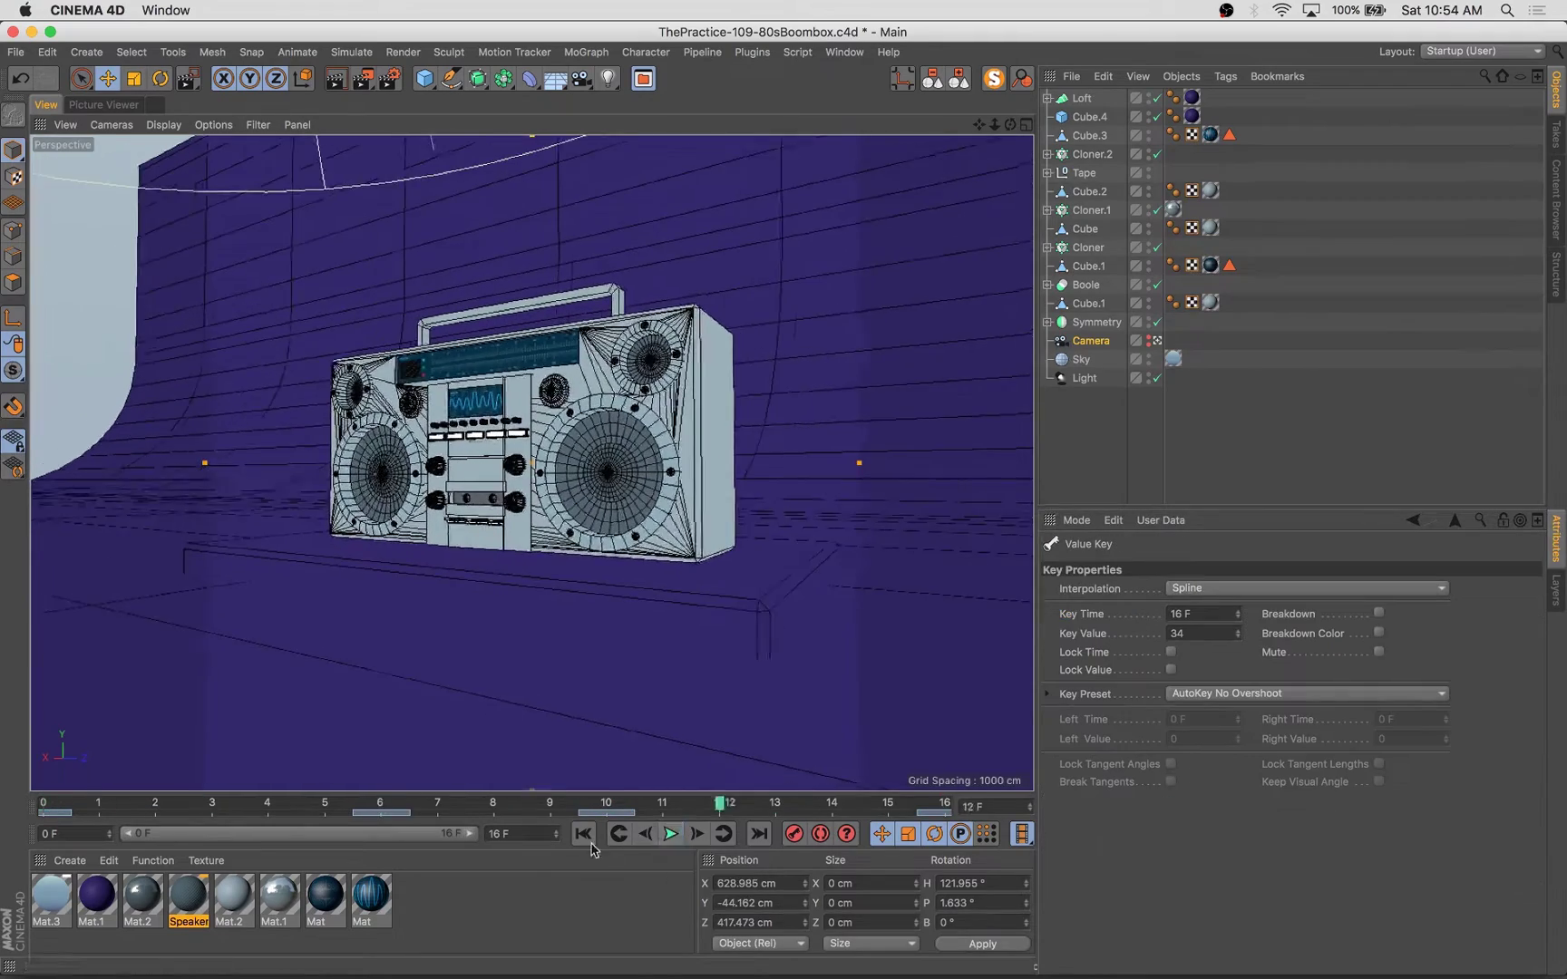
Step: Expand the Symmetry group and start Loop Selection on the isolated Connect.1 speaker mesh
click(1096, 322)
click(1047, 322)
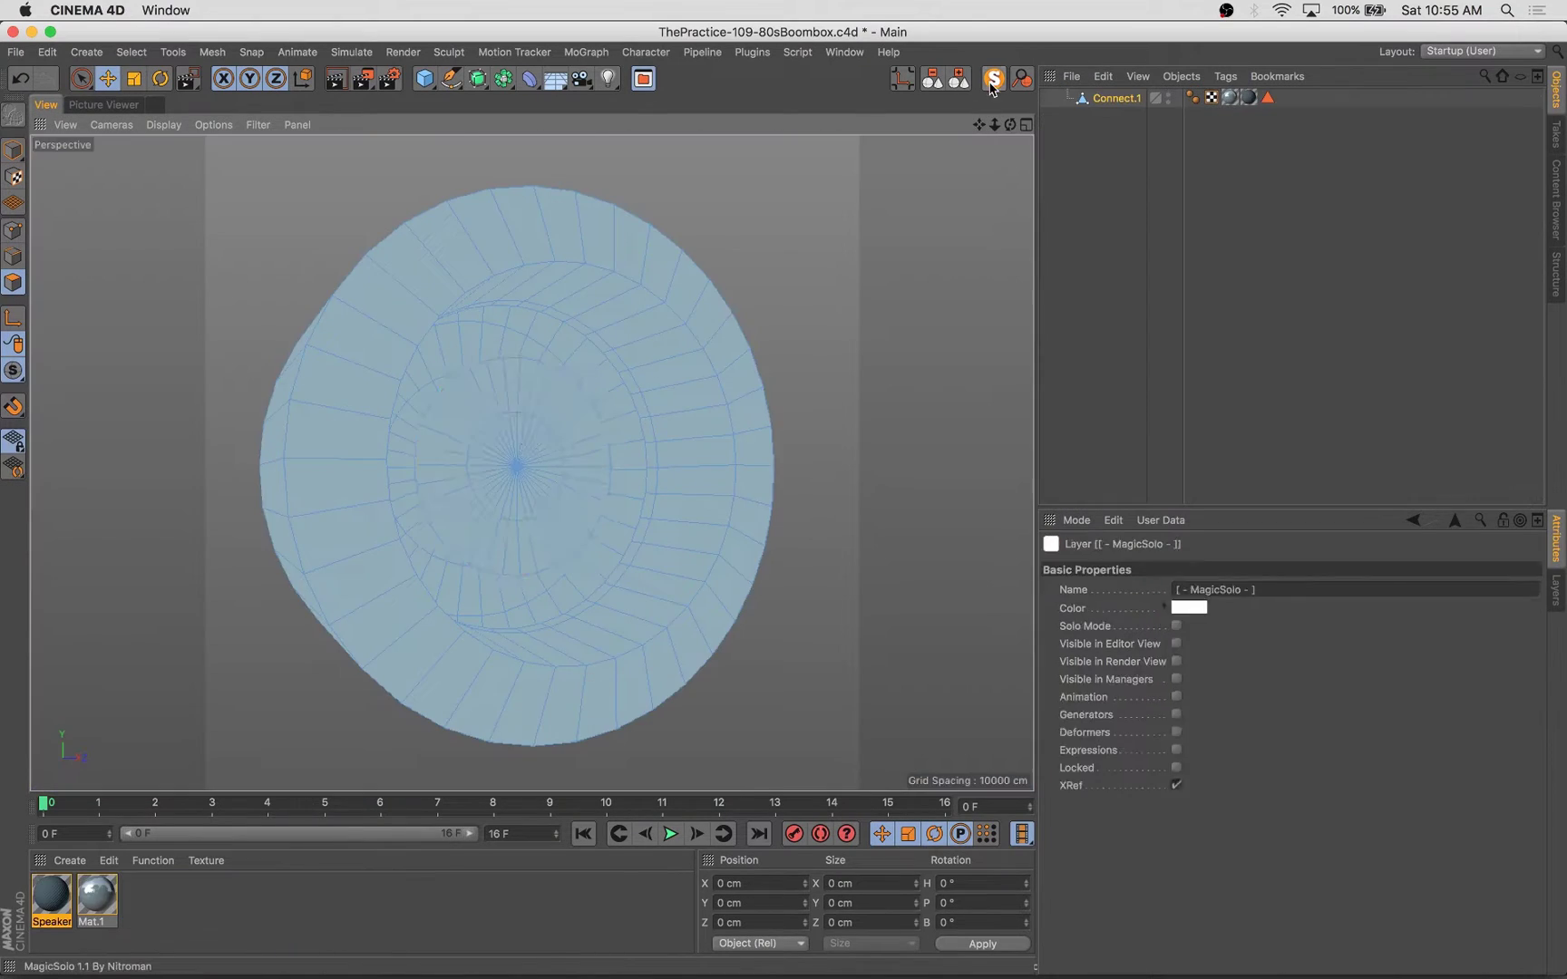
key(u)
key(l)
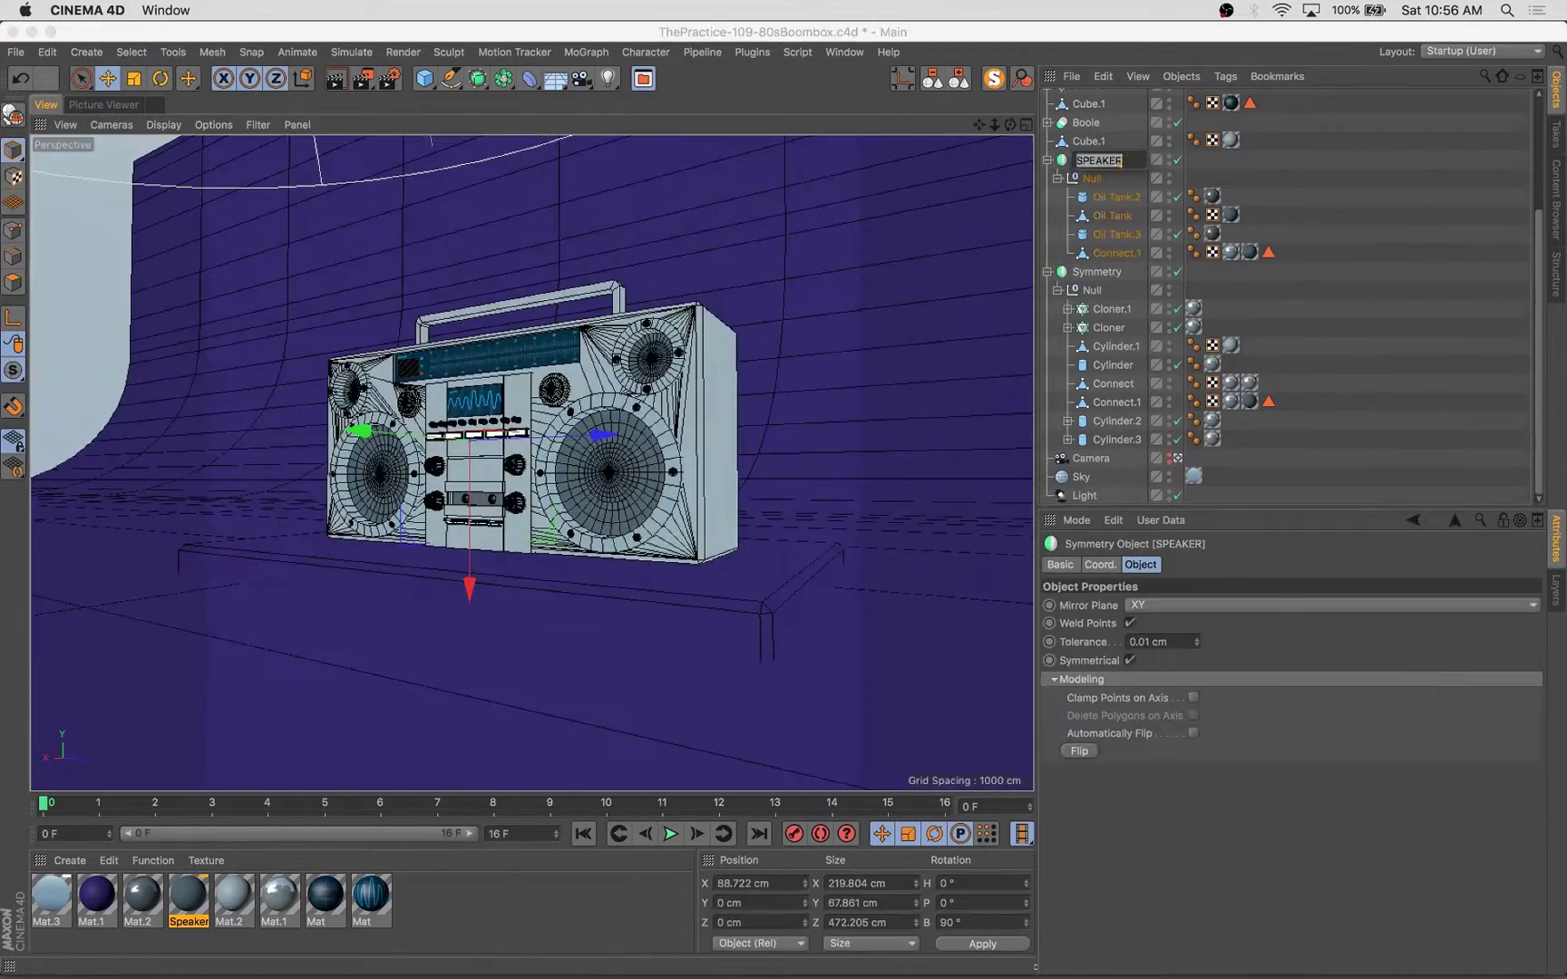
Step: Add a Vibrate tag to Oil Tank.2 with position amplitude 0, 10, 0 cm and non-uniform scale amplitude 1, 2, 1
click(1116, 197)
click(1224, 76)
click(1414, 623)
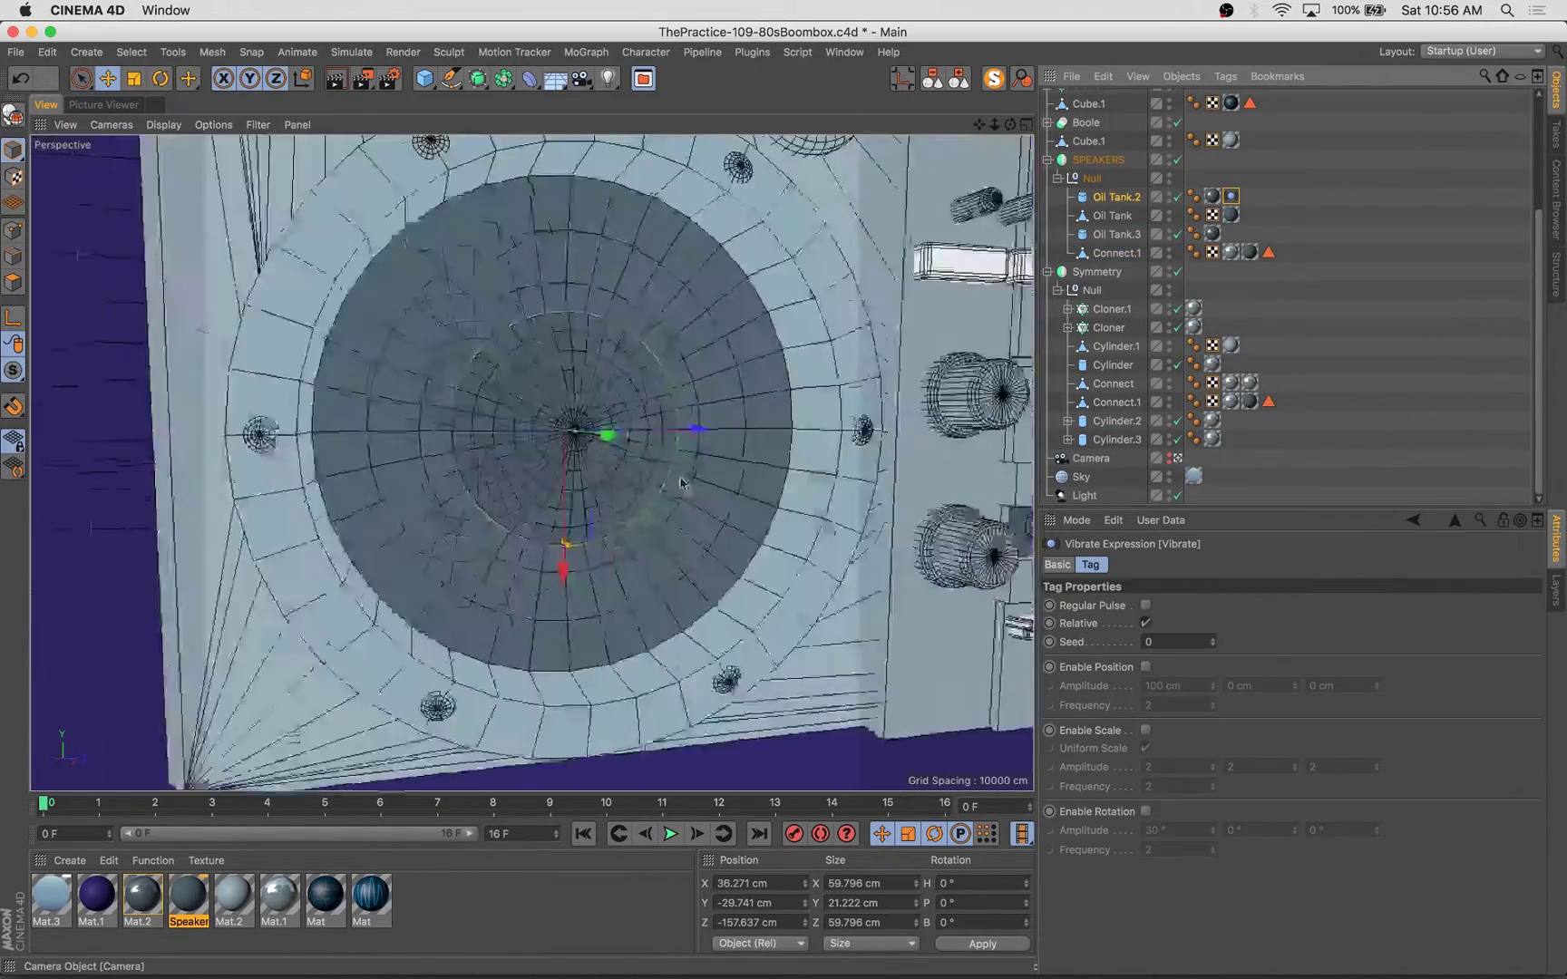
key(F8)
click(1146, 667)
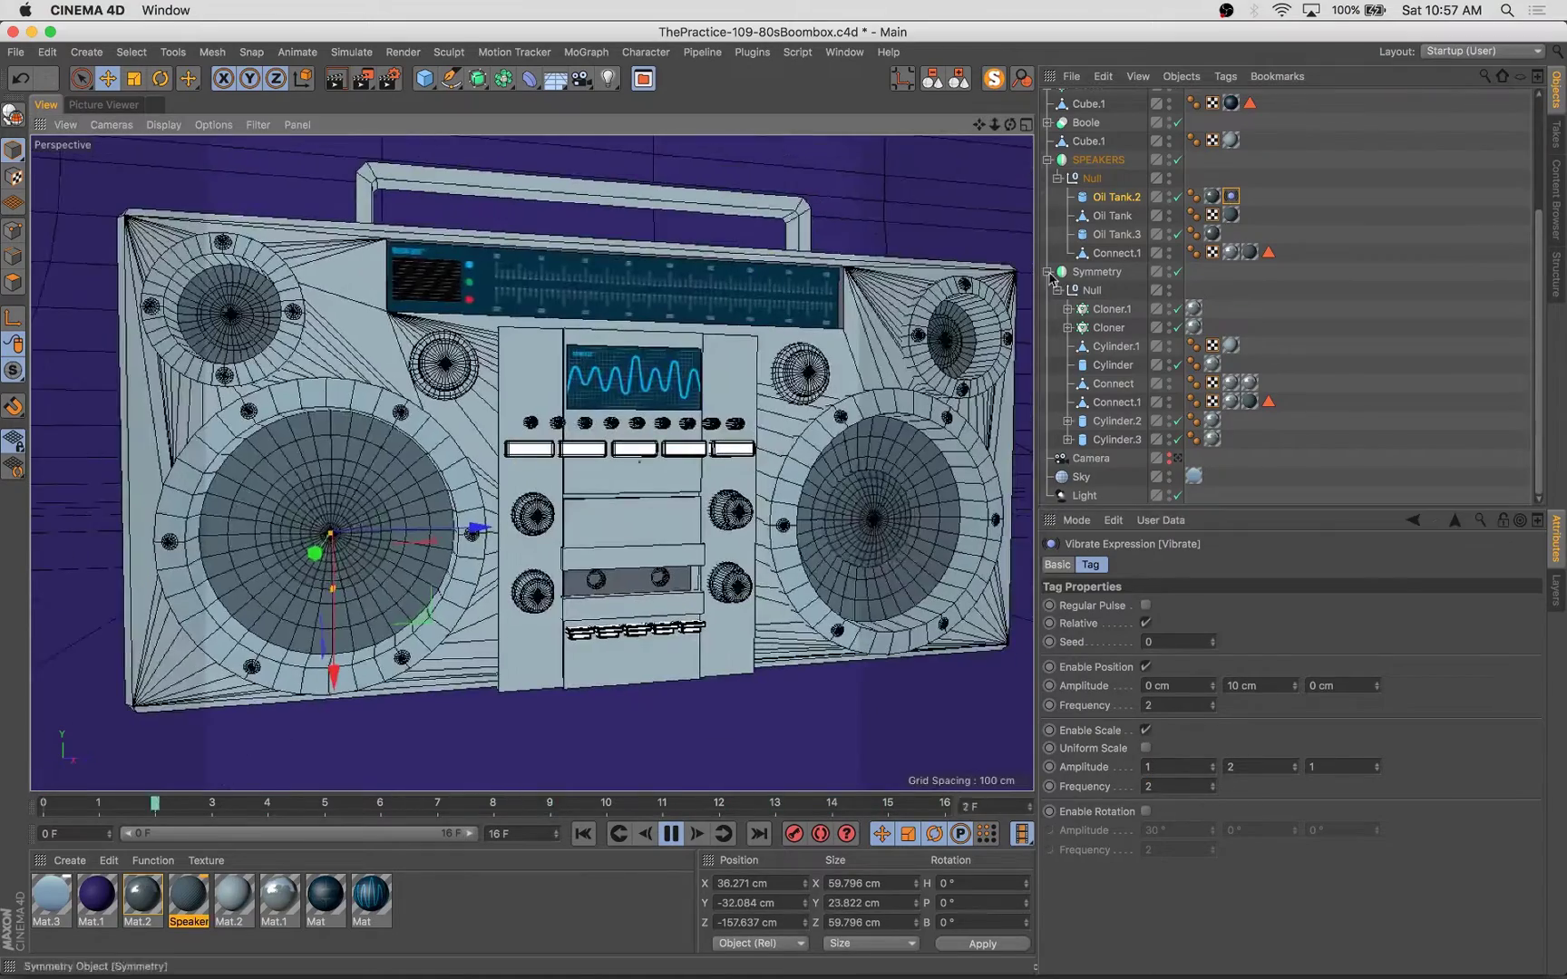
Step: Nest Oil Tank and Connect.1 under the speaker cones and copy the Vibrate tag to Oil Tank.3 with seed 5
ctrl+drag(1231, 196, 1256, 223)
key(Delete)
mouse_move(1112, 215)
mouse_down()
mouse_move(1115, 198)
mouse_move(1116, 235)
mouse_up()
ctrl+drag(1240, 196, 1240, 234)
click(1213, 639)
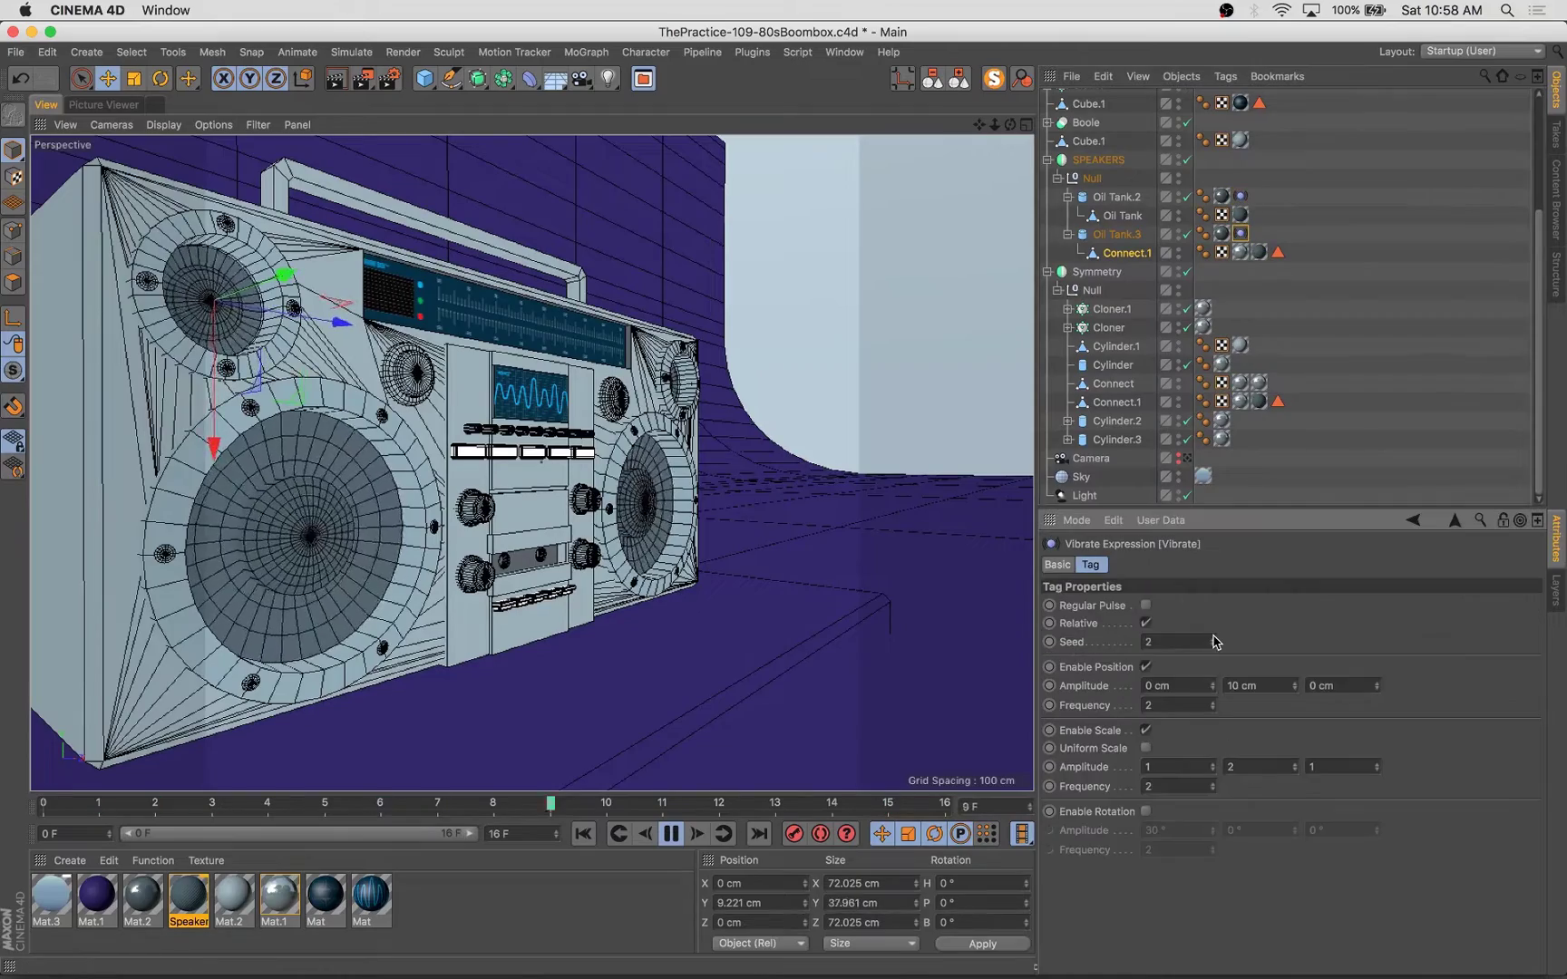
click(1212, 639)
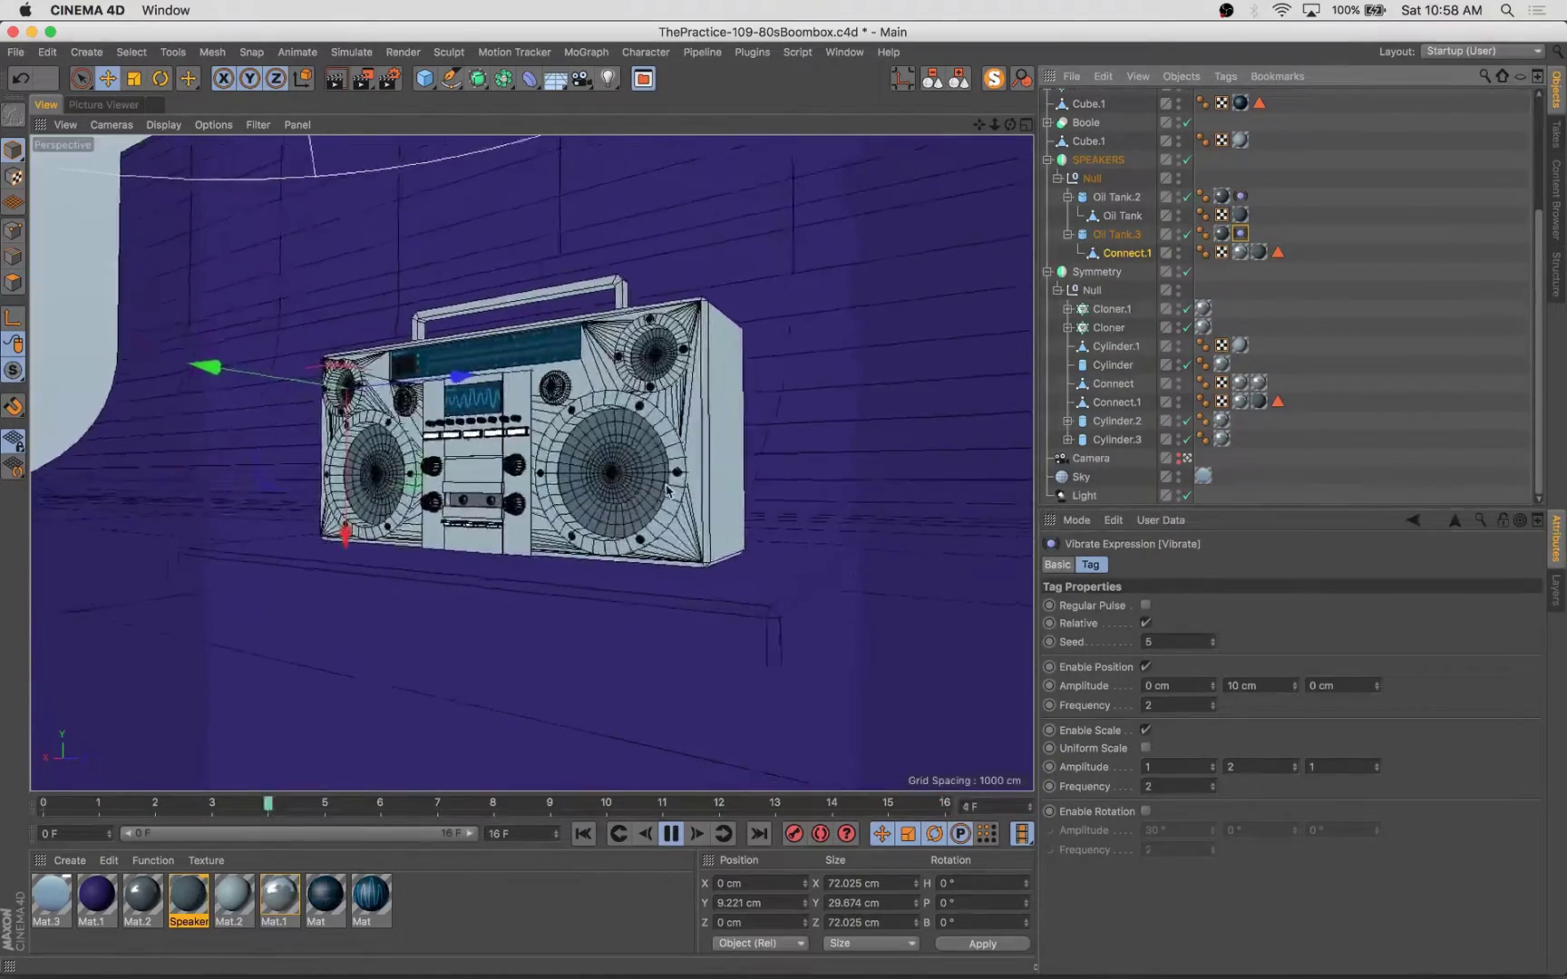
Step: Save the project, render the boombox to the Picture Viewer and return to the viewport
key(super+s)
key(shift+r)
click(52, 106)
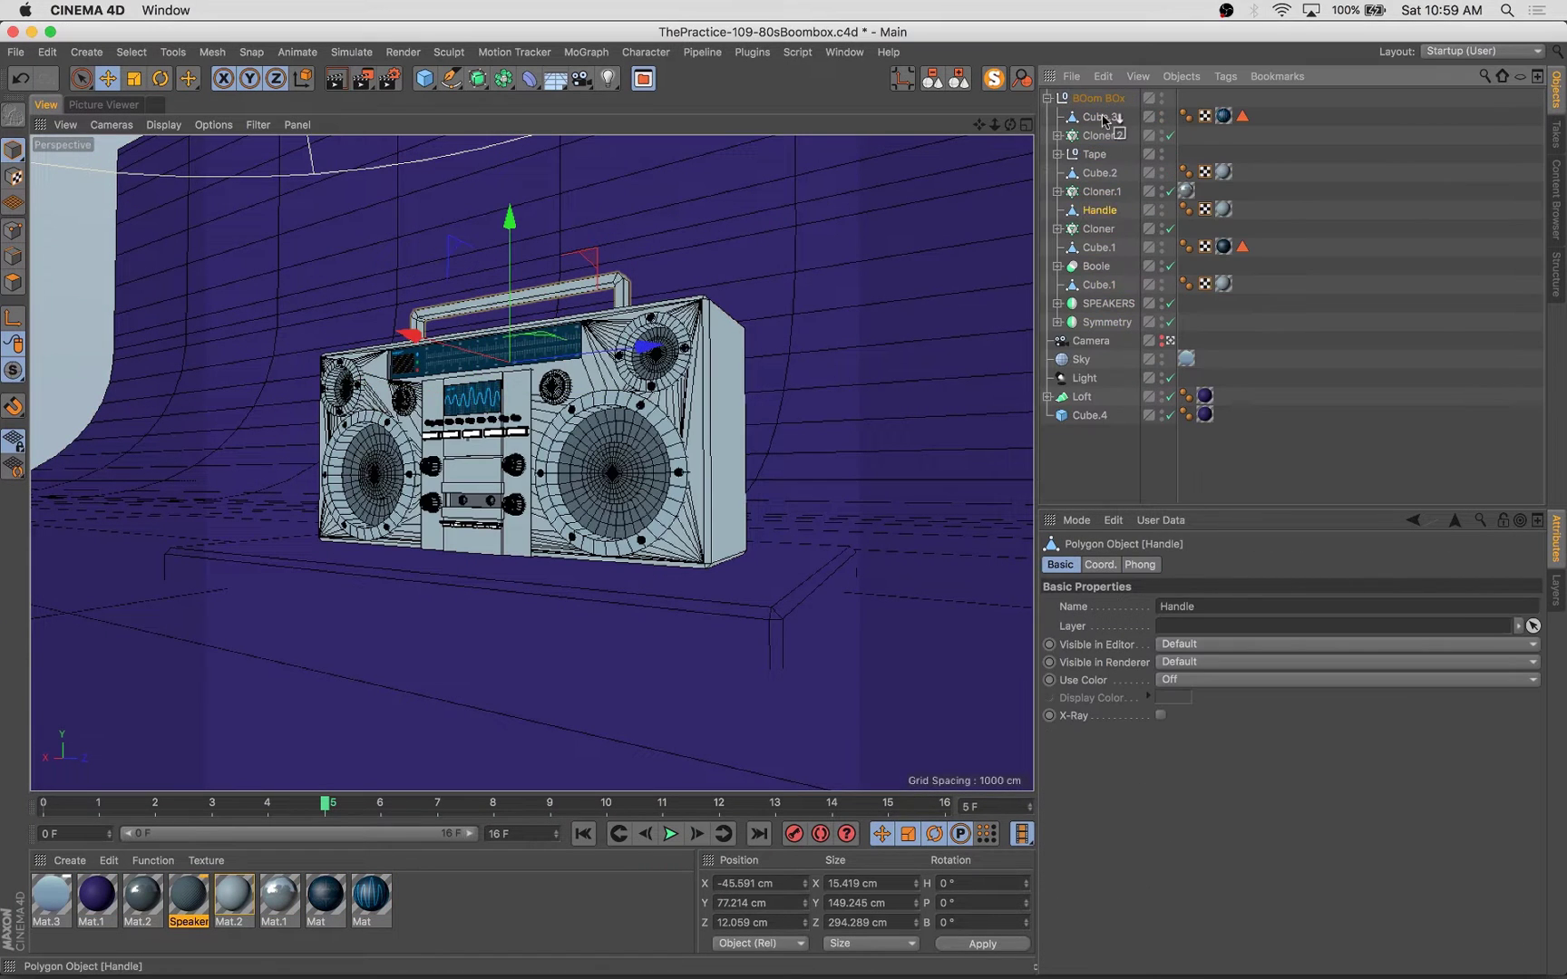
Step: Group the boombox parts except the handle under a Null and add a Vibrate tag to it
key(alt+g)
click(1225, 76)
mouse_move(1196, 94)
click(1433, 637)
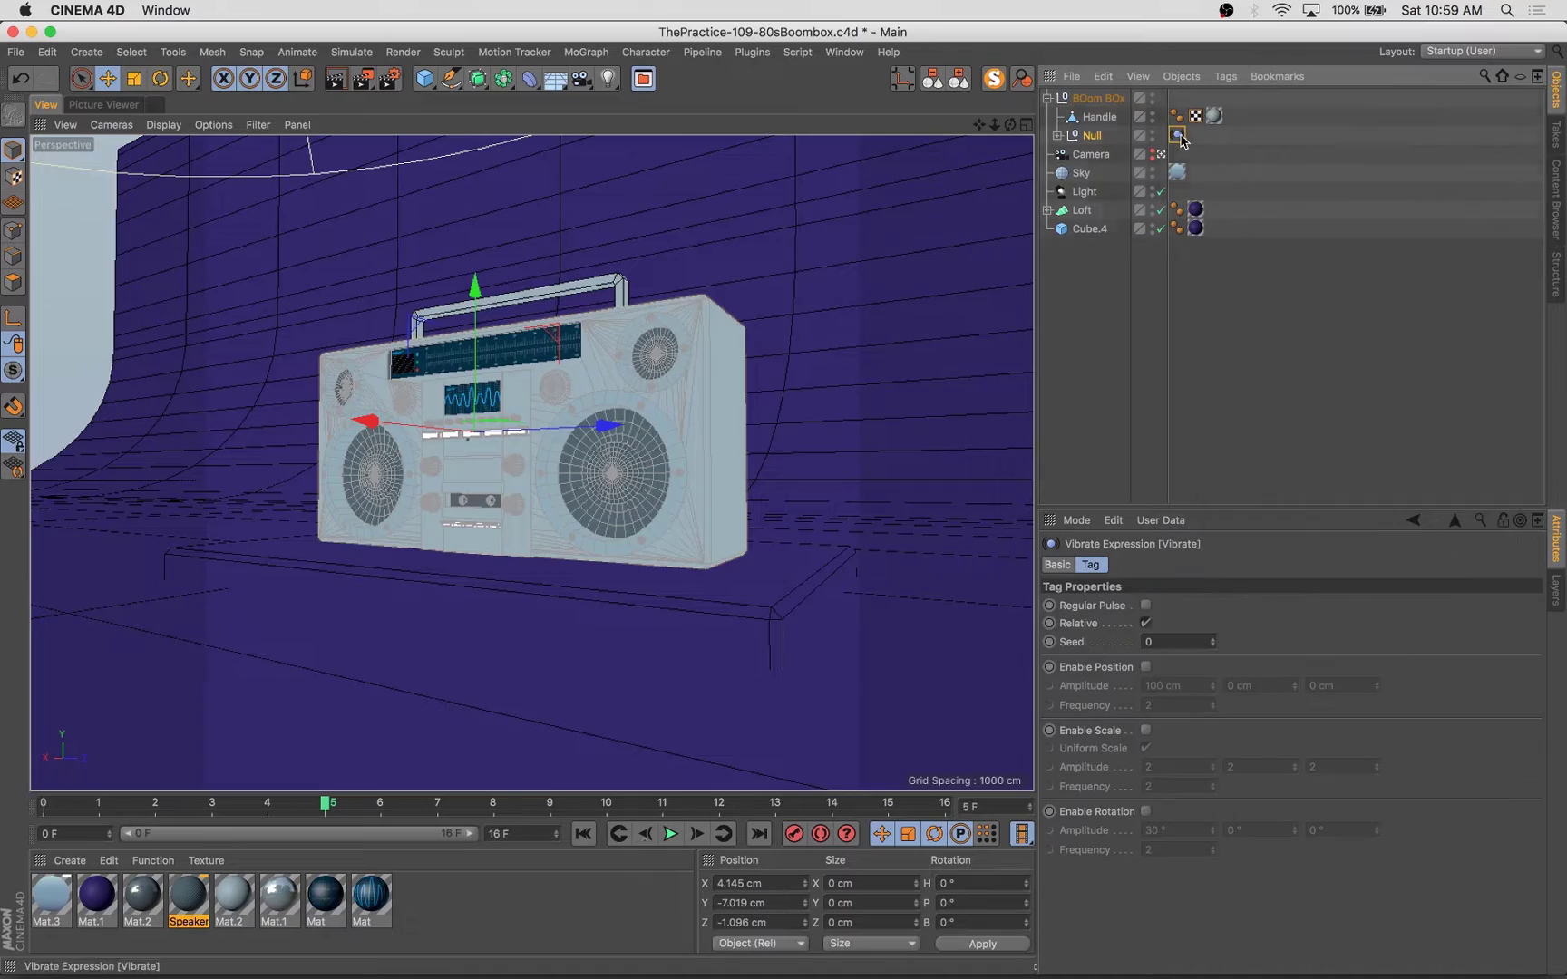
Step: Set the Null's Vibrate position amplitude to 1, 3, 0 cm and its uniform scale amplitude to 1.01, 1.04, 1
key(F8)
click(1145, 730)
click(1163, 766)
text(1)
key(Tab)
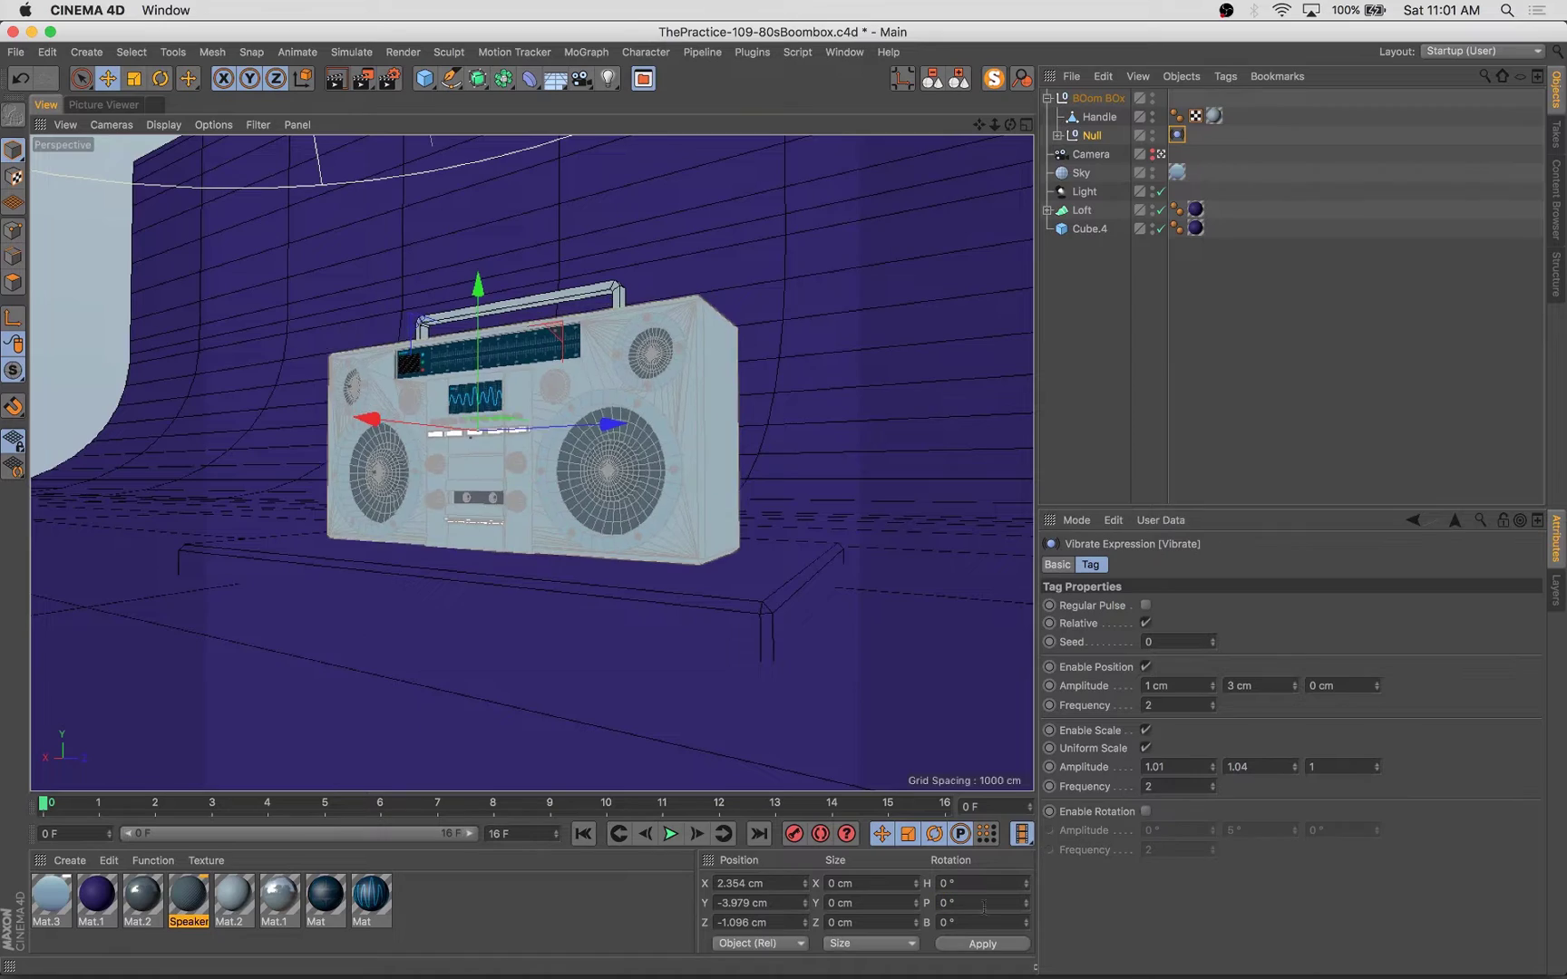
Step: Render the vibrating boombox to the Picture Viewer, inspect the new history entry and return to the viewport
key(shift+r)
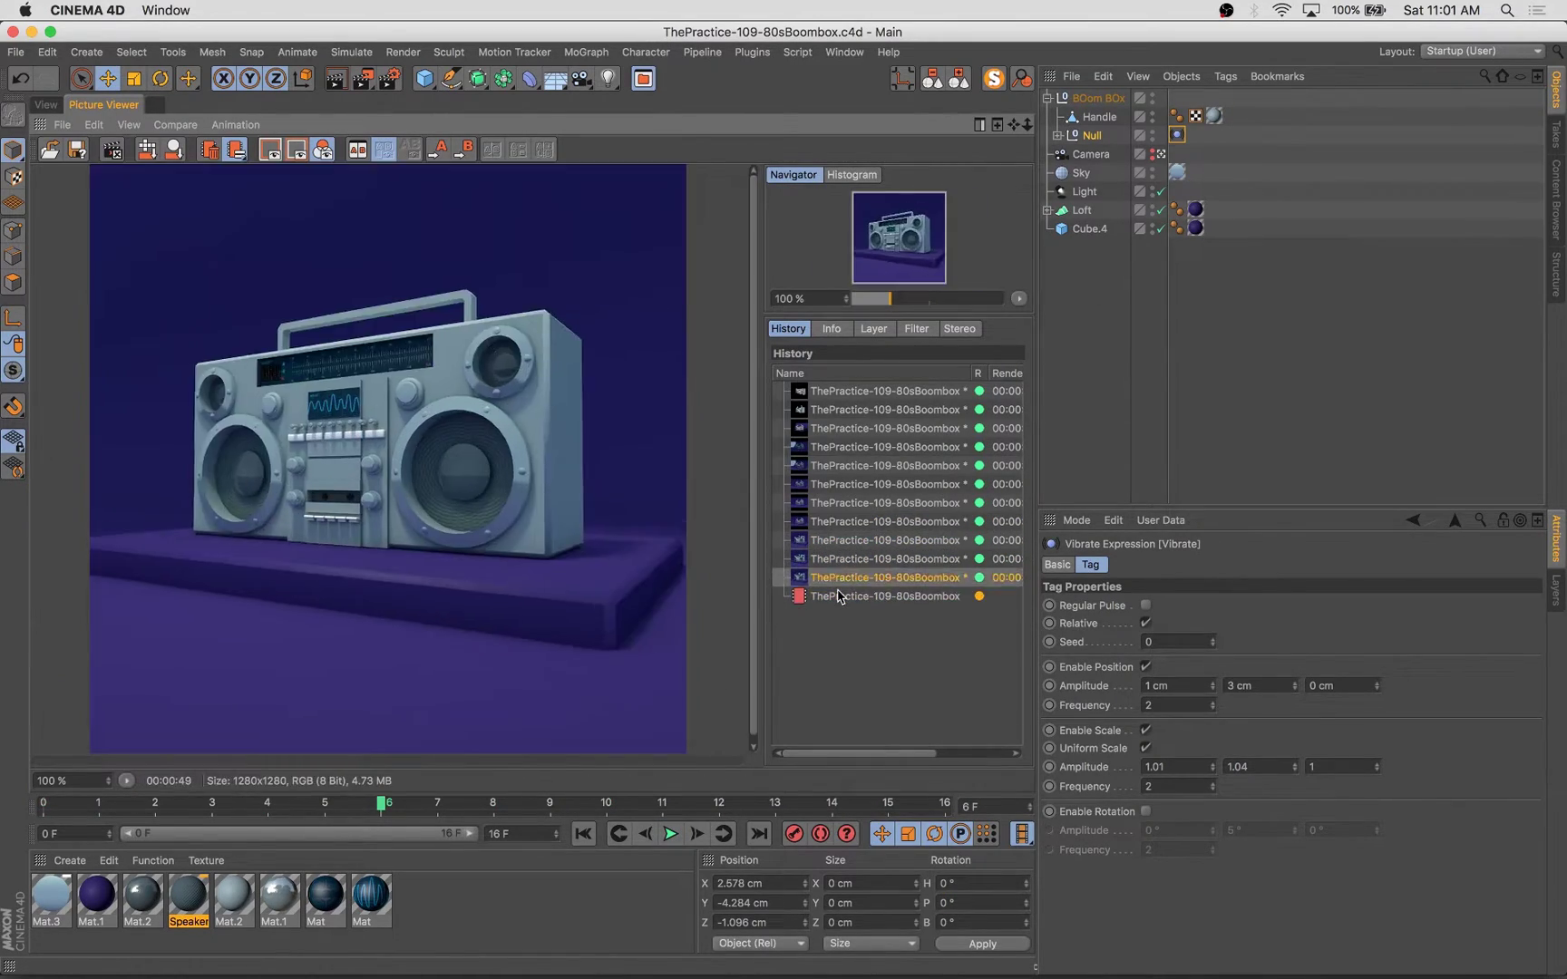
click(838, 596)
click(46, 104)
Step: Switch the viewport display to Gouraud Shading and open the Render Settings for a preview render of frames 0 to 16
click(163, 124)
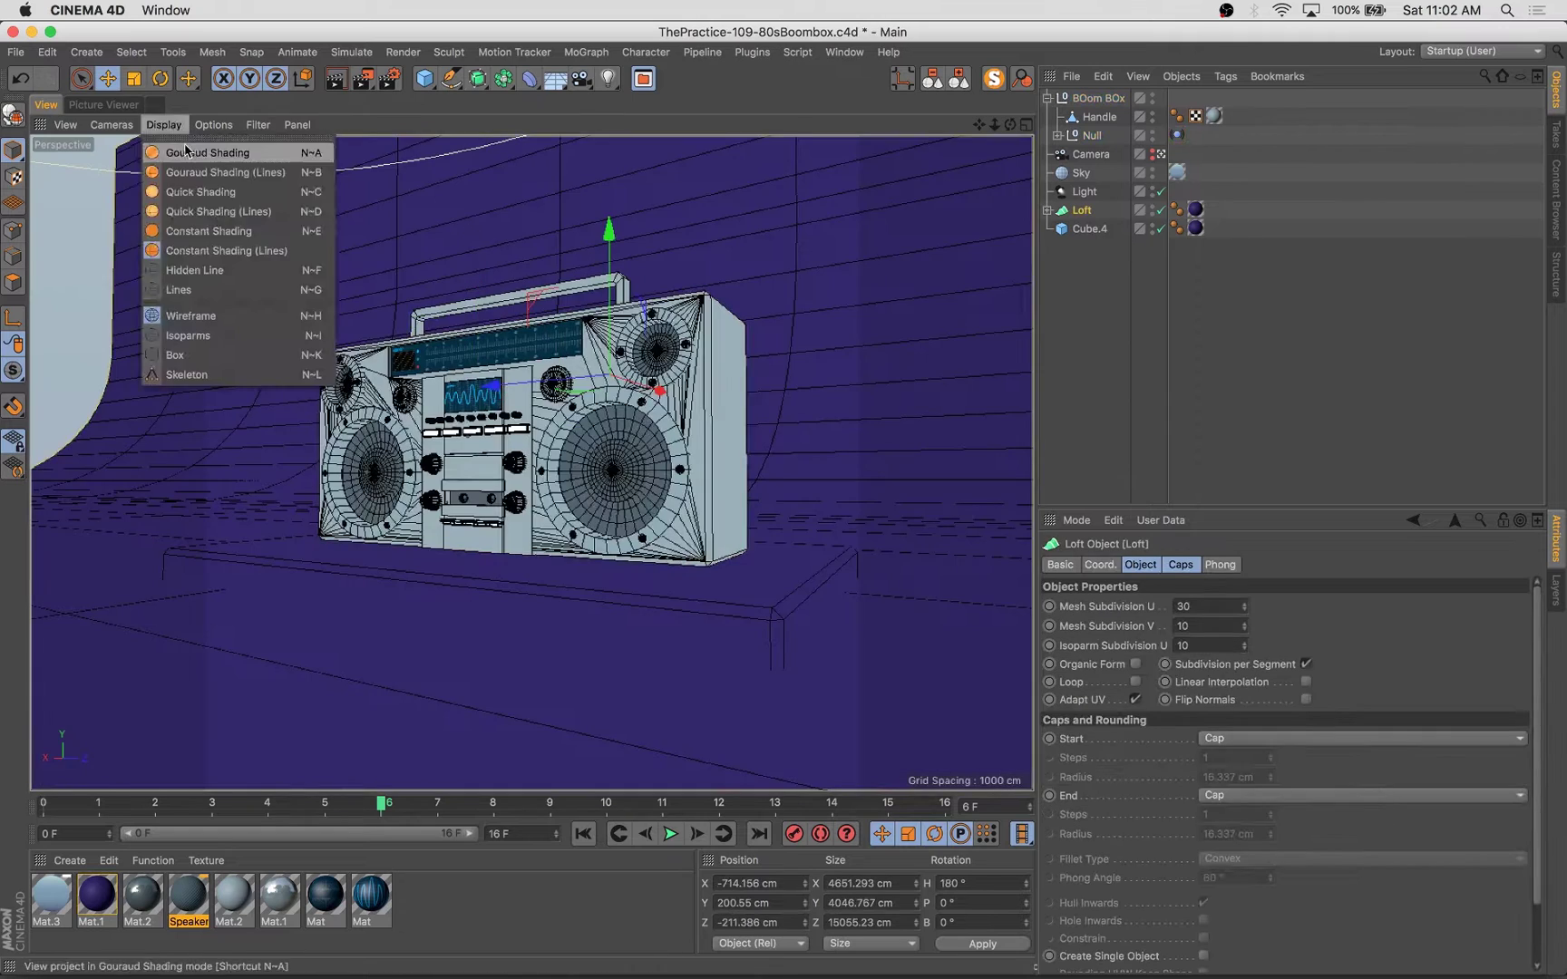
click(190, 149)
key(ctrl+b)
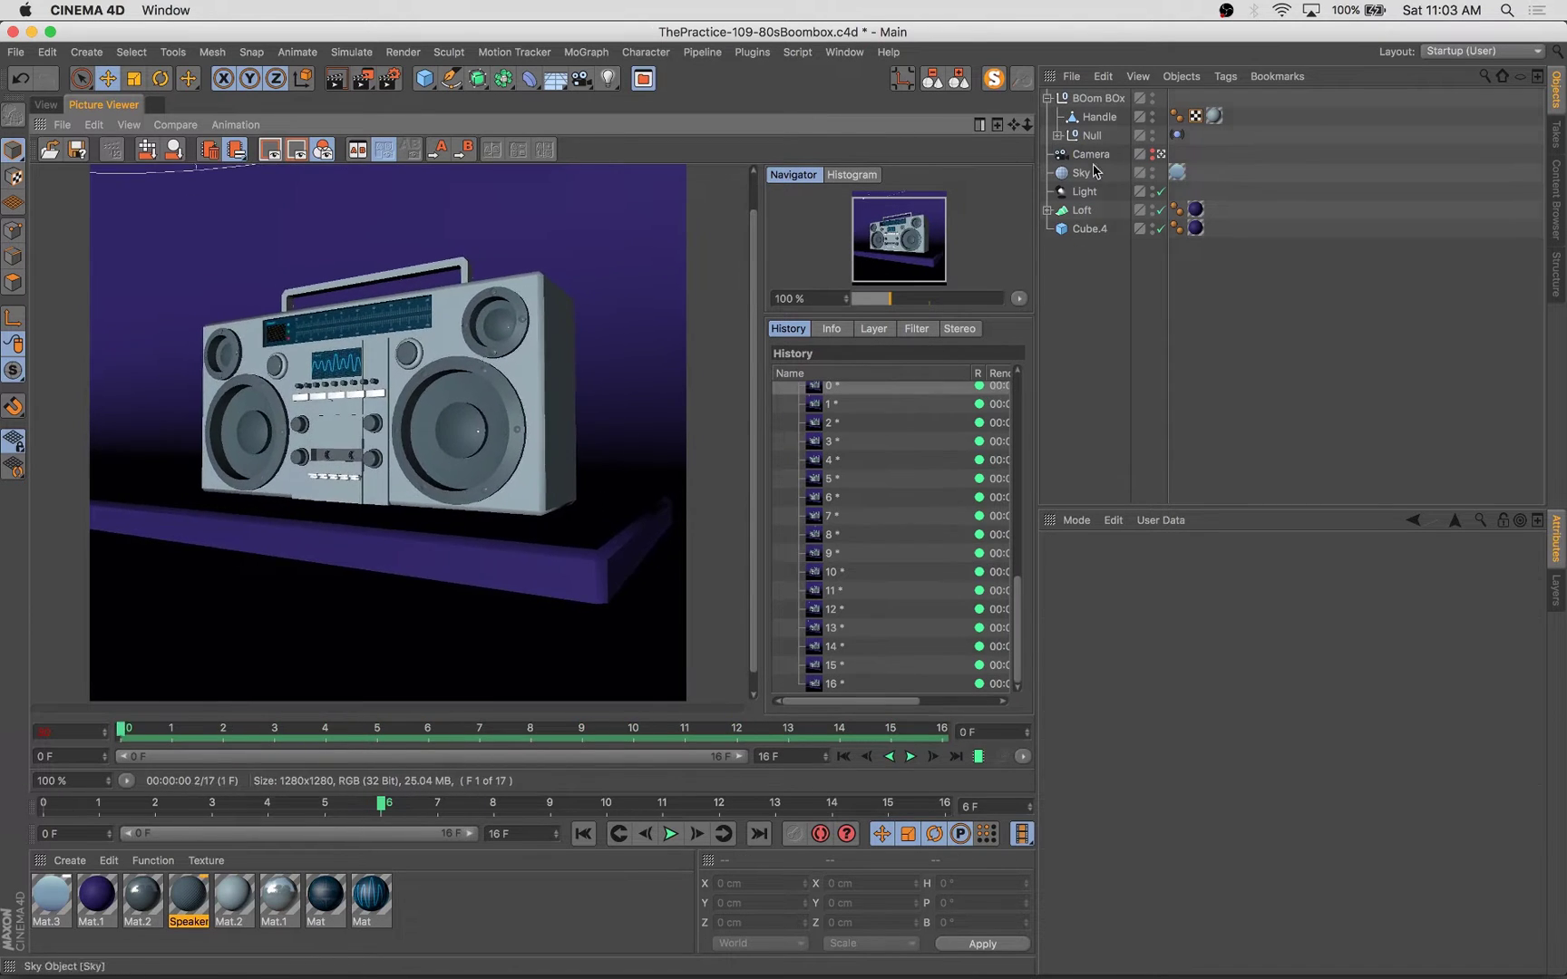
Step: Select the Camera, review its animation in the viewport and return to the first frame
click(1090, 155)
click(45, 105)
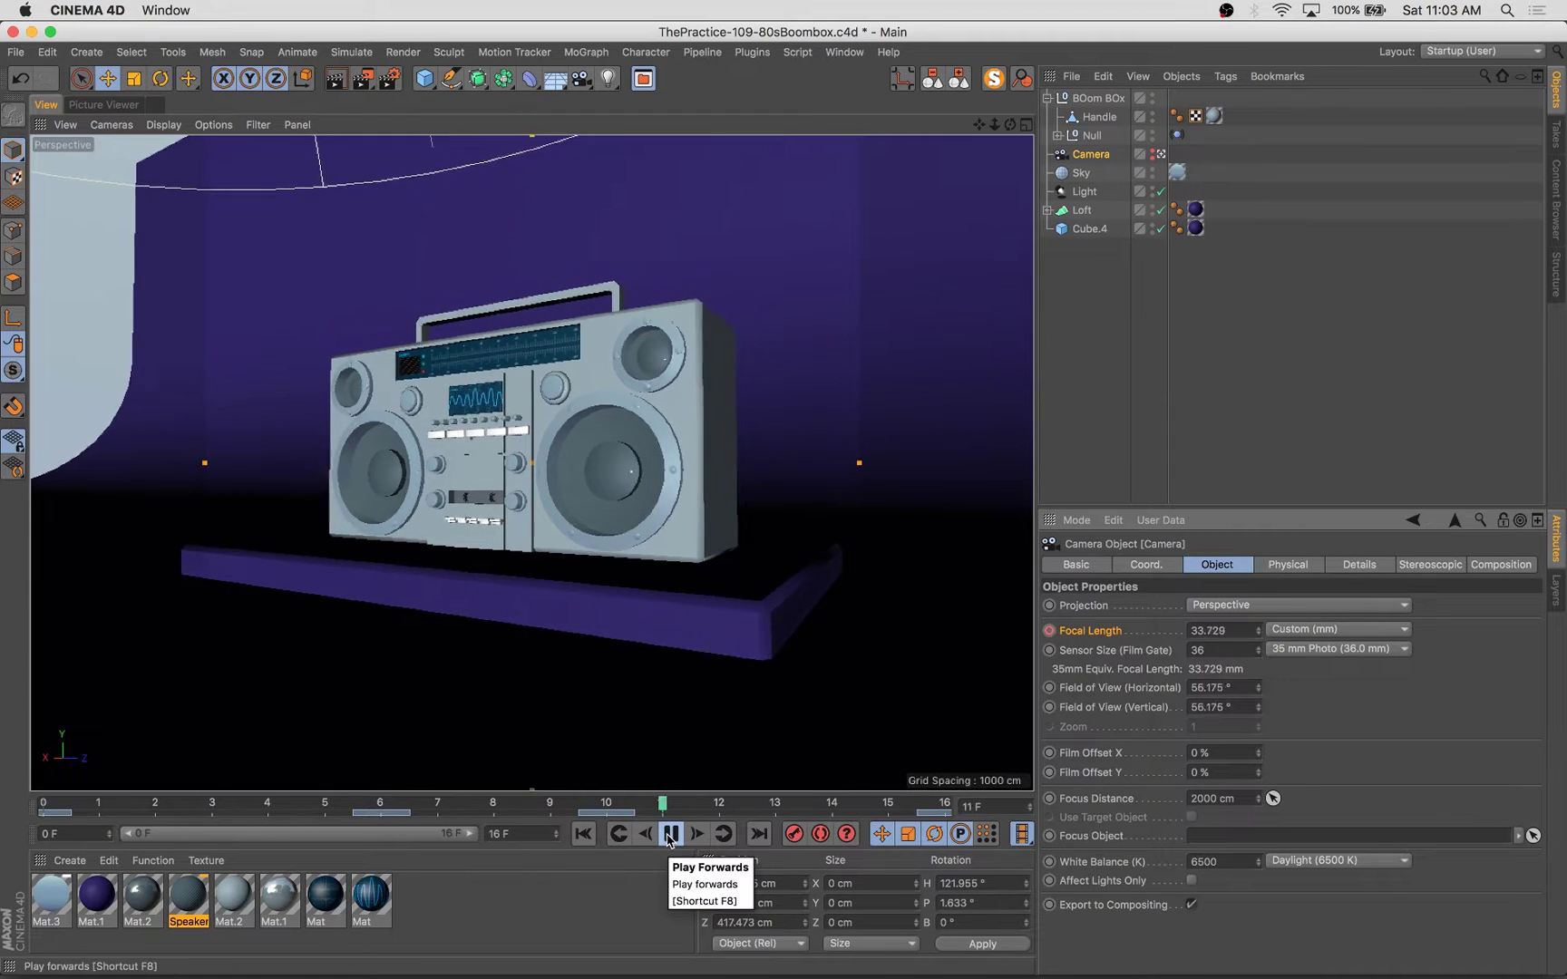
click(583, 833)
Step: Add a cube, leave the camera view and shrink the cube into an upright bar in front of the boombox
click(424, 79)
click(1161, 172)
click(670, 834)
alt+drag(508, 580, 406, 608)
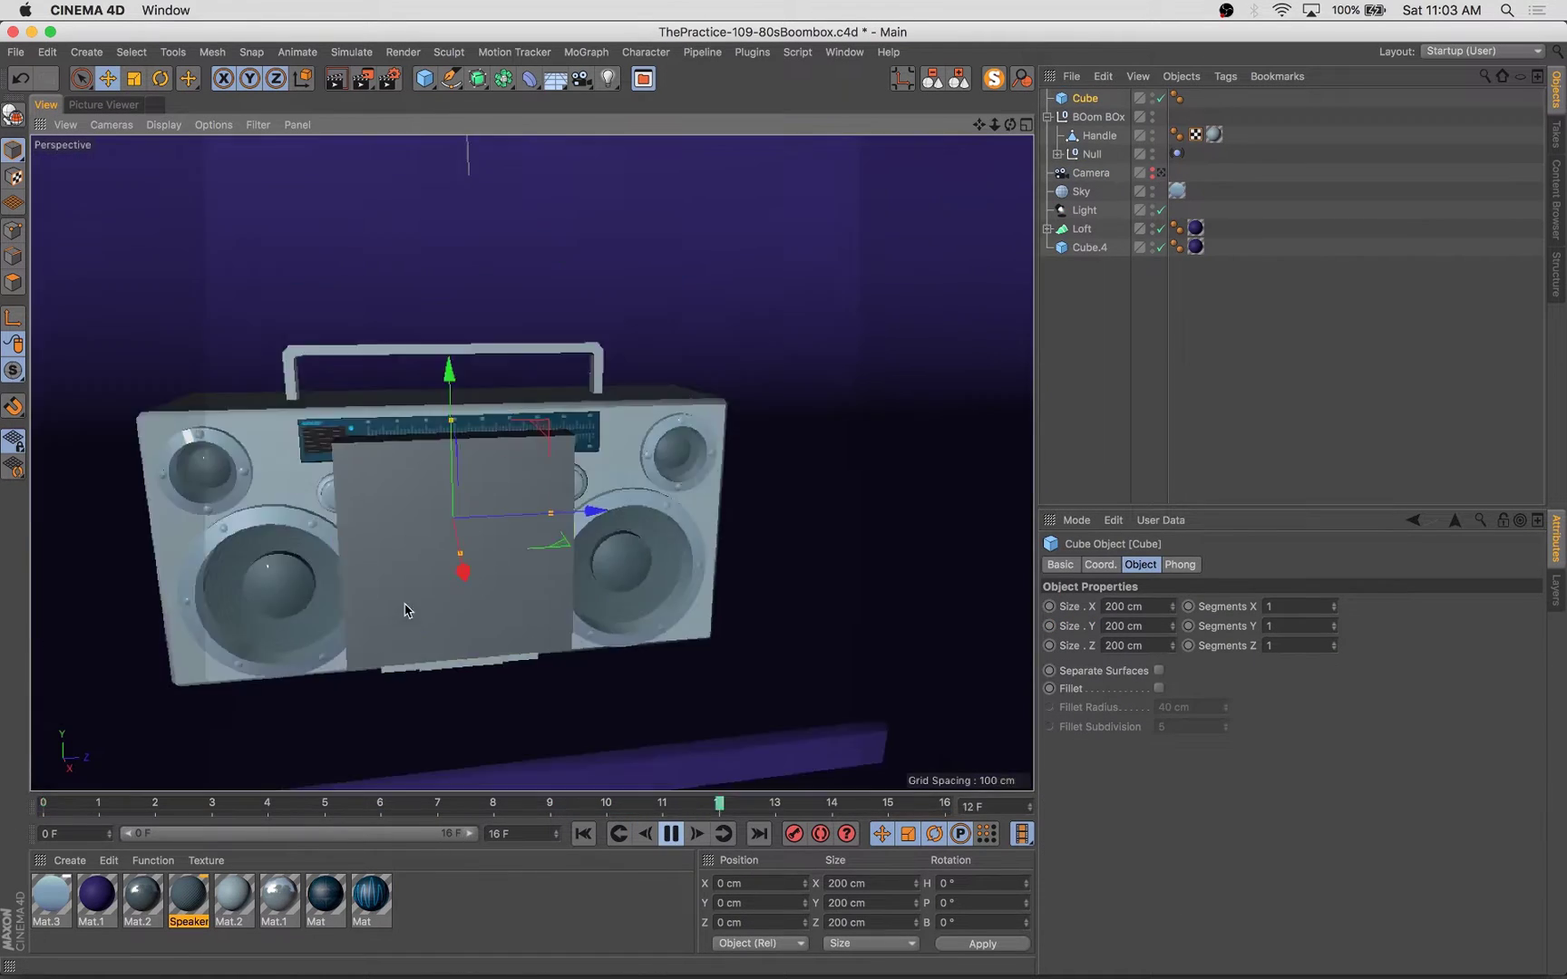
drag(577, 514, 485, 452)
click(108, 79)
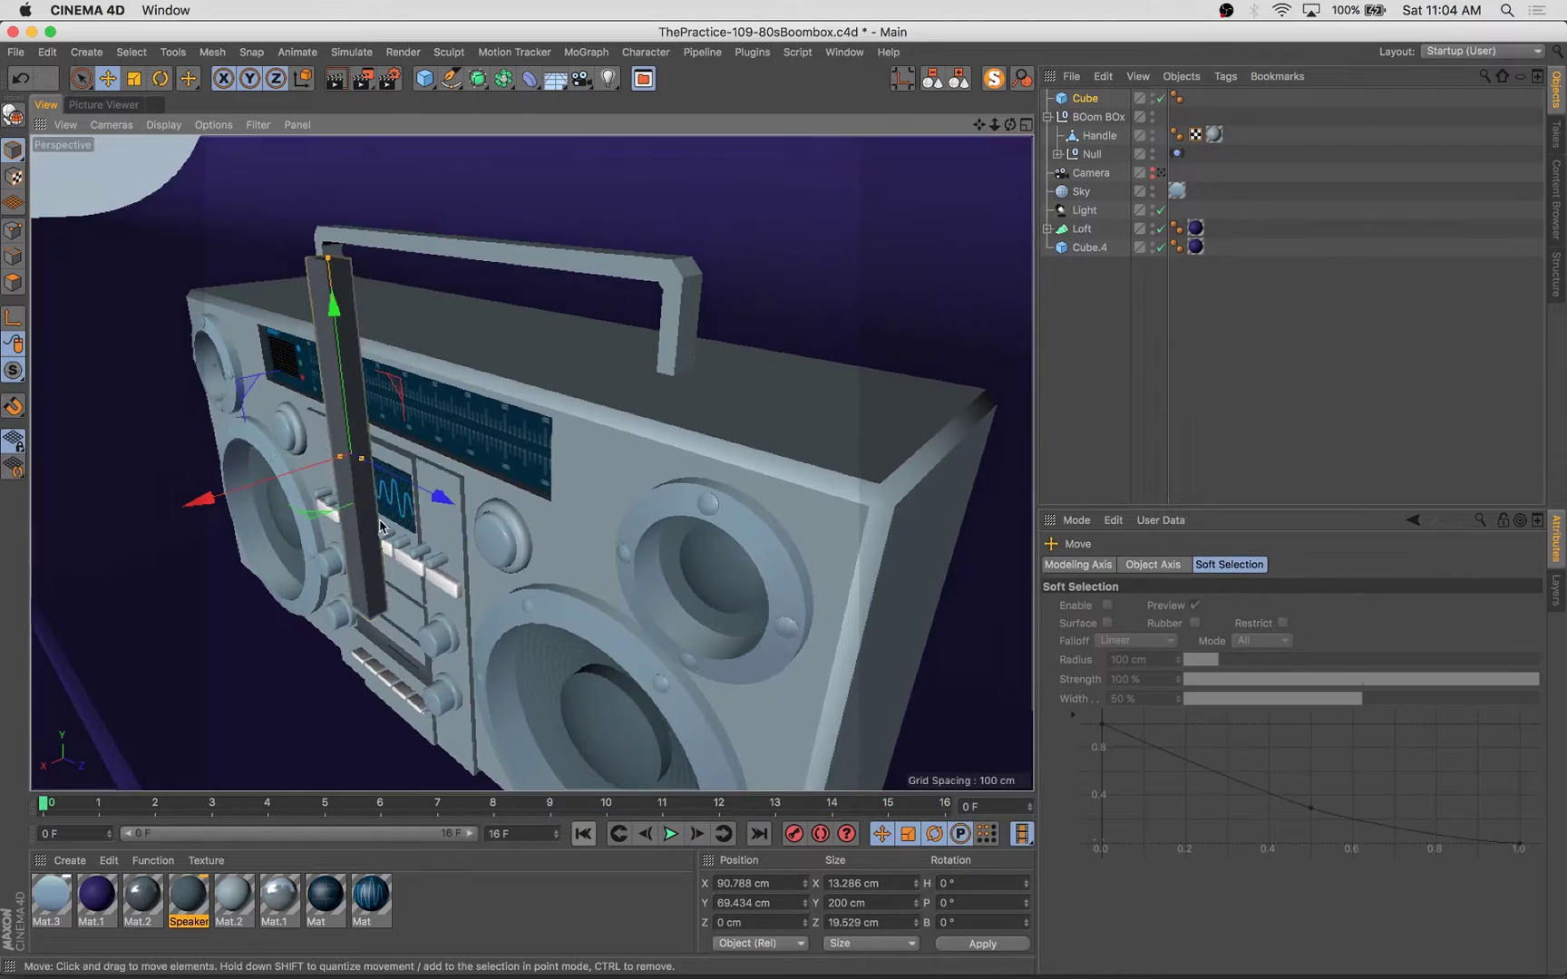
Step: Shrink the bar to 1.687 × 25.4 × 1.406 cm and position it against the radio dial as a tuning needle
drag(320, 476, 312, 478)
alt+drag(508, 489, 689, 435)
drag(645, 353, 653, 356)
alt+drag(780, 490, 526, 516)
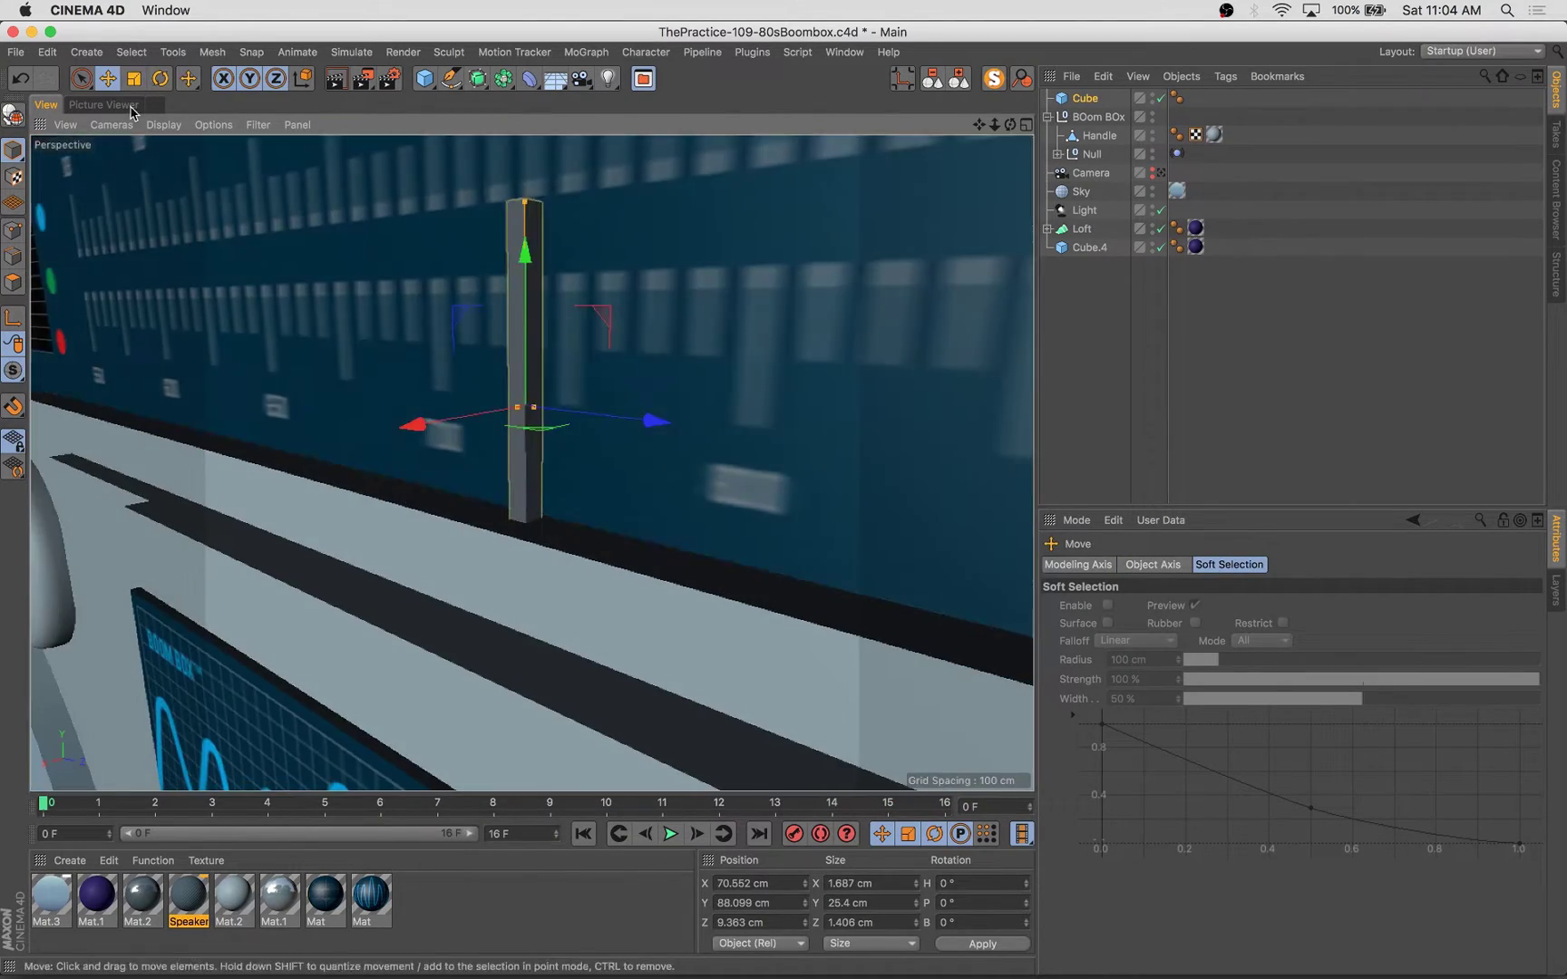
Step: Check the earlier boombox render in the Picture Viewer and return to the viewport
click(103, 104)
click(855, 596)
click(46, 104)
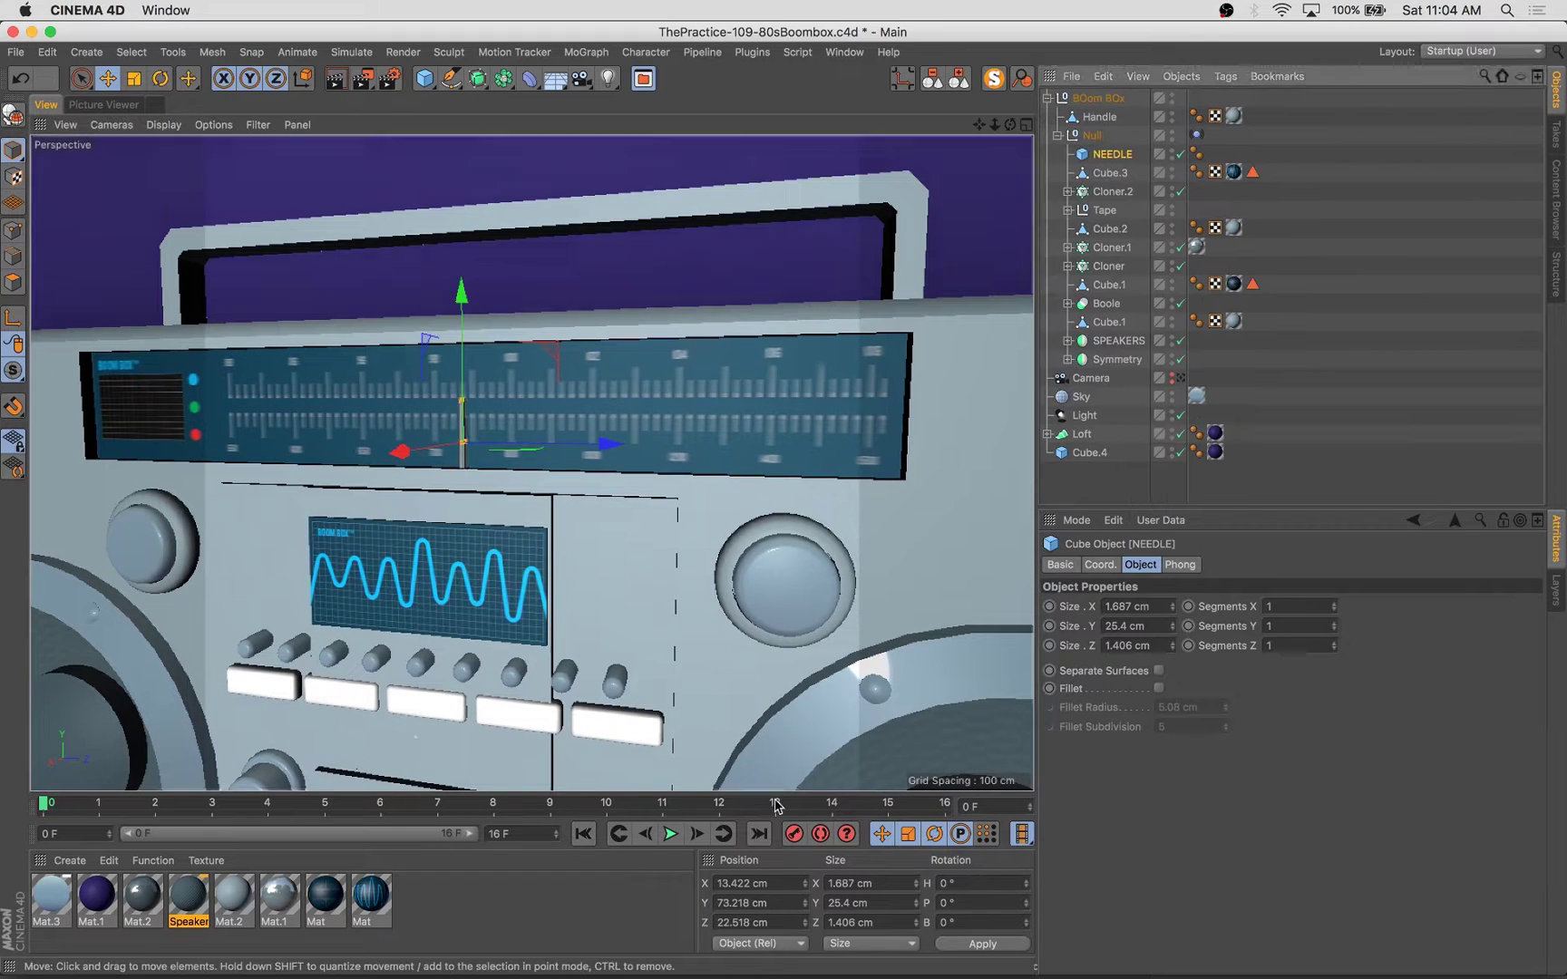
Step: Animate NEEDLE sliding along the radio dial with position keyframes, shift the middle keys one frame earlier and play it back
drag(598, 444, 779, 451)
click(607, 813)
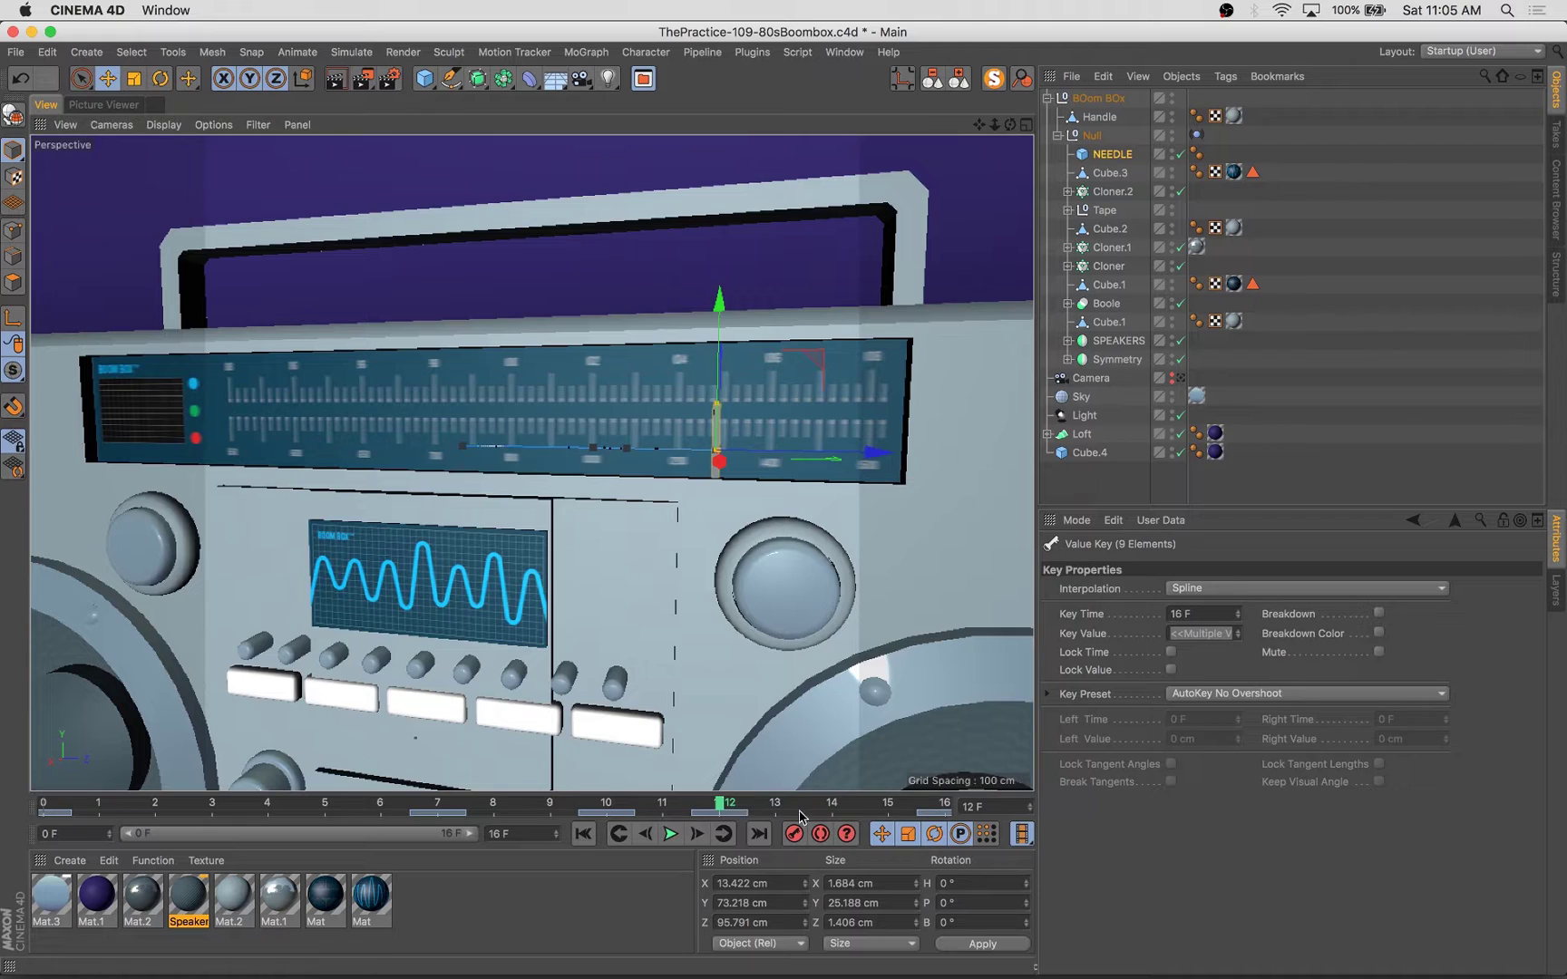
drag(801, 813, 350, 813)
drag(437, 813, 381, 813)
click(670, 834)
click(670, 834)
Step: Return to the camera view, save the project and render the animation to the Picture Viewer without an output file
scroll(778, 550, down, 3)
alt+drag(778, 549, 726, 453)
click(725, 453)
click(1181, 378)
key(shift+r)
click(836, 342)
click(1111, 481)
key(super+s)
key(shift+r)
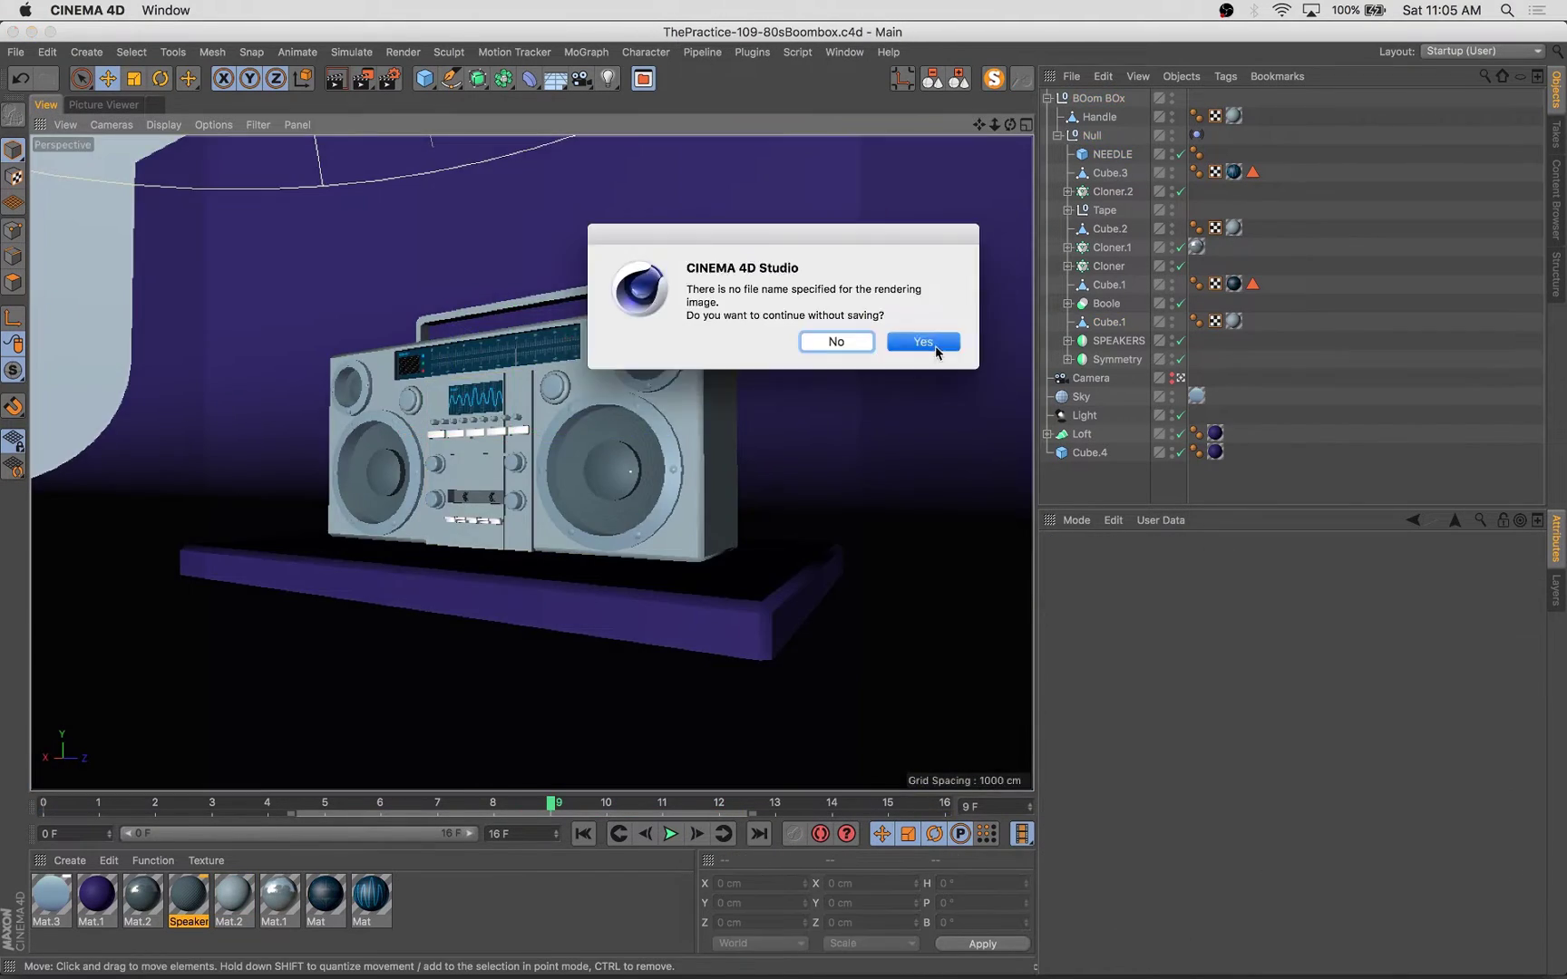
click(923, 342)
Step: Set the Null's Vibrate position amplitude to 1, 4, 0 cm and scale amplitude to 1.02, 1.05, 1, and render again
click(1197, 134)
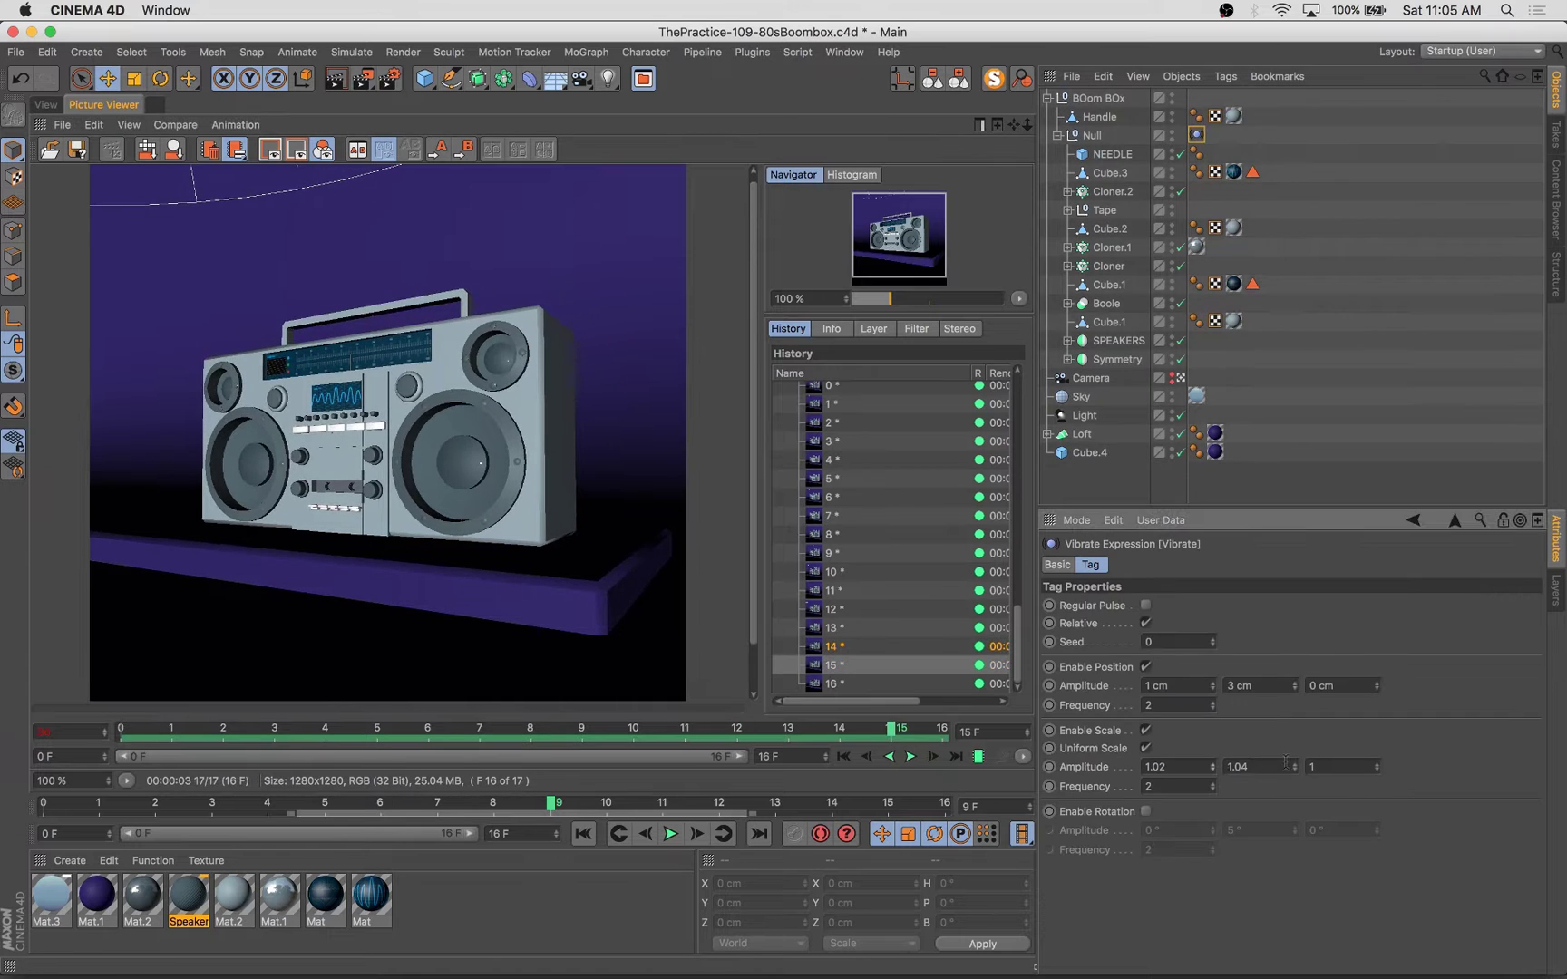
key(shift+r)
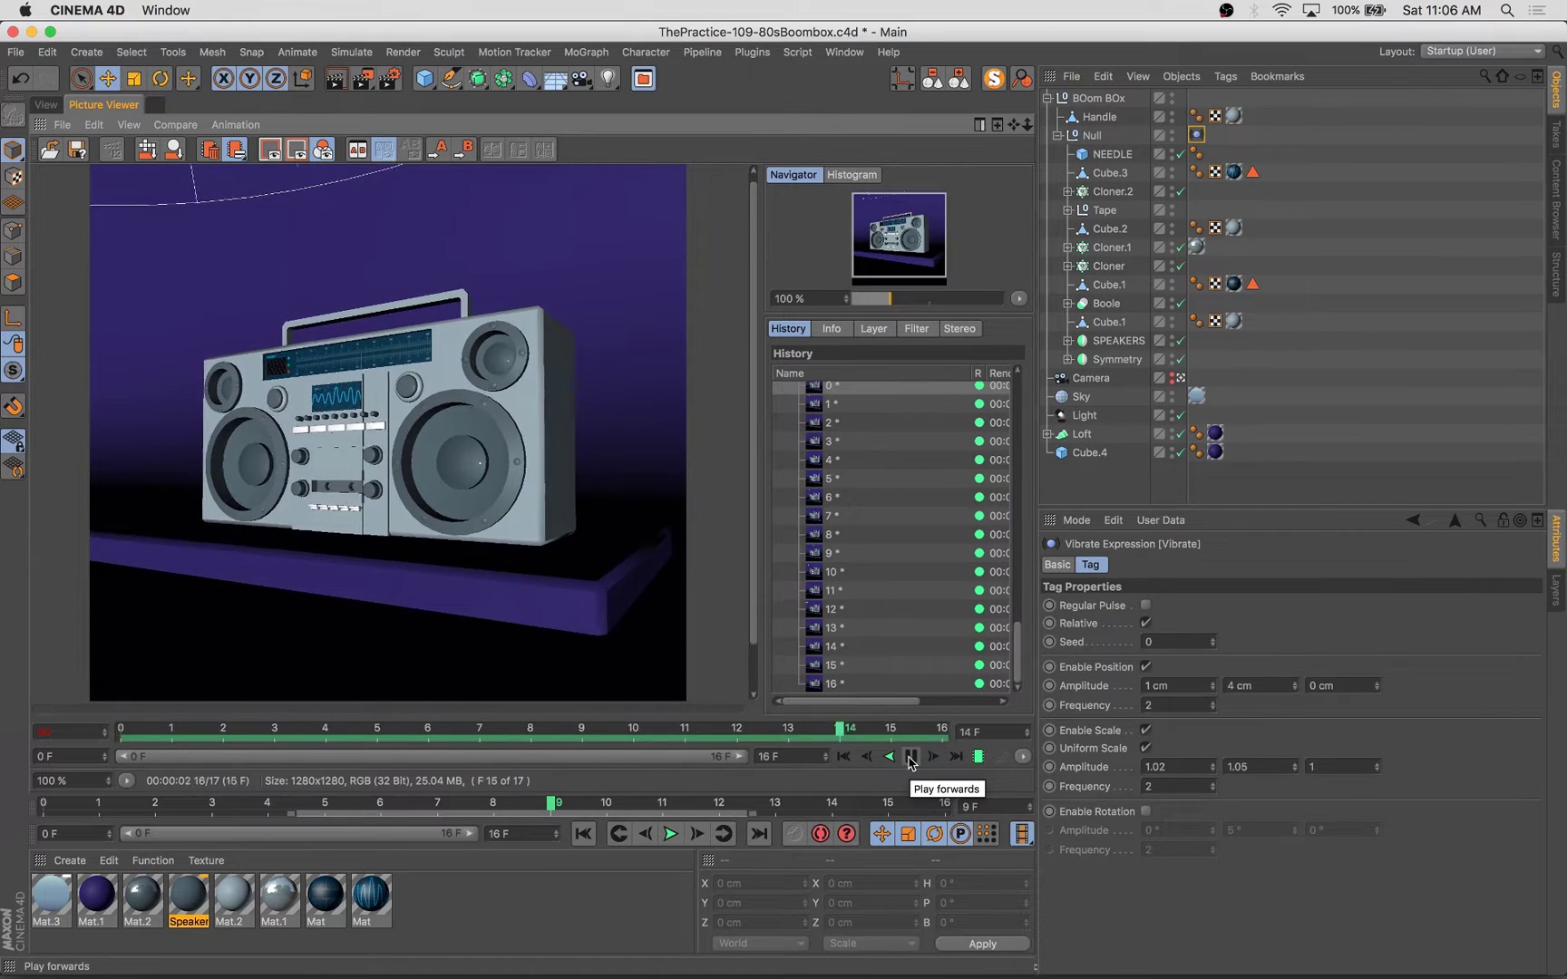
click(46, 104)
Step: Duplicate the light grey-blue Mat.2 material and recolour the copy a saturated red
click(52, 894)
ctrl+drag(234, 895, 214, 894)
double_click(233, 895)
drag(787, 241, 613, 241)
click(813, 260)
drag(595, 129, 1034, 194)
Step: Enable Luminance on the red material and copy its base colour into the luminance colour
click(817, 424)
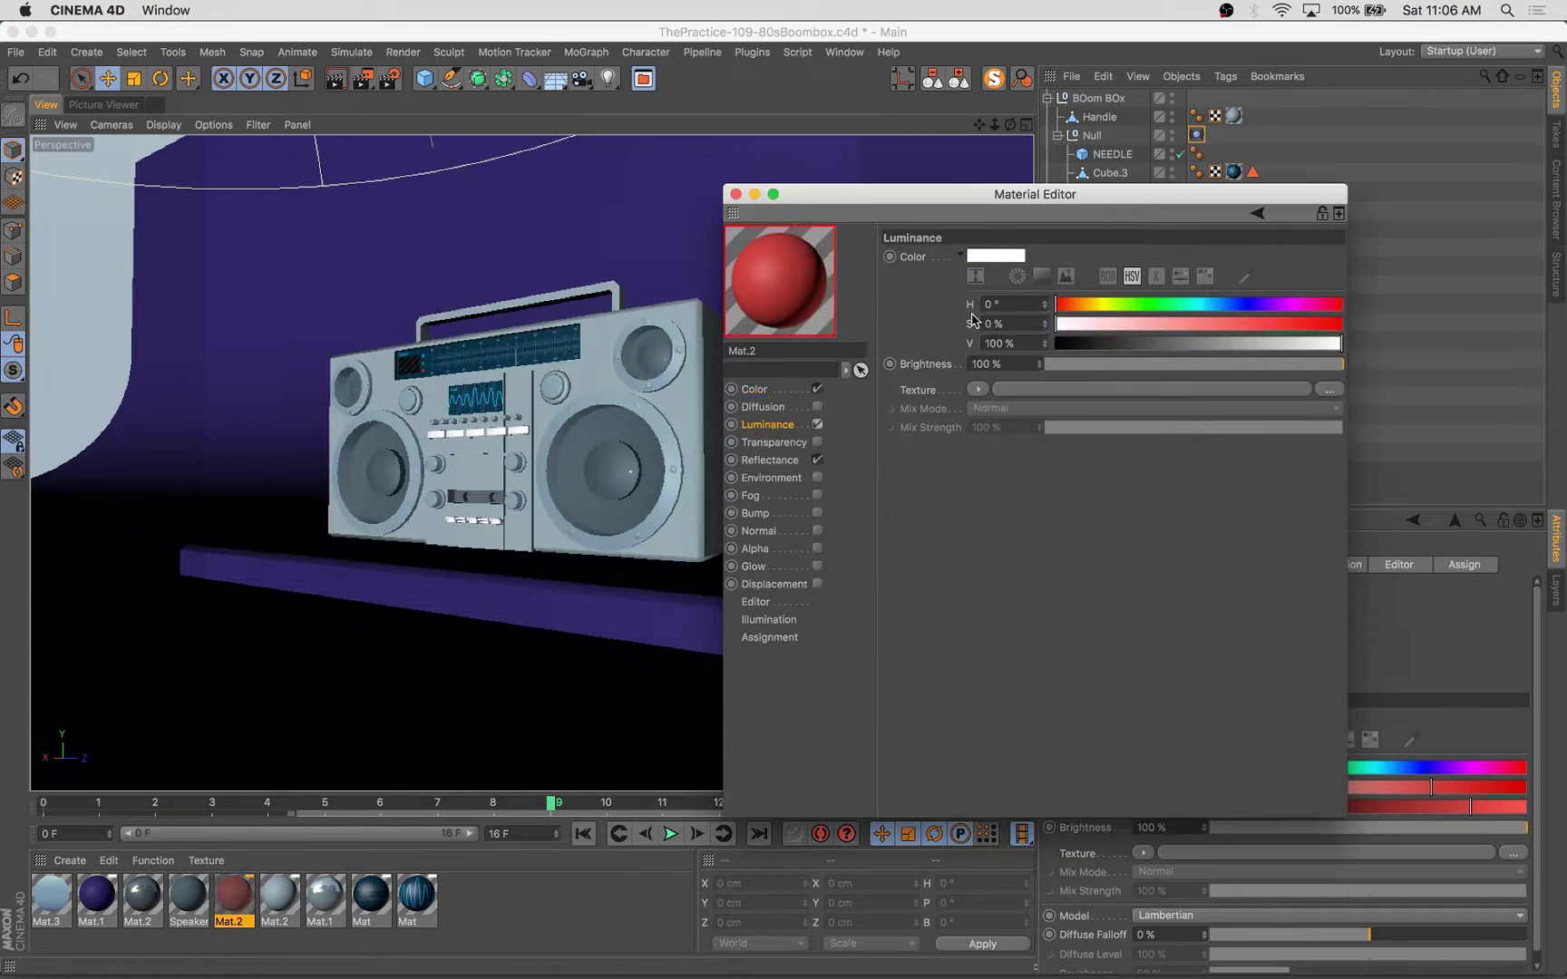
click(754, 389)
right_click(913, 256)
click(939, 349)
click(766, 424)
right_click(913, 257)
click(939, 365)
Step: Apply the red material to NEEDLE, thin it to 0.687 cm in X and render the active view
drag(780, 281, 1112, 154)
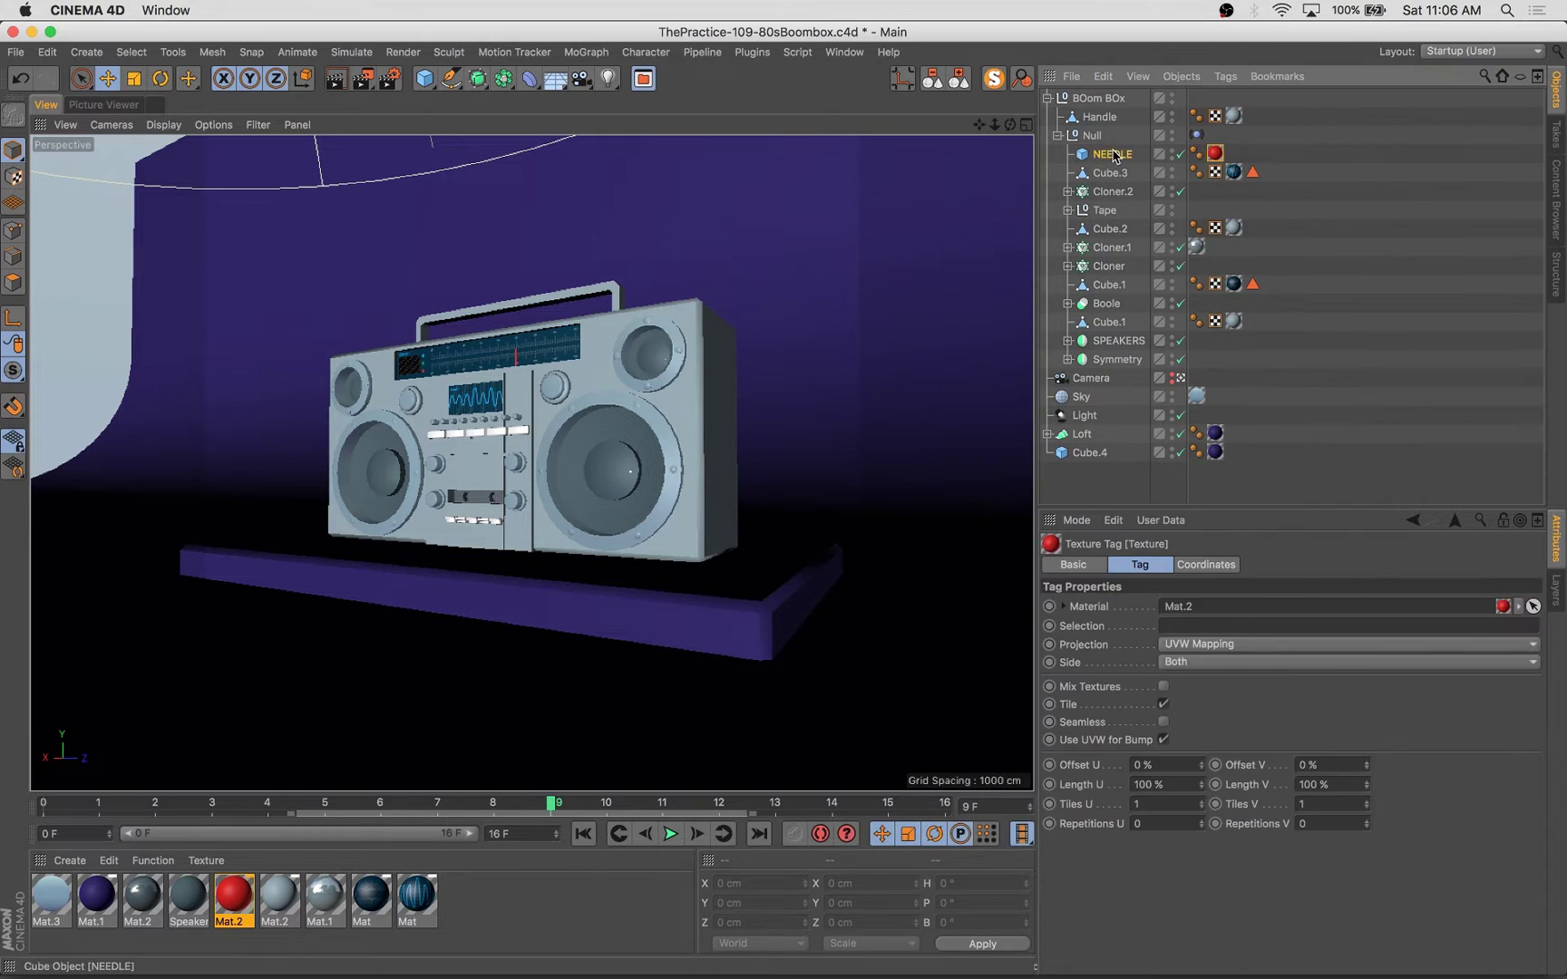
click(1112, 154)
key(ctrl+r)
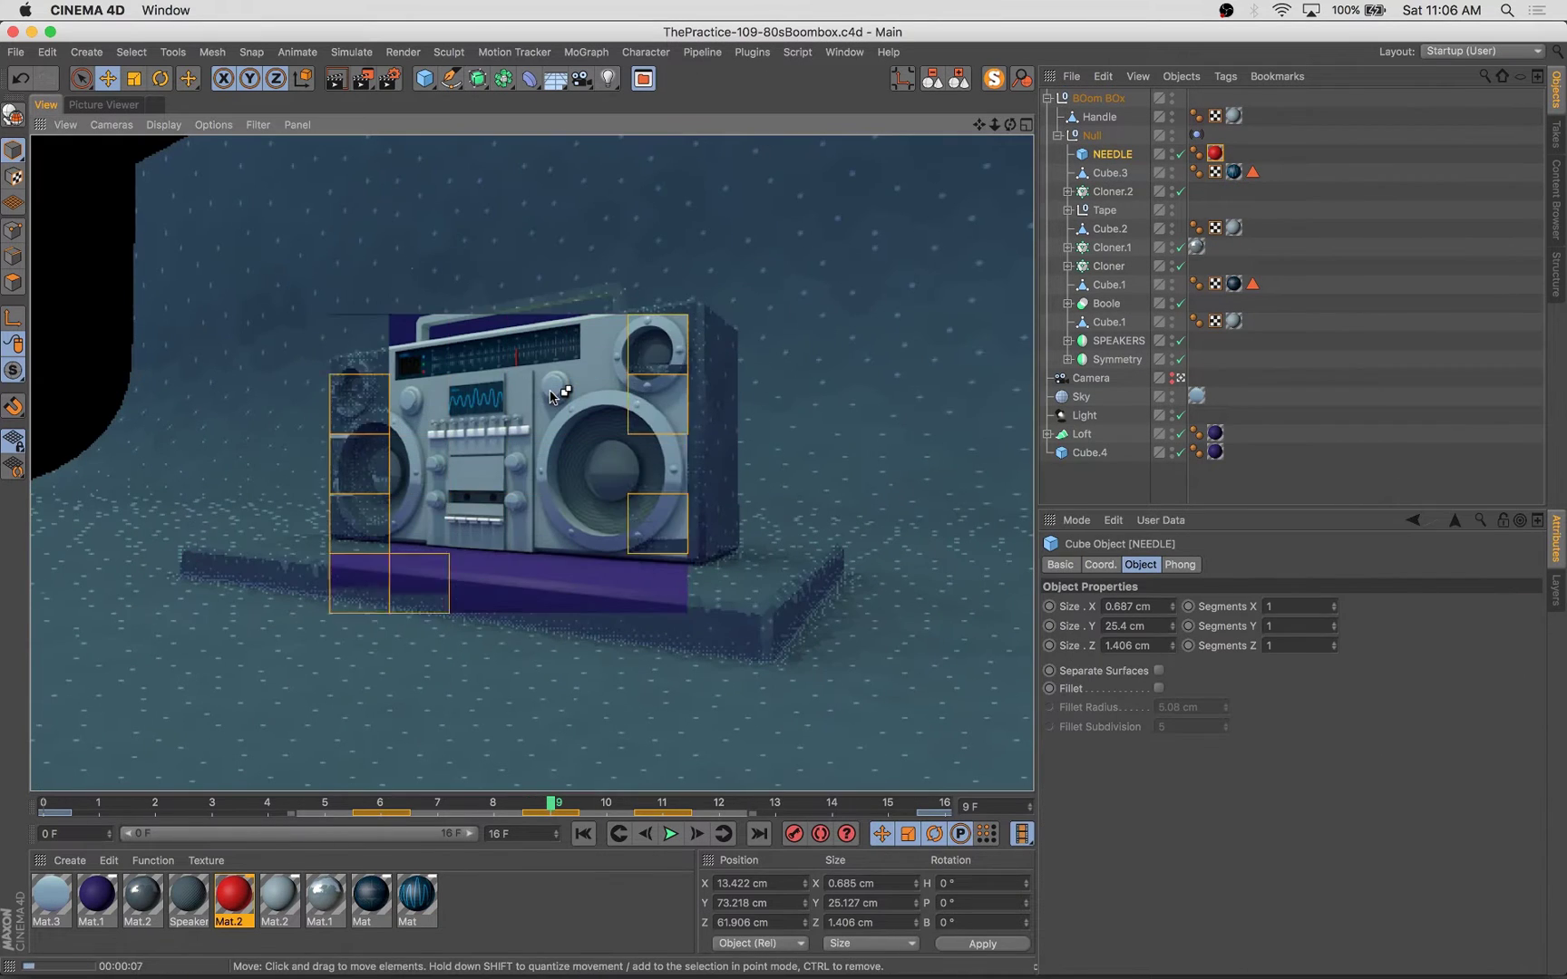
Step: Switch to Chrome and browse the 80s boombox image results for front-panel design references
key(super+Tab)
scroll(946, 600, down, 15)
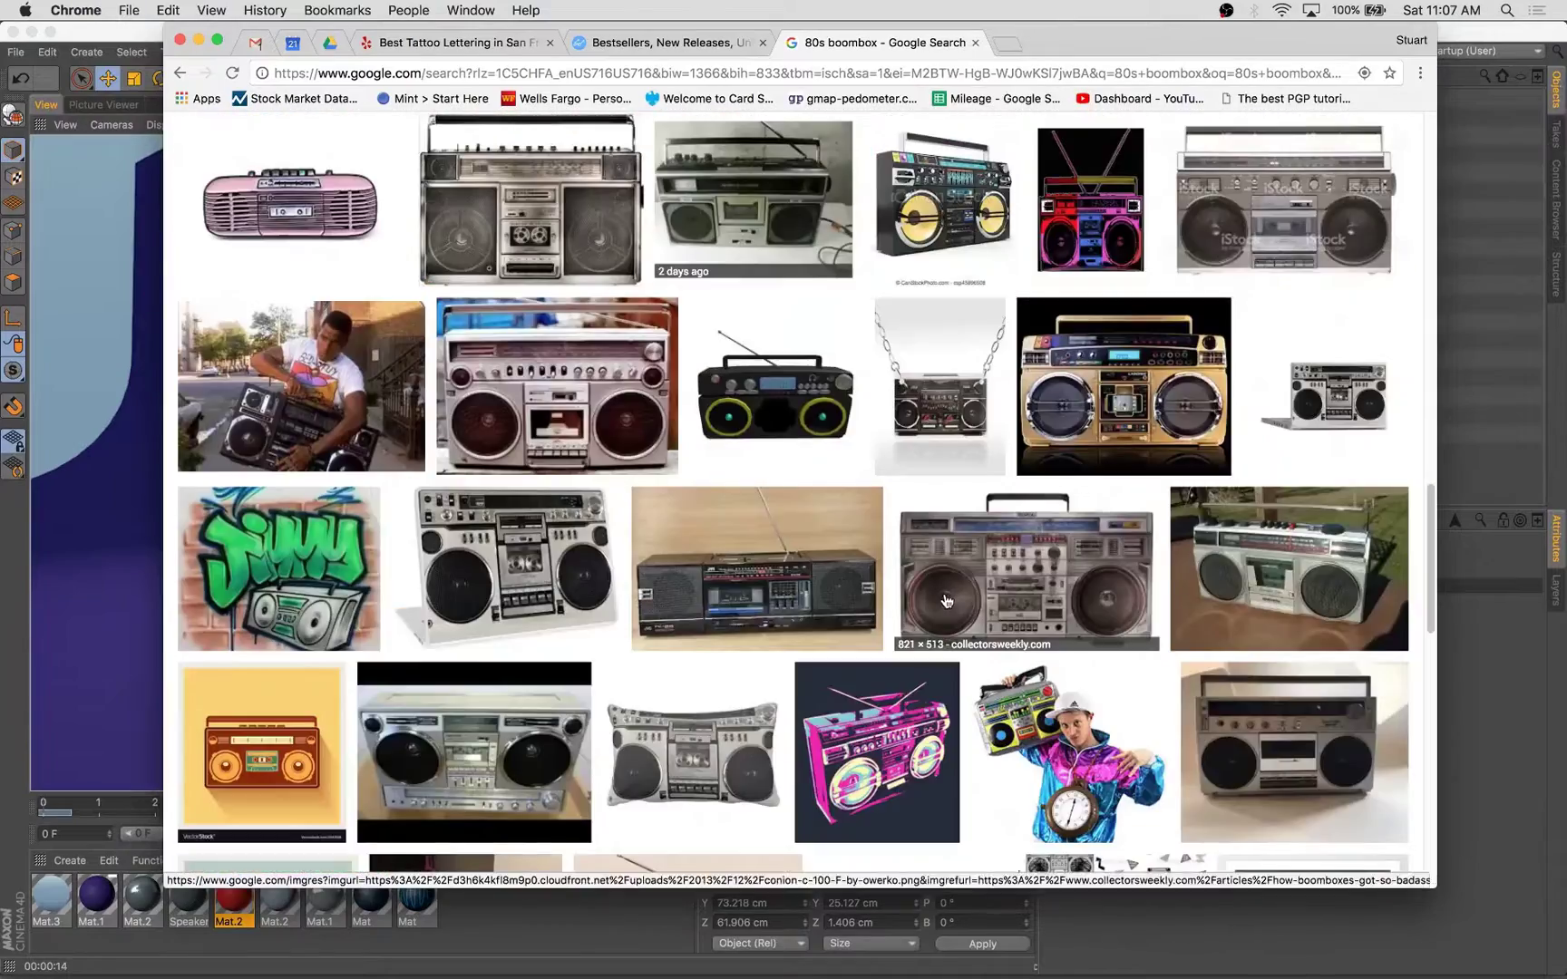
scroll(947, 600, up, 15)
click(489, 389)
click(1288, 177)
scroll(1084, 319, down, 8)
click(152, 45)
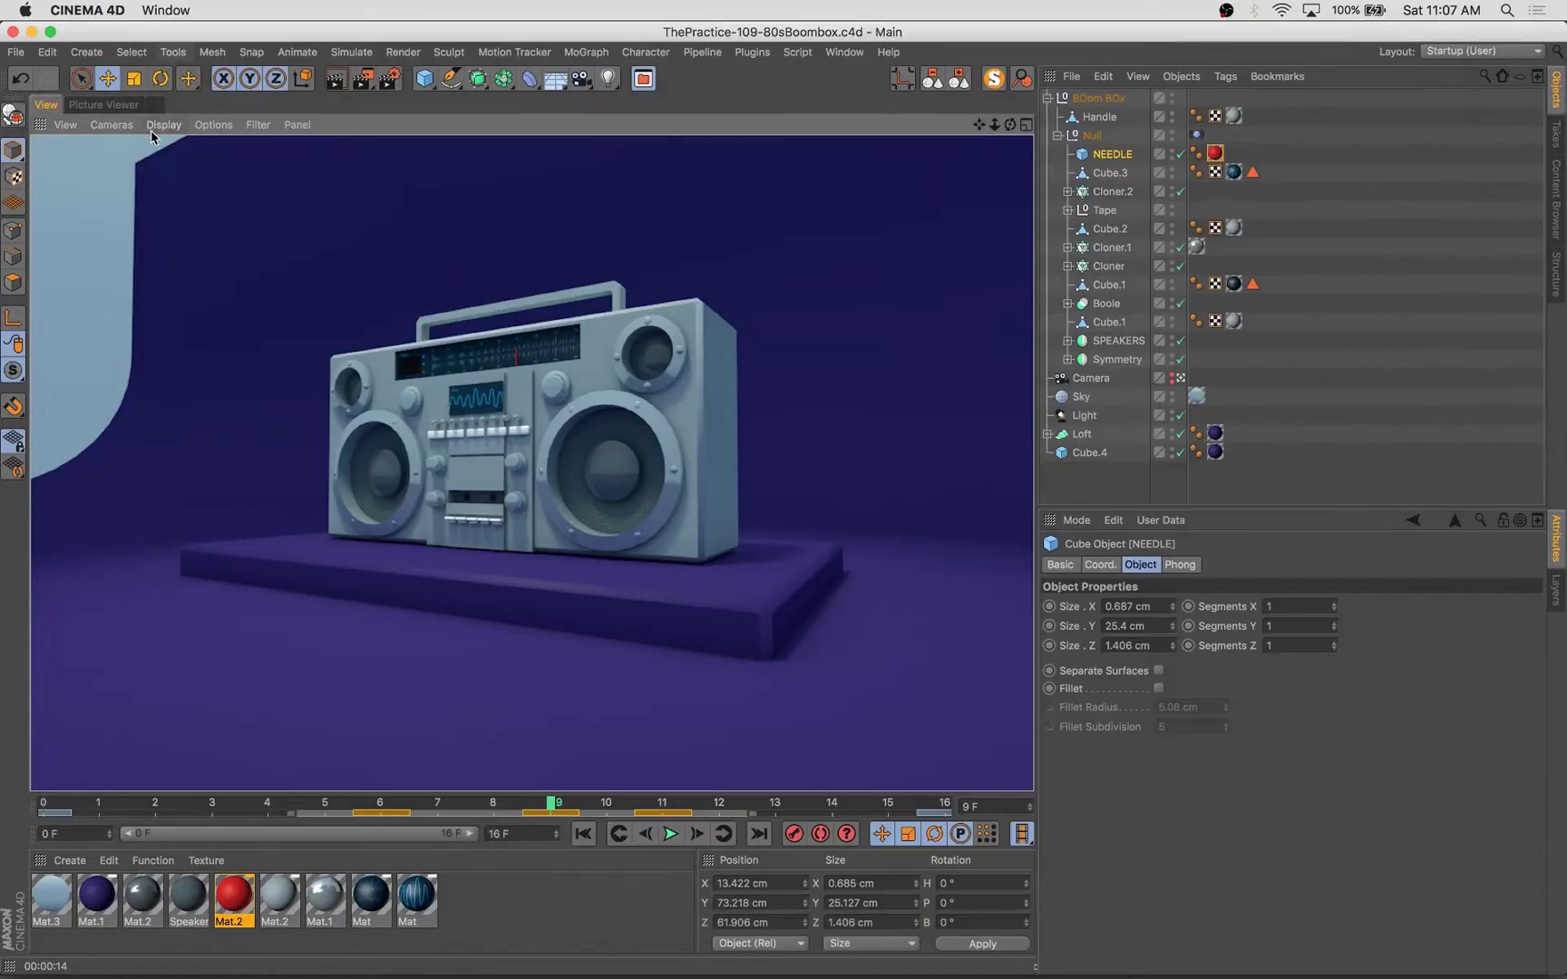
key(super+Tab)
scroll(891, 453, down, 2)
click(1126, 787)
scroll(797, 544, down, 7)
click(796, 170)
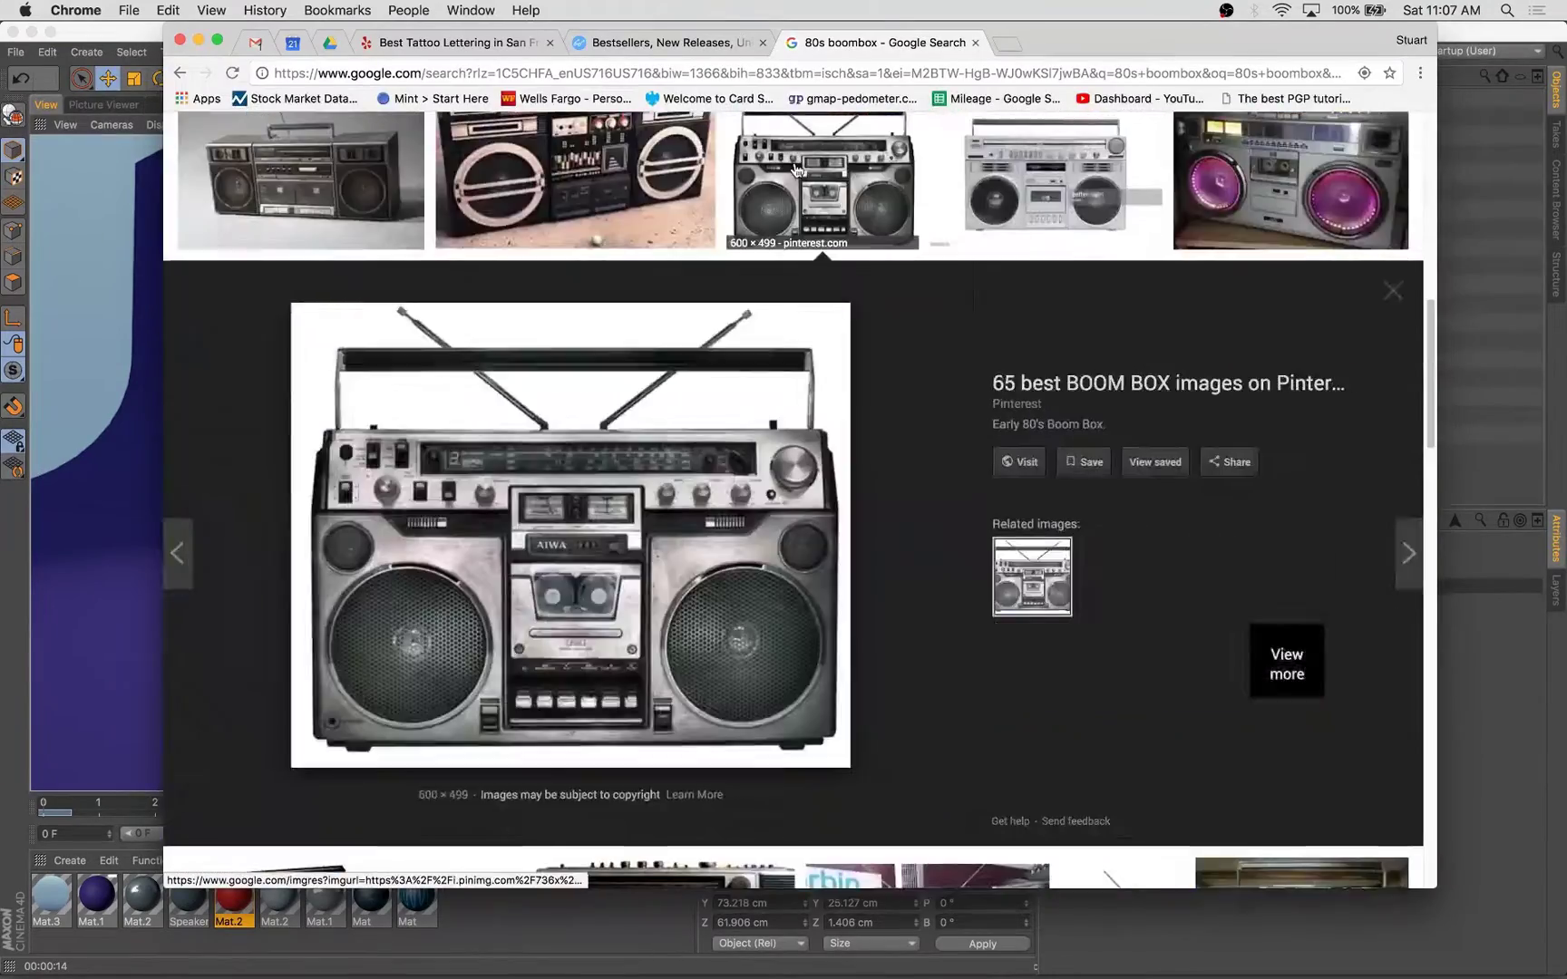
Step: Return to Cinema 4D, move the button Cloner under Symmetry into its Null and shift it beside the small speaker
click(90, 102)
click(1180, 377)
alt+right_drag(363, 398, 454, 394)
alt+drag(453, 394, 581, 408)
click(649, 517)
click(1067, 360)
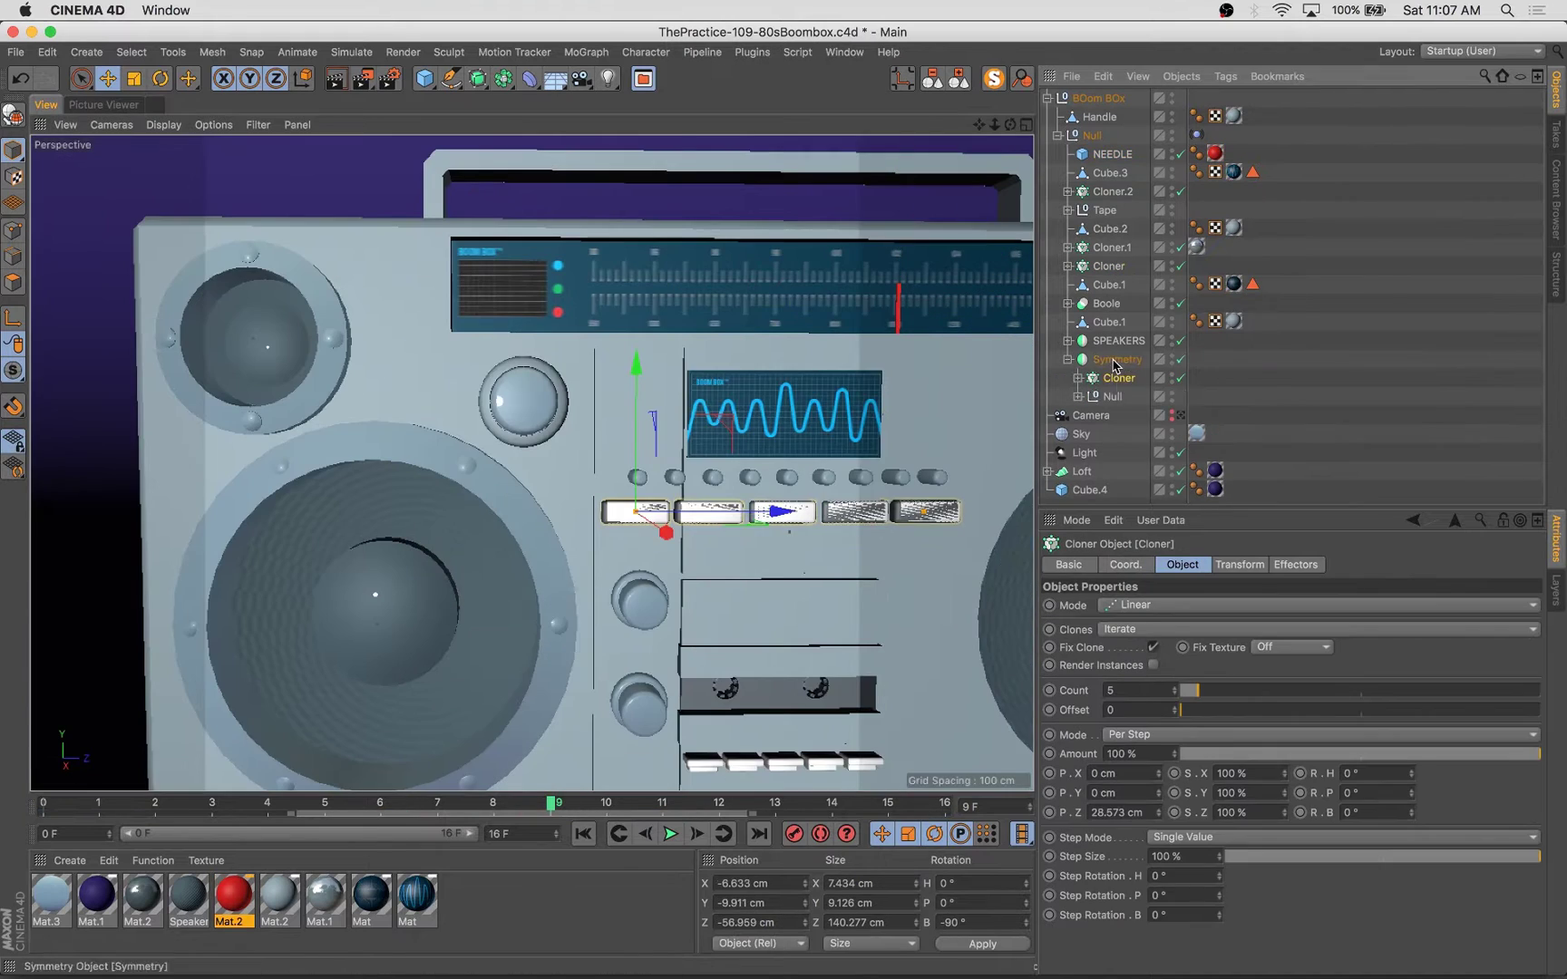
drag(1117, 378, 1113, 398)
drag(780, 512, 464, 513)
Step: Narrow the Cloner's Cube.3 to 2.493 cm in Z, turn off its fillet and heighten it to about 13.8 cm
alt+drag(417, 286, 489, 363)
click(1088, 396)
click(1140, 415)
key(s)
drag(902, 463, 567, 464)
click(1159, 688)
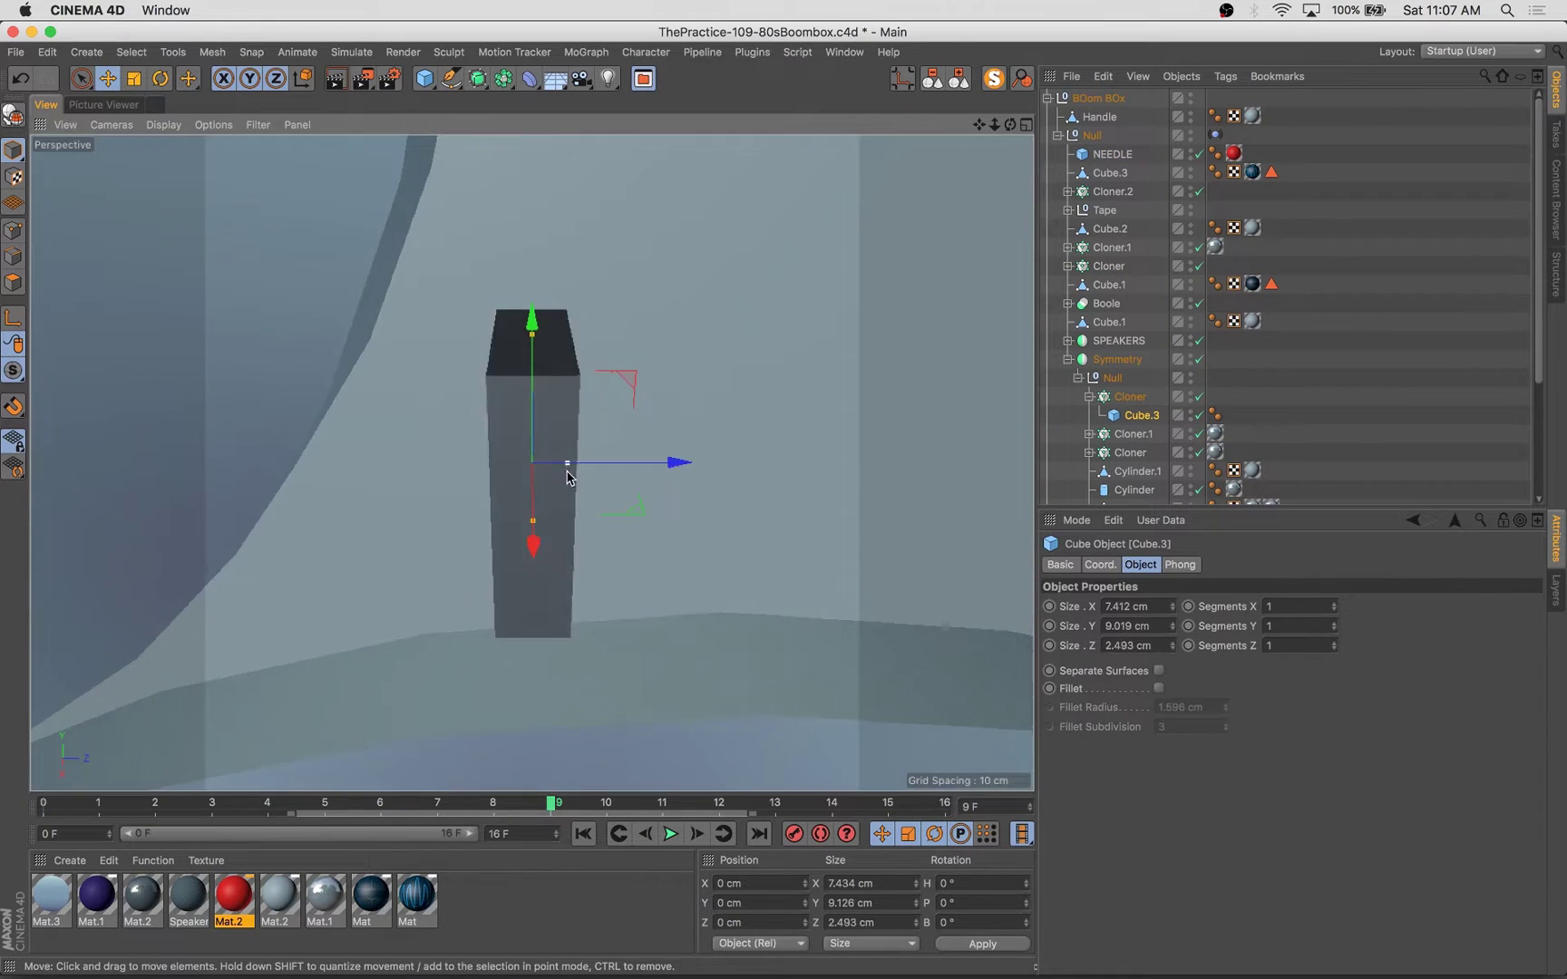
drag(532, 335, 533, 299)
Step: Set the Cloner's Z spacing to 4.573 cm and frame the vent slats between the speakers
alt+drag(580, 454, 790, 433)
click(1129, 396)
alt+right_drag(791, 433, 635, 434)
drag(1158, 812, 1157, 852)
alt+middle_drag(861, 525, 501, 471)
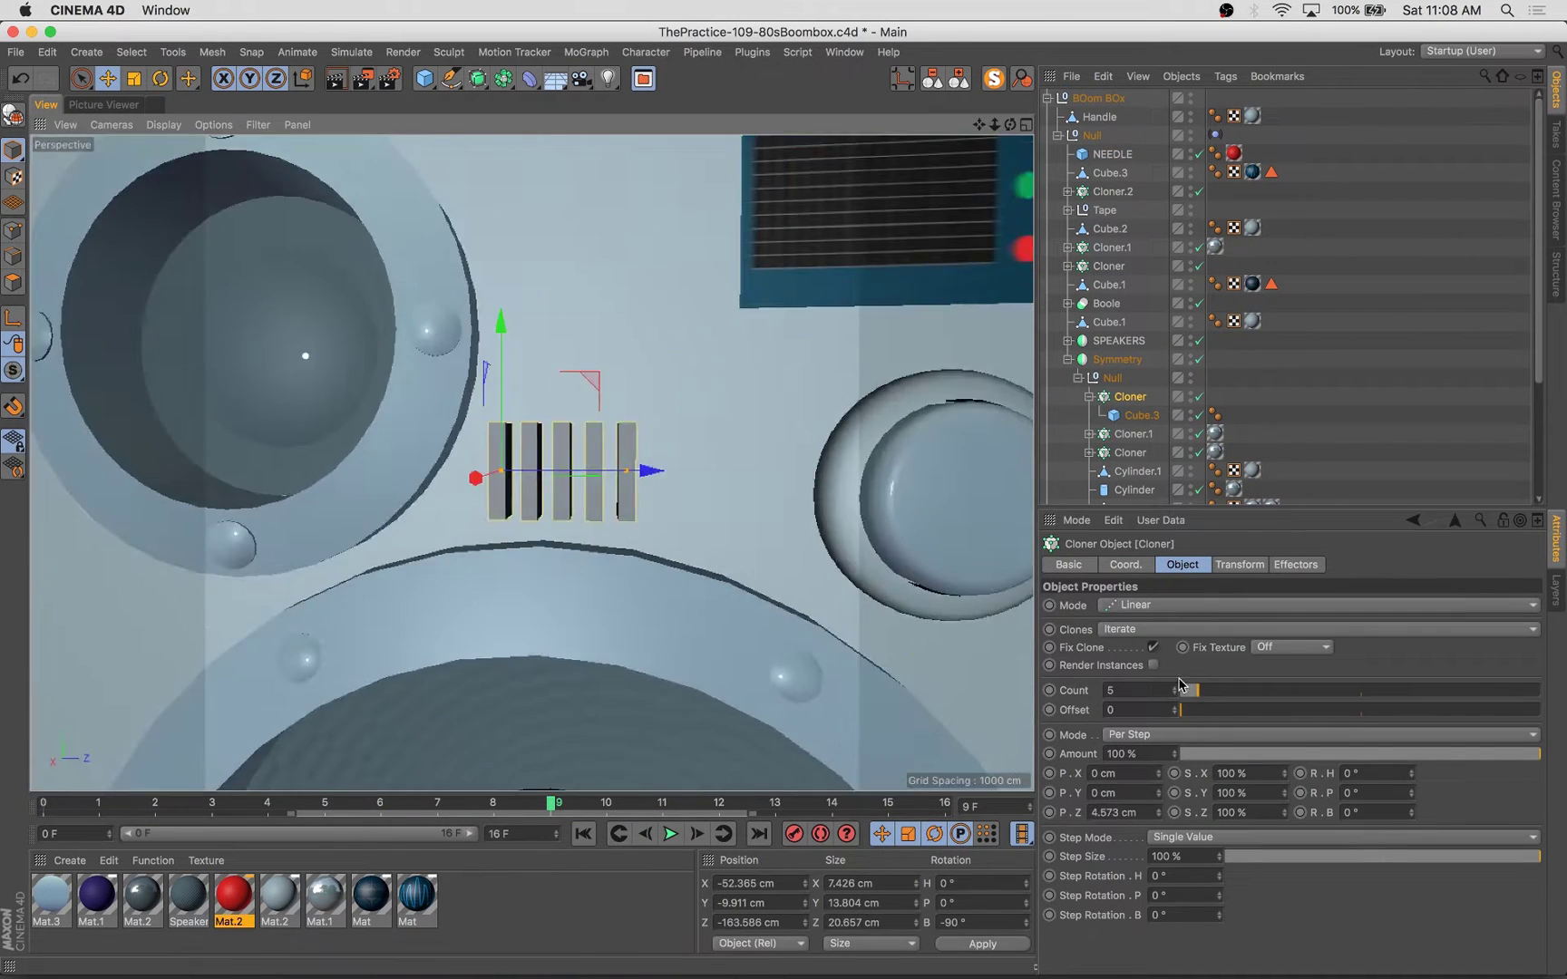
Step: Thin the vent slats in Z and set their Cloner to 8 copies spaced 3.573 cm apart
click(1141, 416)
click(1175, 648)
click(1135, 397)
click(1158, 815)
click(1174, 687)
click(1174, 687)
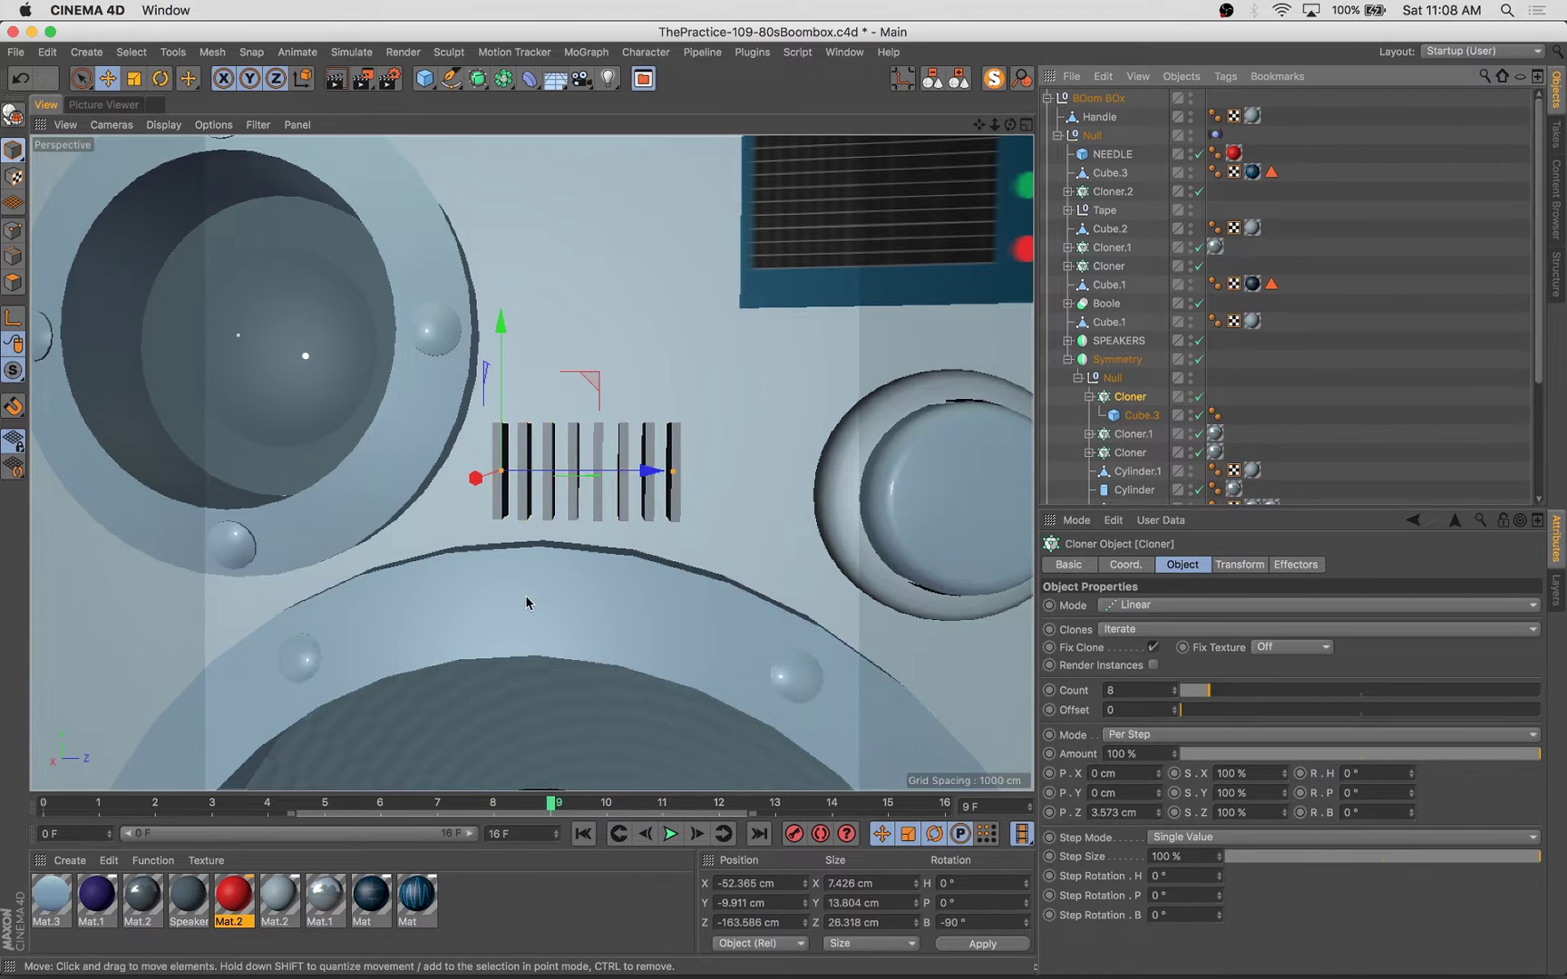
Step: Scale the vent slat Cloner up to about 116% and return to the scene camera view
key(t)
drag(529, 602, 589, 602)
scroll(1199, 420, down, 5)
click(1198, 420)
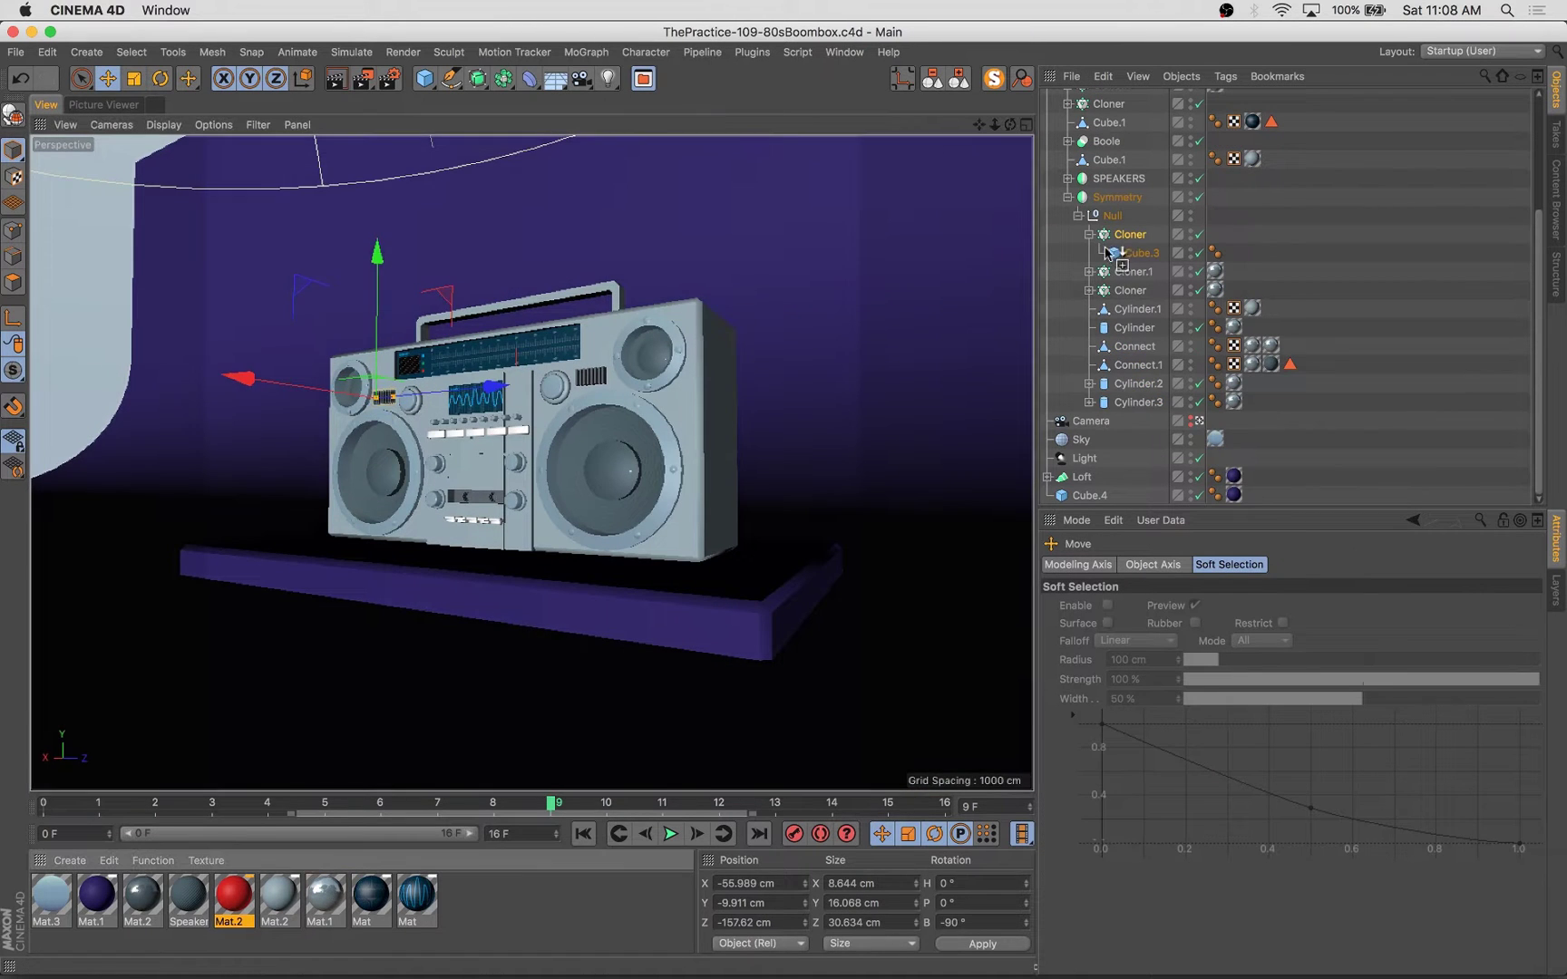
Step: Apply the glossy Mat.1 material to the vent slat Cloner and collapse the boombox Null hierarchy
drag(1105, 253, 1127, 236)
scroll(1126, 272, up, 10)
click(1057, 135)
click(1092, 135)
click(1214, 116)
click(104, 104)
click(45, 105)
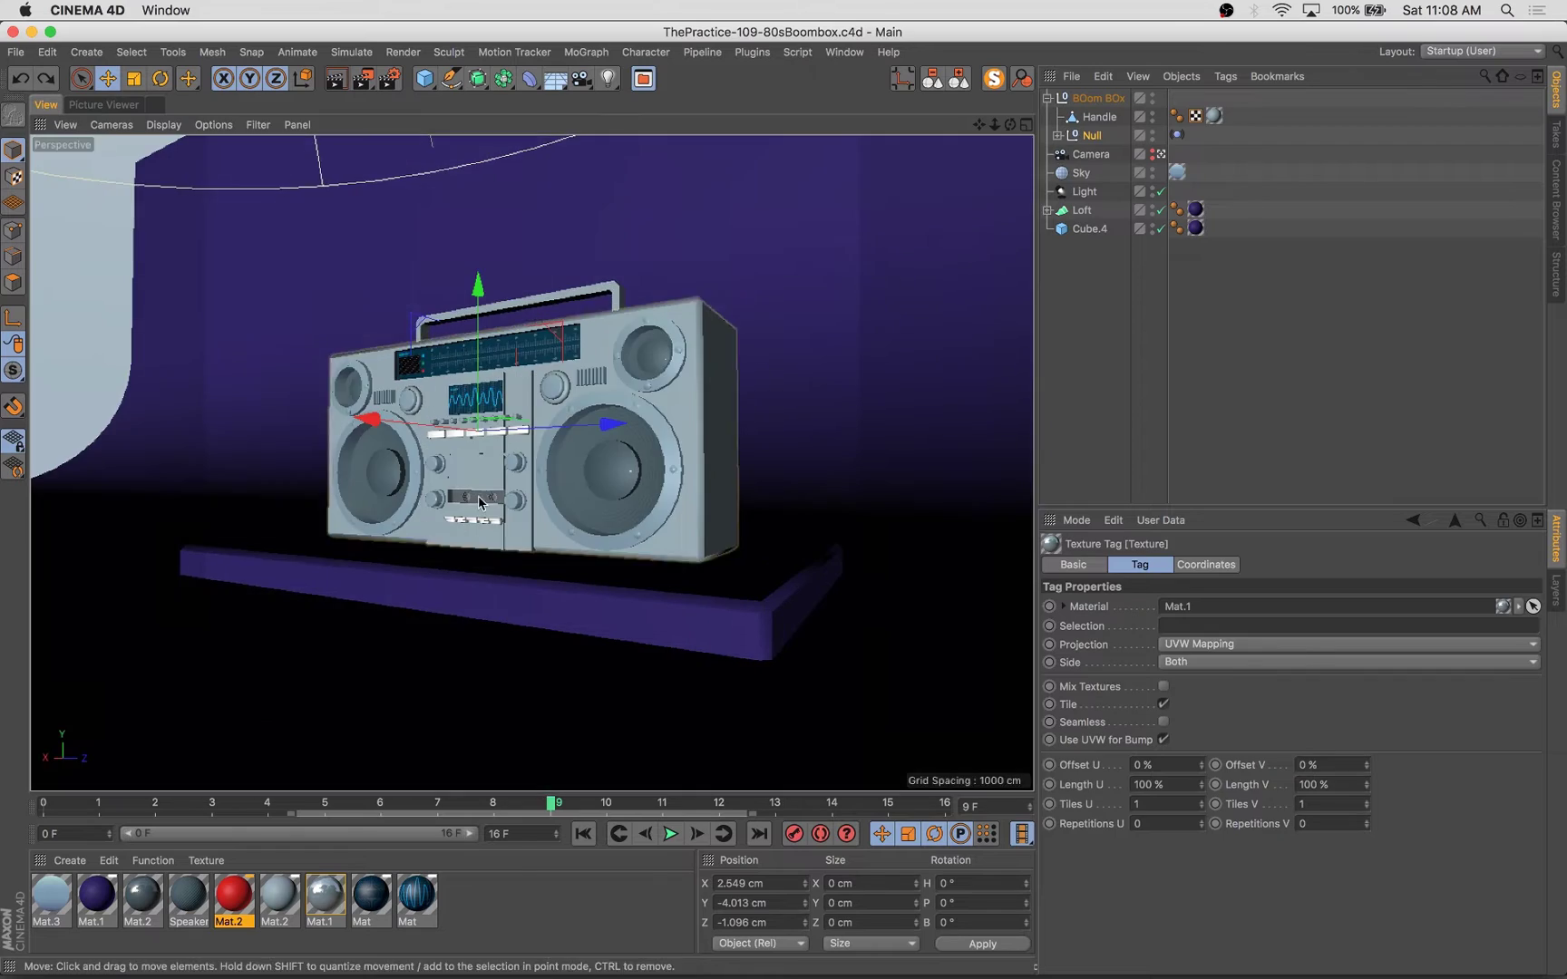
Step: Duplicate the light grey-blue Mat.2 material and recolour the copy a light cream tan
scroll(480, 503, up, 10)
click(480, 503)
ctrl+drag(280, 895, 304, 895)
double_click(326, 895)
drag(775, 242, 646, 242)
drag(661, 261, 709, 261)
drag(540, 136, 692, 177)
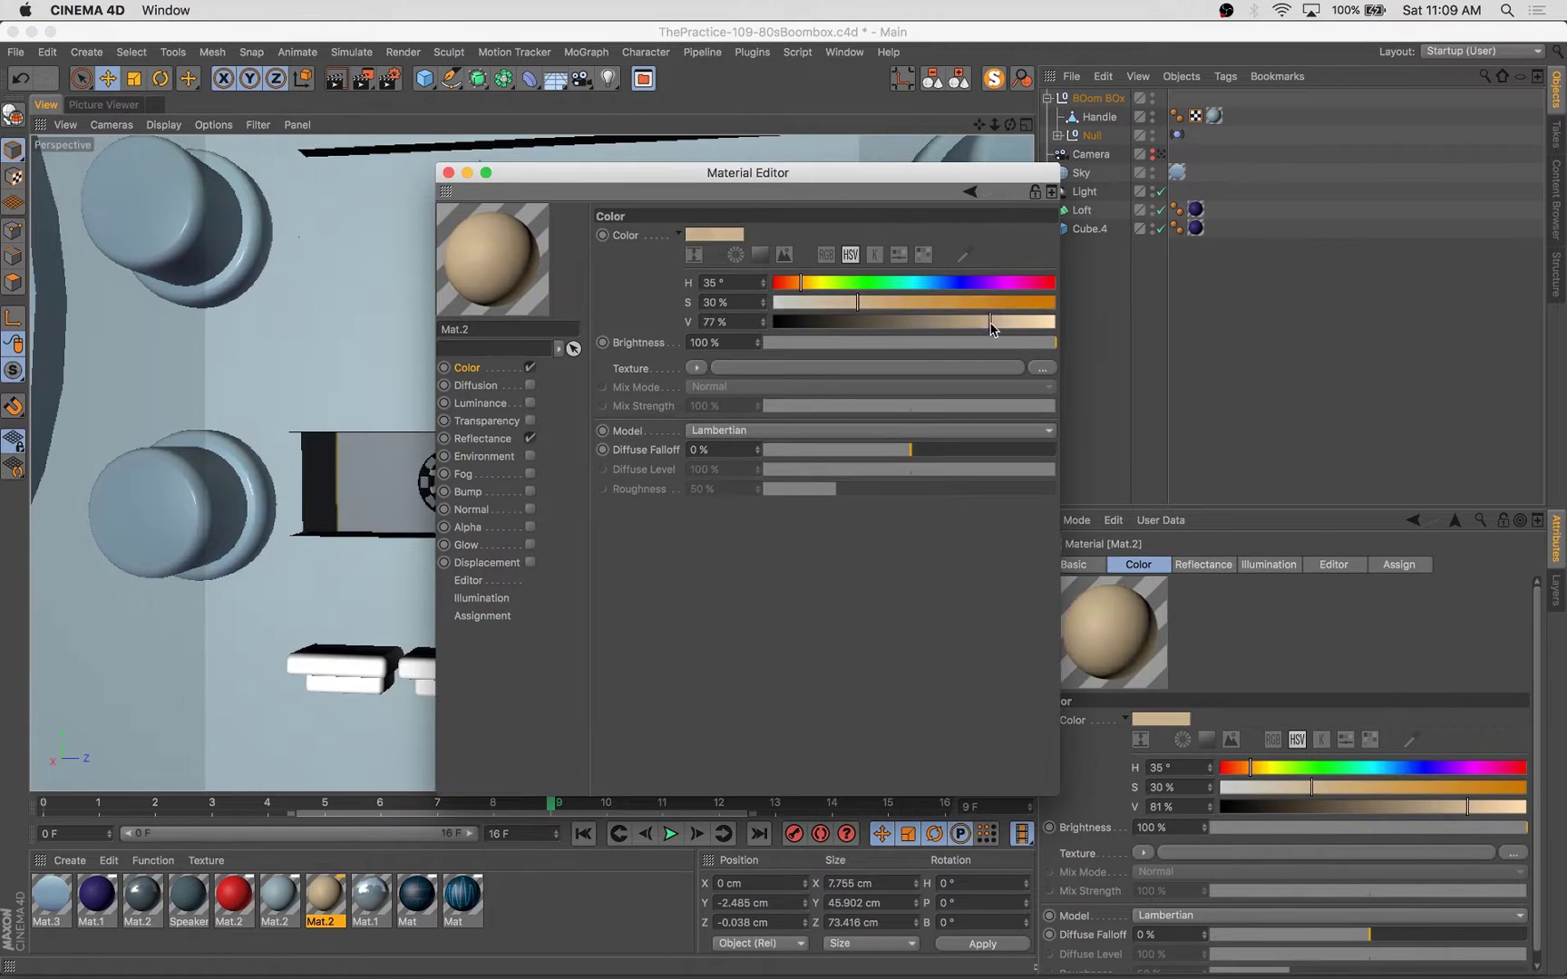
Step: Apply the cream material to the cassette tape body and close the Material Editor
click(475, 386)
drag(326, 895, 391, 478)
click(448, 172)
scroll(445, 245, down, 10)
alt+drag(544, 272, 445, 245)
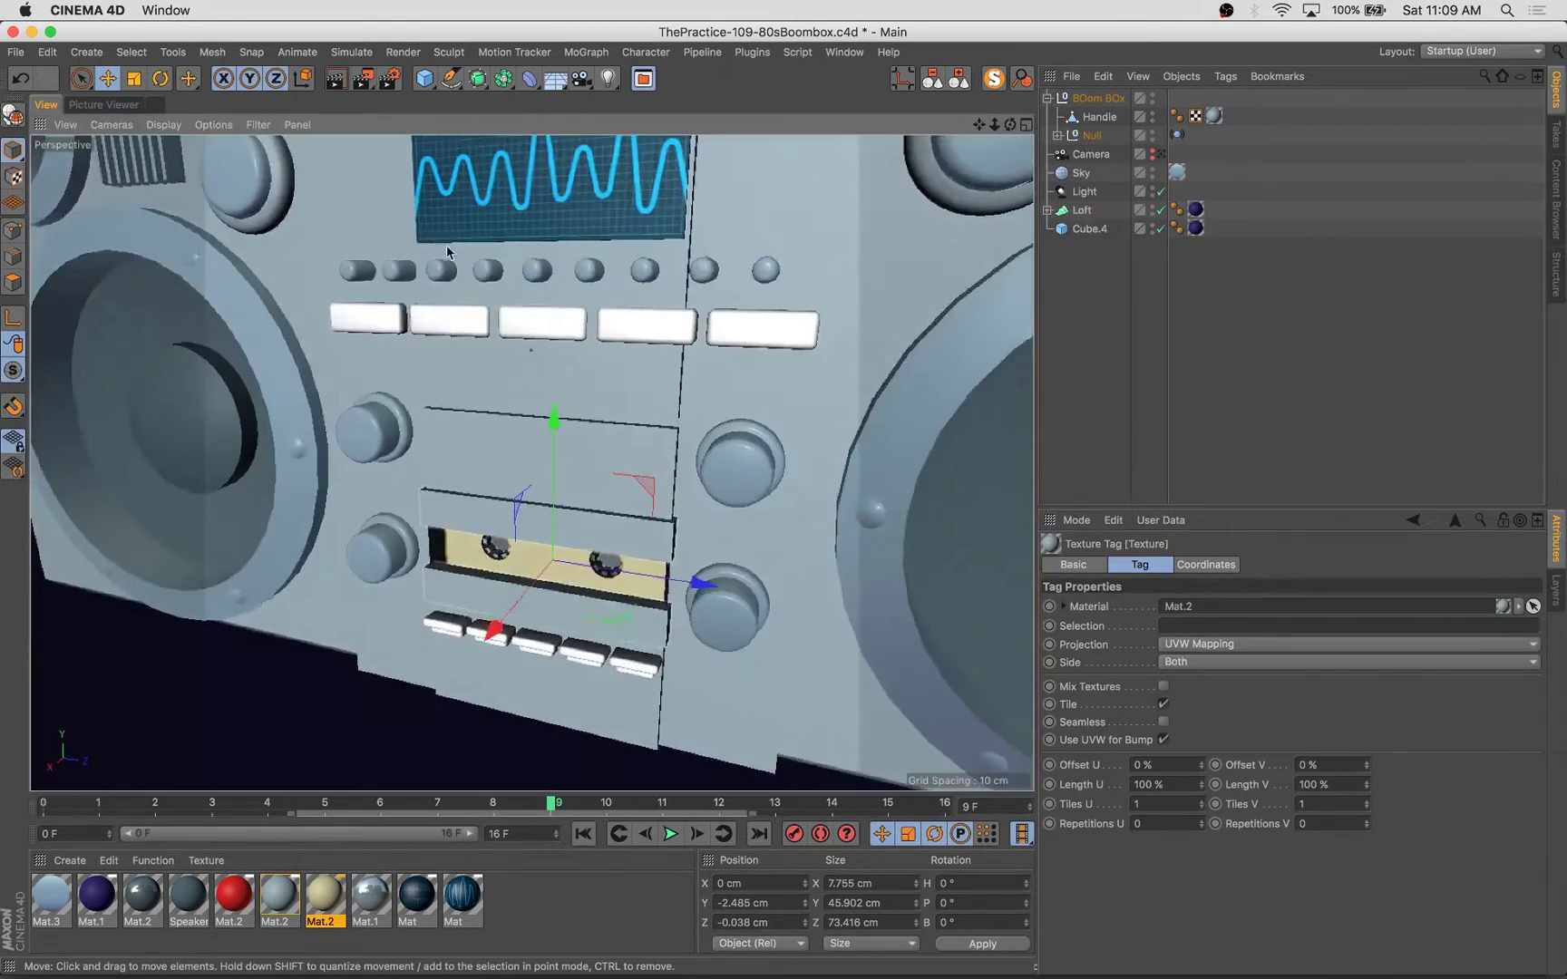
Step: Try to apply the cream material to the centre panel behind the waveform display
click(447, 319)
alt+drag(447, 319, 503, 526)
click(105, 104)
key(super+Tab)
click(45, 105)
click(504, 526)
click(465, 220)
drag(325, 895, 490, 508)
drag(659, 402, 658, 402)
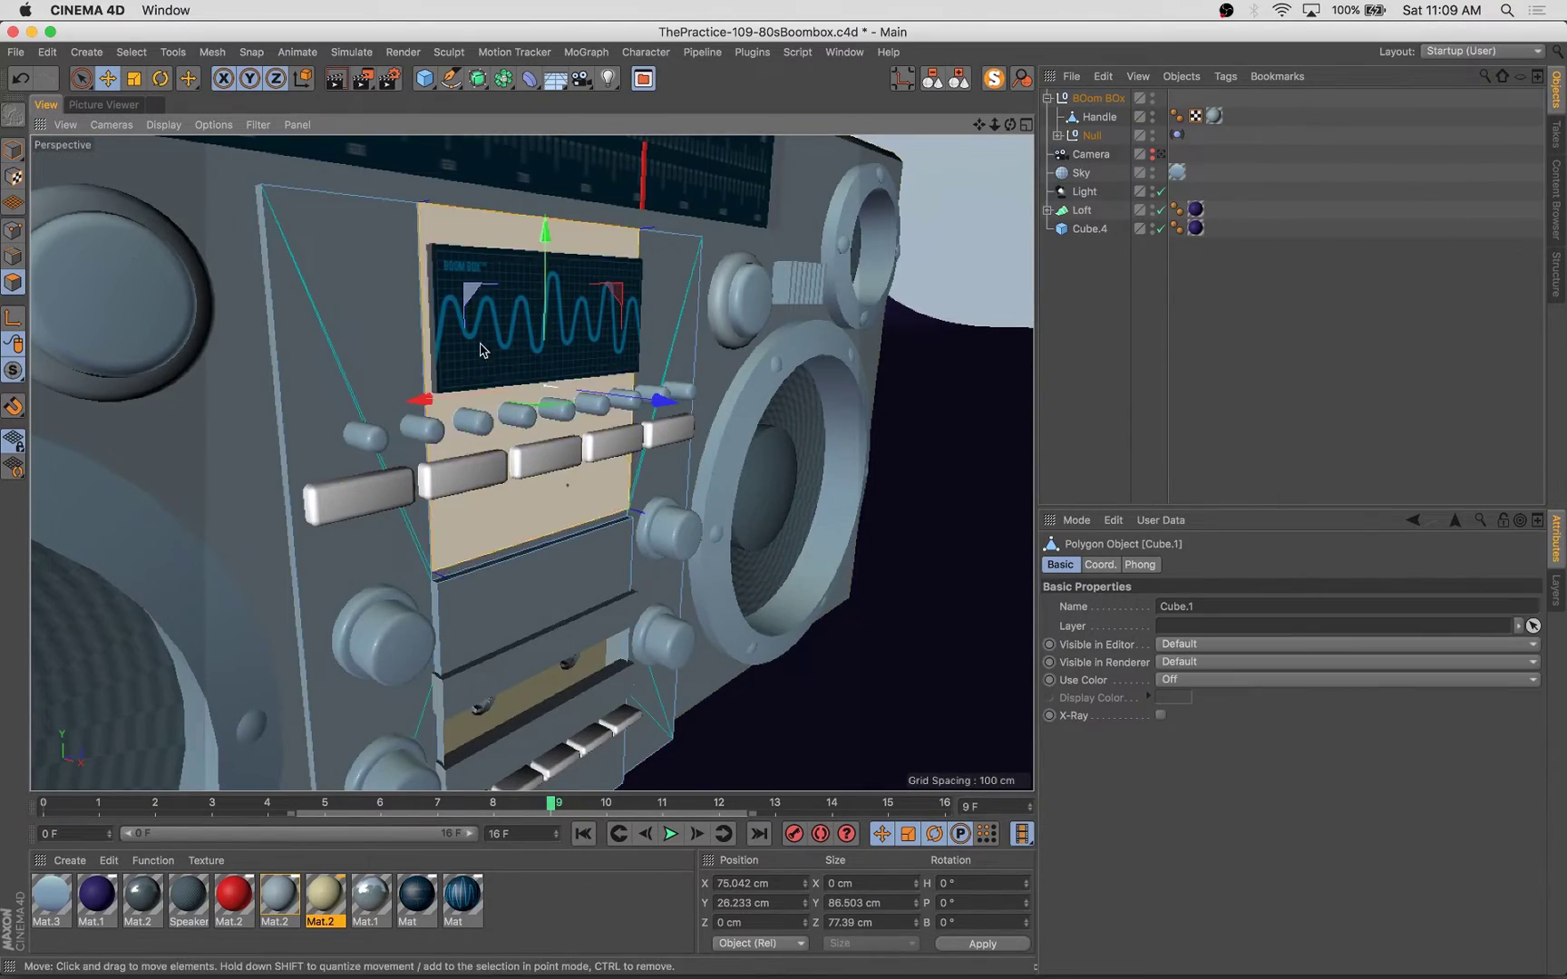
key(super+z)
Step: Nudge the waveform display on the centre panel and apply Mat.1 to the row of small knobs below it
click(478, 342)
scroll(539, 318, up, 8)
drag(650, 495, 631, 490)
alt+drag(631, 490, 508, 472)
drag(664, 460, 455, 484)
scroll(689, 397, down, 8)
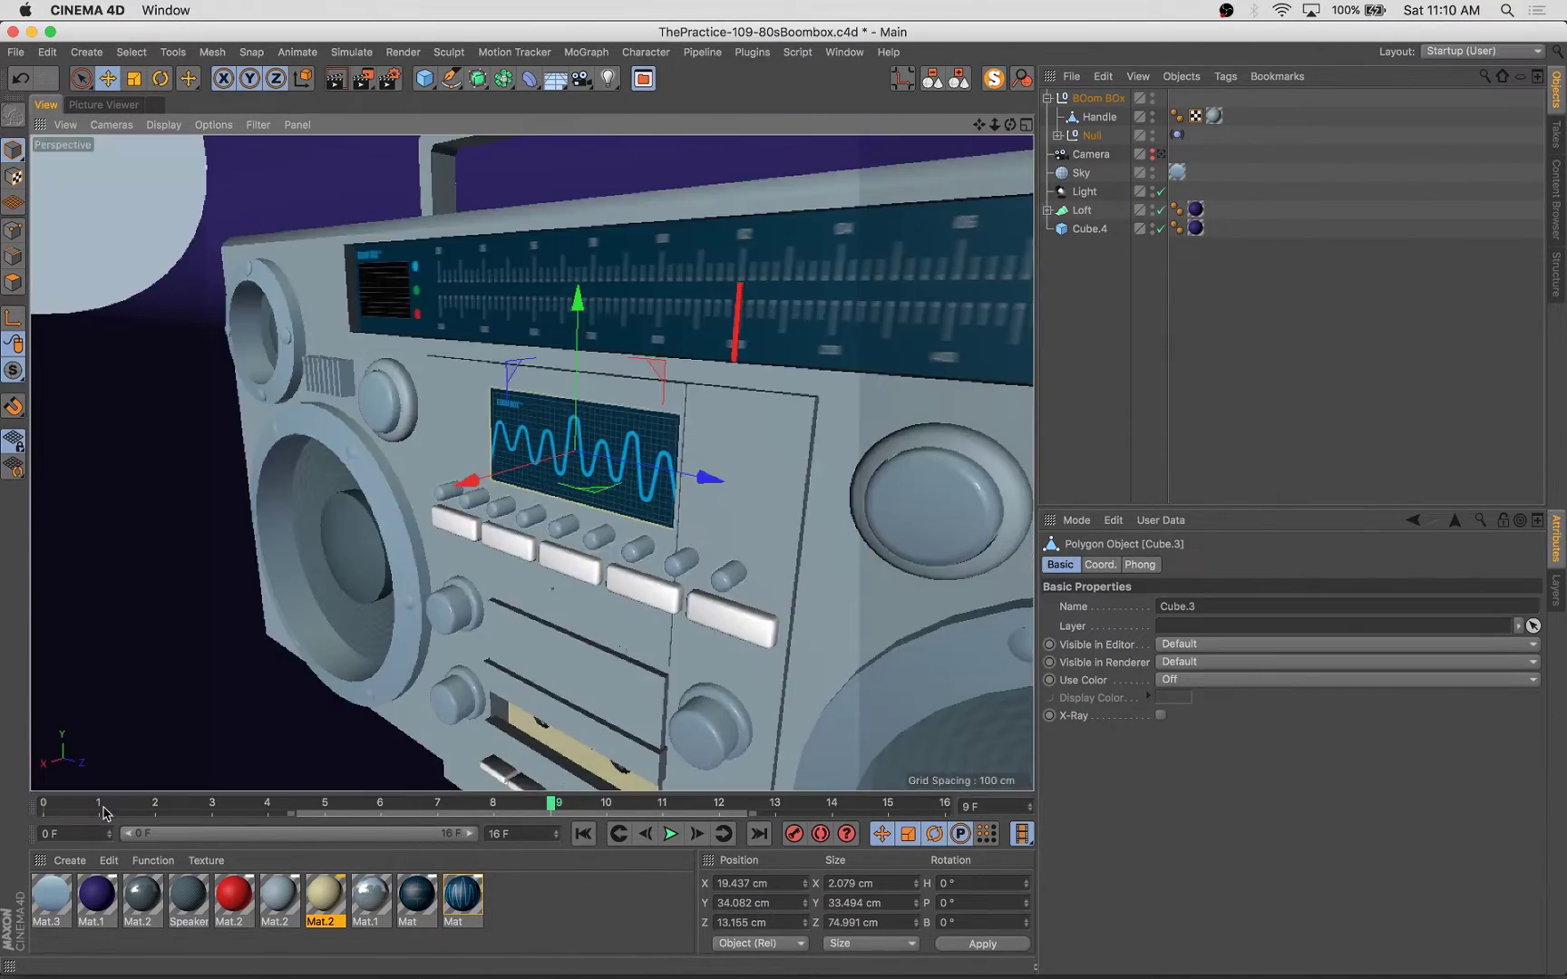
drag(371, 895, 598, 542)
click(599, 543)
Step: Look through the scene camera, save the project and render the active view
click(1057, 135)
scroll(1179, 363, down, 10)
click(1199, 421)
click(96, 104)
click(47, 106)
key(super+s)
key(super+r)
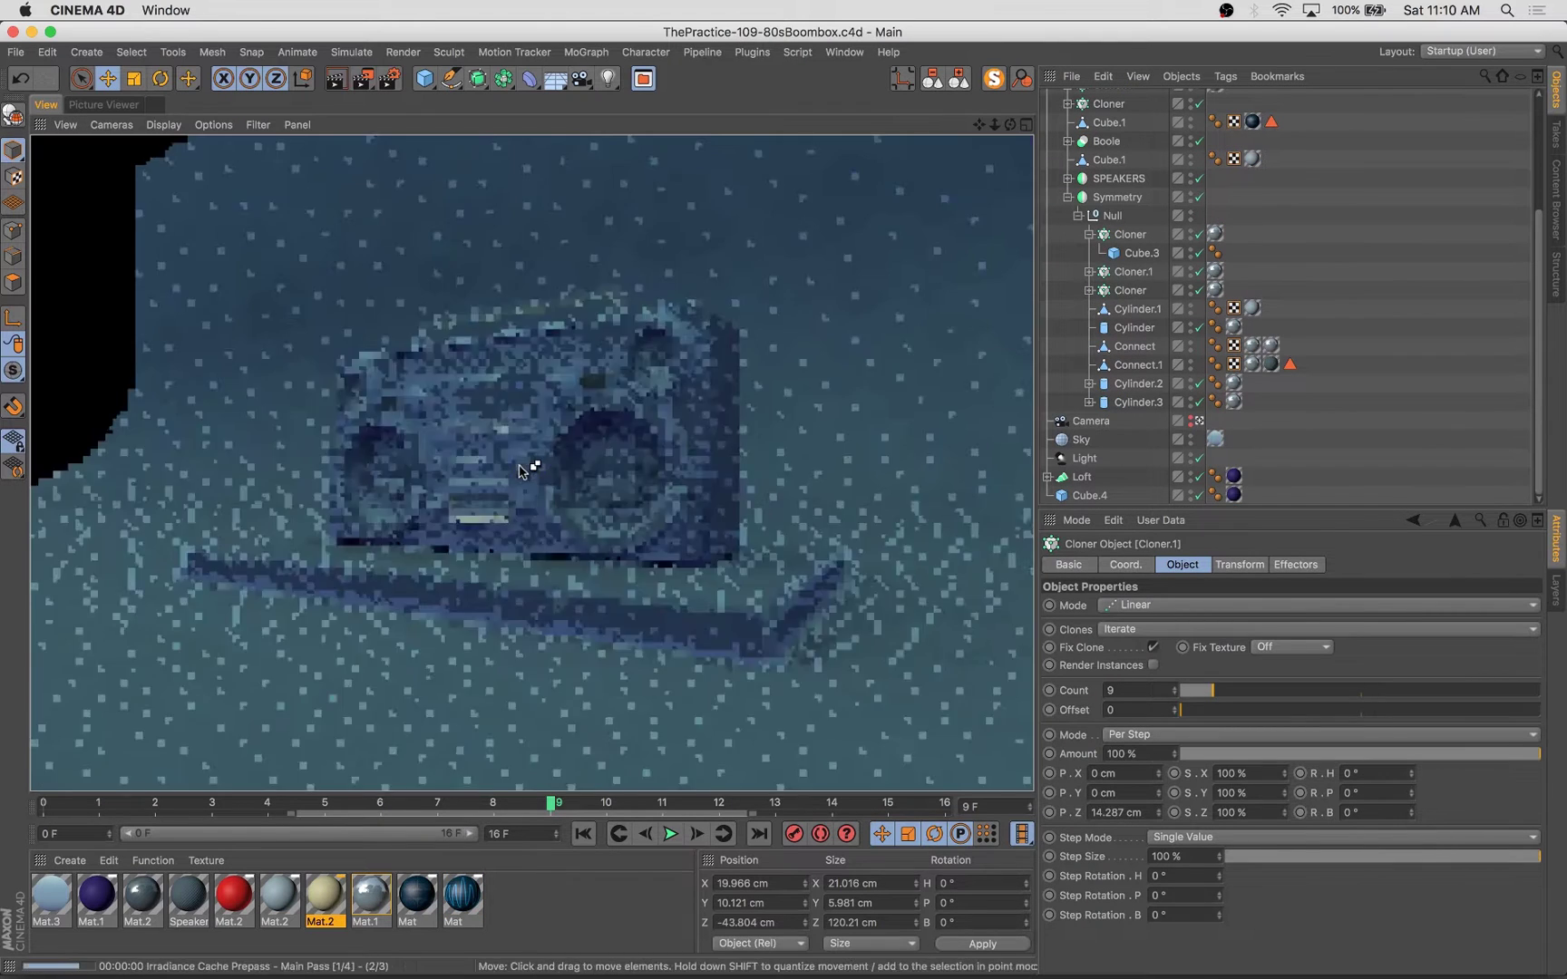
Step: Move the cream texture tag from the Cube inside the Tape group to its parent Boole.1
scroll(1178, 299, up, 10)
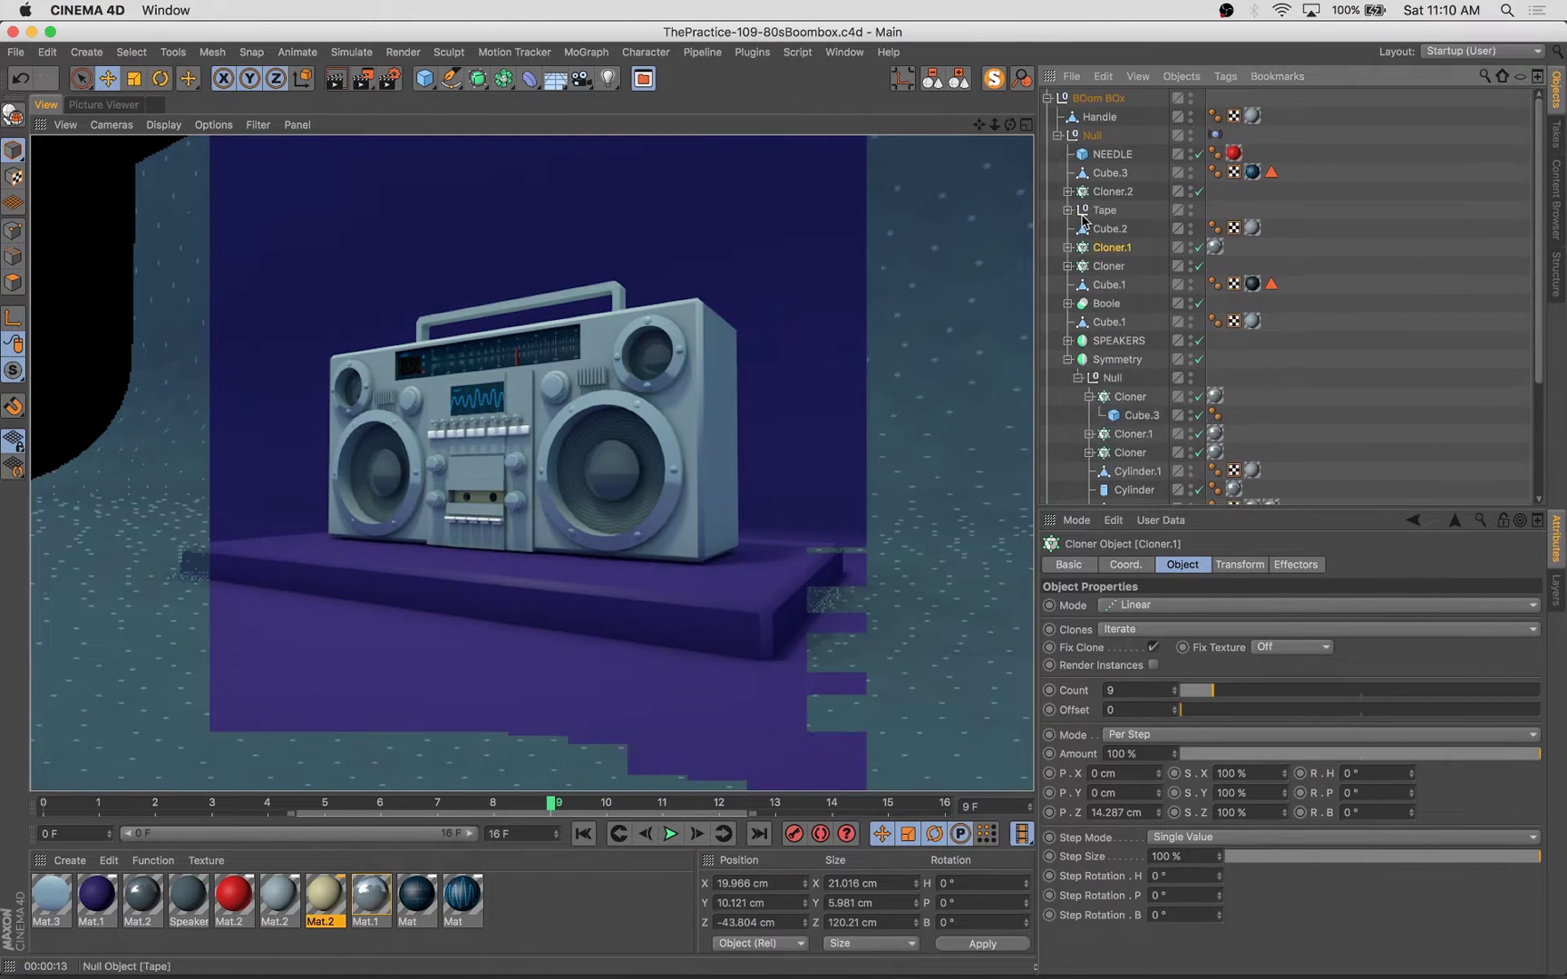
click(1067, 211)
click(1125, 229)
drag(1257, 285, 1221, 266)
click(1121, 267)
click(1221, 285)
ctrl+drag(1221, 266, 1227, 309)
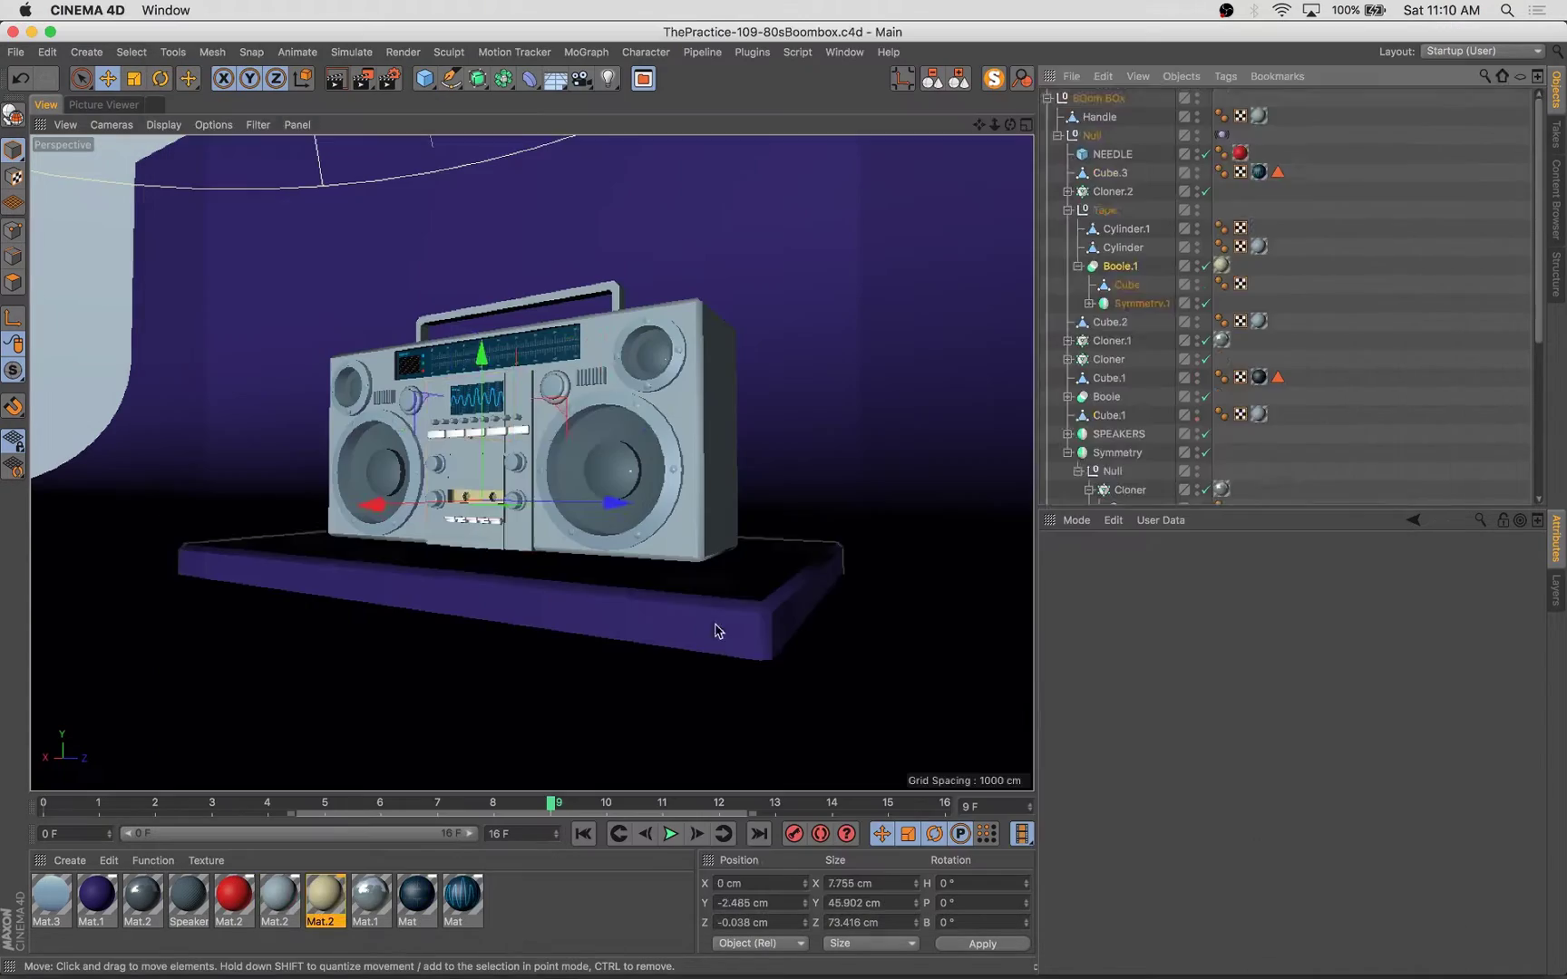
Step: Apply Mat.1 to Cube.3 in the cassette button Cloner.2 and the light grey-blue Mat.2 to its child Cube
click(465, 524)
scroll(1127, 197, up, 10)
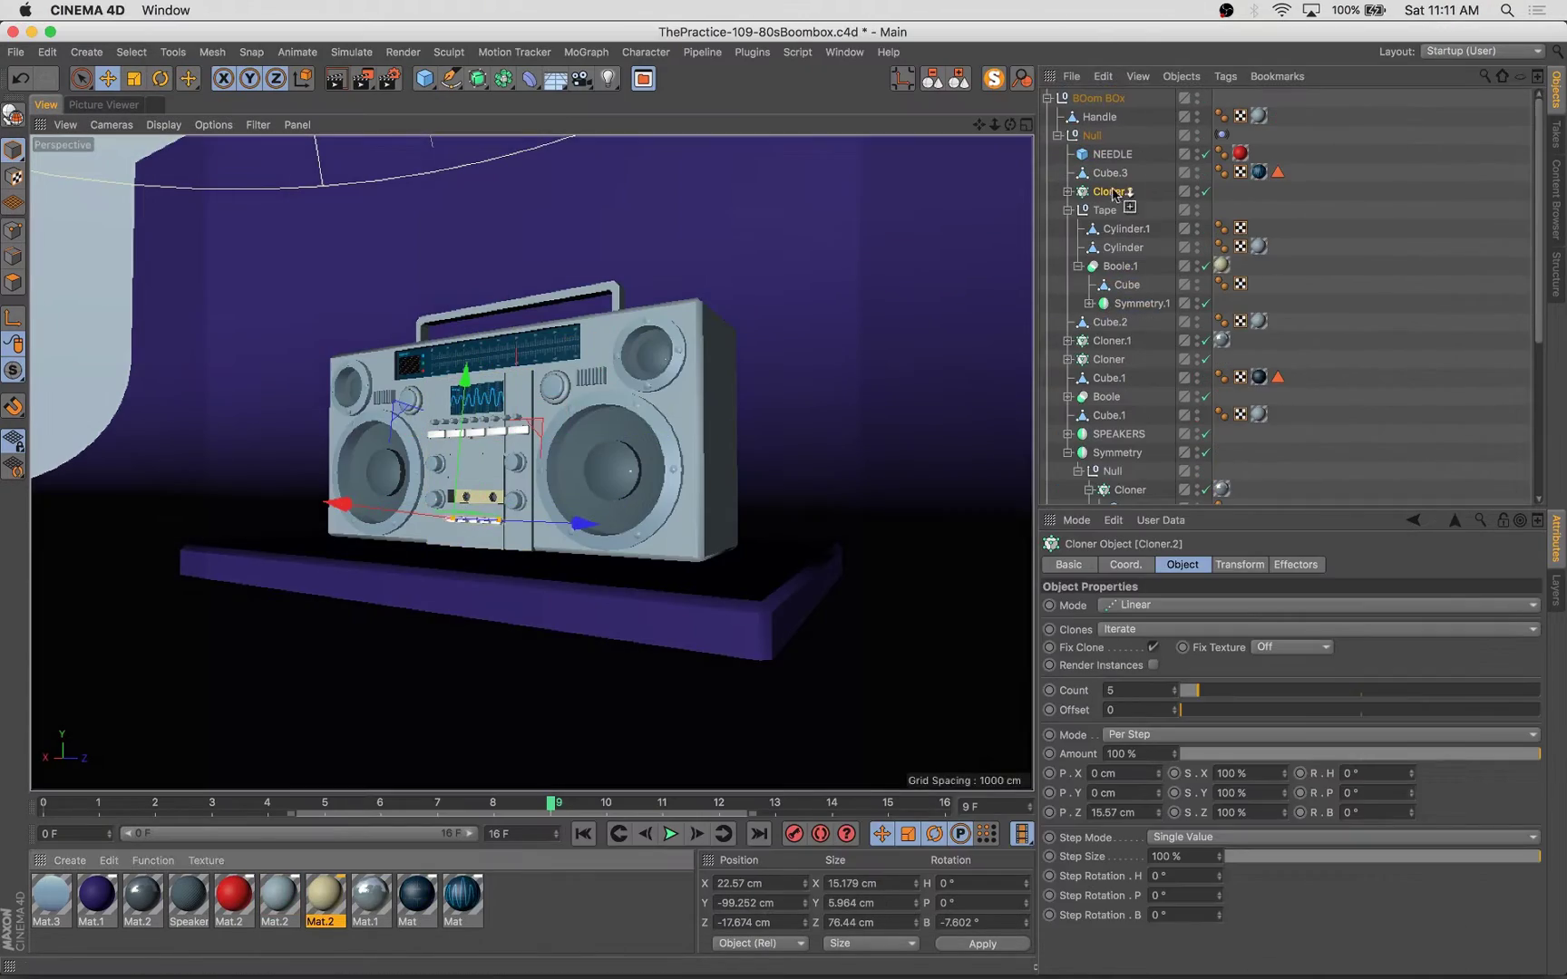
click(1067, 192)
drag(370, 896, 1119, 210)
drag(279, 896, 1126, 228)
Step: Make a lighter grey copy of Mat.2 and apply it to the large button row's Cloner
click(475, 433)
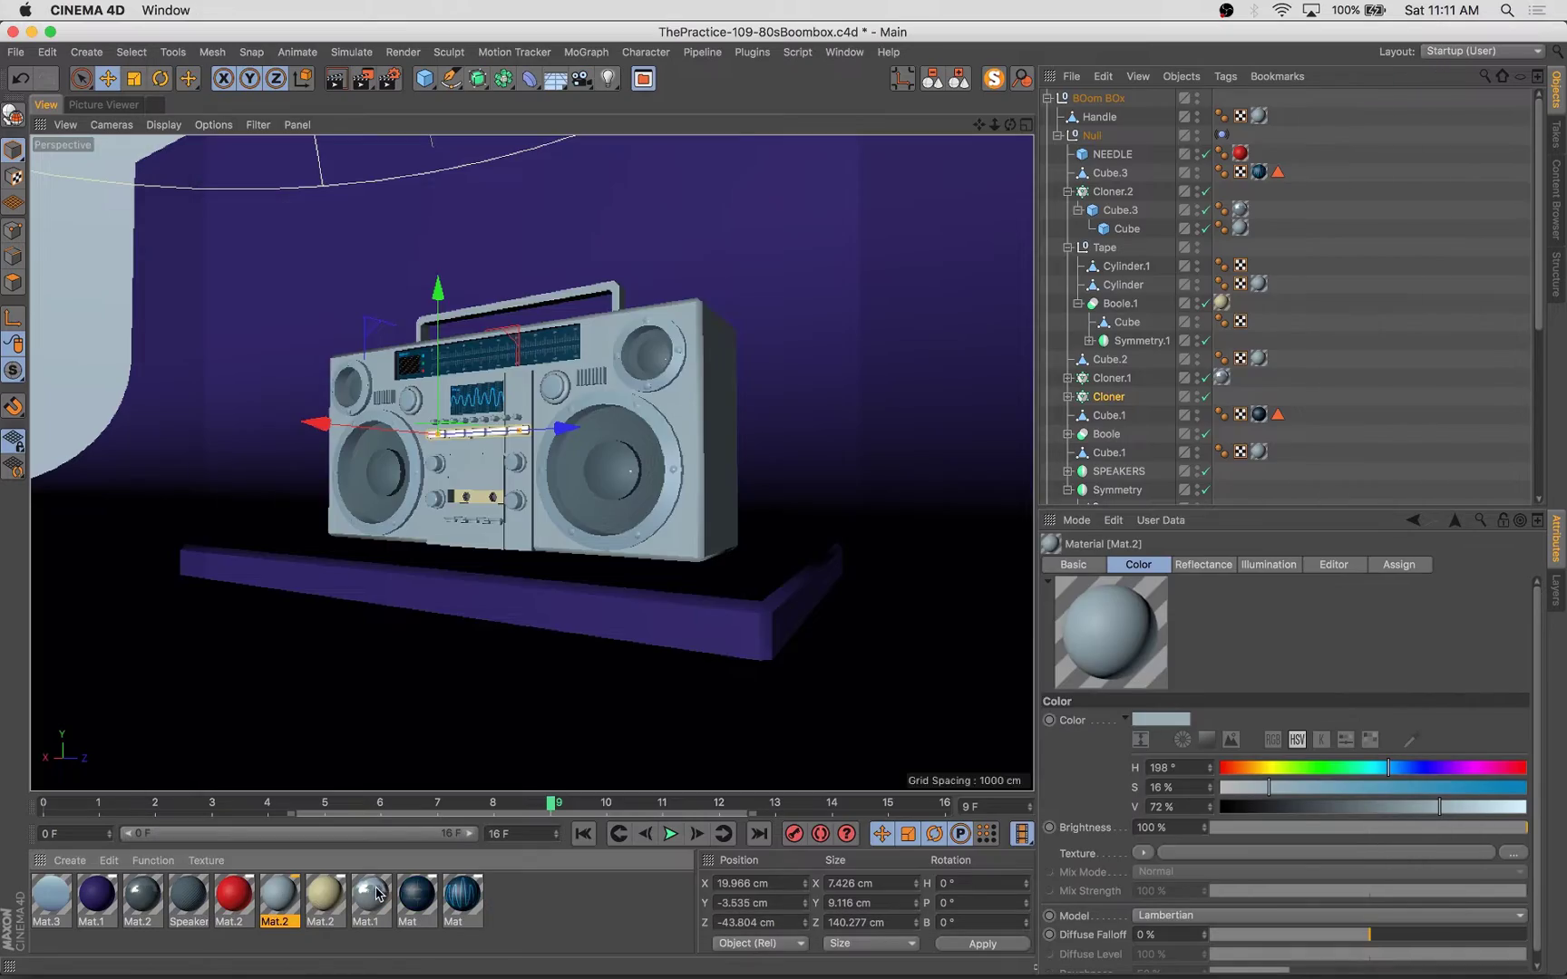
double_click(324, 893)
drag(713, 127, 1113, 243)
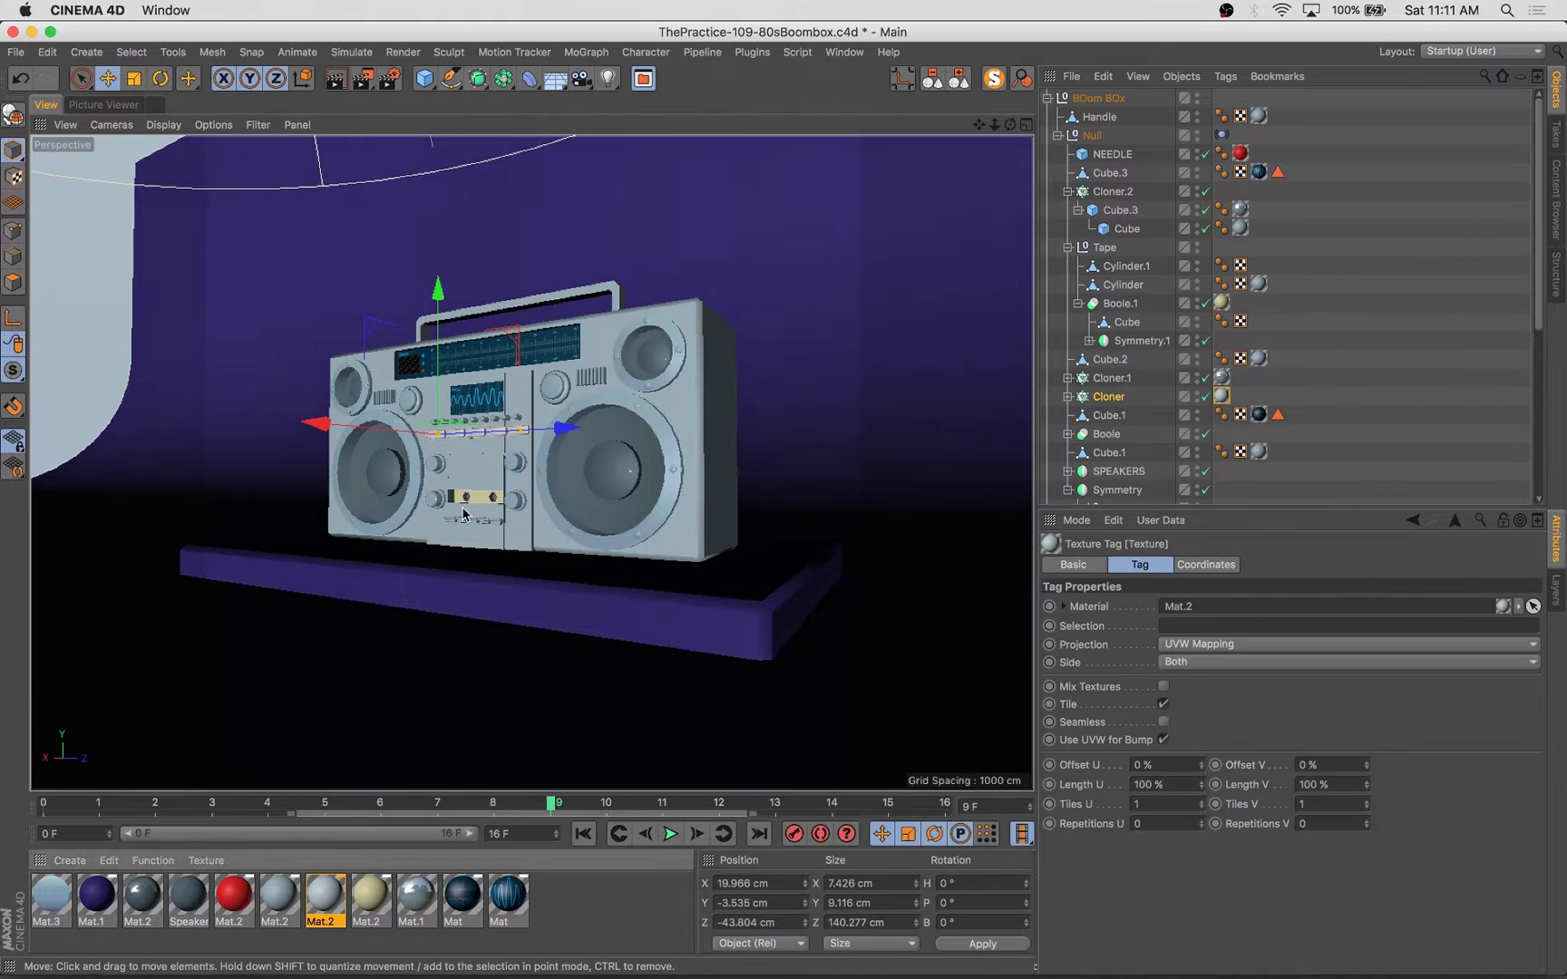
Step: Render the scene to the Picture Viewer, then render the active view to check the new materials
key(shift+r)
key(Return)
click(45, 105)
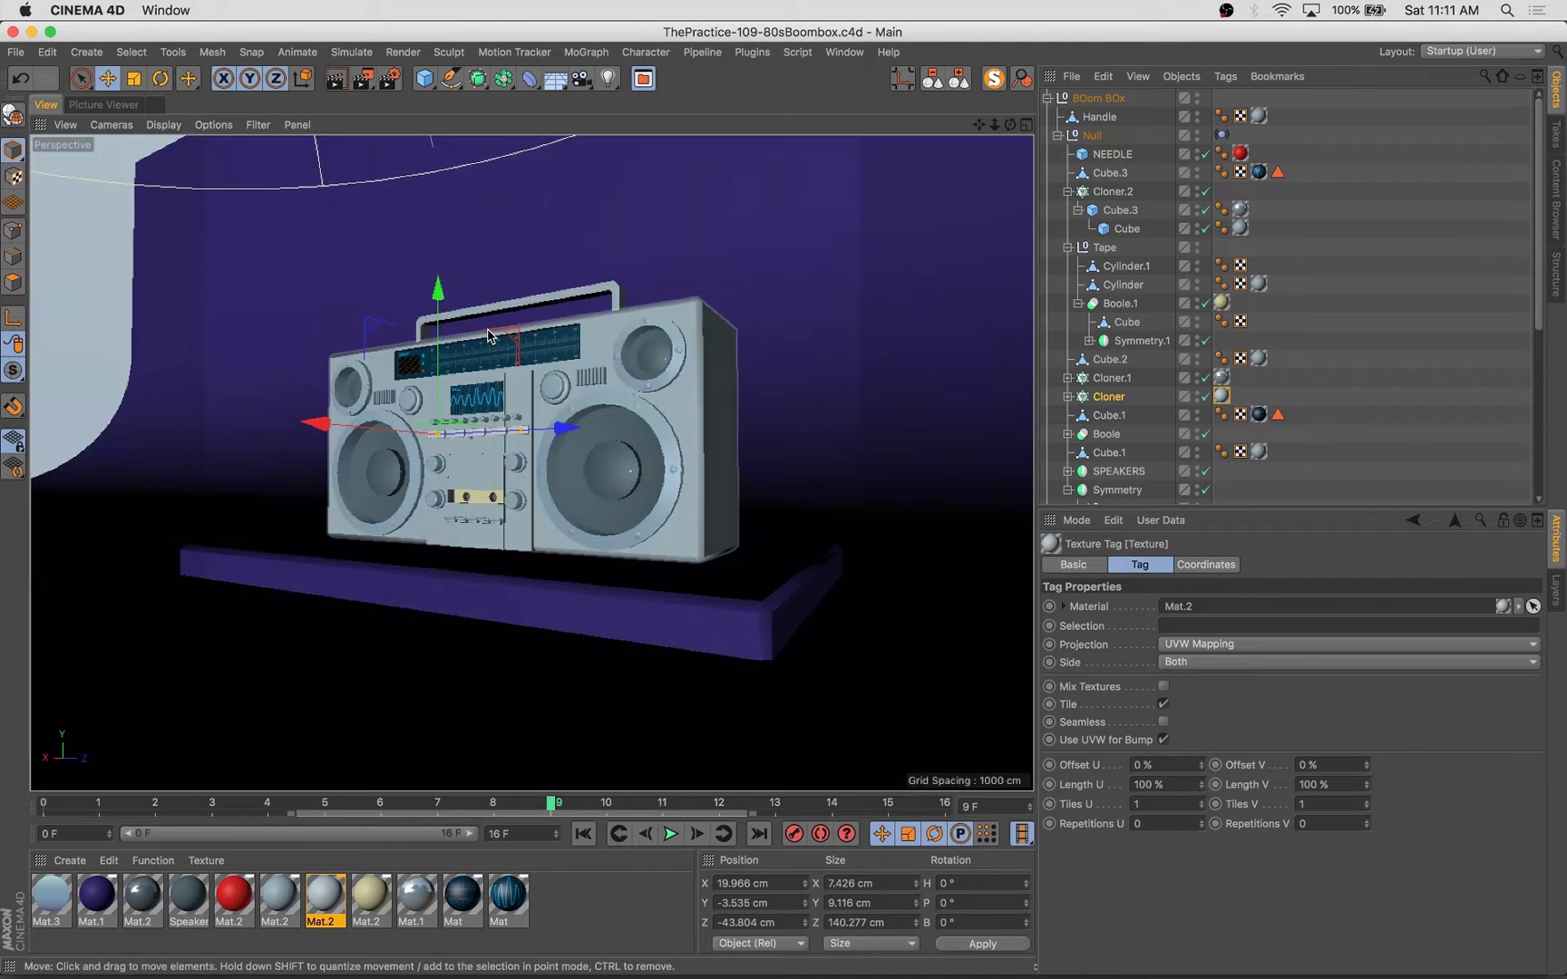
key(ctrl+r)
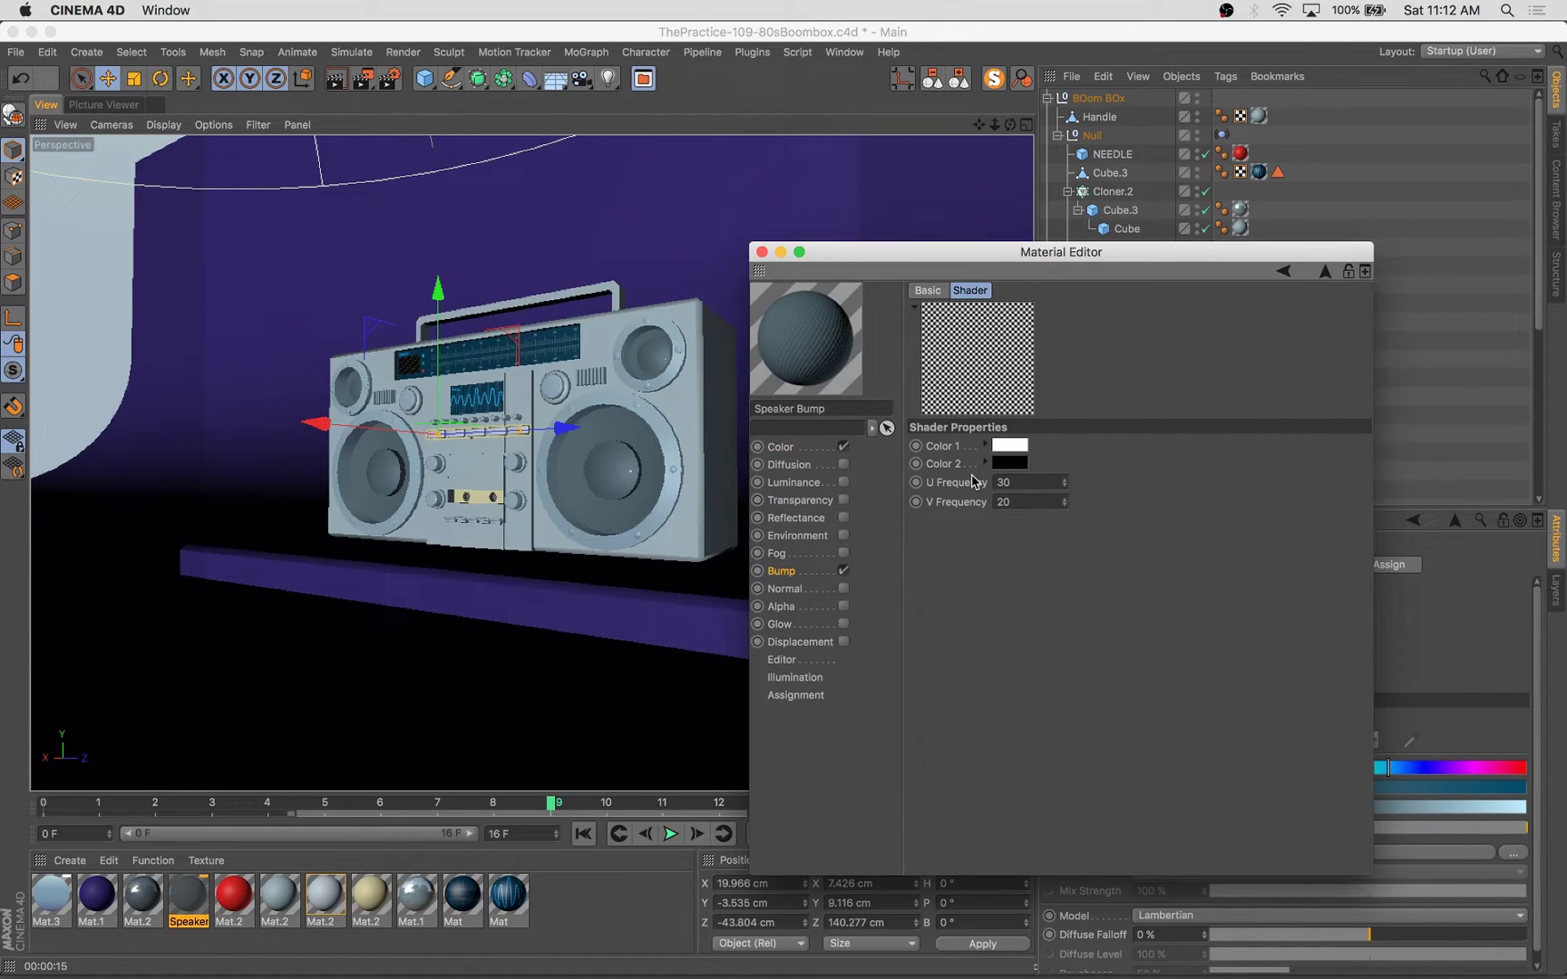
Step: Try U Frequency values of 35 and 40 in the Speaker Bump checkerboard, test-rendering the large speaker
double_click(1008, 482)
text(35)
key(Return)
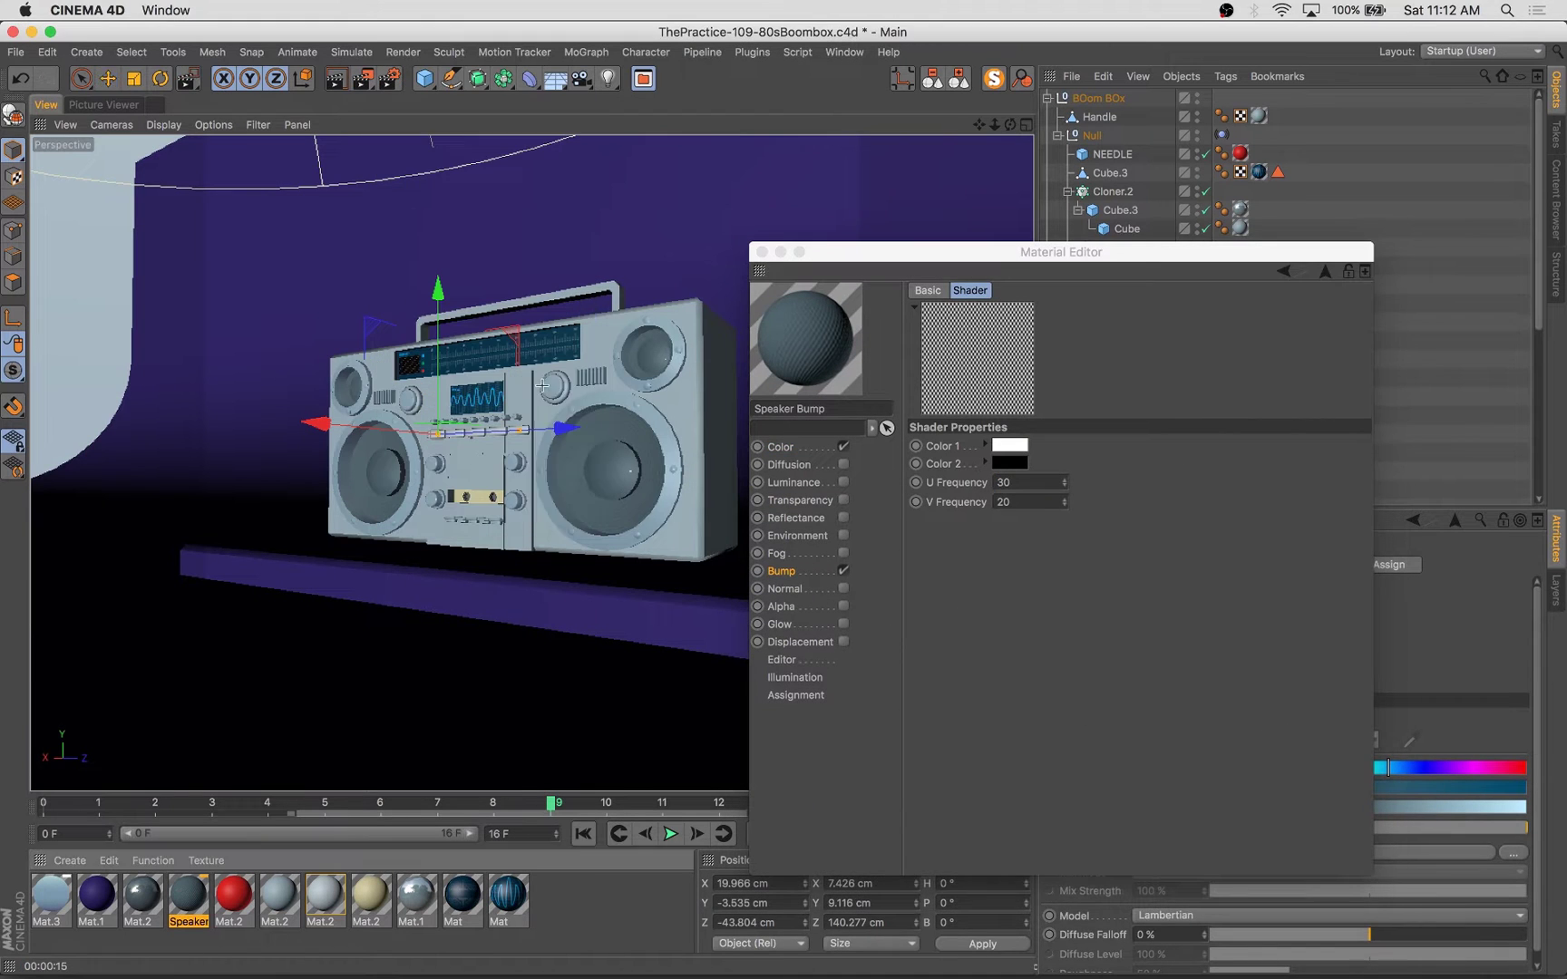
drag(528, 383, 716, 571)
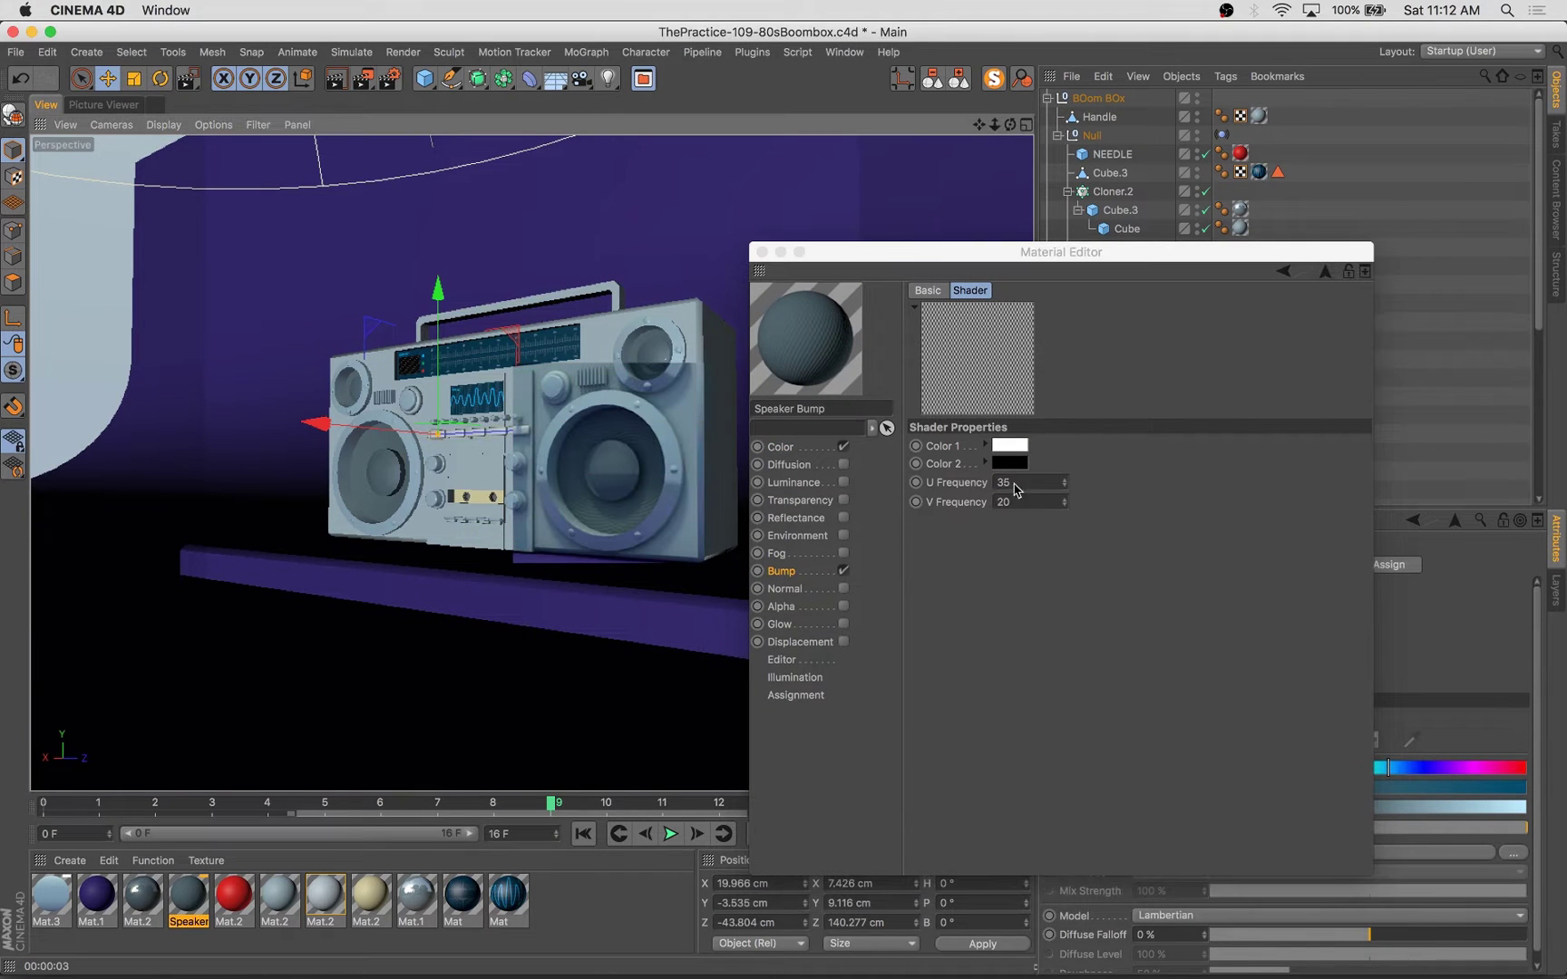
double_click(1008, 482)
text(40)
key(Return)
click(678, 556)
Step: Try a U Frequency of 50 and V Frequency of 30 in the Speaker Bump checkerboard and render the speaker region
double_click(1008, 483)
text(50)
key(Tab)
text(30)
key(Return)
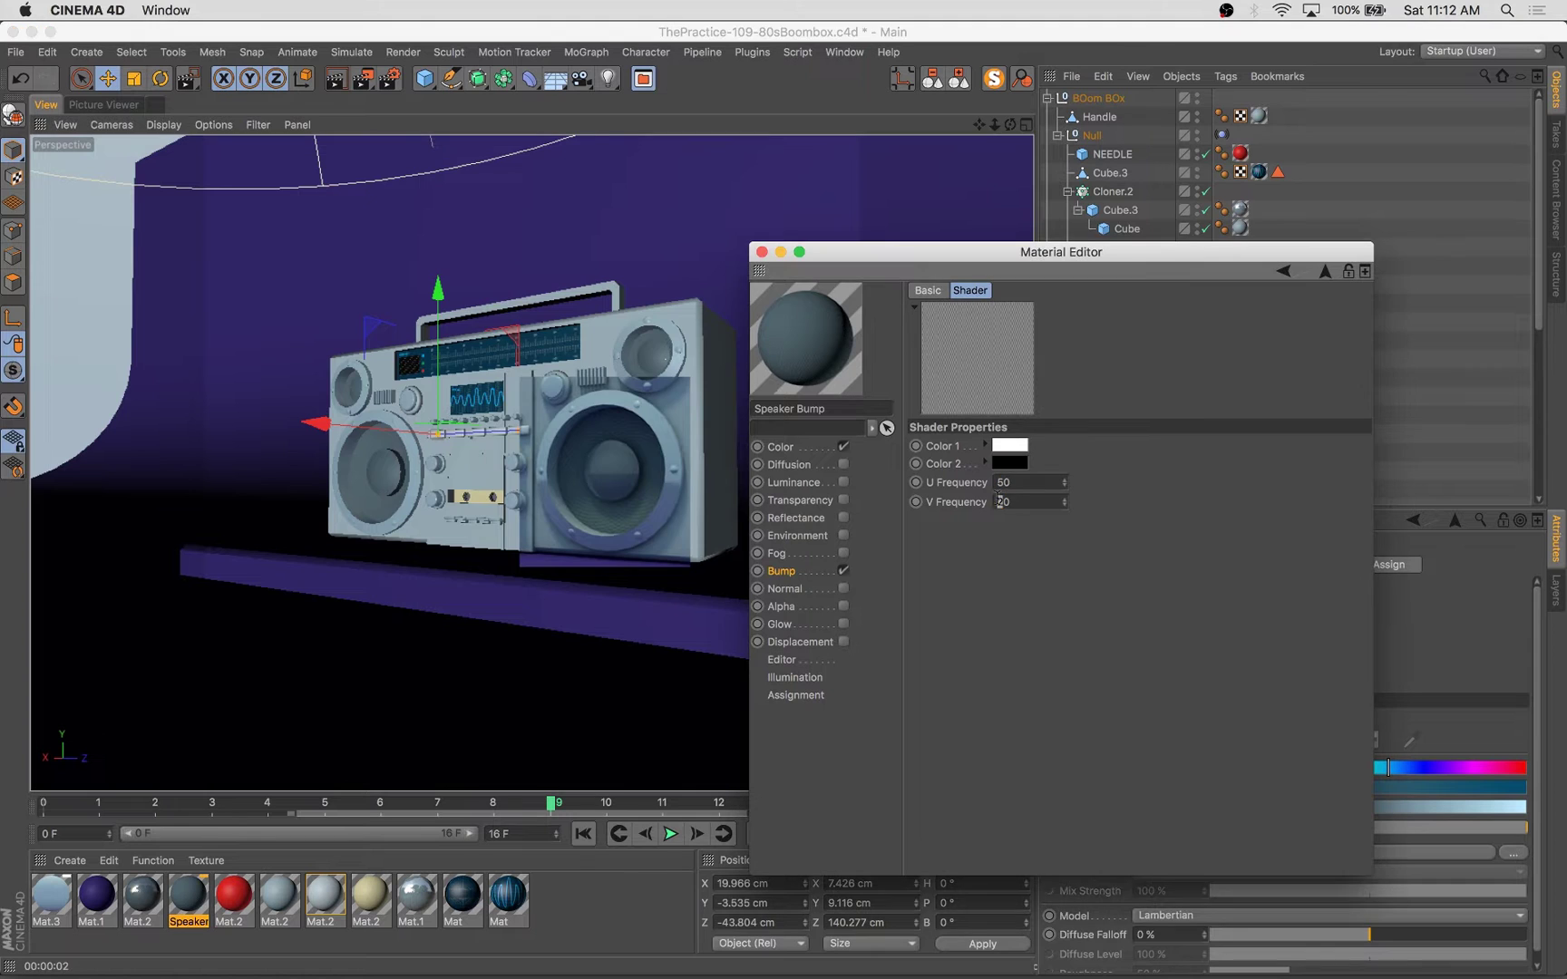
drag(504, 377, 694, 579)
Step: Set the Speaker Bump checkerboard to U Frequency 30 and V Frequency 15, save the project and close the editor
double_click(1004, 483)
text(4)
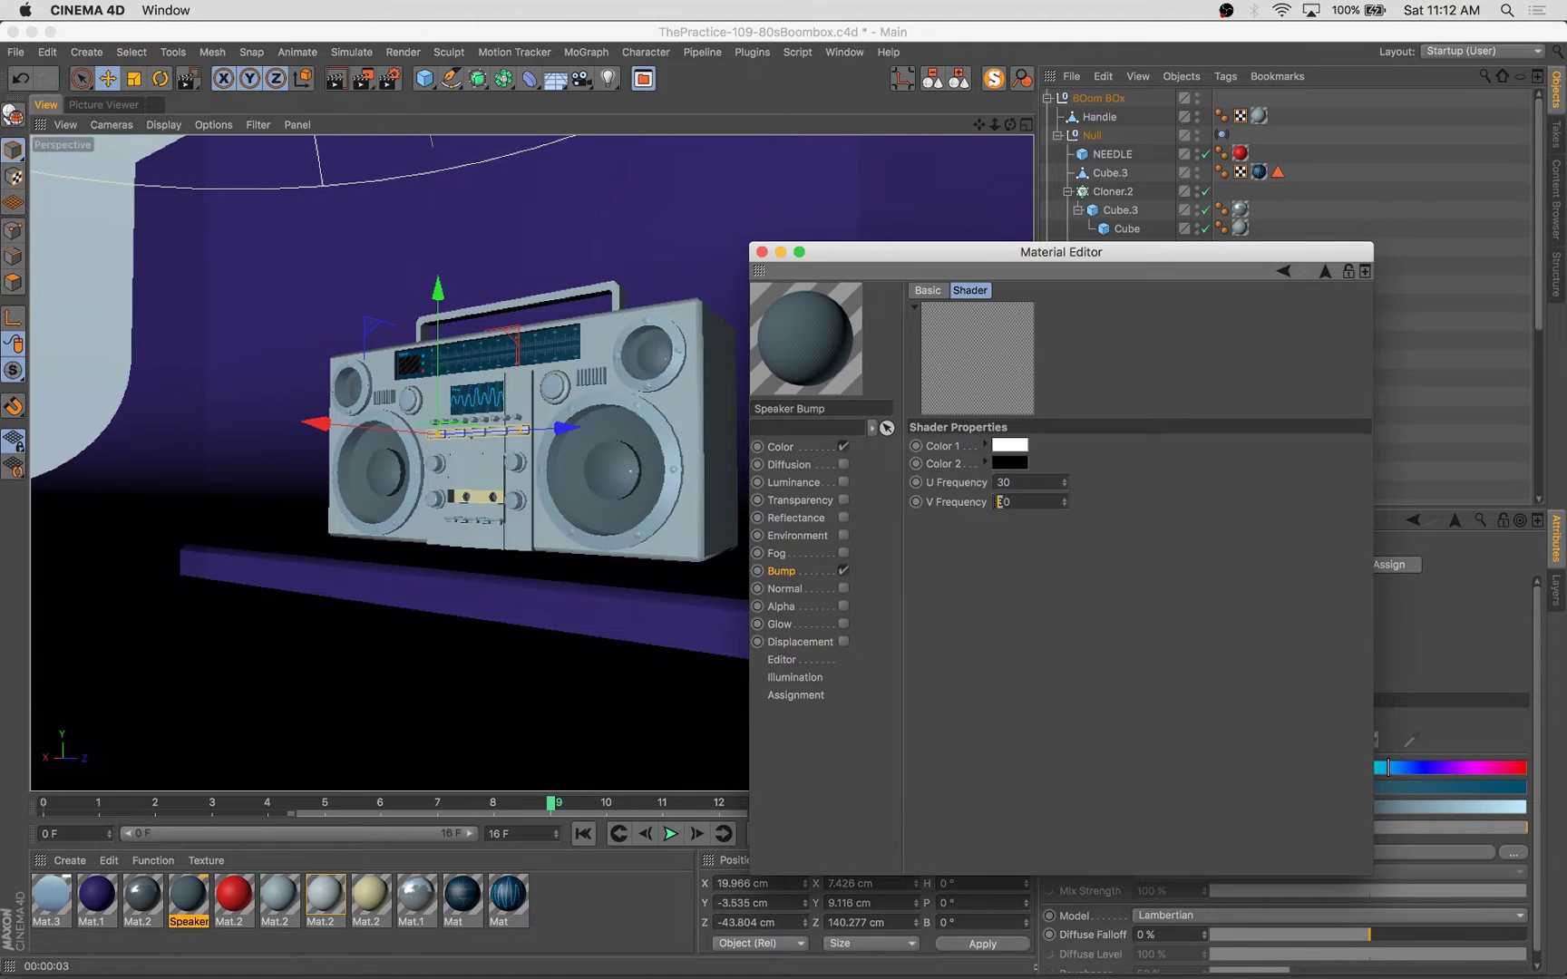
double_click(998, 502)
text(15)
key(Return)
click(526, 392)
click(985, 479)
key(super+s)
key(super+w)
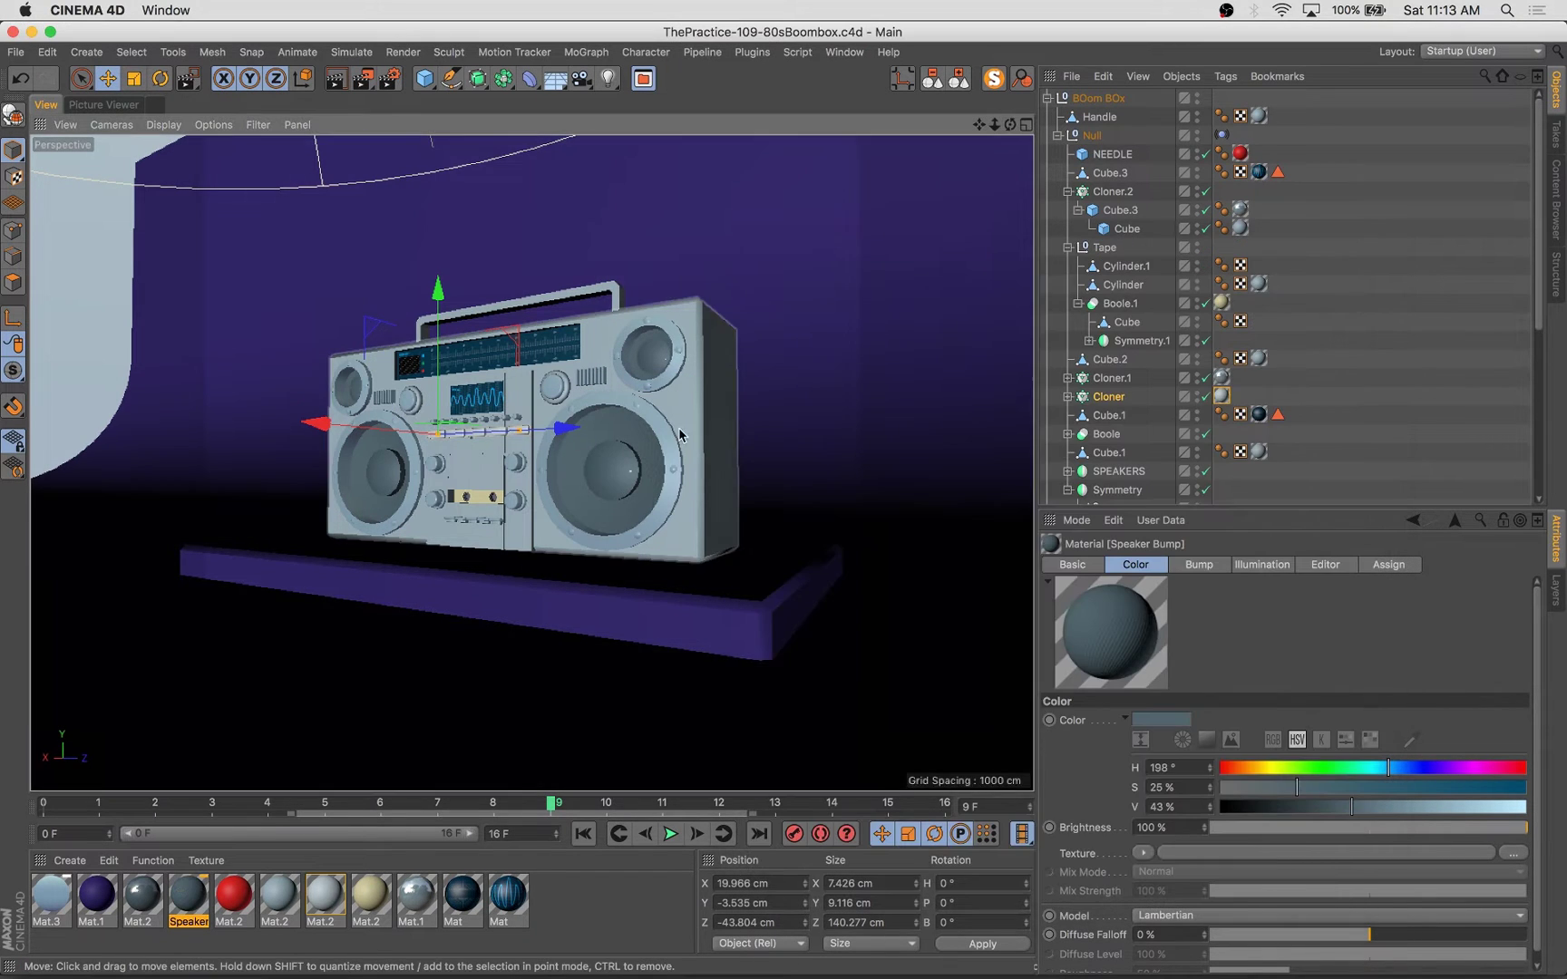
Step: Render all 17 frames to the Picture Viewer as a quick preview and return to the viewport
key(shift+r)
click(916, 339)
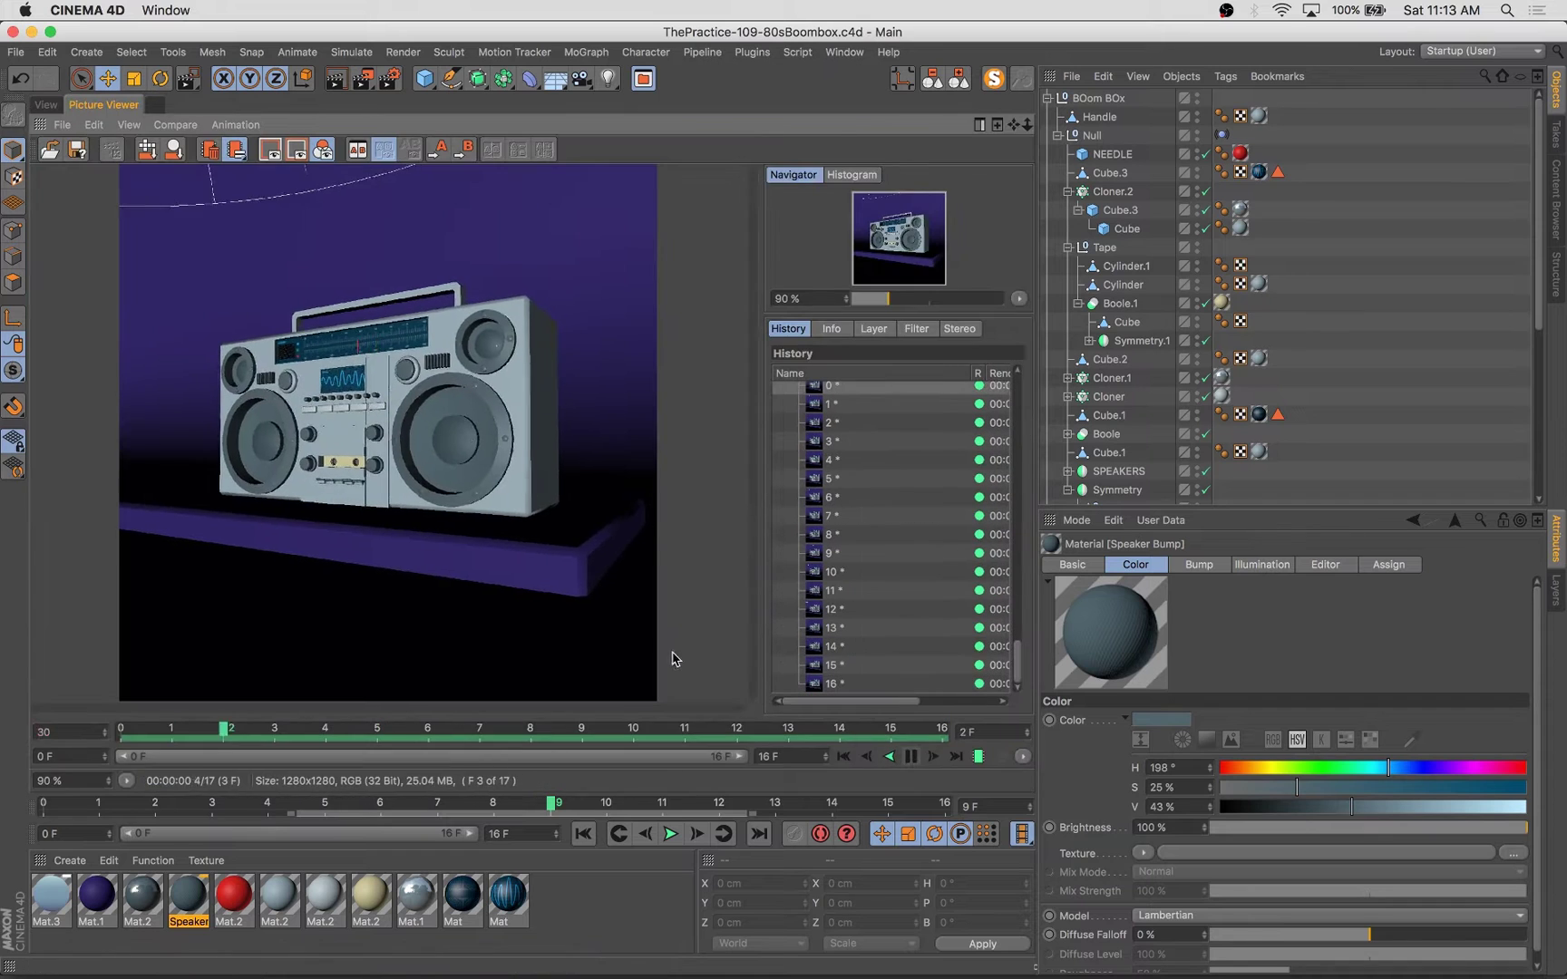
click(46, 104)
Step: Undo the last adjustments around the stage, play the animation and start a Picture Viewer render
click(792, 613)
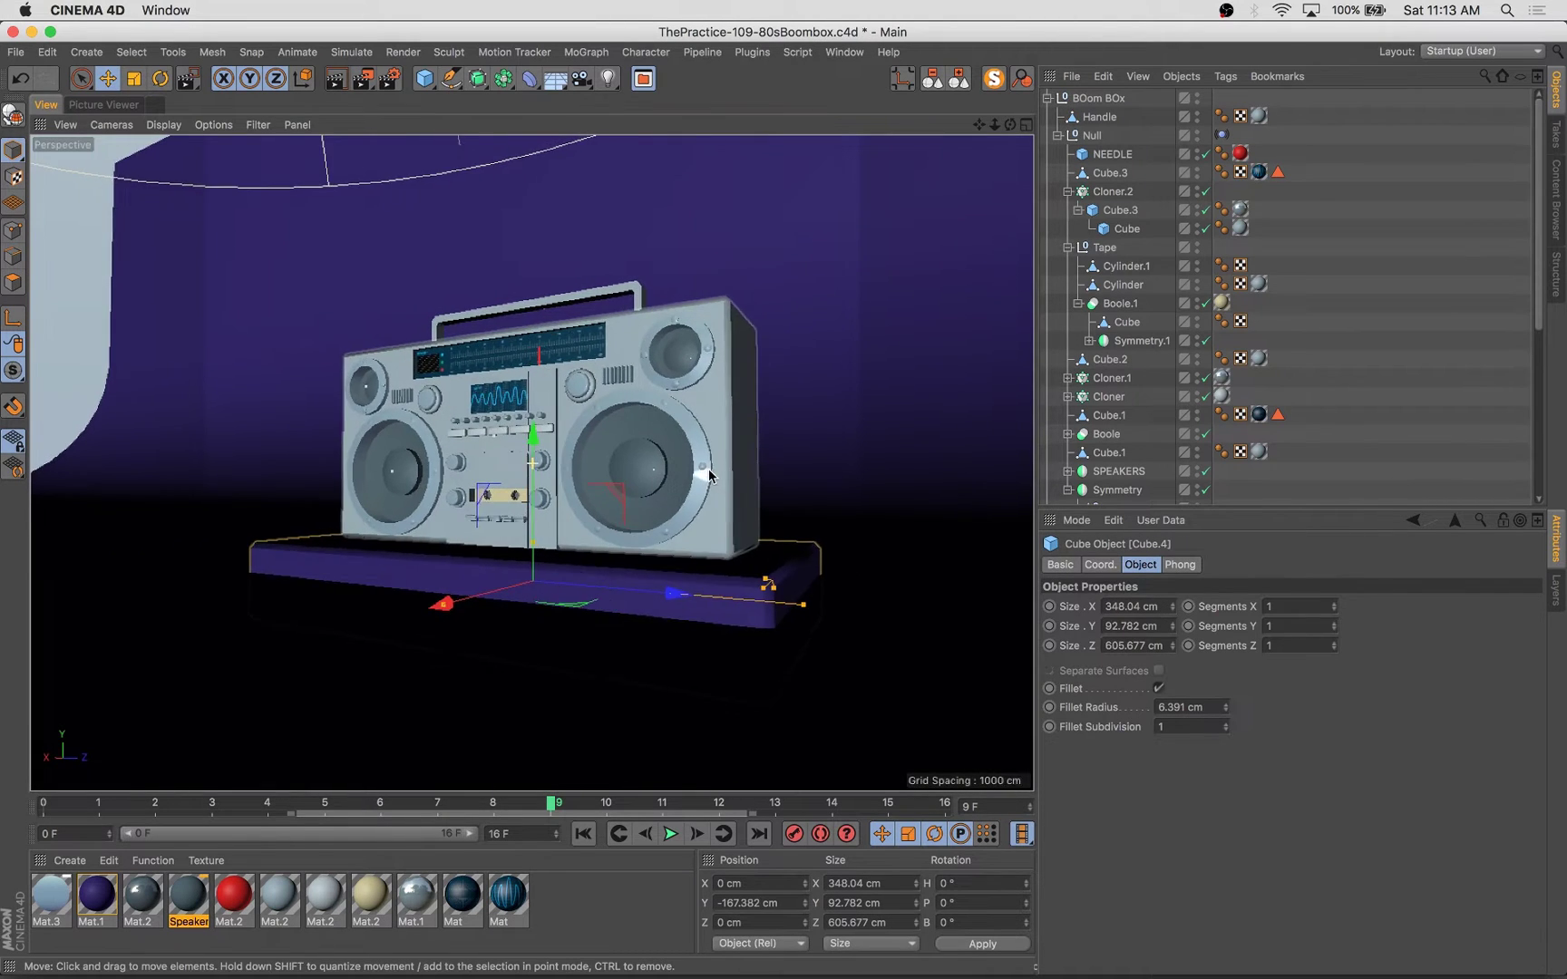
key(super+z)
key(F8)
key(super+z)
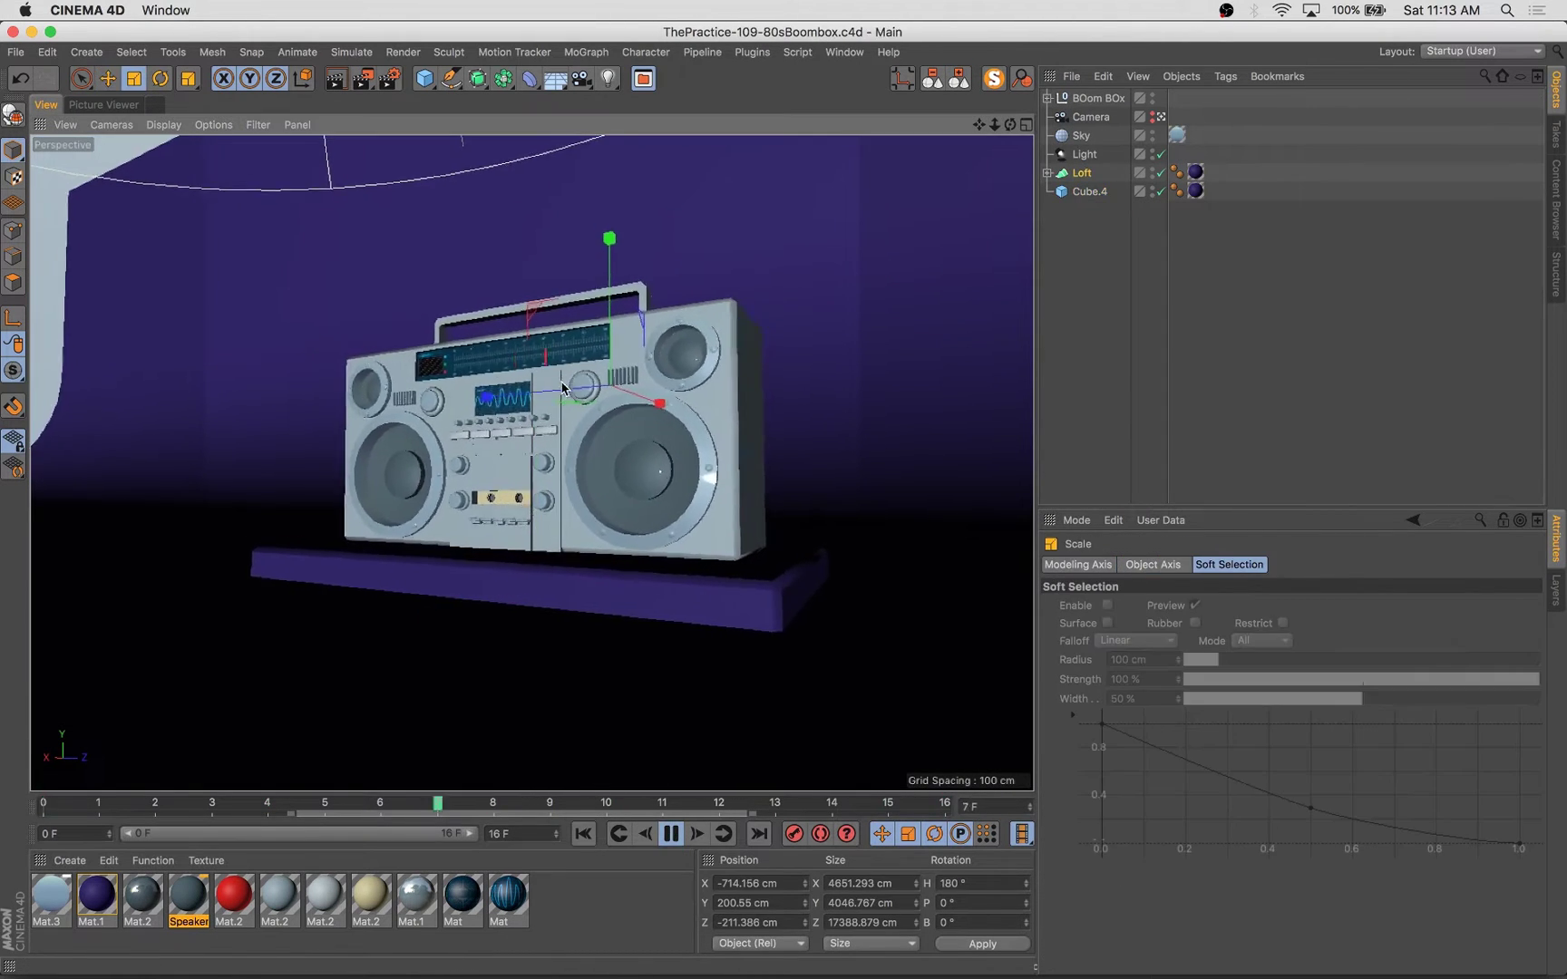
click(363, 80)
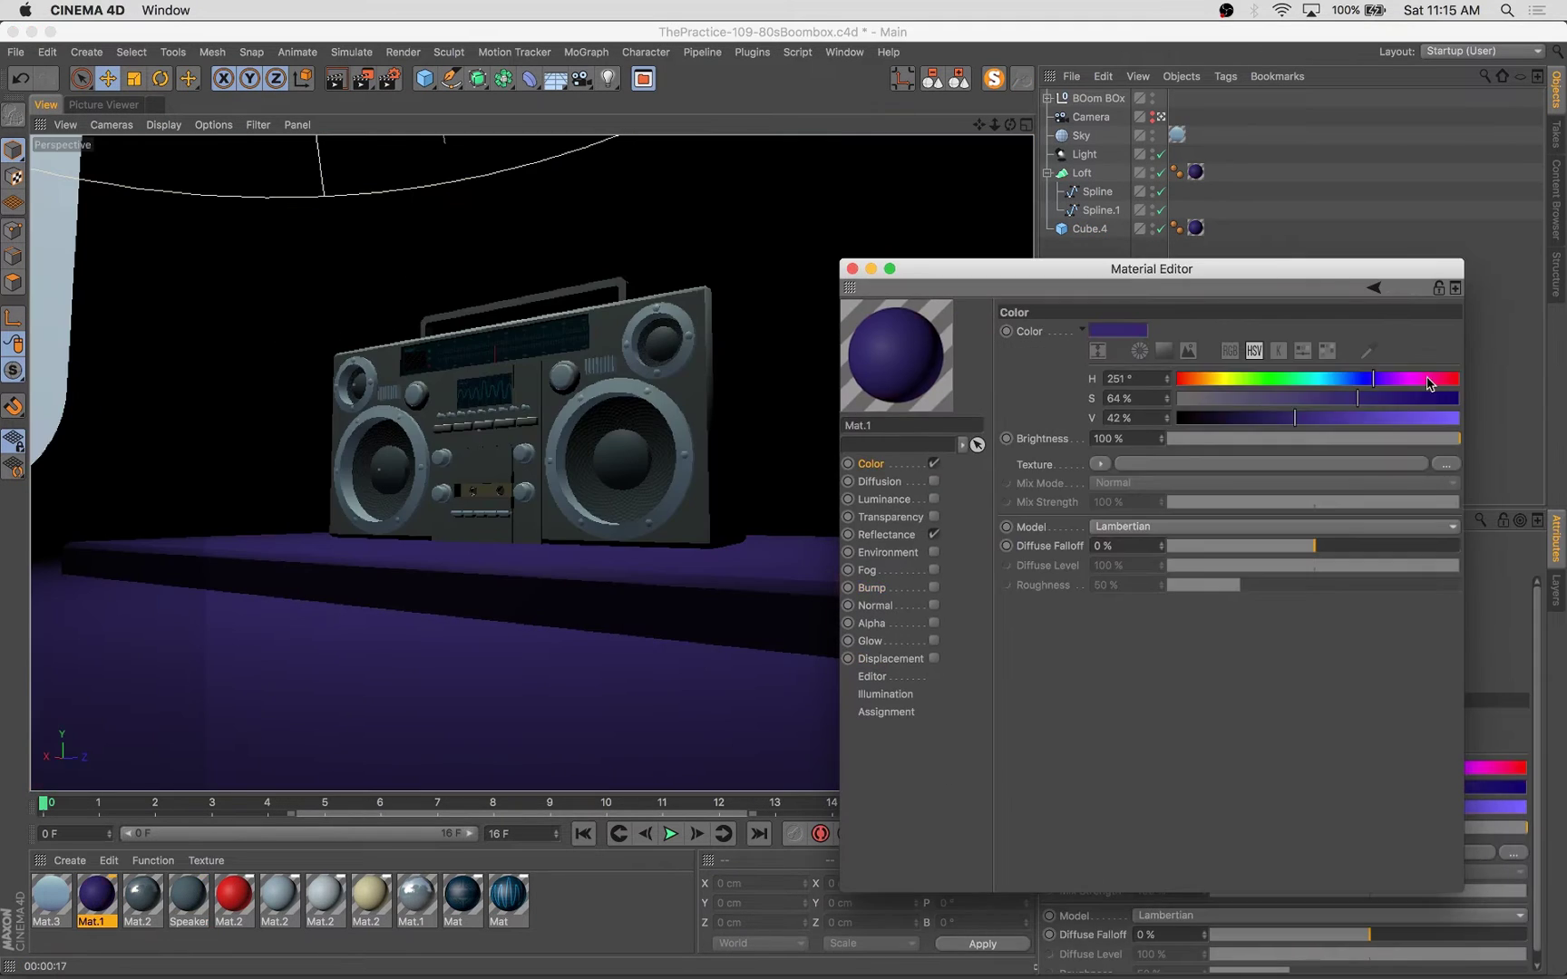
Step: Recolour the purple backdrop and platform material Mat.1 to magenta with H 320°, S 61% and V 60%
drag(1429, 384, 1420, 379)
drag(1305, 418, 1345, 418)
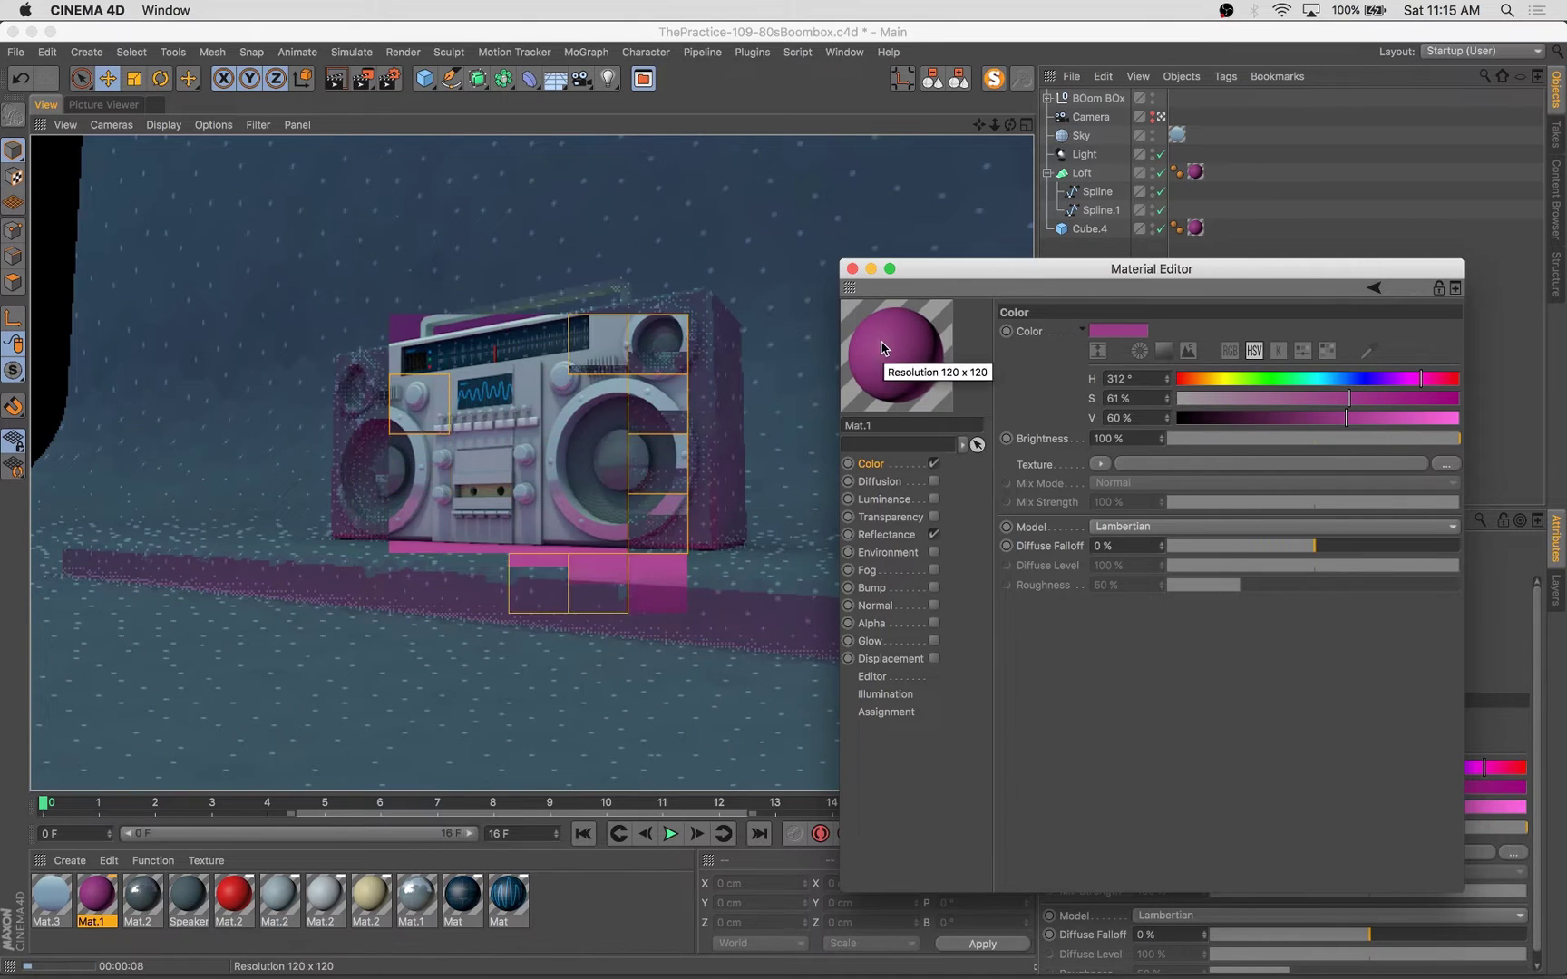
drag(1421, 378, 1427, 379)
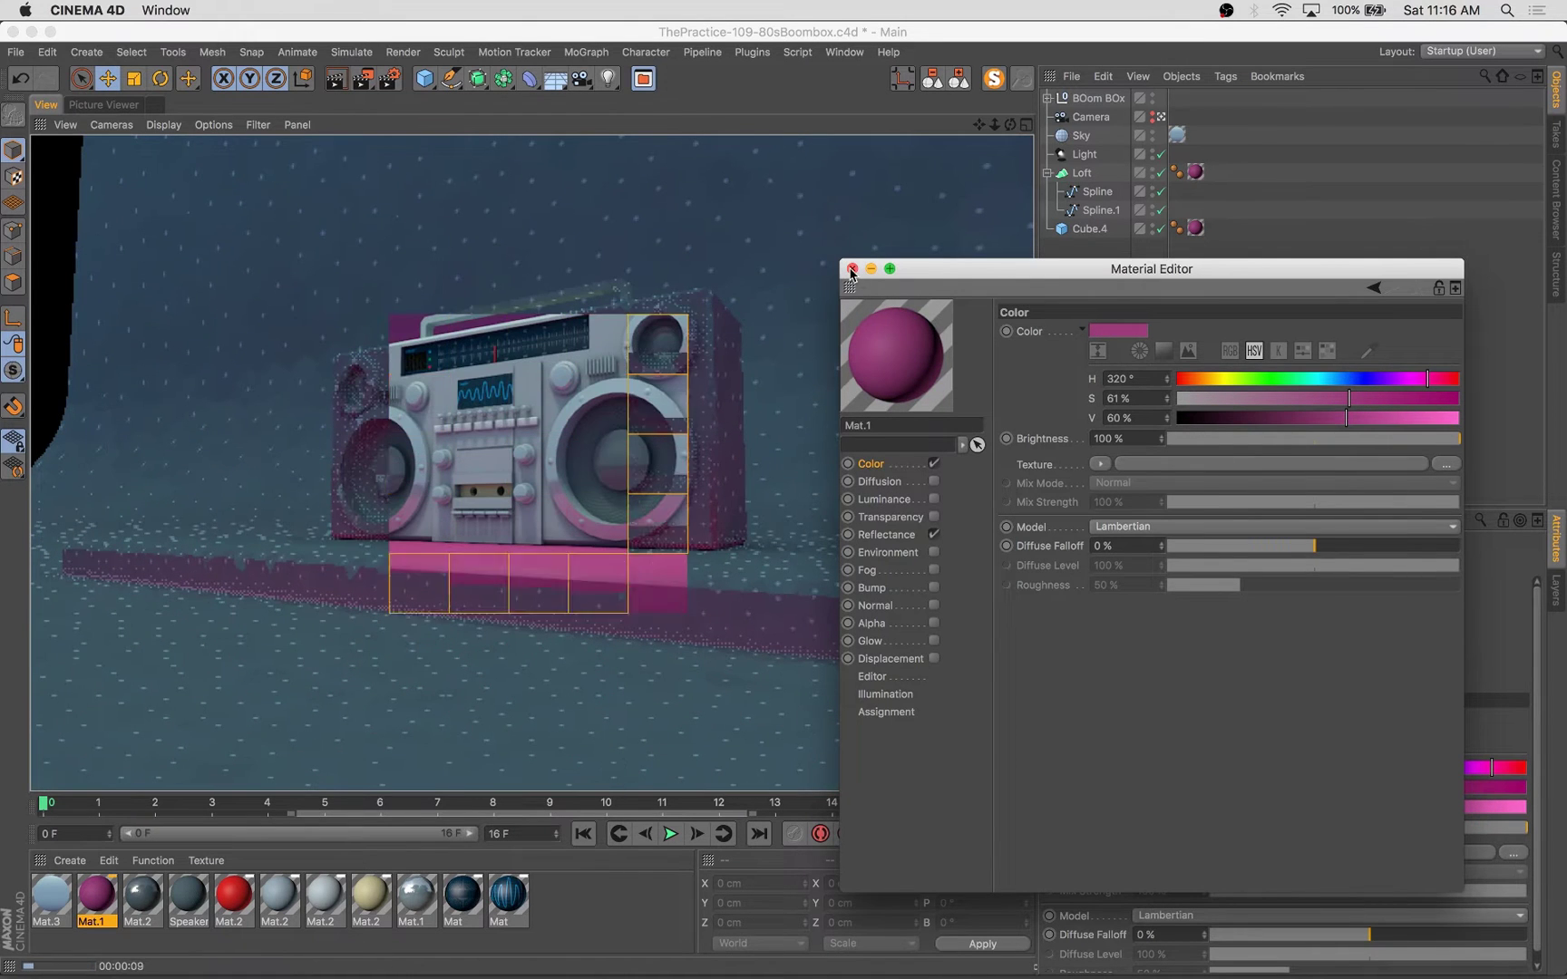
click(851, 269)
Step: Change the renderer in the render settings and render frames 0 to 16 to the Picture Viewer
click(388, 78)
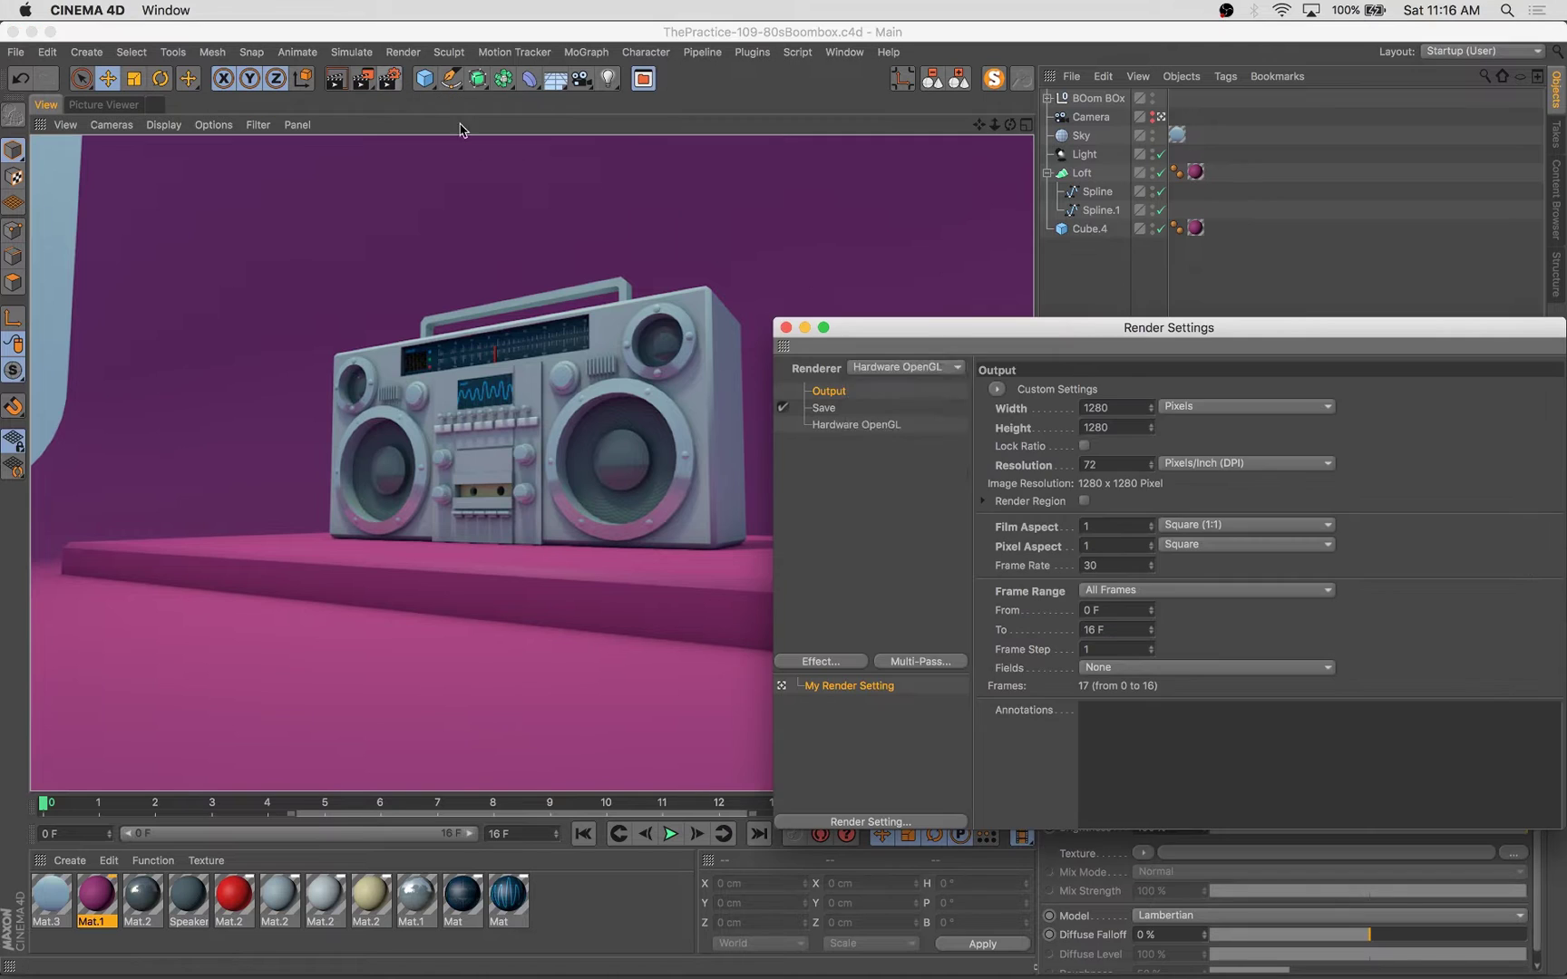
click(924, 405)
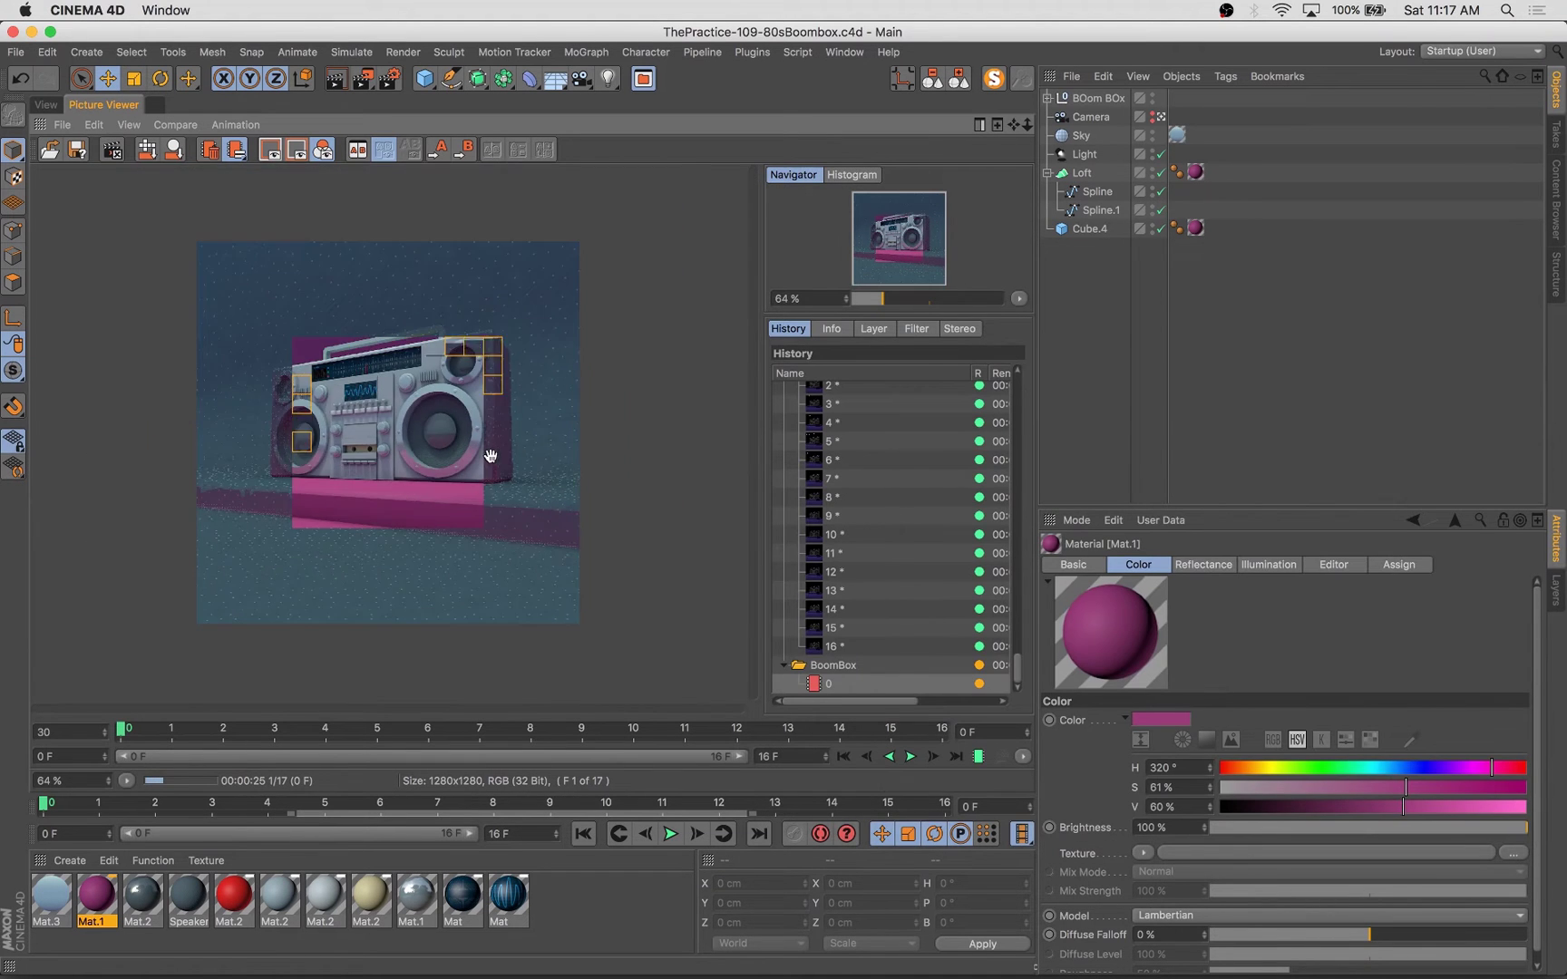
scroll(405, 469, up, 3)
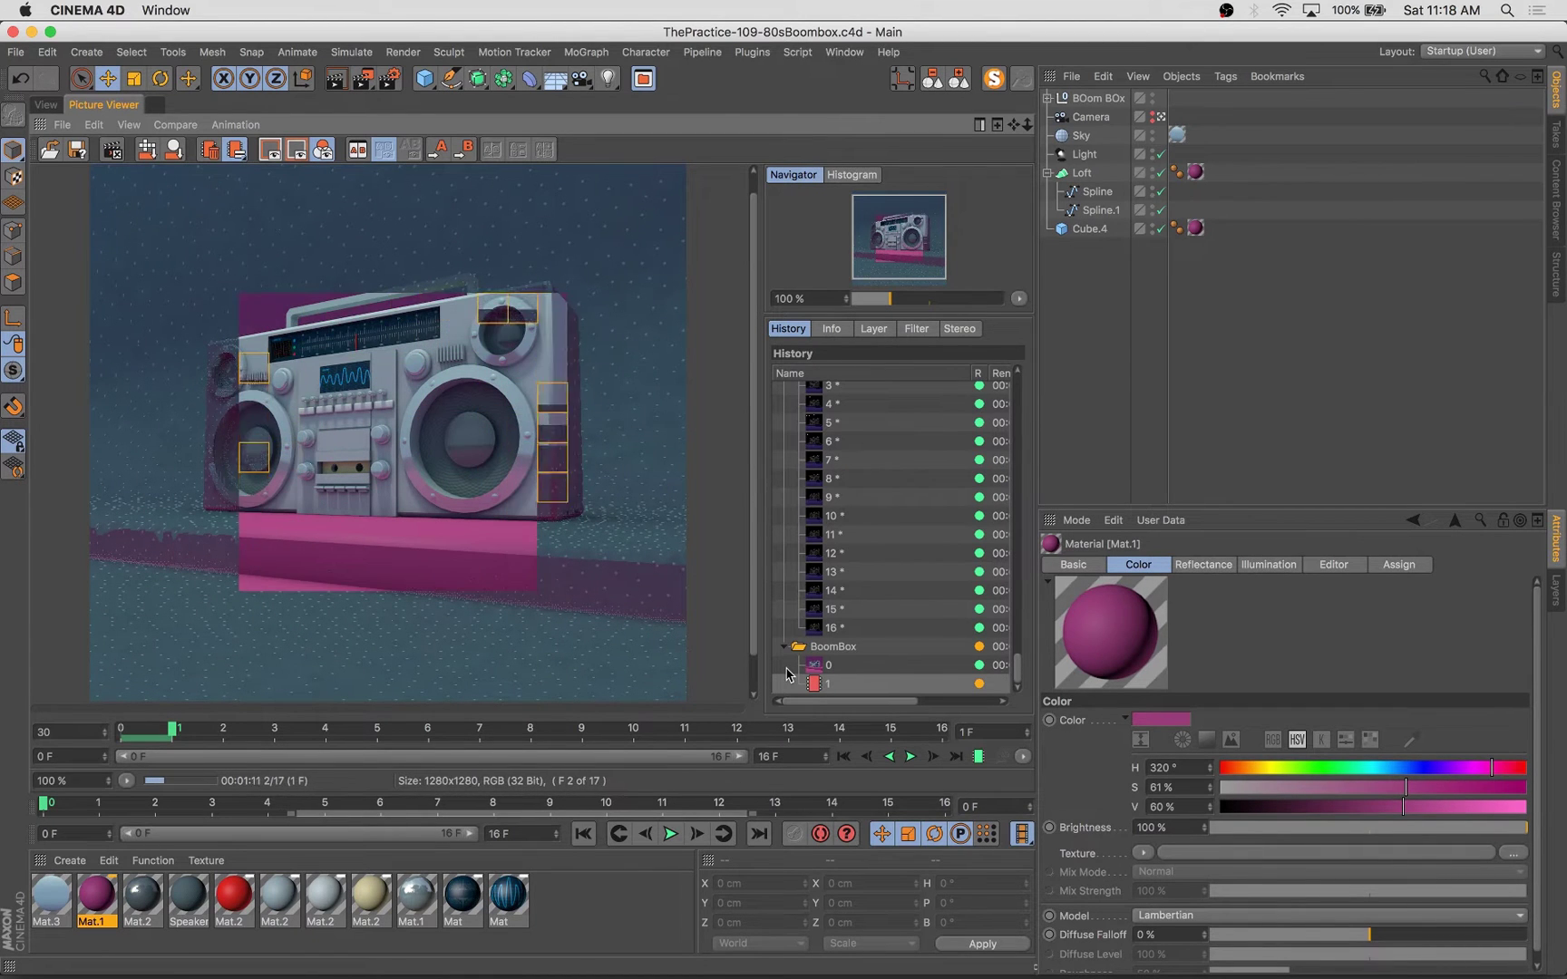
Step: Inspect the first rendered frames, 0 and 1, up close in the Picture Viewer
scroll(299, 335, down, 1)
scroll(264, 319, up, 3)
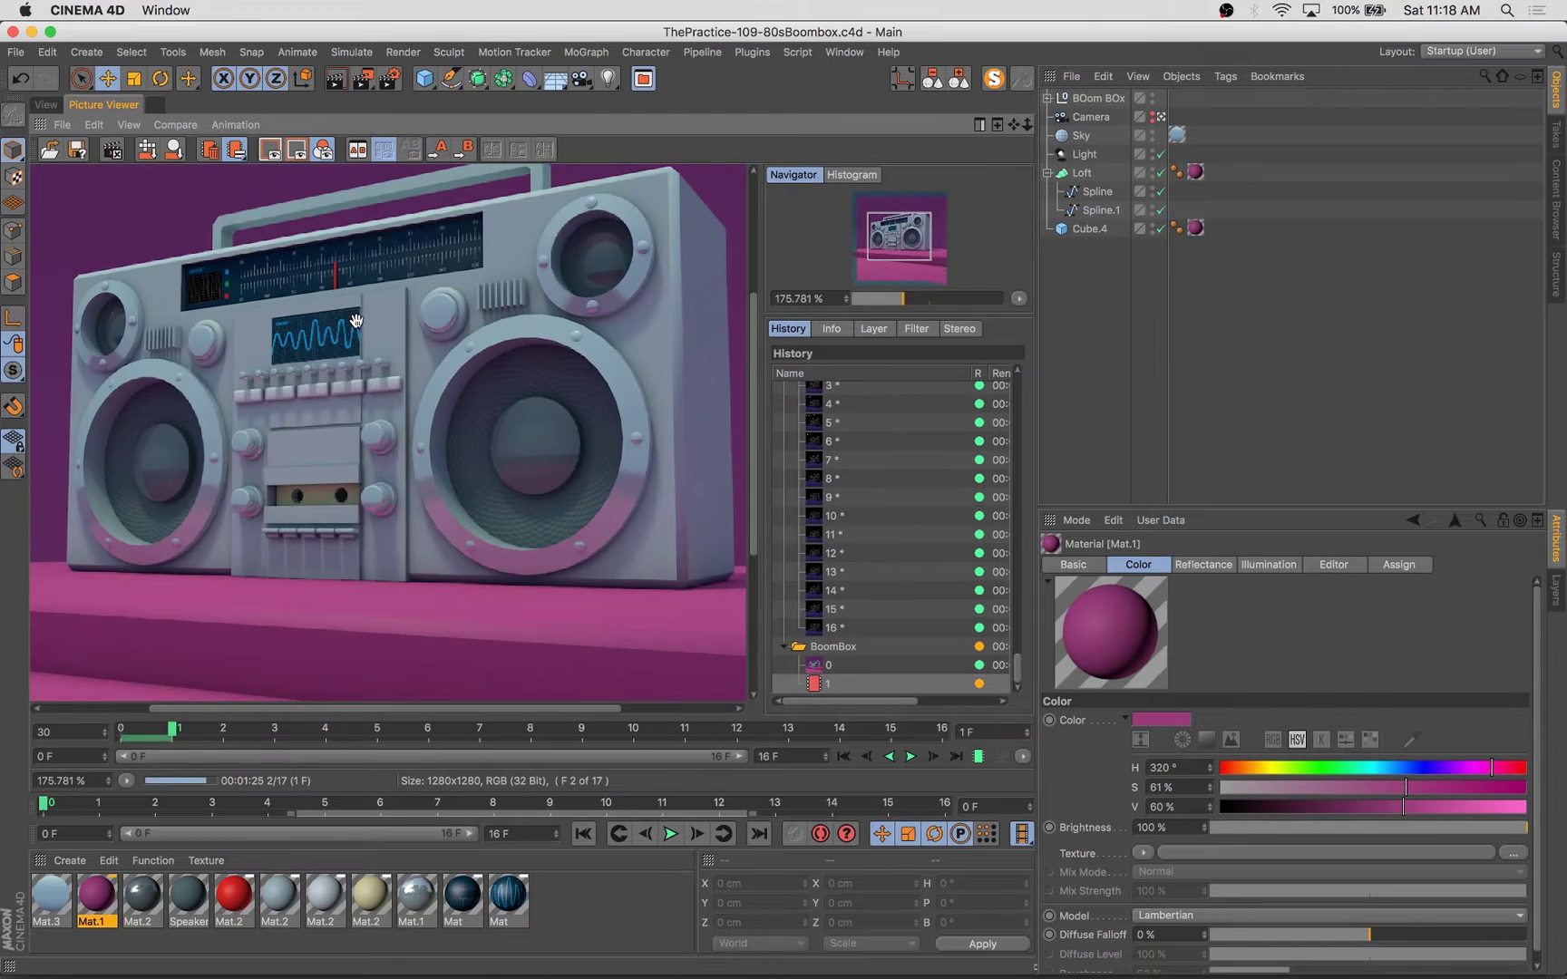
click(845, 648)
click(850, 665)
scroll(415, 581, down, 2)
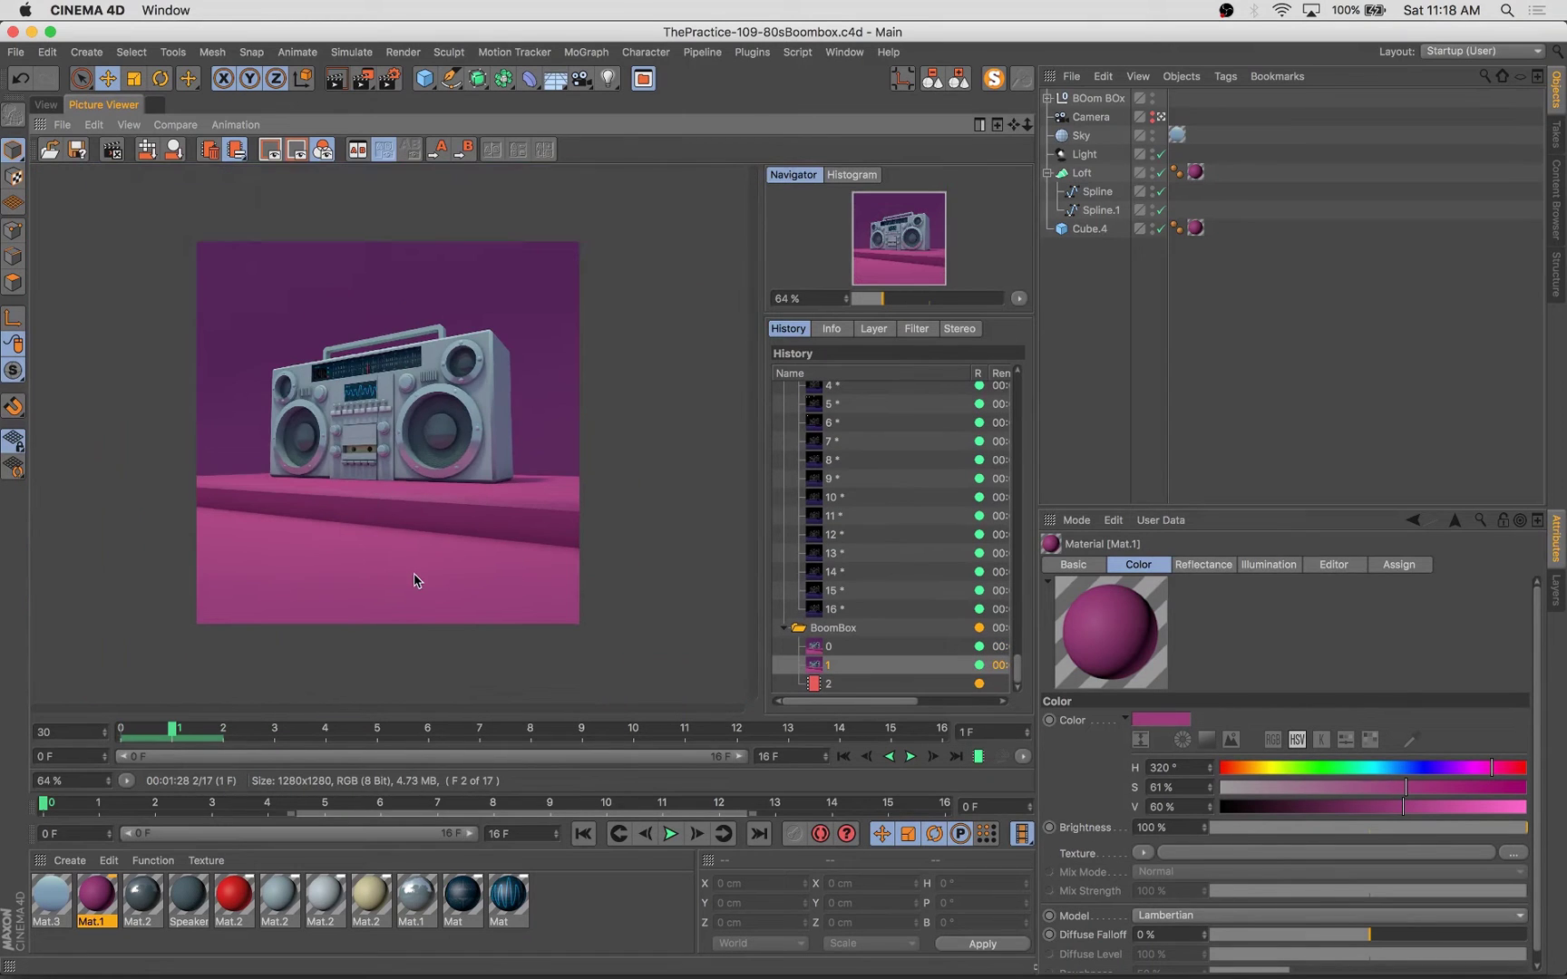
Step: Stop the render, return to the viewport and isolate the boombox body part Cube.1 to work on its polygons around the cassette recess
click(44, 105)
click(426, 362)
click(103, 105)
click(112, 149)
click(40, 105)
click(1086, 117)
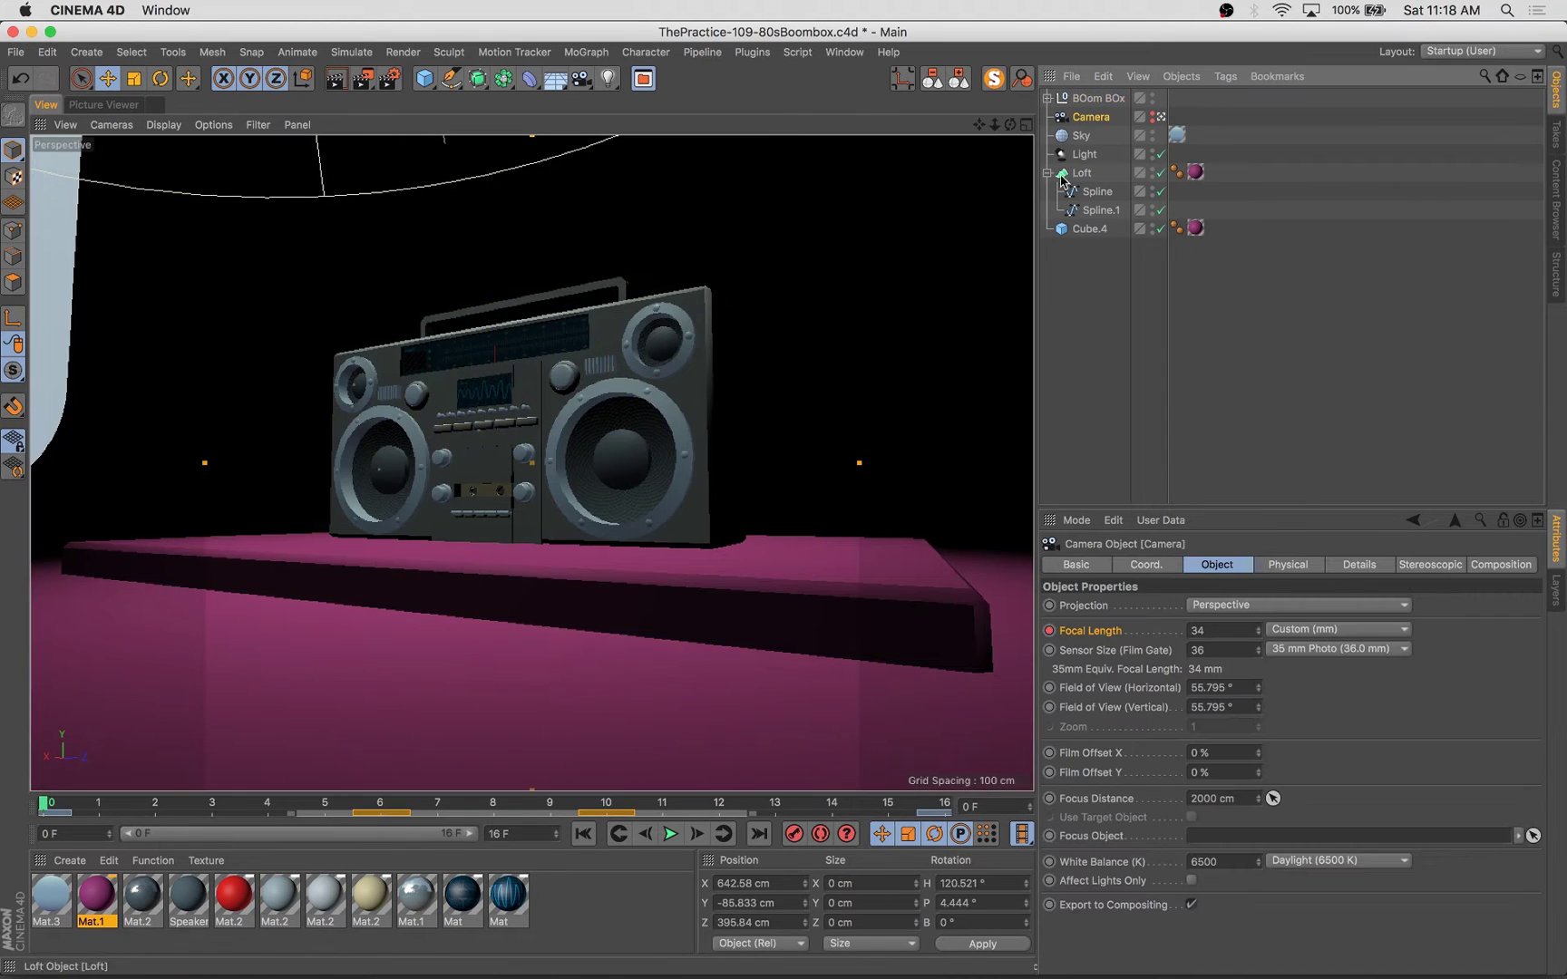
click(164, 124)
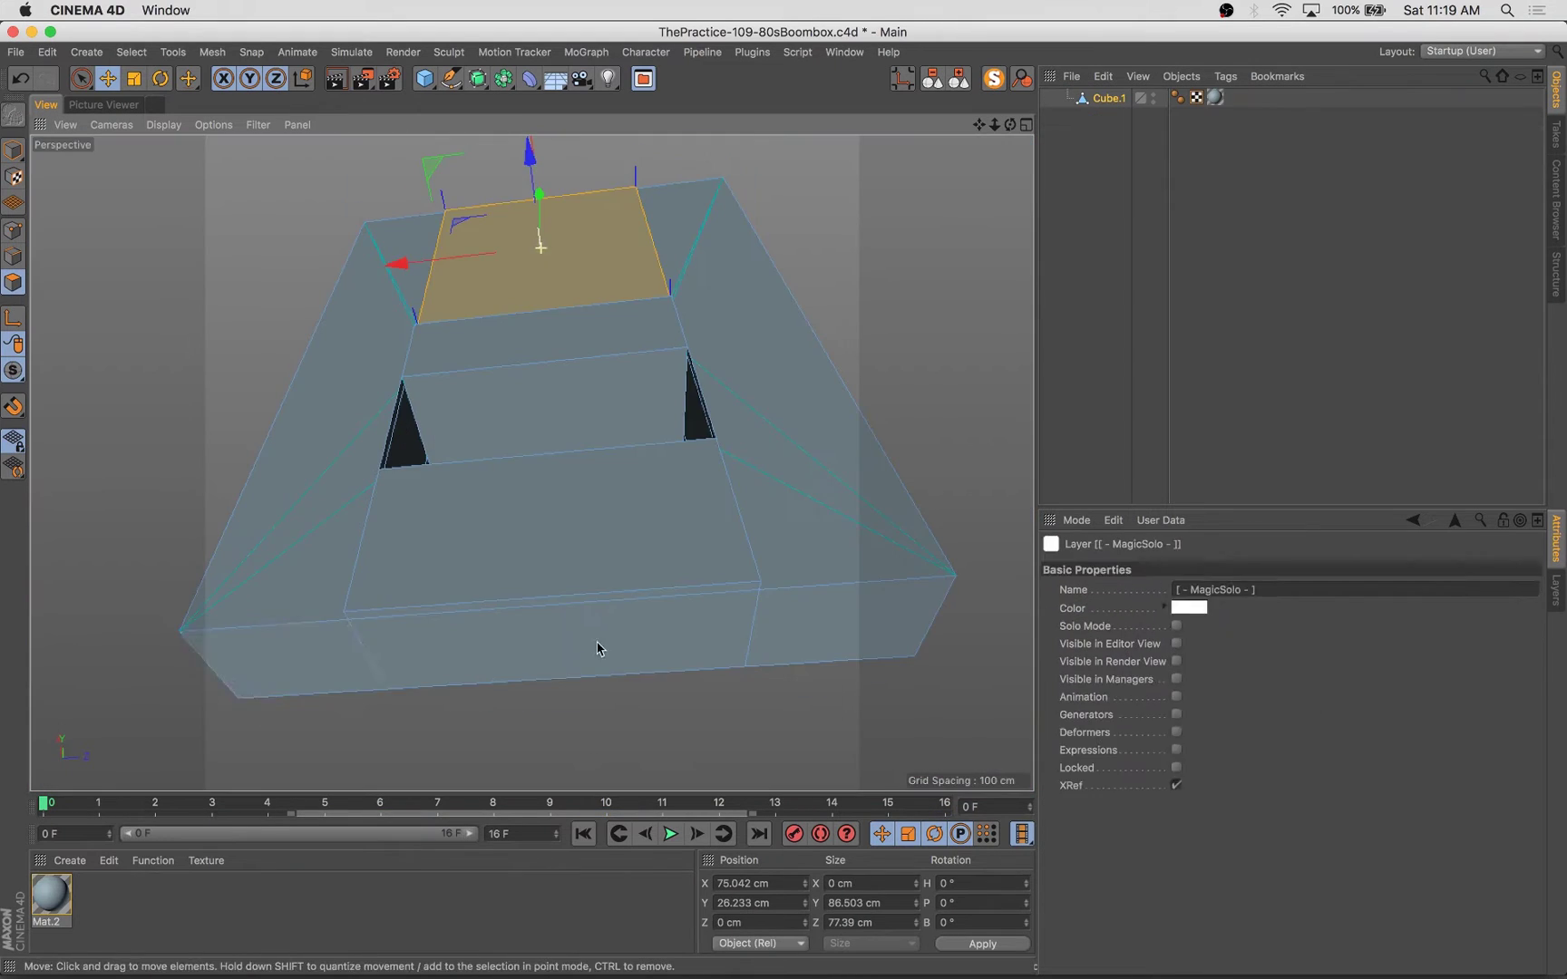
click(745, 601)
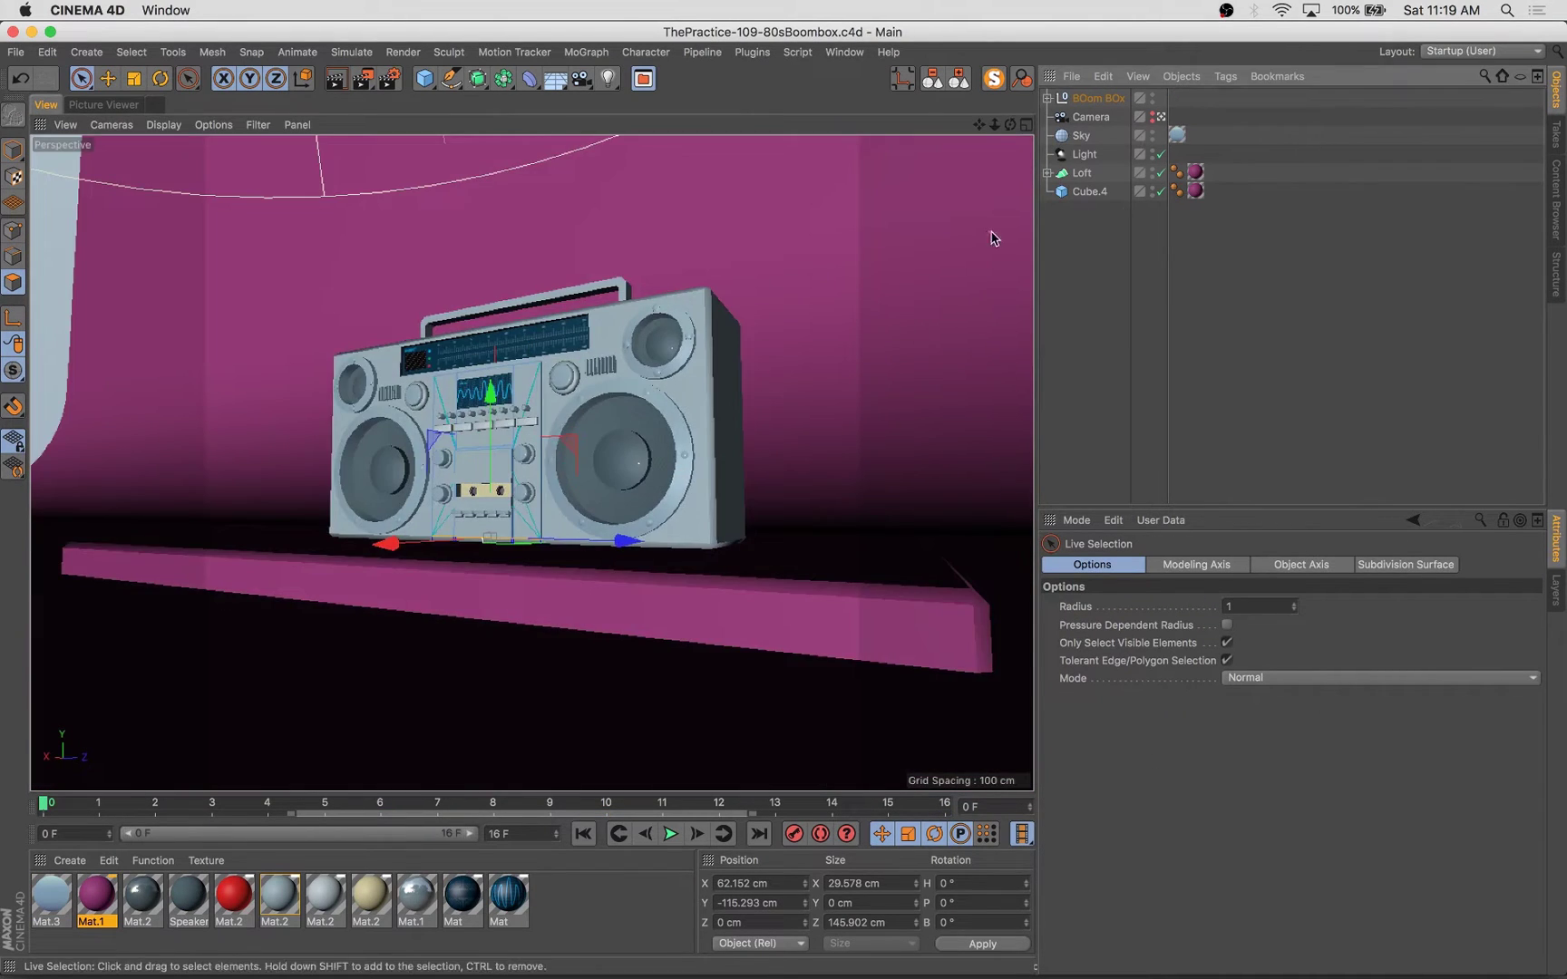
Step: Raise the Loft backdrop slightly in model mode and render the frames to the Picture Viewer again
mouse_move(906, 272)
alt+mouse_down()
mouse_move(970, 262)
mouse_move(910, 303)
alt+mouse_up()
click(13, 151)
click(1082, 172)
drag(596, 268, 596, 251)
key(super+r)
super+click(1081, 136)
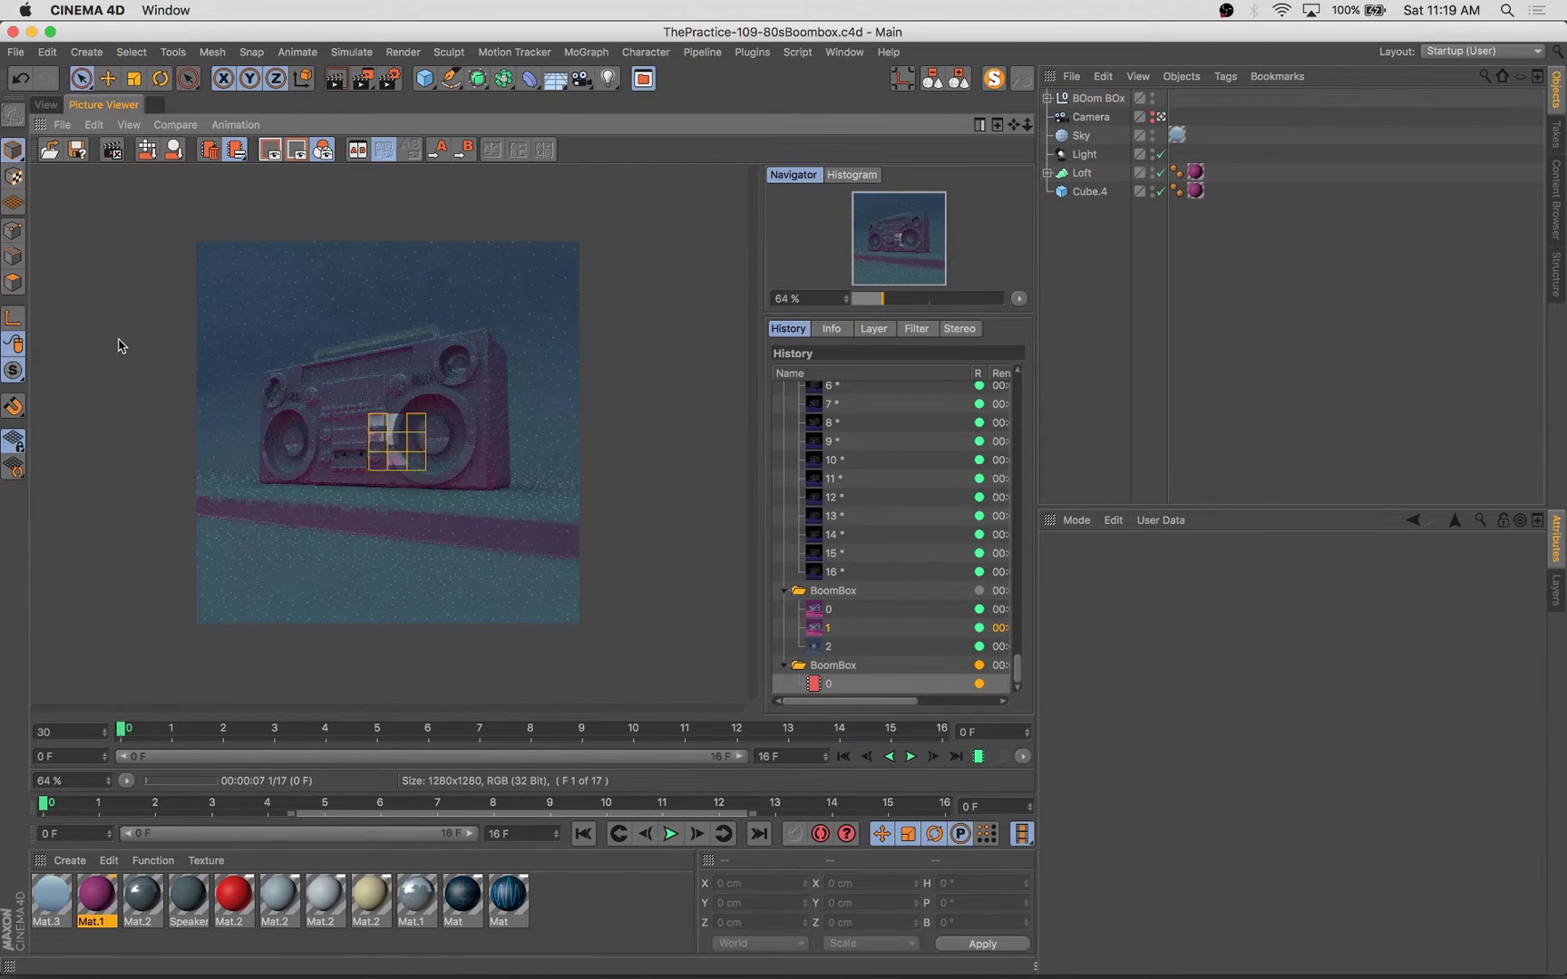
Step: Check the cassette in the render, assign the beige Mat.2 to Cylinder.1 of the tape and restart the render
scroll(322, 532, up, 6)
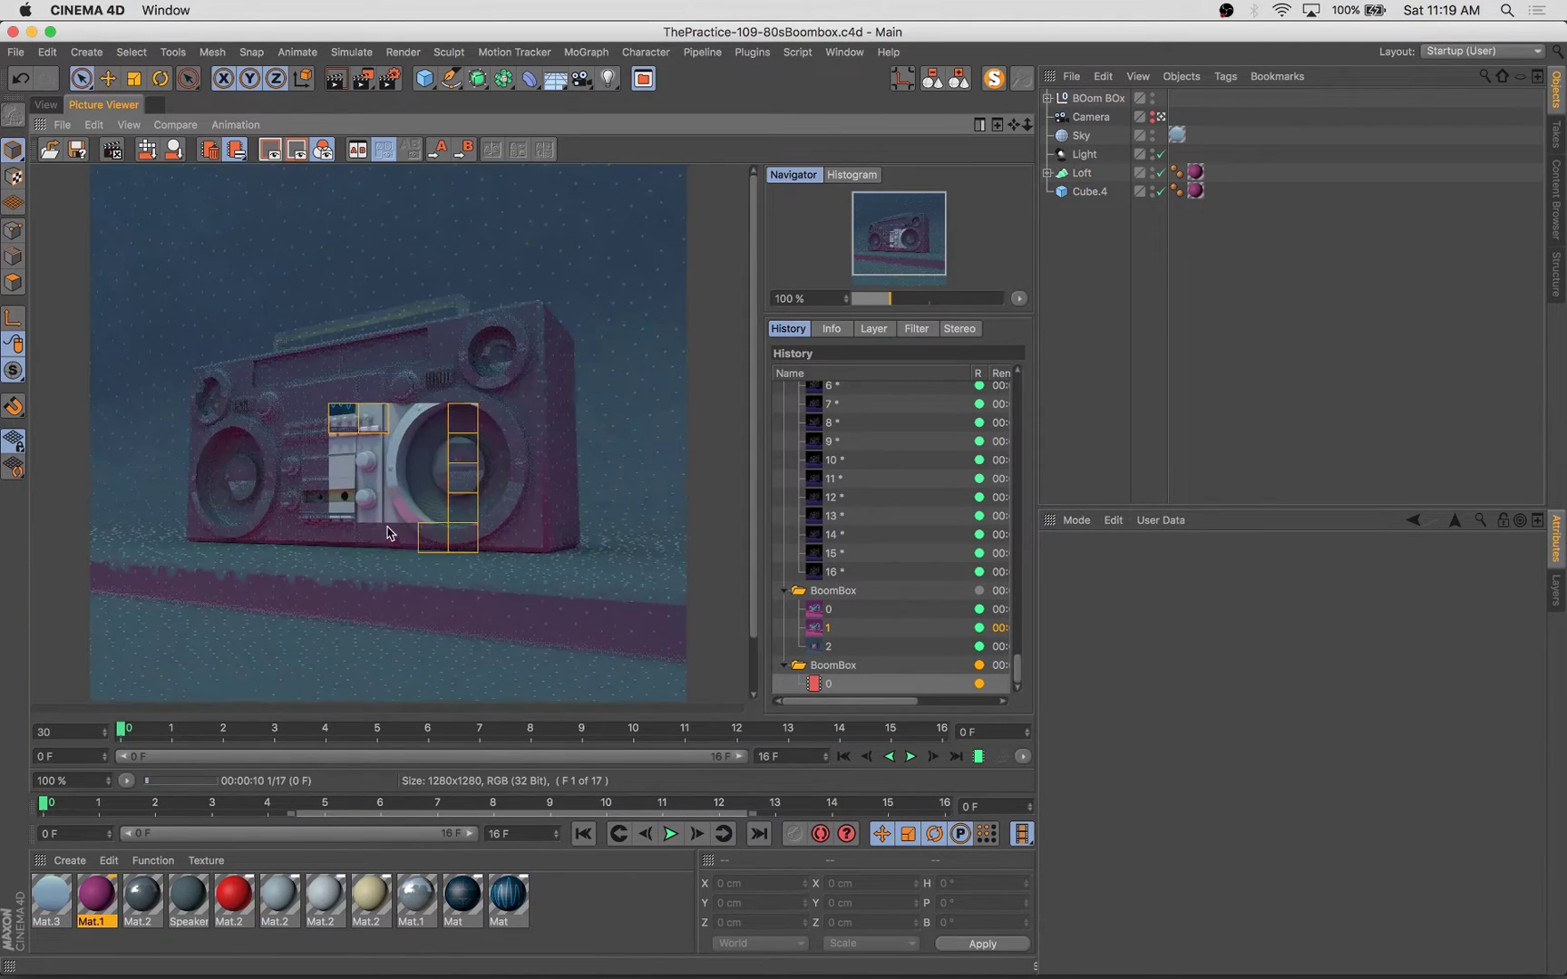
drag(371, 465, 366, 266)
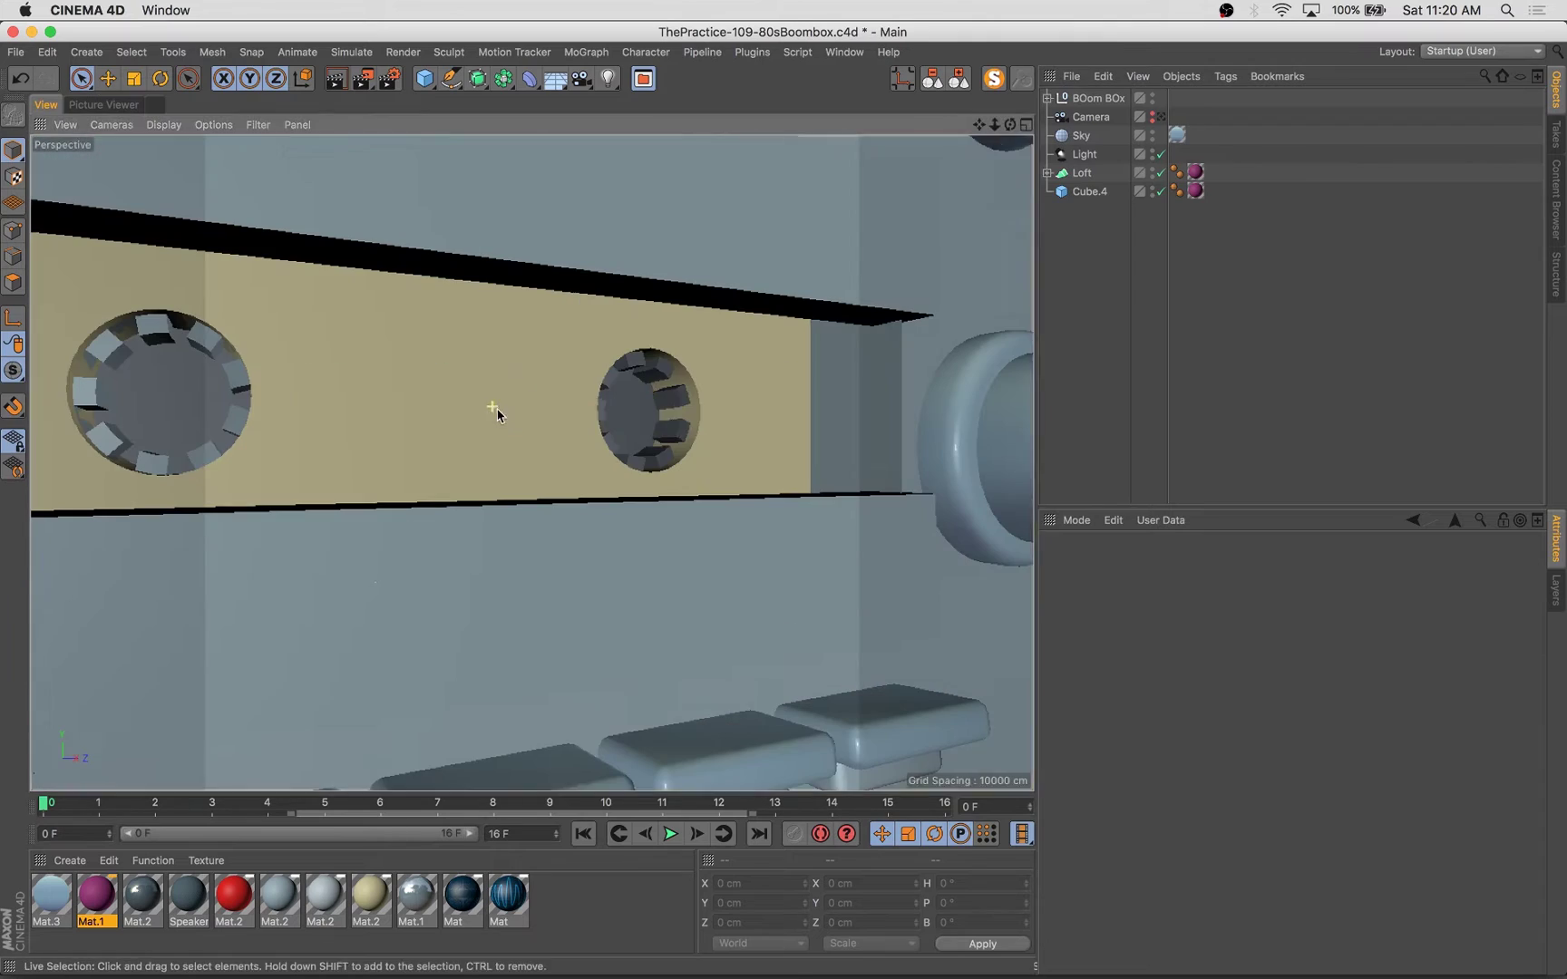
click(635, 413)
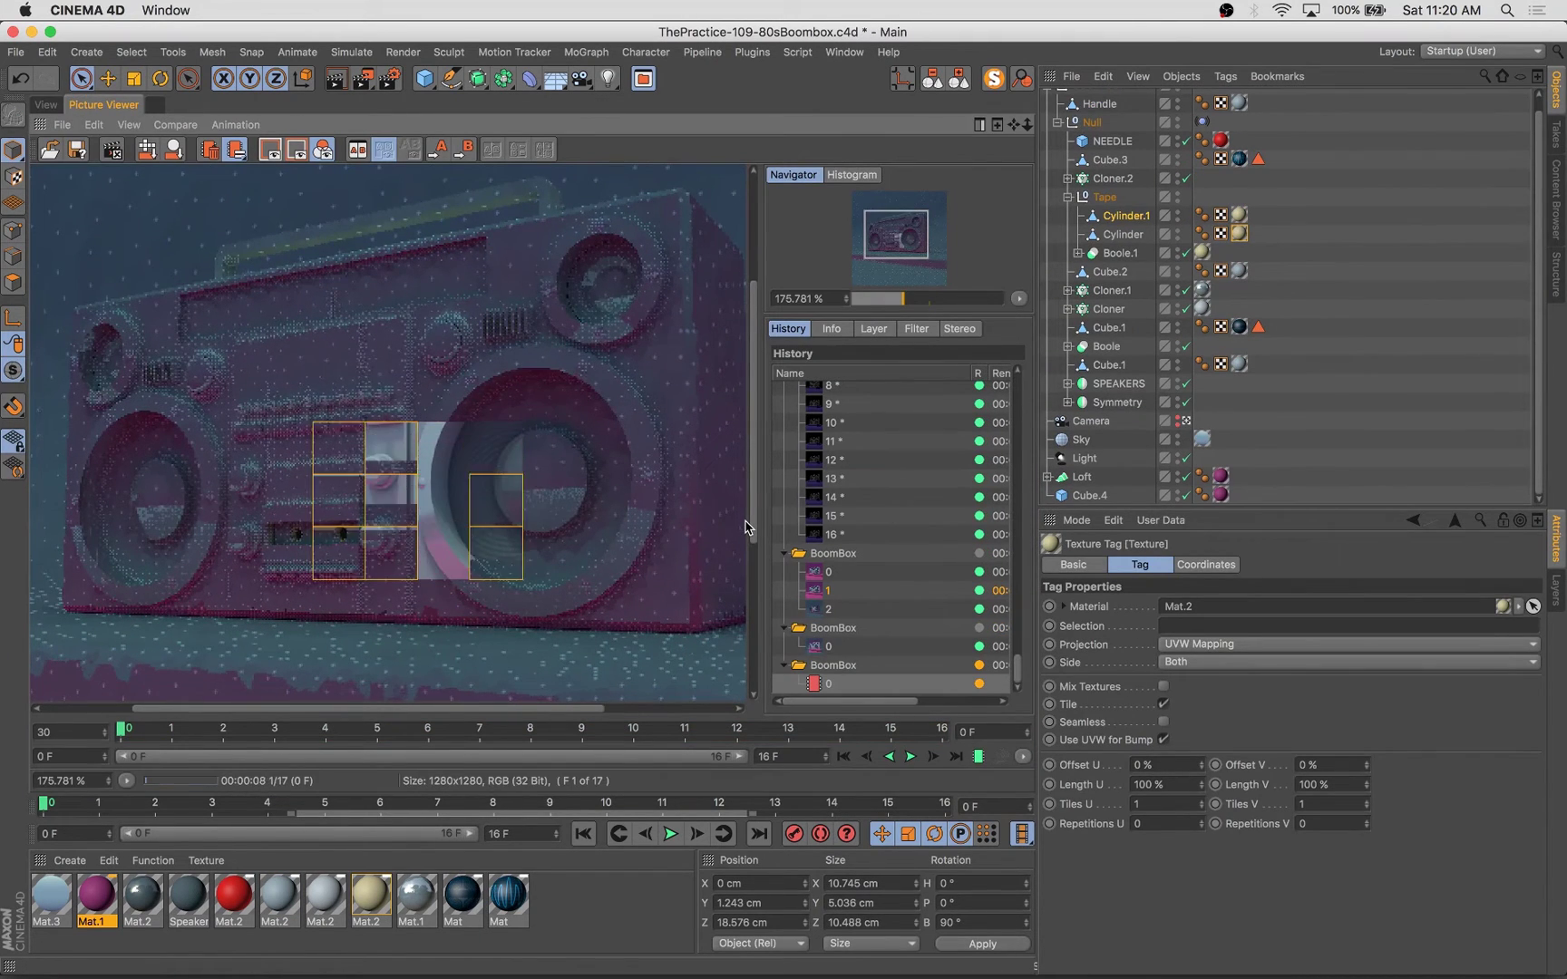
Step: Examine the boombox and backdrop in the Picture Viewer while the frames render through to frame 16
scroll(349, 423, down, 4)
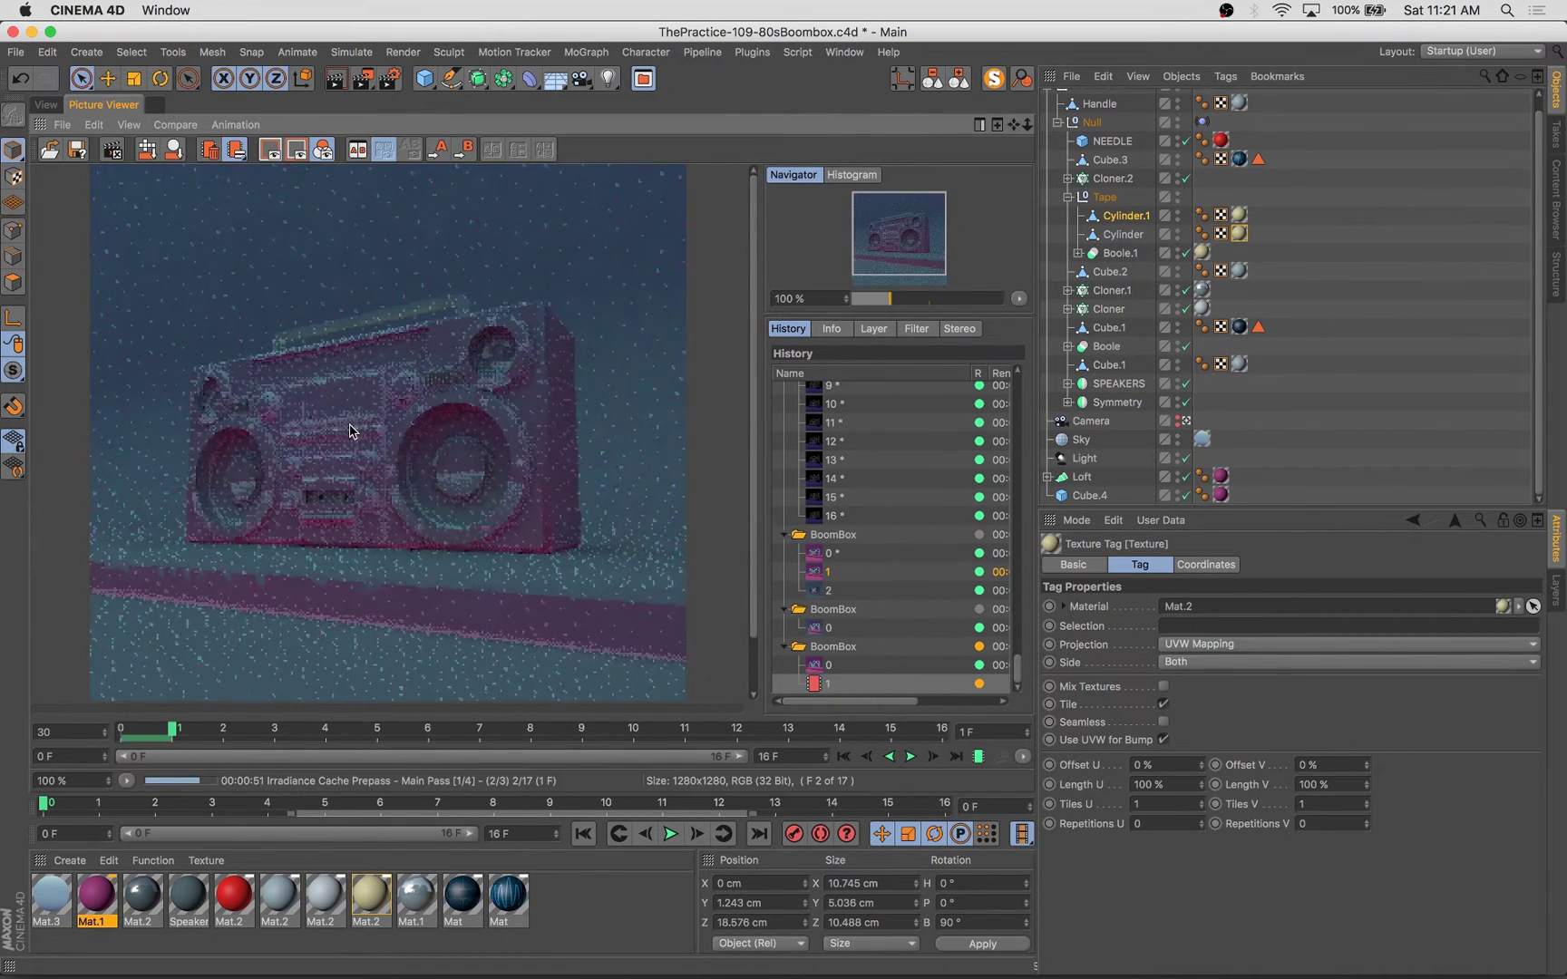
drag(852, 701, 819, 709)
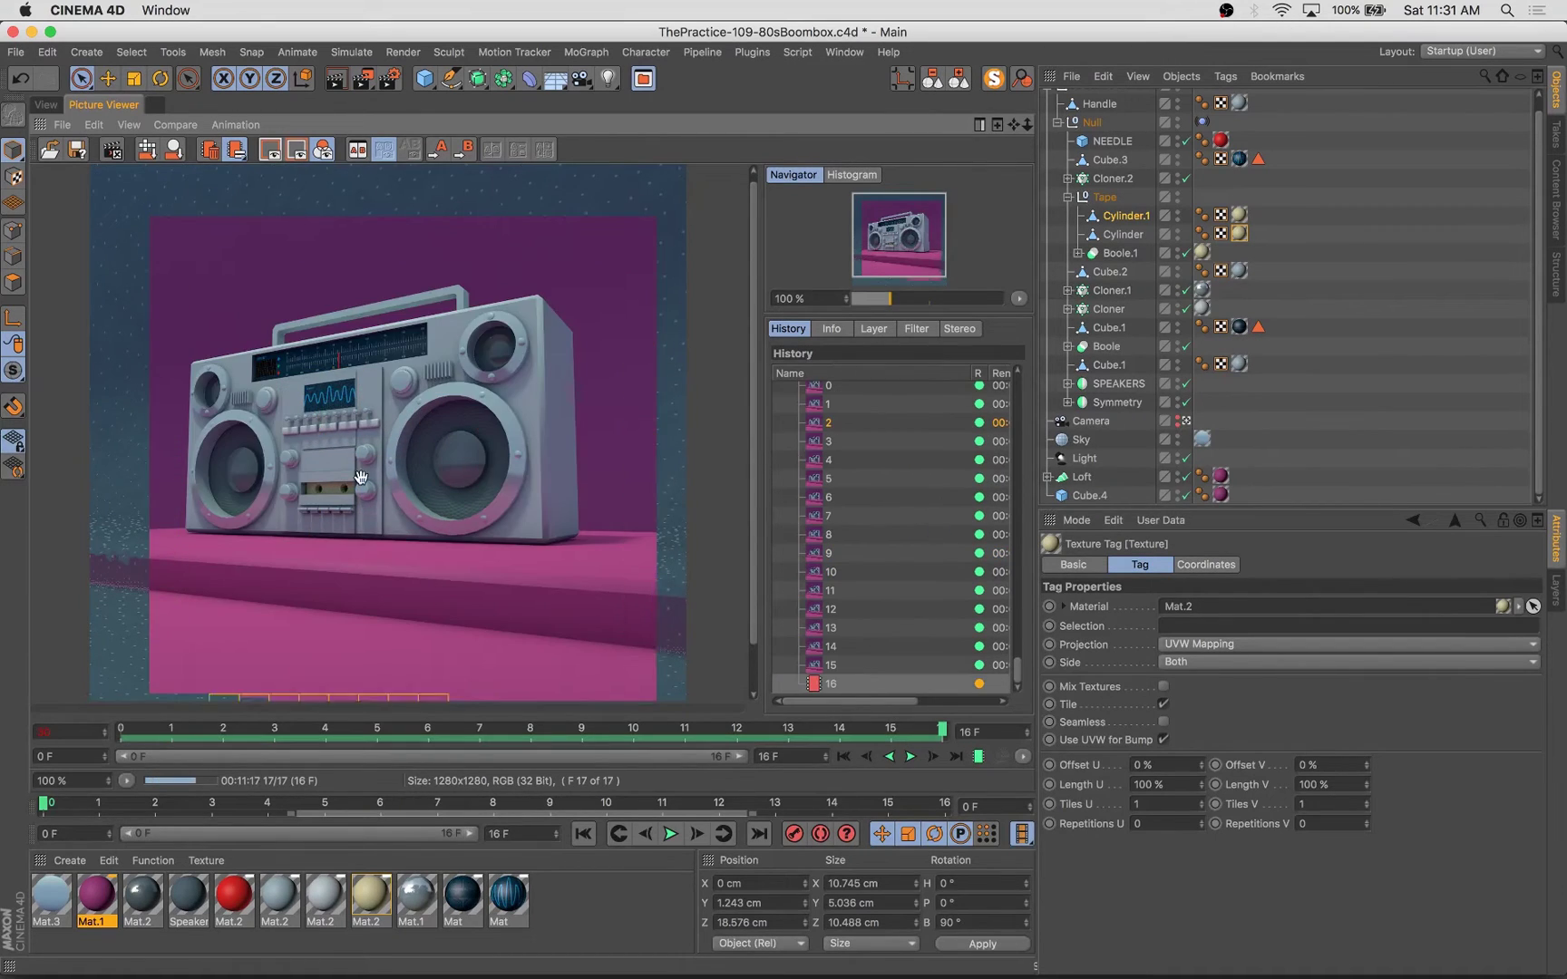
scroll(425, 512, down, 1)
Step: Preview the rendered PNG frames in Finder, then switch to Photoshop and place BoomBox0001 to BoomBox0016 as layers over BoomBox0000.png
key(super+Tab)
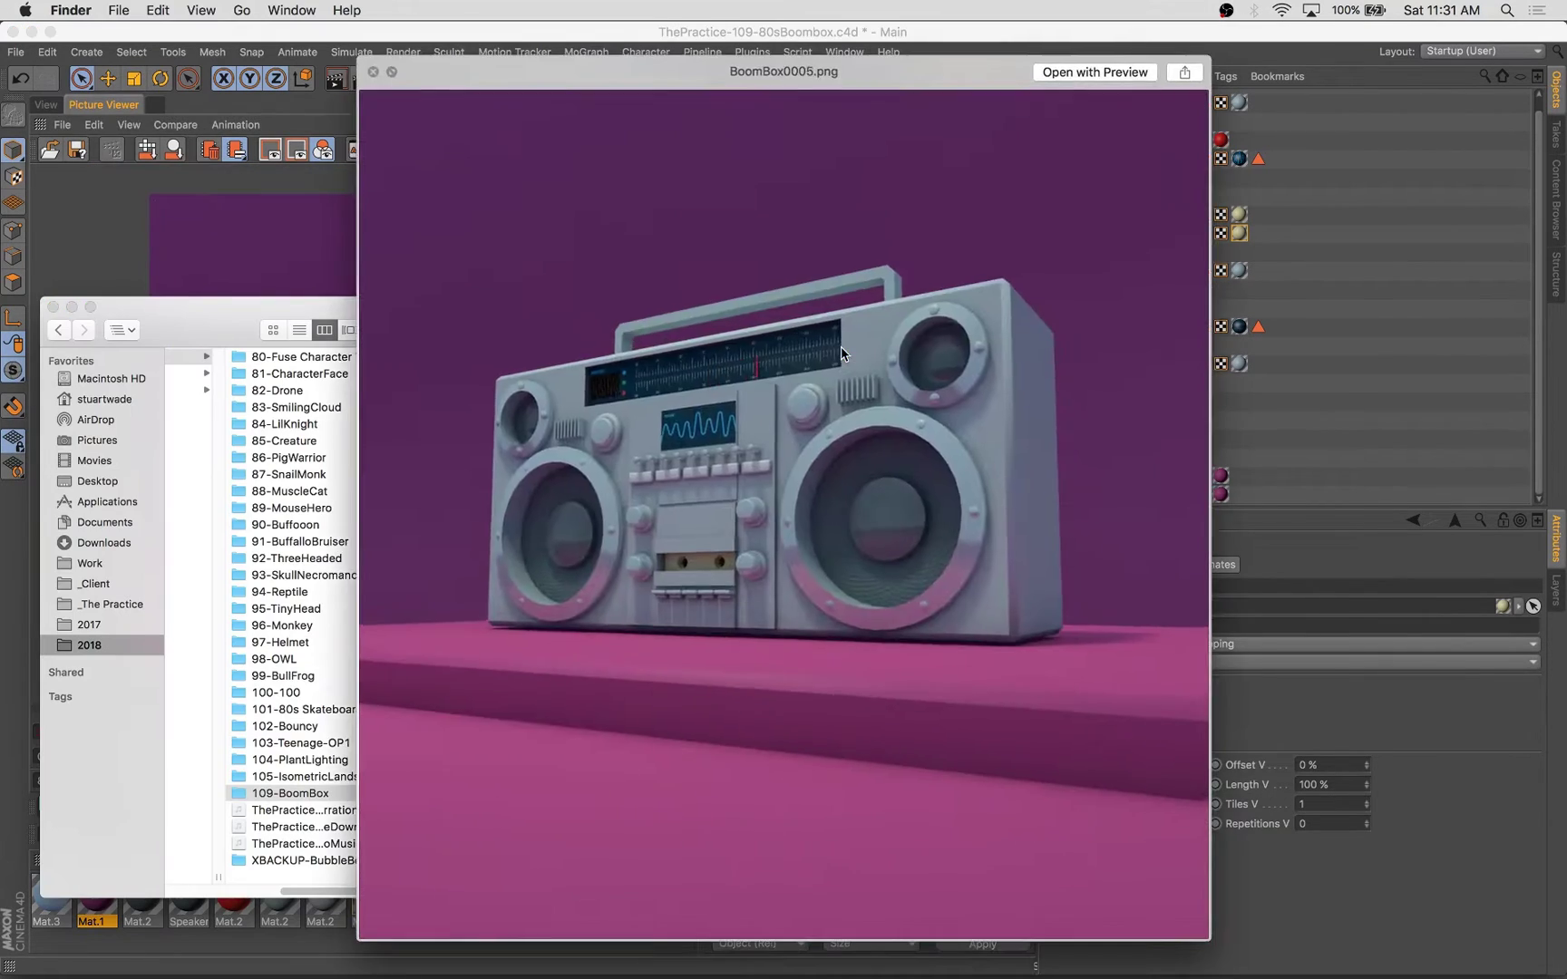
drag(707, 424, 707, 269)
drag(707, 268, 707, 269)
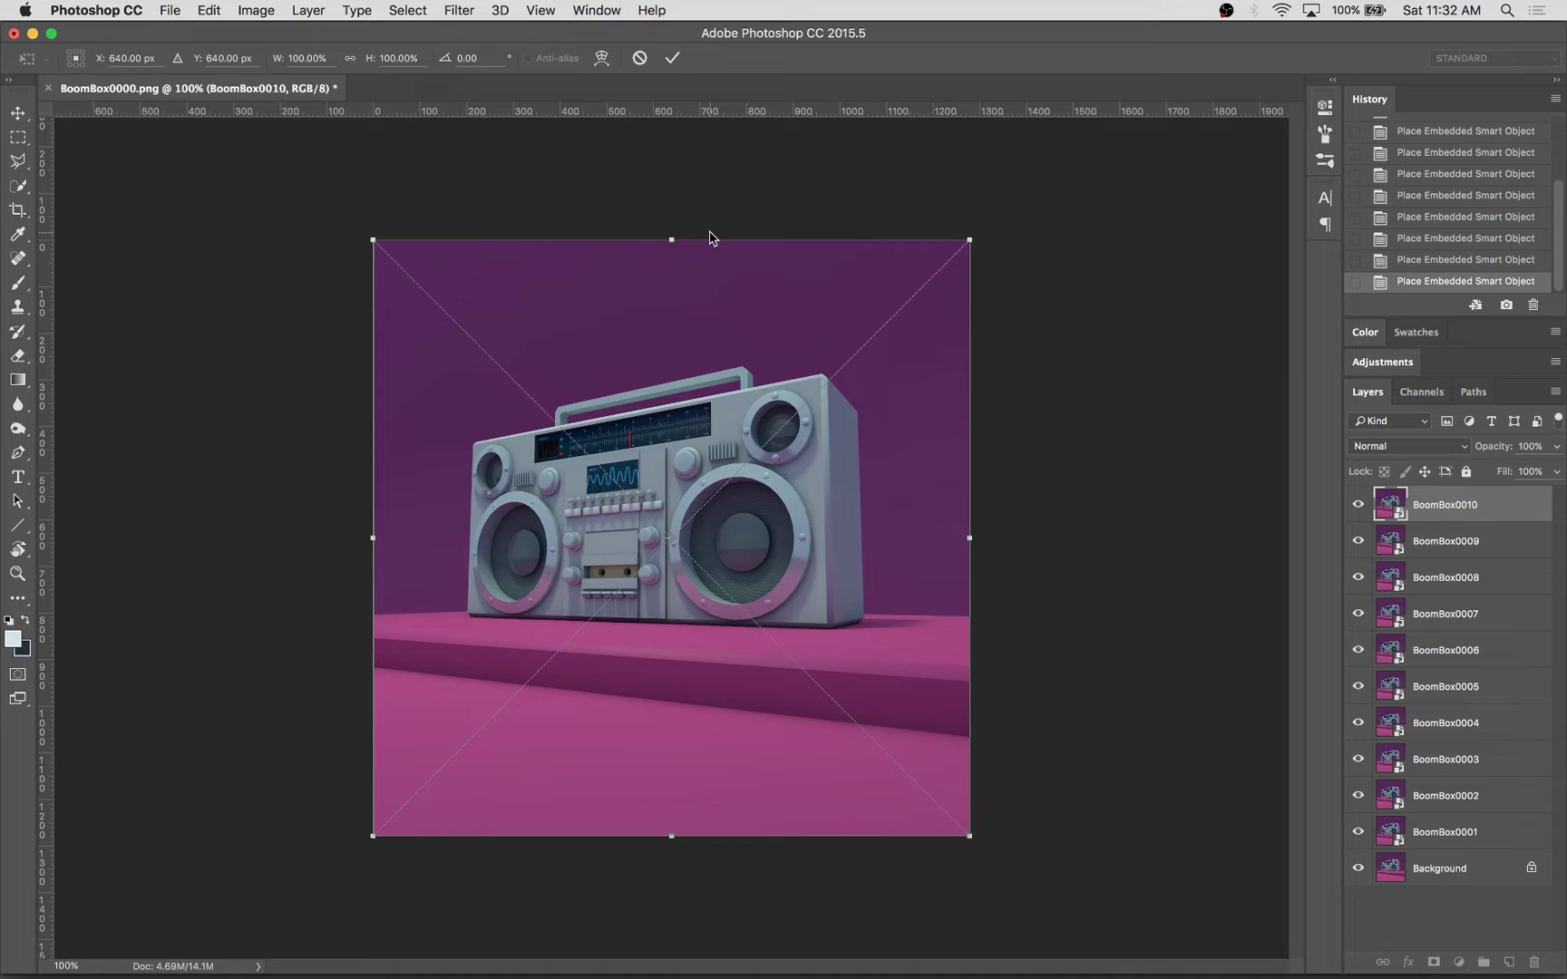
key(Return)
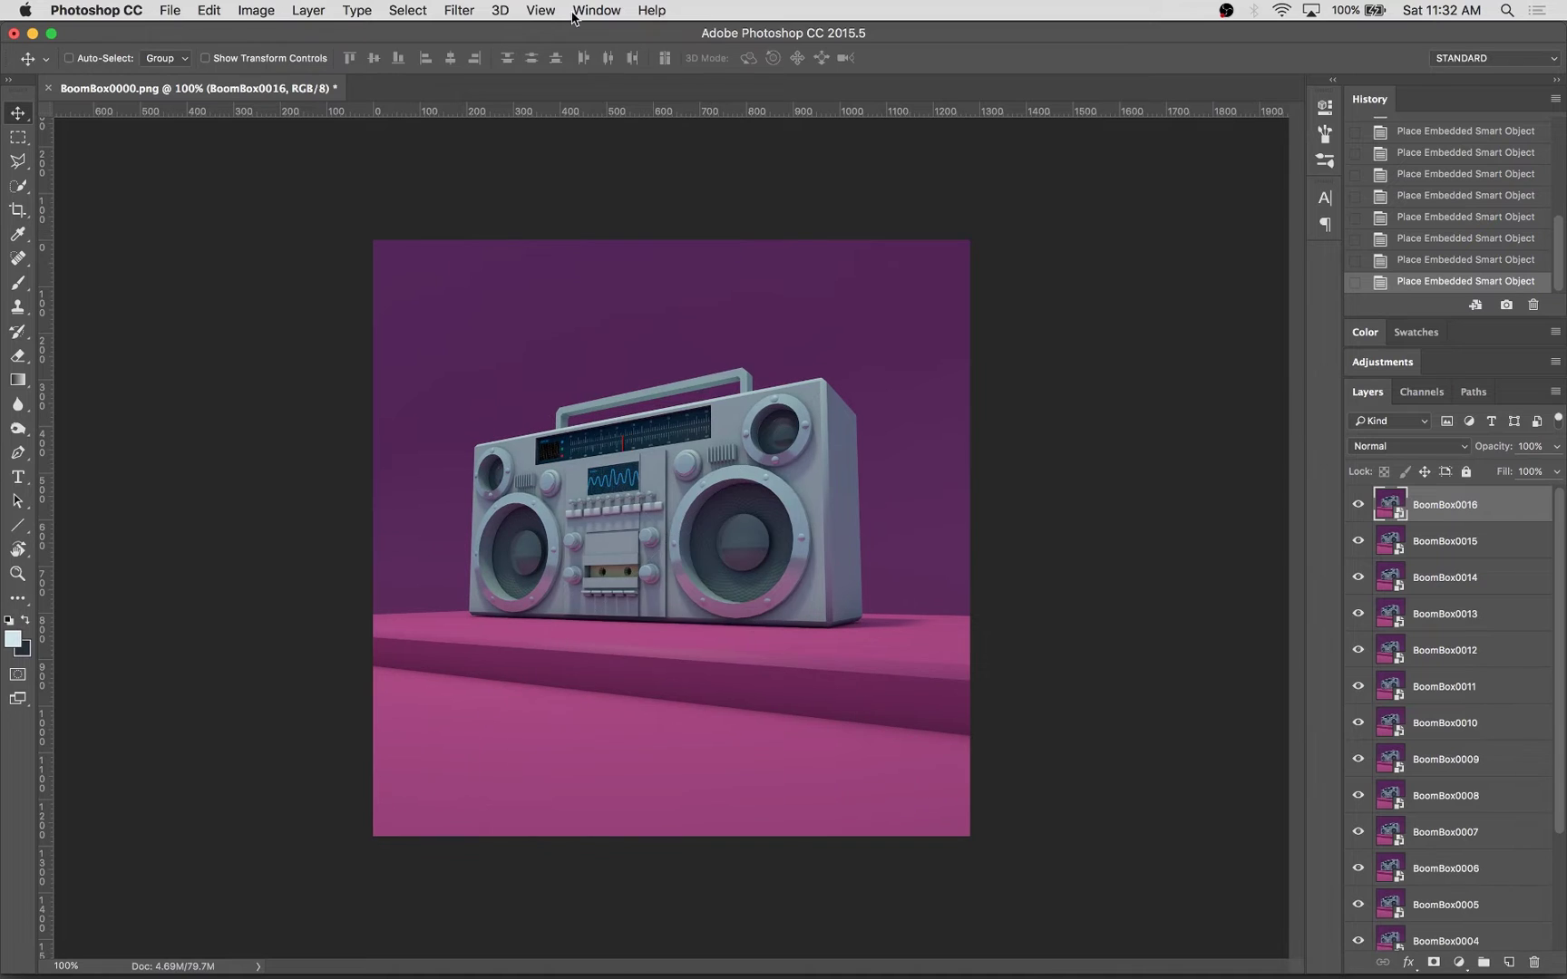
Step: Create a frame animation, make its frames from the layers and set the looping to Forever
click(597, 10)
click(625, 635)
click(672, 925)
click(1293, 870)
click(1088, 716)
click(100, 961)
click(91, 932)
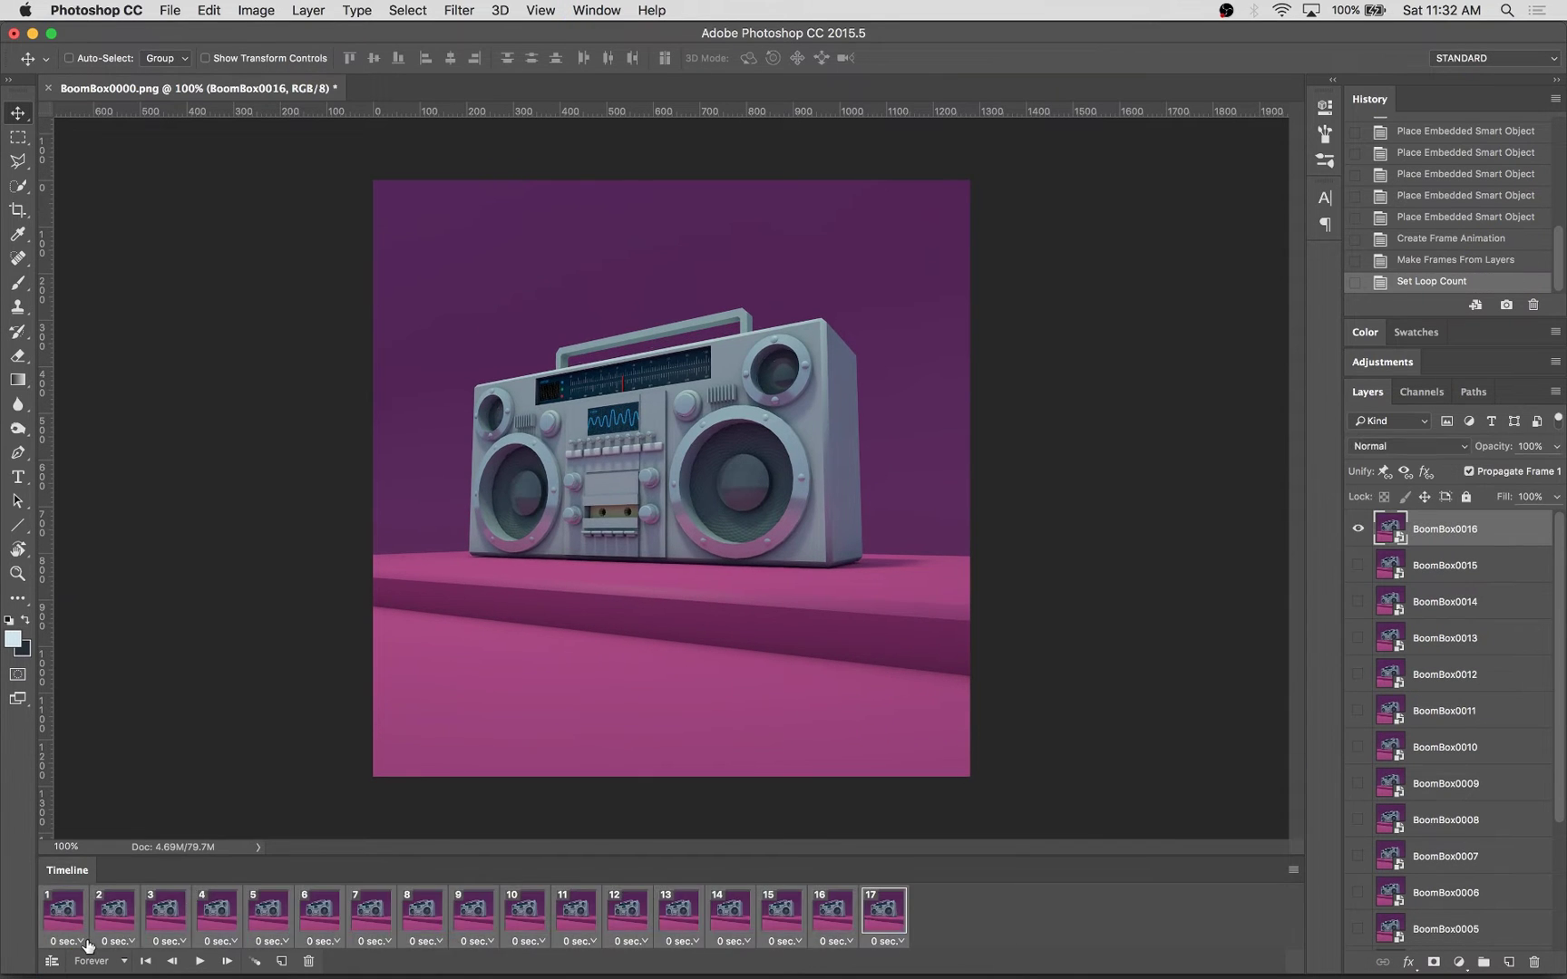
Step: Set the delay of all animation frames to 0.1 seconds and play the loop
click(884, 941)
click(906, 842)
click(199, 961)
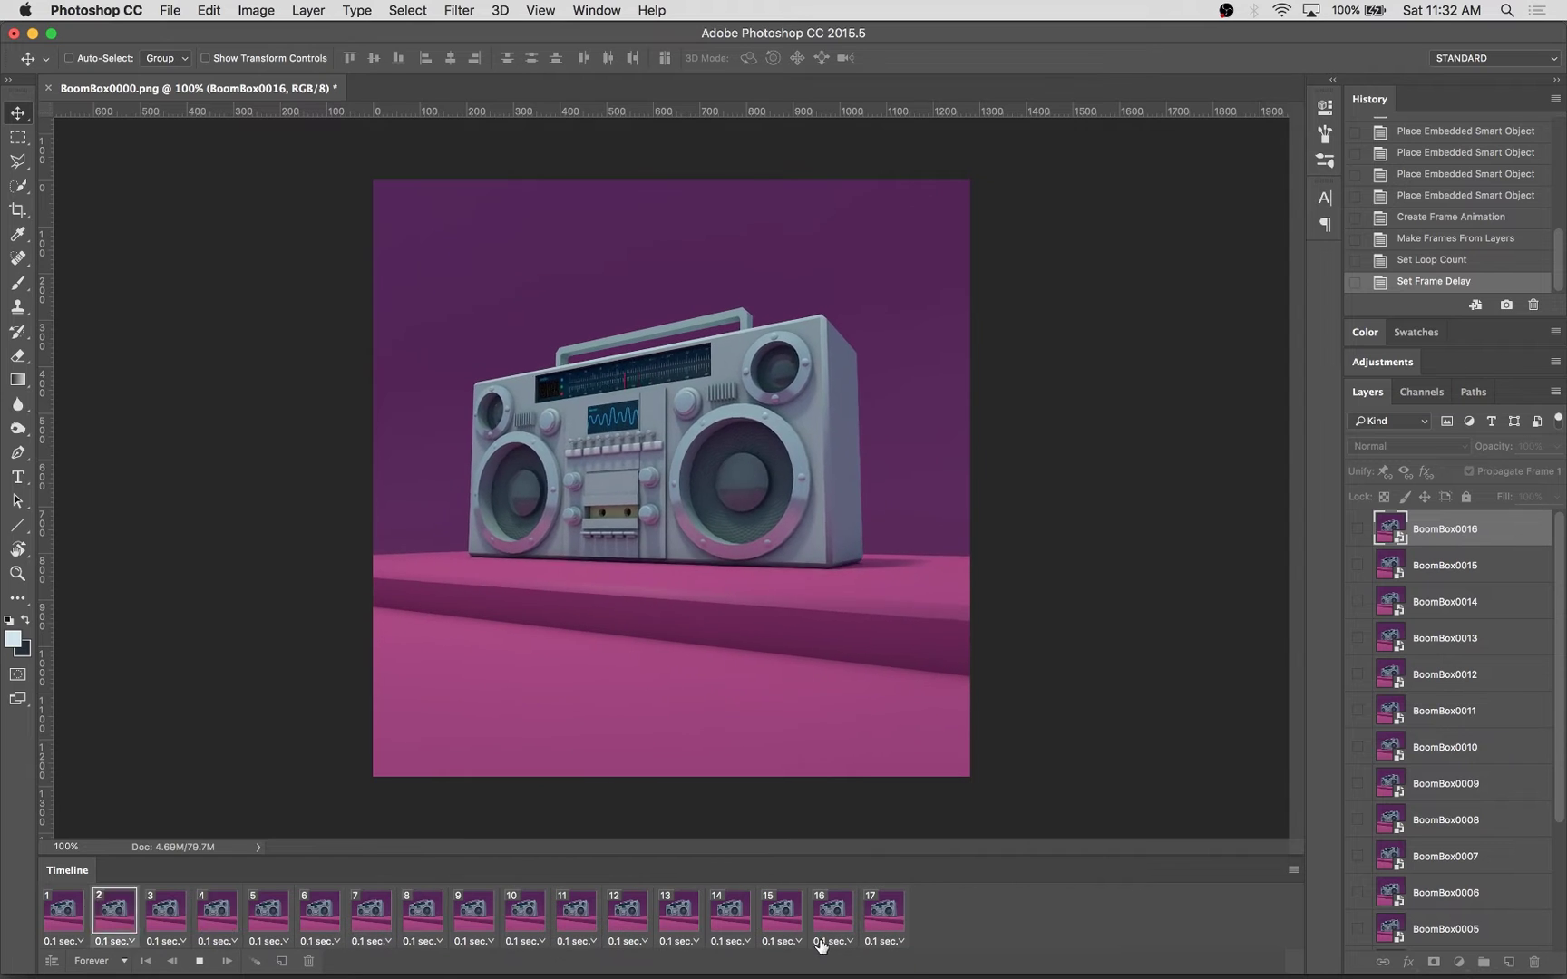
Step: Convert the locked background to a regular layer and group all the BoomBox frame layers together
scroll(1486, 725, down, 5)
shift+click(1487, 934)
click(1528, 932)
scroll(1487, 725, up, 5)
shift+click(1482, 537)
key(super+g)
click(1450, 689)
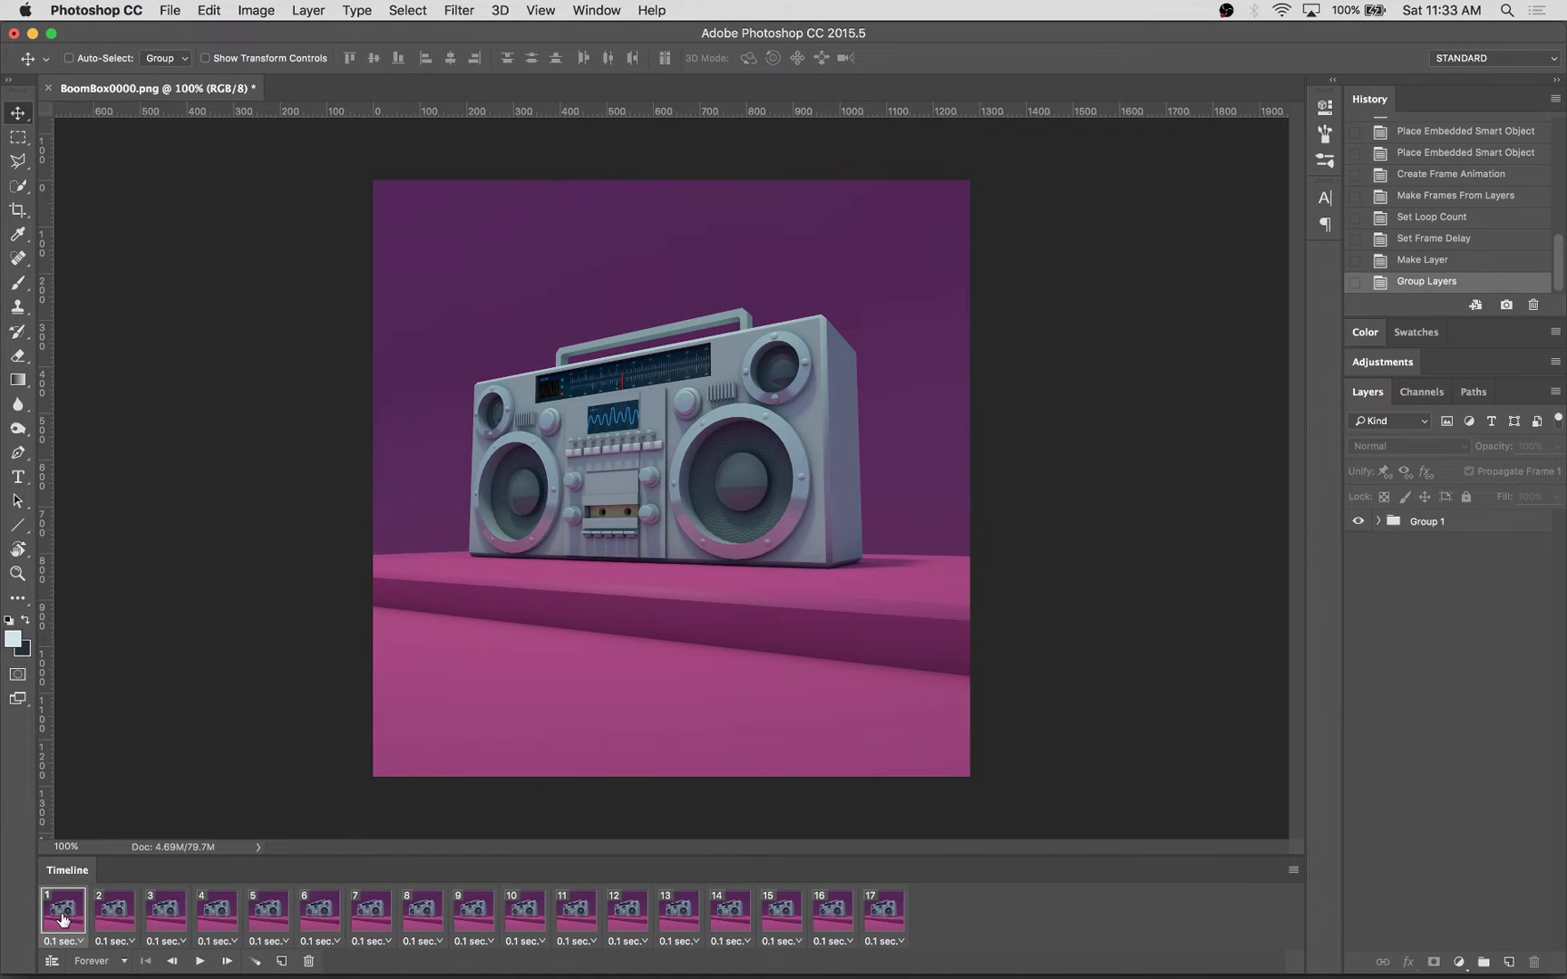
Step: Add Curves and Levels adjustment layers above Group 1, brighten the image, and set Levels midtones to 0.95 and white input to 233
click(1451, 521)
click(1458, 962)
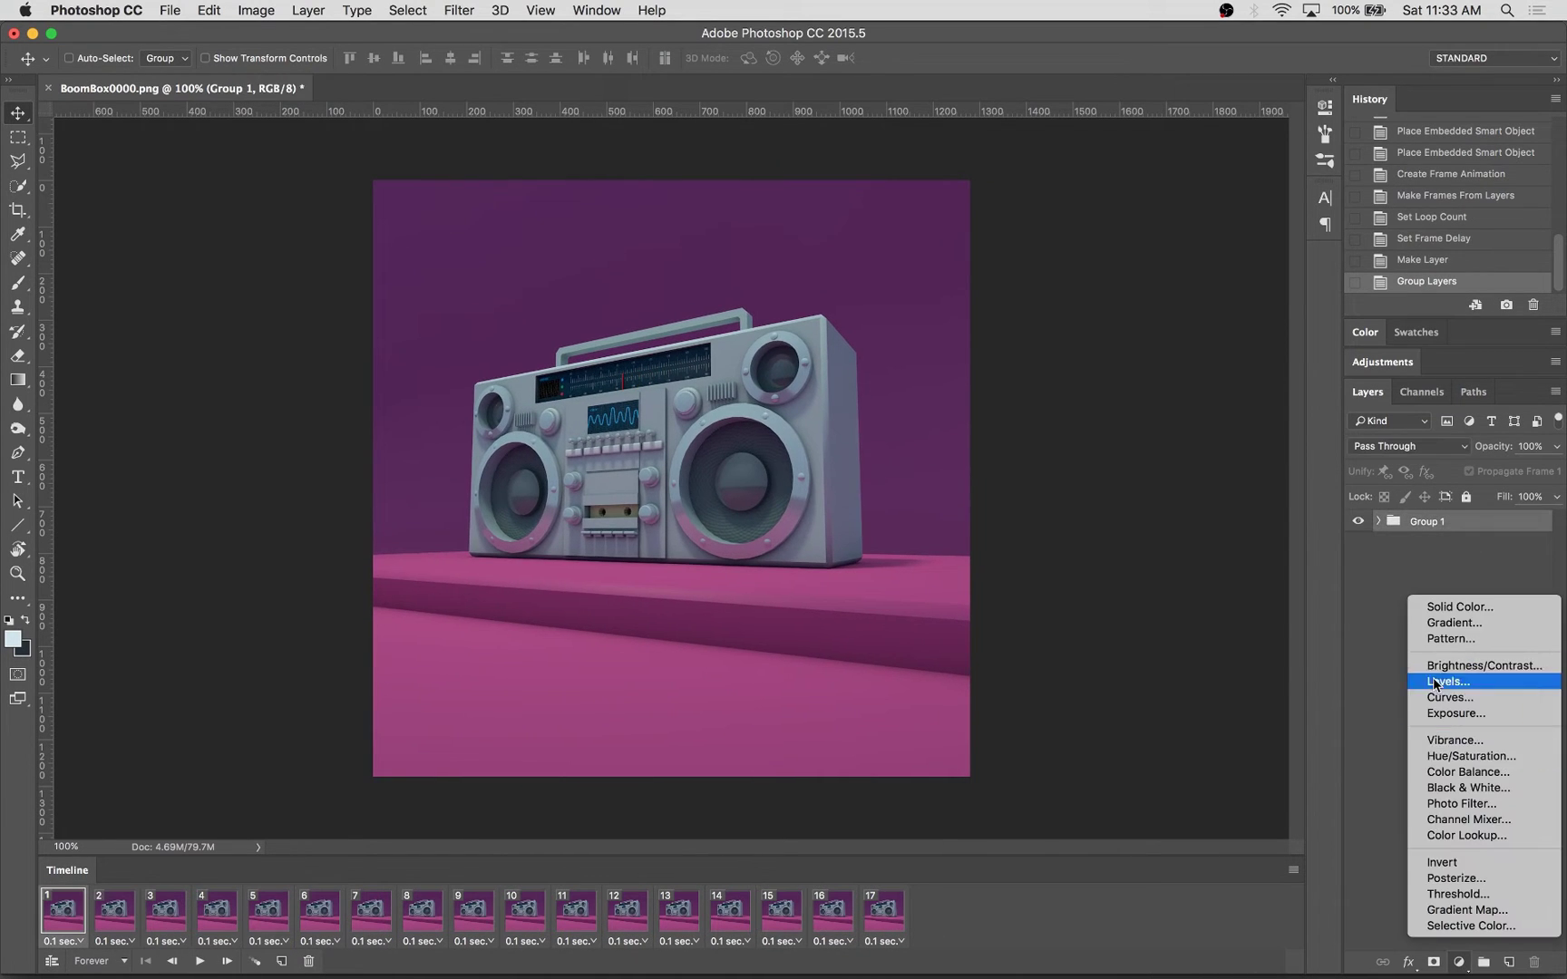
click(1454, 697)
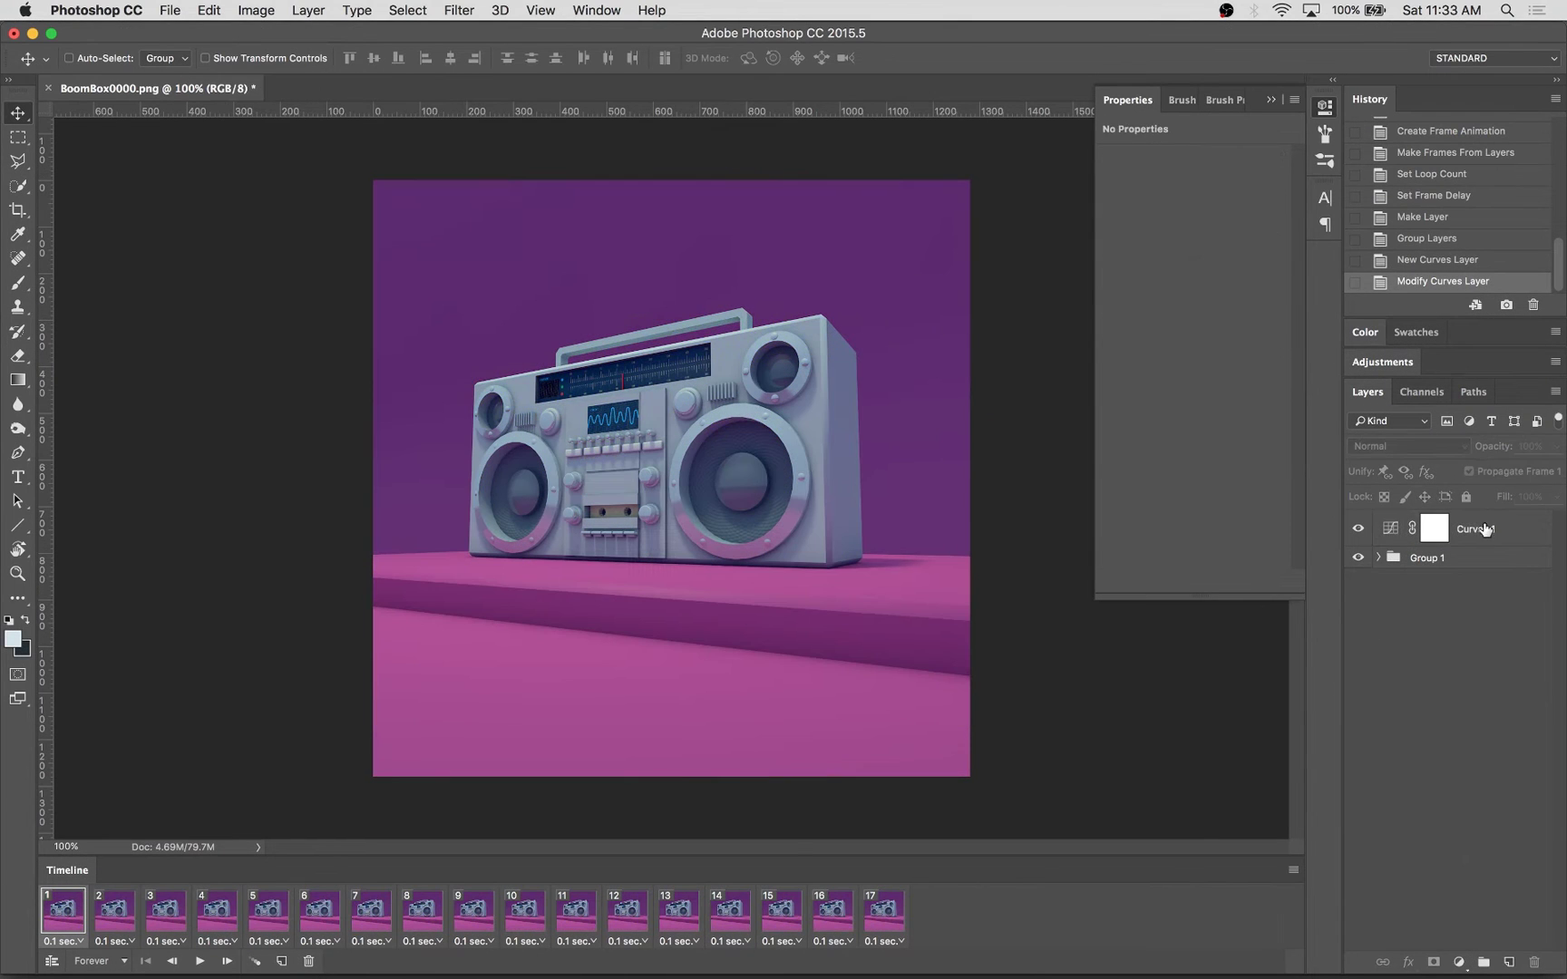
drag(1280, 290, 1263, 292)
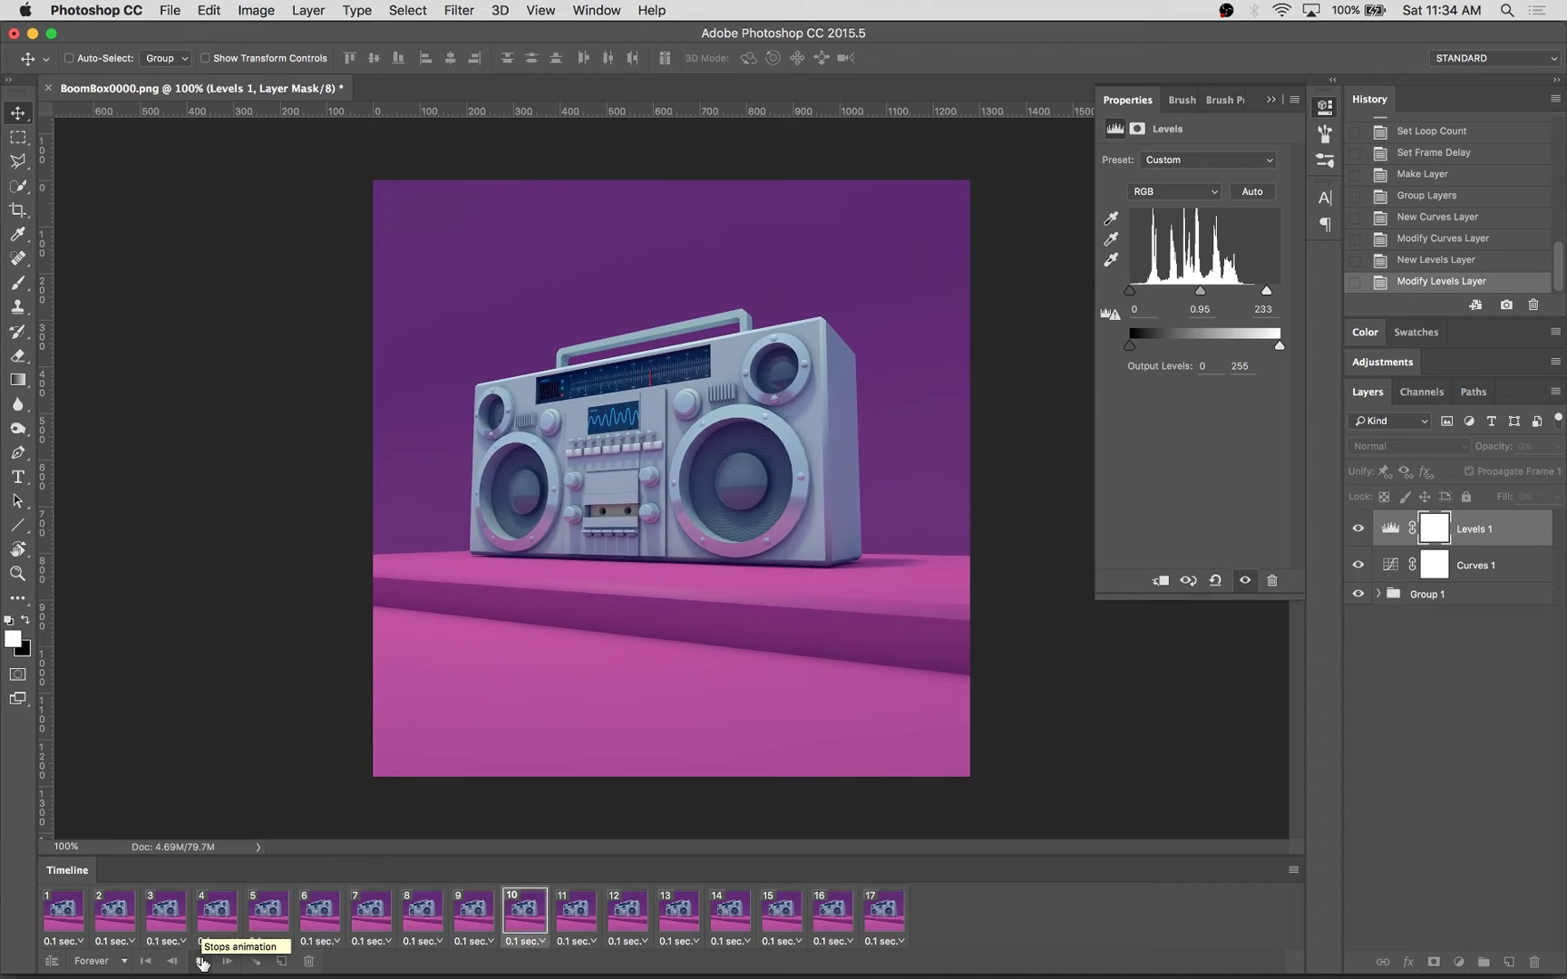
Step: Shorten the delay of all animation frames to 0.03 seconds and play the loop
click(898, 943)
text(0.04)
key(Return)
click(199, 961)
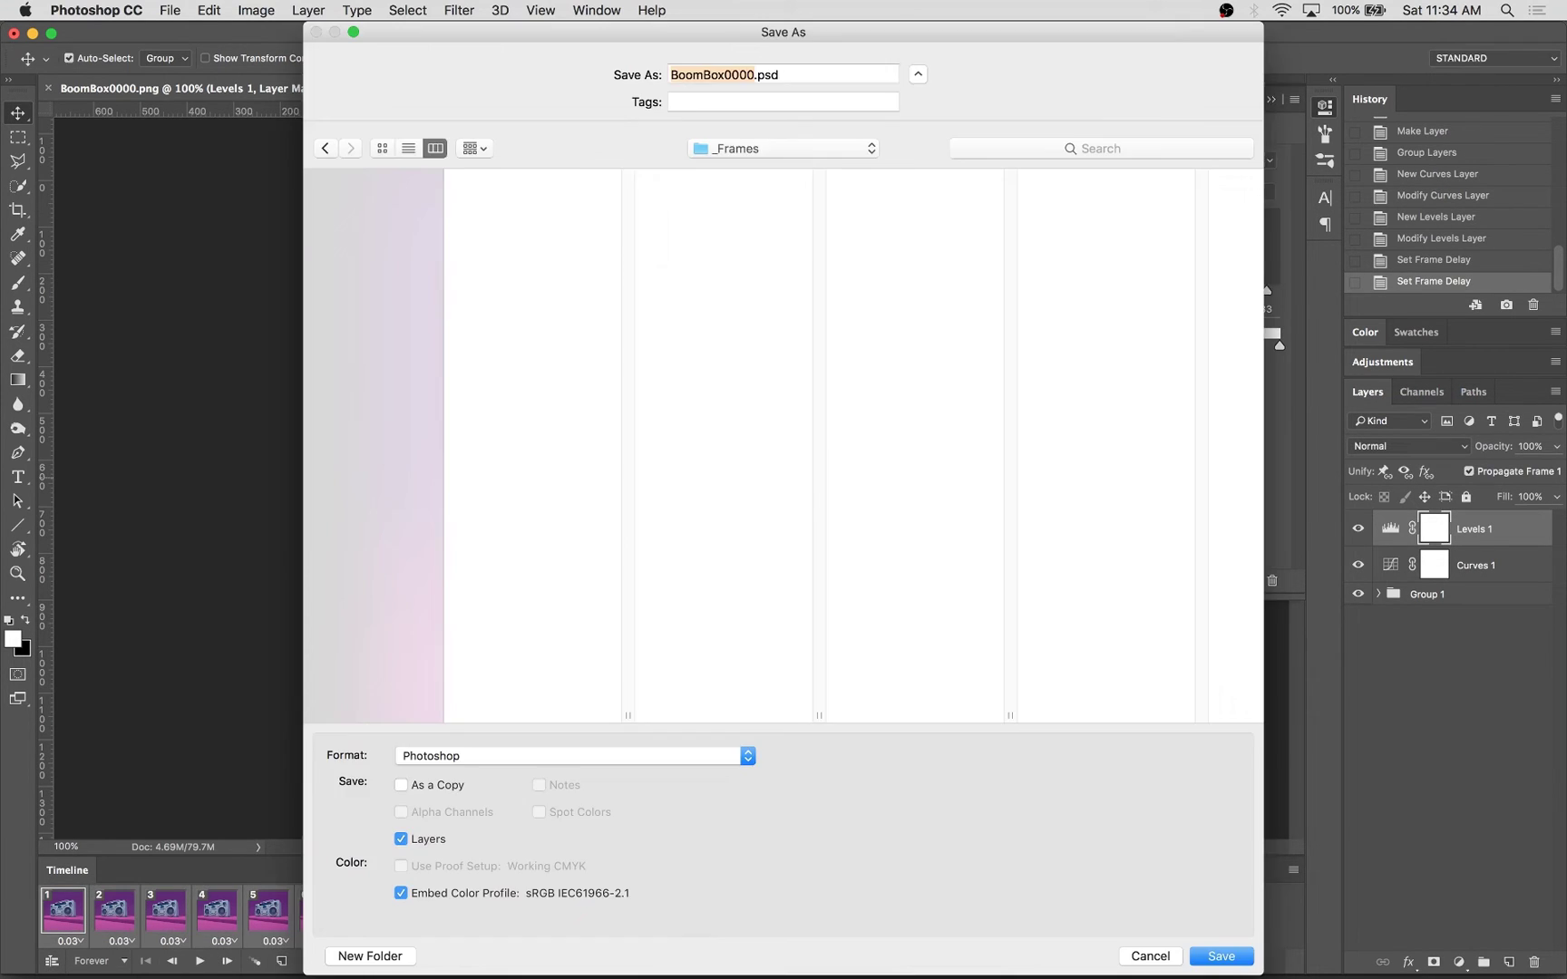
Step: Save the document as BoomBox0000.psd in the _Frames folder and export the animation for the web as a looping GIF
key(Return)
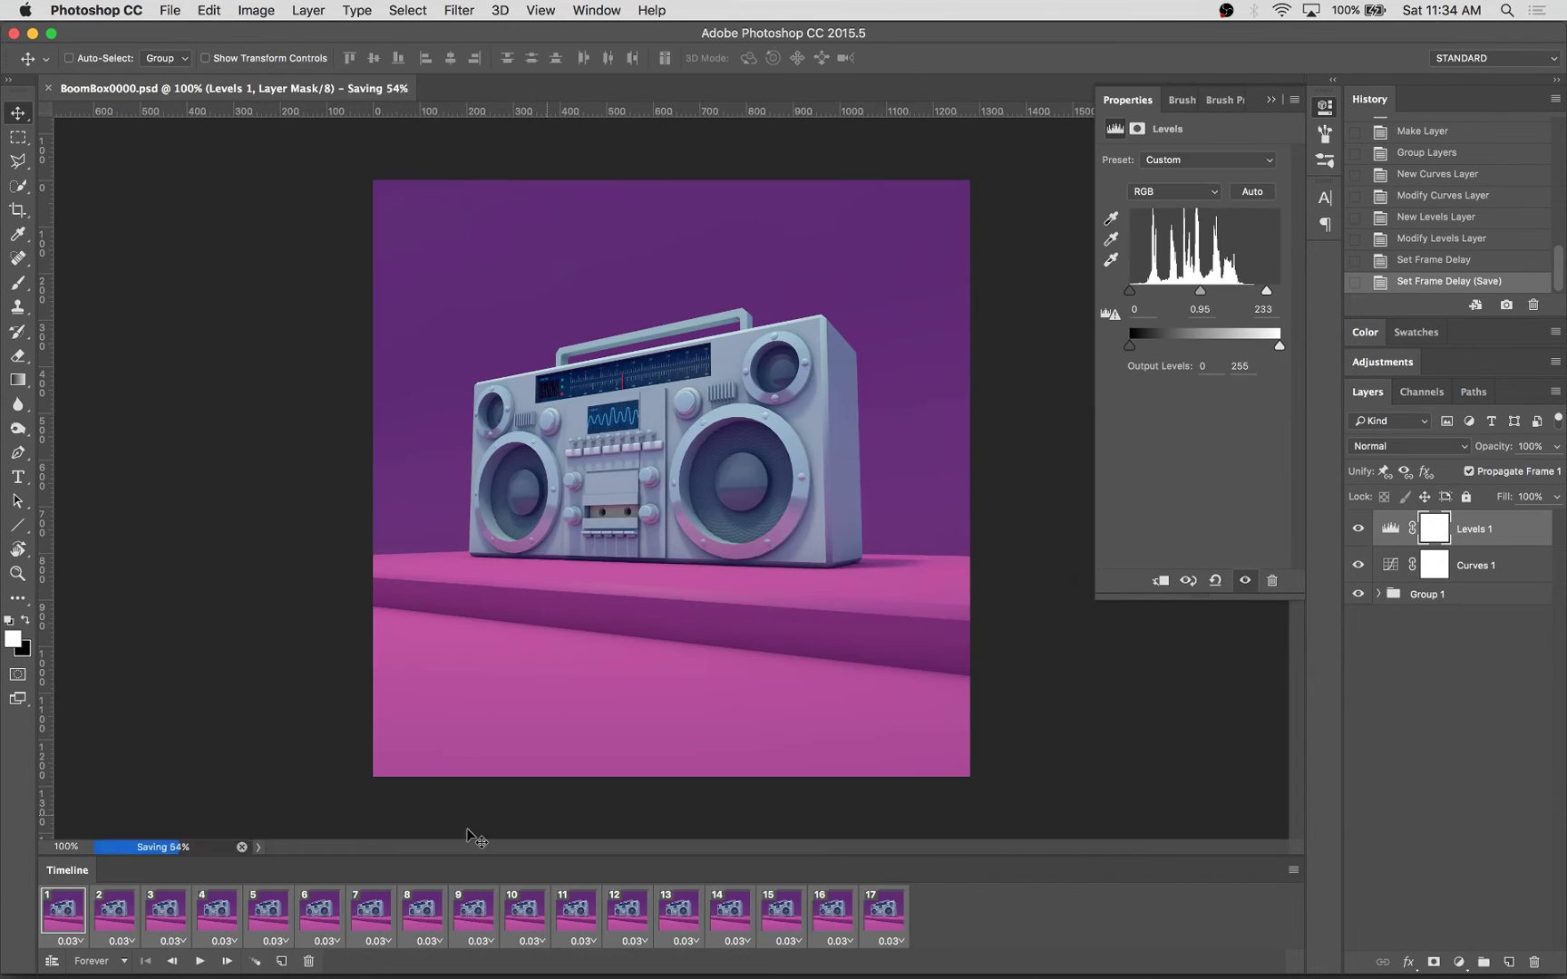
key(super+alt+shift+s)
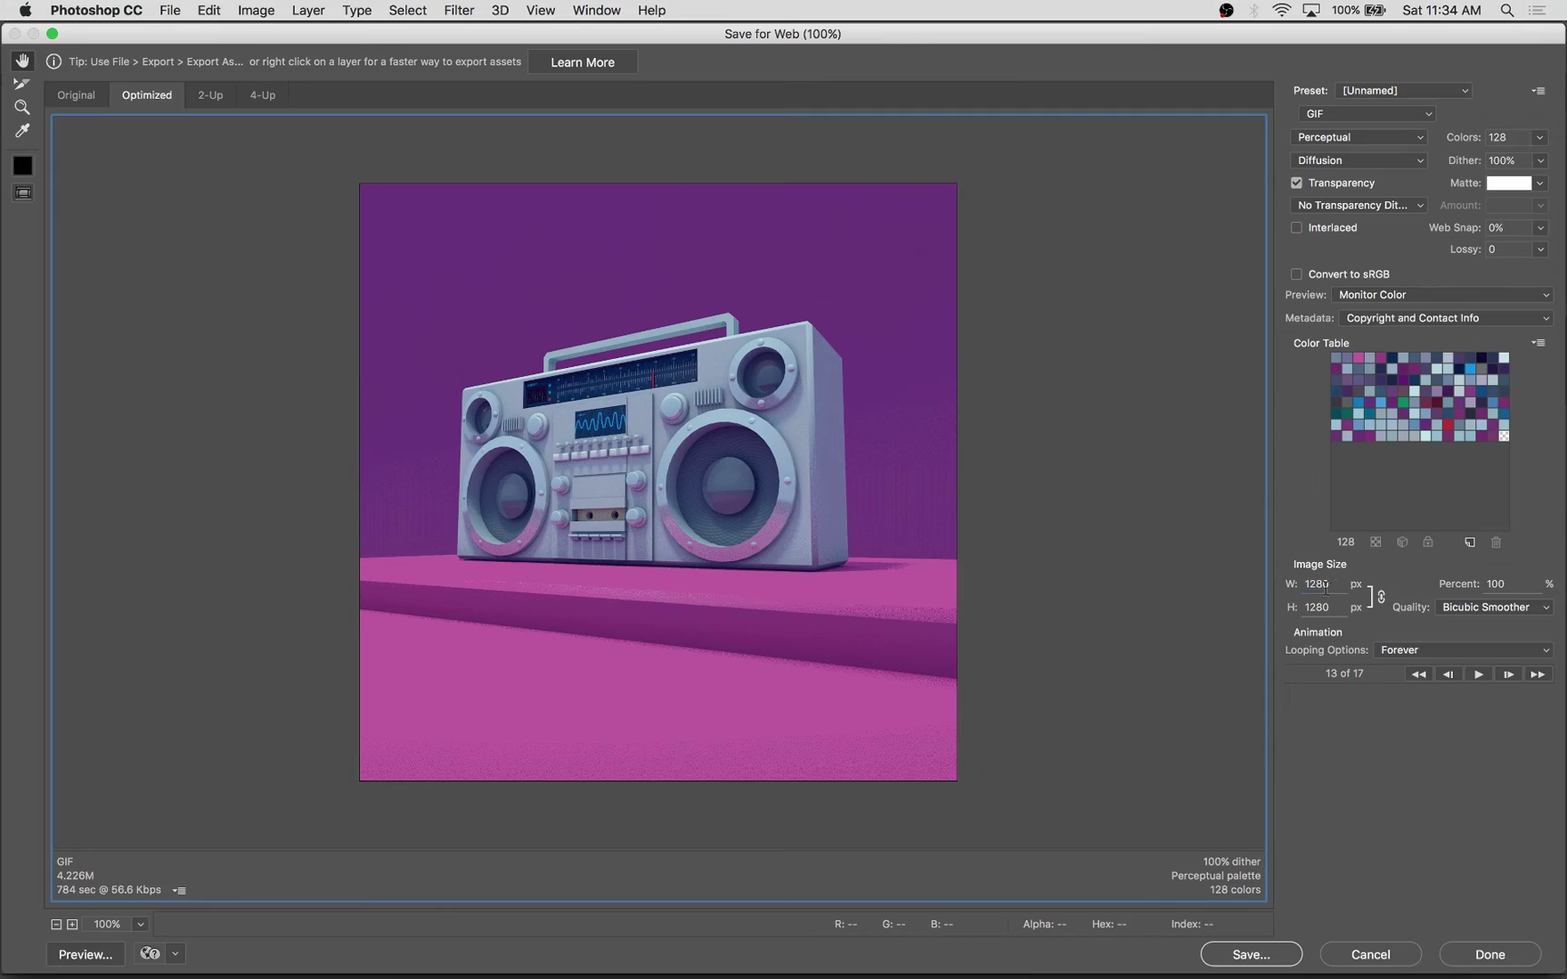